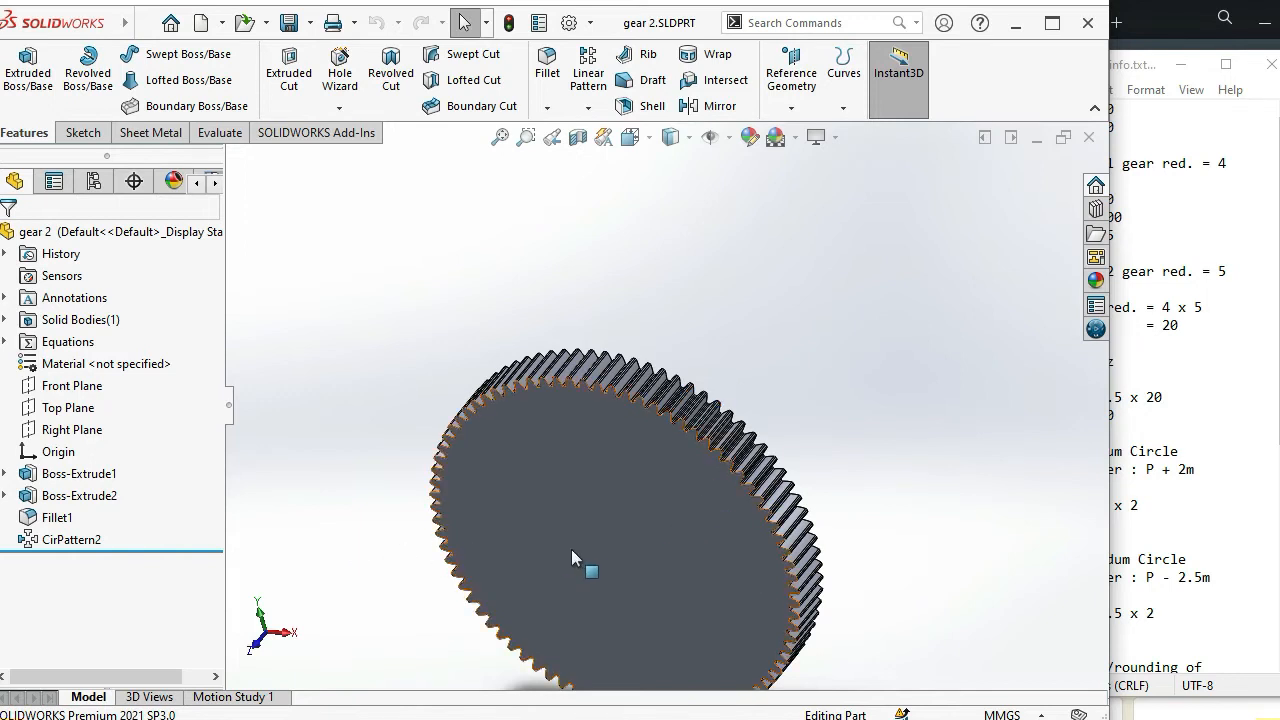
# Roll the feature history back to just after Boss-Extrude1, suppressing the tooth extrude, fillet and circular pattern
pyautogui.moveTo(572, 551); pyautogui.dragTo(597, 478, button='middle')
pyautogui.scroll(2, 600, 483)
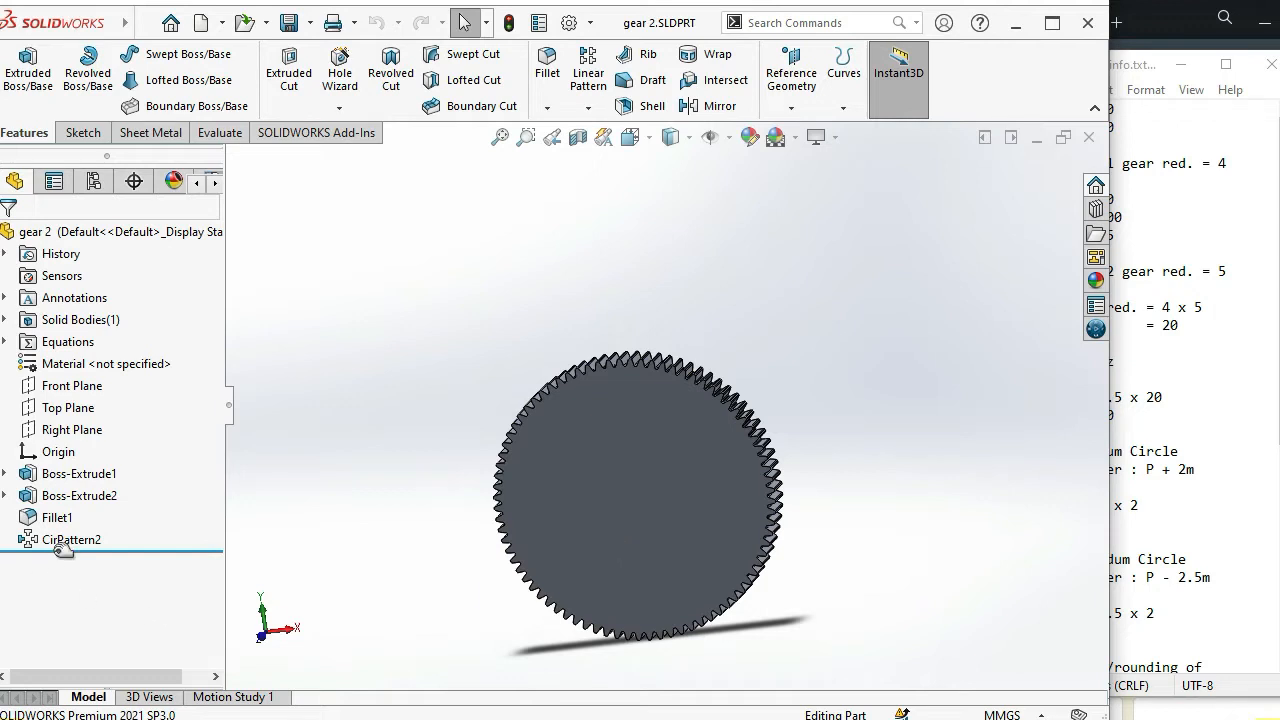
pyautogui.moveTo(103, 549); pyautogui.dragTo(141, 489)
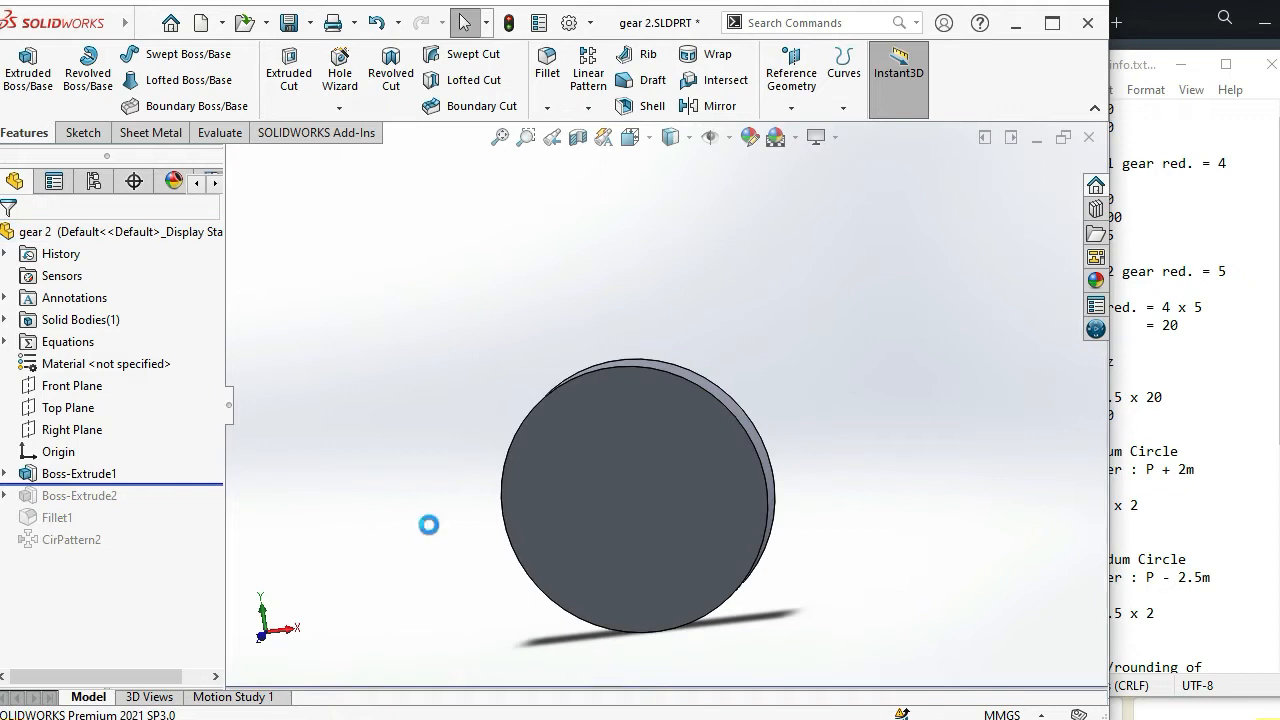
pyautogui.scroll(-3, 631, 402)
pyautogui.moveTo(629, 457); pyautogui.dragTo(591, 471, button='middle')
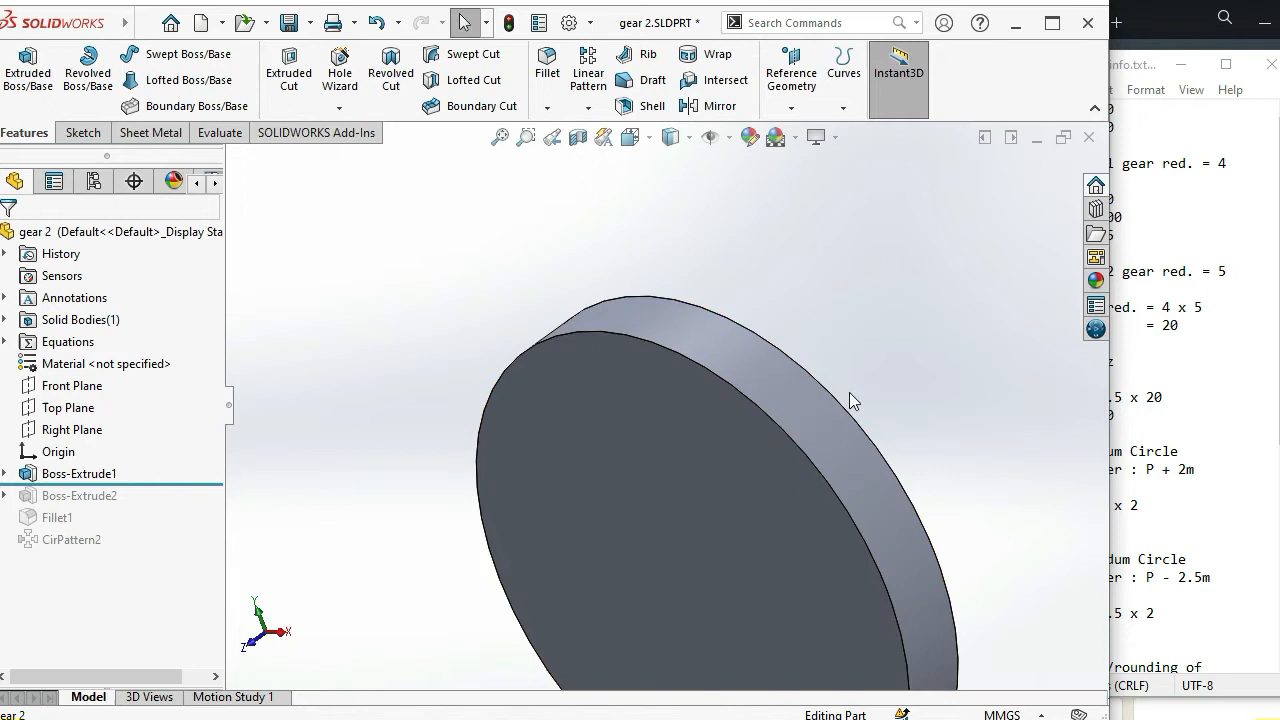
pyautogui.click(770, 485)
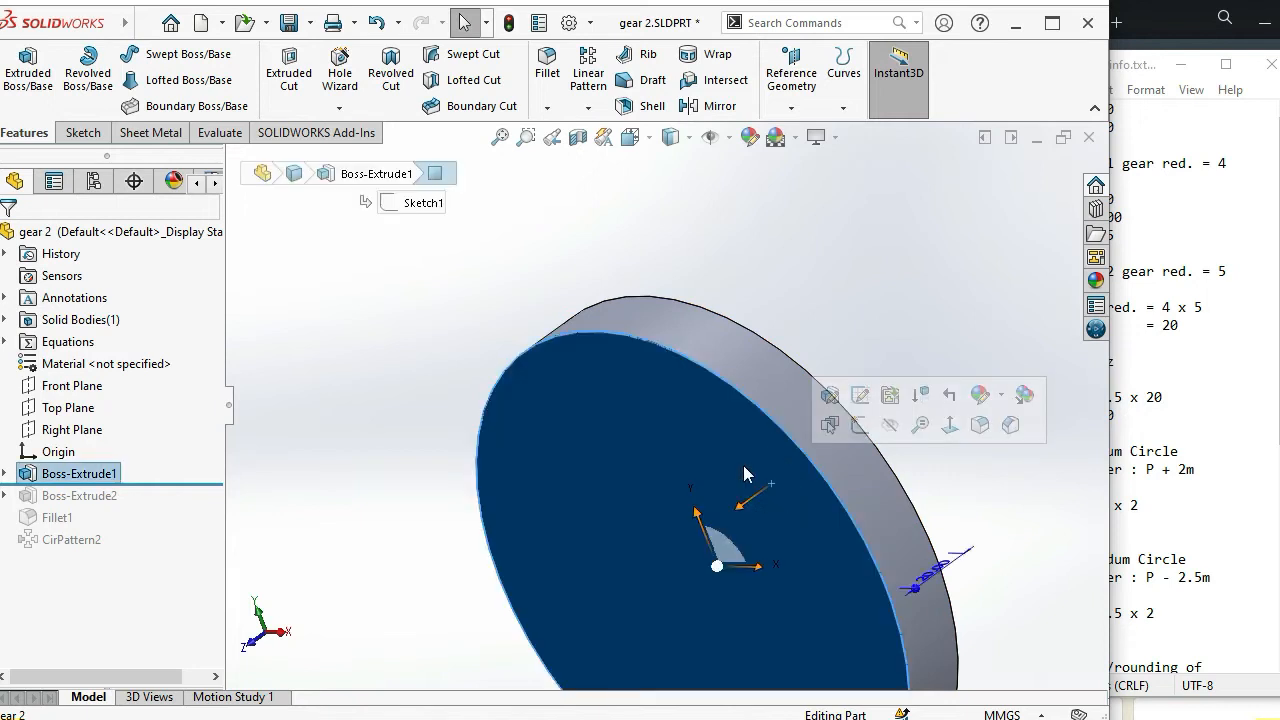
pyautogui.click(822, 281)
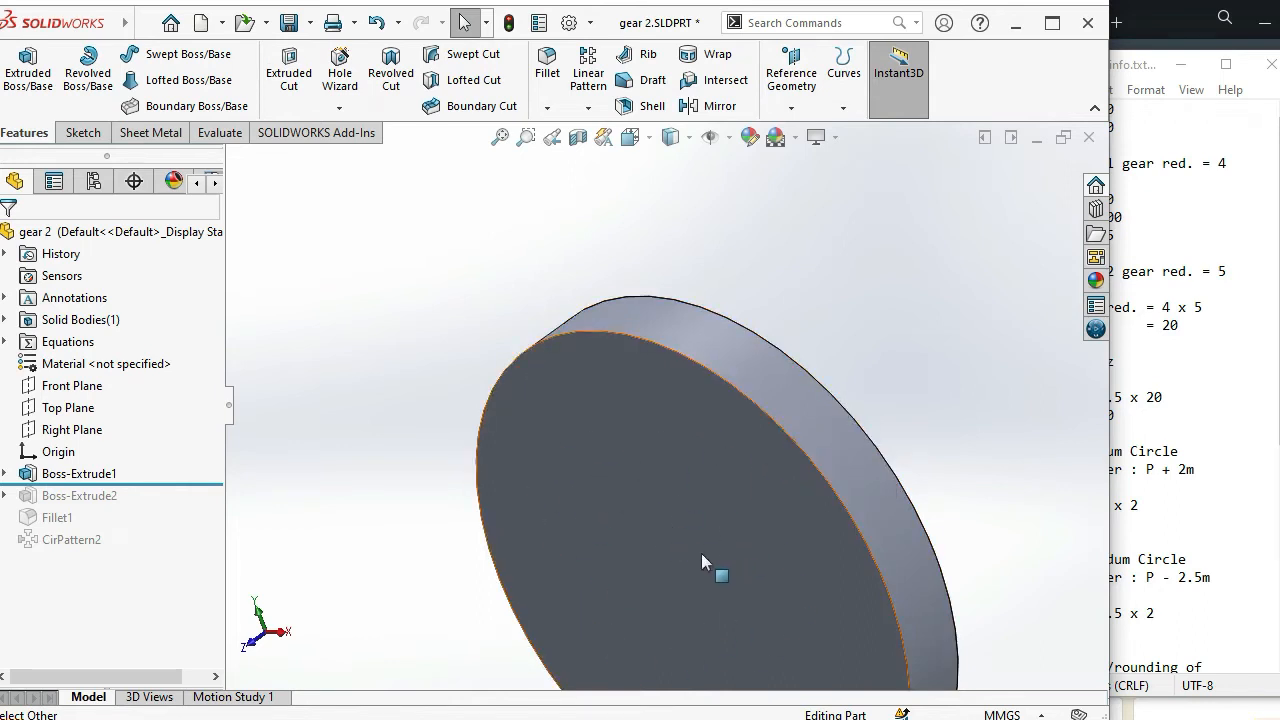
pyautogui.click(650, 462)
pyautogui.click(965, 441)
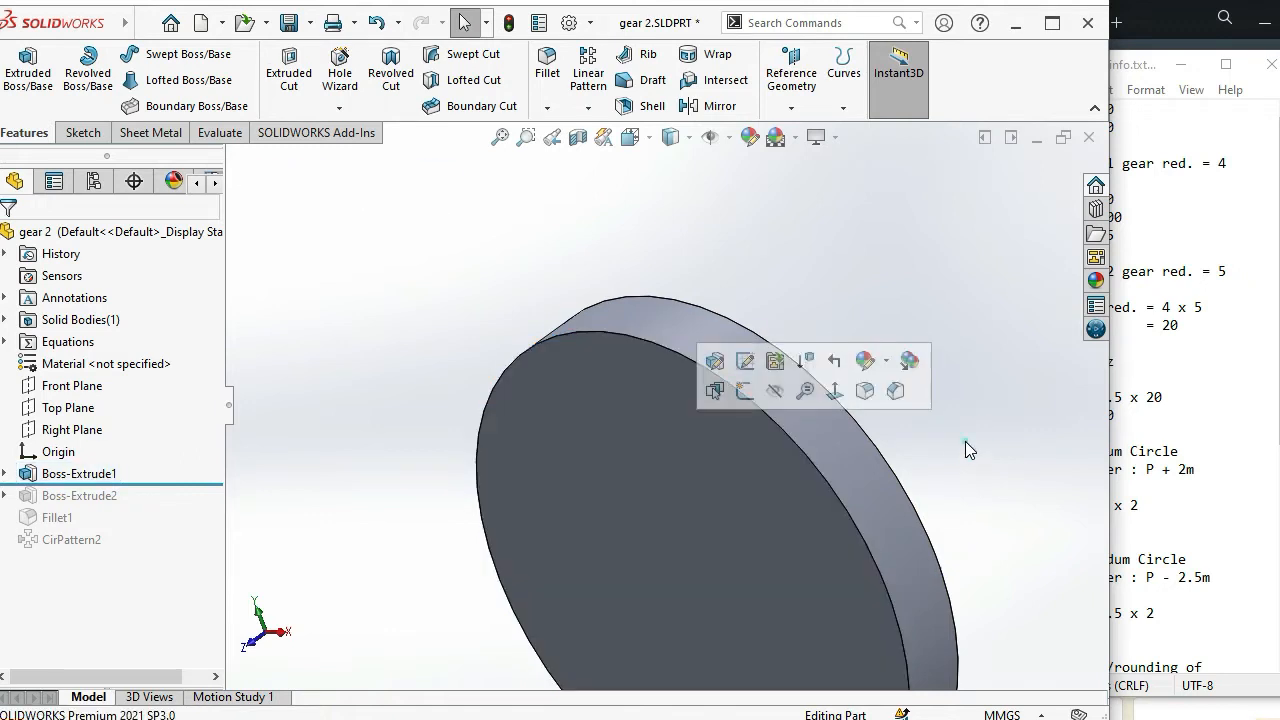
pyautogui.scroll(3, 533, 446)
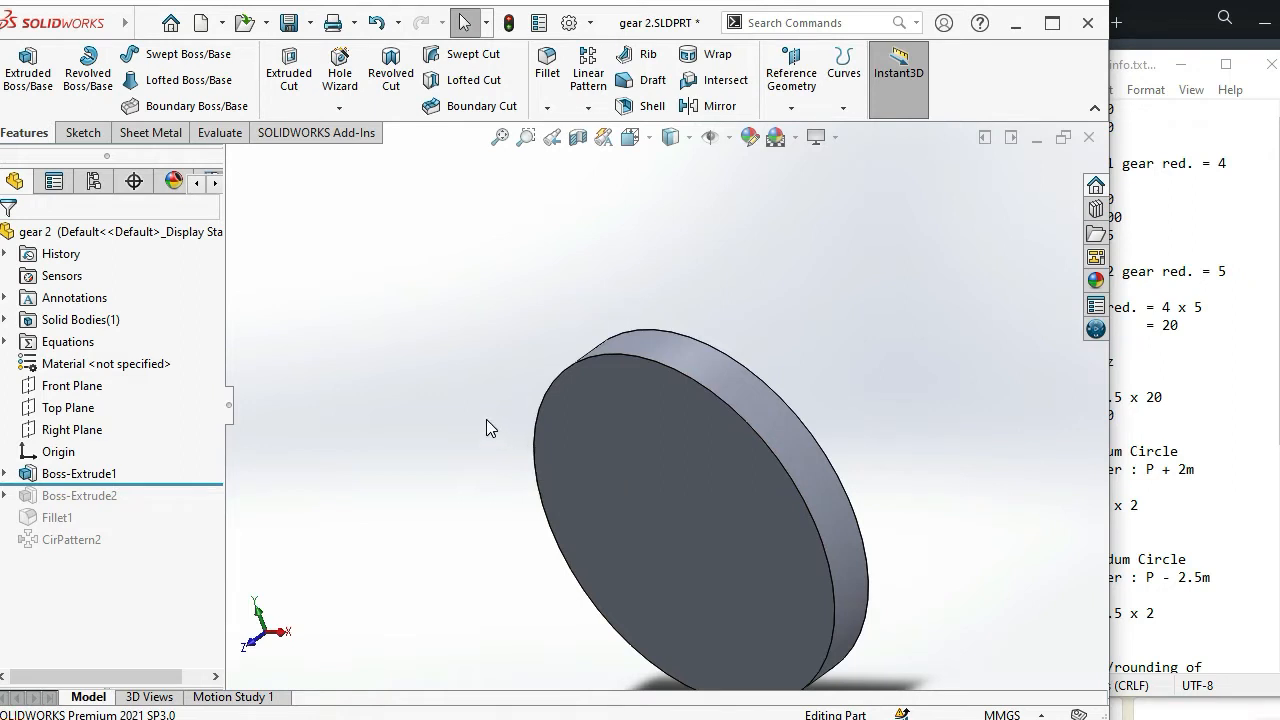
# Start a sketch on the disc's front face and offset the face's outer edge by 0 mm
pyautogui.click(628, 497)
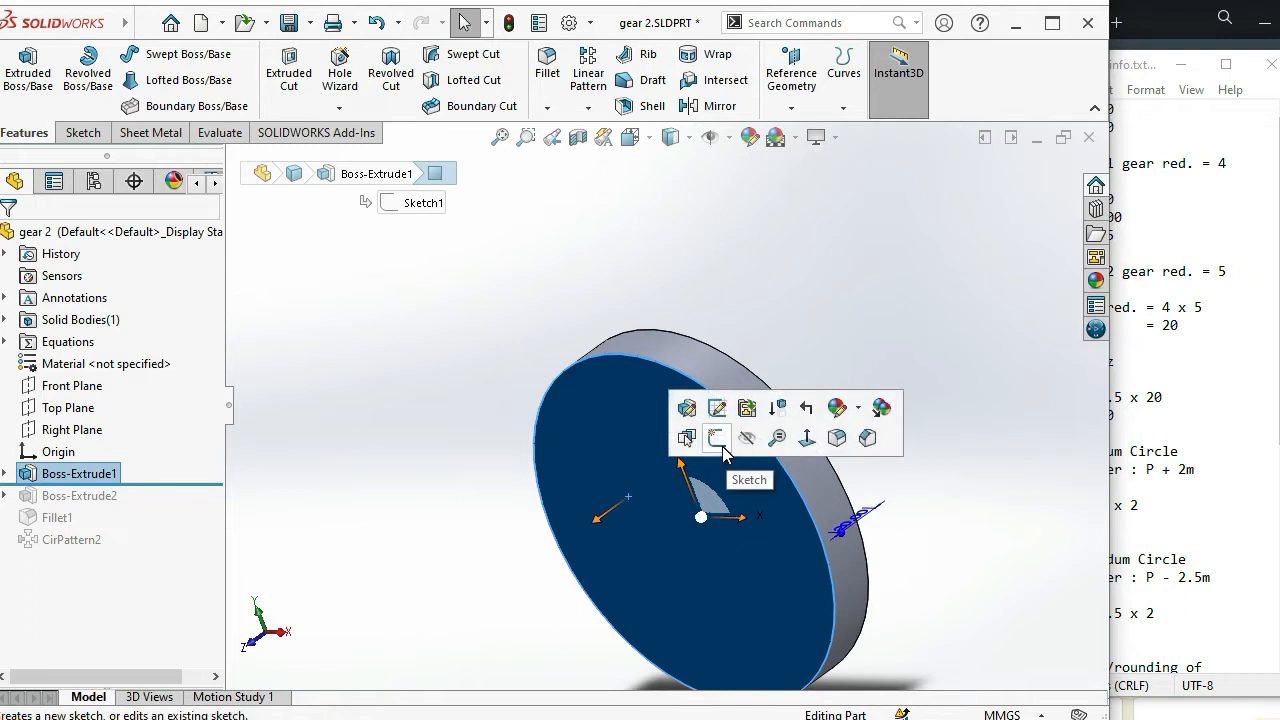
pyautogui.click(718, 440)
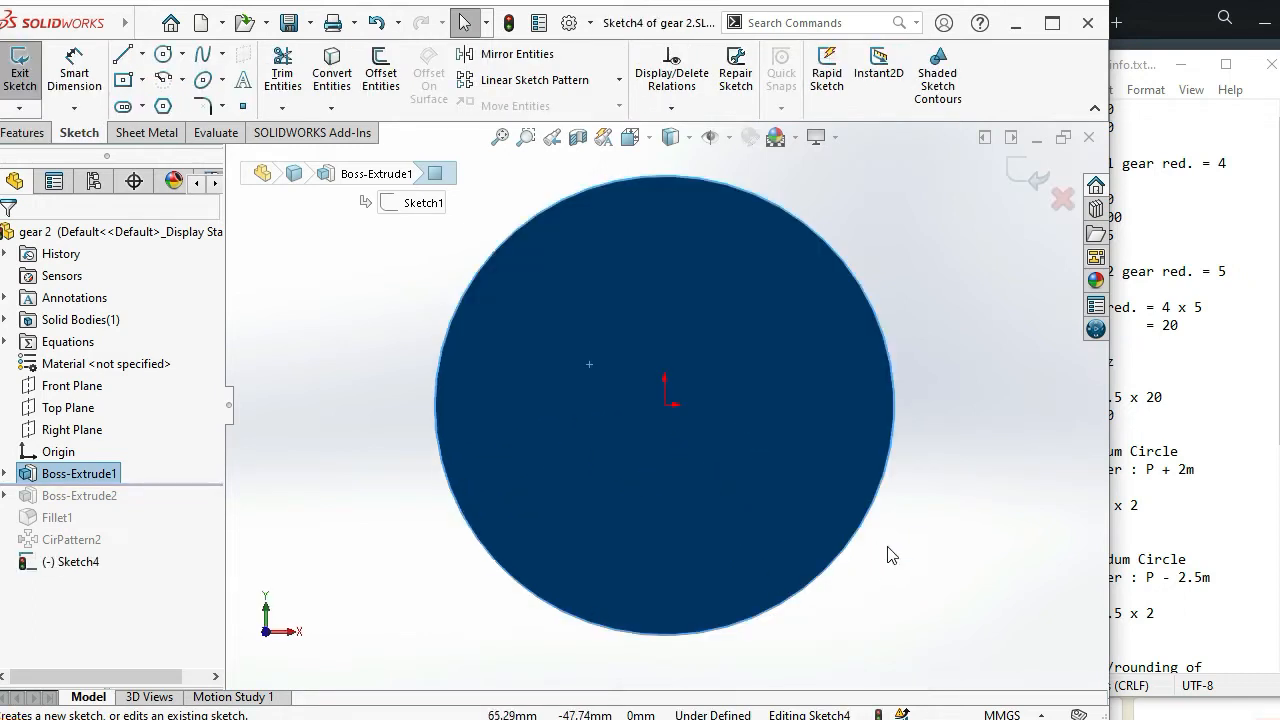
pyautogui.click(937, 551)
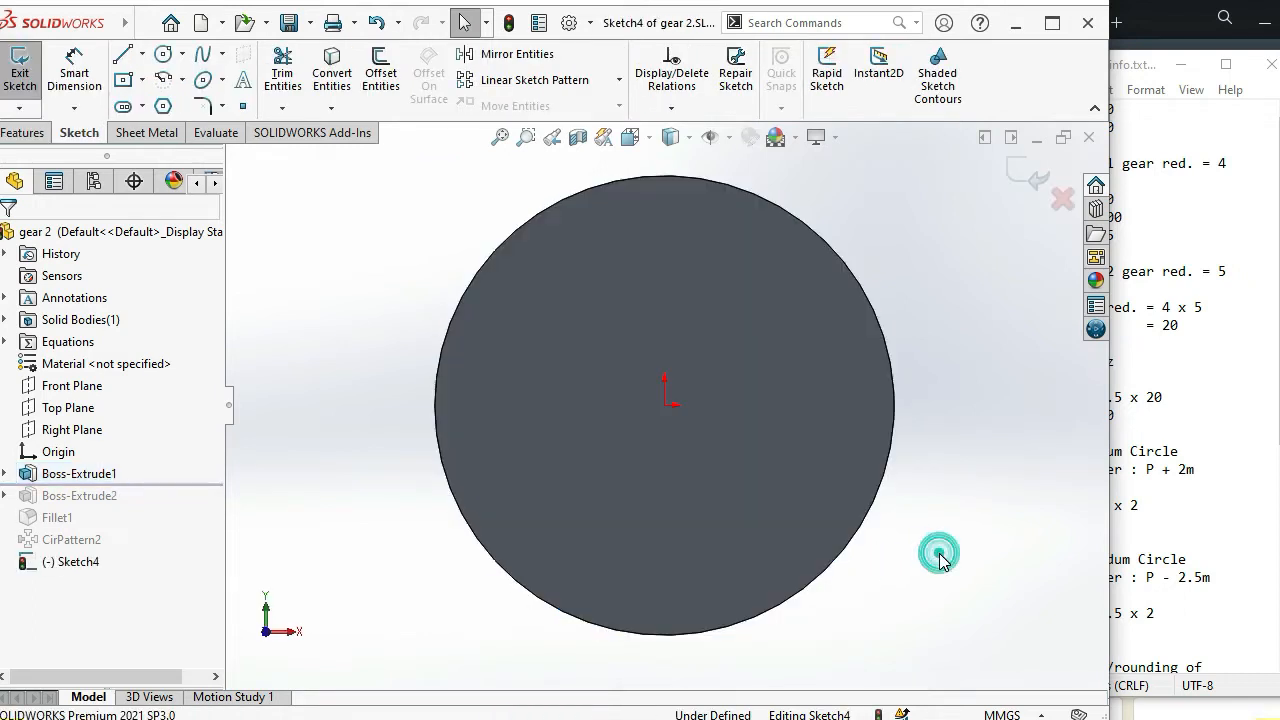
pyautogui.click(381, 80)
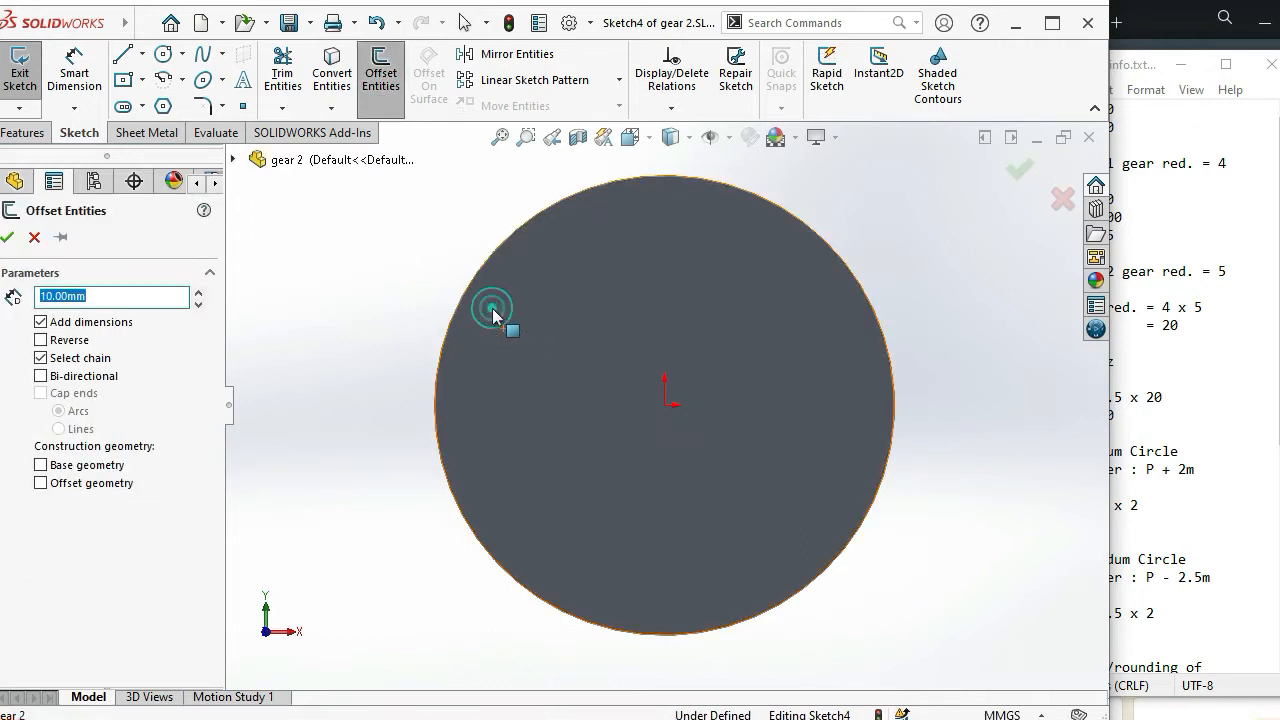
pyautogui.click(492, 312)
pyautogui.write('0')
pyautogui.press('Return')
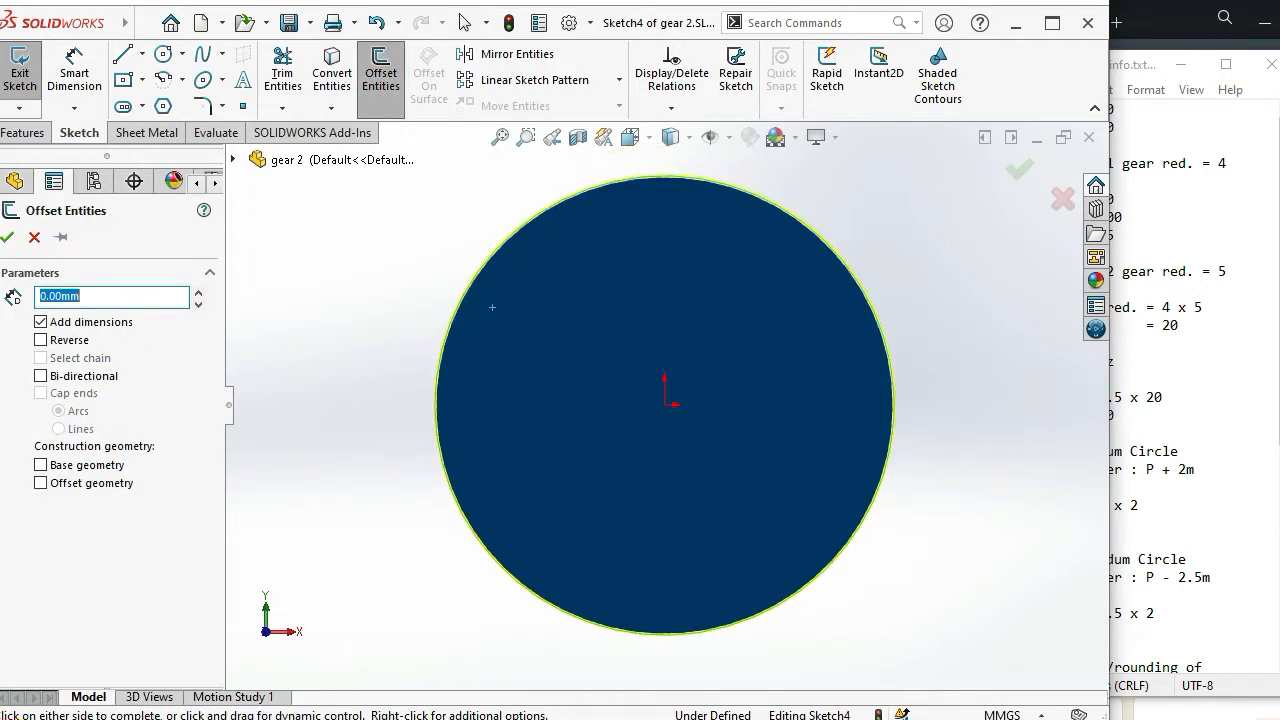
pyautogui.click(8, 237)
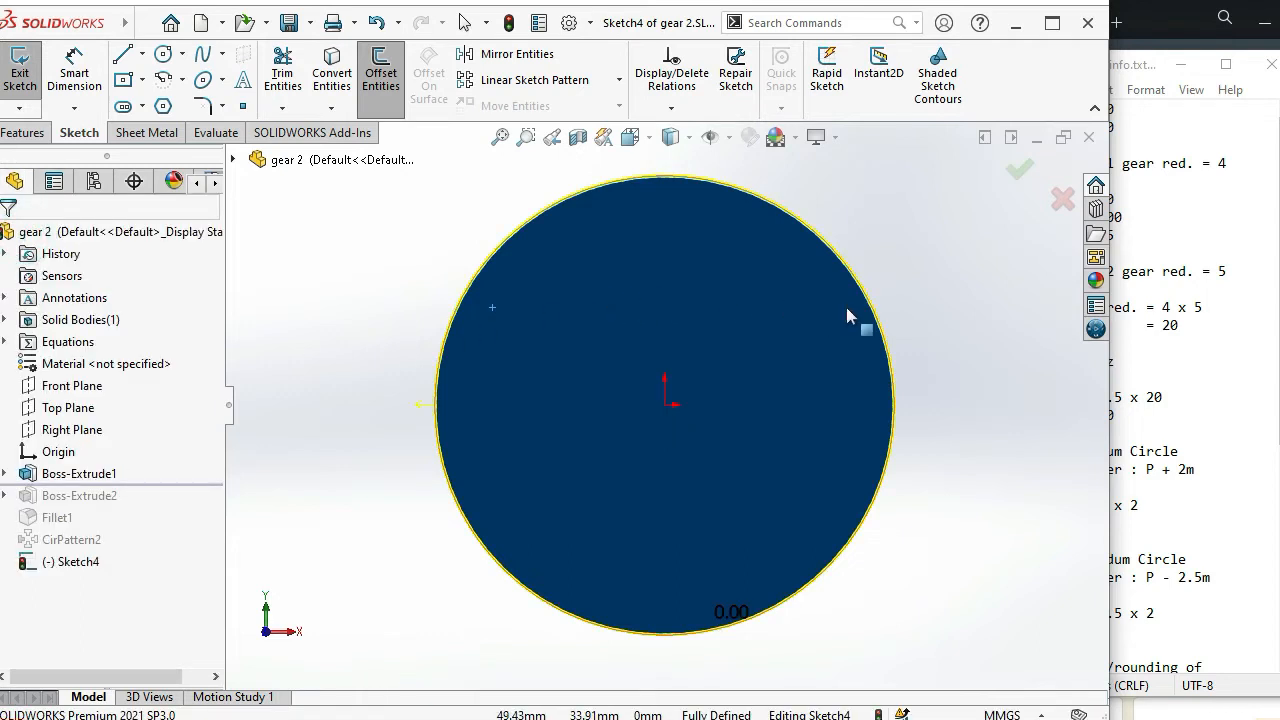
# Start a helix from the sketched circle and reverse its direction so it runs along the disc's thickness
pyautogui.moveTo(894, 323); pyautogui.dragTo(834, 382, button='middle')
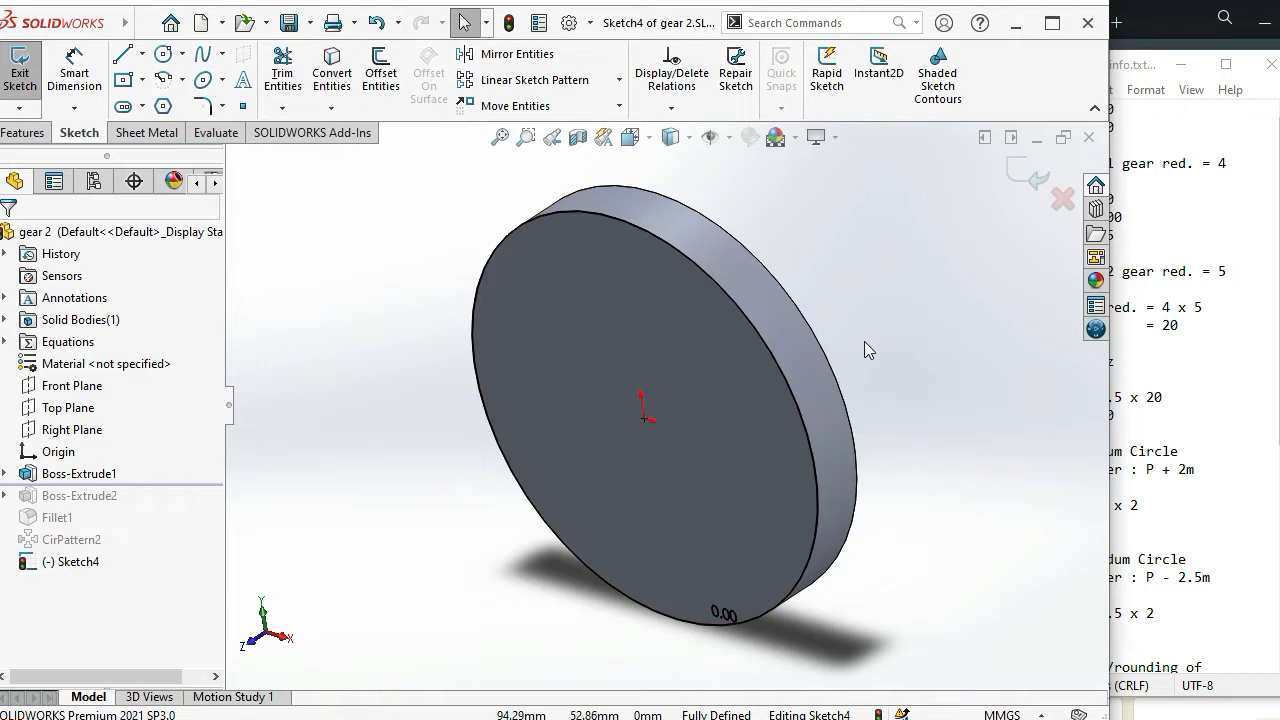
pyautogui.scroll(3, 864, 341)
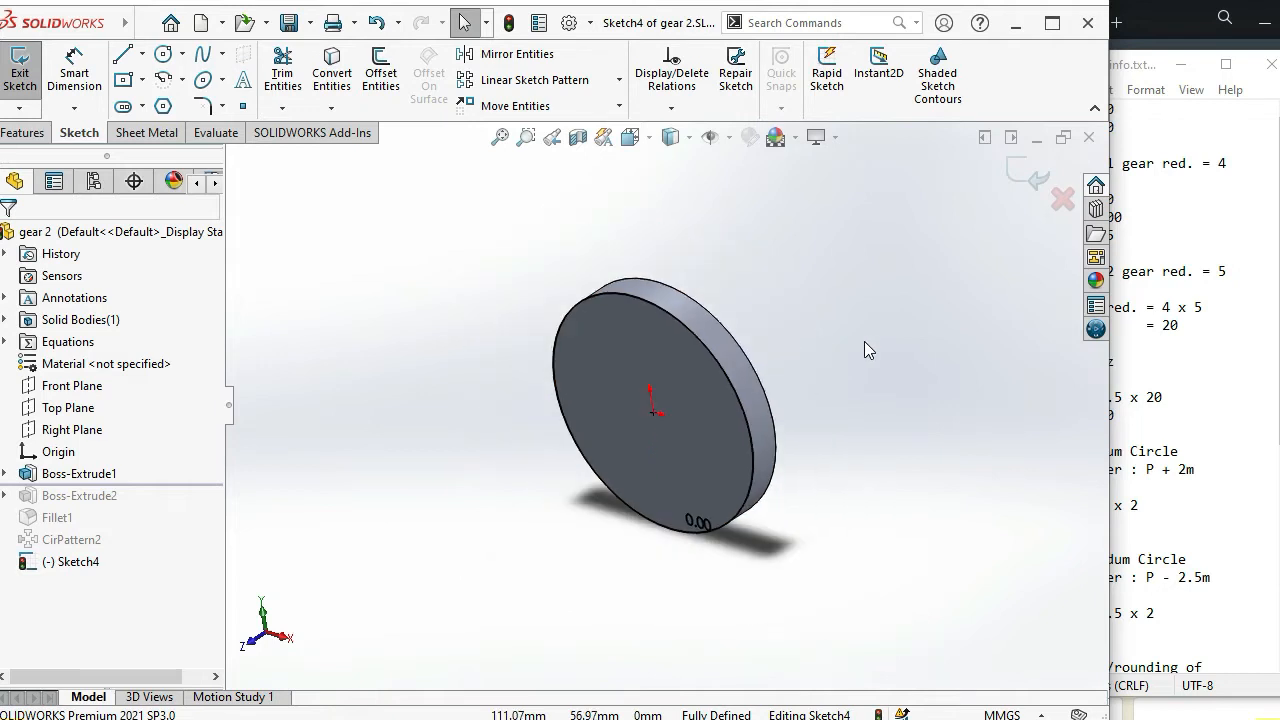
pyautogui.click(21, 133)
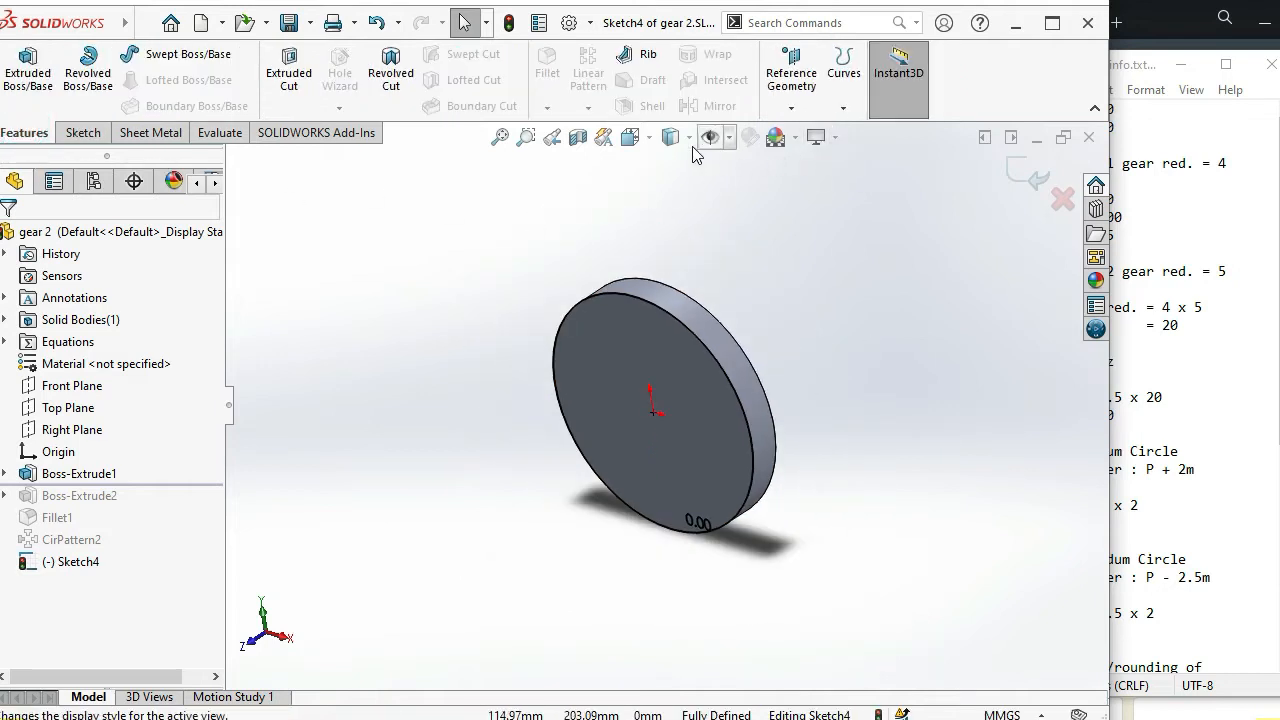
pyautogui.click(843, 110)
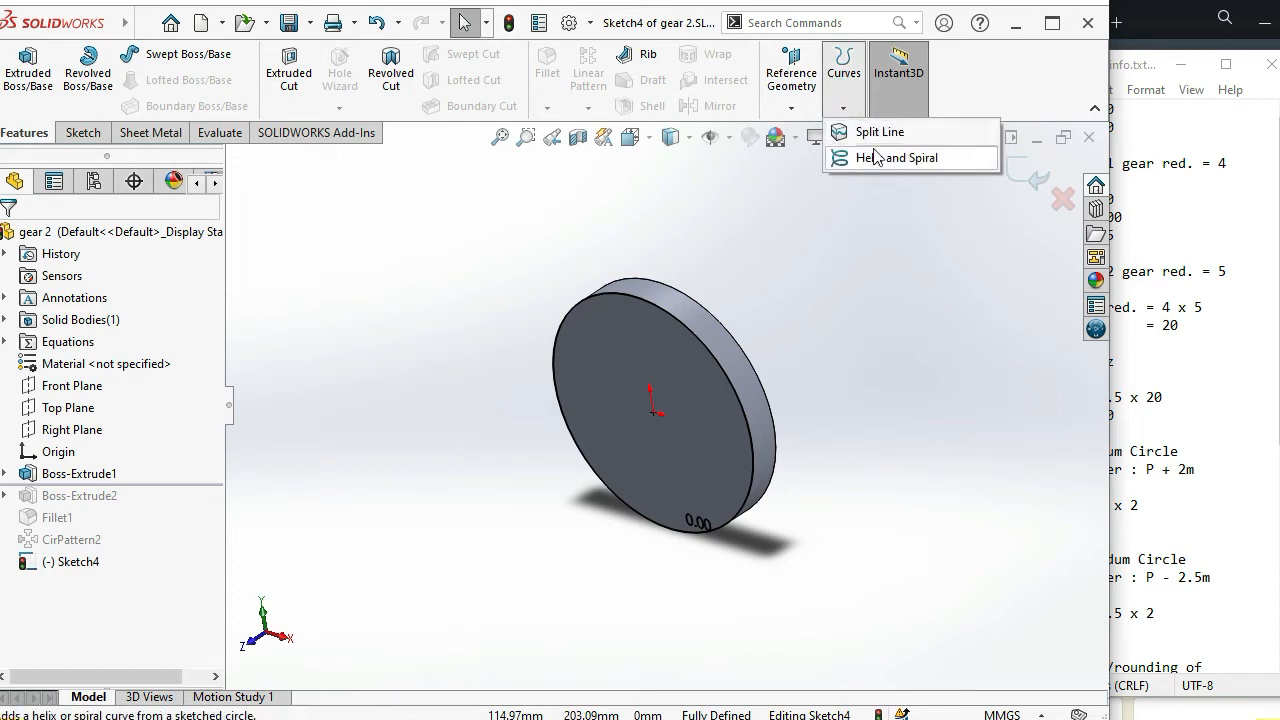
pyautogui.click(874, 158)
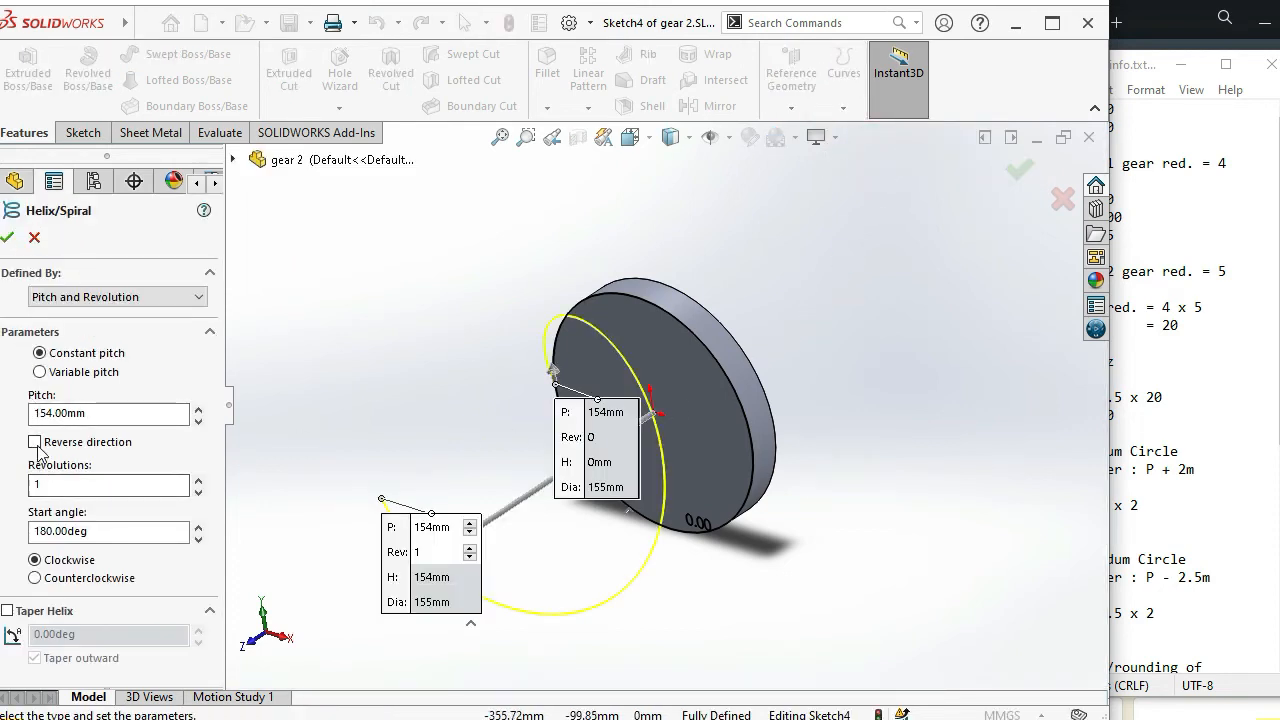
pyautogui.click(35, 442)
pyautogui.moveTo(425, 430); pyautogui.dragTo(496, 607, button='middle')
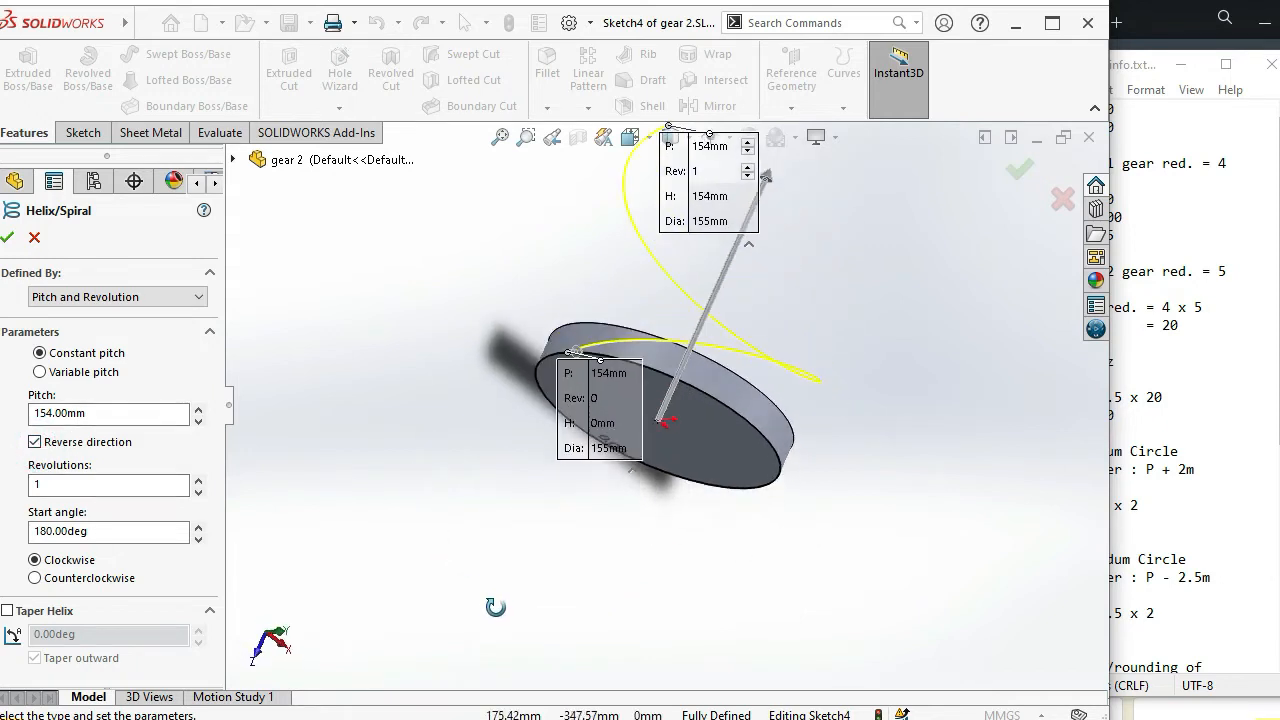
# Try a pitch of 500 mm for the helix
pyautogui.click(94, 413)
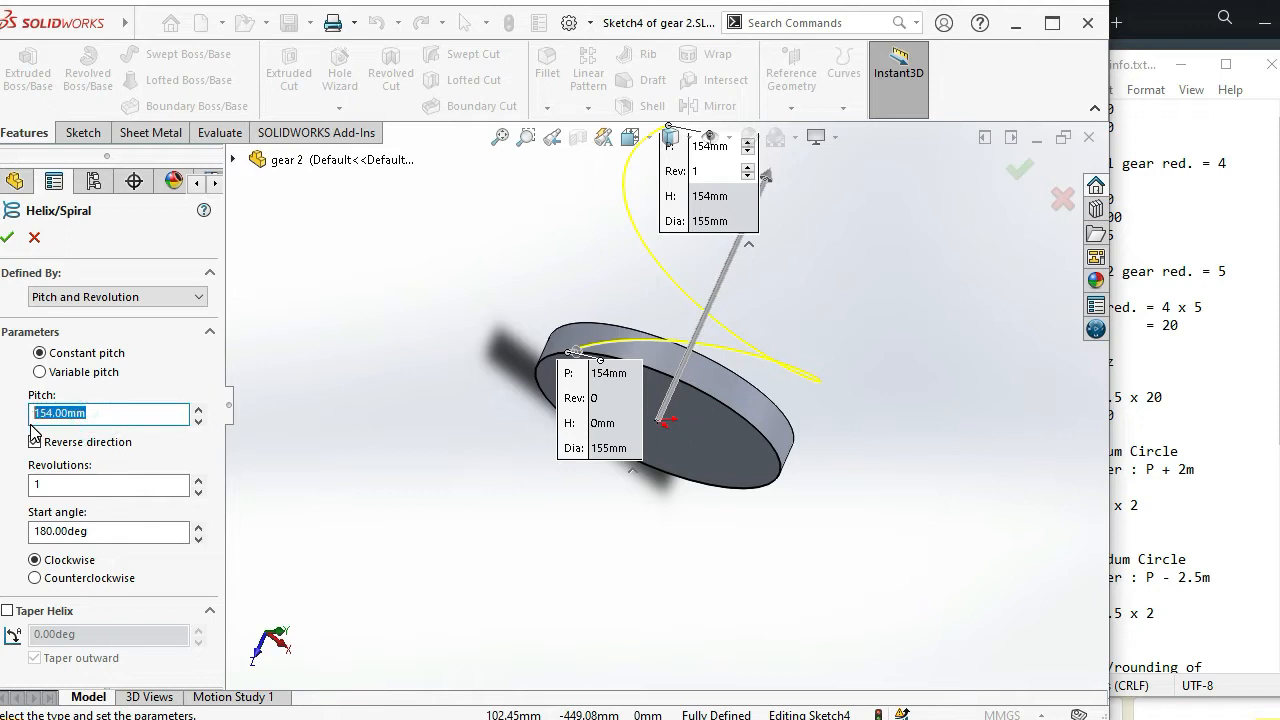
pyautogui.write('500')
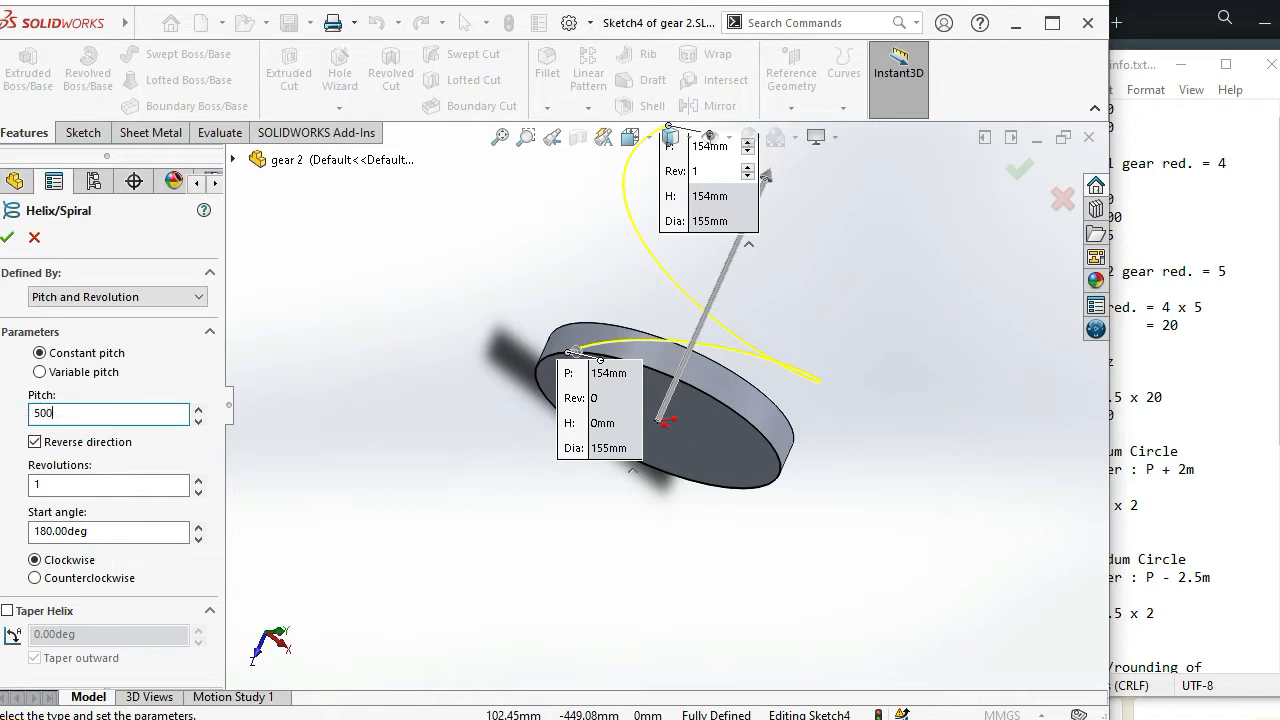
pyautogui.press('Return')
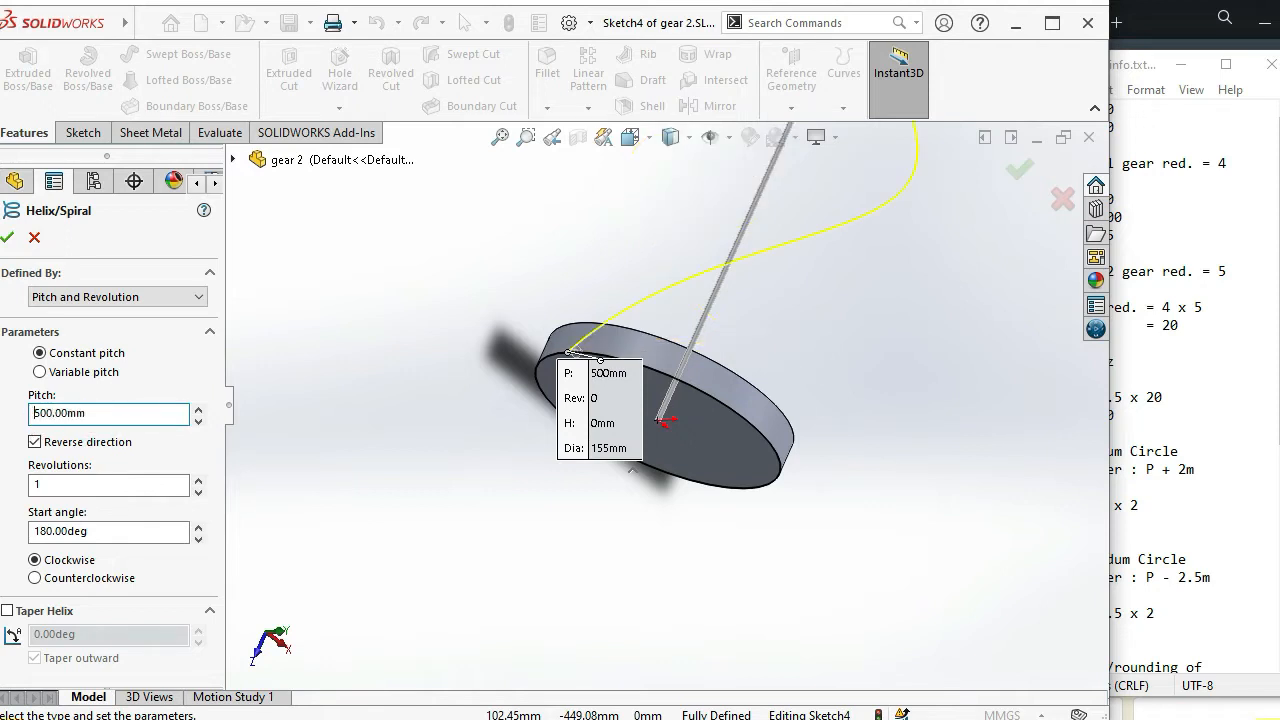
# Set the helix pitch to 250 mm and define the helix by Height and Pitch
pyautogui.click(91, 413)
pyautogui.write('2')
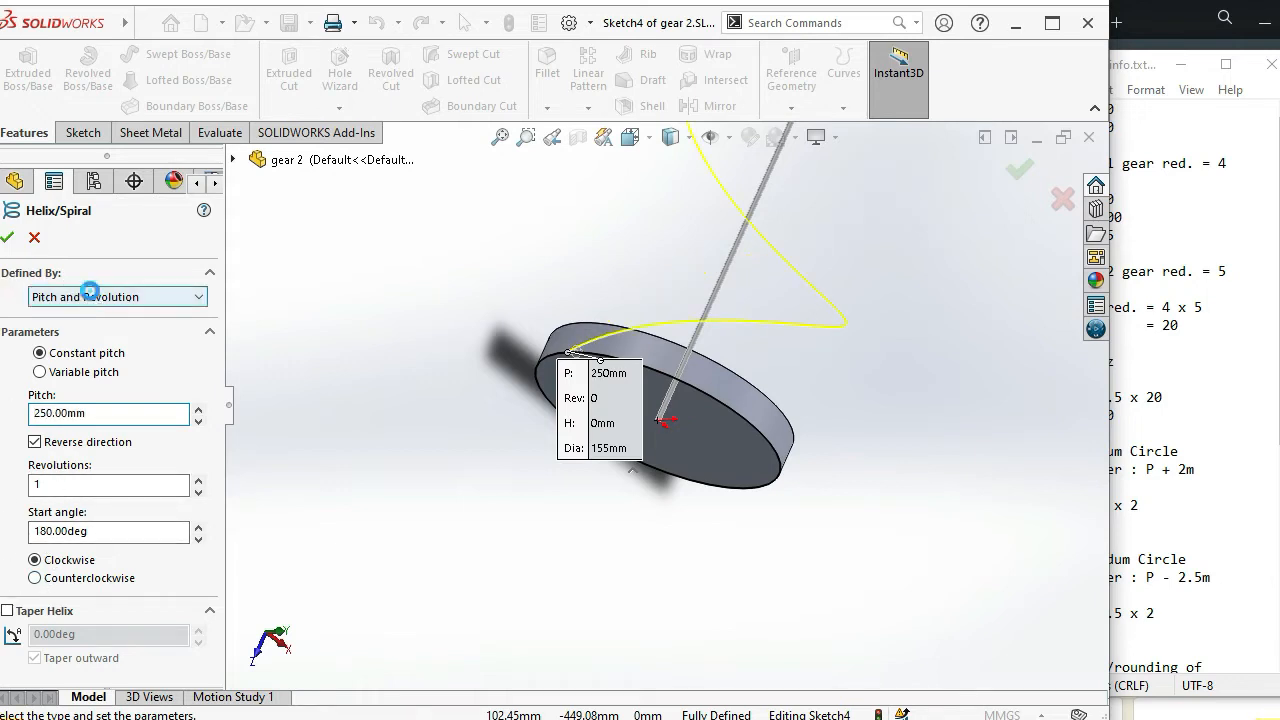
pyautogui.click(90, 293)
pyautogui.click(88, 330)
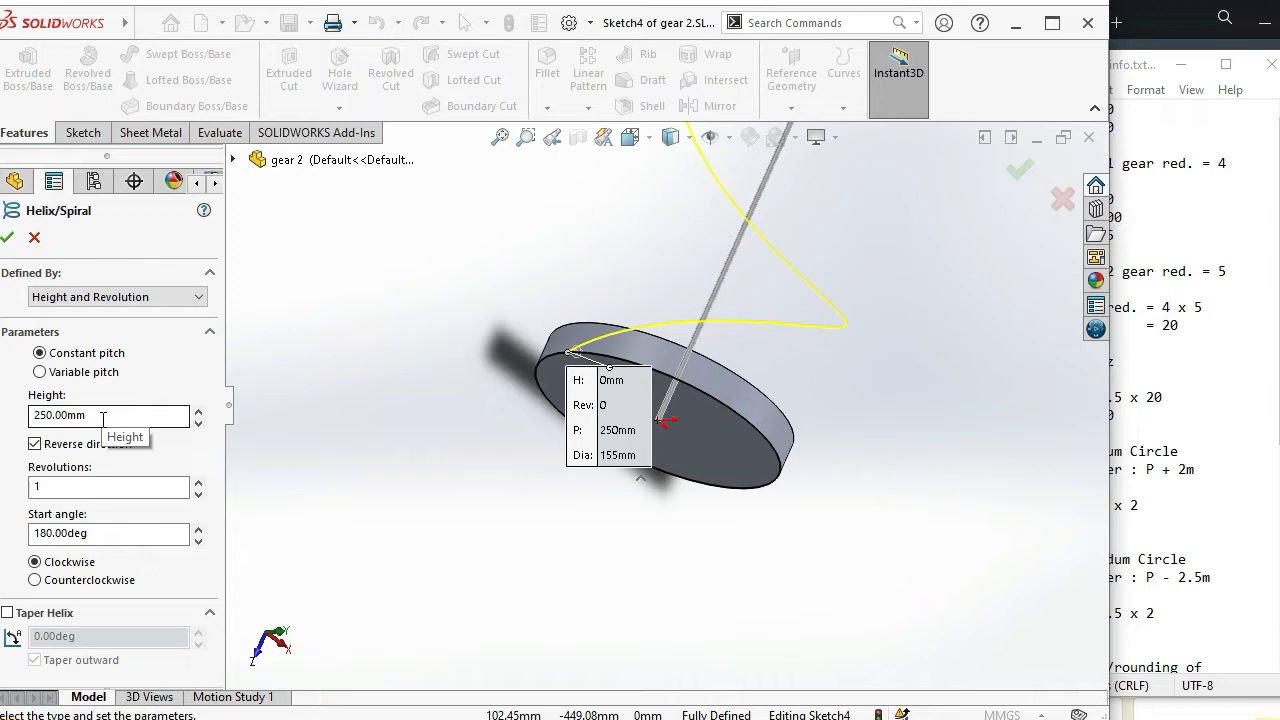
pyautogui.click(105, 296)
pyautogui.click(110, 342)
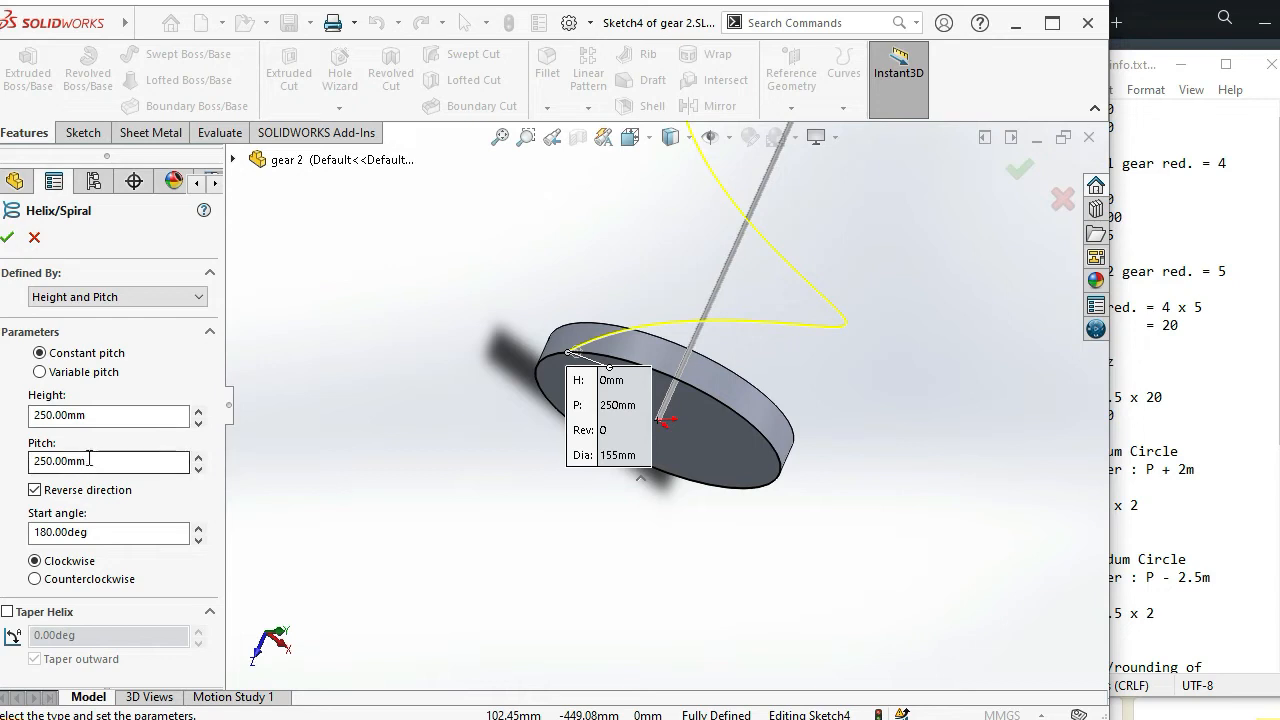
# Set the helix height to 20 mm and finish the curve
pyautogui.click(86, 414)
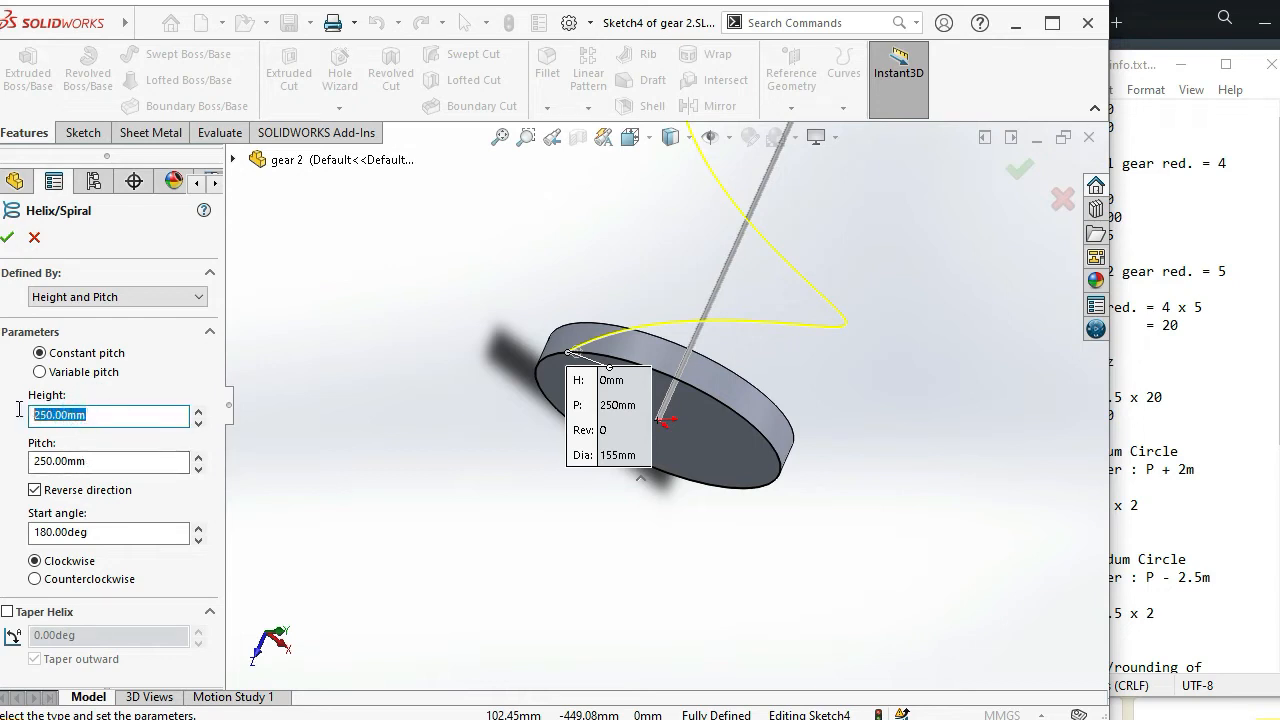
pyautogui.write('20')
pyautogui.press('Return')
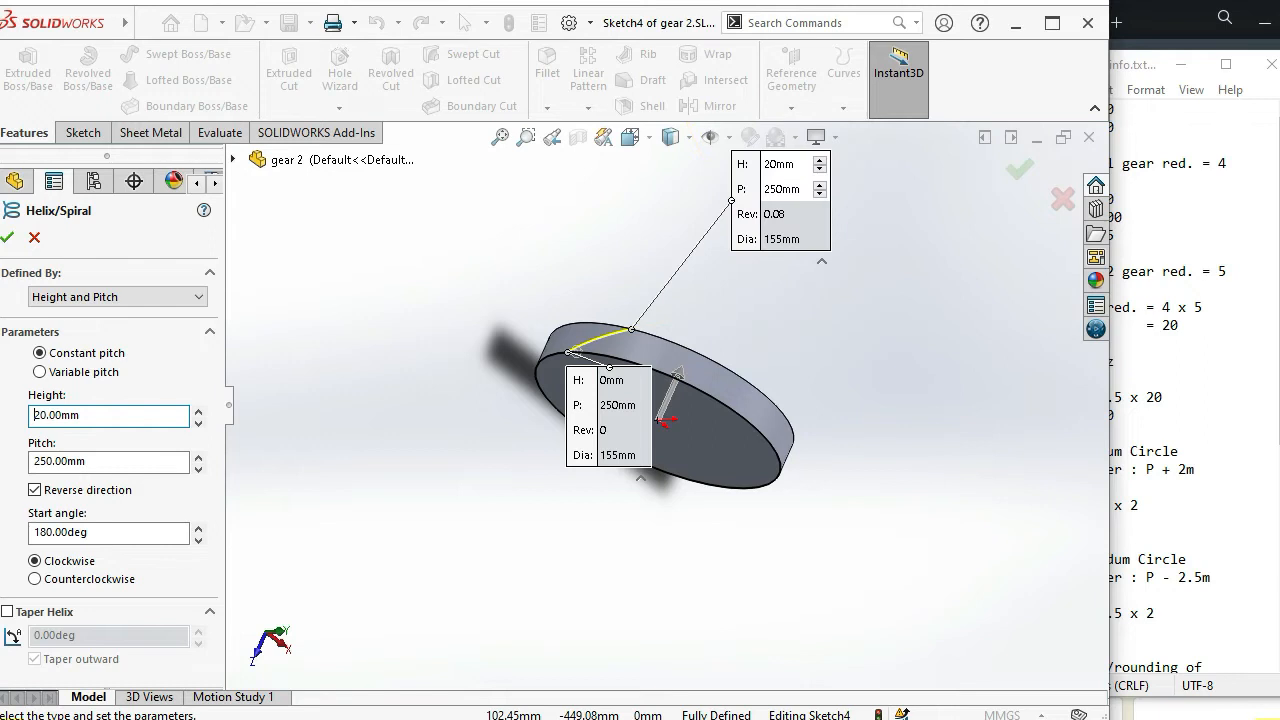
pyautogui.click(8, 239)
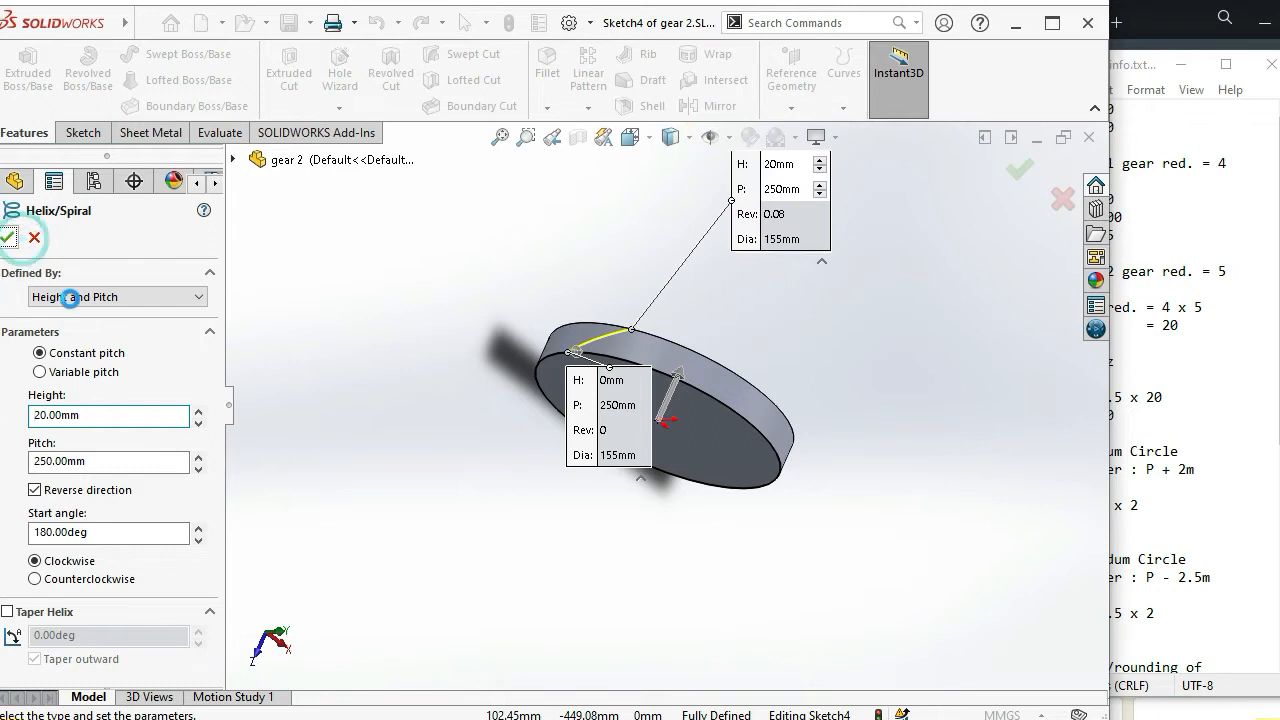
# Start a new sketch on the disc's front face for the tooth profile
pyautogui.click(416, 419)
pyautogui.scroll(-5, 566, 340)
pyautogui.moveTo(570, 374); pyautogui.dragTo(645, 364, button='middle')
pyautogui.click(606, 390)
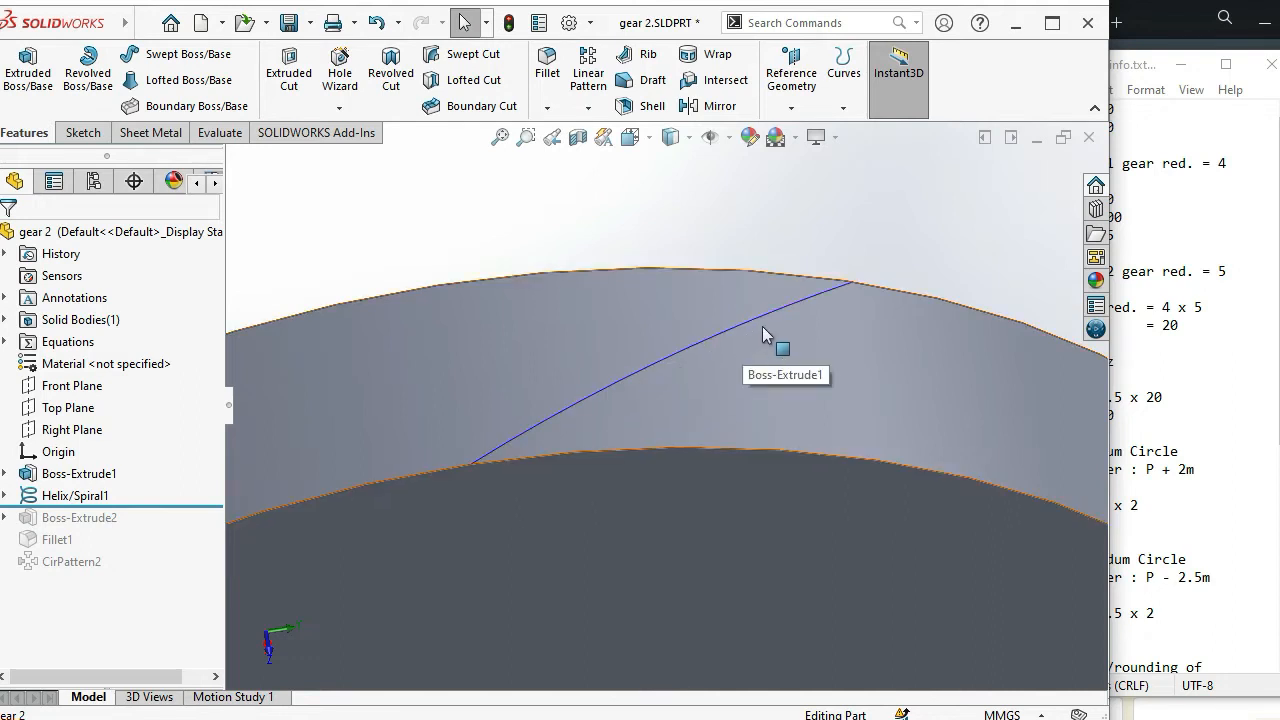
pyautogui.moveTo(729, 377); pyautogui.dragTo(722, 240, button='middle')
pyautogui.click(670, 522)
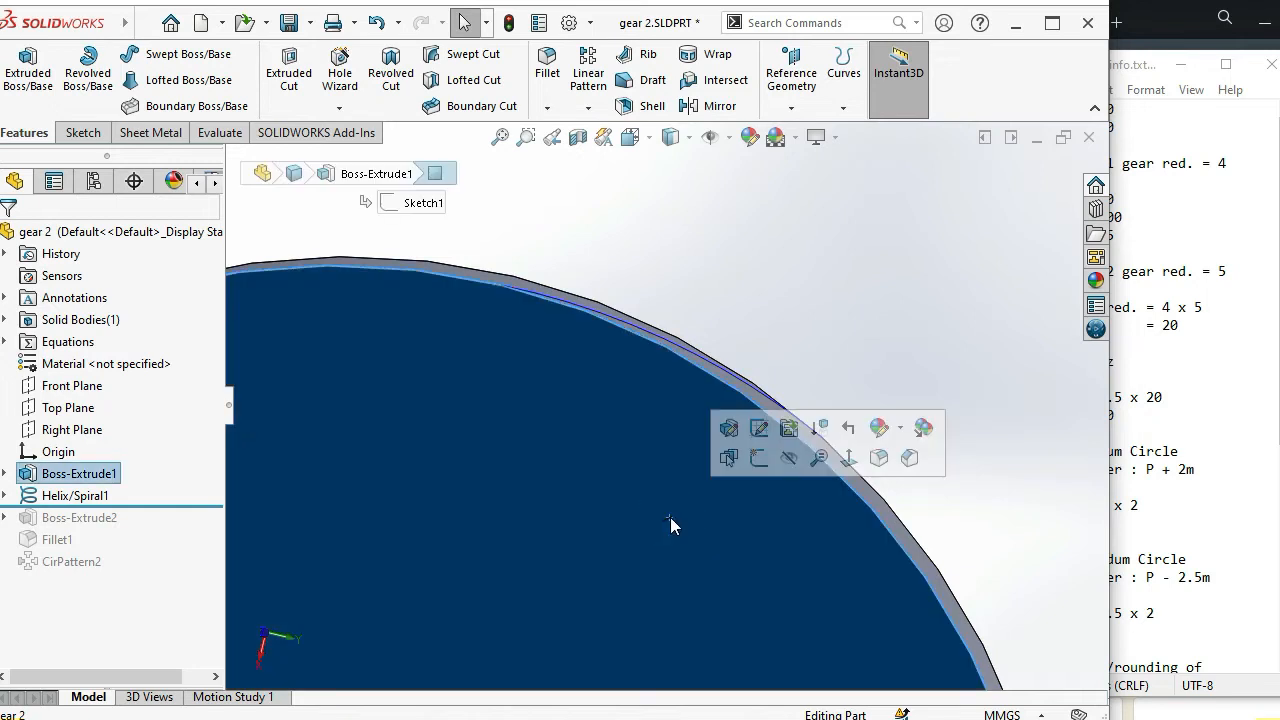
pyautogui.click(752, 462)
pyautogui.click(929, 497)
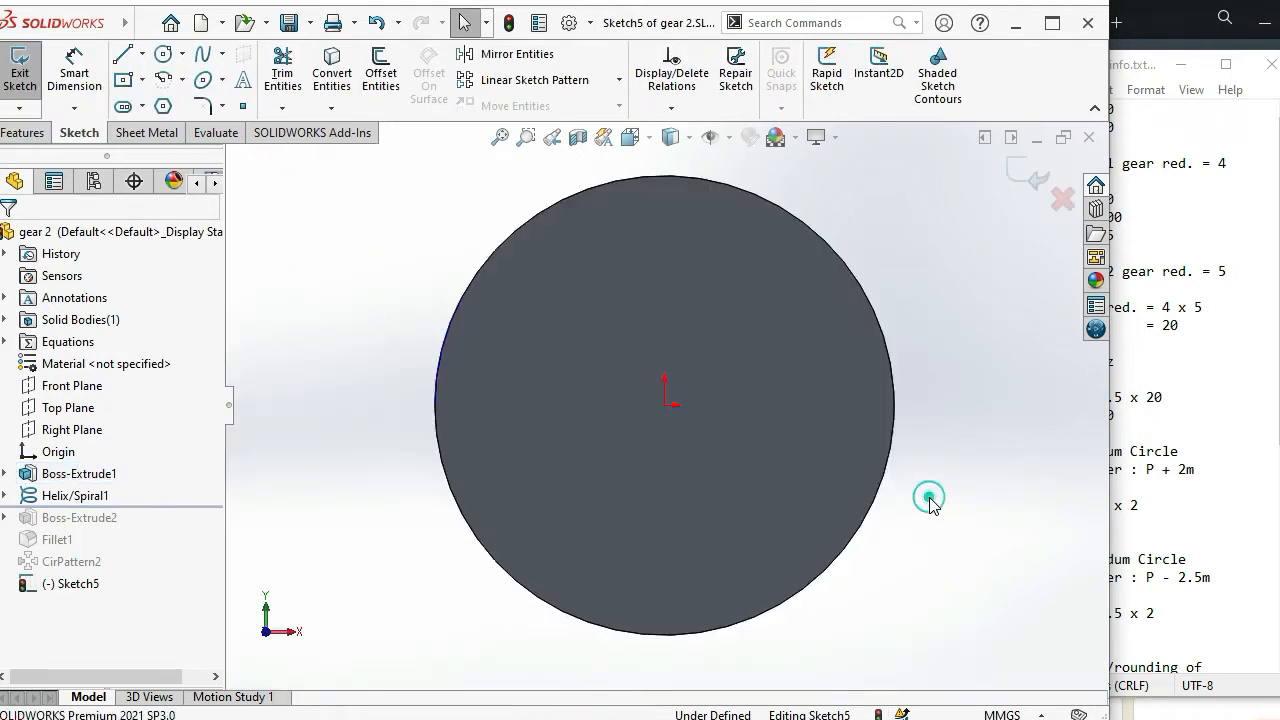
# Hide the Boss-Extrude1 disc body while keeping the helix curve visible in the sketch
pyautogui.scroll(-2, 884, 287)
pyautogui.scroll(3, 811, 307)
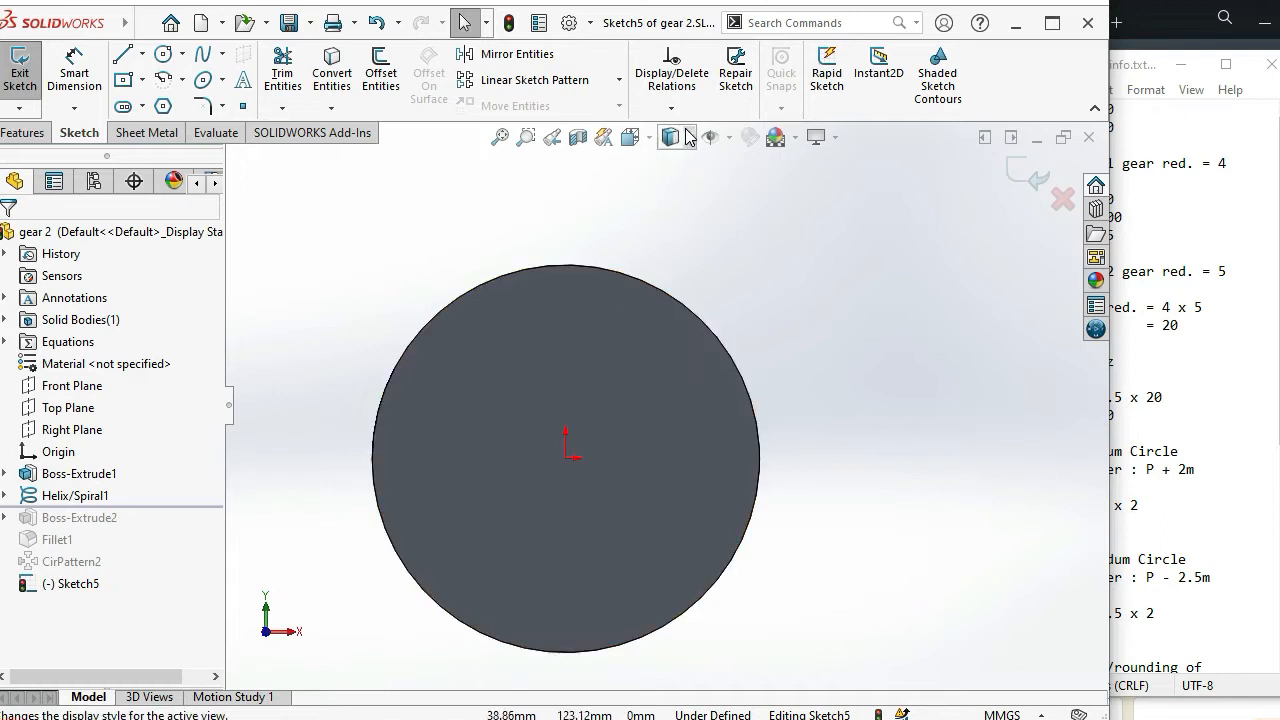
pyautogui.click(83, 478)
pyautogui.click(100, 446)
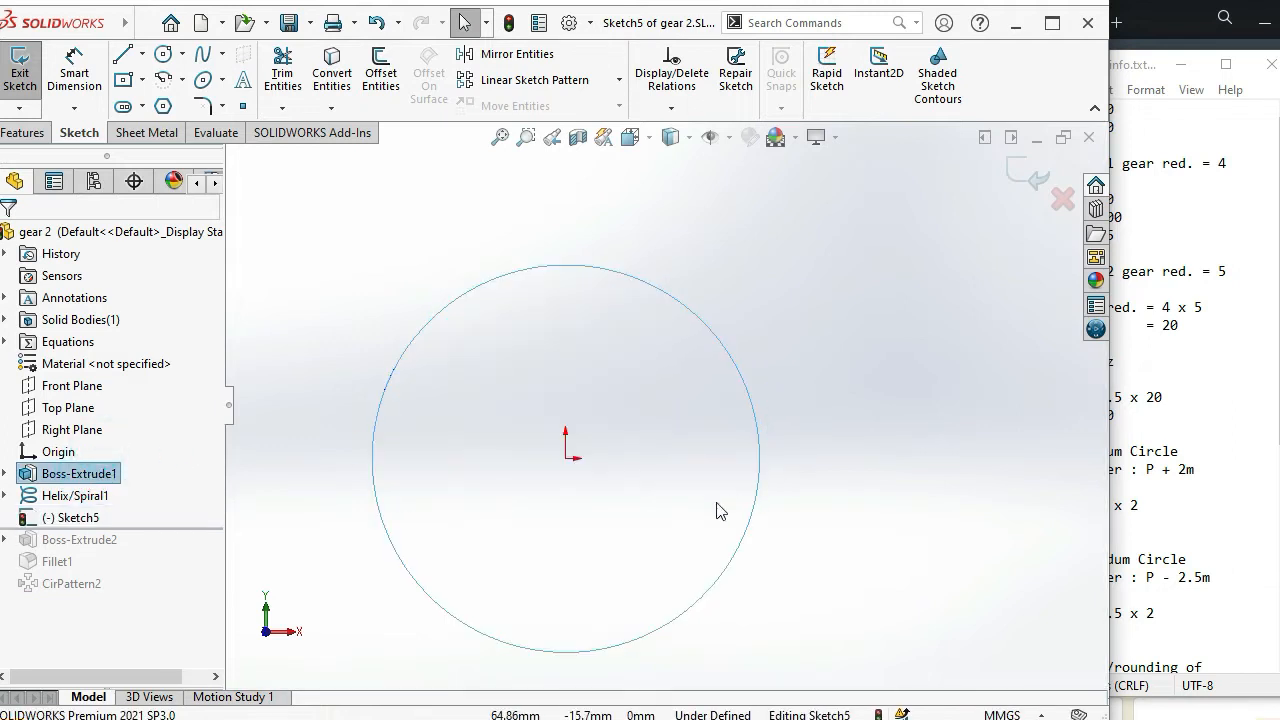
# Examine the slant of the helix curve from the left side view
pyautogui.scroll(3, 460, 420)
pyautogui.scroll(-4, 490, 428)
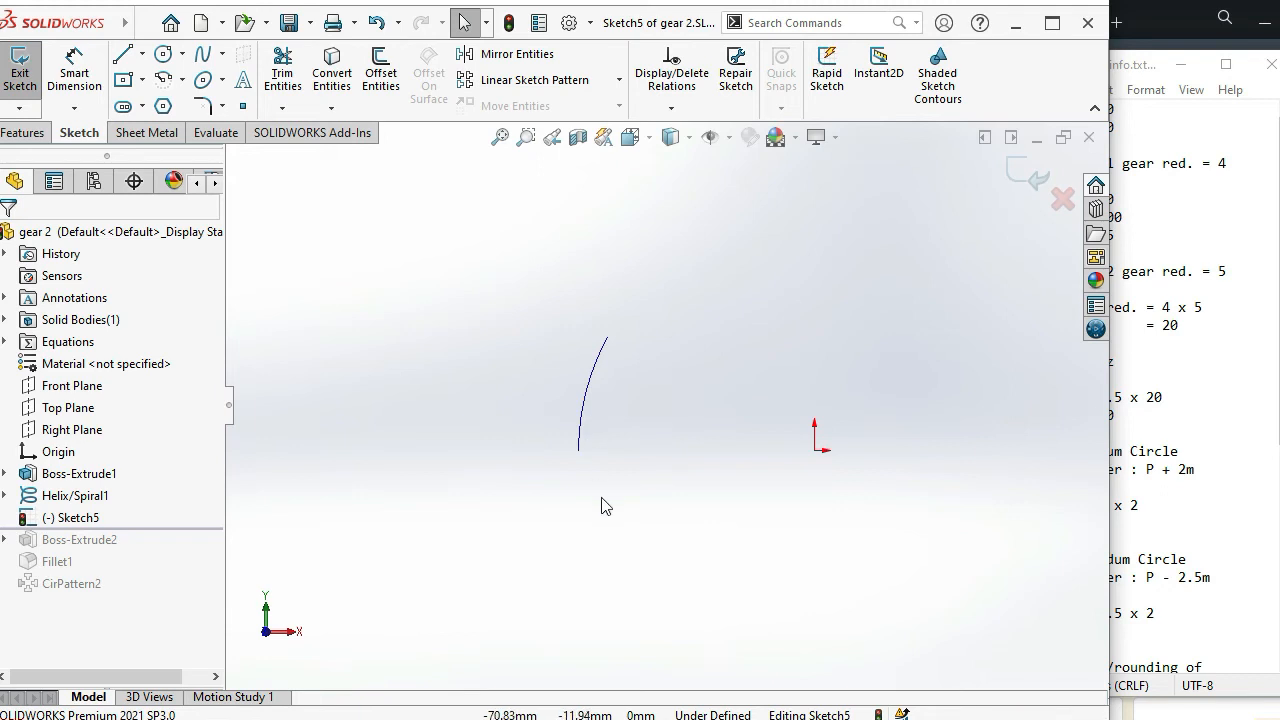
pyautogui.press('space')
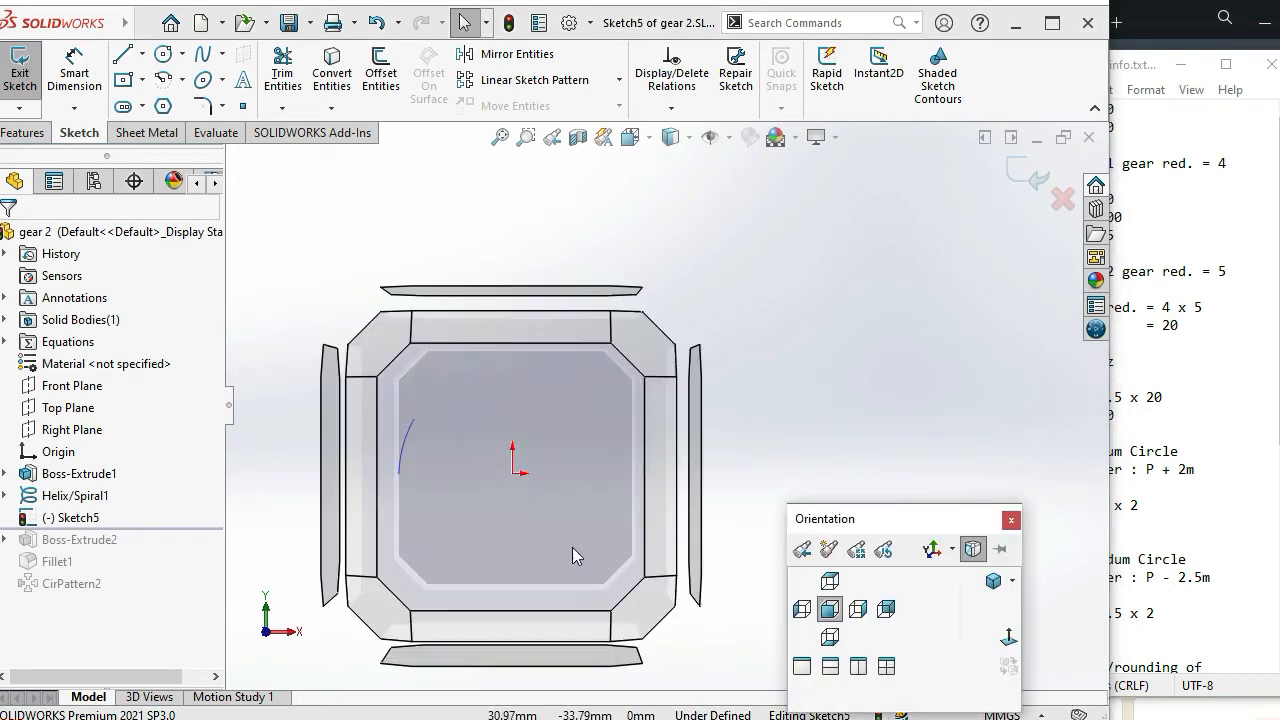
pyautogui.click(800, 612)
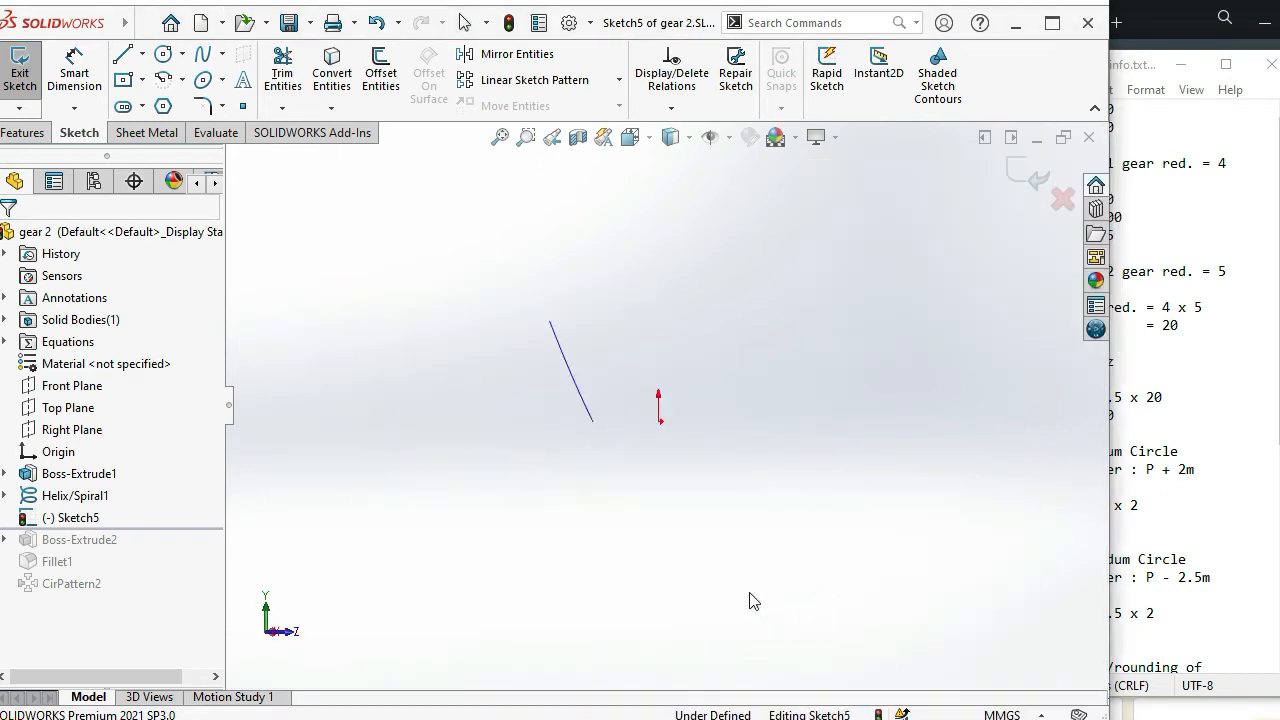
pyautogui.scroll(-3, 654, 354)
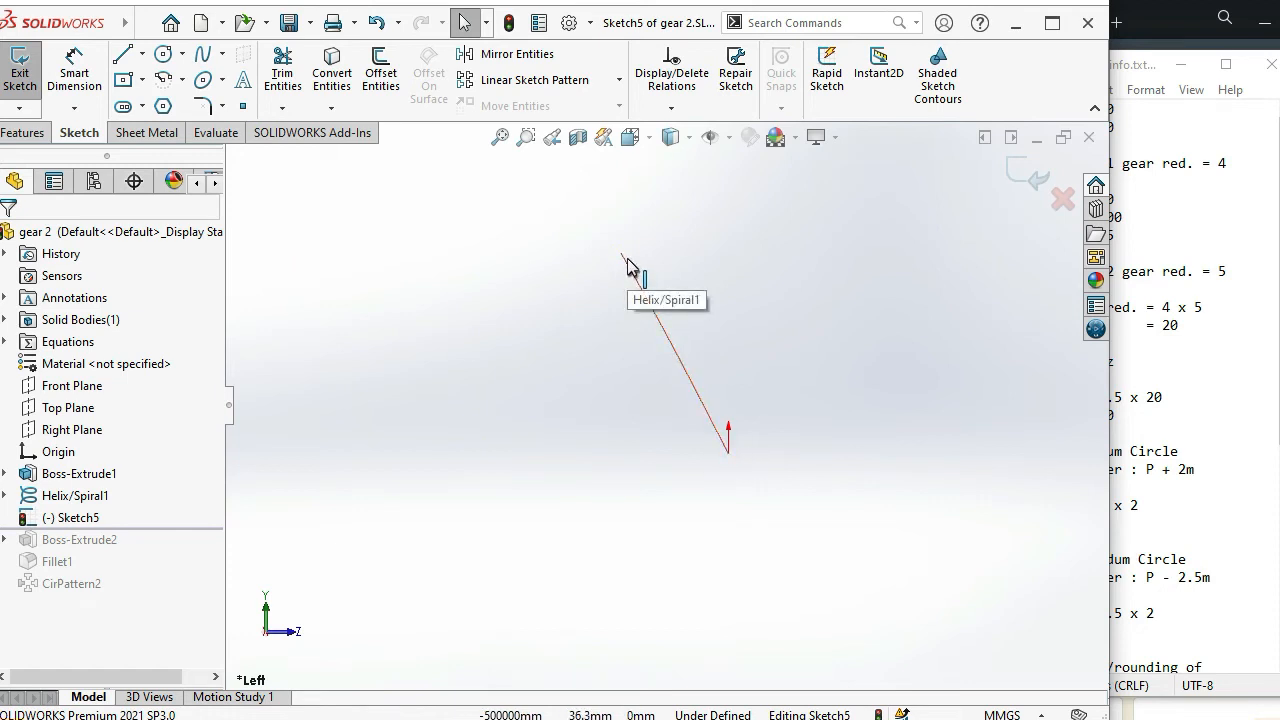
pyautogui.moveTo(695, 446); pyautogui.dragTo(658, 450, button='middle')
pyautogui.scroll(5, 660, 456)
pyautogui.scroll(-4, 785, 350)
pyautogui.moveTo(723, 531)
pyautogui.mouseDown(button='middle')
pyautogui.moveTo(757, 531)
pyautogui.moveTo(685, 537)
pyautogui.mouseUp(button='middle')
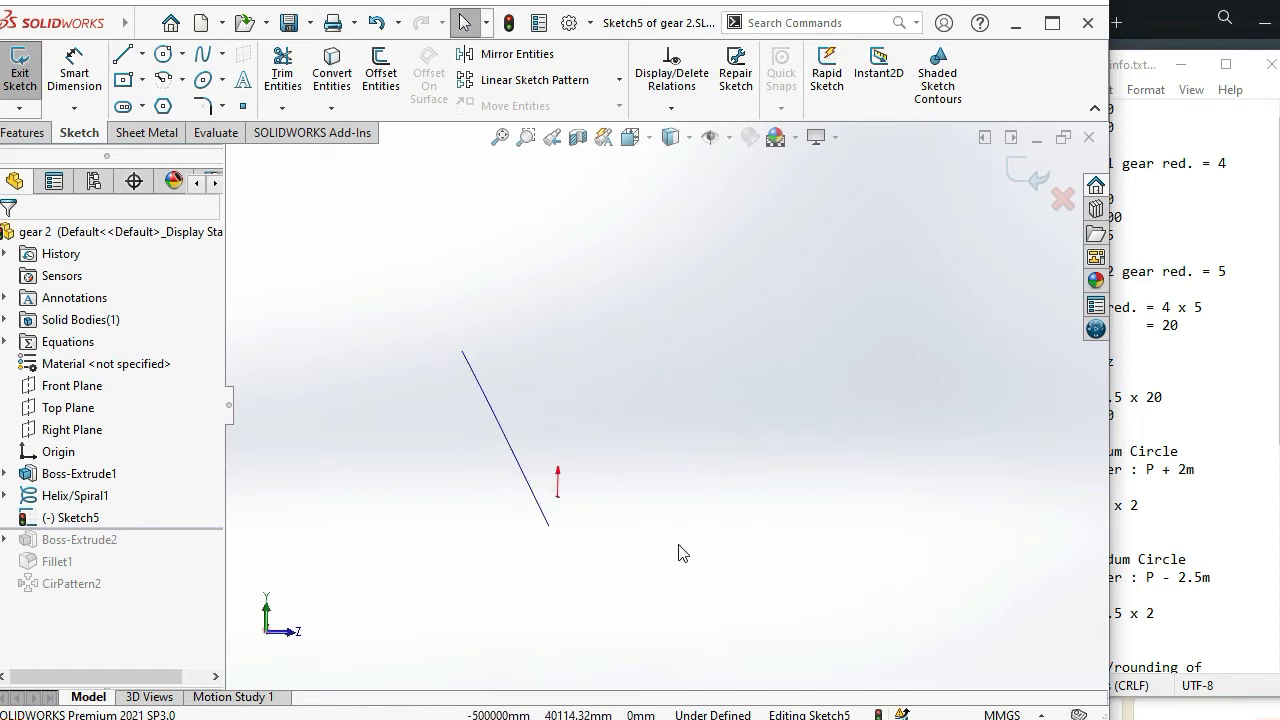
pyautogui.press('space')
pyautogui.click(581, 517)
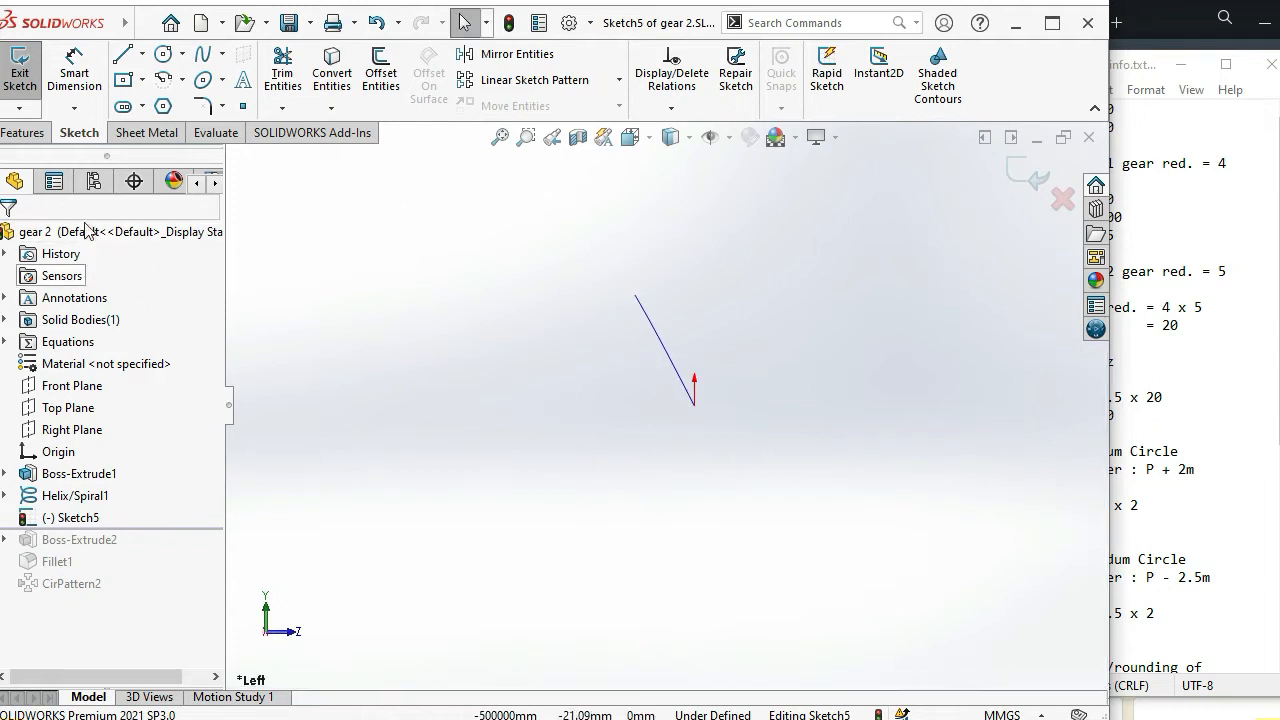
# Try to sketch a line from the helix's lower end in the side view
pyautogui.click(123, 54)
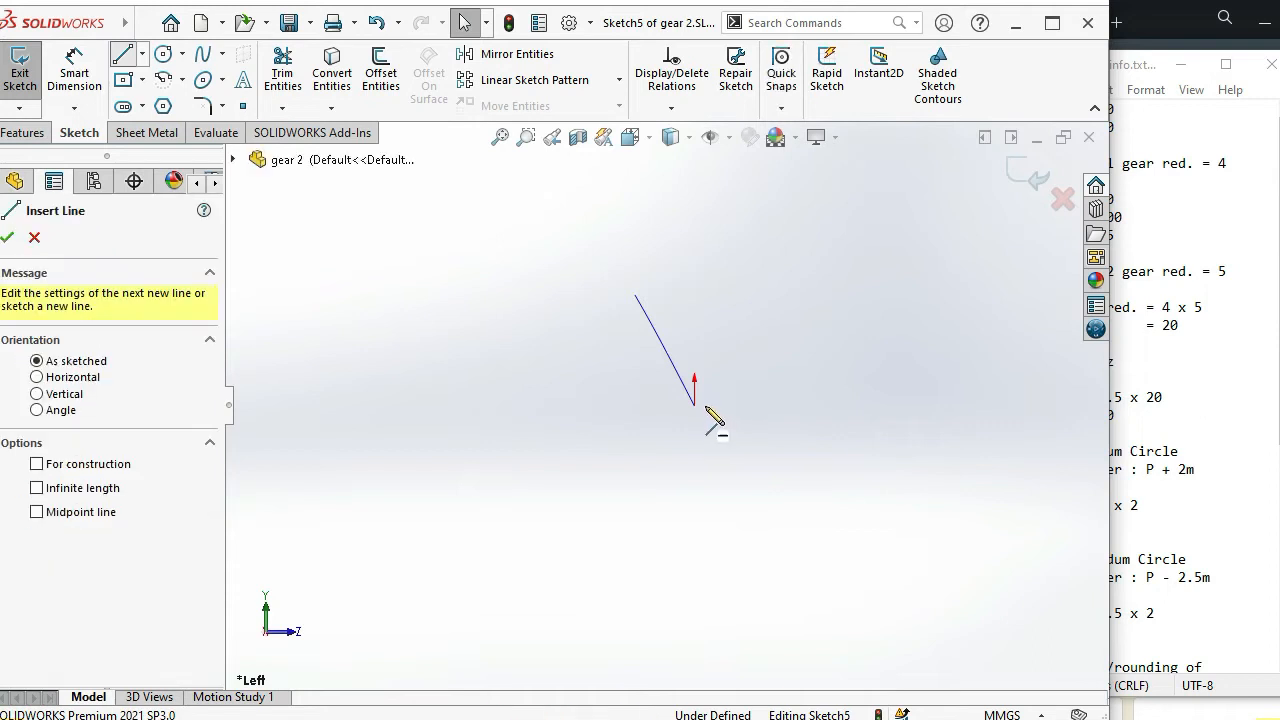
pyautogui.click(694, 404)
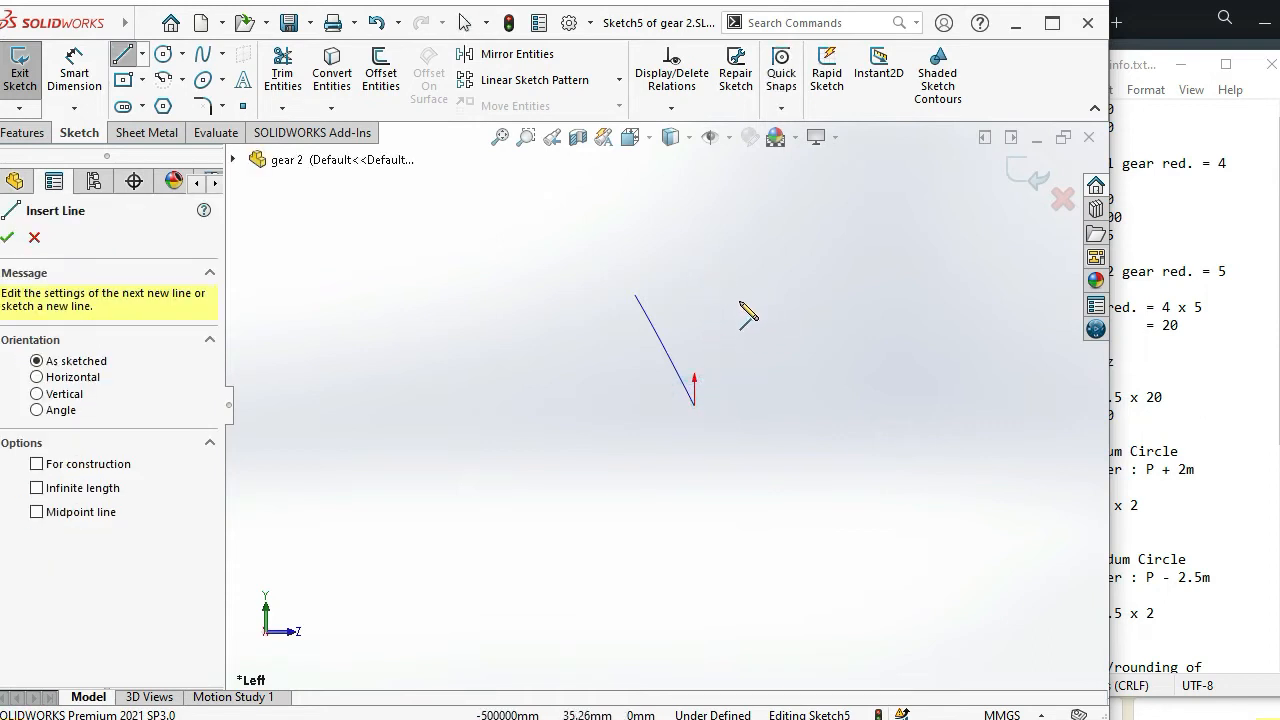
pyautogui.press('Escape')
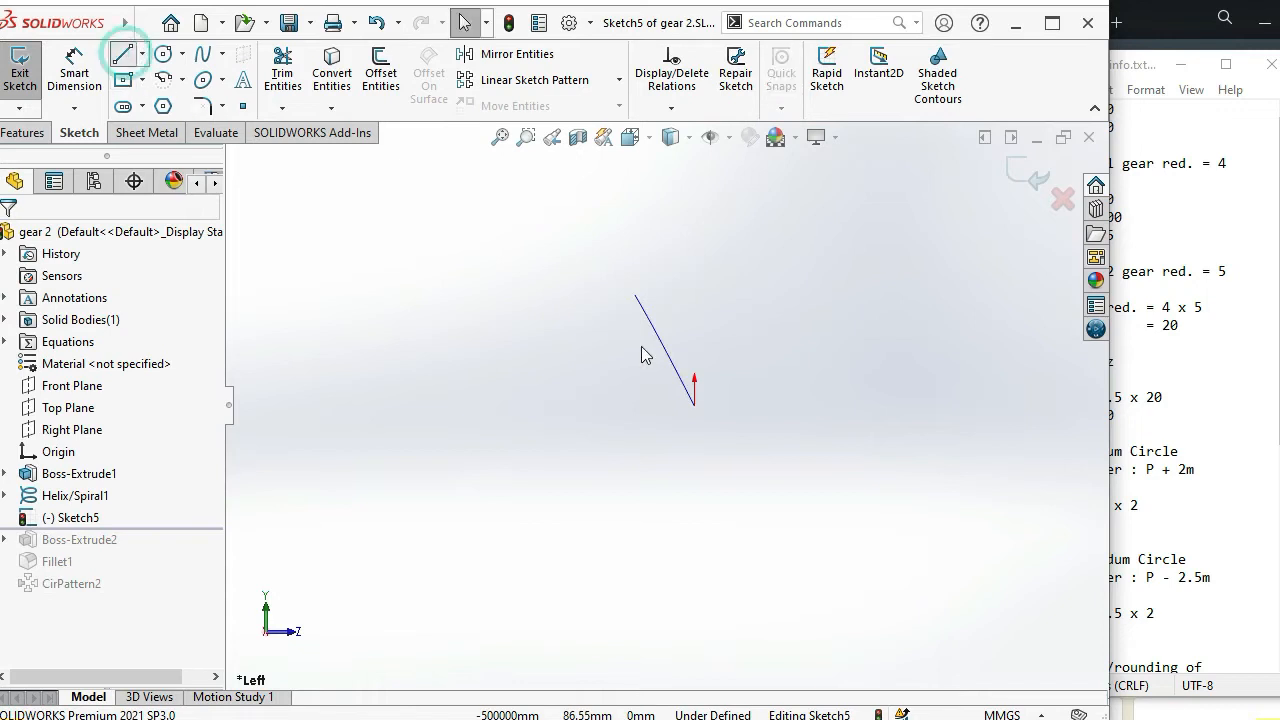
pyautogui.click(693, 405)
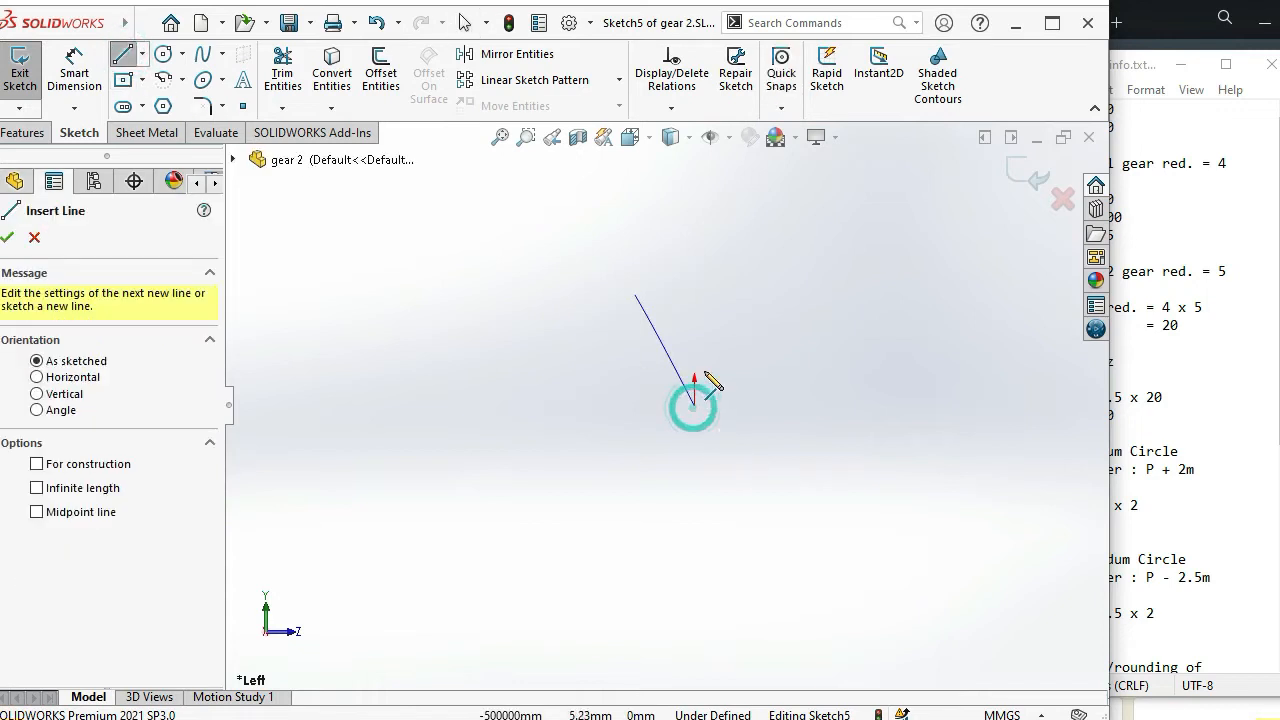
pyautogui.click(686, 251)
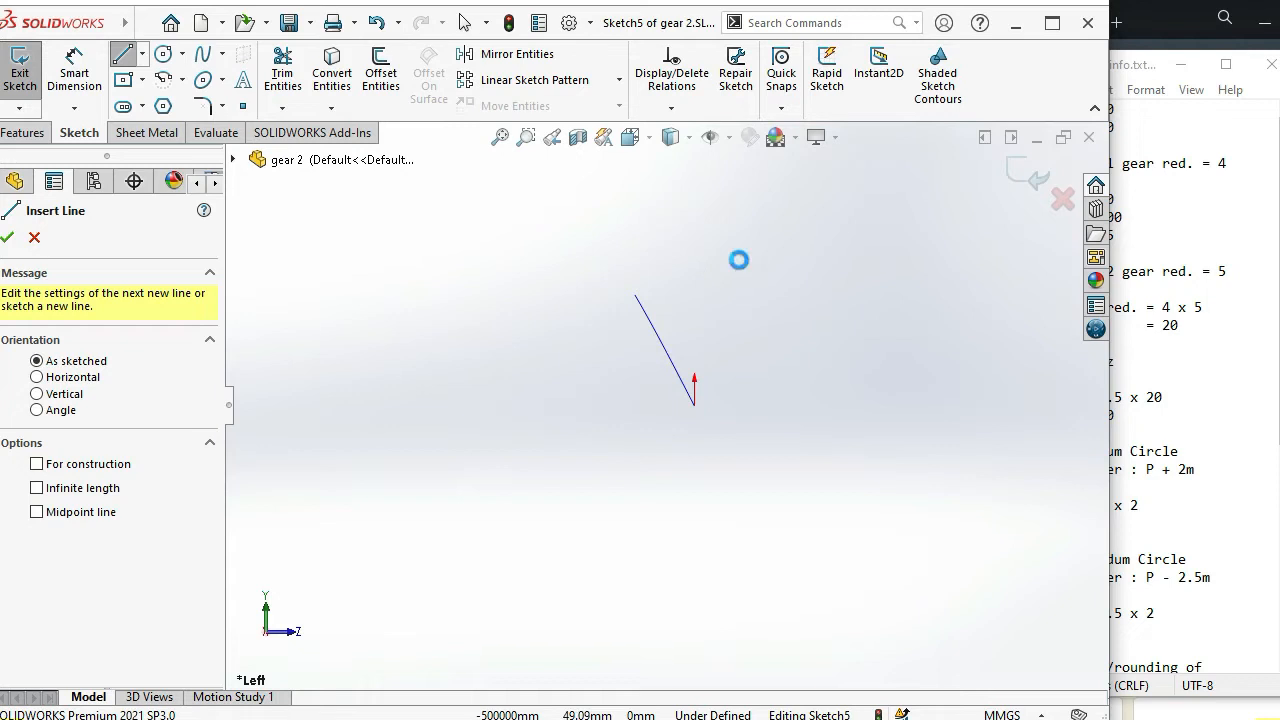
pyautogui.press('Escape')
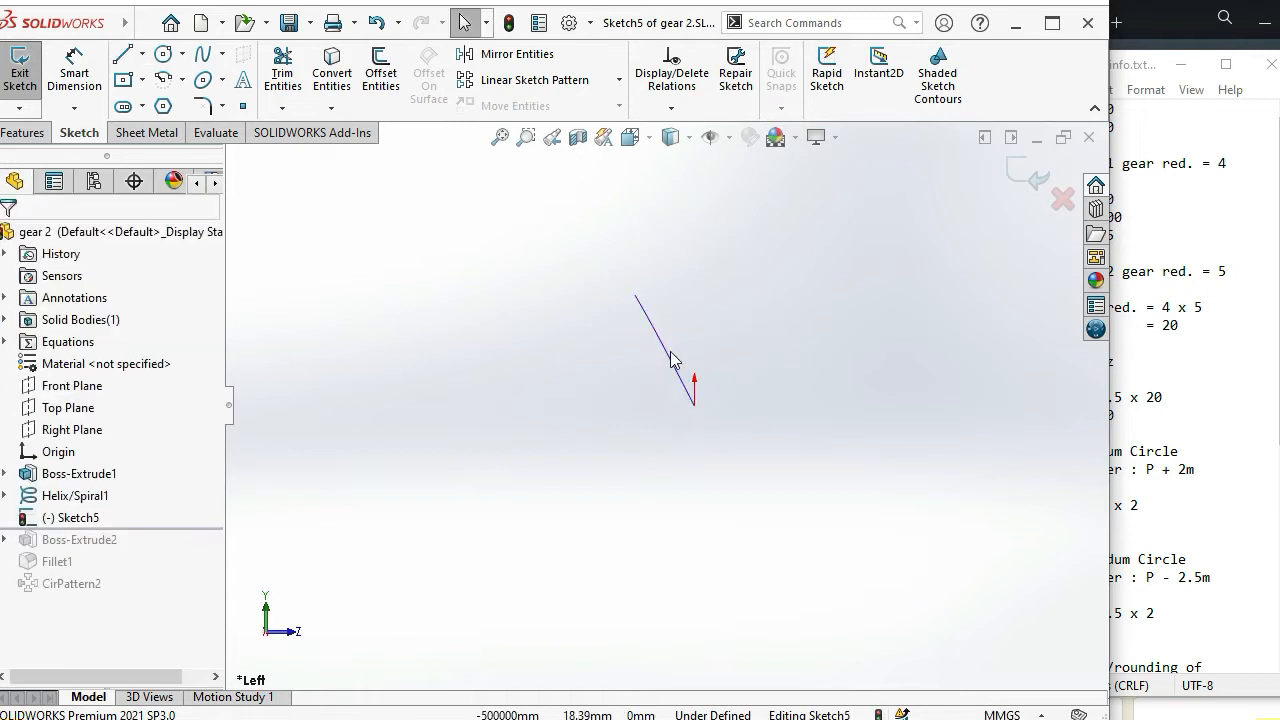
pyautogui.click(697, 403)
pyautogui.moveTo(723, 295); pyautogui.dragTo(697, 212)
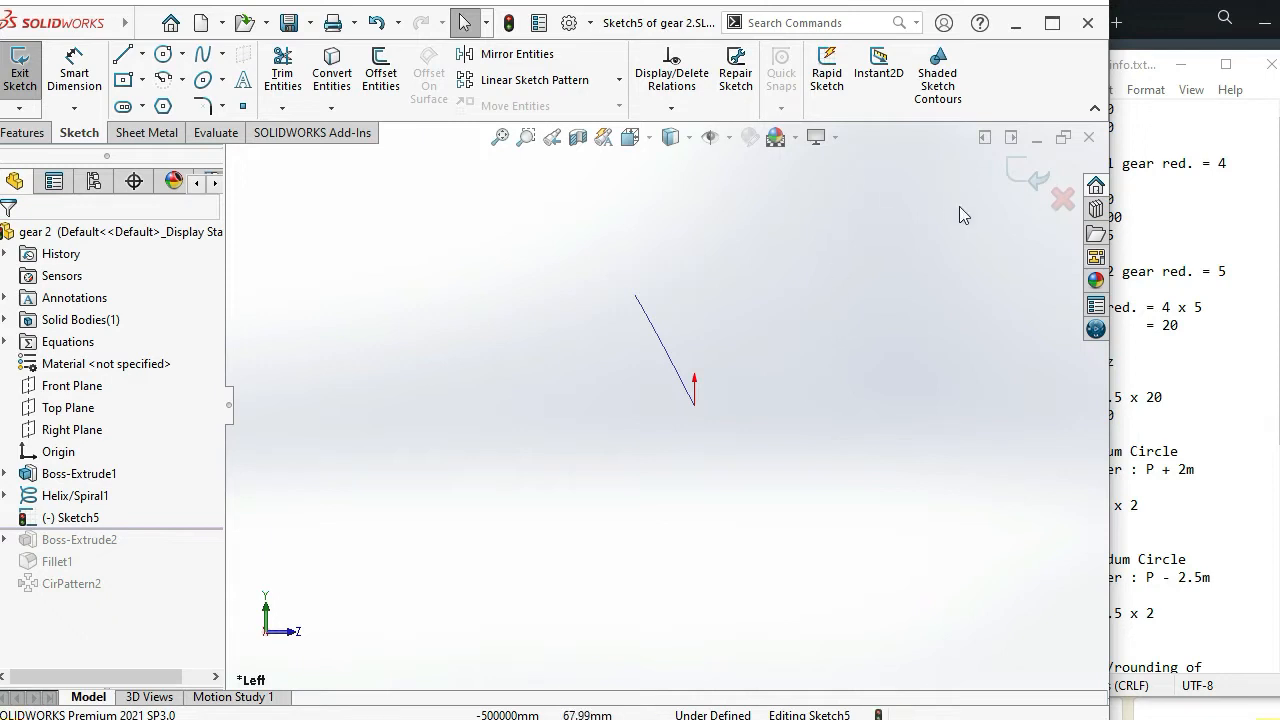
# Exit the tooth profile sketch discarding its changes, and delete the helix curve from the disc
pyautogui.click(1062, 199)
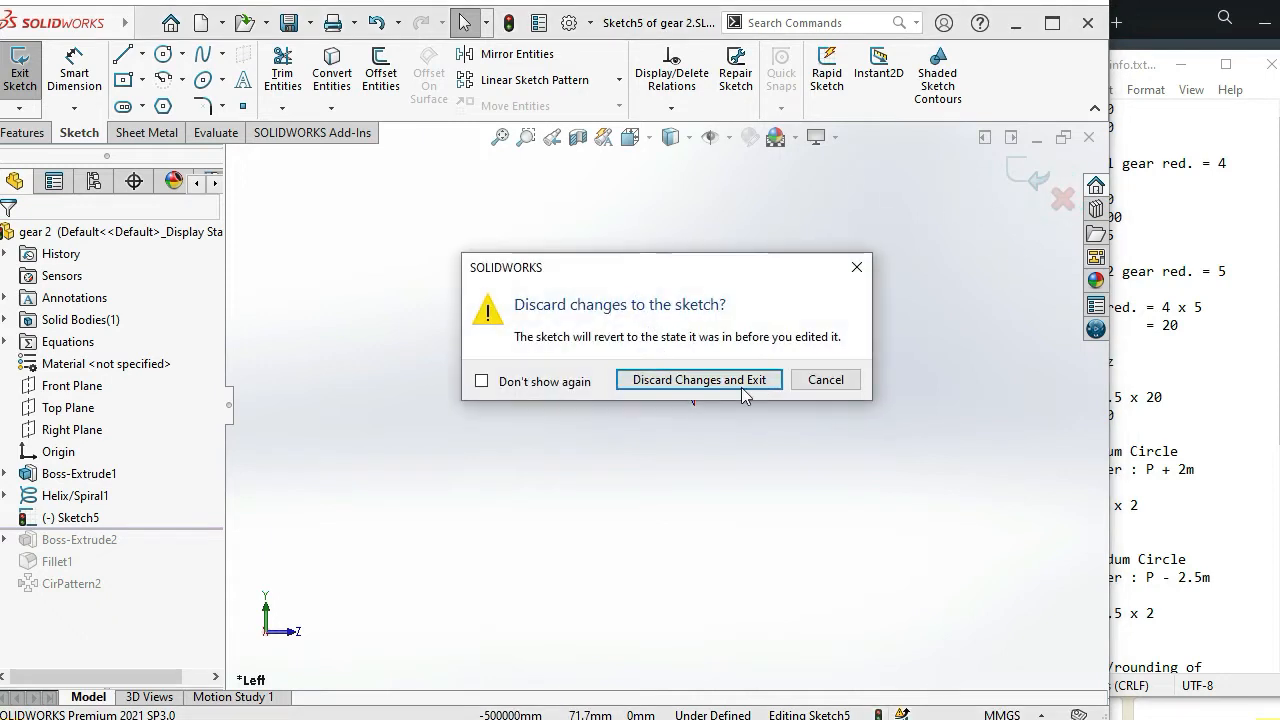
pyautogui.click(698, 380)
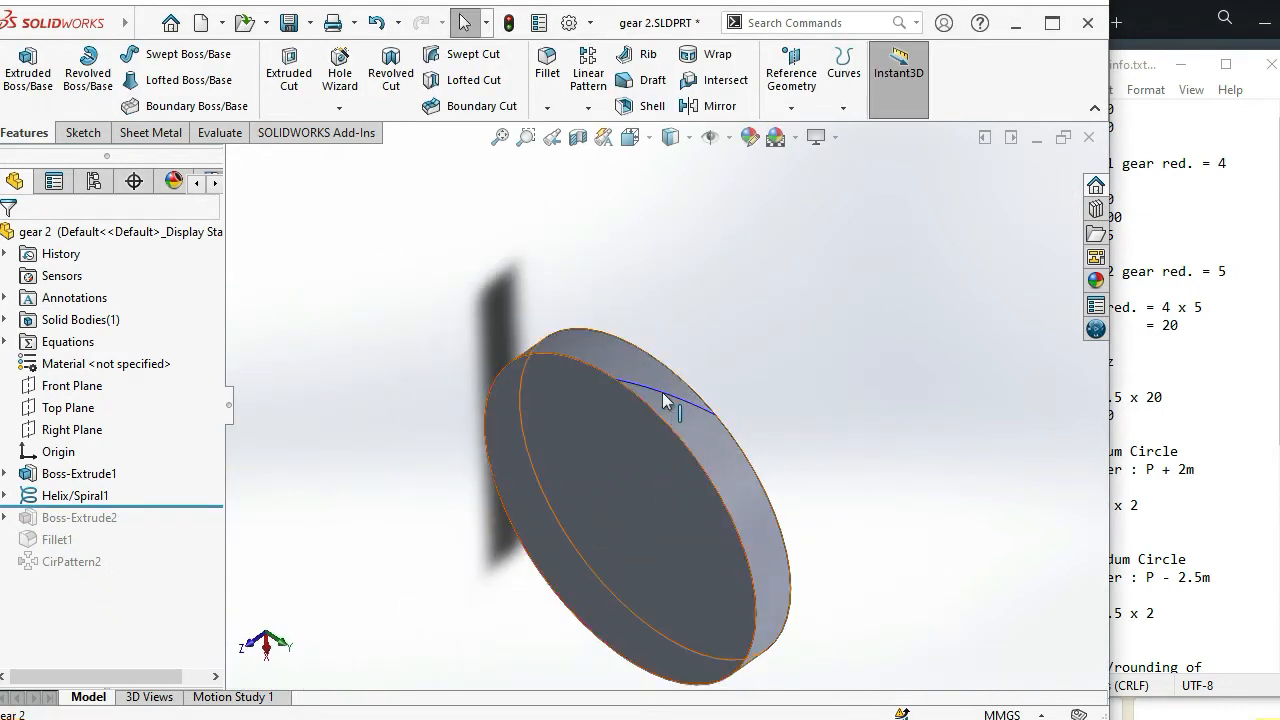
pyautogui.scroll(-3, 672, 397)
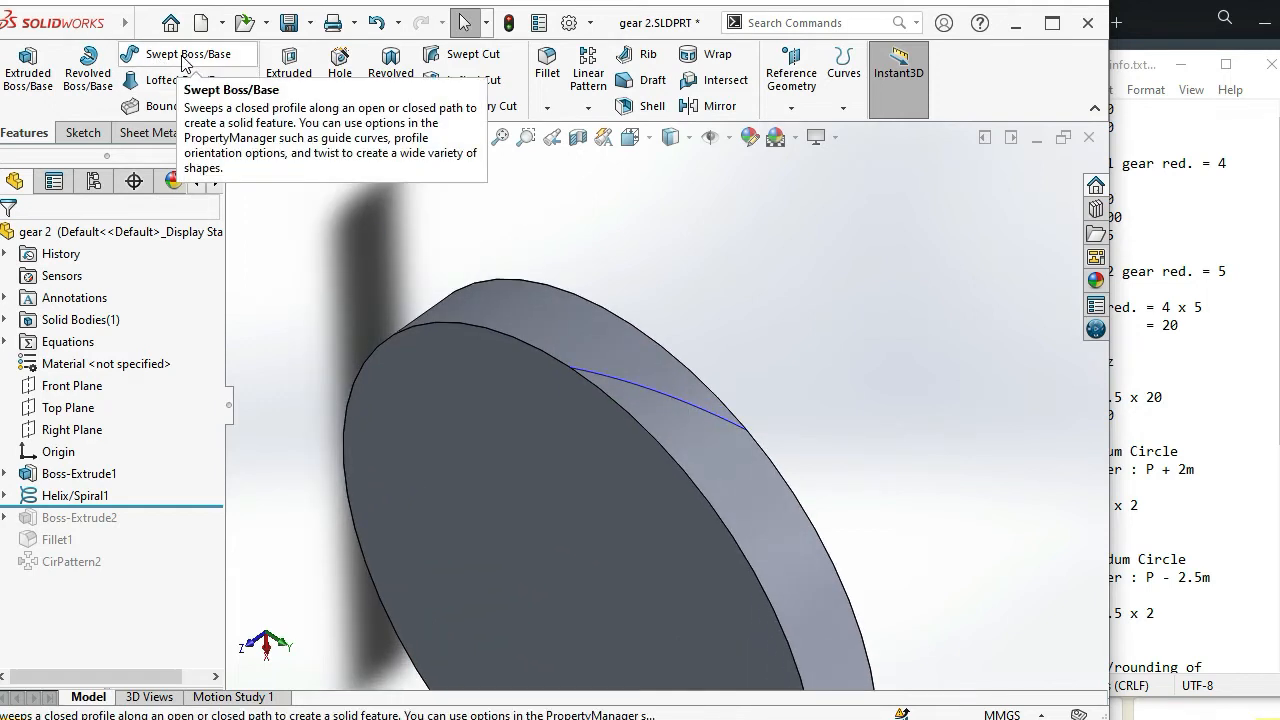
pyautogui.click(662, 398)
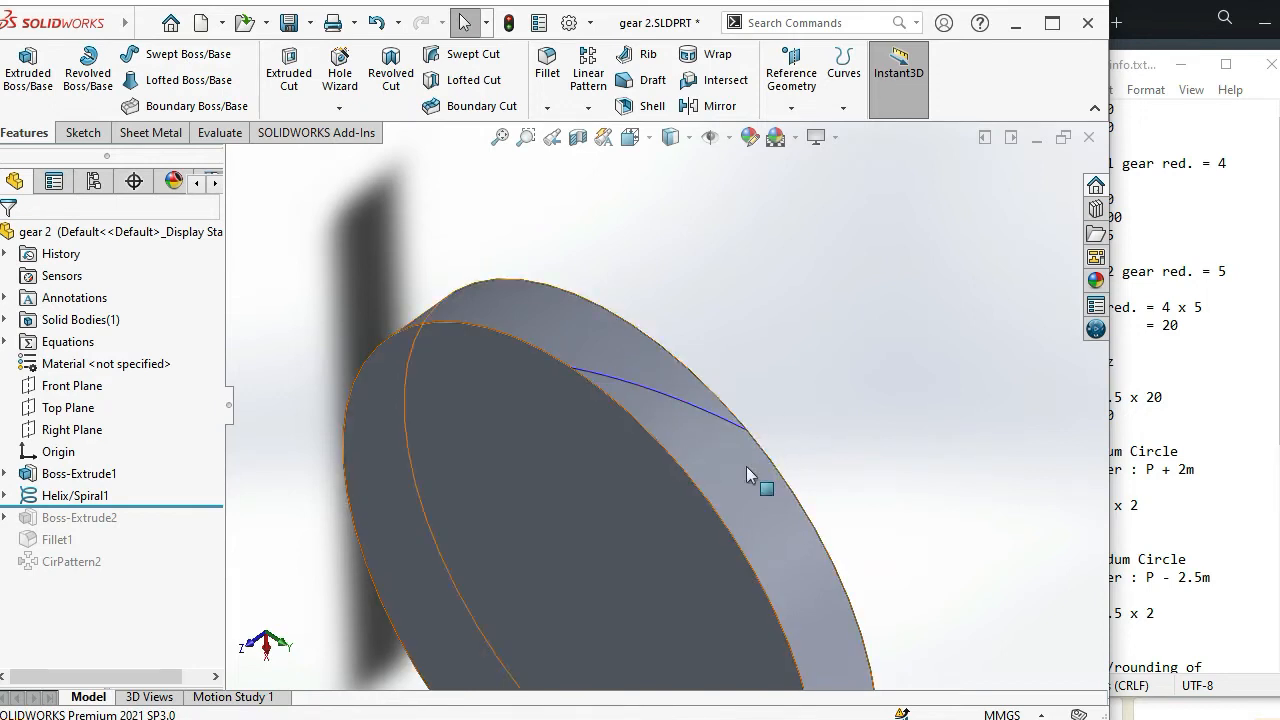
pyautogui.click(686, 403)
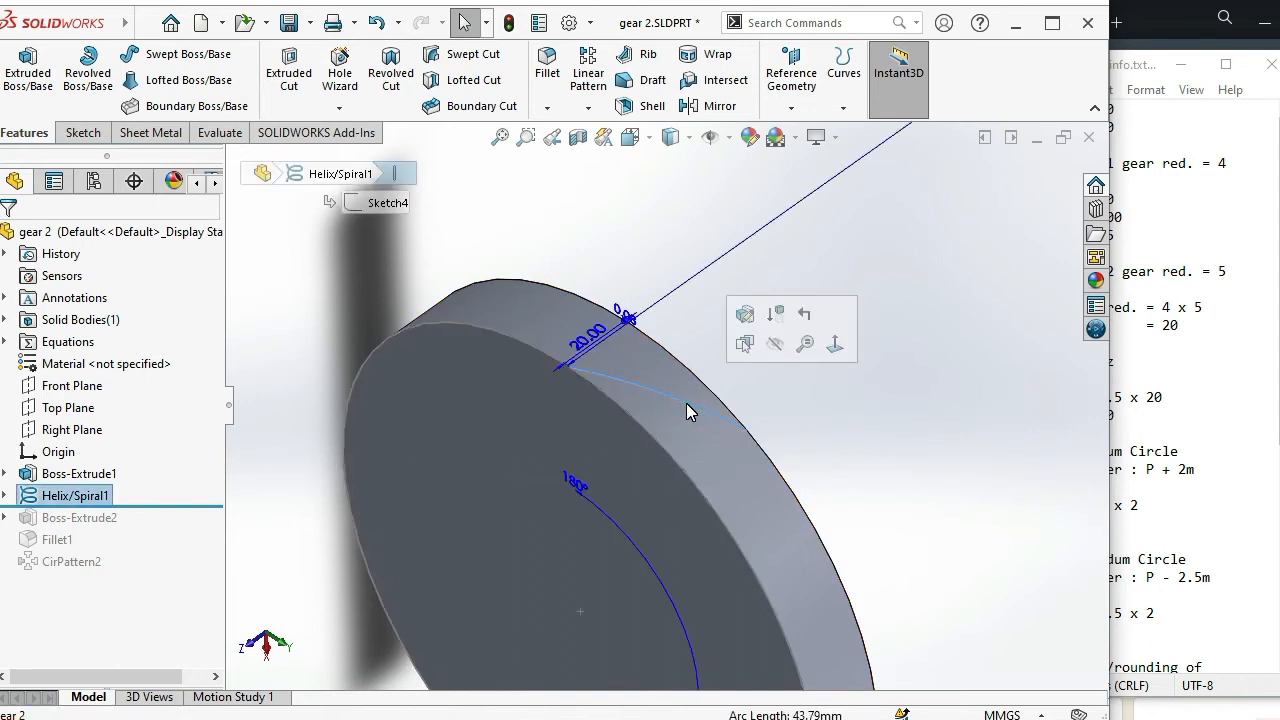
pyautogui.press('Delete')
pyautogui.click(789, 174)
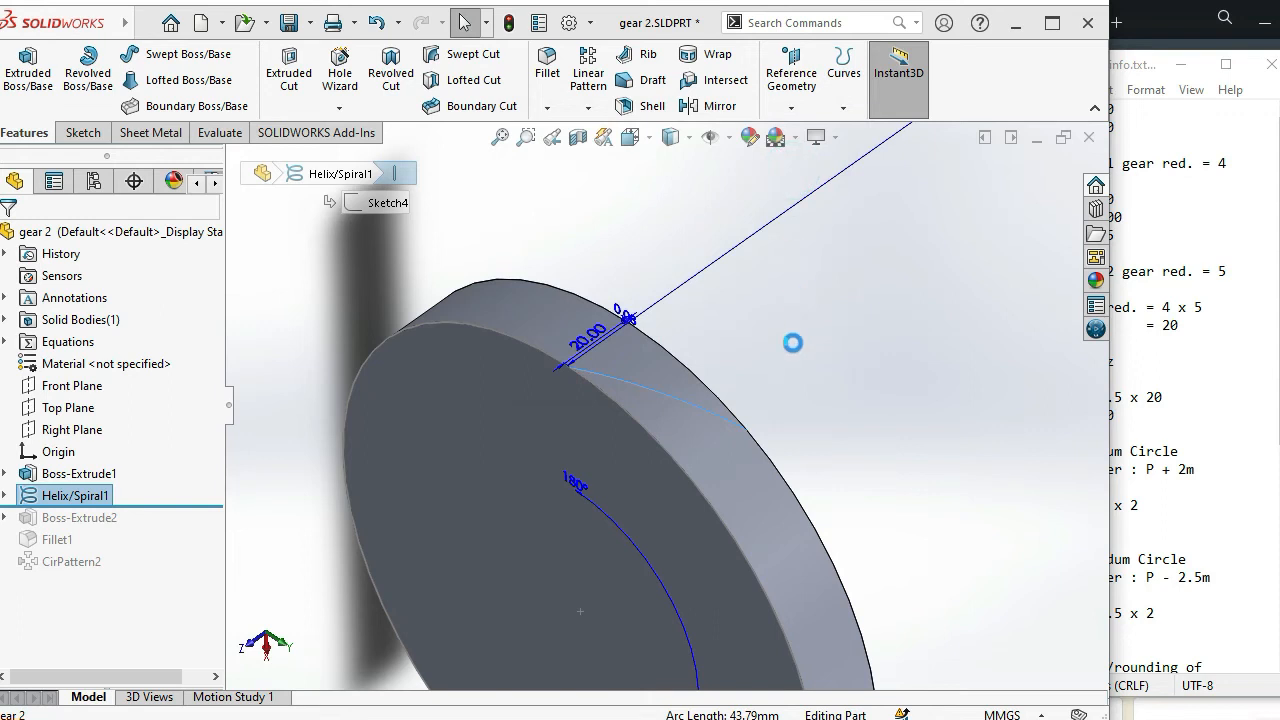
# Hide the Boss-Extrude1 disc body
pyautogui.scroll(3, 764, 408)
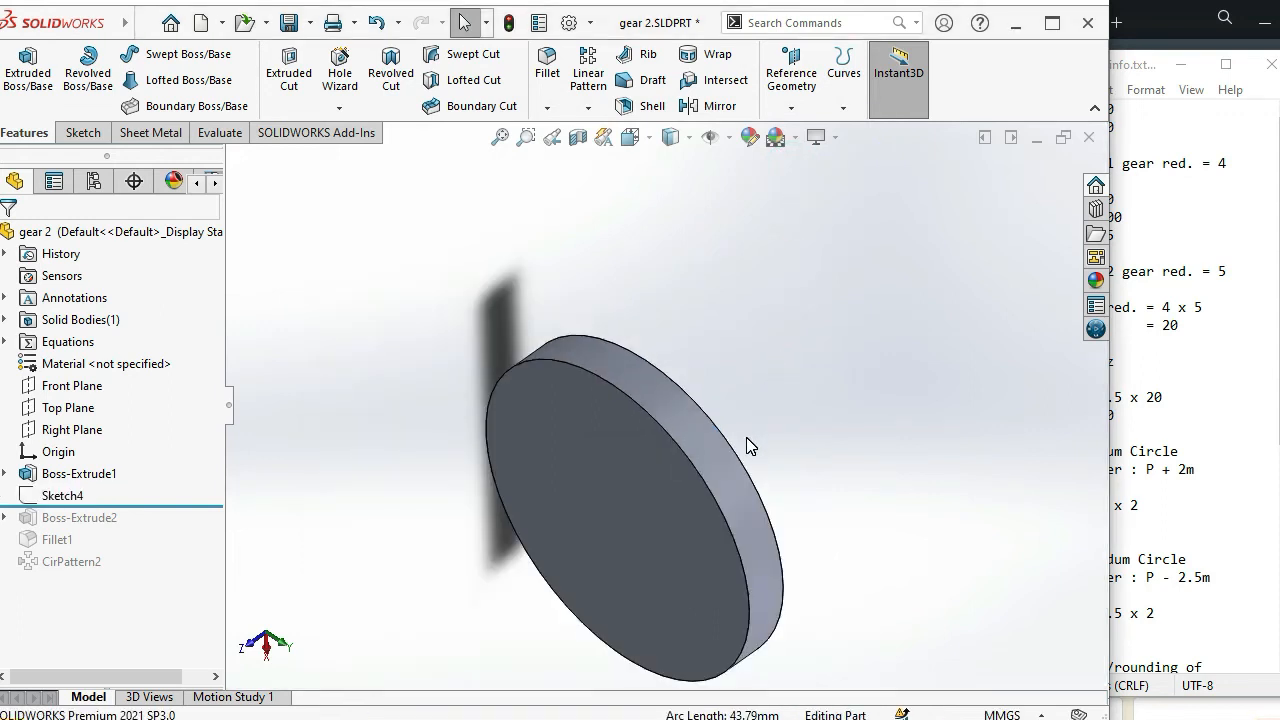
pyautogui.moveTo(754, 491); pyautogui.dragTo(750, 399, button='middle')
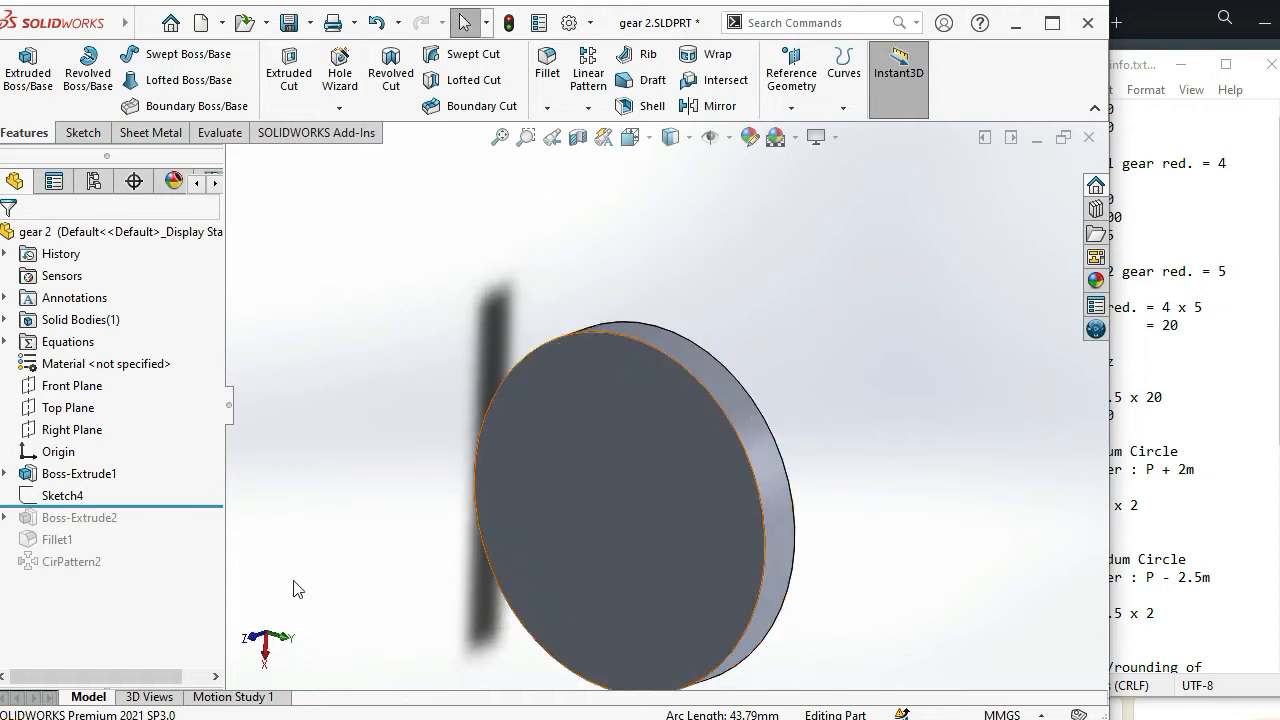
pyautogui.click(82, 479)
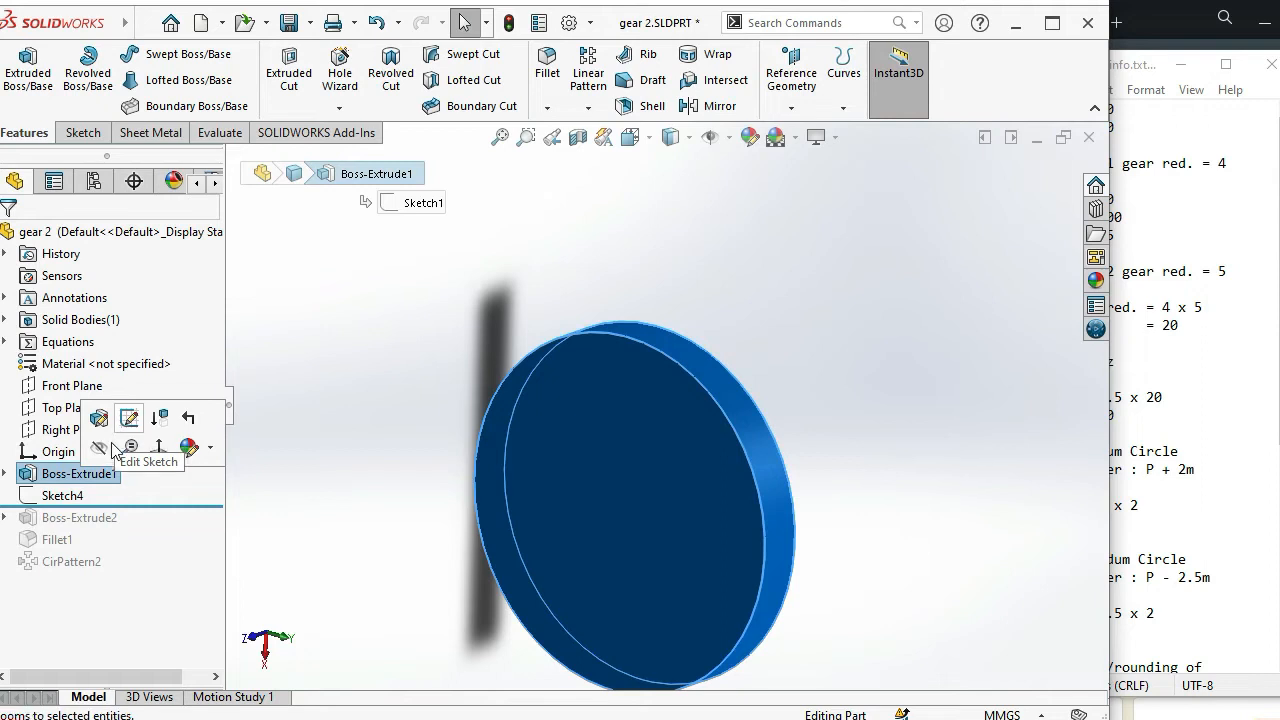
pyautogui.click(101, 450)
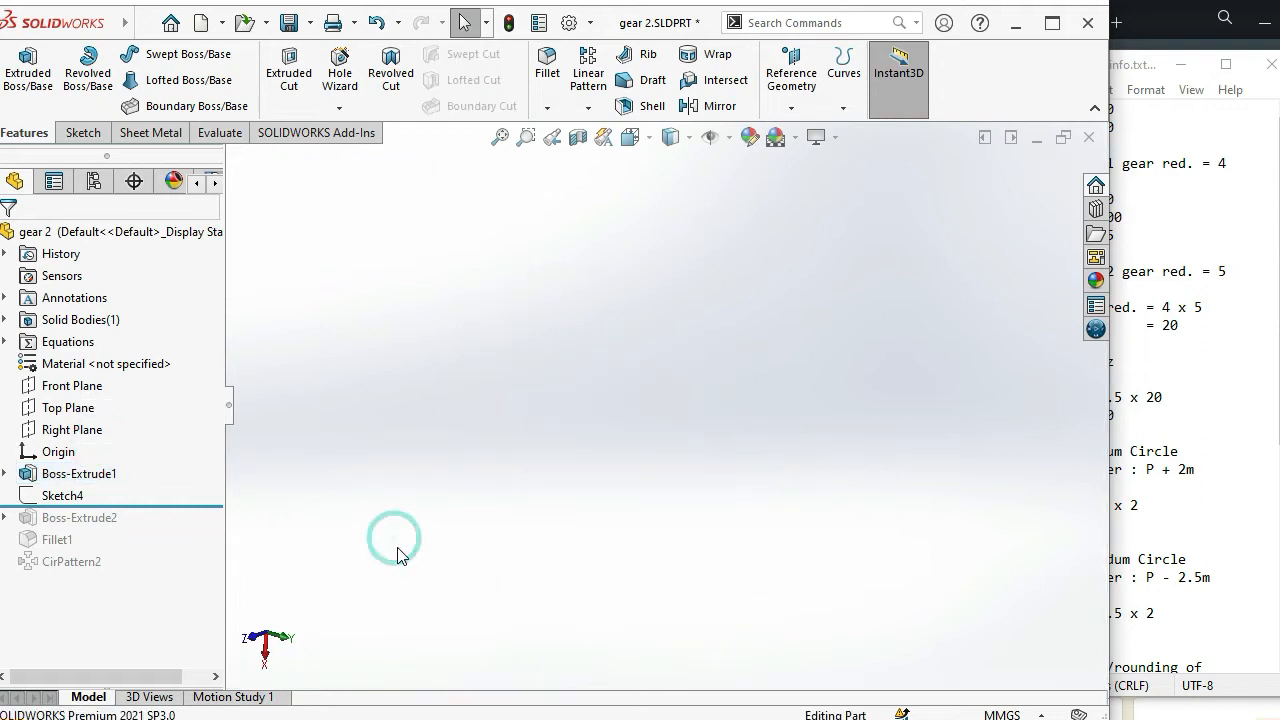
# Start a new sketch on the Front Plane
pyautogui.click(74, 385)
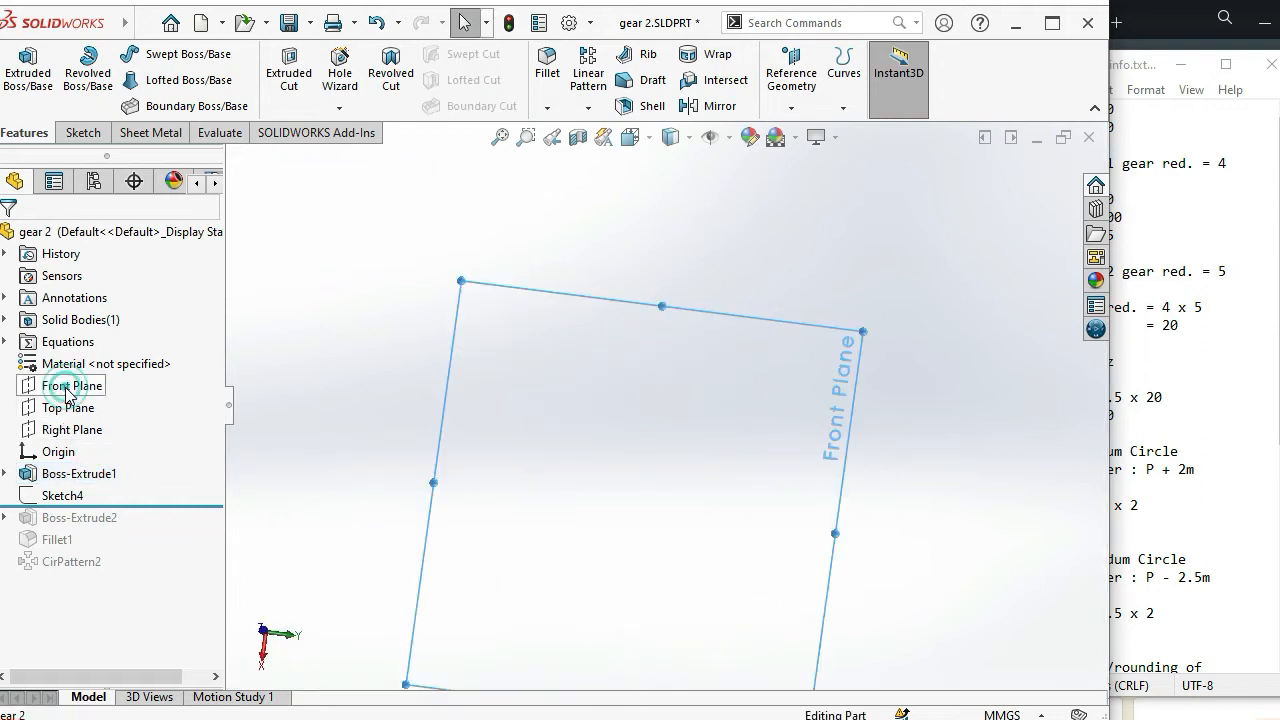
pyautogui.click(84, 352)
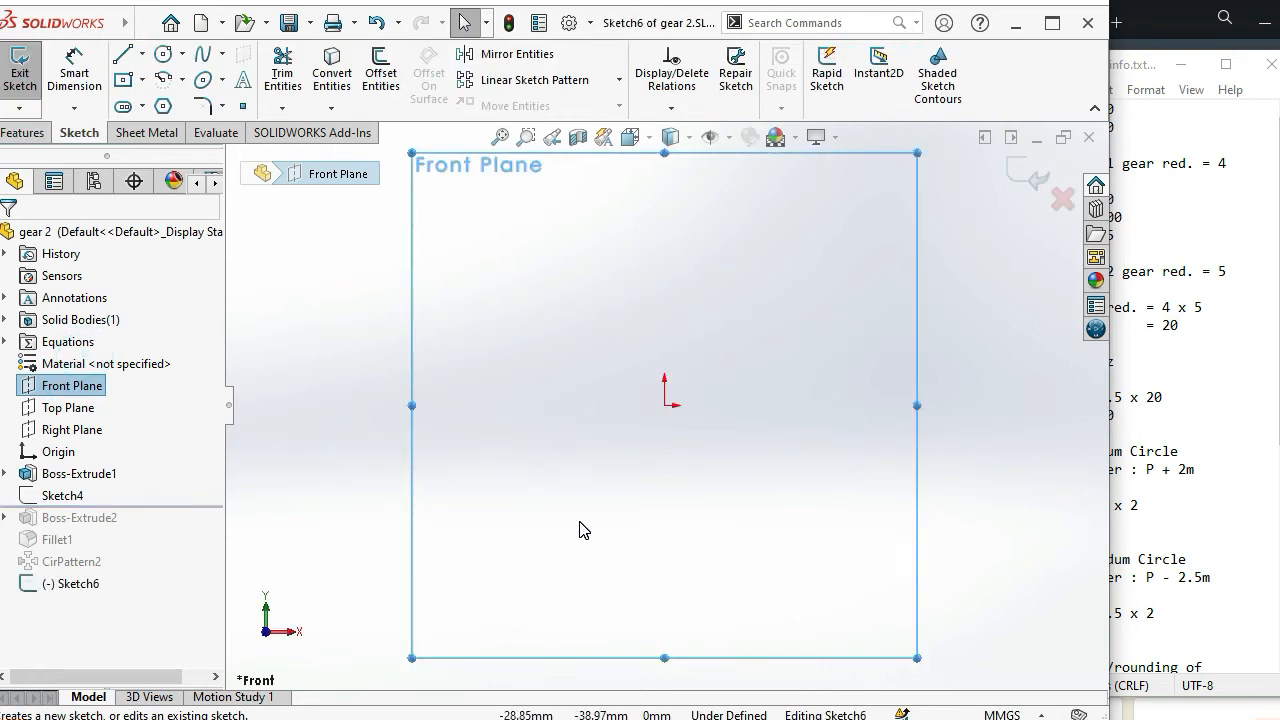
pyautogui.click(322, 528)
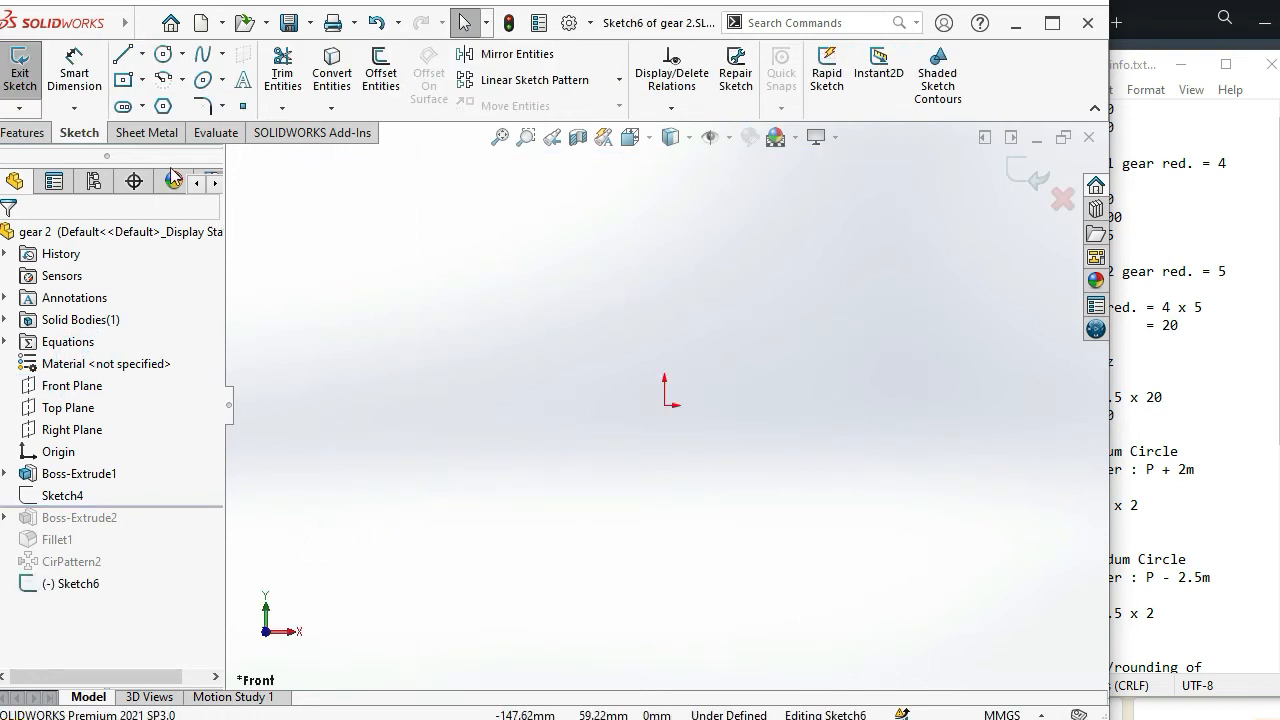
# Sketch a horizontal line about 77 mm long from the origin and a second line slanting upward from the same point
pyautogui.click(123, 57)
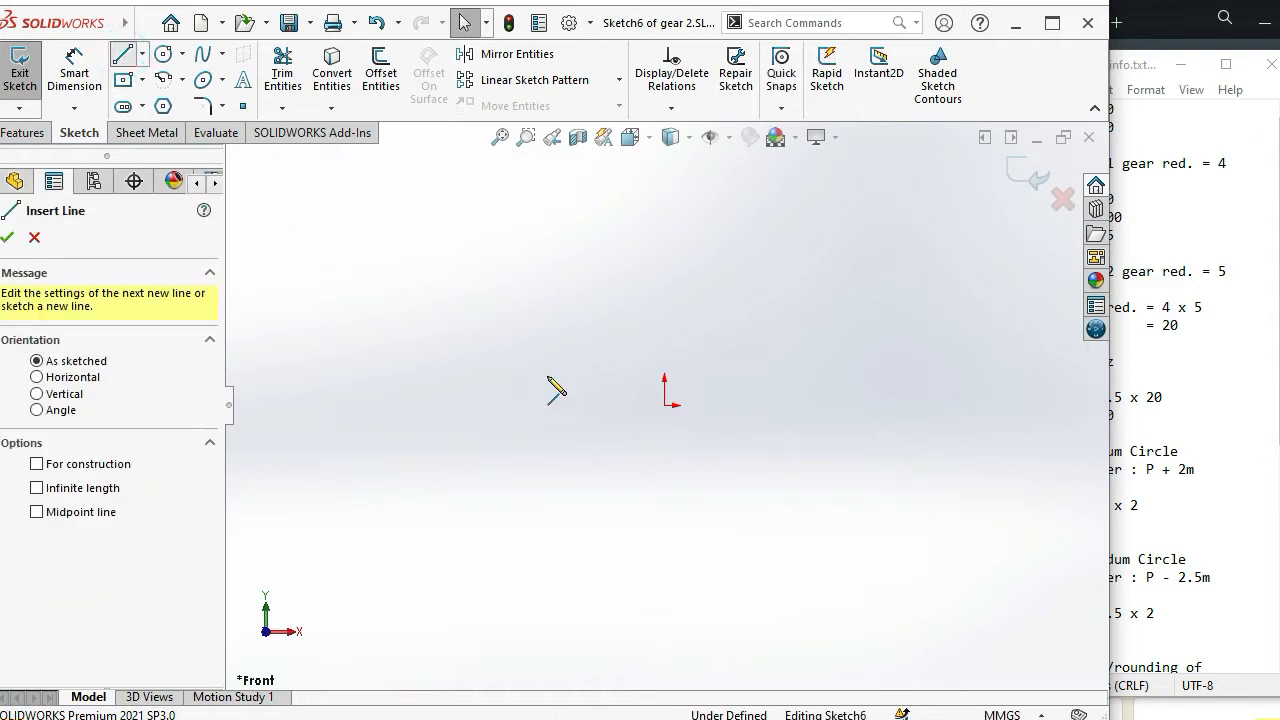
pyautogui.click(691, 416)
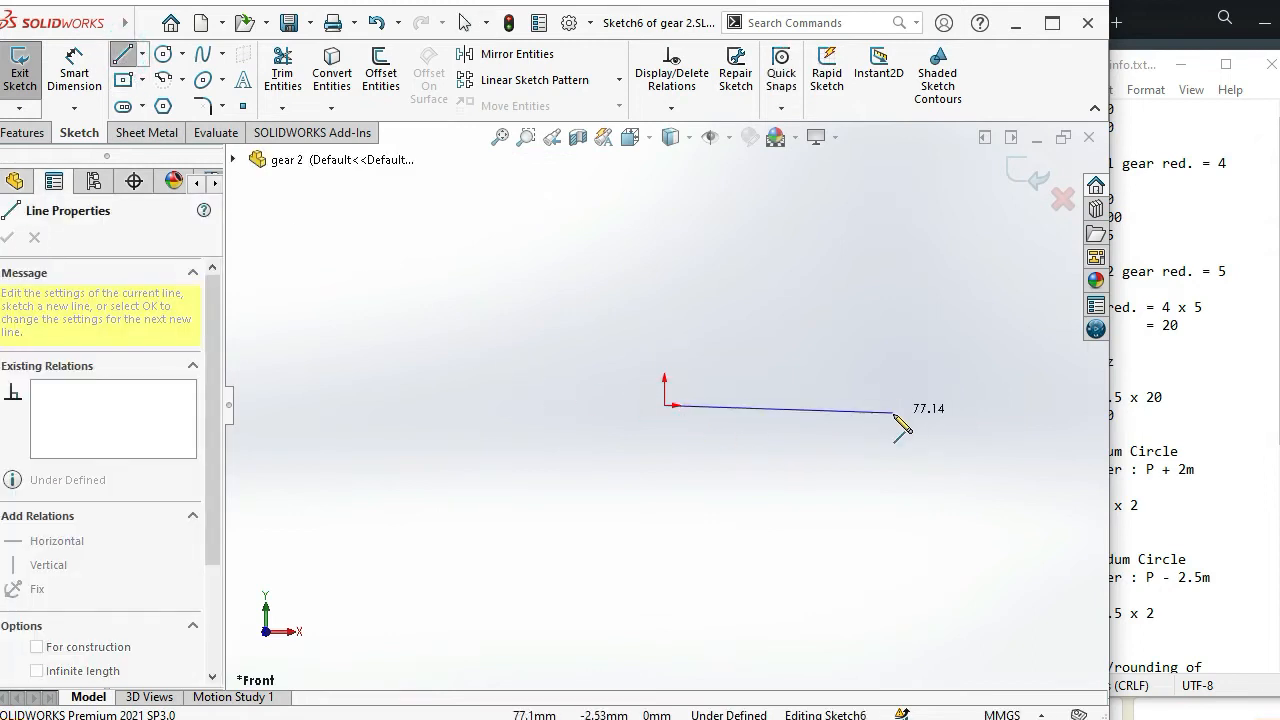
pyautogui.click(892, 406)
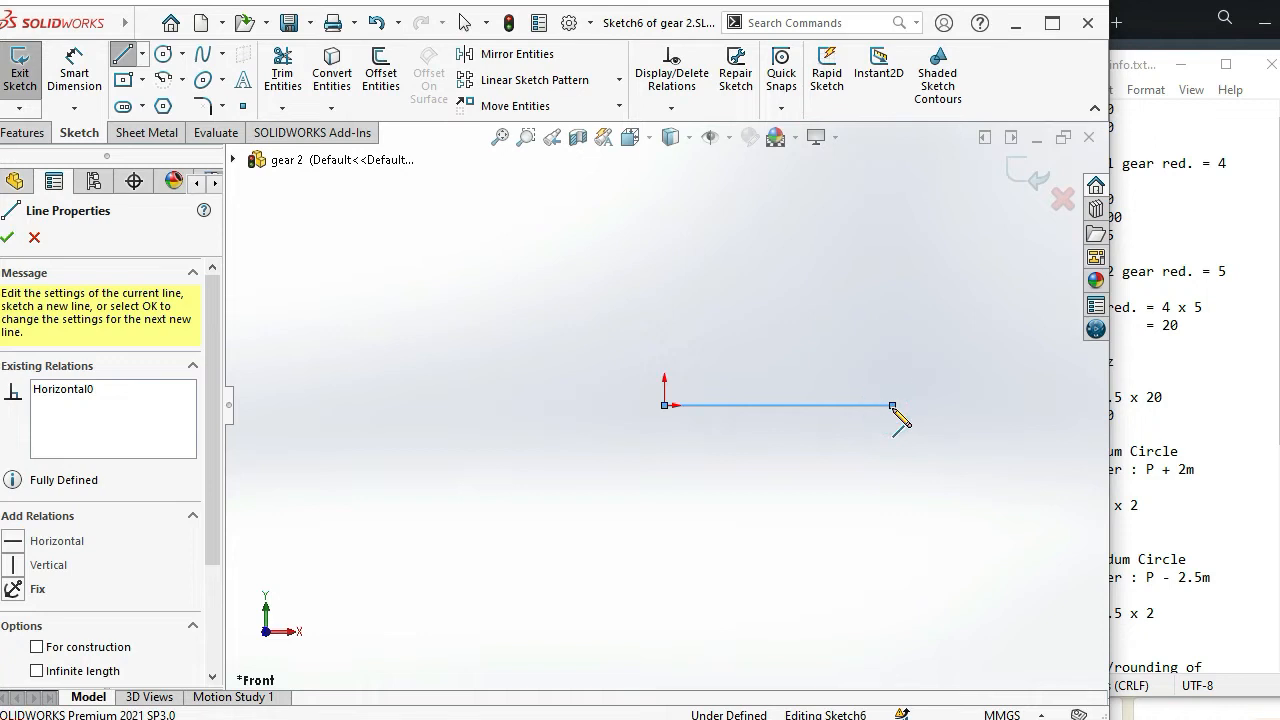
pyautogui.press('Escape')
pyautogui.press('l')
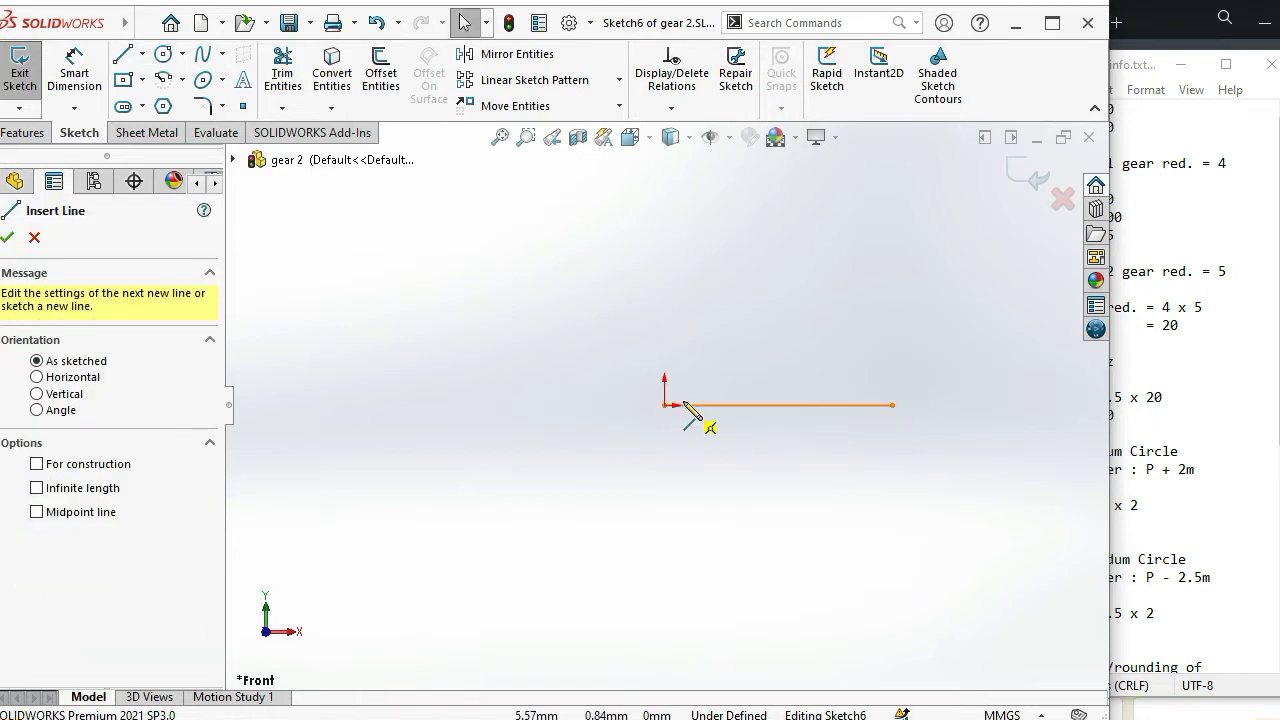
pyautogui.click(666, 405)
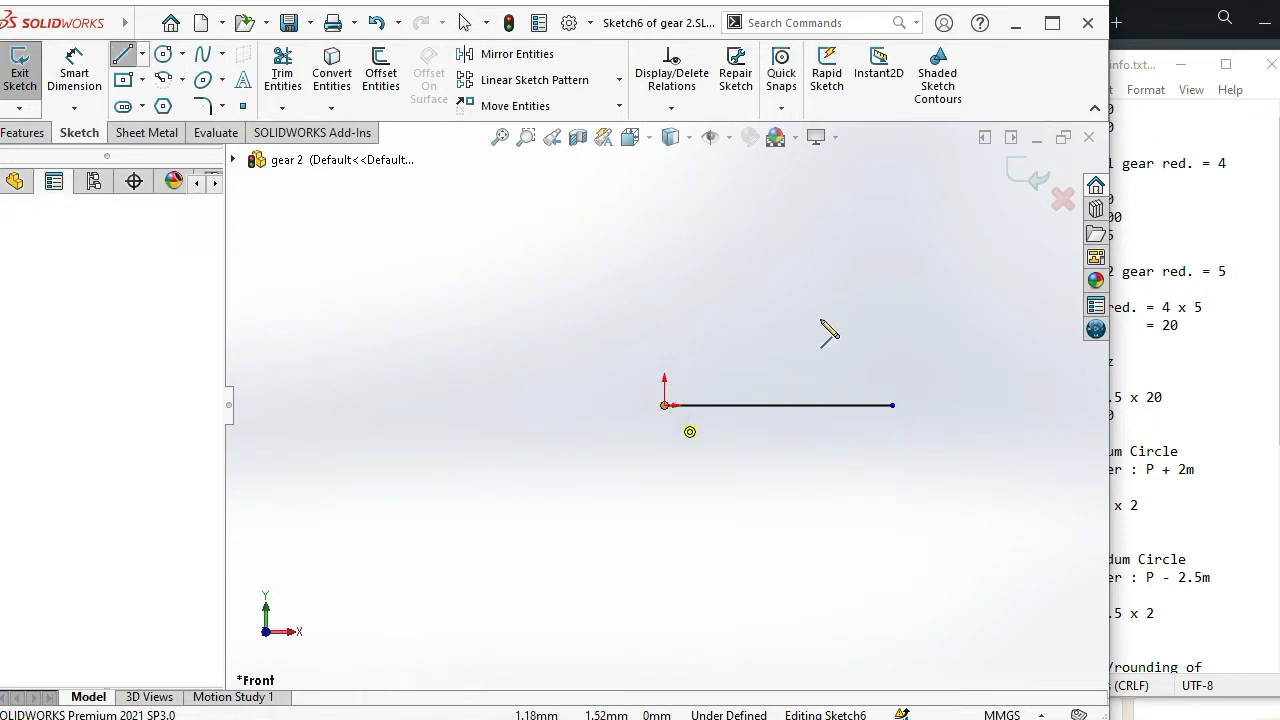
pyautogui.click(884, 302)
pyautogui.press('Escape')
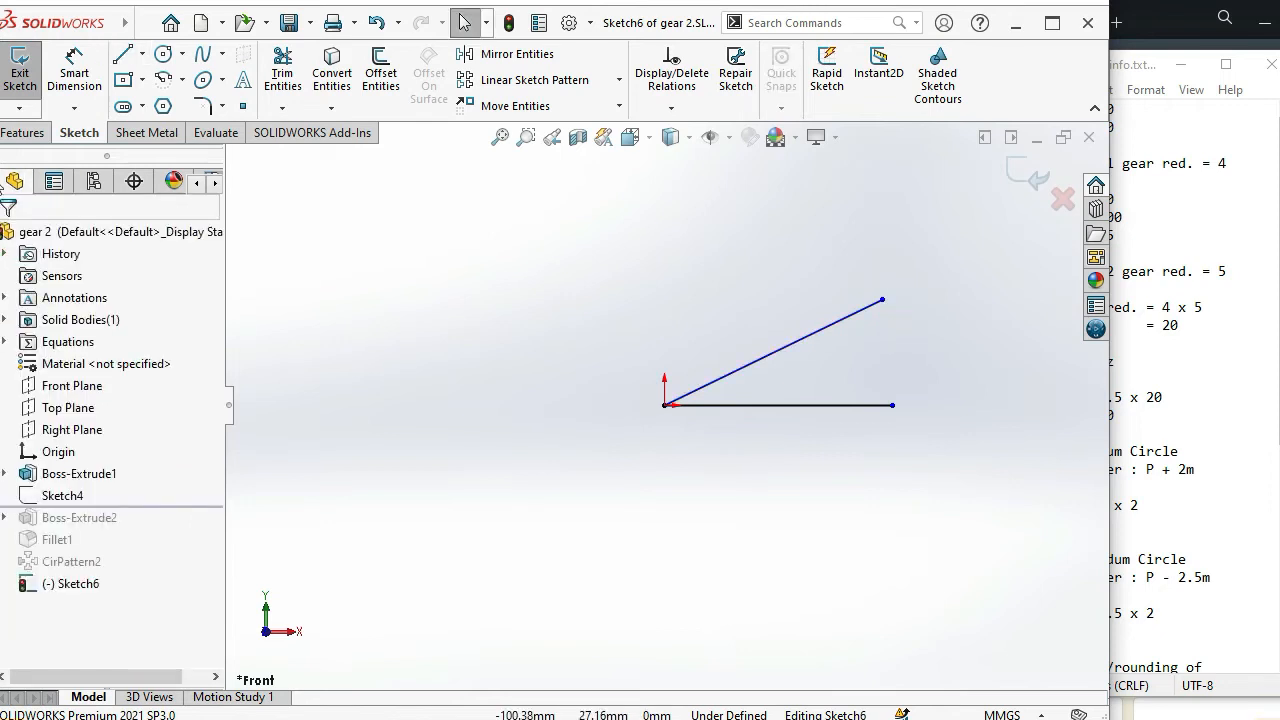
# Close the triangle with a line about 36 mm long between the free ends of the two lines, and select it
pyautogui.click(124, 57)
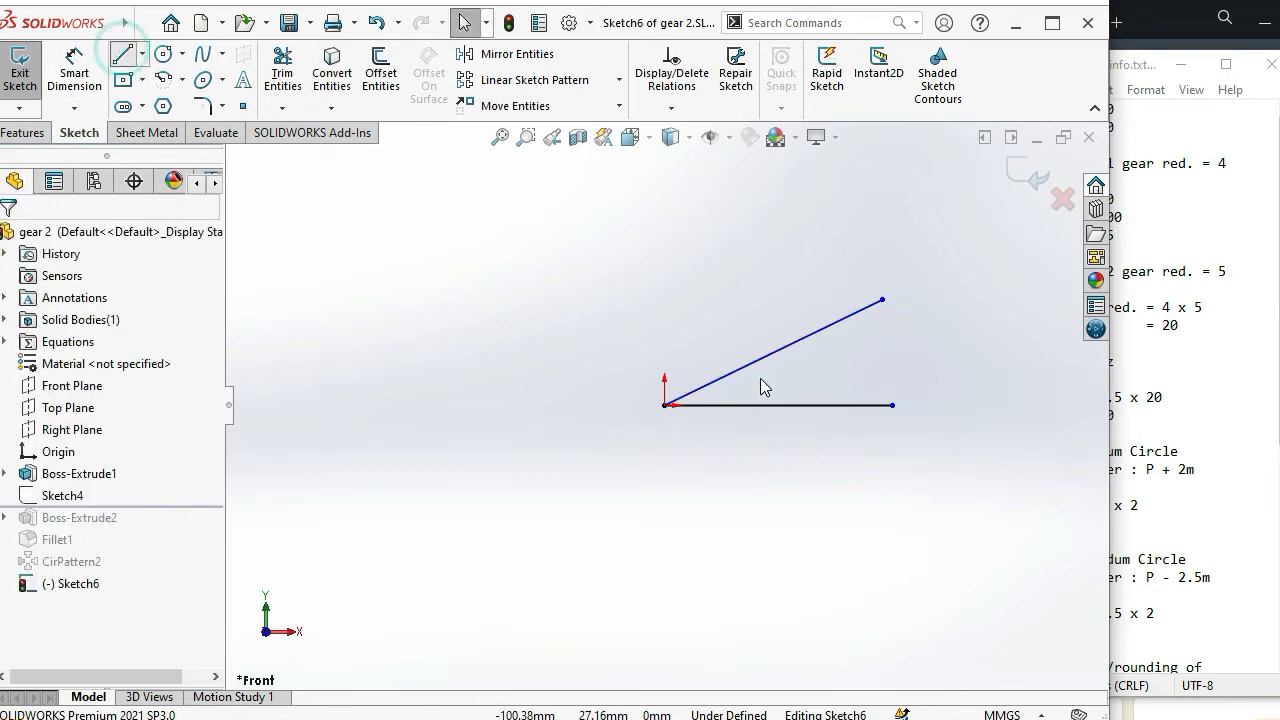
pyautogui.click(892, 405)
pyautogui.click(882, 300)
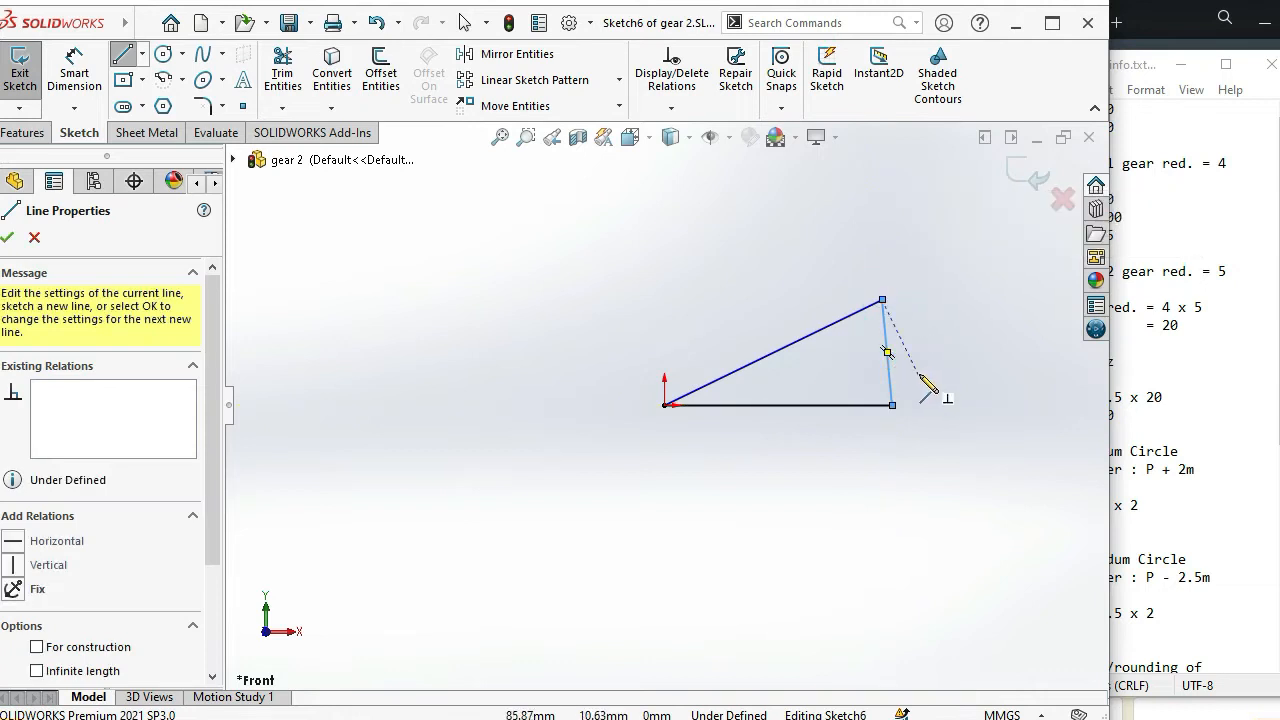
pyautogui.press('Escape')
pyautogui.click(888, 347)
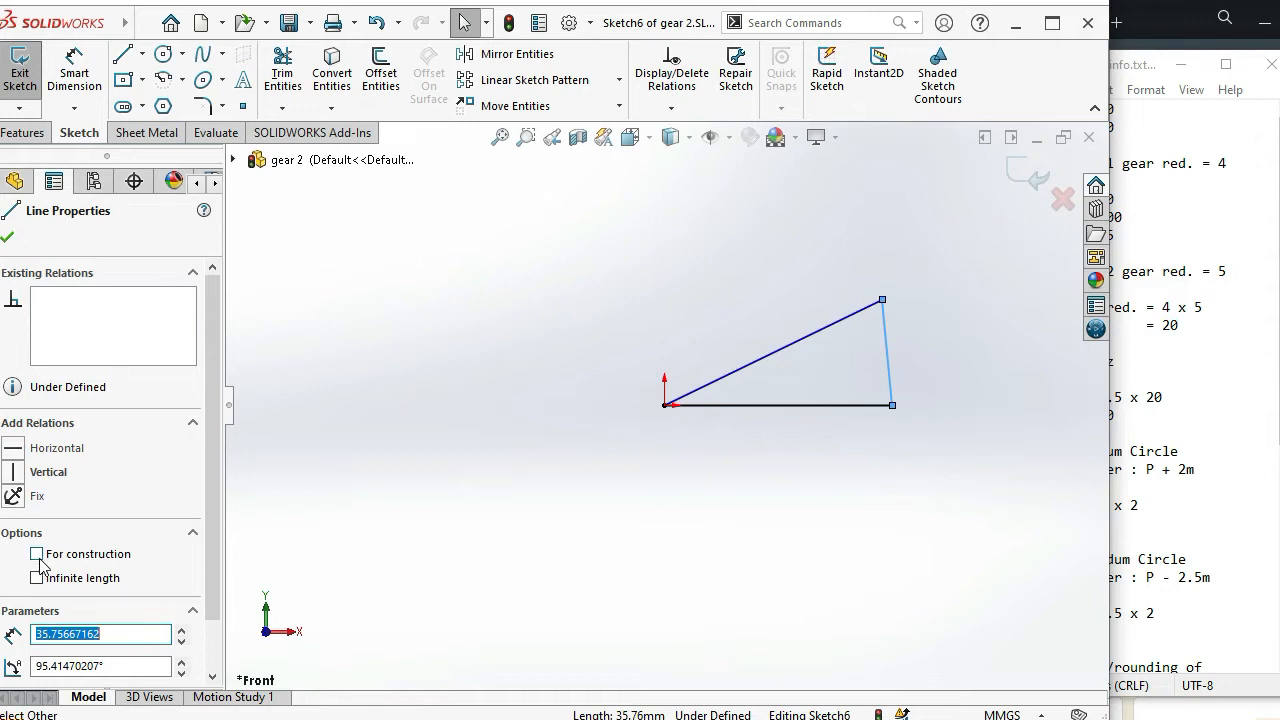
# Make the triangle's closing line vertical
pyautogui.click(887, 352)
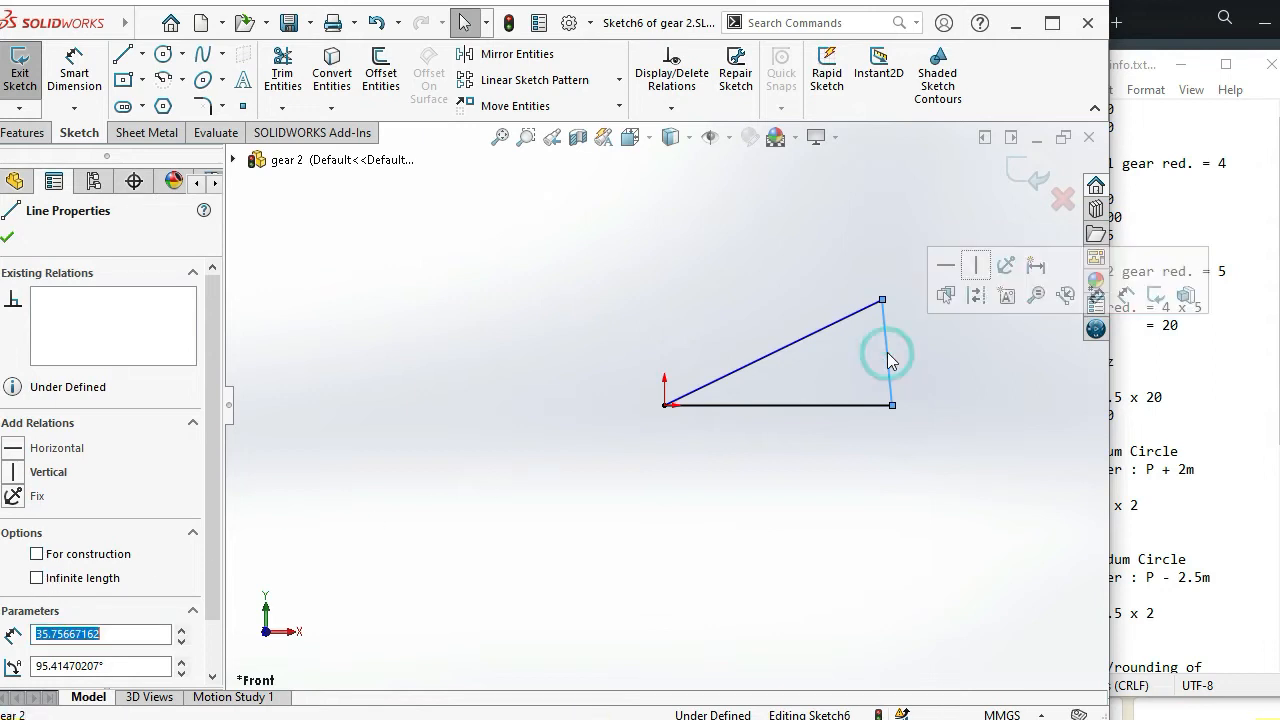
pyautogui.click(974, 267)
pyautogui.click(925, 456)
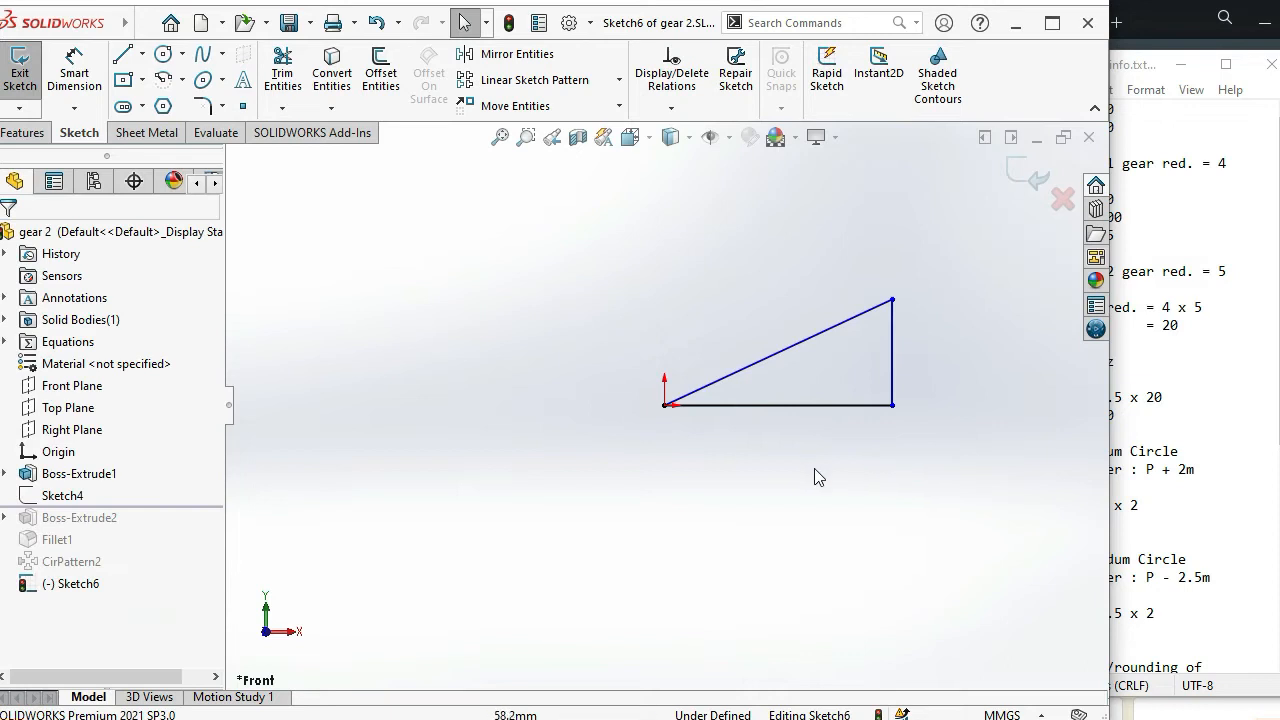
# Dimension the angle between the triangle's horizontal and slanting lines as 21°
pyautogui.click(74, 72)
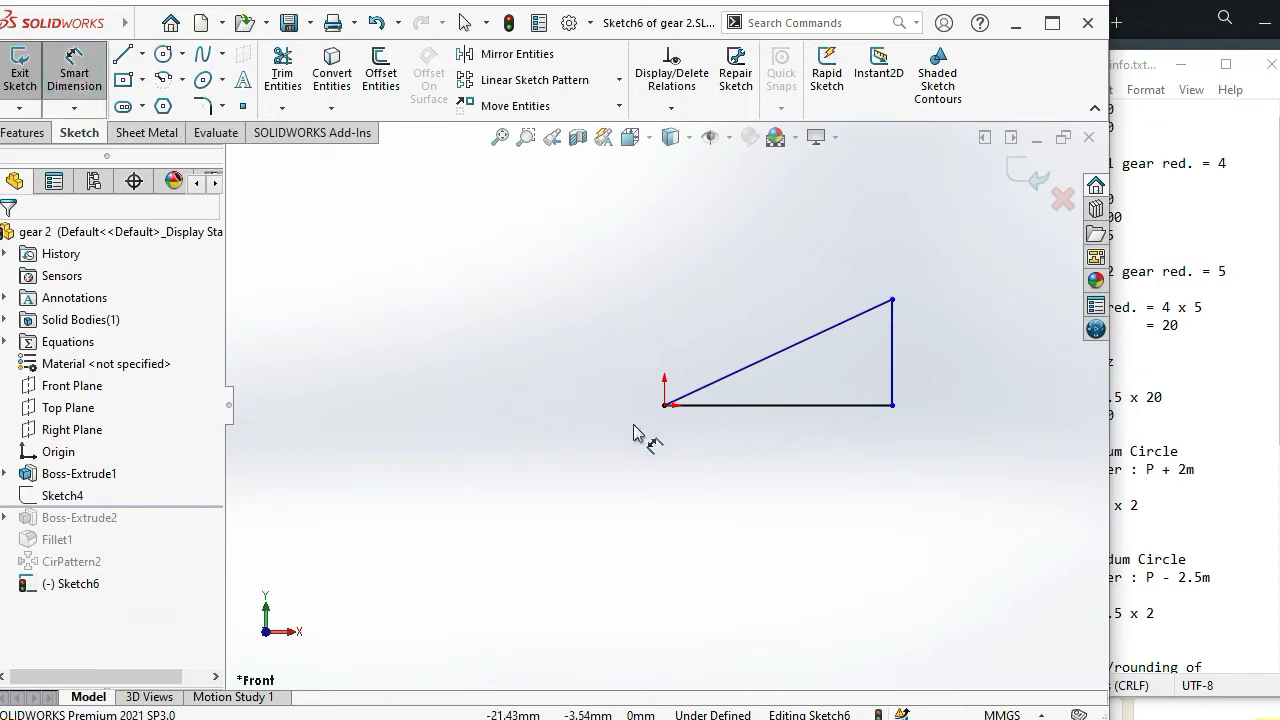
pyautogui.click(776, 404)
pyautogui.click(763, 363)
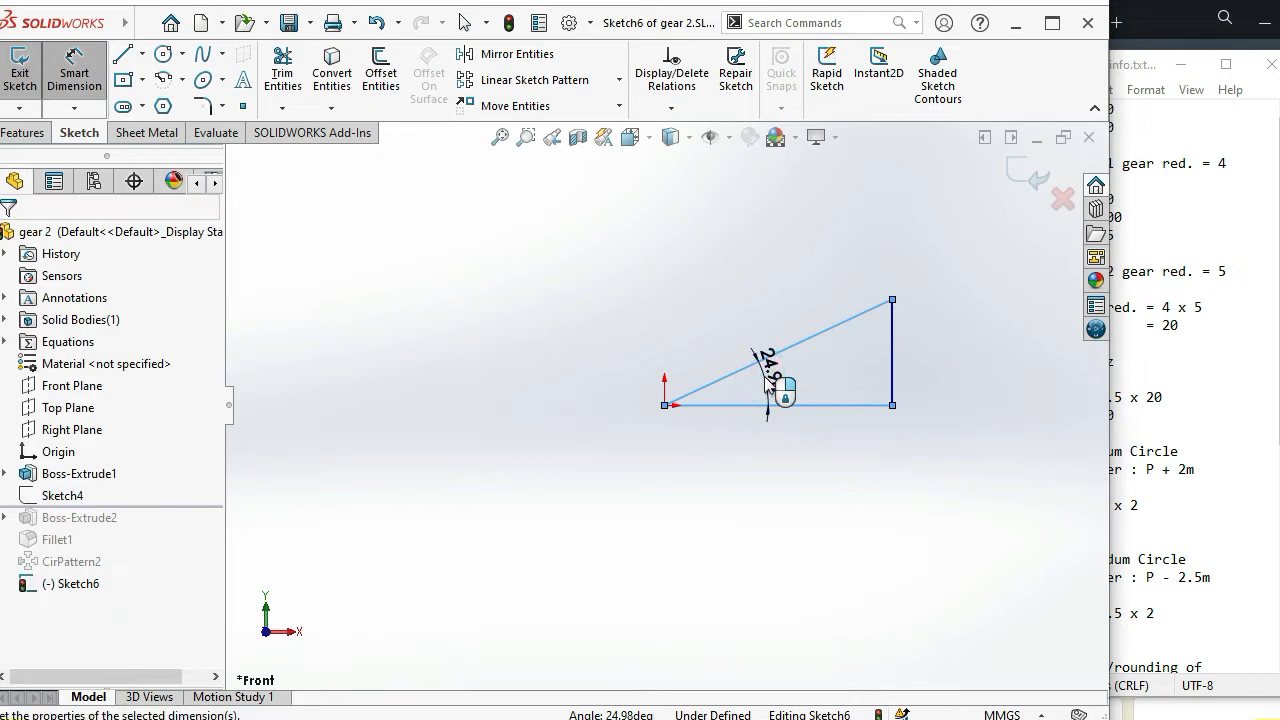
pyautogui.click(766, 383)
pyautogui.write('20')
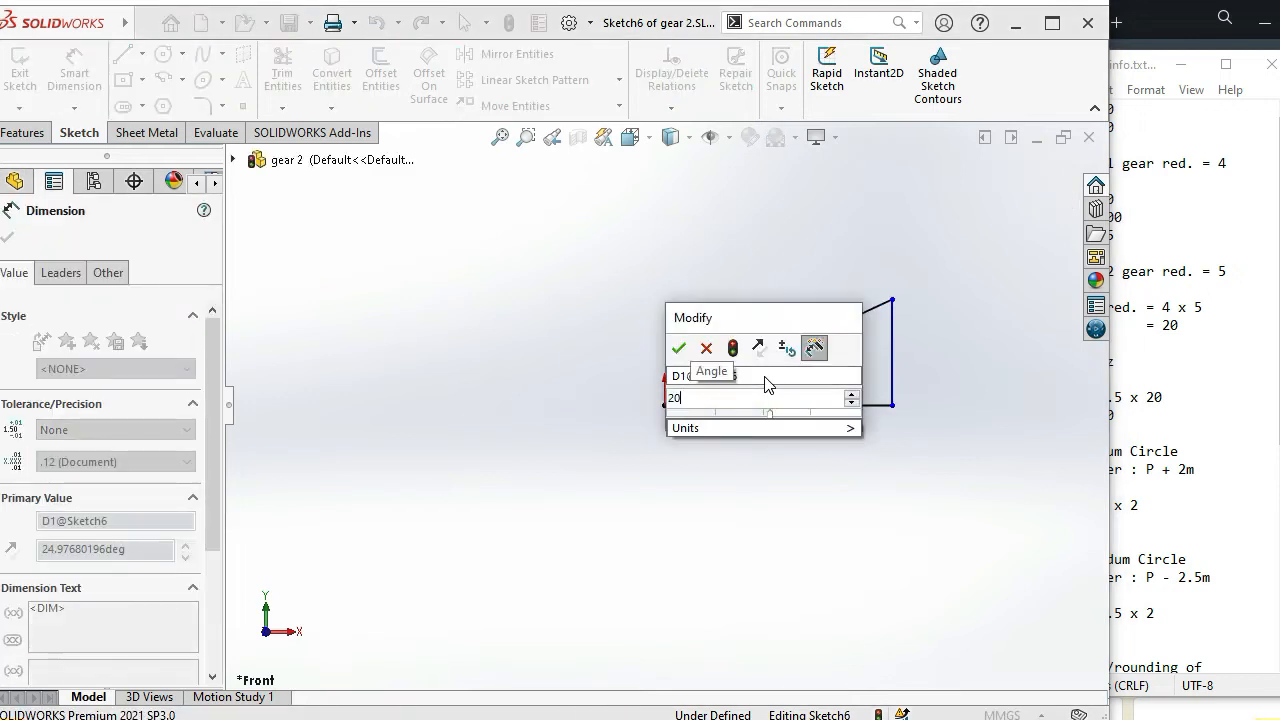
pyautogui.write('1')
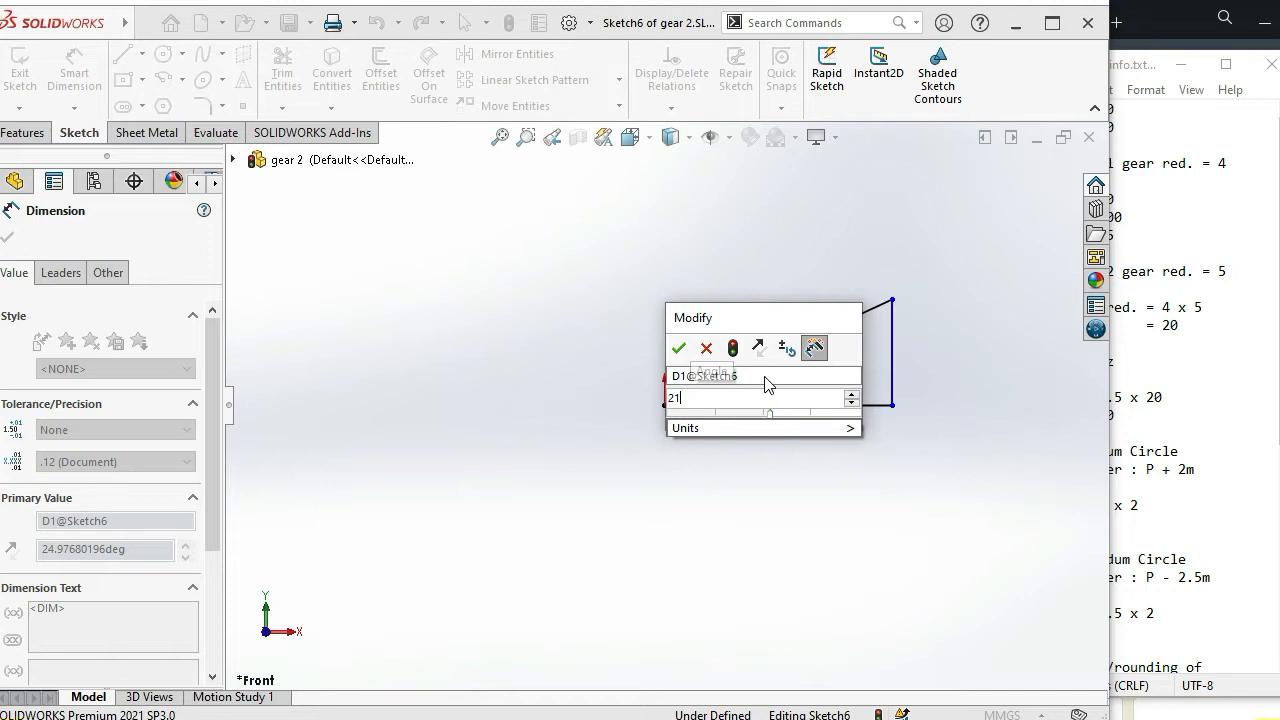
pyautogui.click(678, 347)
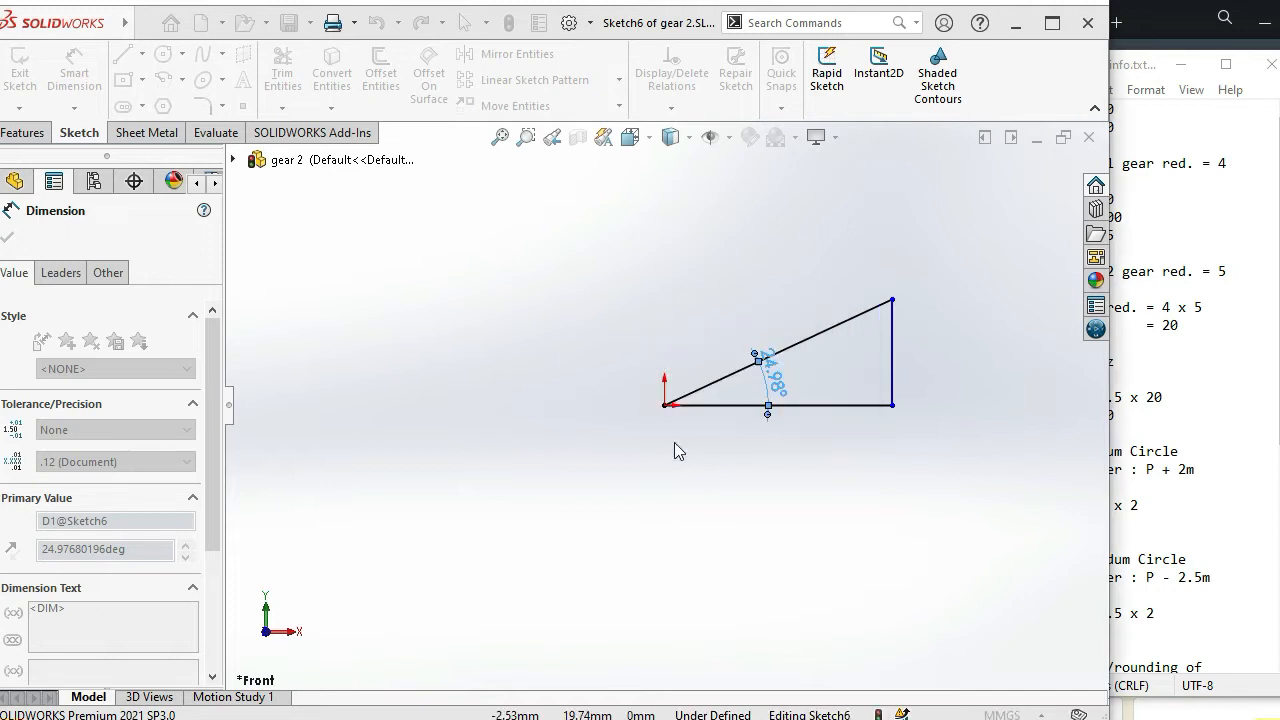
pyautogui.click(765, 475)
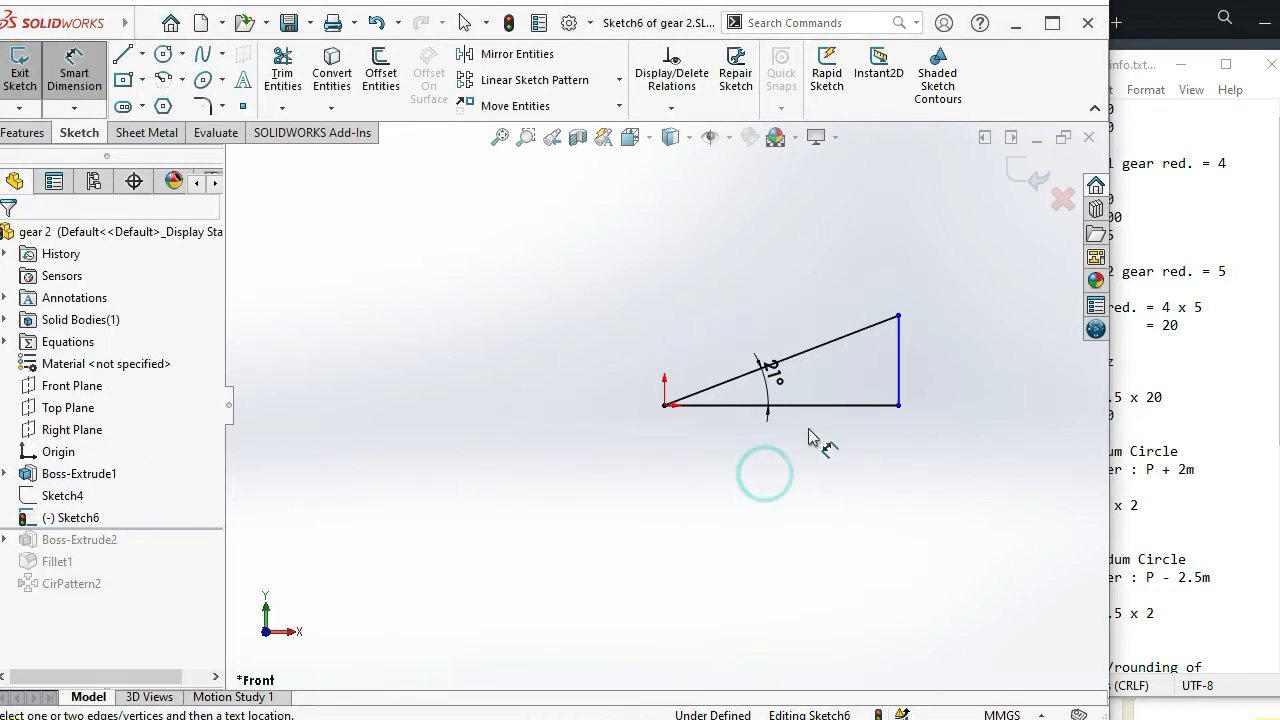
# Sketch a circle about 474 mm in diameter, centred below and to the left of the triangle
pyautogui.scroll(-2, 876, 373)
pyautogui.scroll(3, 666, 489)
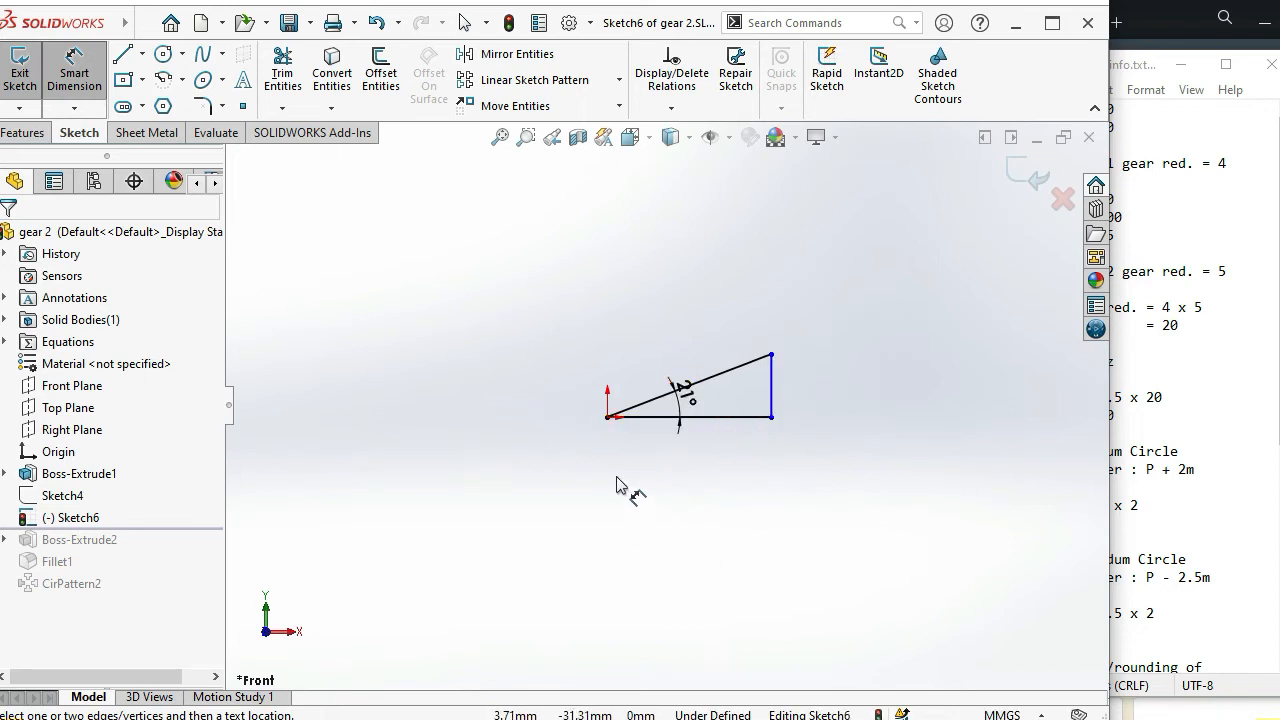
pyautogui.scroll(3, 616, 481)
pyautogui.scroll(-2, 648, 428)
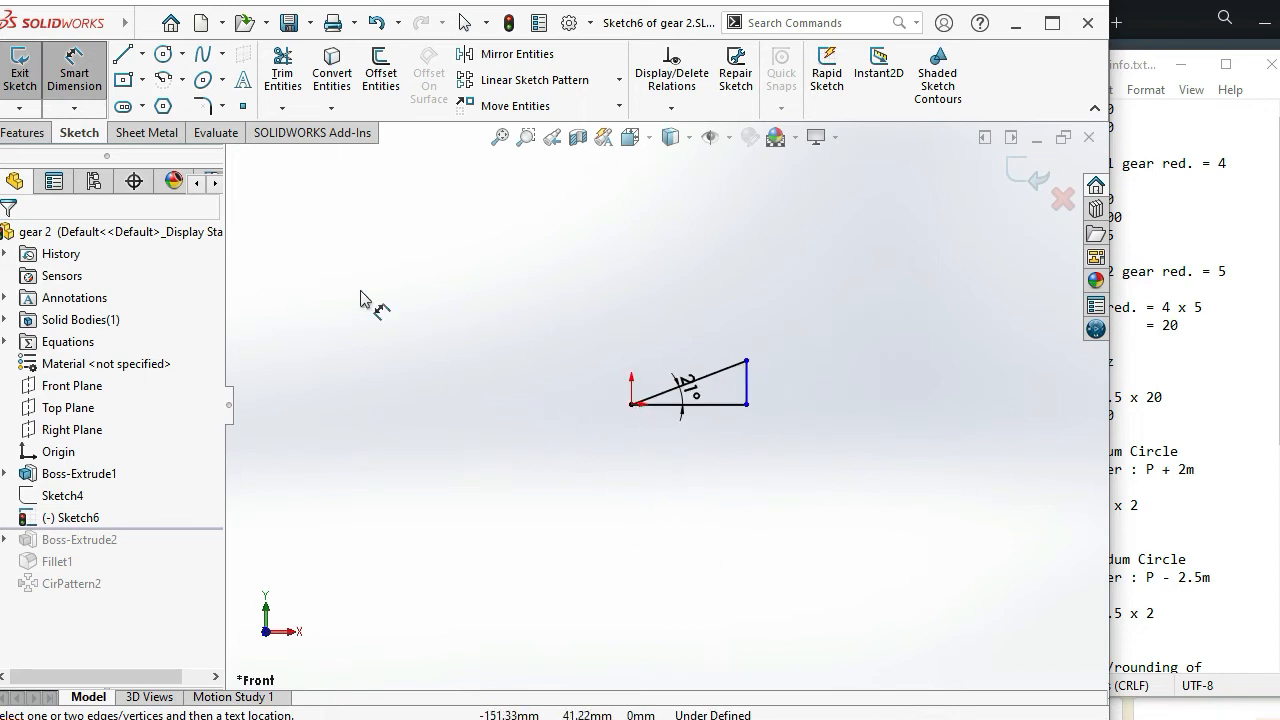
pyautogui.click(160, 55)
pyautogui.scroll(4, 600, 495)
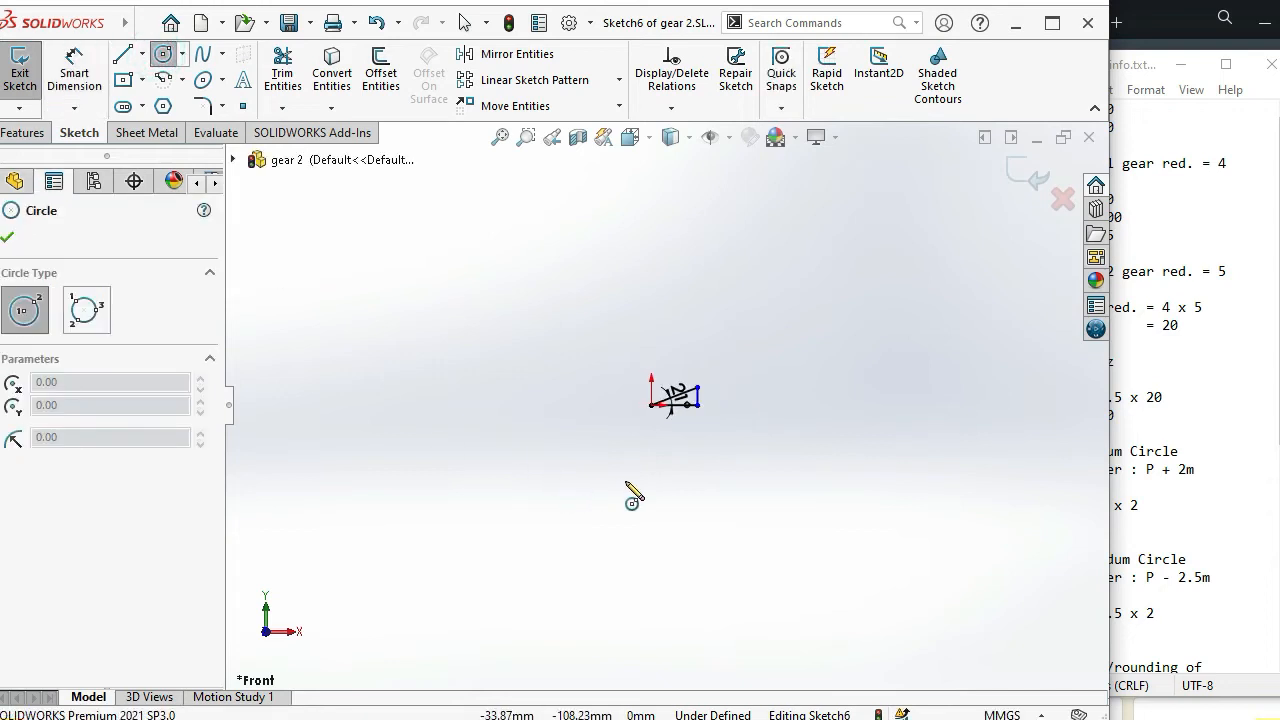
pyautogui.click(546, 502)
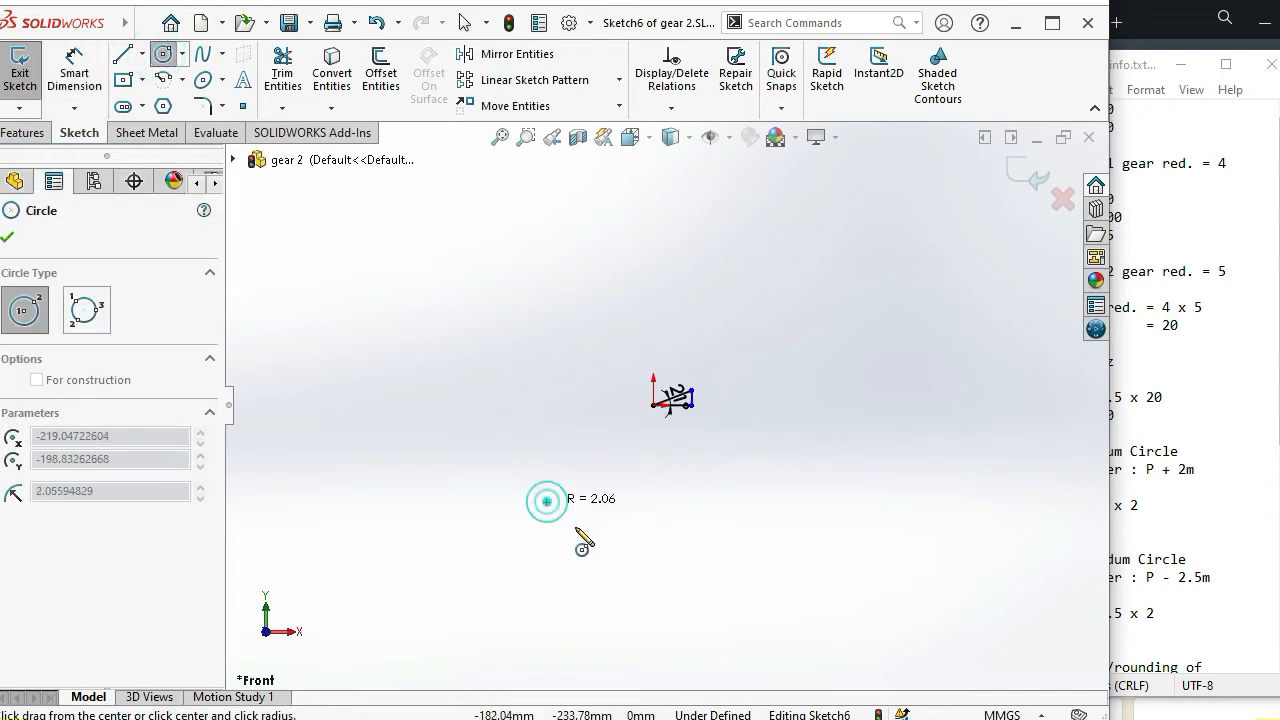
pyautogui.click(629, 585)
pyautogui.press('Escape')
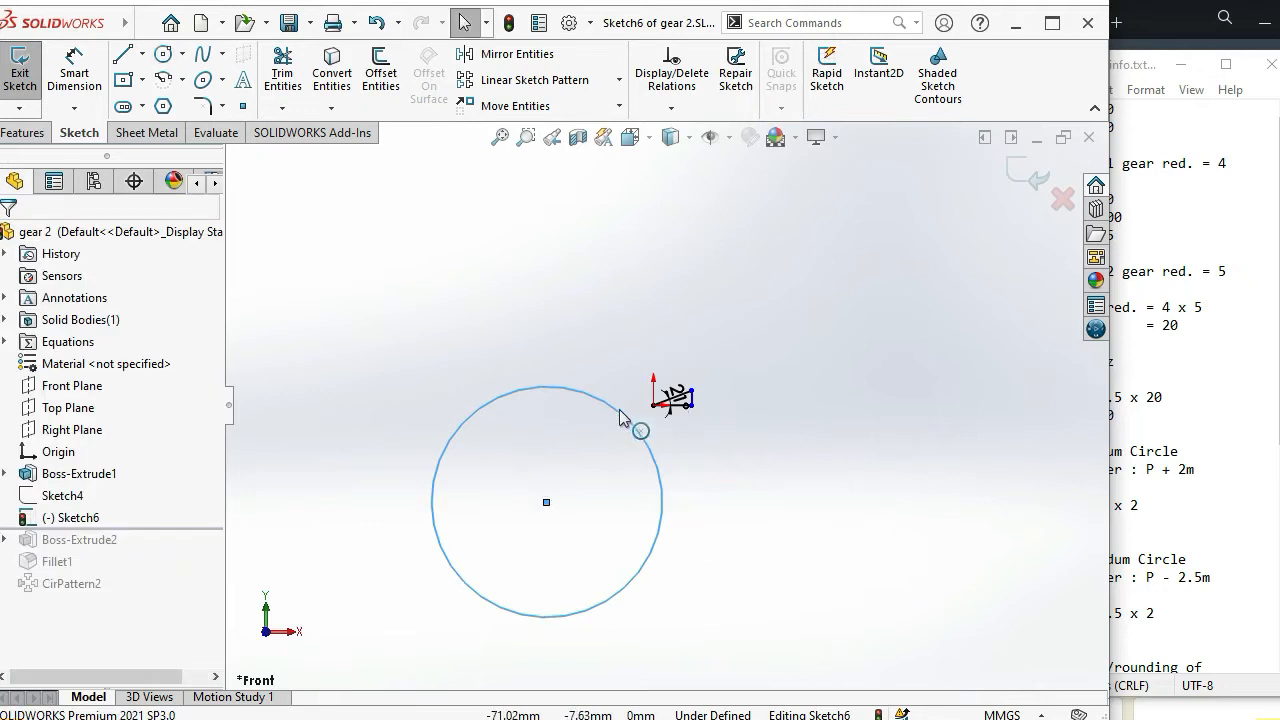
pyautogui.scroll(-2, 600, 370)
pyautogui.scroll(-1, 605, 378)
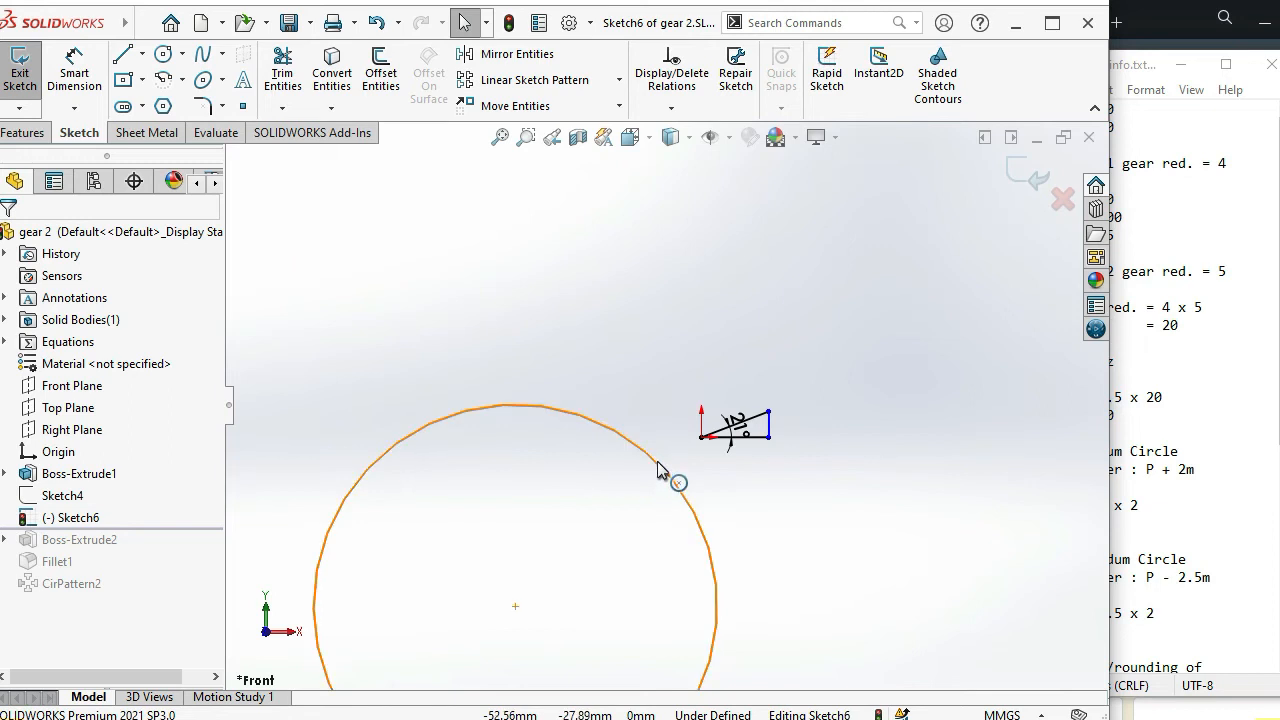
pyautogui.scroll(-4, 730, 440)
pyautogui.scroll(3, 730, 440)
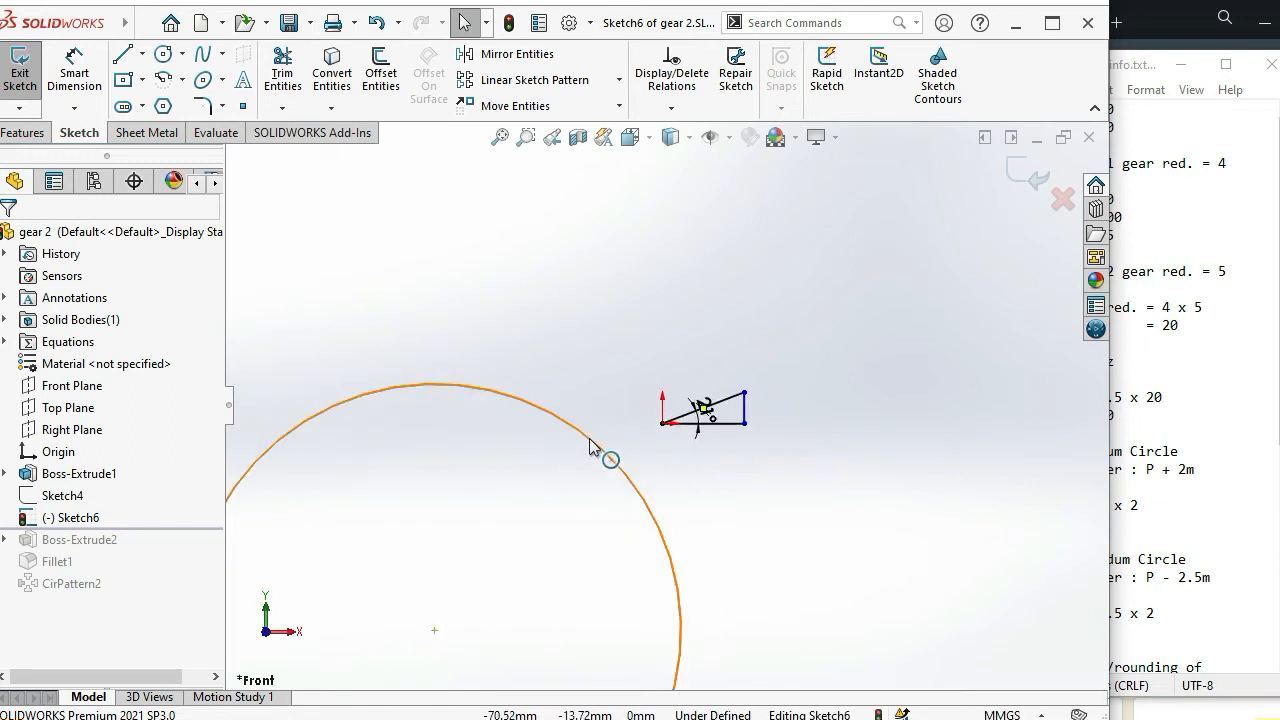
pyautogui.scroll(-3, 664, 438)
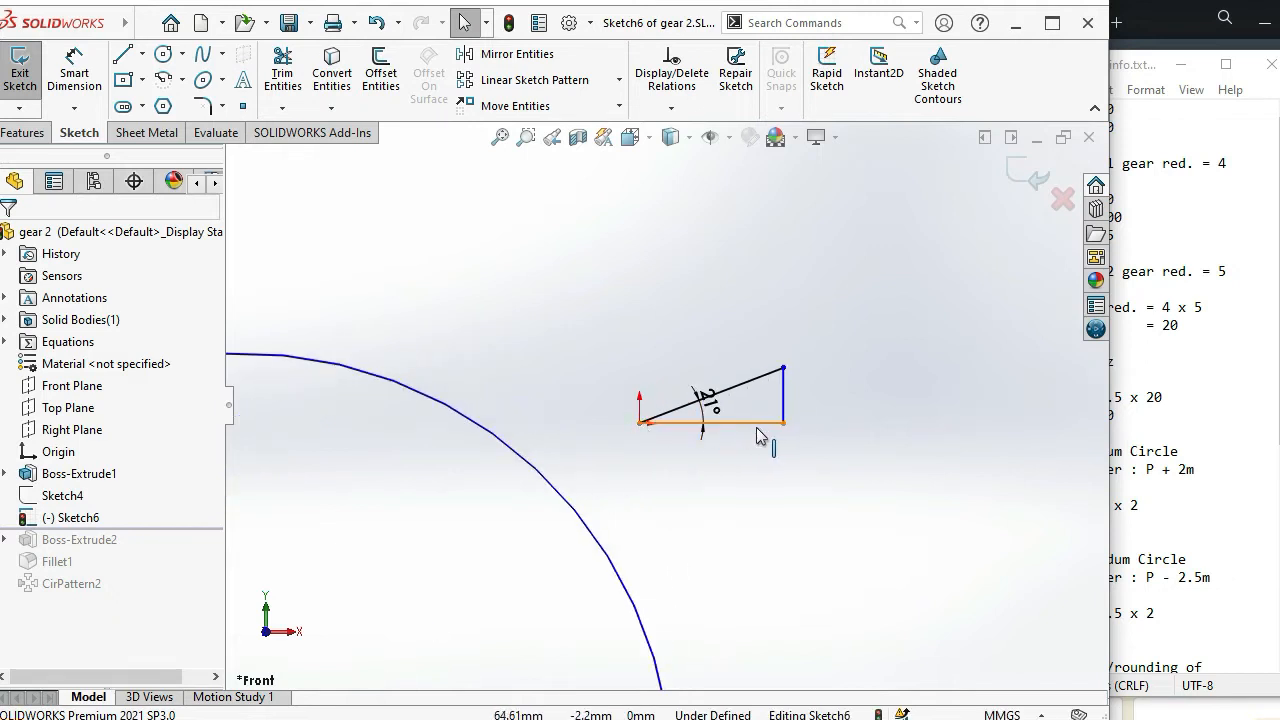
pyautogui.scroll(2, 770, 436)
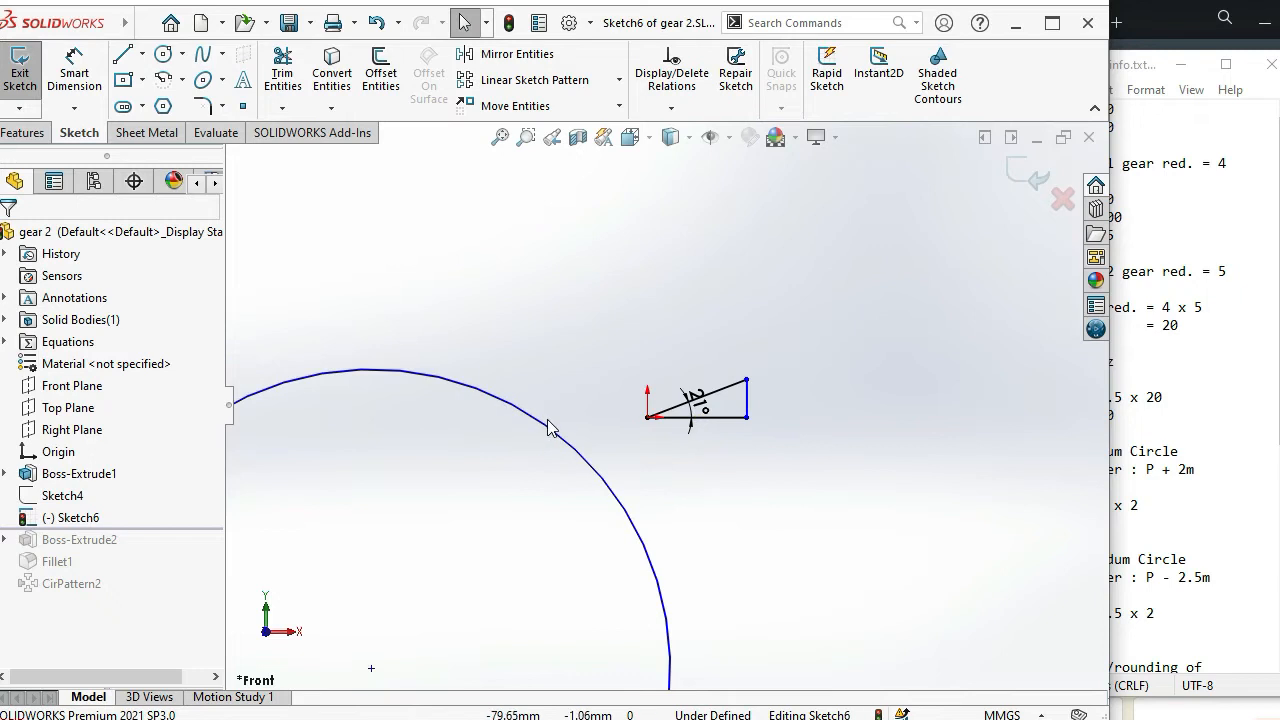
pyautogui.click(492, 404)
pyautogui.scroll(3, 483, 425)
pyautogui.click(529, 451)
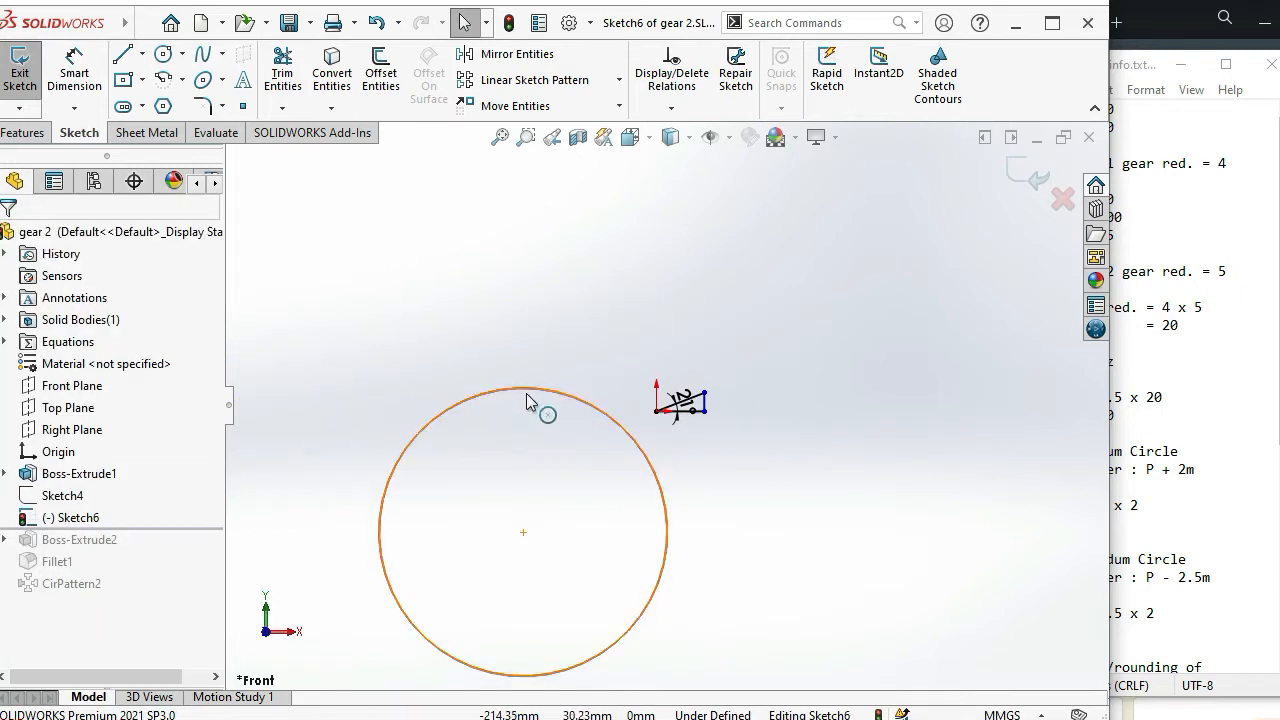
# Place two sketch points on the circle, one at its top and one a short distance clockwise from it
pyautogui.click(241, 106)
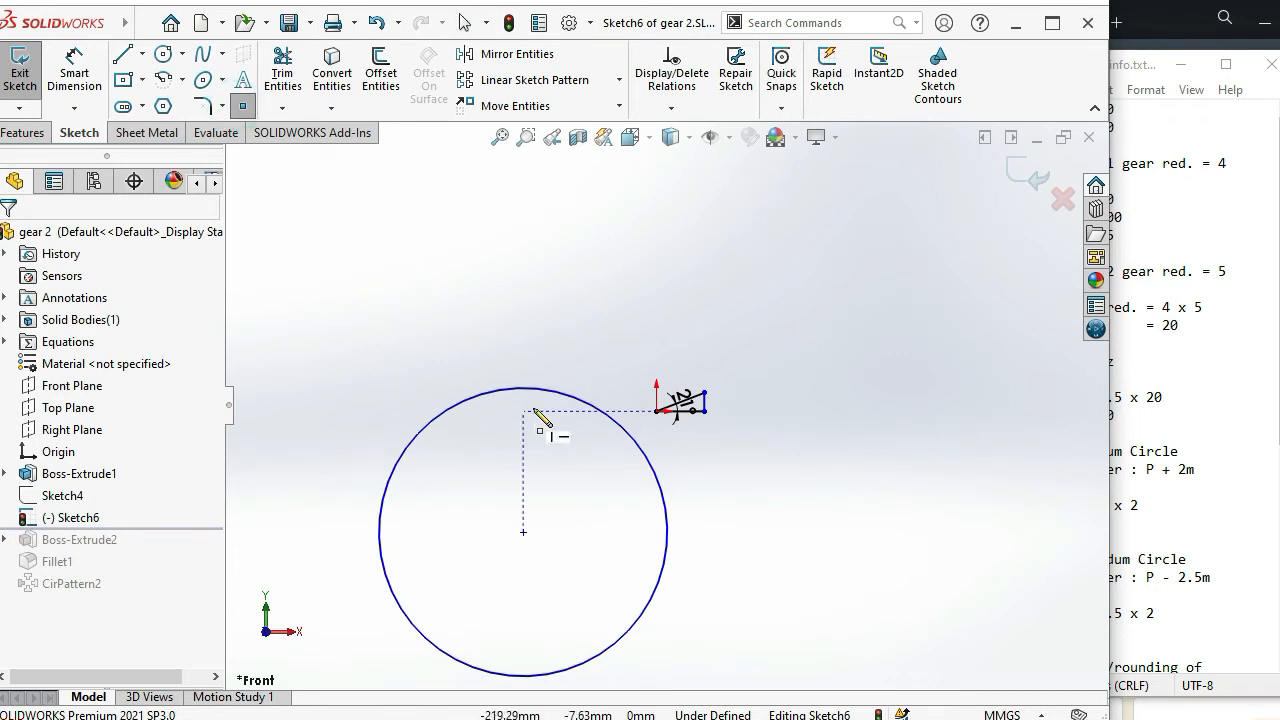
pyautogui.scroll(-3, 535, 408)
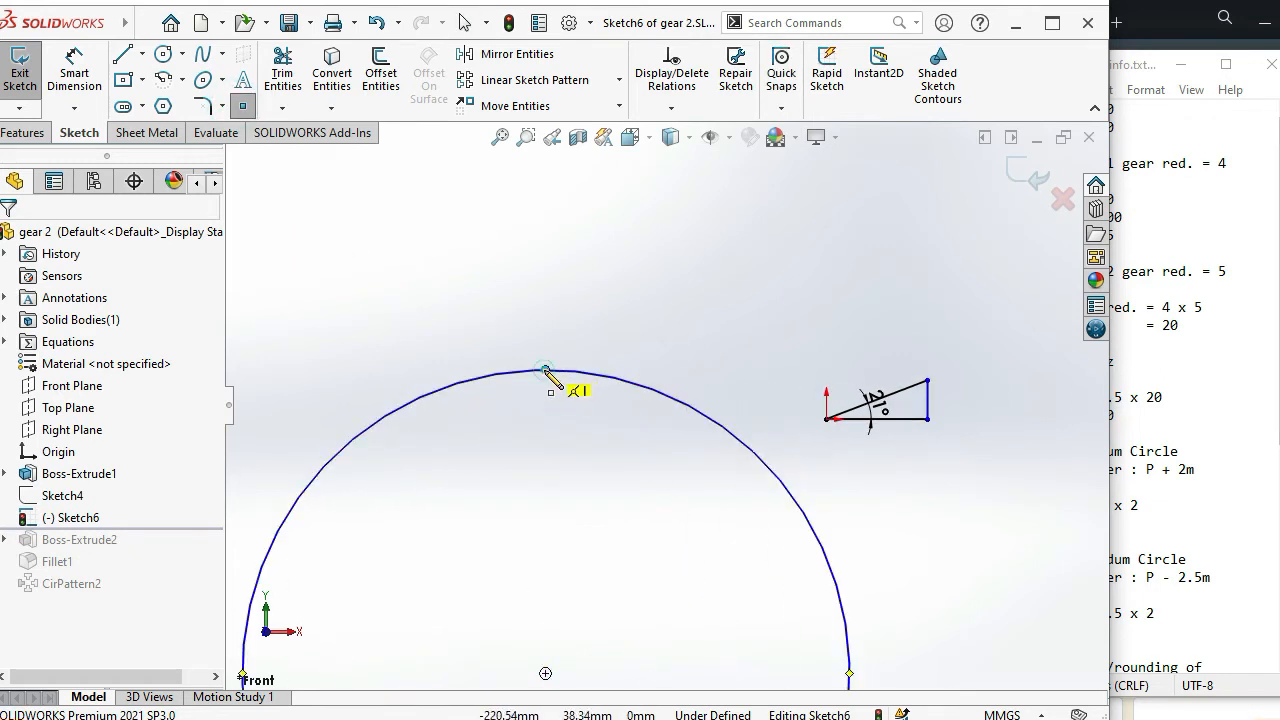
pyautogui.click(545, 371)
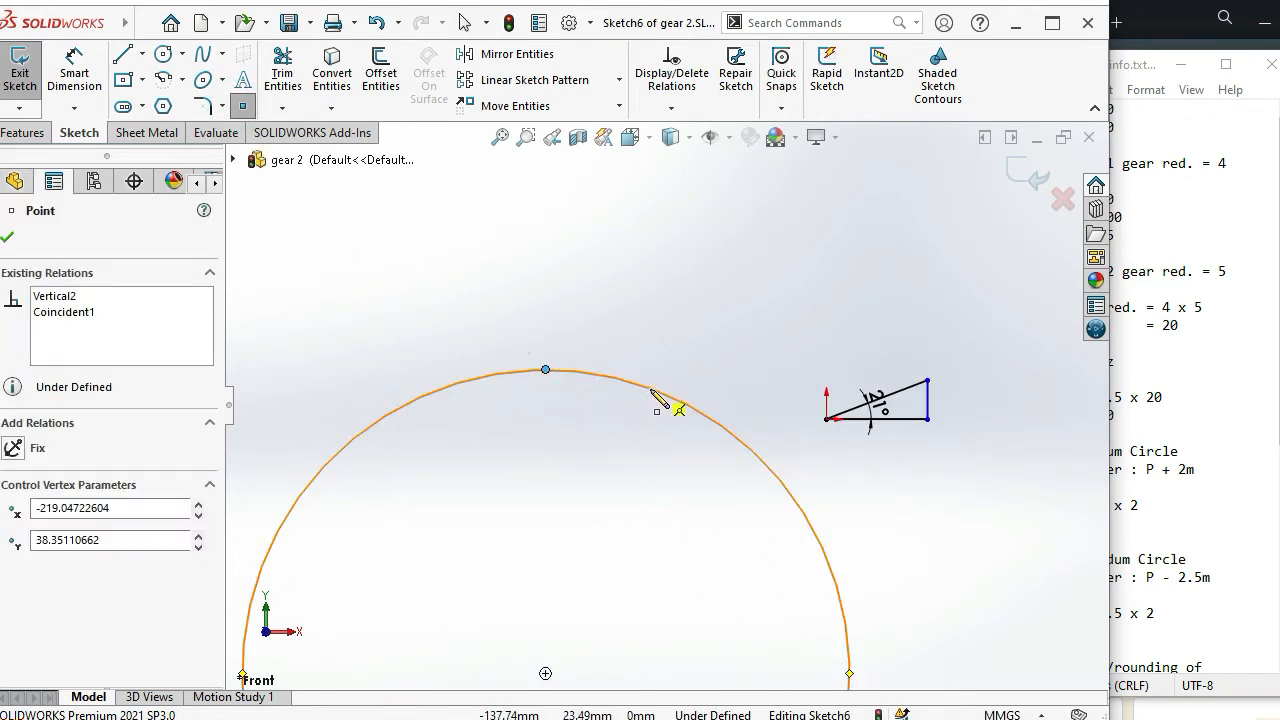
pyautogui.click(650, 389)
pyautogui.press('Escape')
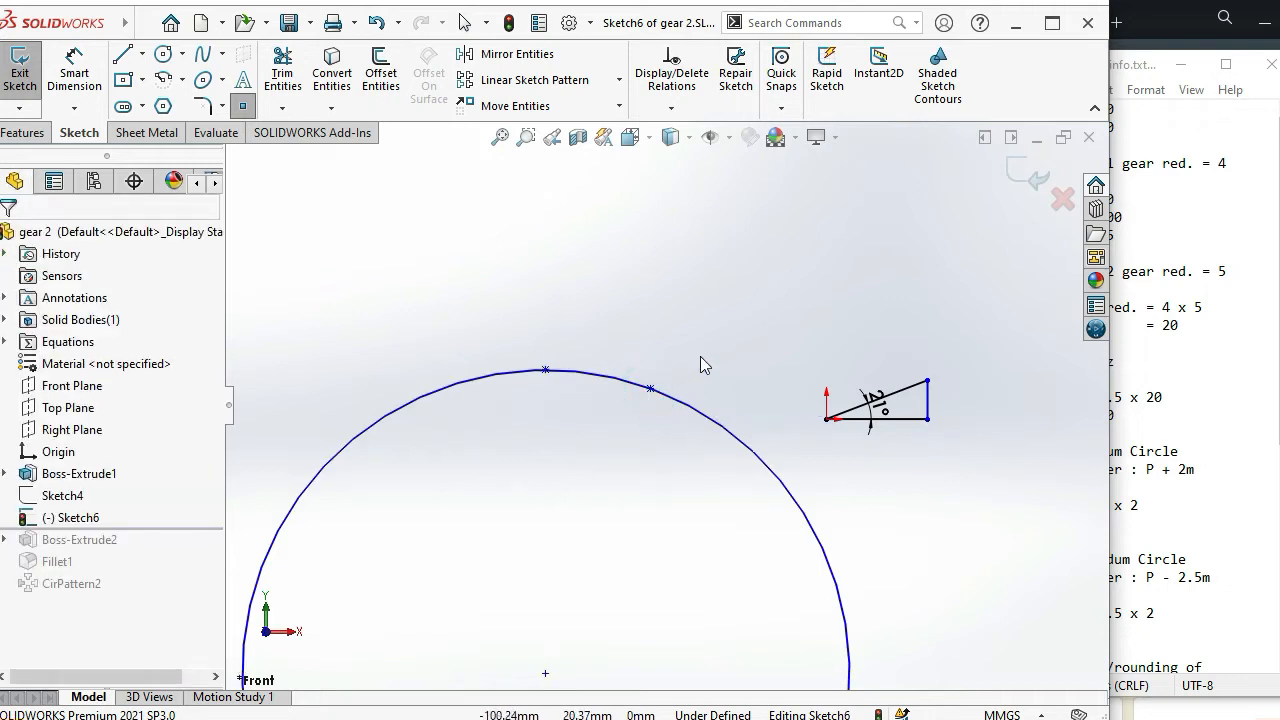
# Inspect the properties of the triangle's slanting, horizontal and vertical sides in turn
pyautogui.click(907, 394)
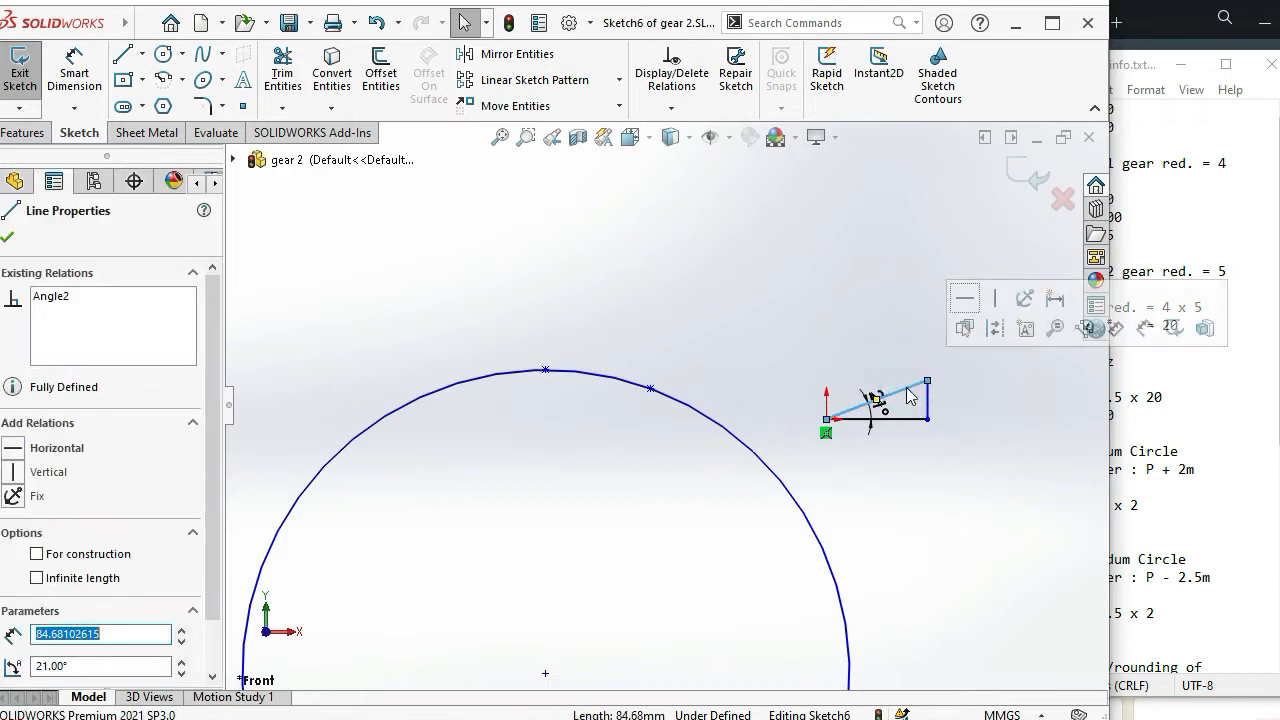
pyautogui.click(872, 448)
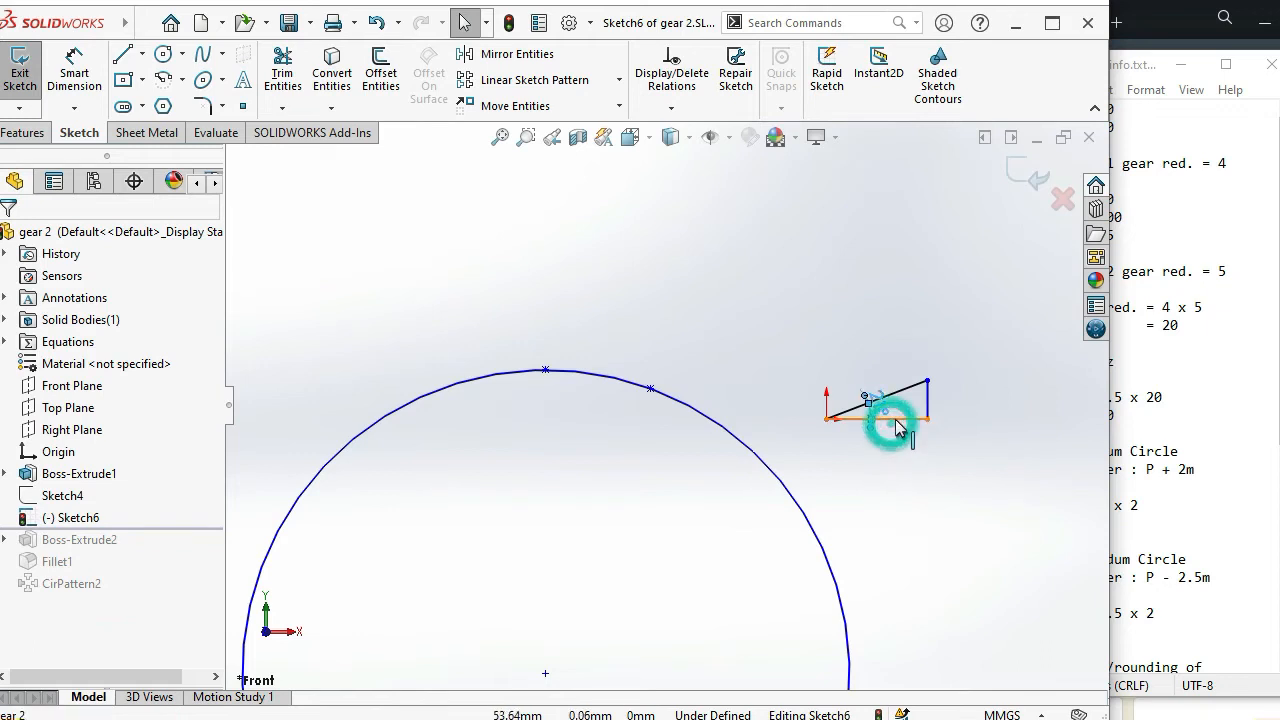
pyautogui.click(903, 427)
pyautogui.click(909, 426)
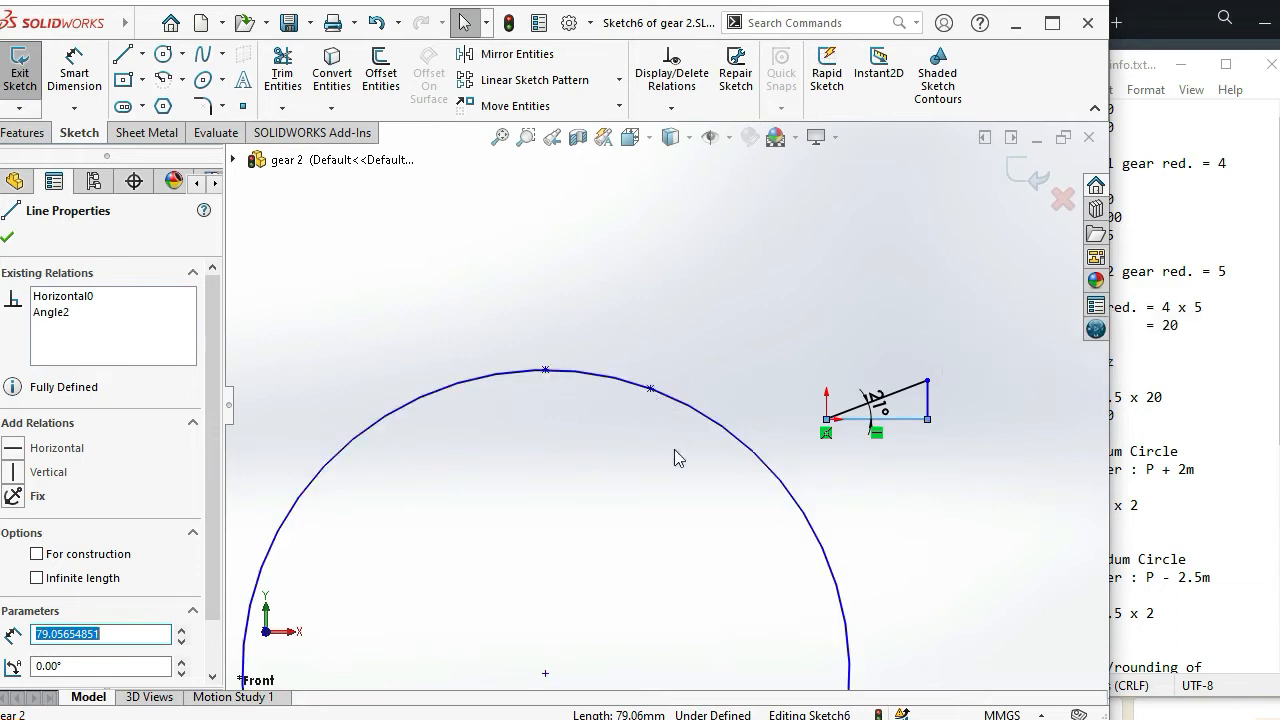
pyautogui.click(928, 402)
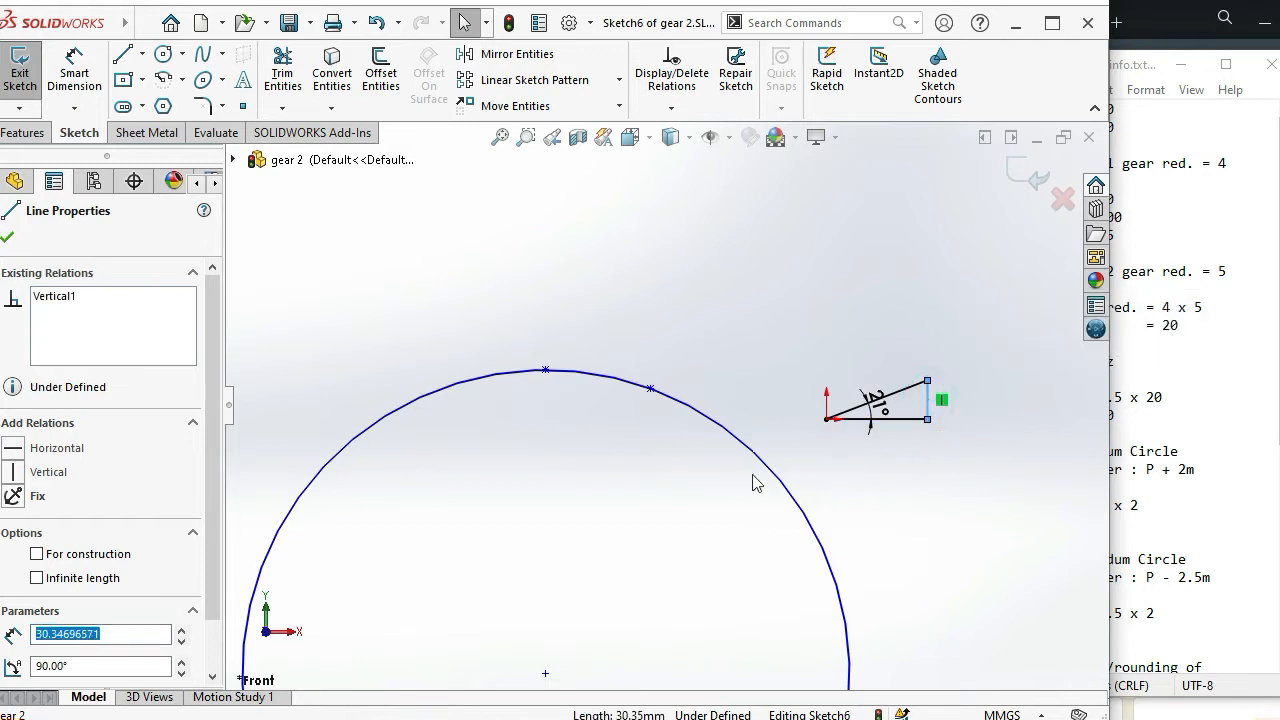
pyautogui.moveTo(709, 467); pyautogui.dragTo(694, 475, button='middle')
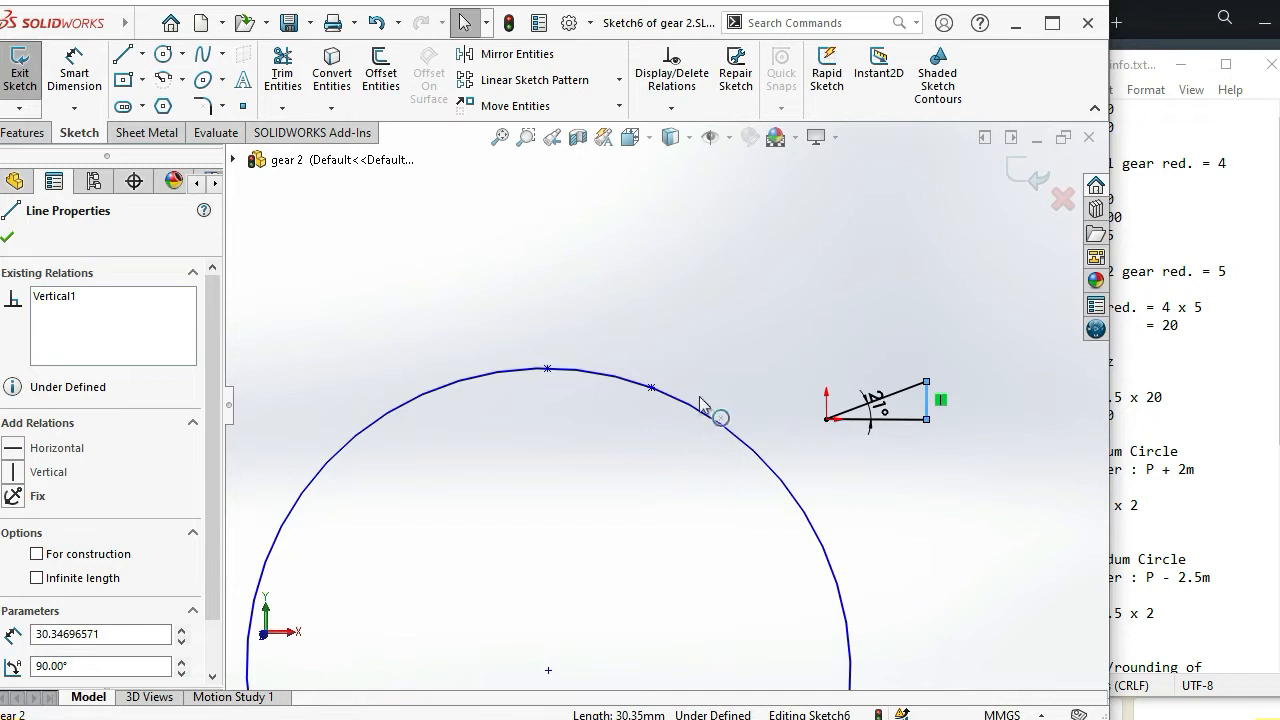
pyautogui.click(531, 346)
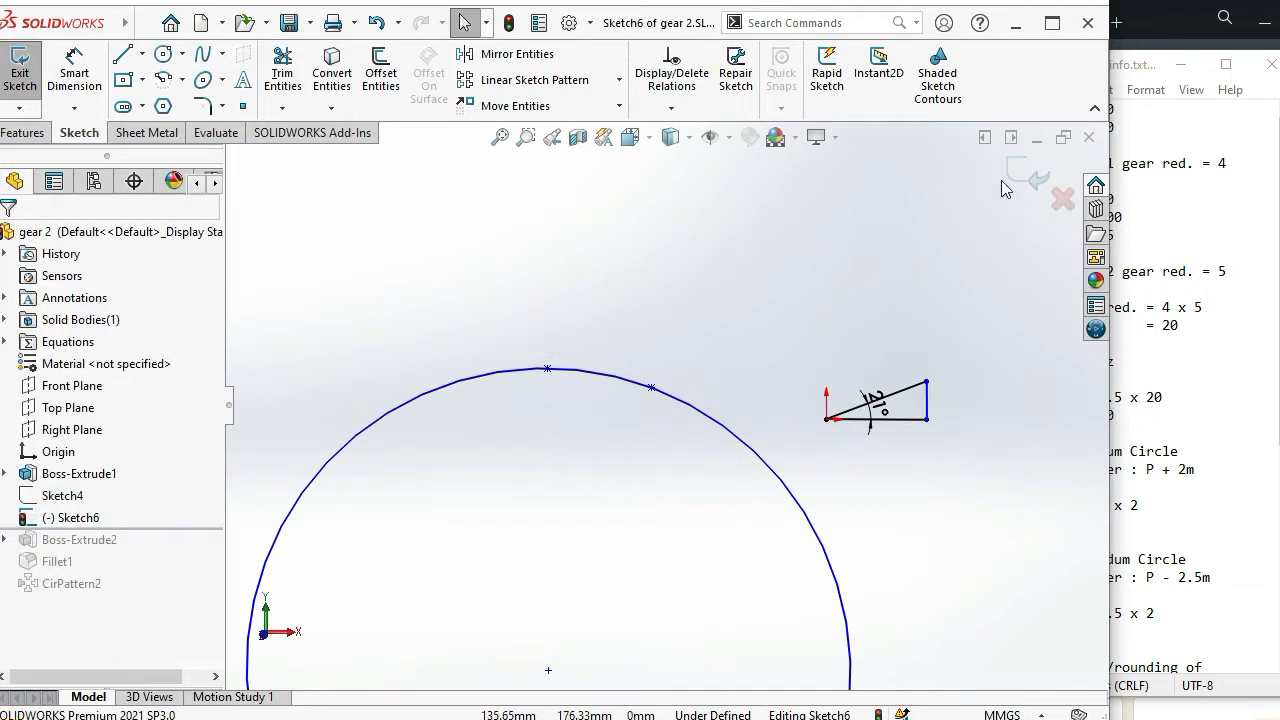
# Show the hidden Boss-Extrude1 disc body again and view it at an angle together with the sketch
pyautogui.click(84, 475)
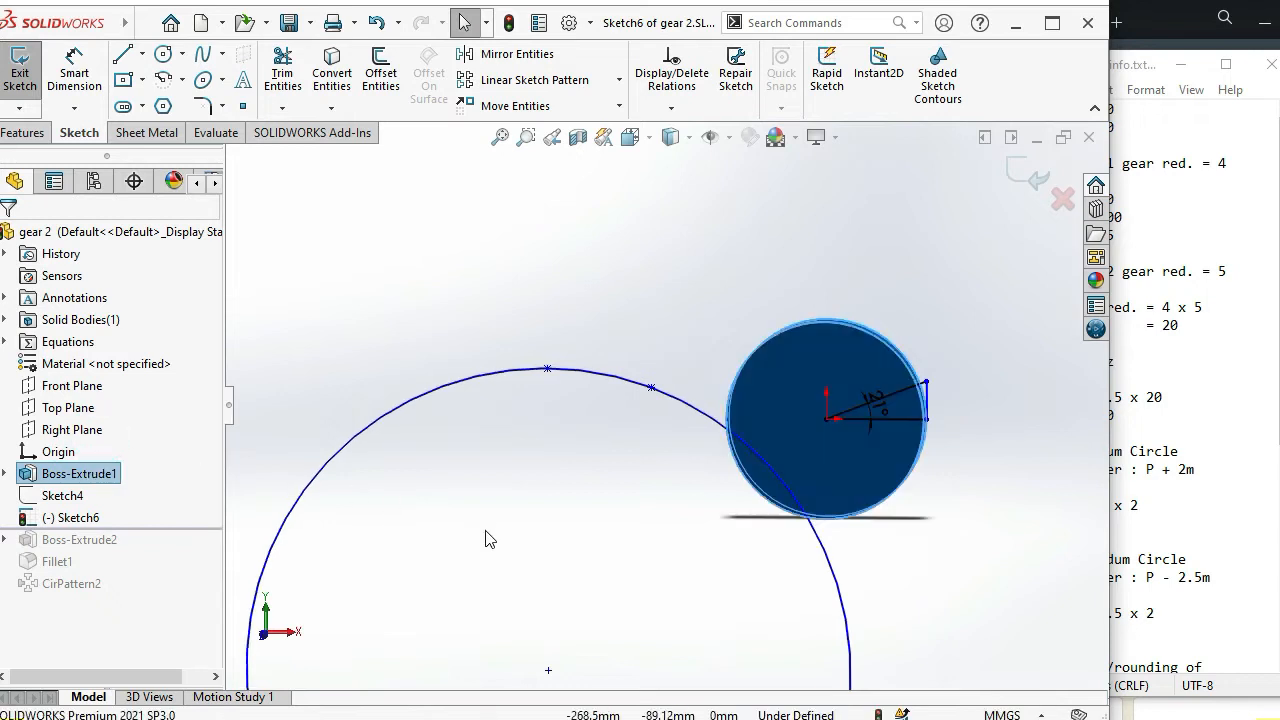
pyautogui.click(634, 535)
pyautogui.scroll(-3, 890, 452)
pyautogui.moveTo(850, 452)
pyautogui.mouseDown(button='middle')
pyautogui.moveTo(803, 477)
pyautogui.moveTo(826, 468)
pyautogui.mouseUp(button='middle')
pyautogui.scroll(5, 826, 466)
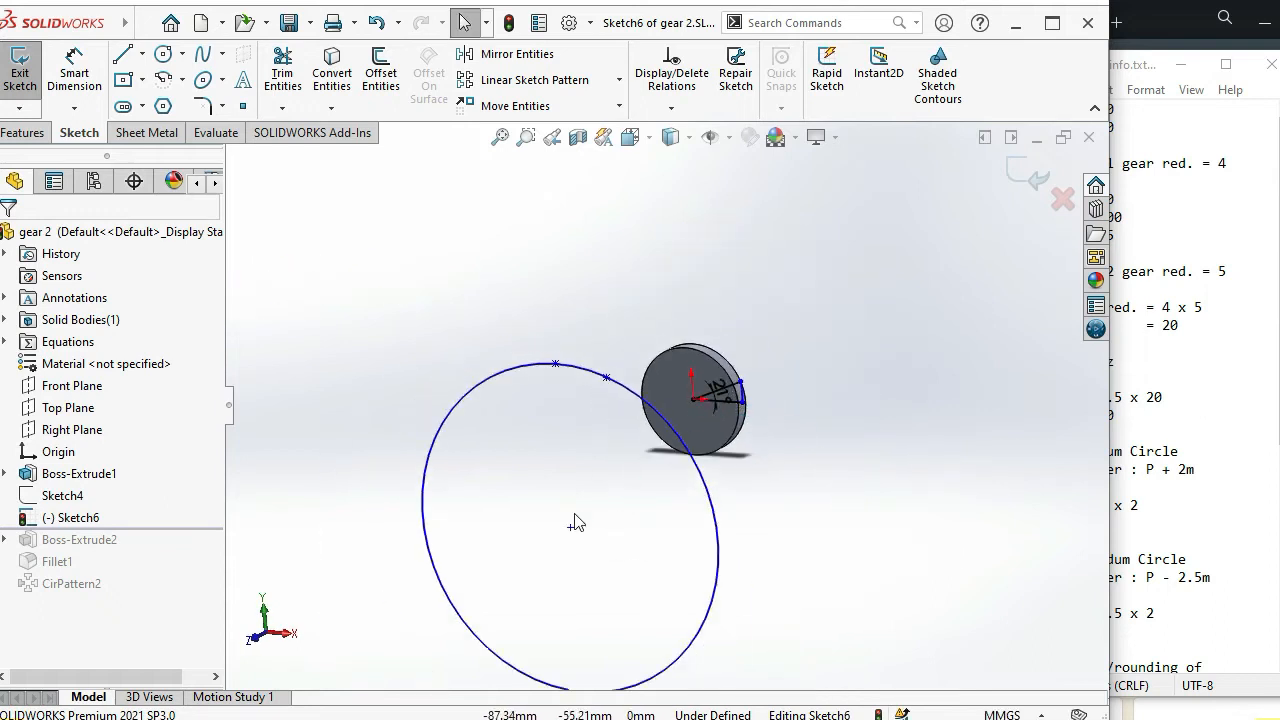
# Delete the large circle, its two points and the dimensioned triangle from the sketch
pyautogui.click(710, 522)
pyautogui.press('Delete')
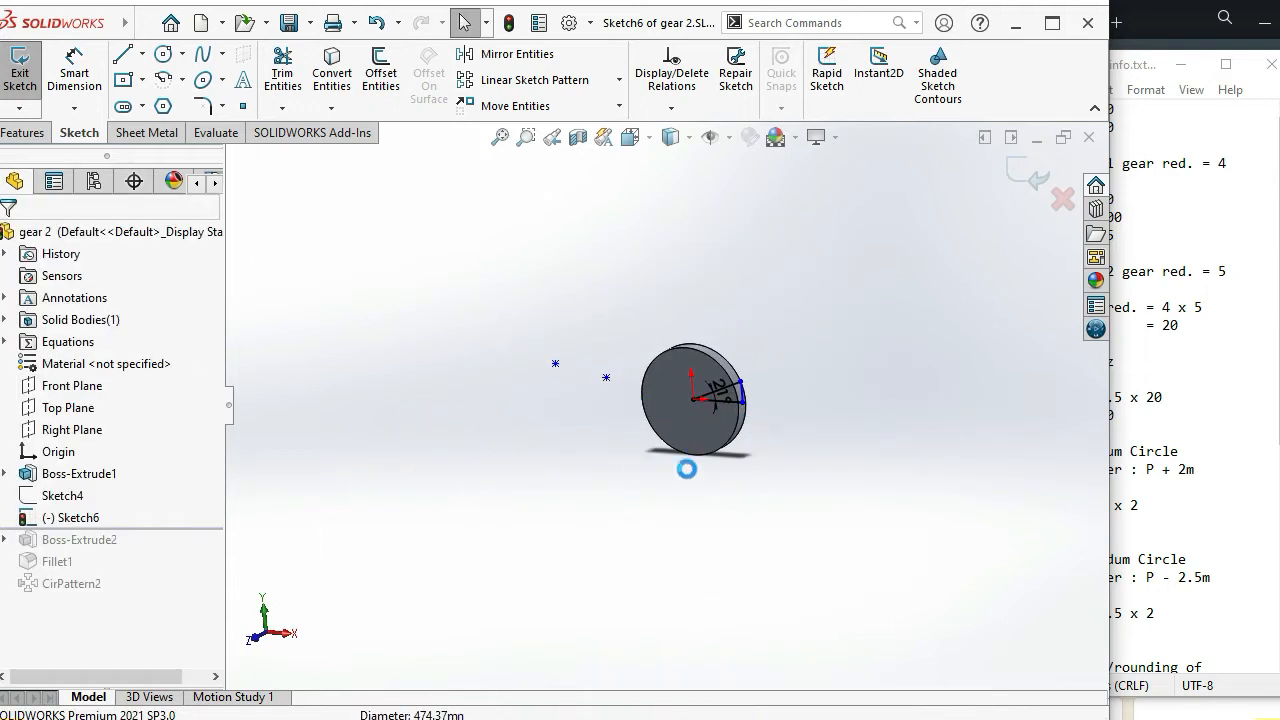
pyautogui.moveTo(501, 330)
pyautogui.mouseDown()
pyautogui.moveTo(650, 446)
pyautogui.moveTo(640, 420)
pyautogui.mouseUp()
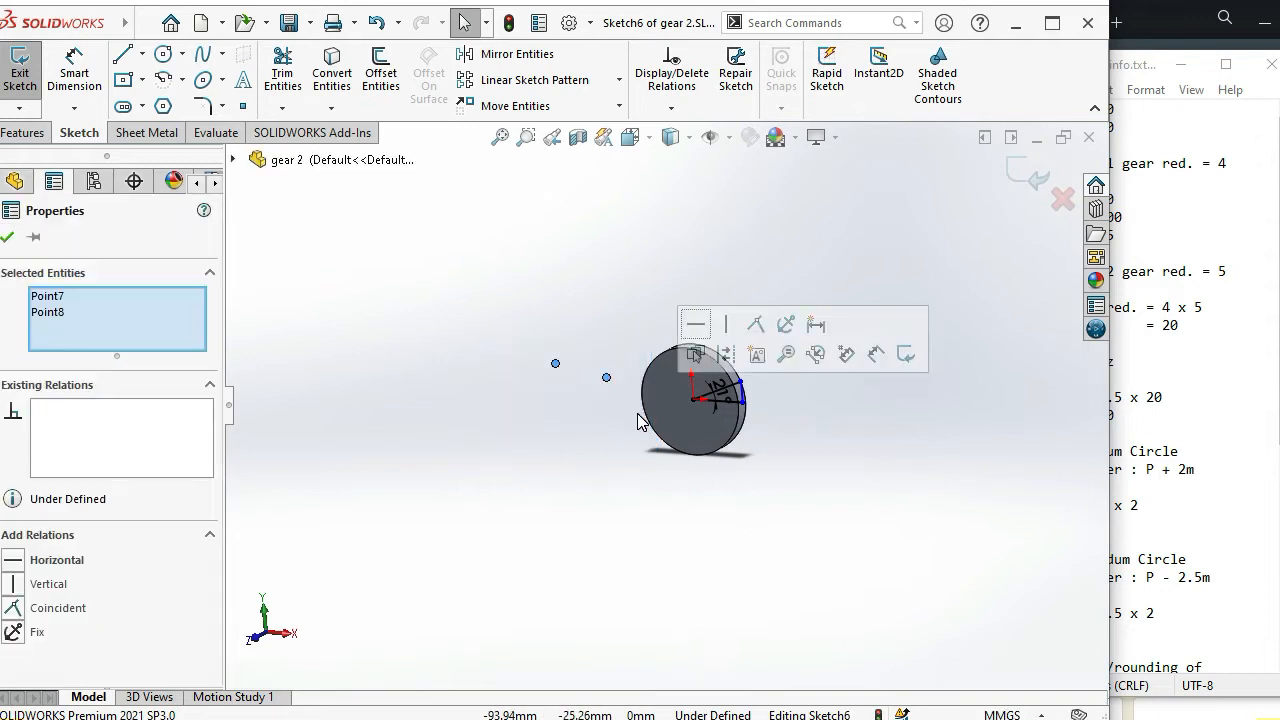
pyautogui.press('Delete')
pyautogui.scroll(-5, 719, 392)
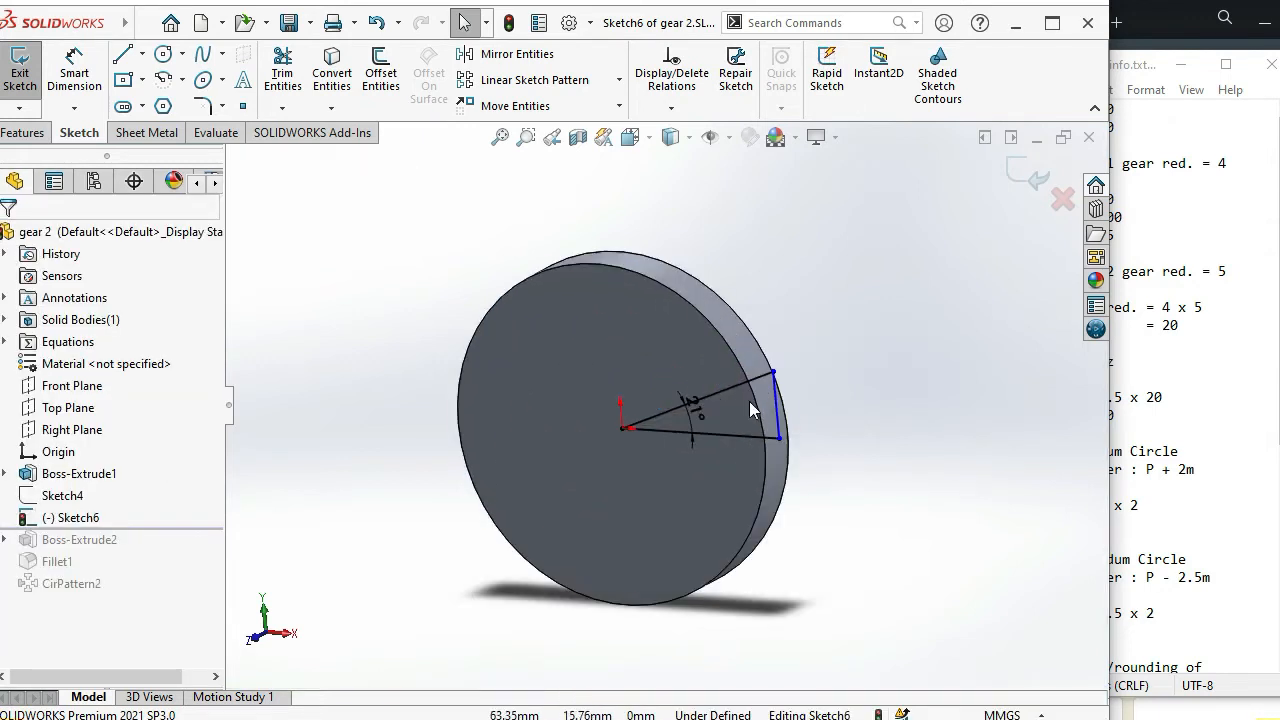
pyautogui.scroll(4, 667, 402)
pyautogui.moveTo(543, 277); pyautogui.dragTo(779, 508)
pyautogui.press('Delete')
pyautogui.scroll(-5, 643, 381)
pyautogui.scroll(4, 619, 368)
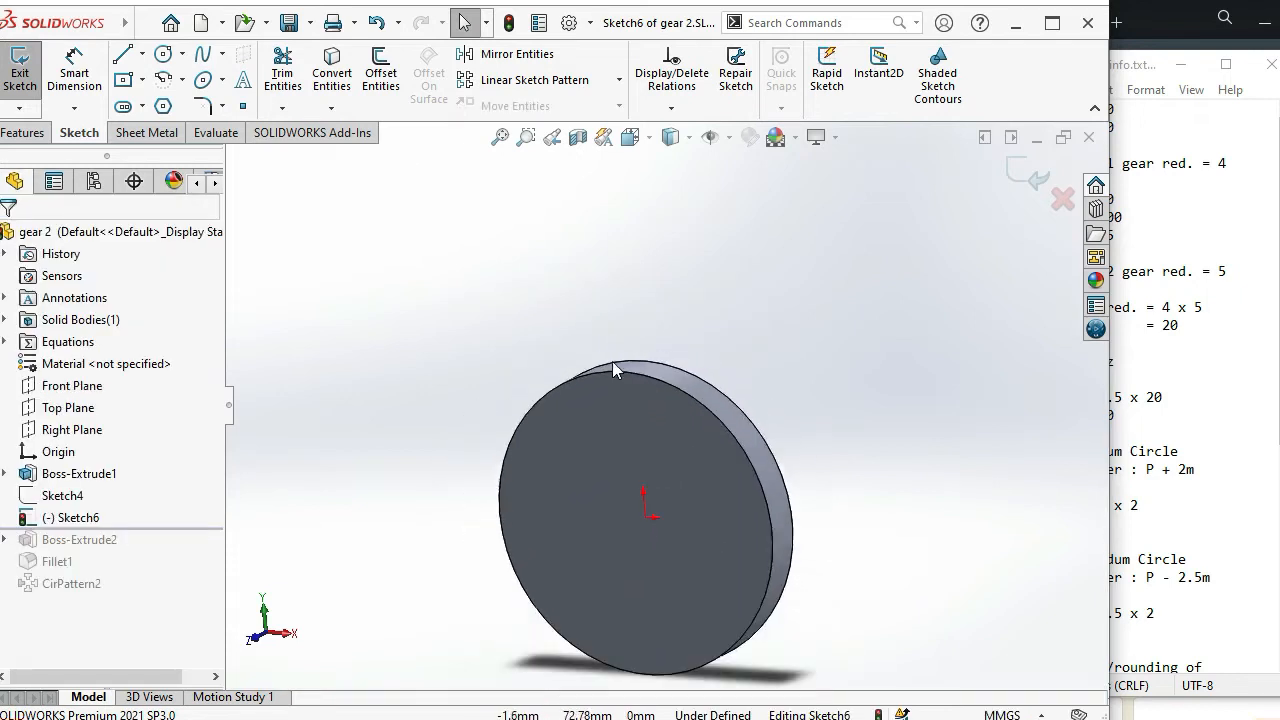
pyautogui.click(242, 106)
pyautogui.scroll(-3, 655, 420)
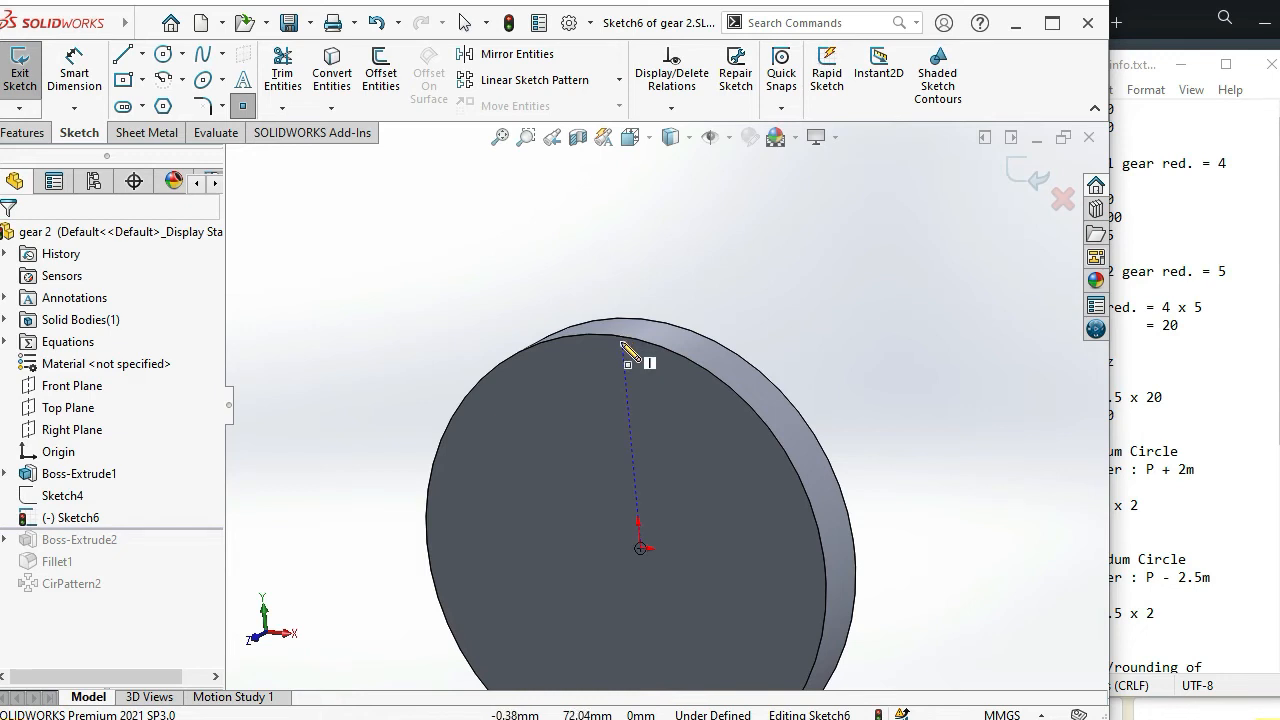
pyautogui.press('Escape')
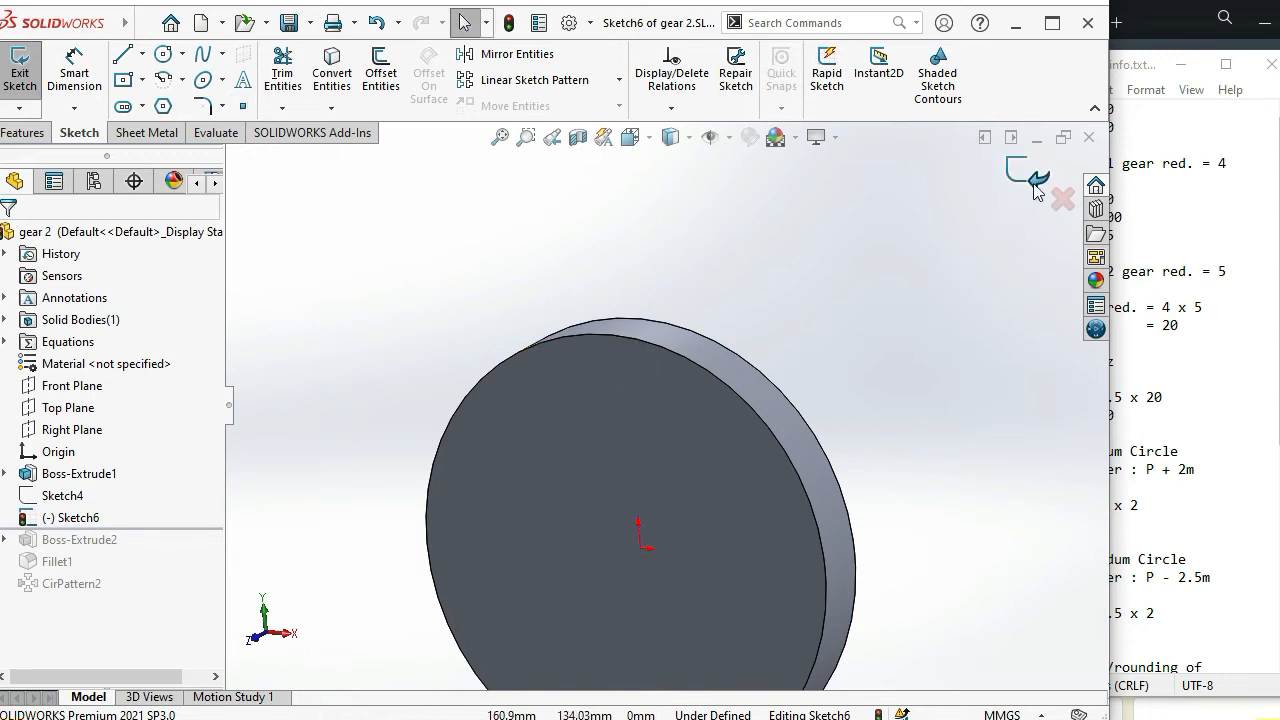
# Discard the open sketch with its changes and show the hidden Boss-Extrude1 disc again
pyautogui.click(1065, 204)
pyautogui.click(728, 378)
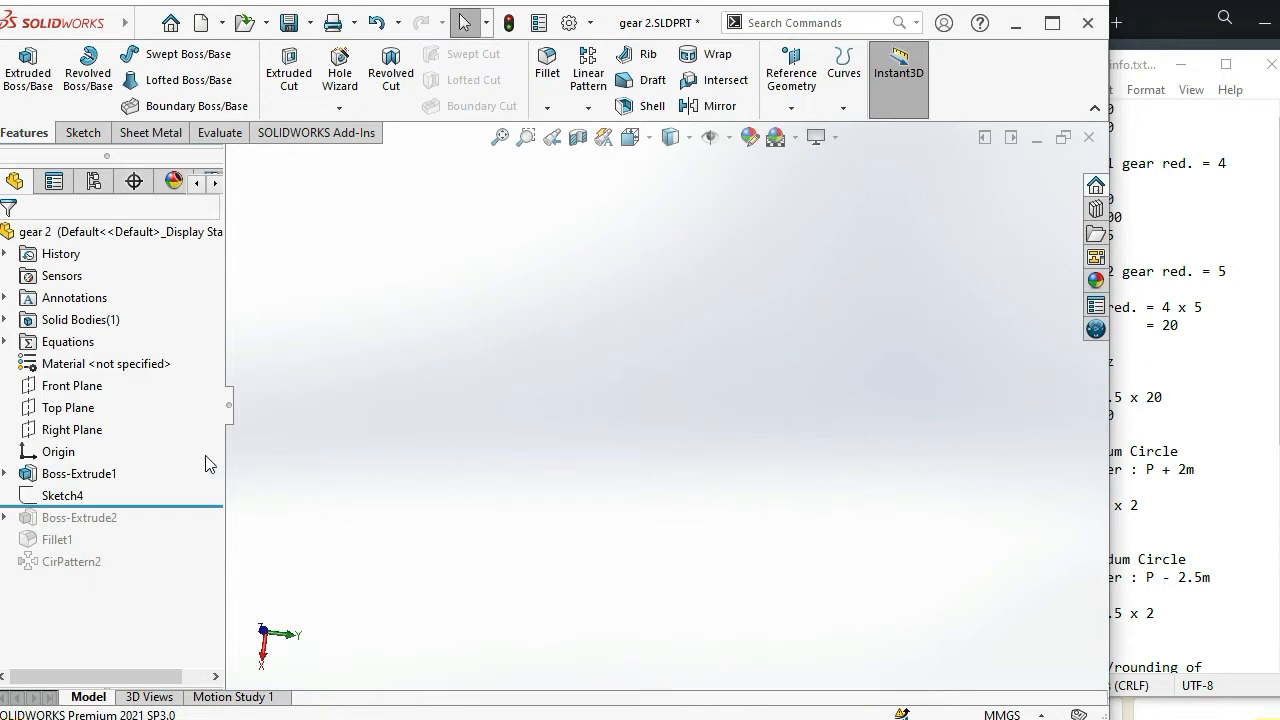
pyautogui.click(92, 476)
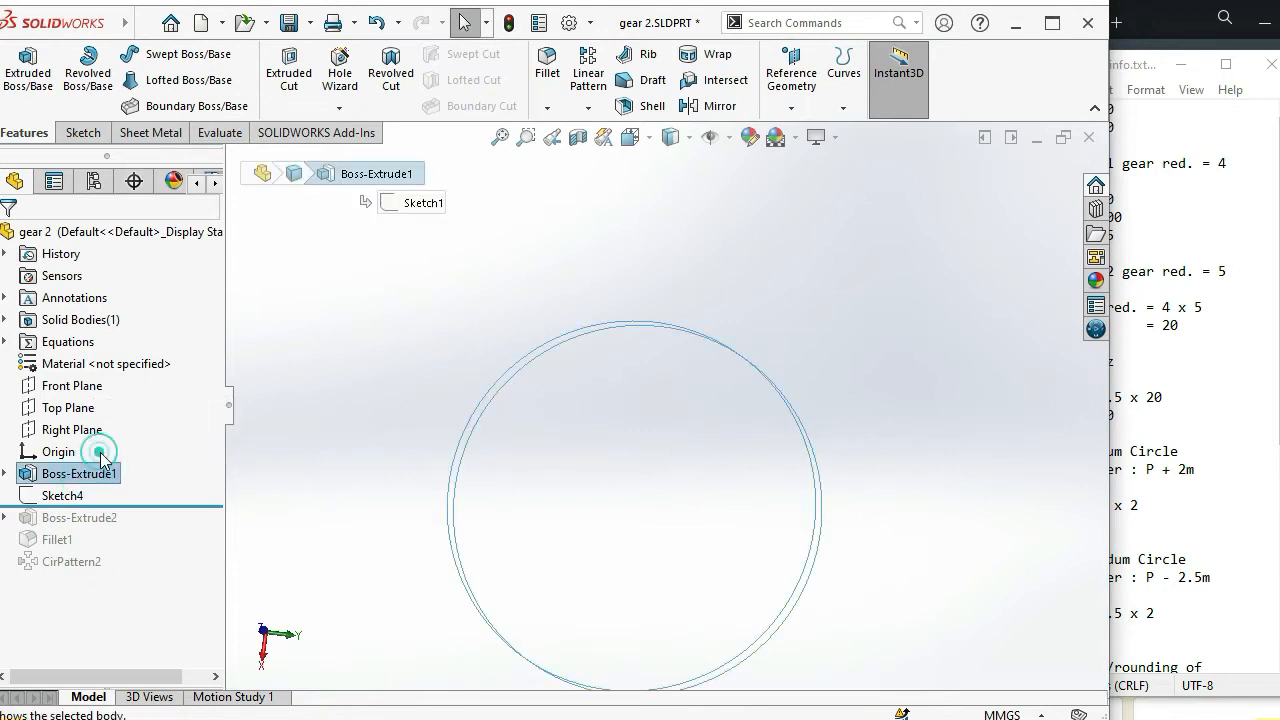
pyautogui.click(800, 372)
# Start a sketch on the disc's flat front face and offset the face outline by 0.00 mm
pyautogui.moveTo(802, 370); pyautogui.dragTo(697, 467, button='middle')
pyautogui.click(651, 430)
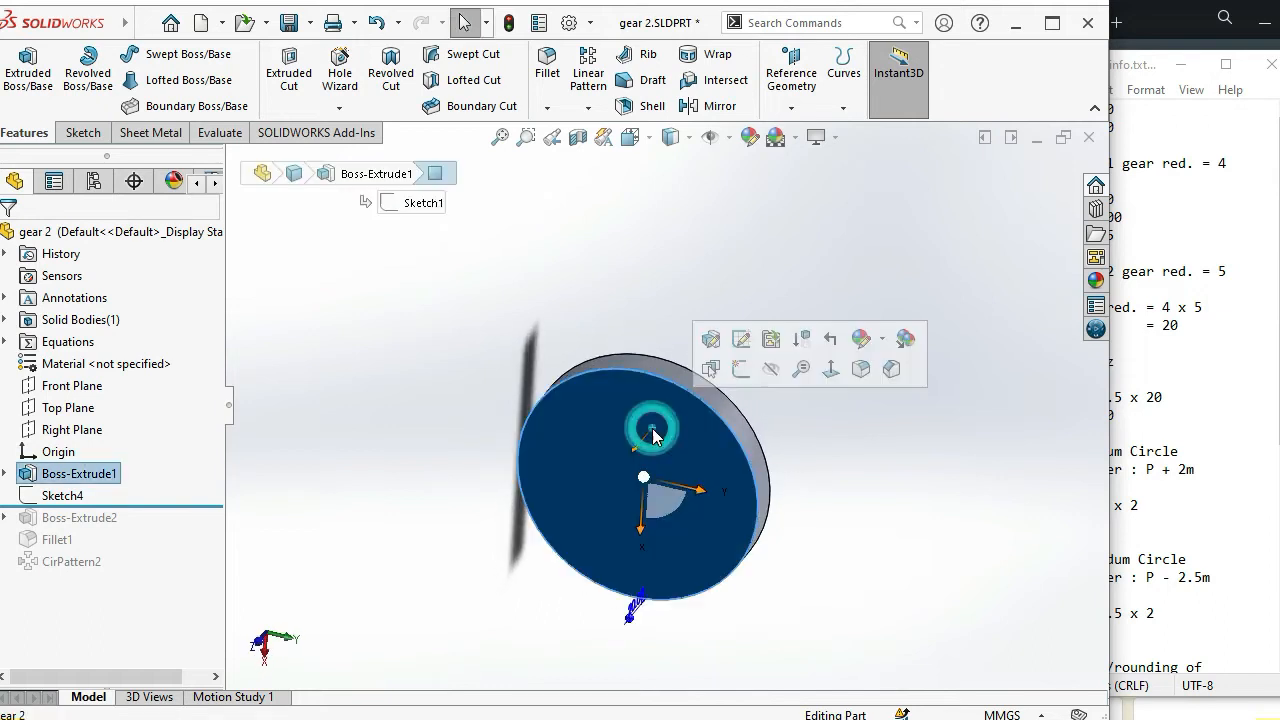
pyautogui.click(740, 372)
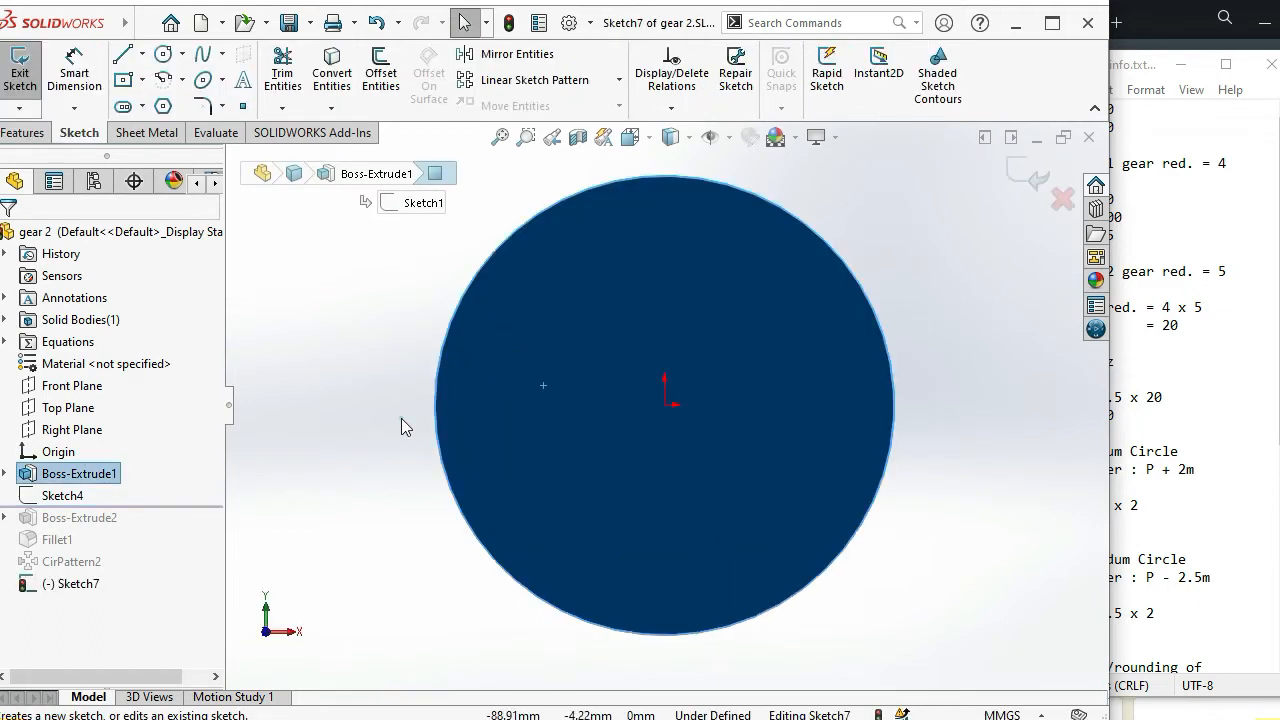
pyautogui.click(401, 418)
pyautogui.click(372, 80)
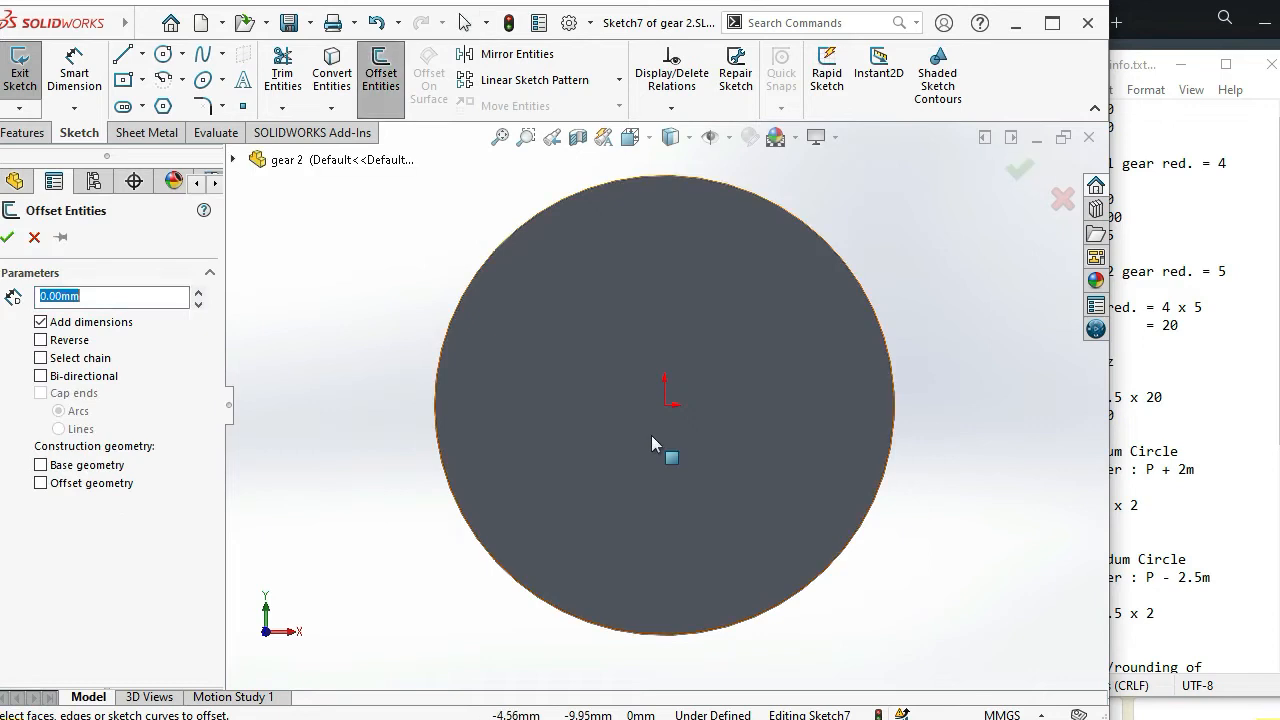
pyautogui.click(636, 390)
pyautogui.rightClick(636, 390)
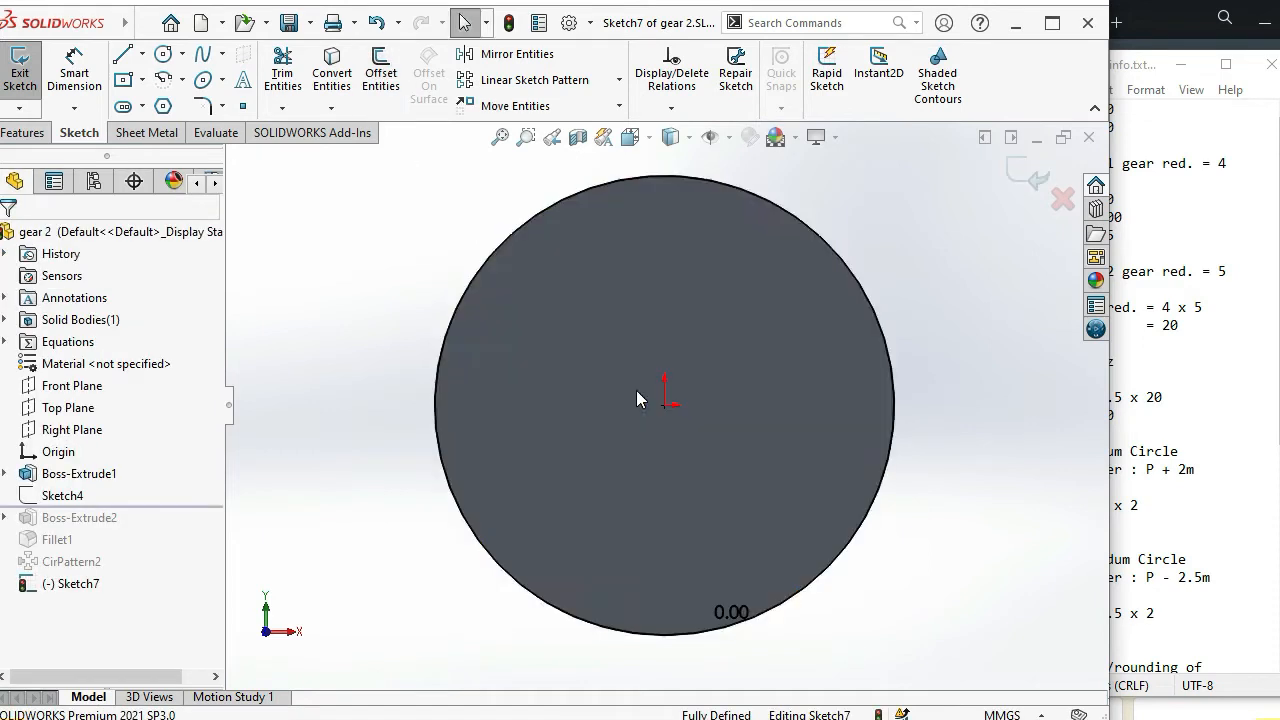
# Create a clockwise, reversed helix from the circle by height and pitch: 20 mm height, 250 mm pitch, 90° start angle
pyautogui.scroll(5, 953, 408)
pyautogui.moveTo(855, 375); pyautogui.dragTo(775, 448, button='middle')
pyautogui.click(24, 133)
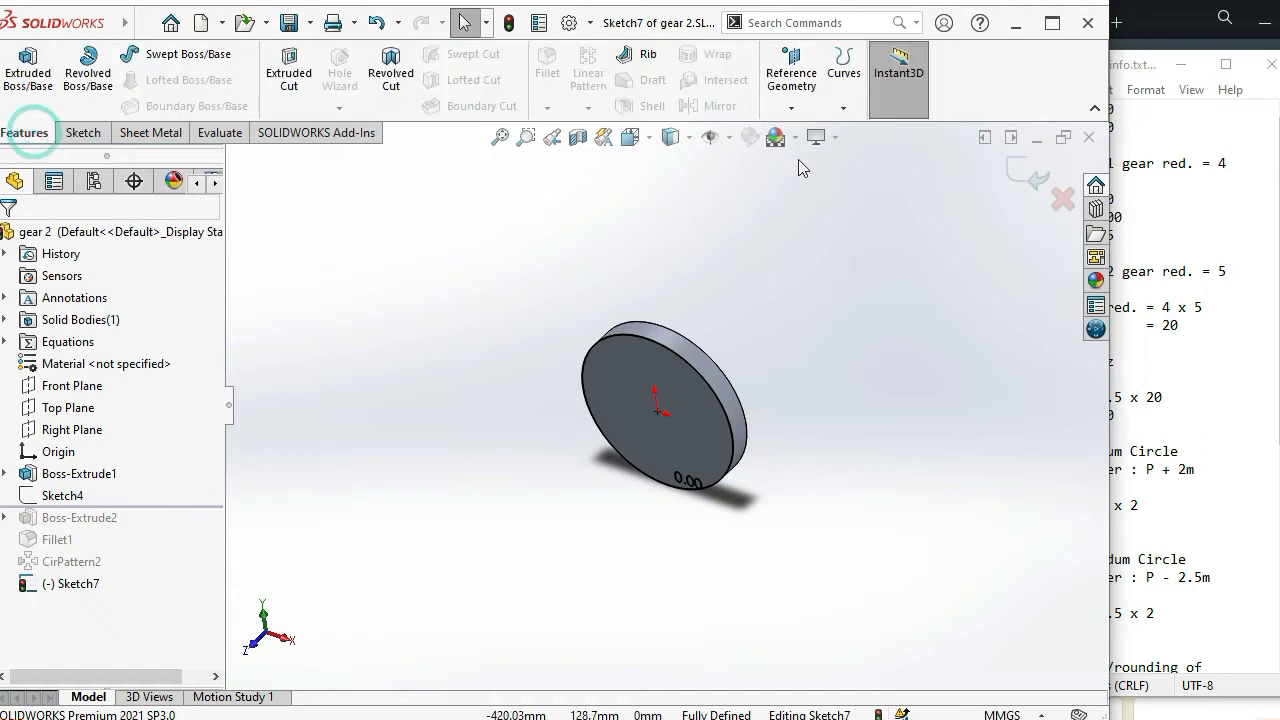
pyautogui.click(844, 108)
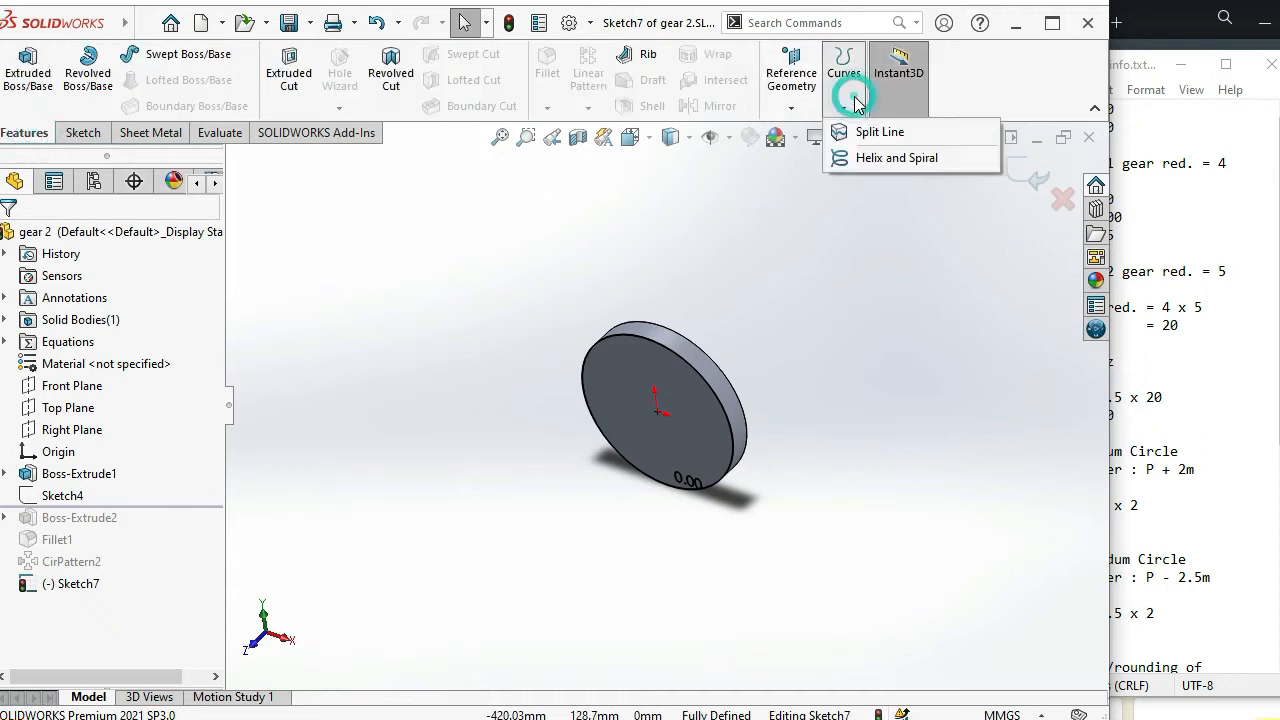
pyautogui.click(878, 160)
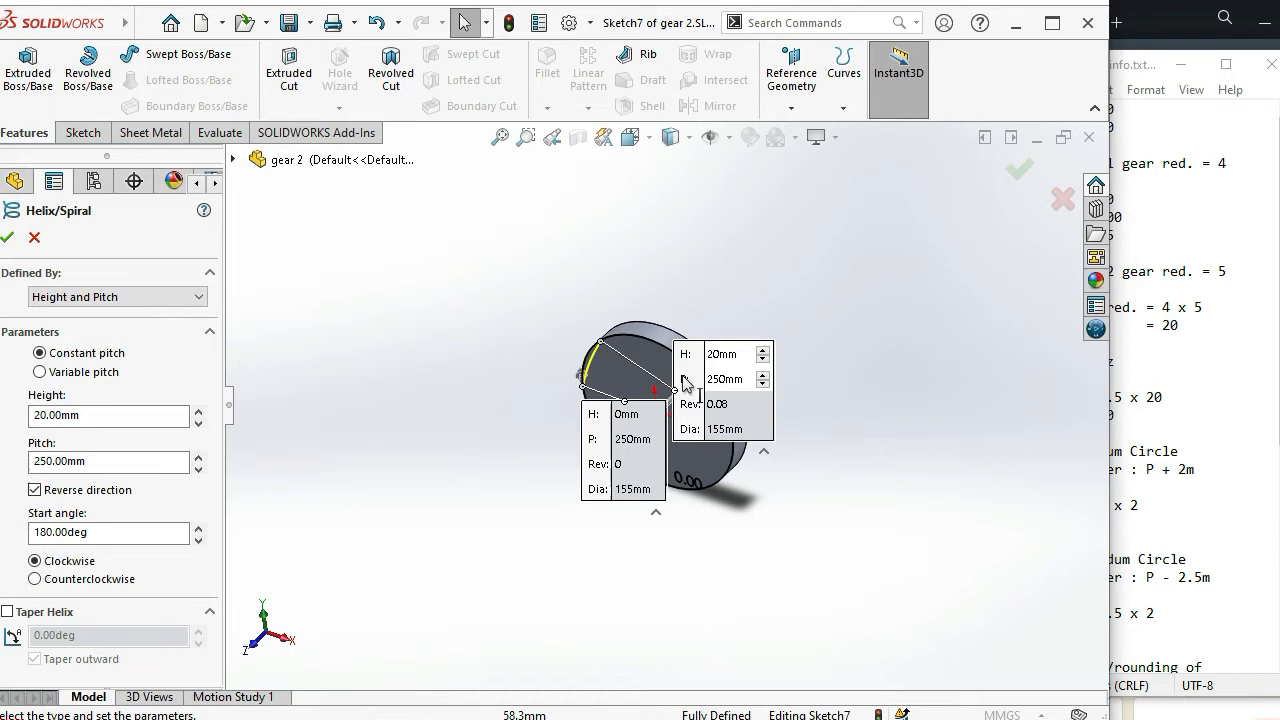
pyautogui.moveTo(637, 463); pyautogui.dragTo(262, 410, button='middle')
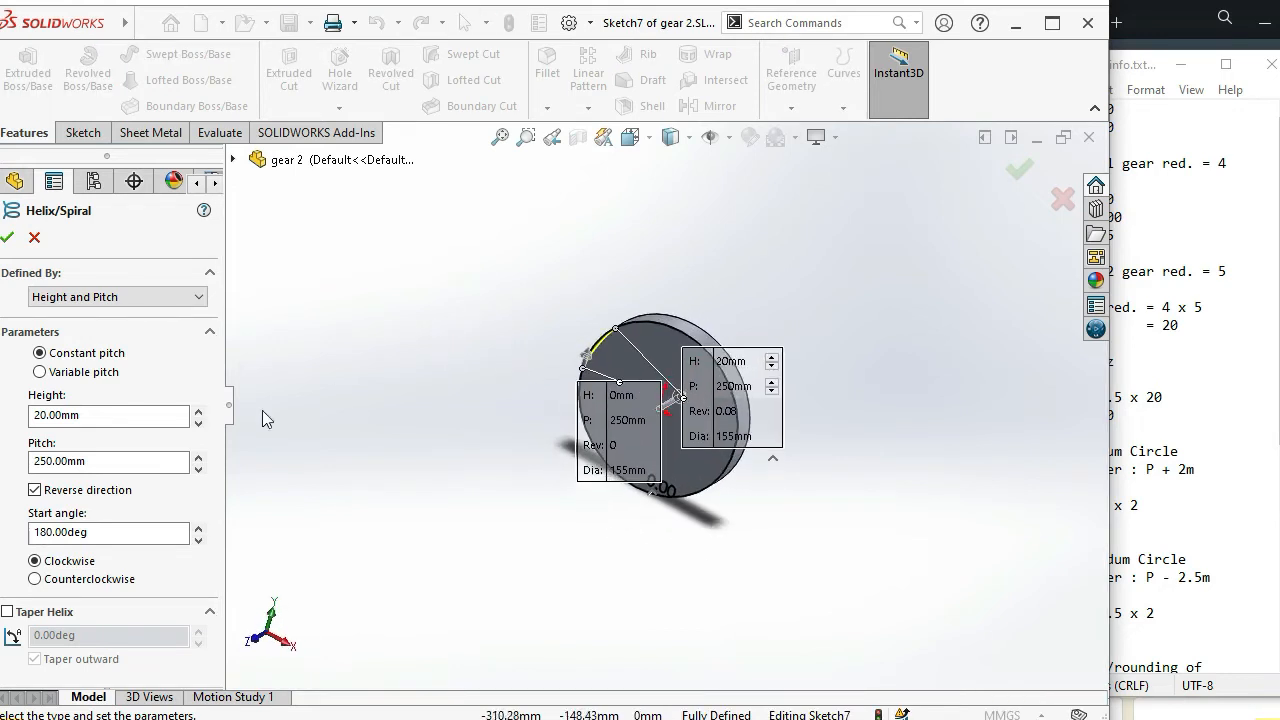
pyautogui.doubleClick(89, 532)
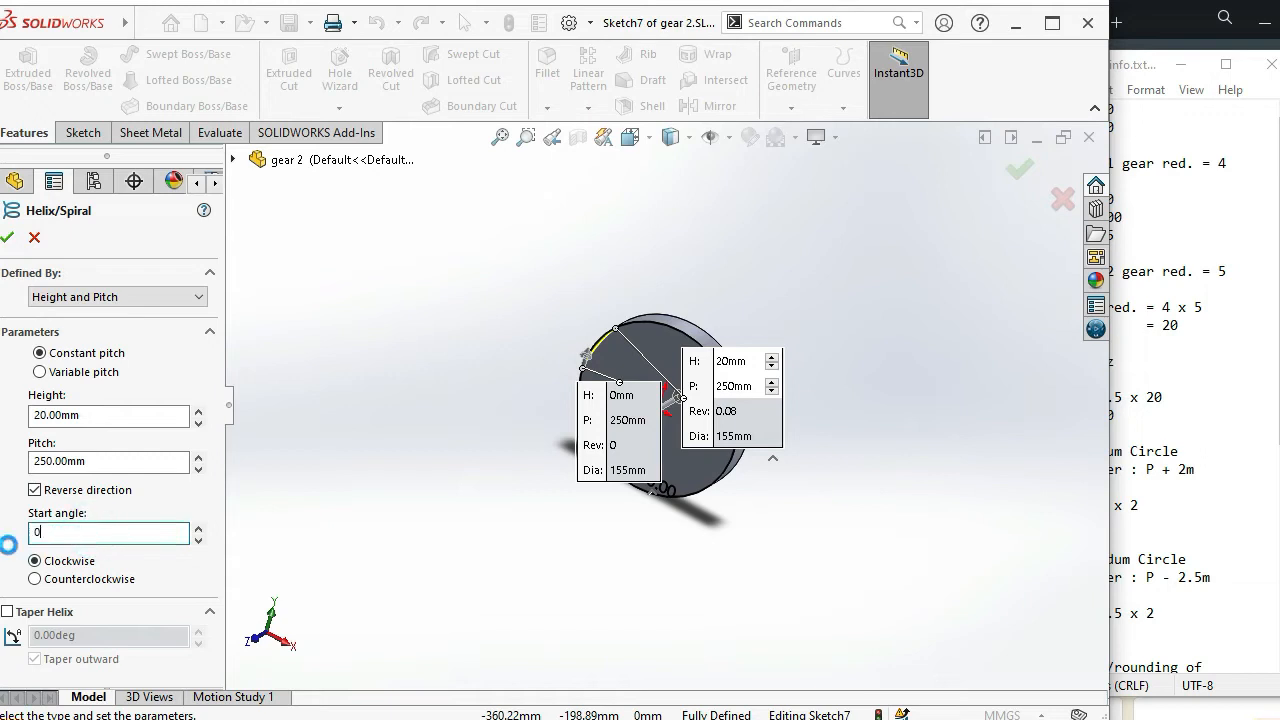
pyautogui.doubleClick(94, 533)
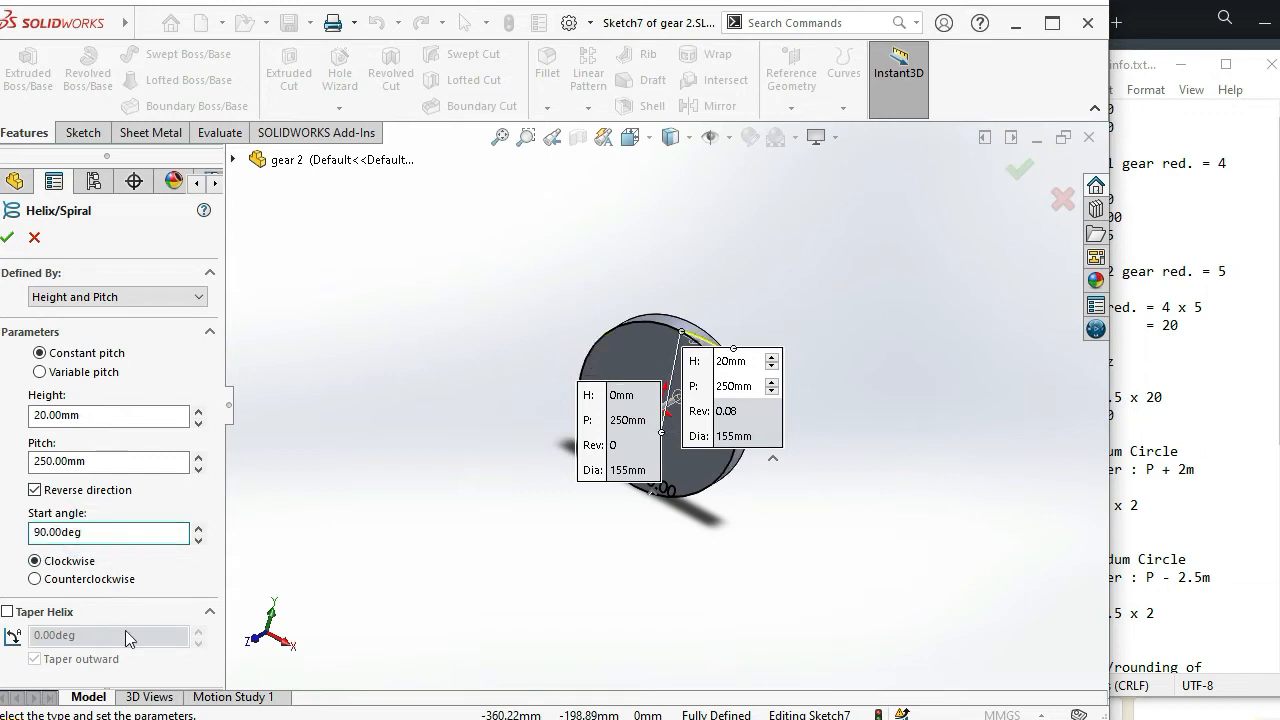
pyautogui.click(8, 238)
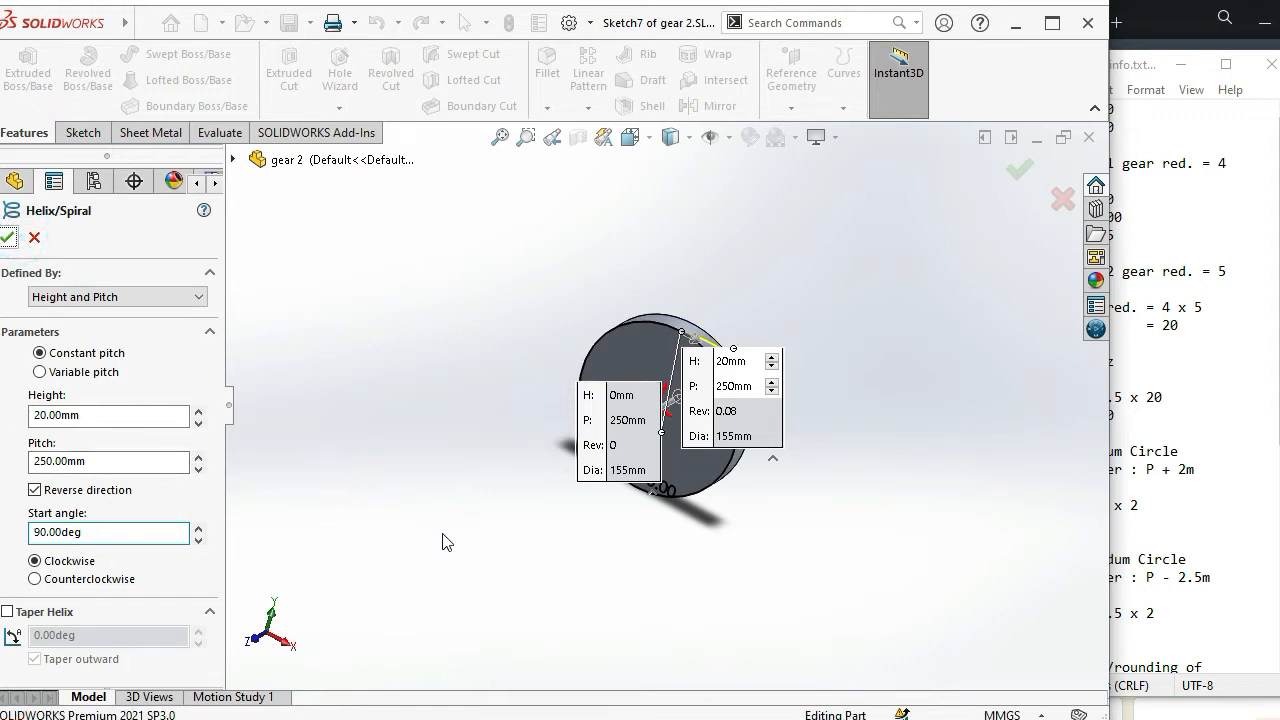
# Start a new sketch on the disc's flat front face
pyautogui.scroll(-5, 685, 355)
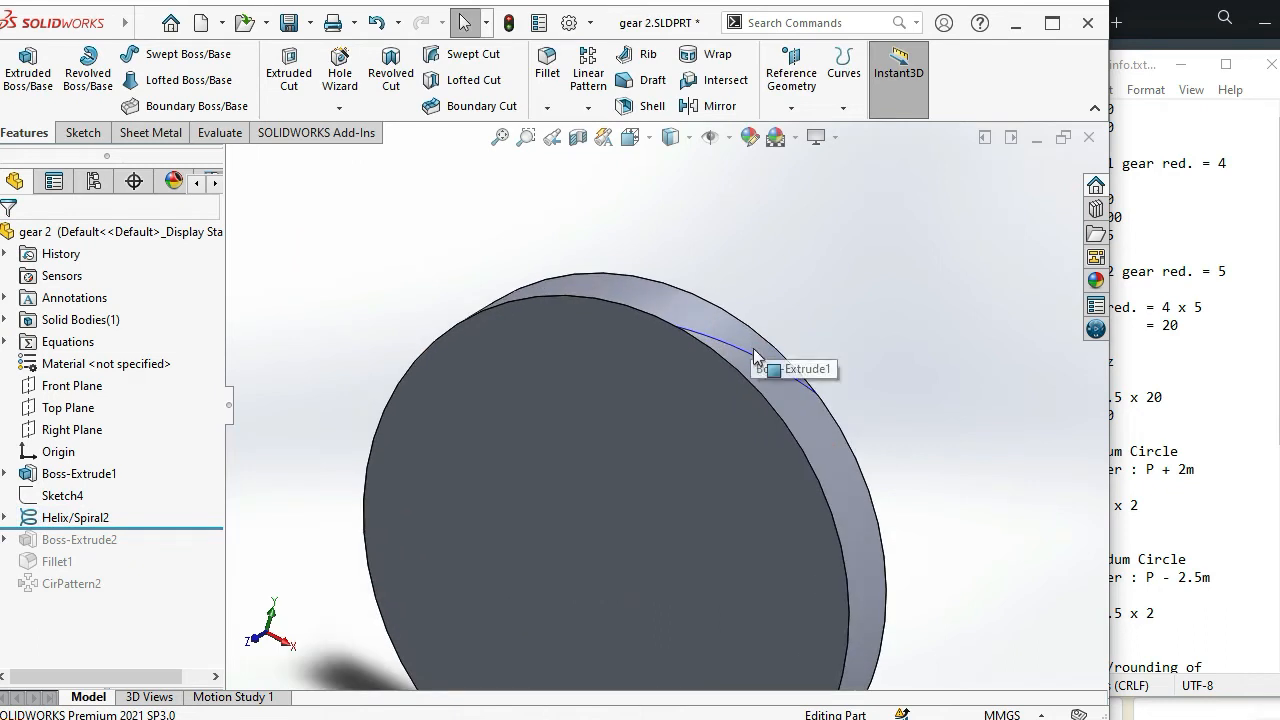
pyautogui.moveTo(757, 503); pyautogui.dragTo(754, 517, button='middle')
pyautogui.click(775, 510)
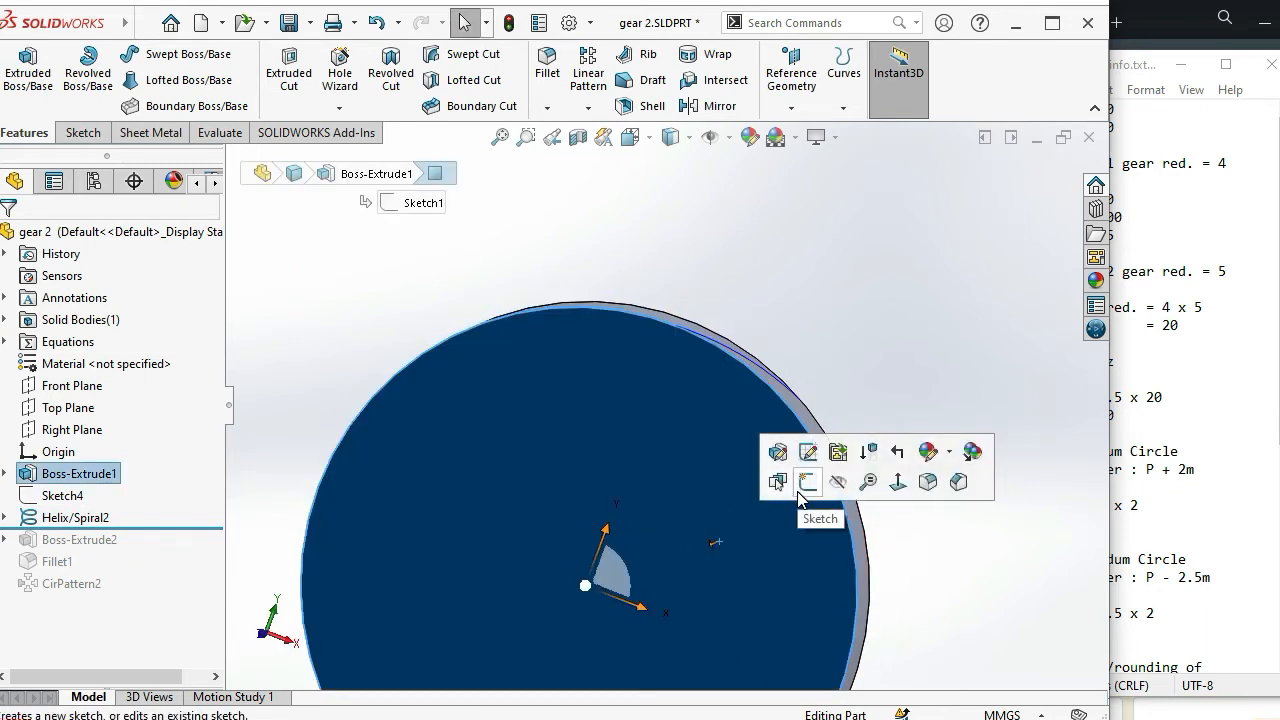
pyautogui.click(810, 481)
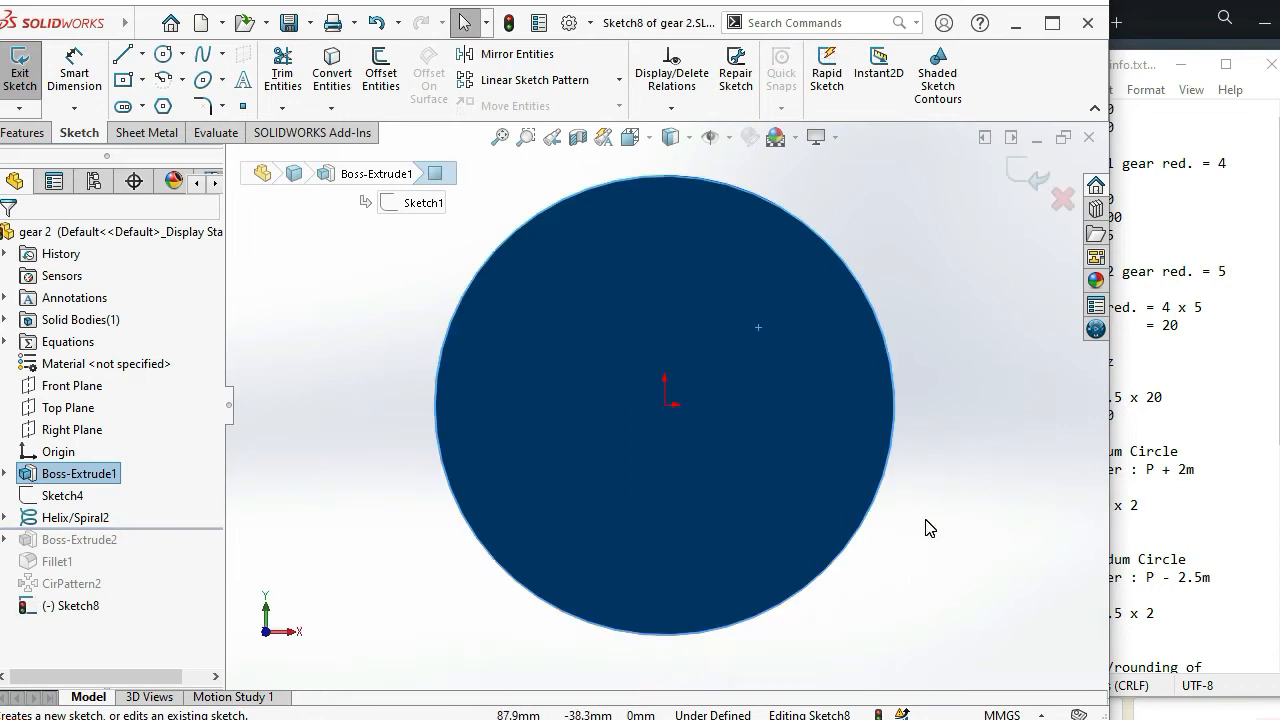
pyautogui.click(928, 527)
# Draw a centre-point arc about the origin along the disc's front edge, from the helix's start point to roughly below its far end
pyautogui.scroll(-4, 780, 250)
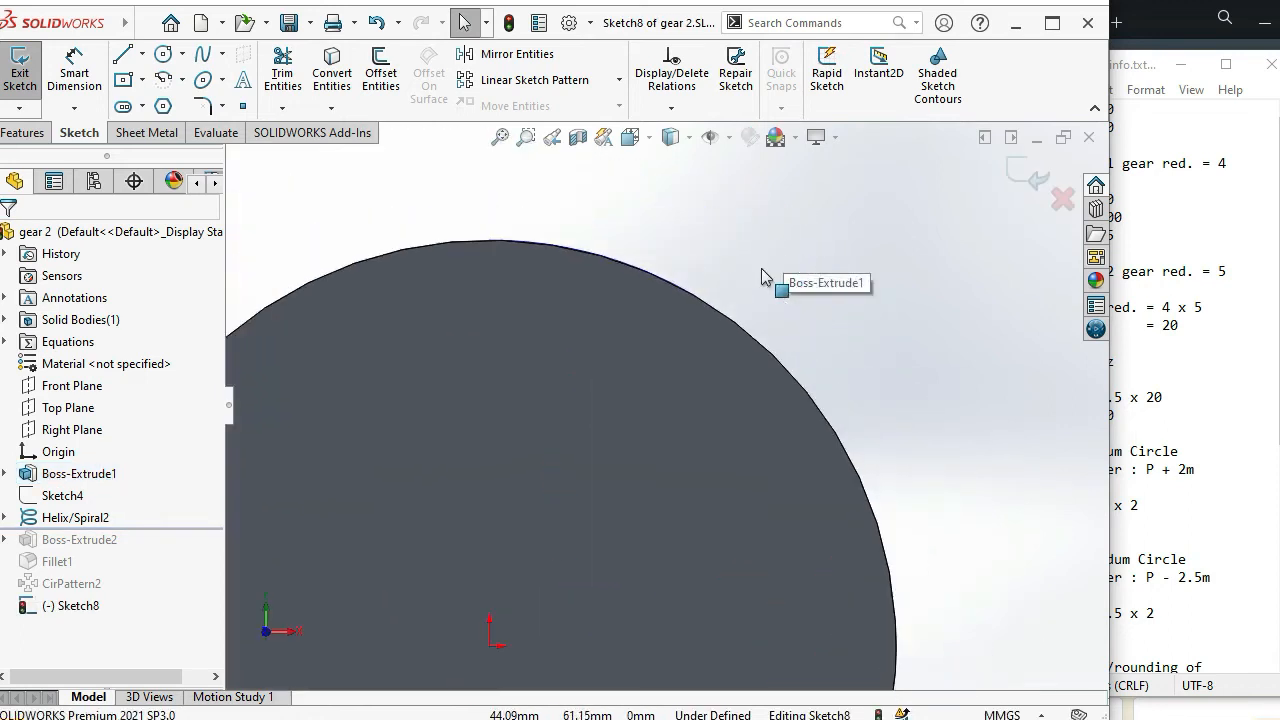
pyautogui.scroll(-3, 735, 315)
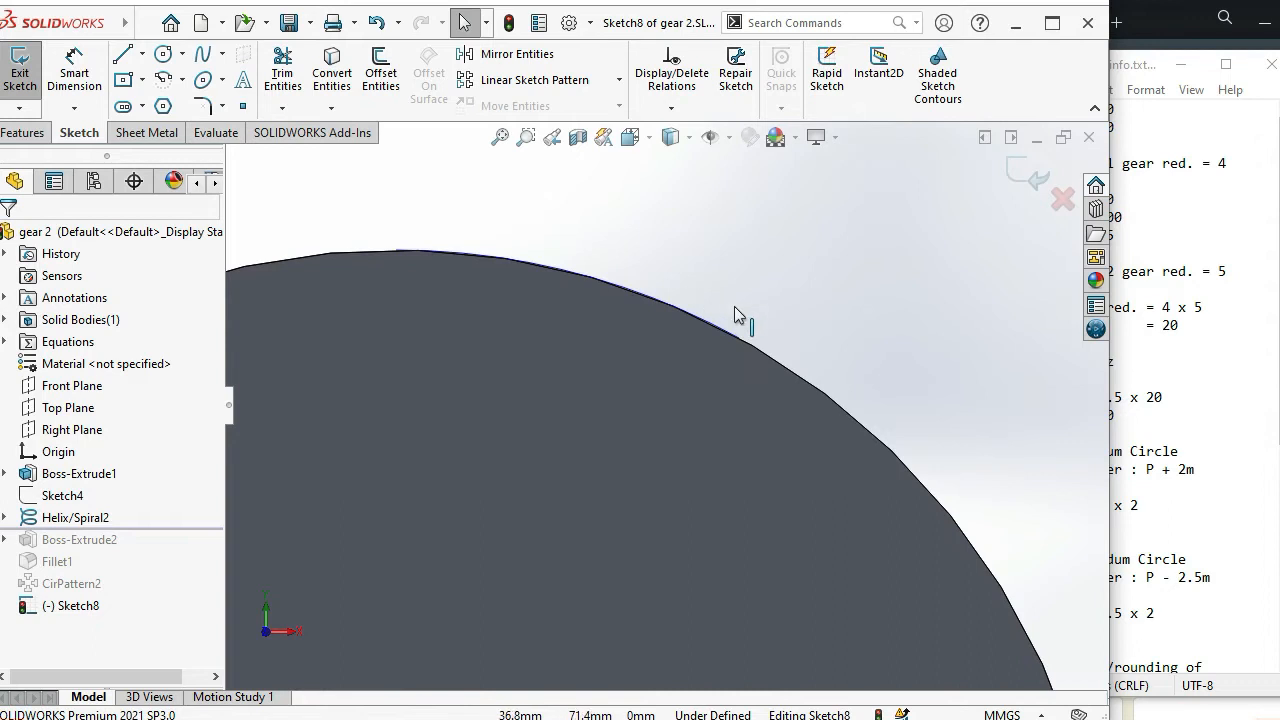
pyautogui.moveTo(808, 358); pyautogui.dragTo(704, 340, button='middle')
pyautogui.scroll(-3, 534, 312)
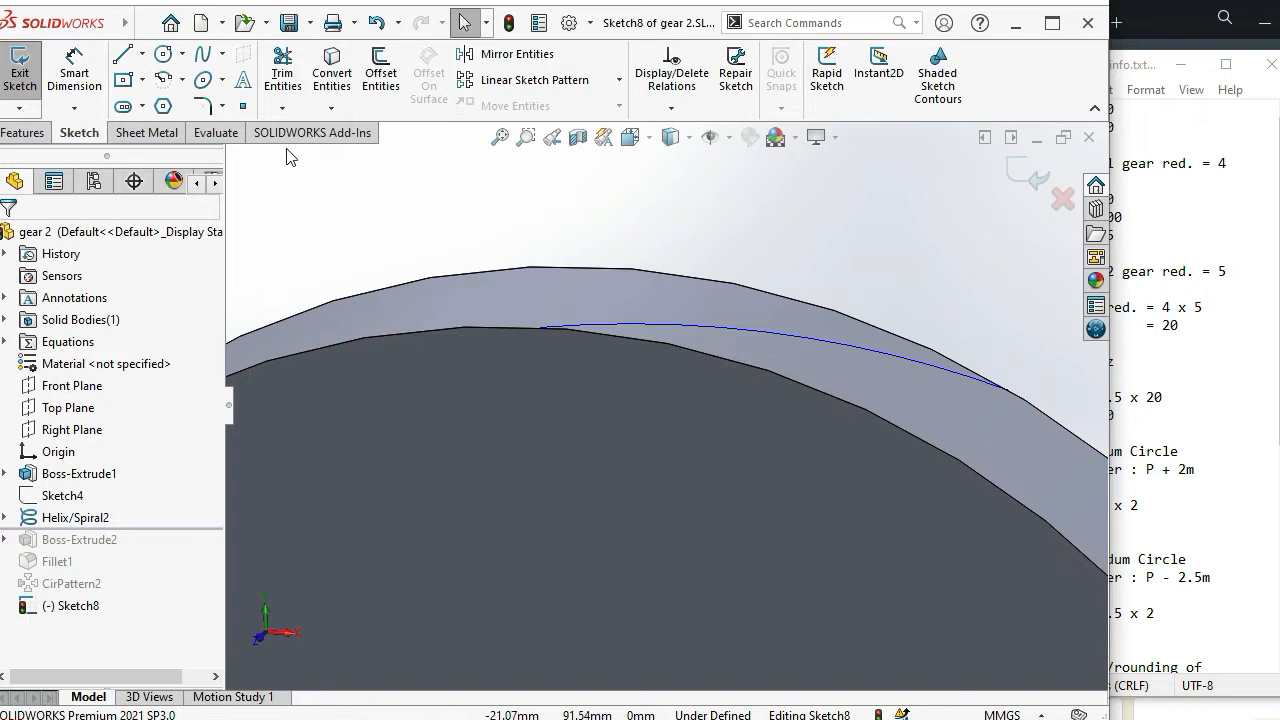
pyautogui.click(120, 56)
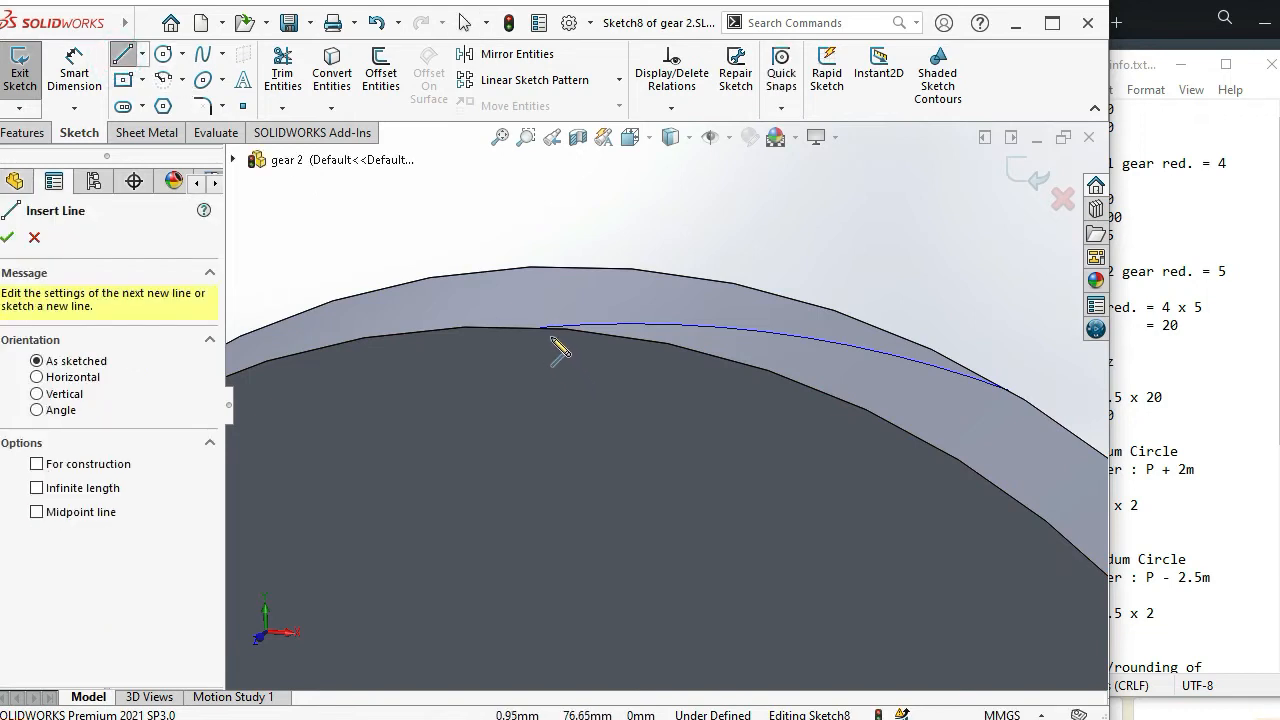
pyautogui.press('Escape')
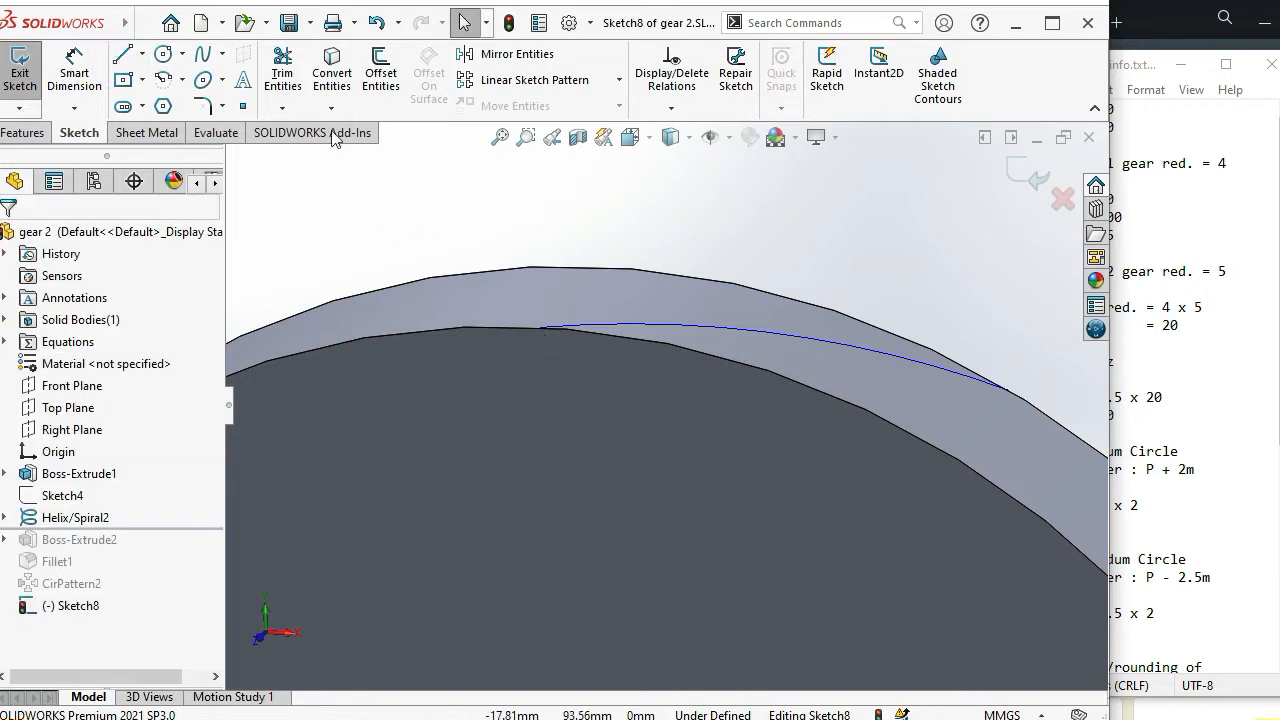
pyautogui.click(163, 80)
pyautogui.scroll(3, 500, 406)
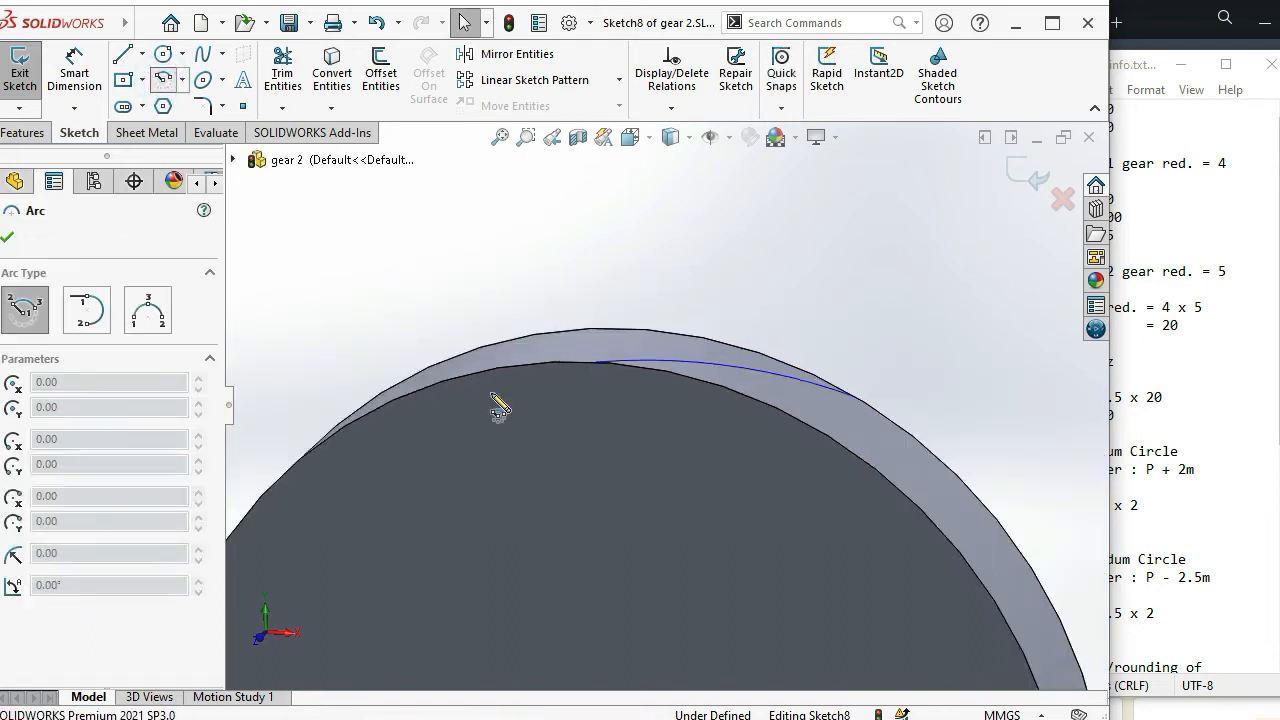
pyautogui.click(638, 608)
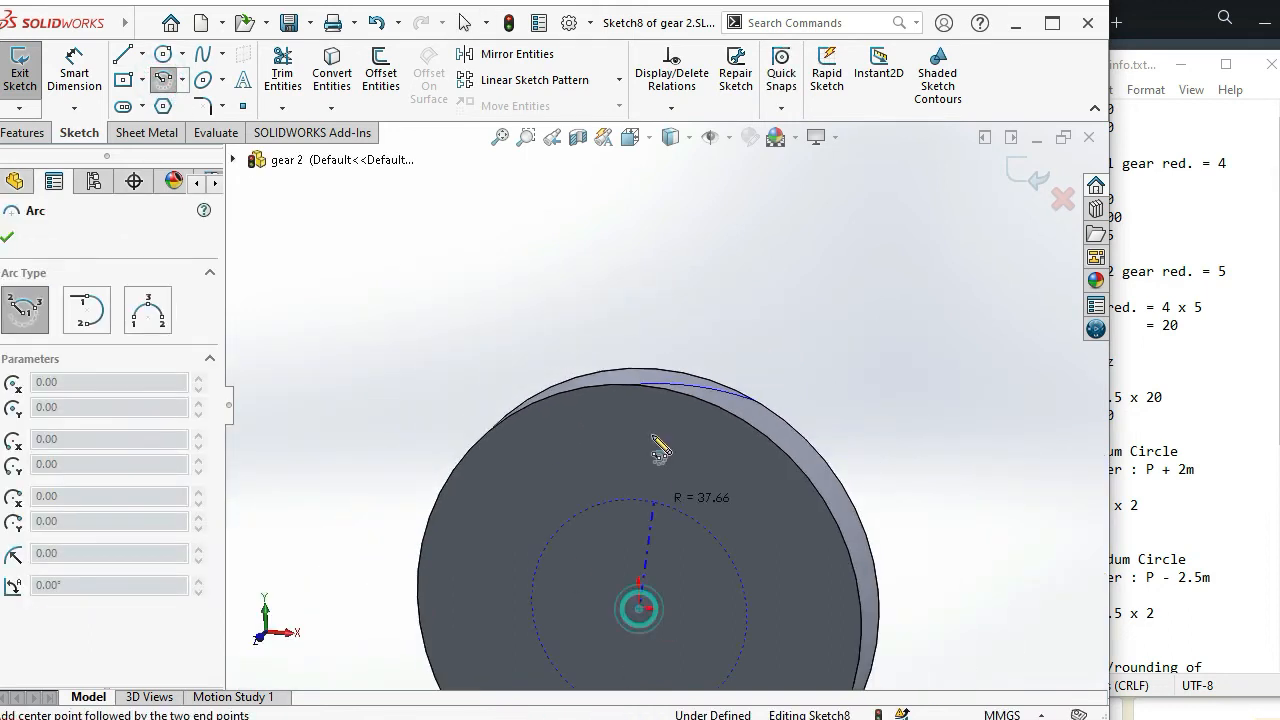
pyautogui.scroll(-4, 660, 410)
pyautogui.click(598, 332)
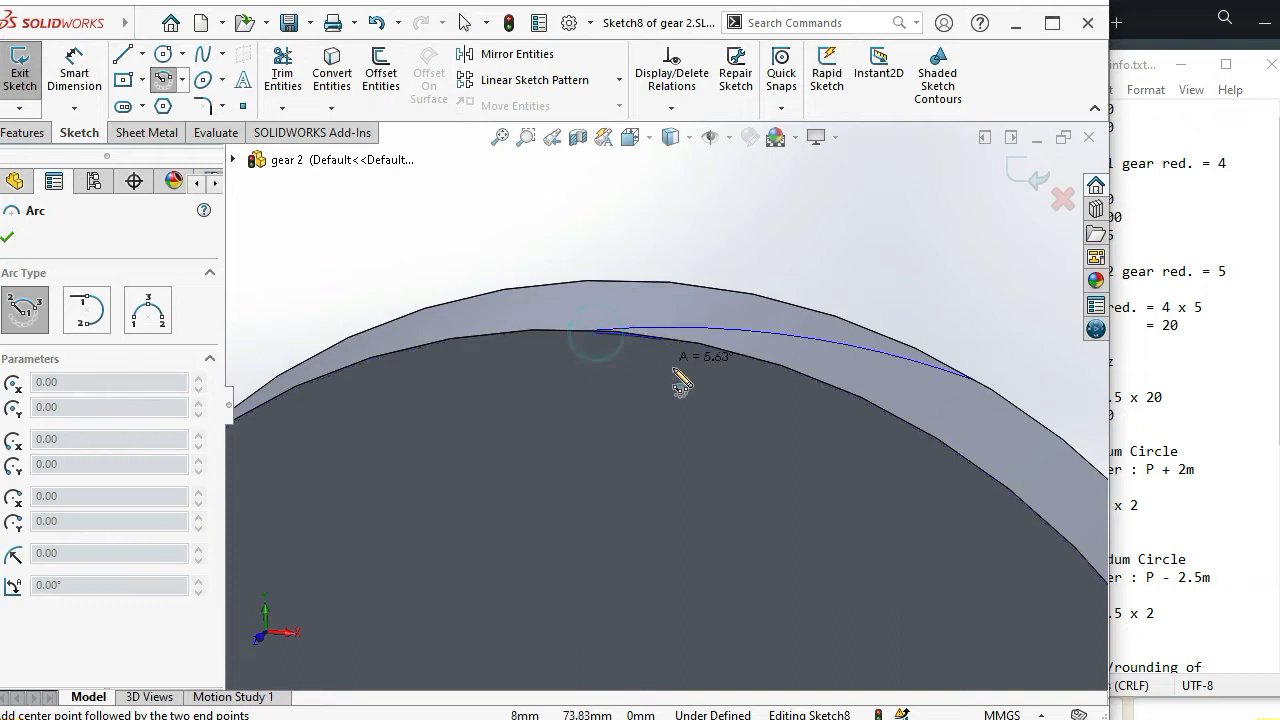
pyautogui.click(932, 438)
pyautogui.press('Escape')
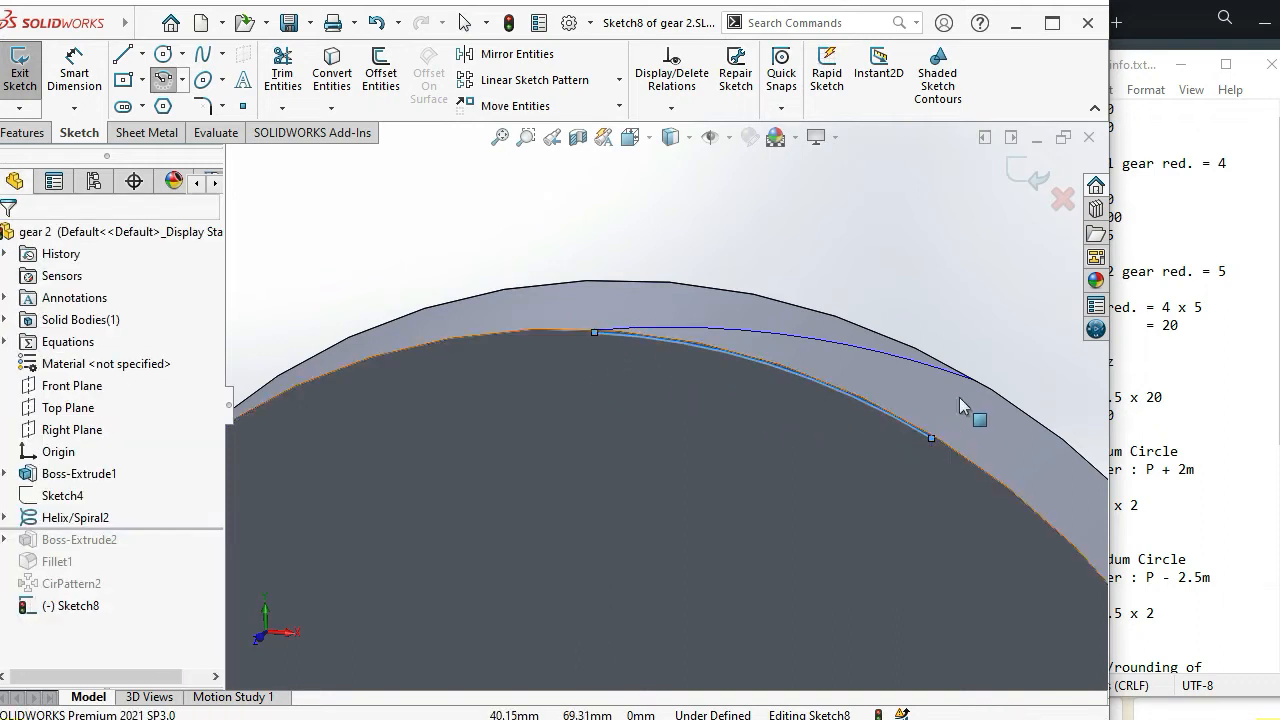
# View the disc edge-on and compare the arc's extent with the slanting helix across the rim
pyautogui.moveTo(984, 356)
pyautogui.mouseDown(button='middle')
pyautogui.moveTo(946, 434)
pyautogui.moveTo(984, 397)
pyautogui.mouseUp(button='middle')
pyautogui.moveTo(1008, 386); pyautogui.dragTo(947, 492)
pyautogui.press('space')
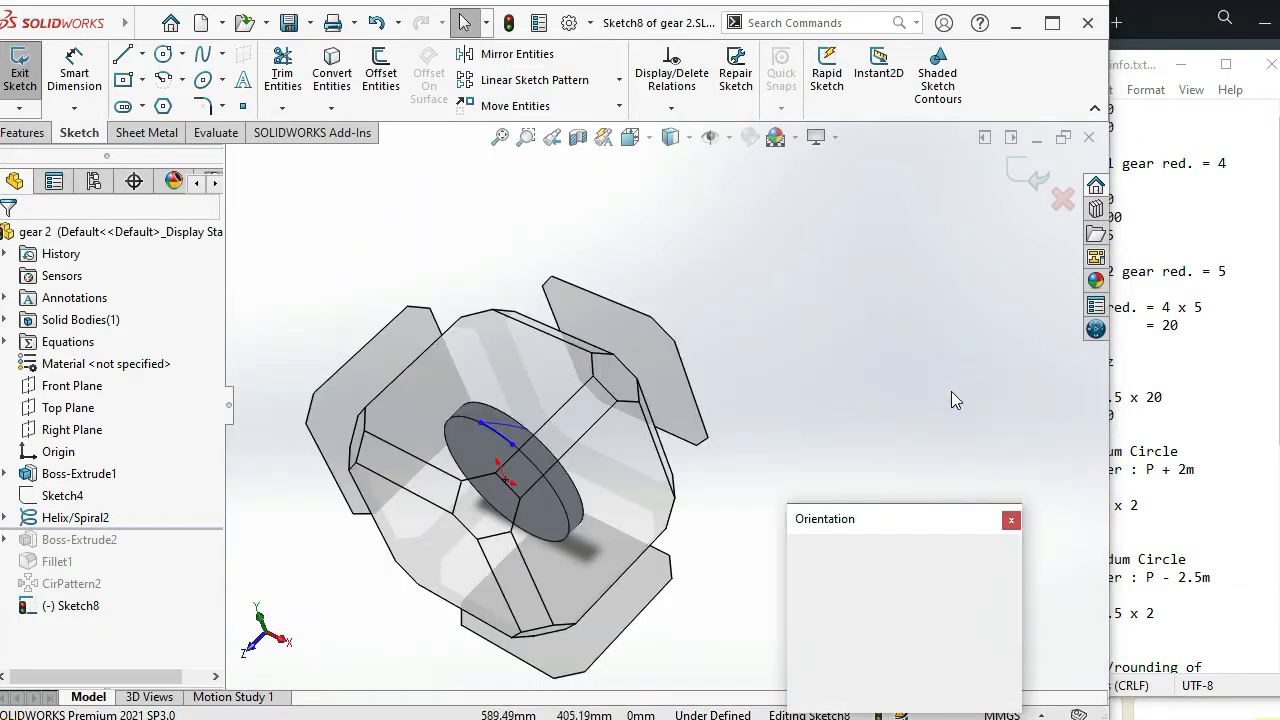
pyautogui.click(498, 373)
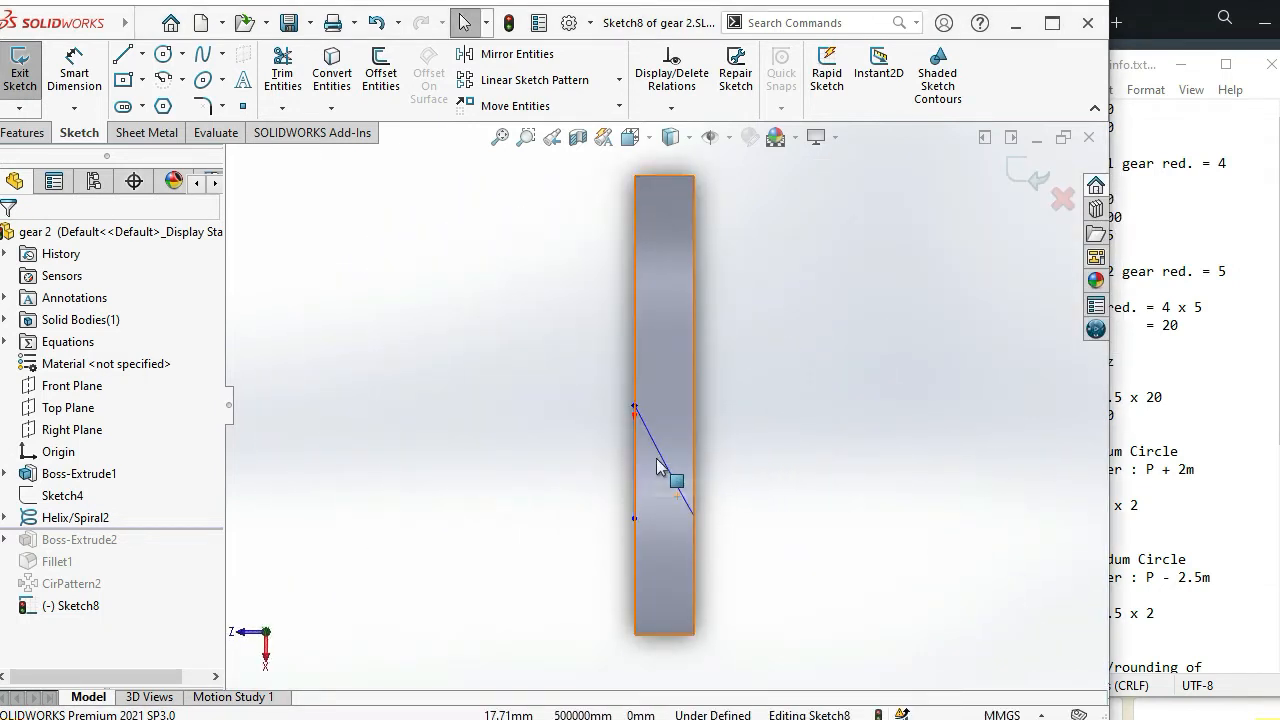
pyautogui.scroll(-4, 666, 458)
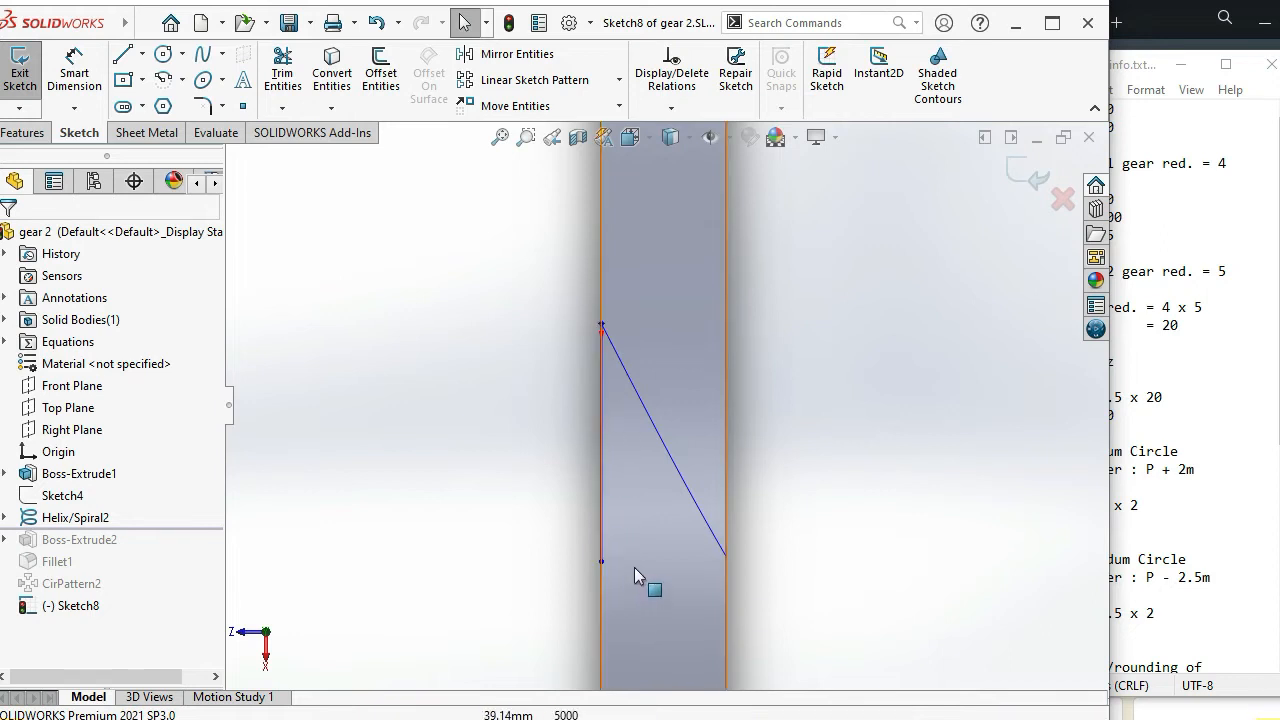
pyautogui.click(673, 358)
pyautogui.click(811, 451)
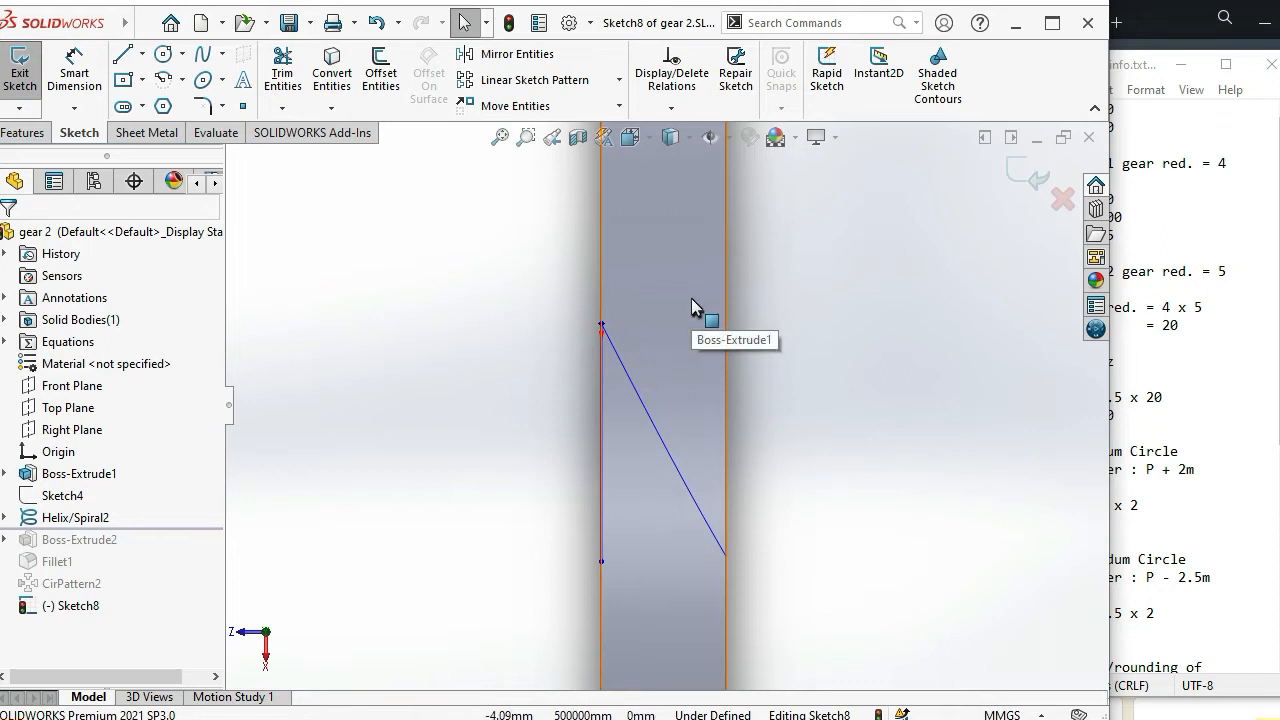
pyautogui.scroll(2, 660, 400)
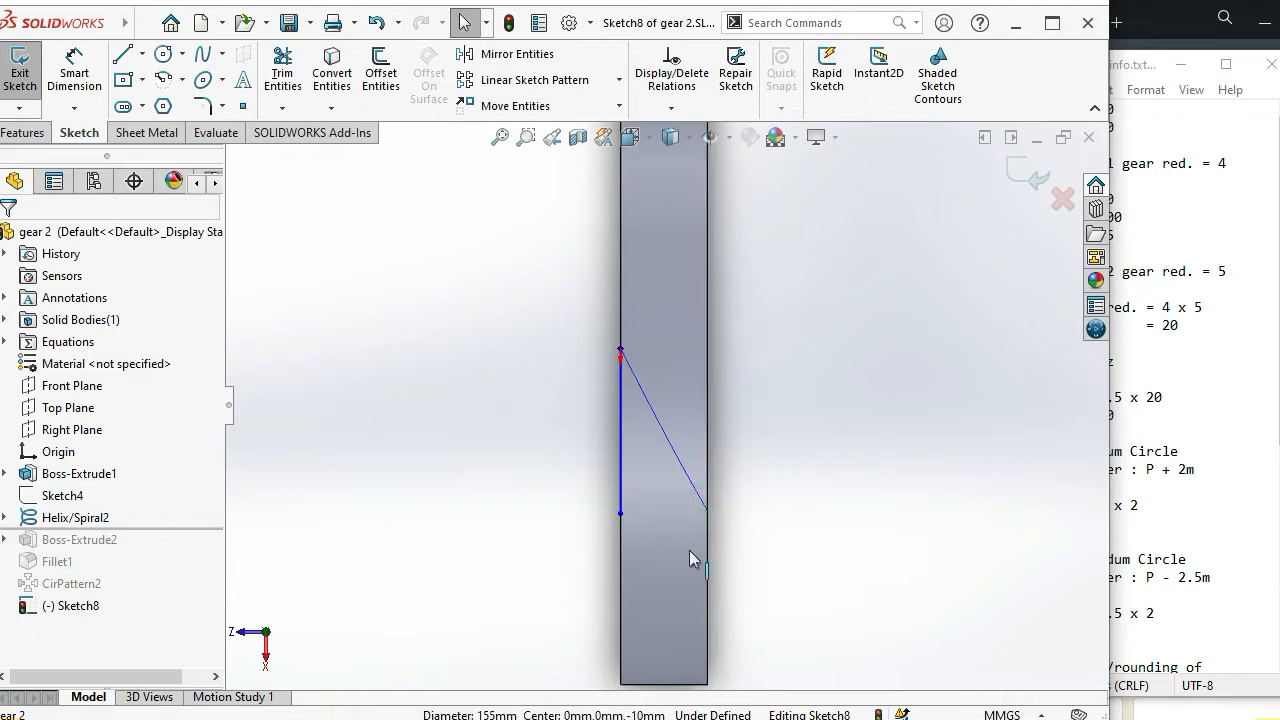
# Inspect the properties of the arc on the disc's front edge
pyautogui.click(618, 514)
pyautogui.click(820, 510)
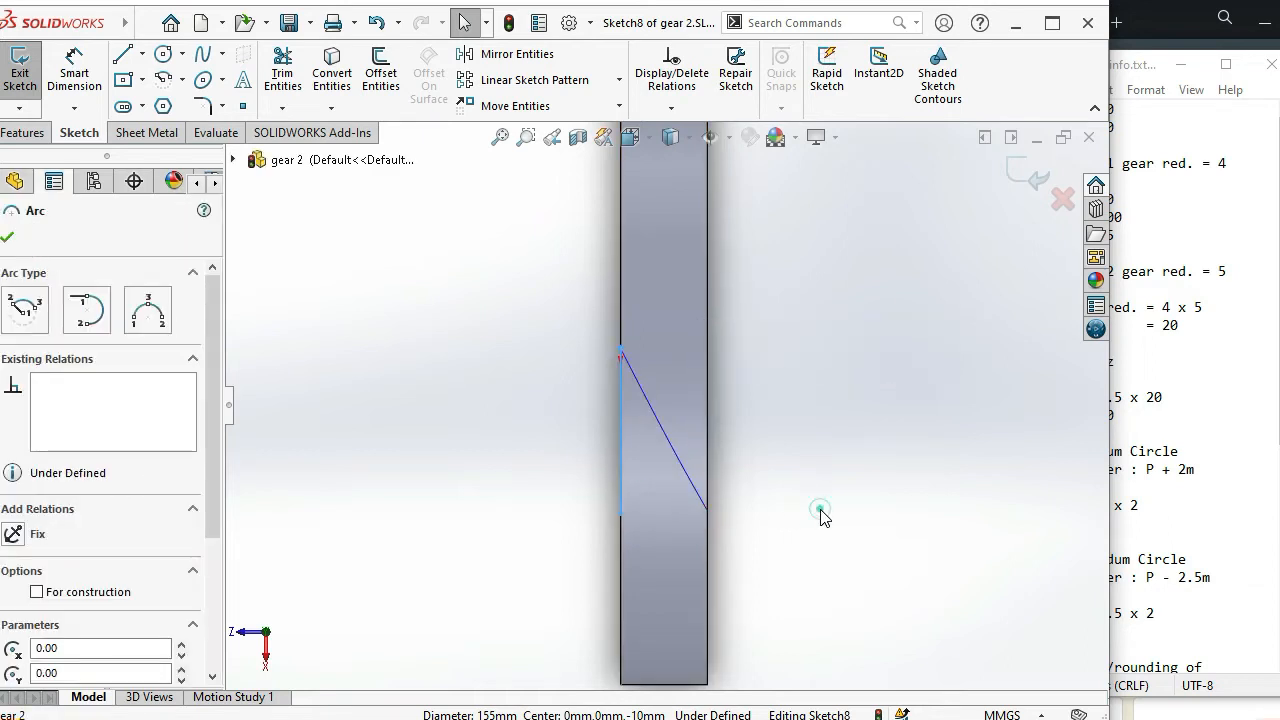
pyautogui.click(677, 465)
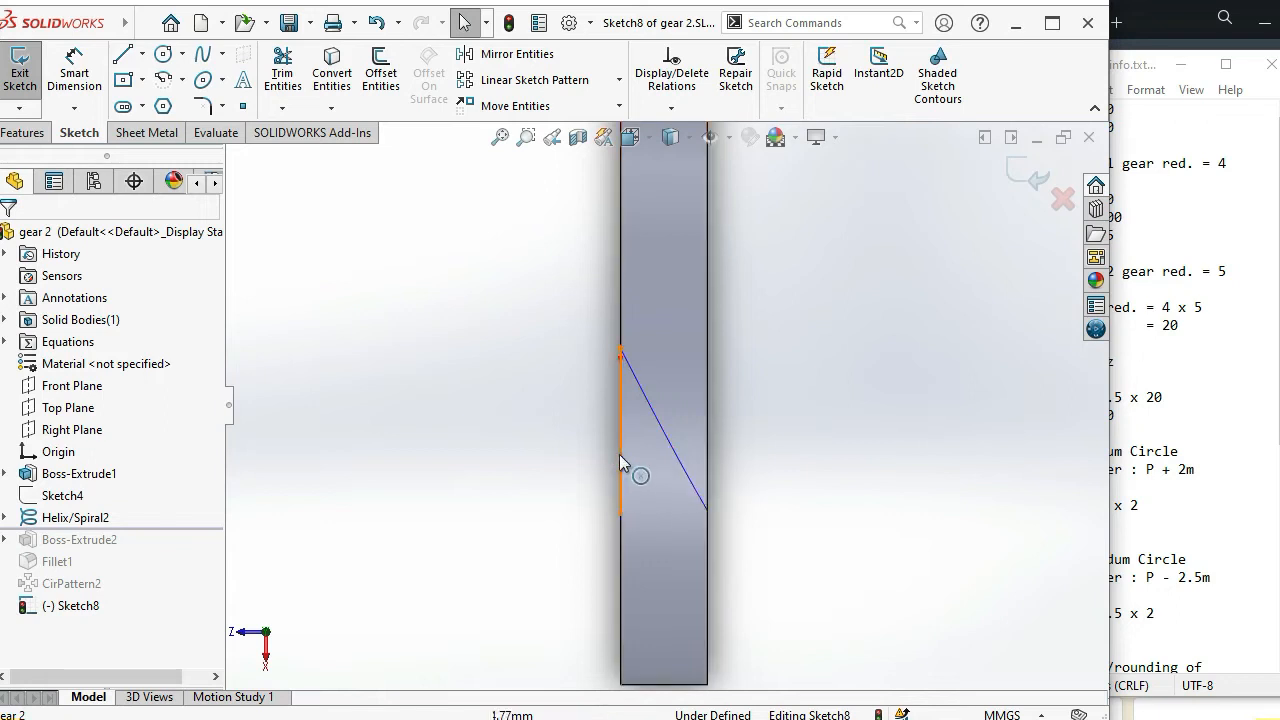
# Close the arc sketch and start a new sketch on the disc's flat front face
pyautogui.click(707, 513)
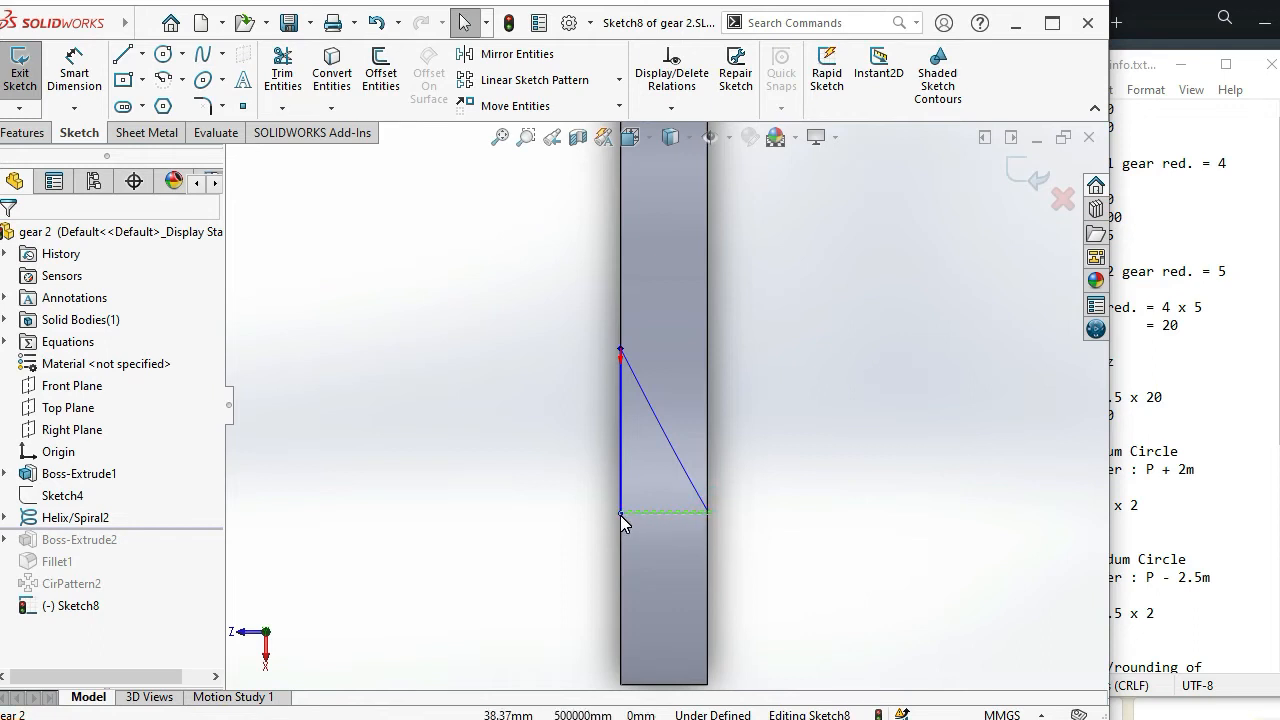
pyautogui.click(838, 478)
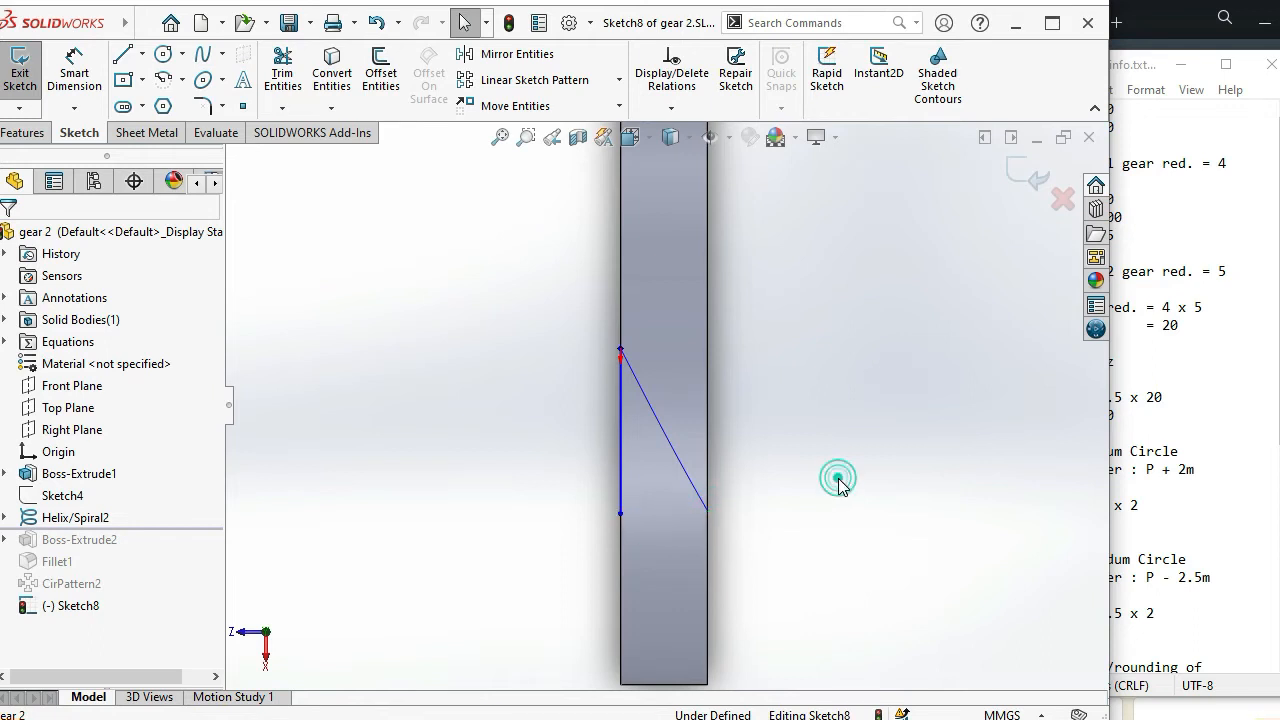
pyautogui.click(1012, 170)
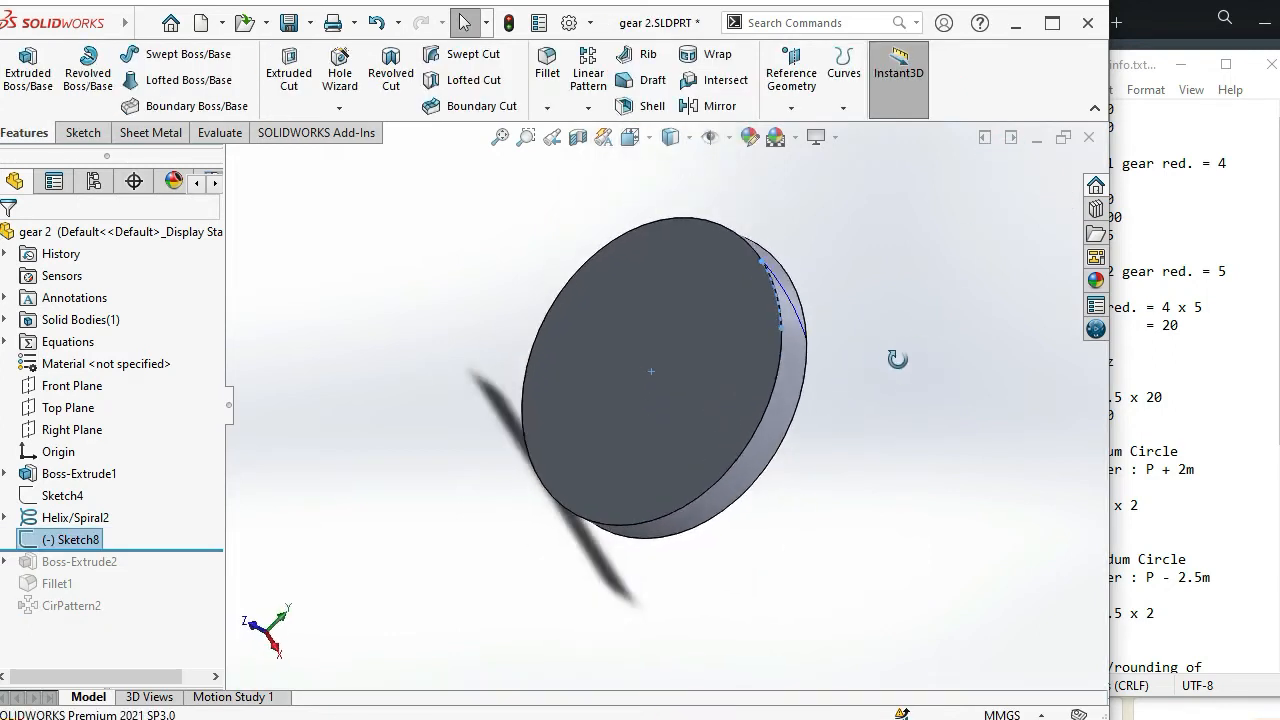
pyautogui.click(729, 432)
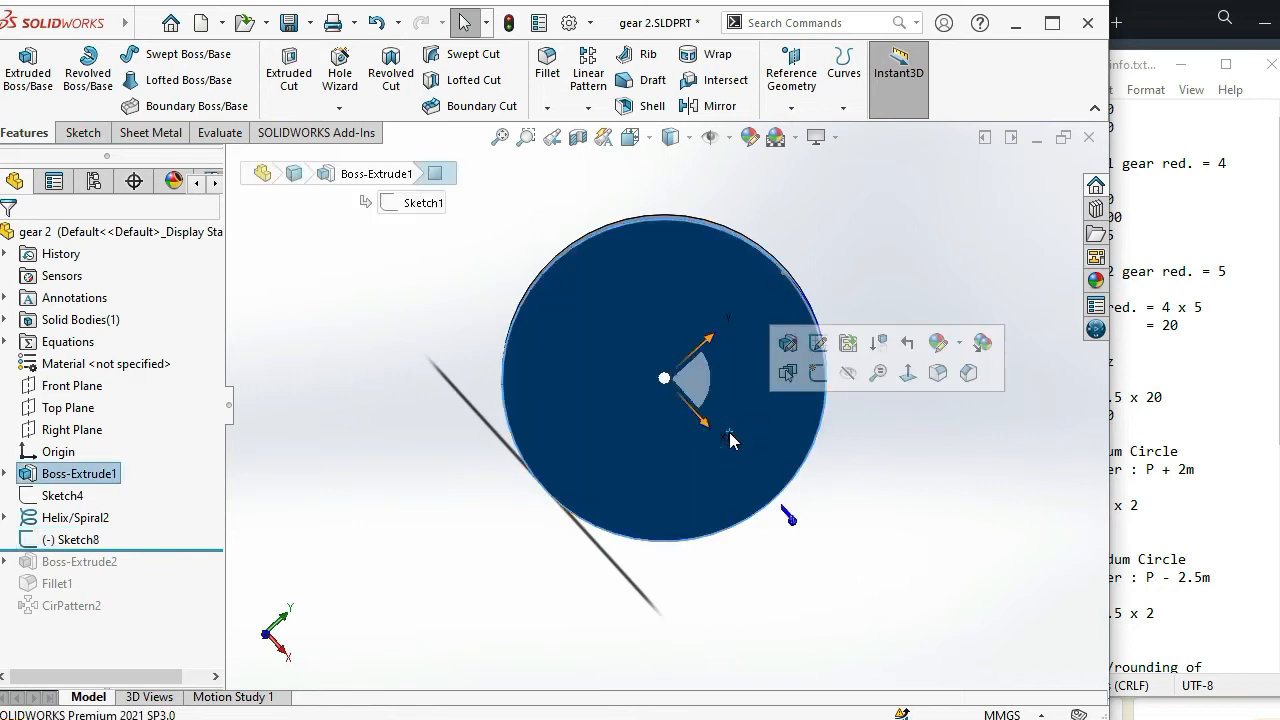
pyautogui.click(815, 378)
pyautogui.scroll(3, 877, 428)
pyautogui.click(858, 433)
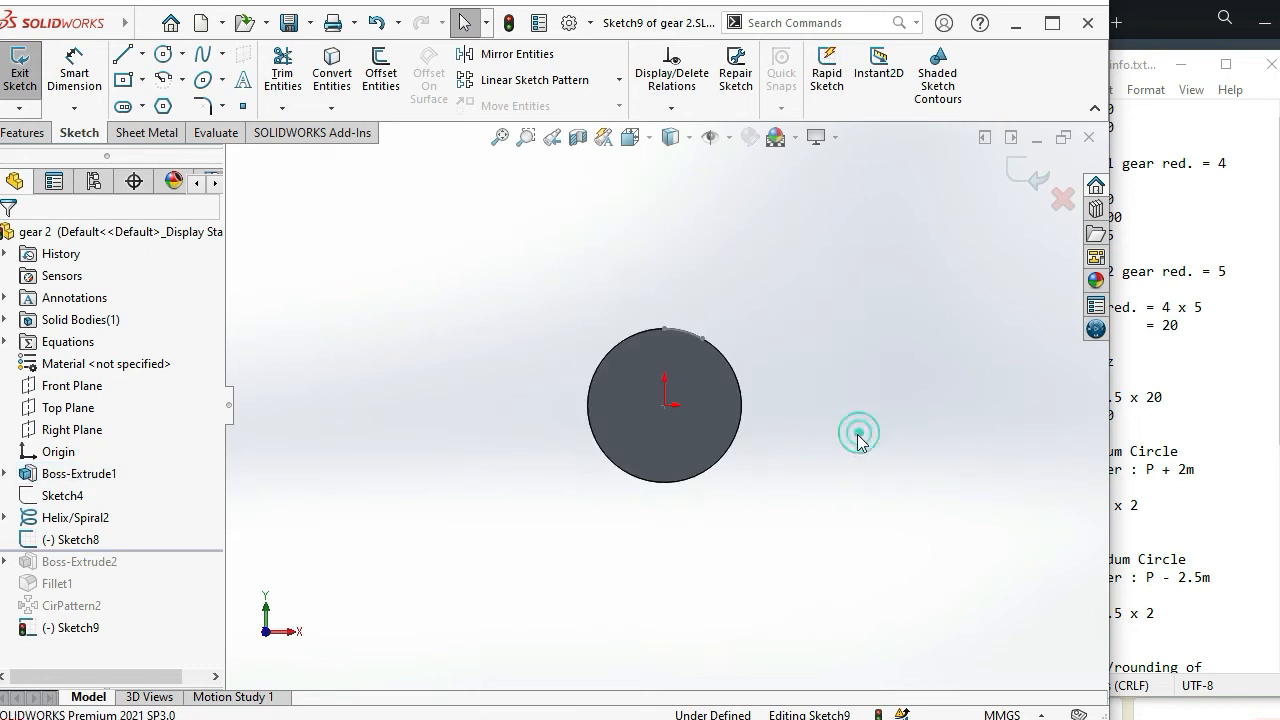
# Draw a right triangle beside the disc with a horizontal base, a slanted side and a vertical side about 77 mm high
pyautogui.click(128, 62)
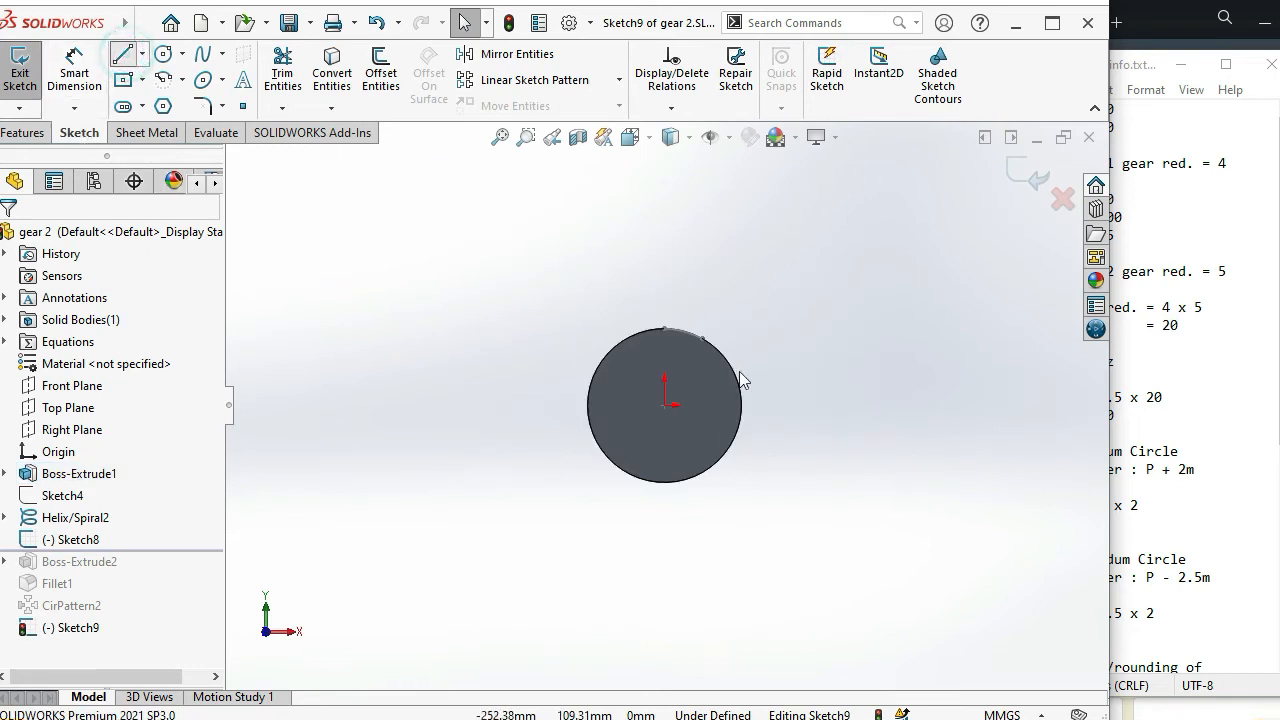
pyautogui.click(852, 432)
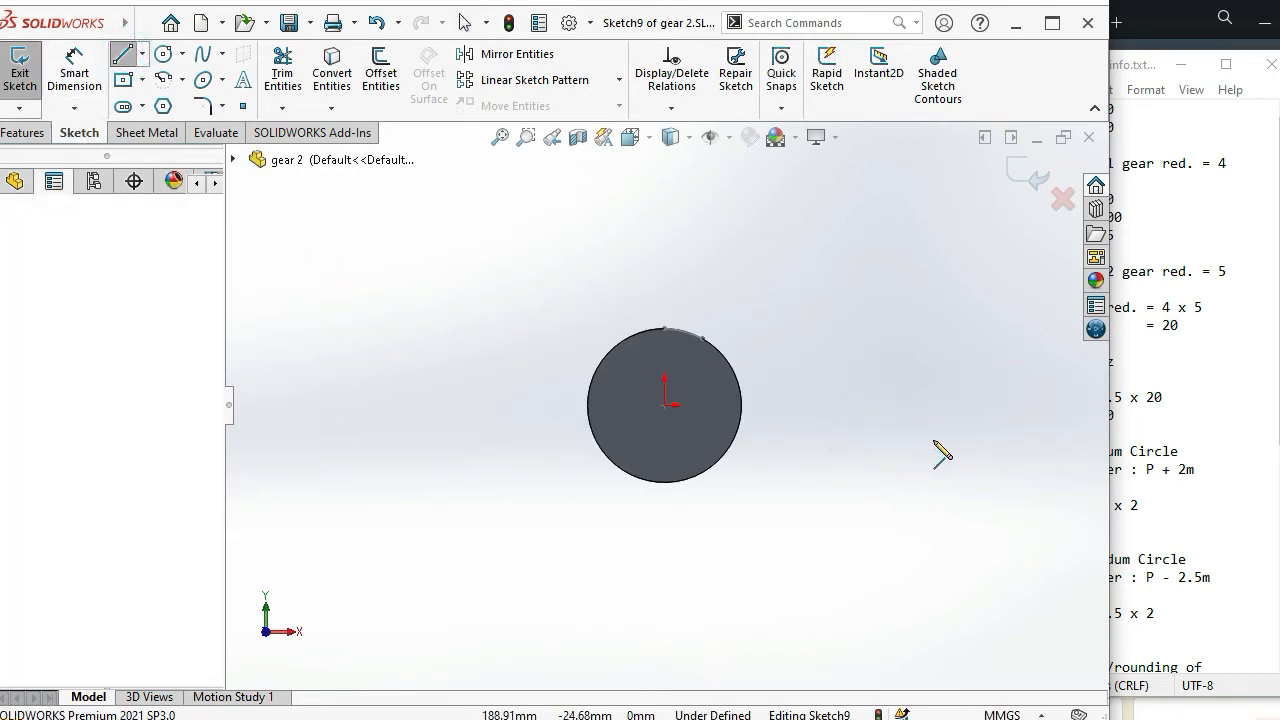
pyautogui.click(993, 429)
pyautogui.press('Escape')
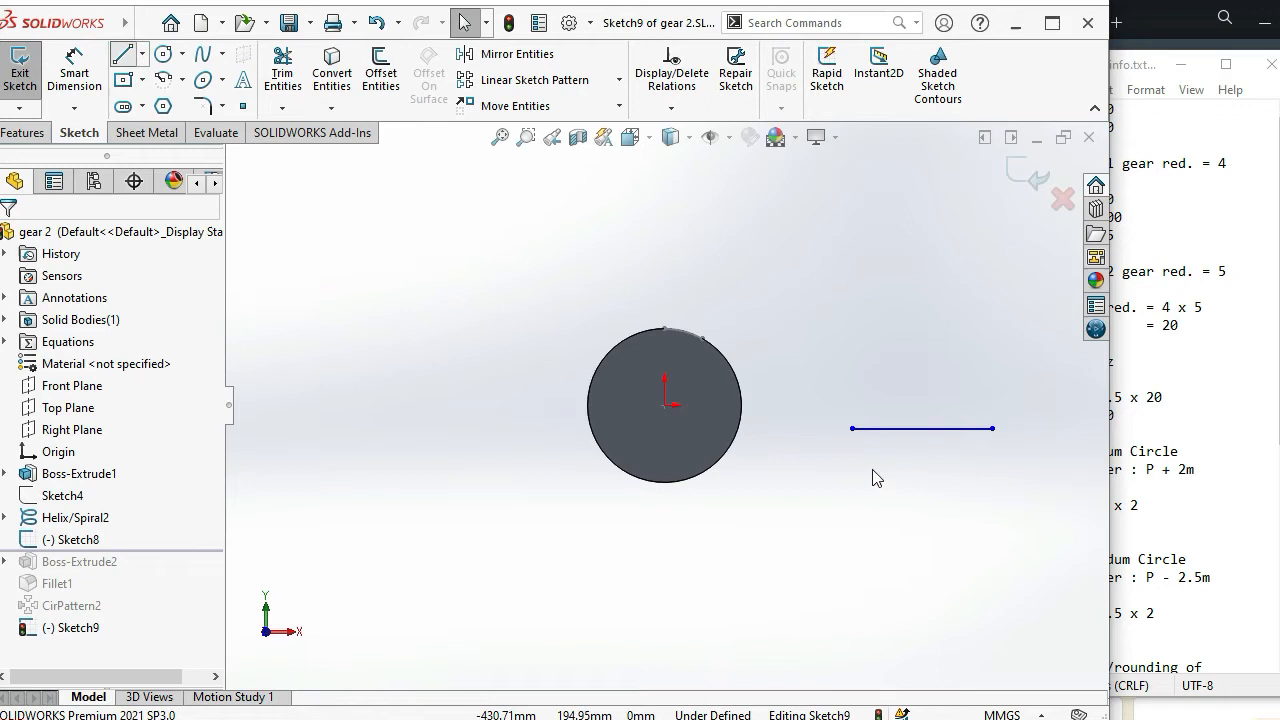
pyautogui.press('Return')
pyautogui.click(853, 429)
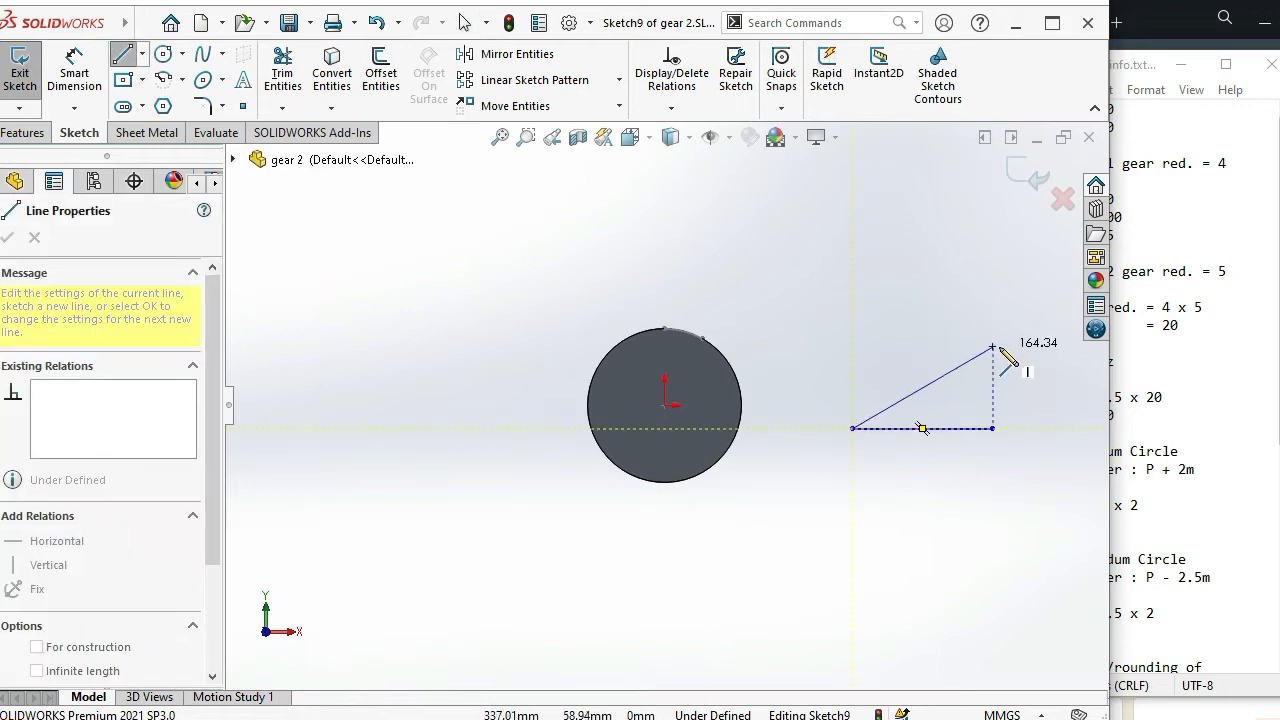
pyautogui.click(992, 428)
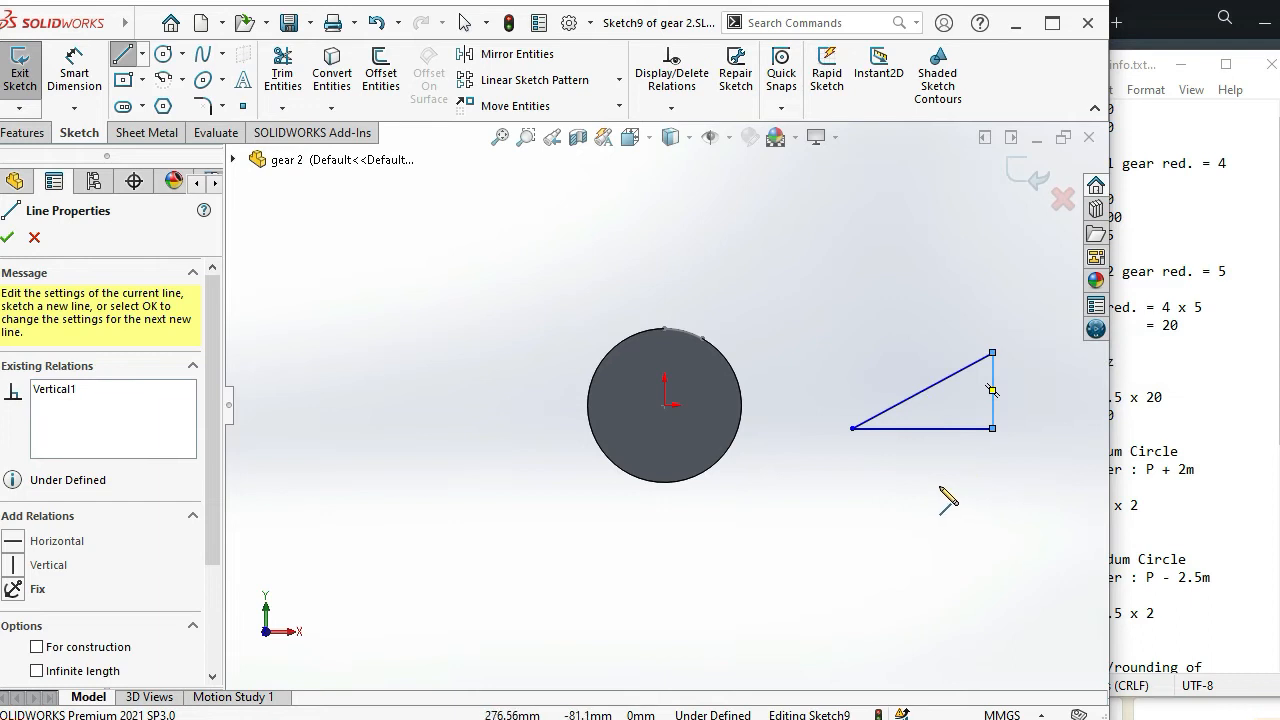
pyautogui.press('Escape')
pyautogui.press('Escape')
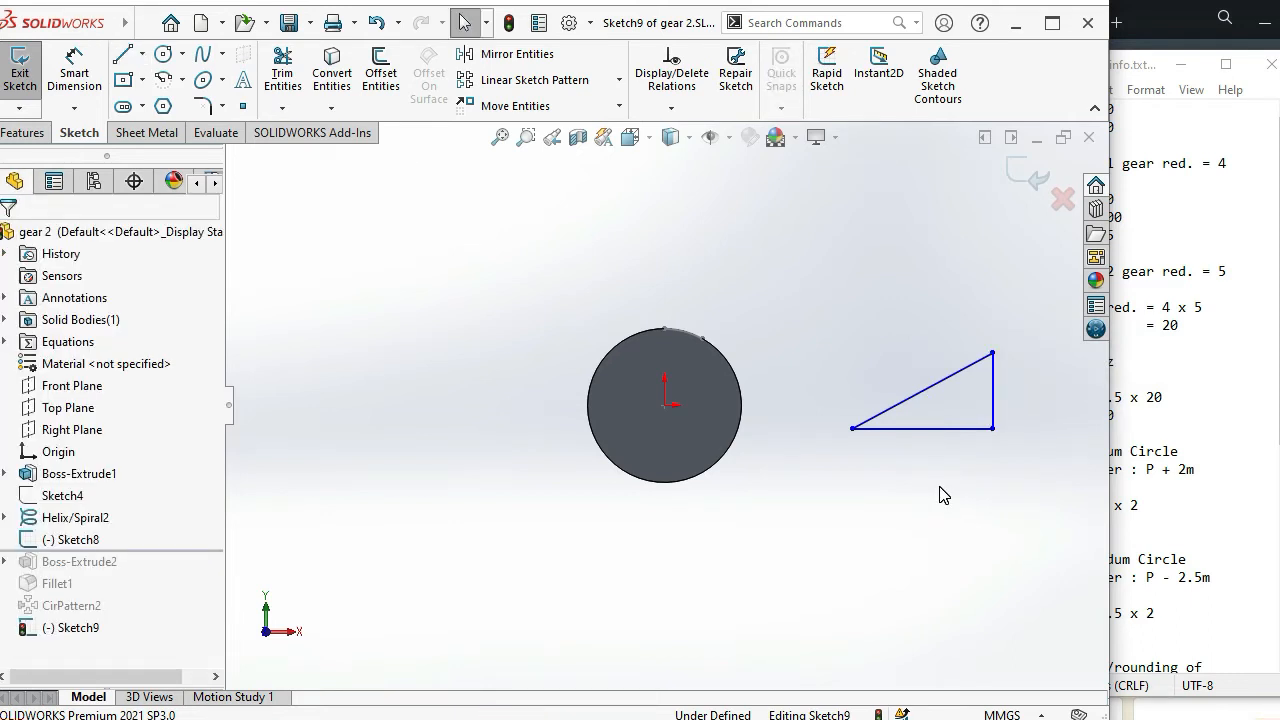
# Dimension the triangle's vertical side and set it to 10 mm
pyautogui.moveTo(771, 477); pyautogui.dragTo(715, 462, button='middle')
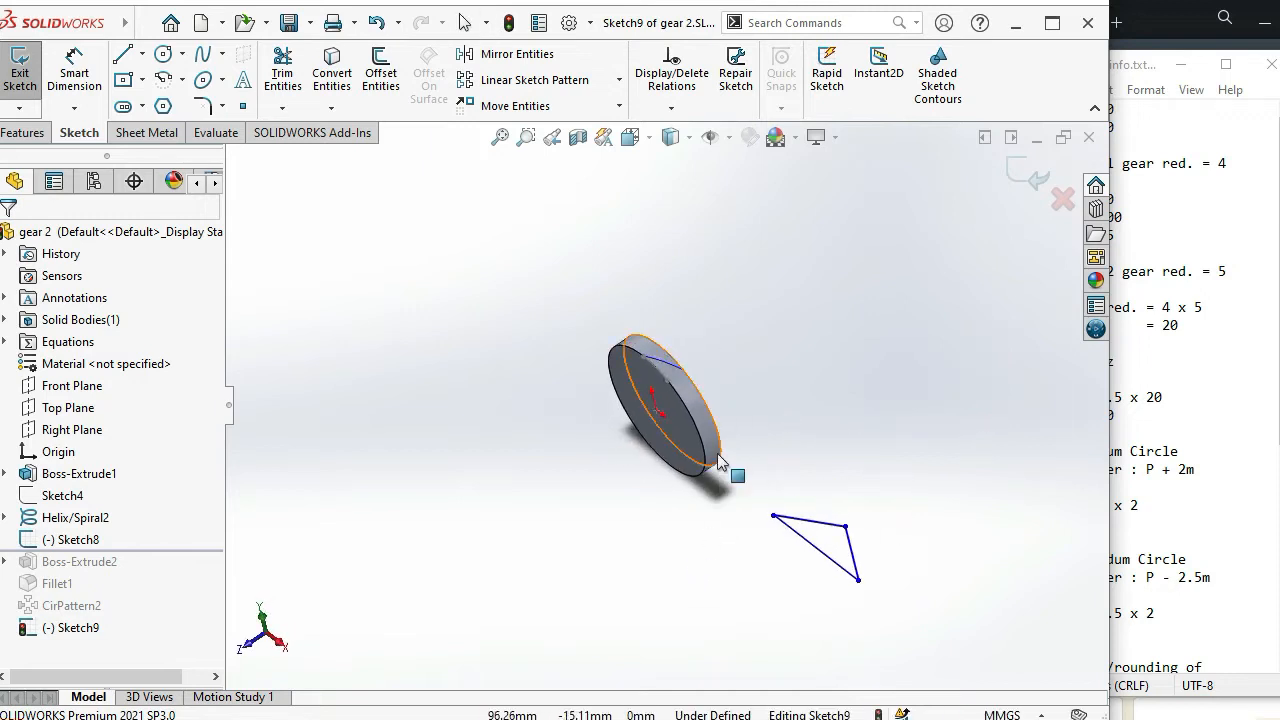
pyautogui.click(708, 440)
pyautogui.click(789, 431)
pyautogui.moveTo(787, 478); pyautogui.dragTo(871, 491, button='middle')
pyautogui.press('space')
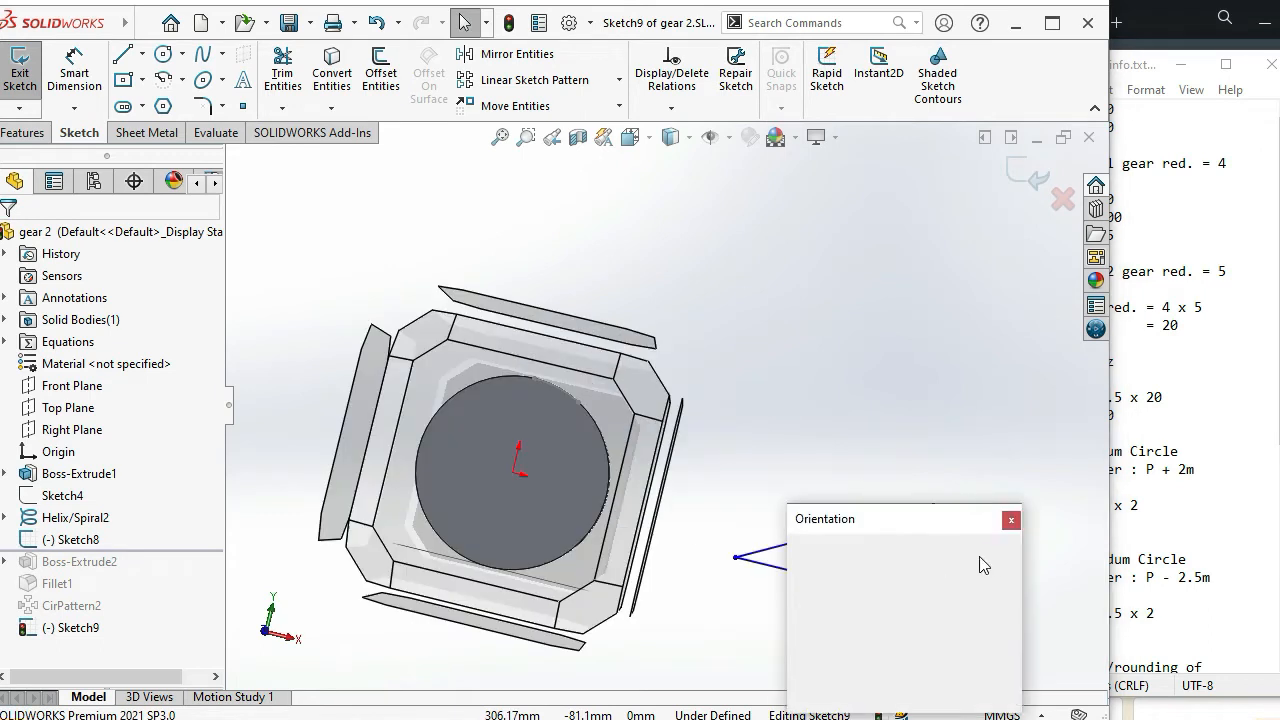
pyautogui.click(1015, 639)
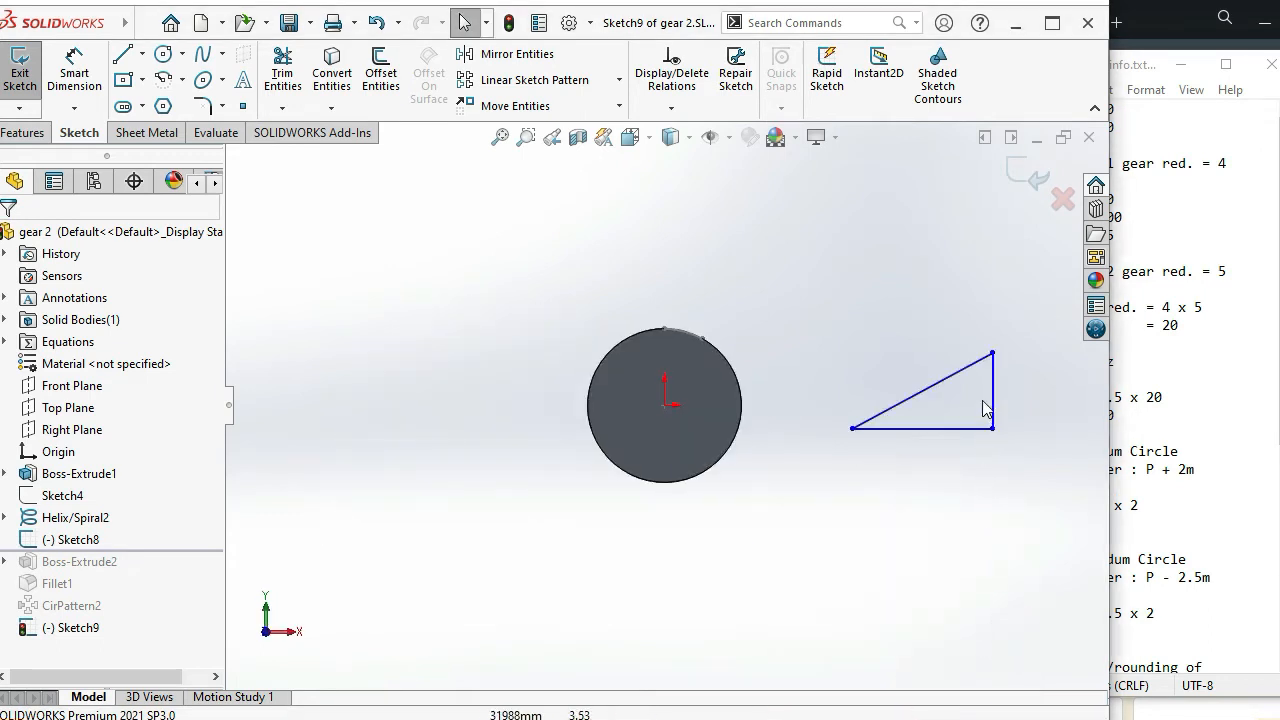
pyautogui.scroll(-5, 1000, 364)
pyautogui.click(74, 72)
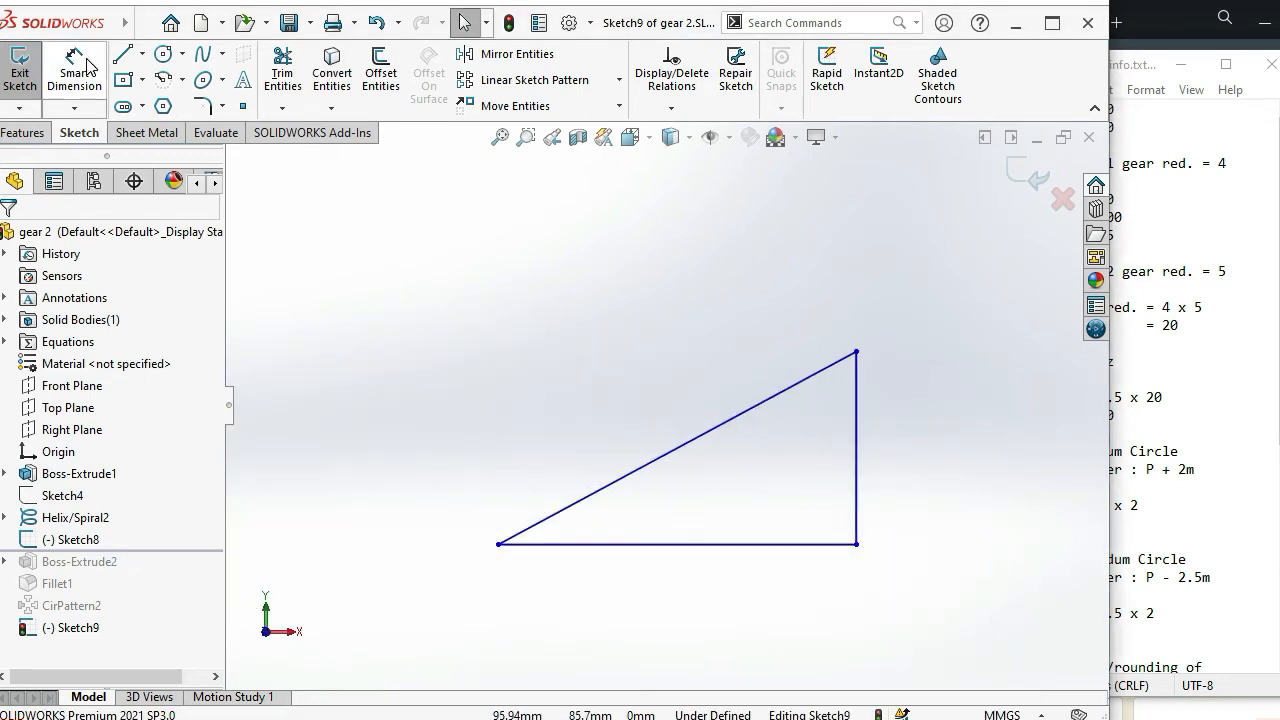
pyautogui.click(857, 468)
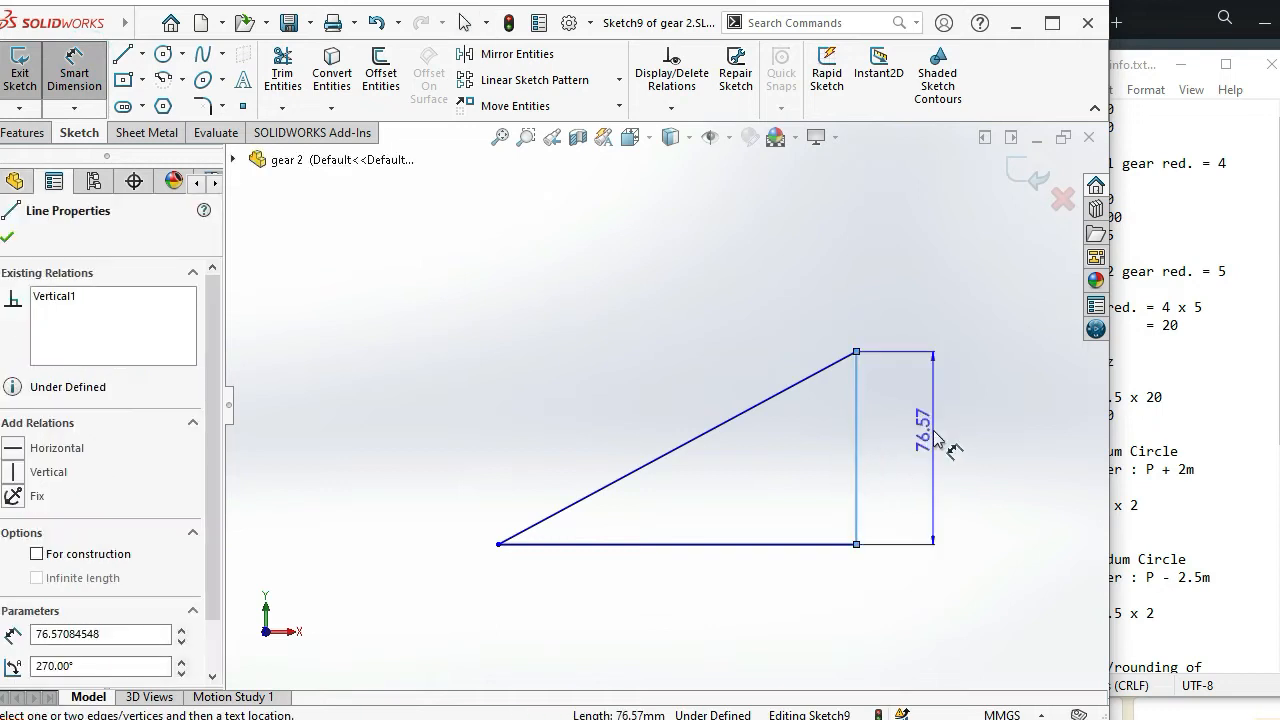
pyautogui.click(938, 438)
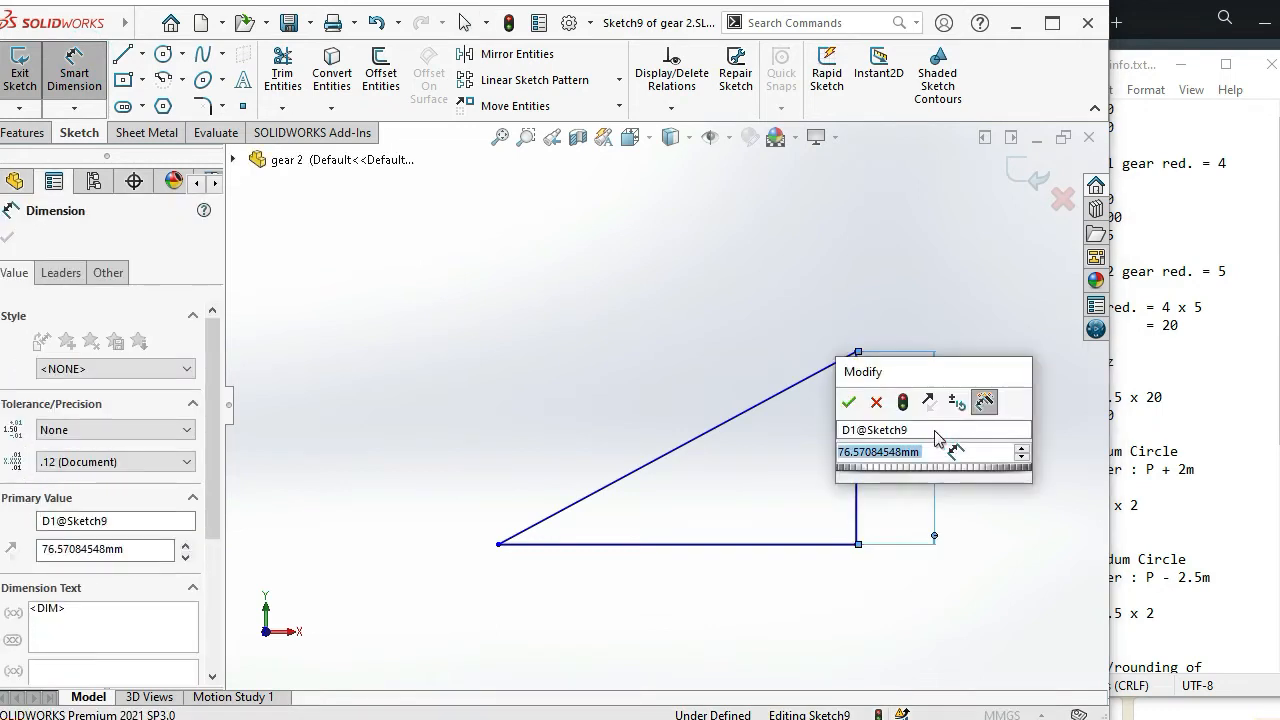
pyautogui.write('10')
pyautogui.press('Return')
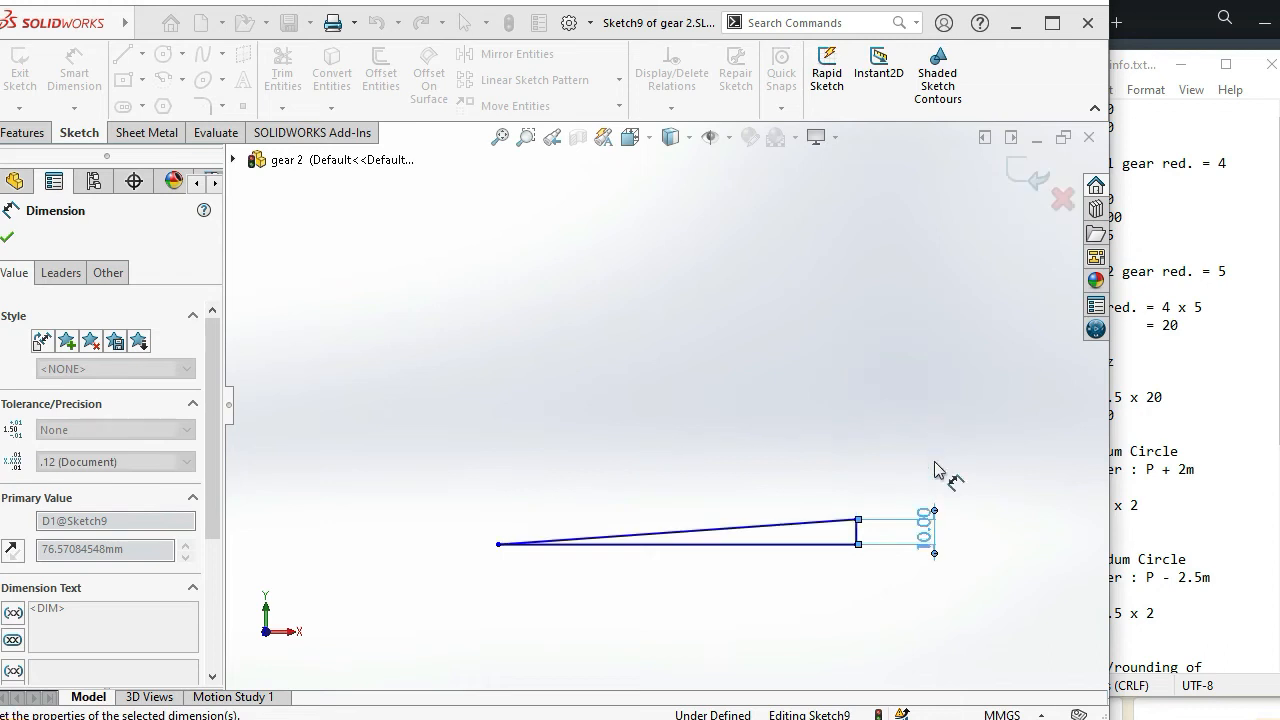
pyautogui.click(861, 606)
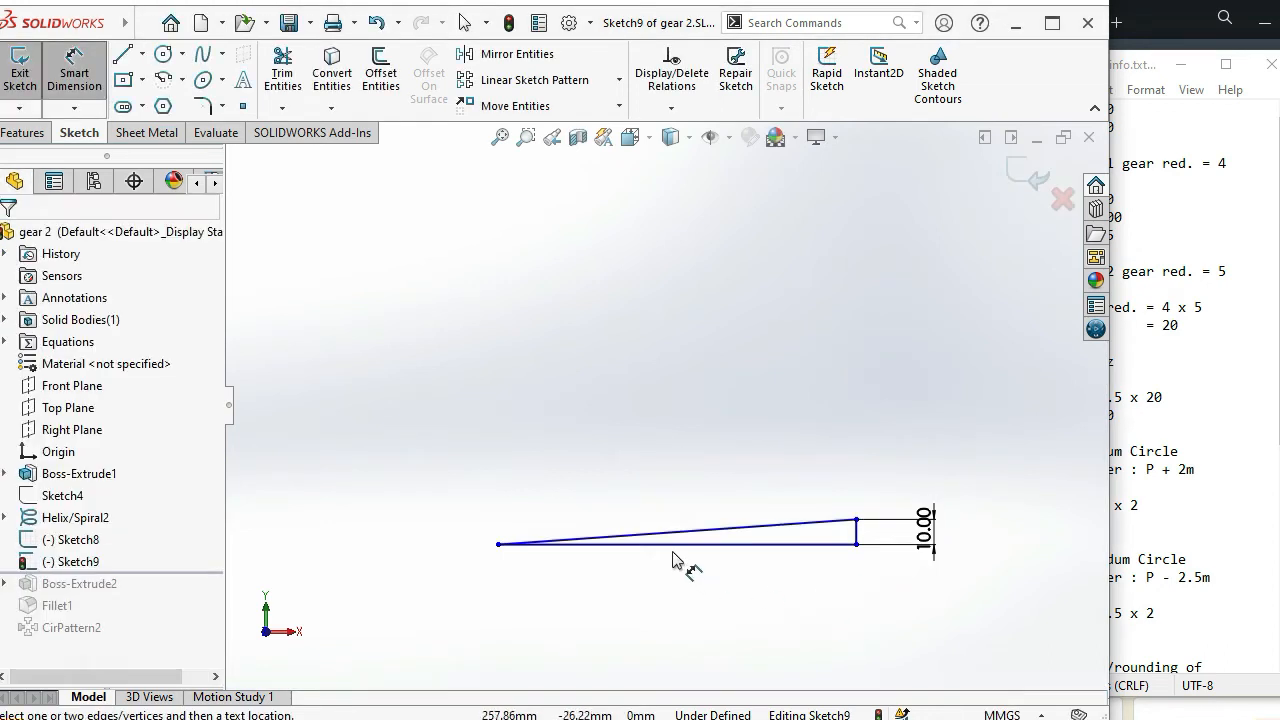
# Dimension the angle between the triangle's base and slanted side and set it to 21°
pyautogui.scroll(-3, 638, 546)
pyautogui.click(677, 520)
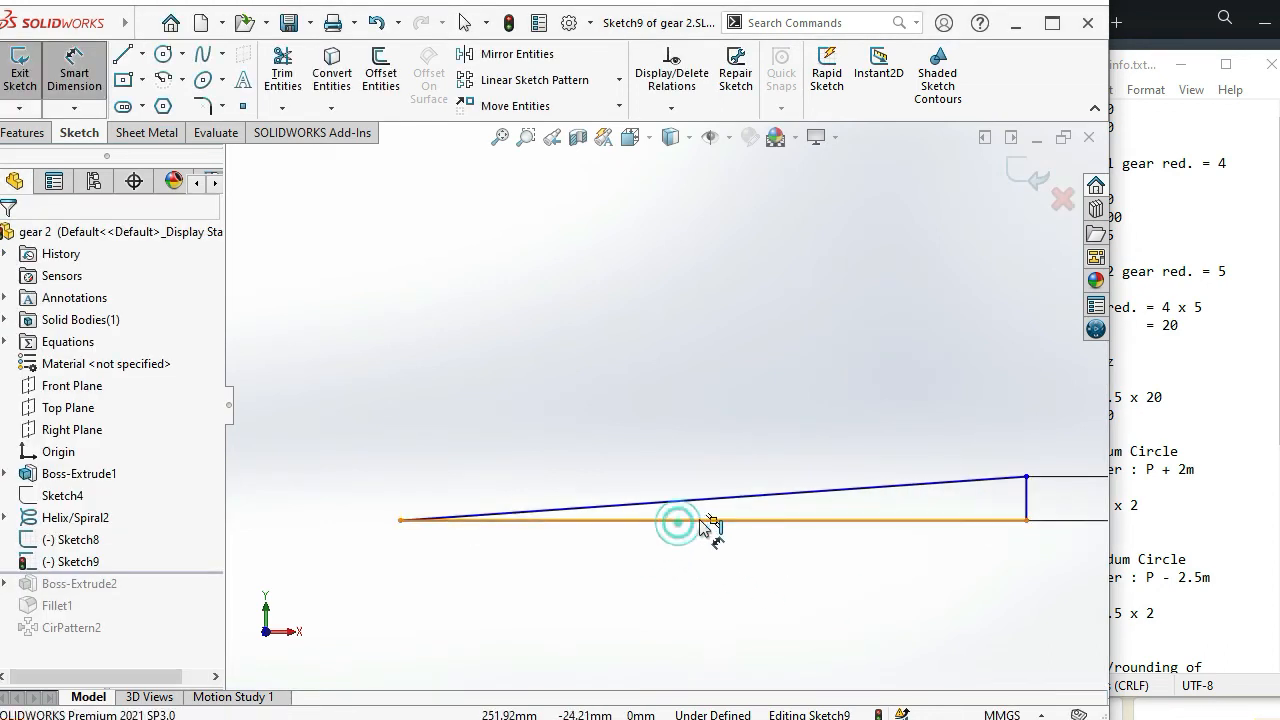
pyautogui.click(757, 496)
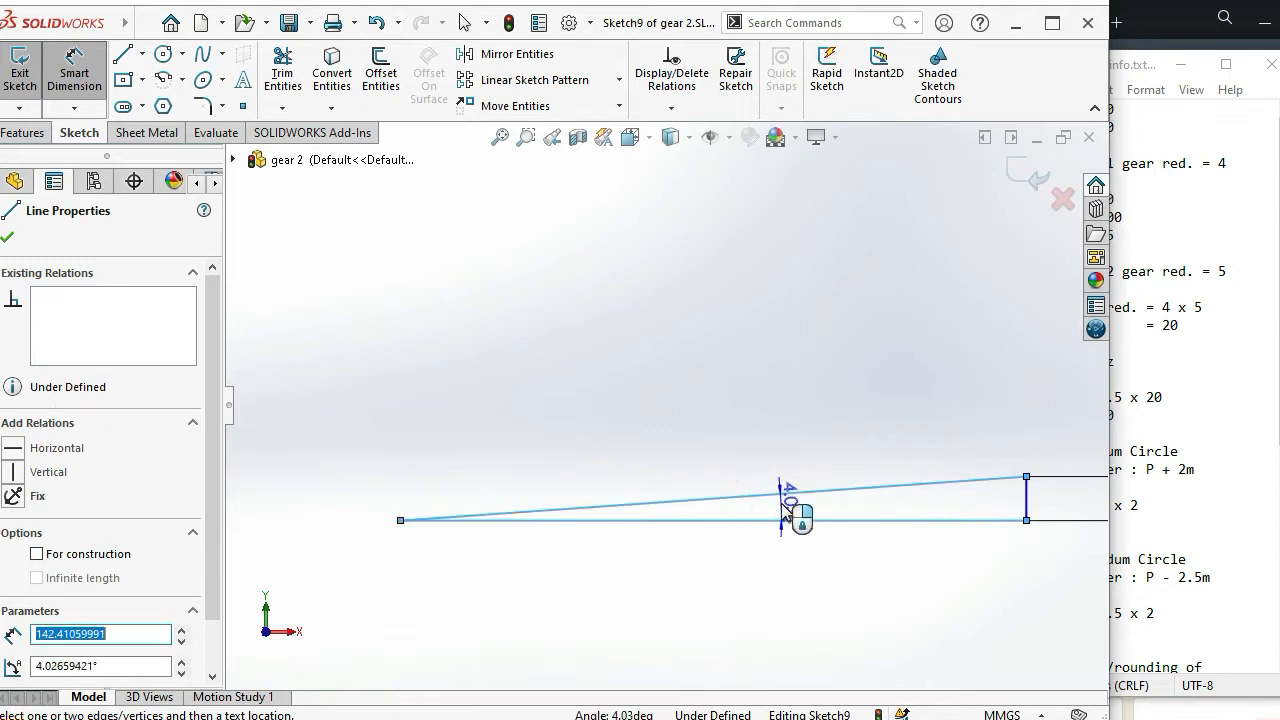
pyautogui.click(784, 507)
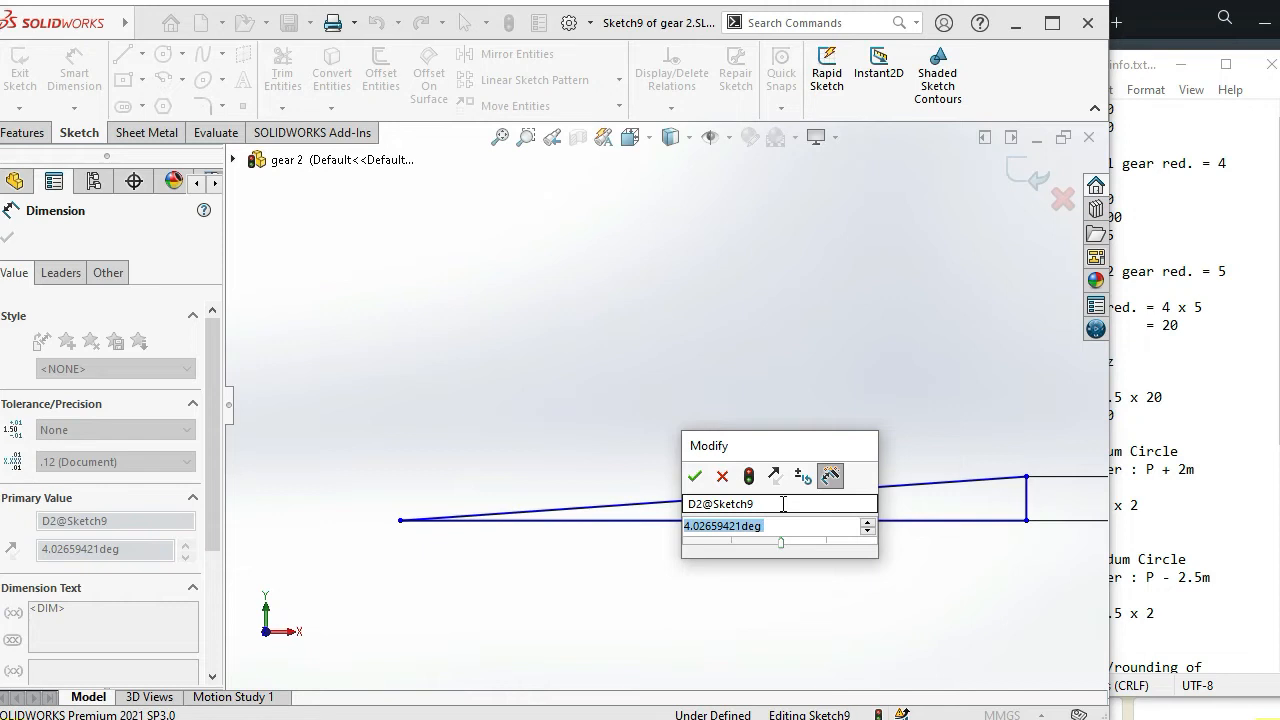
pyautogui.write('4')
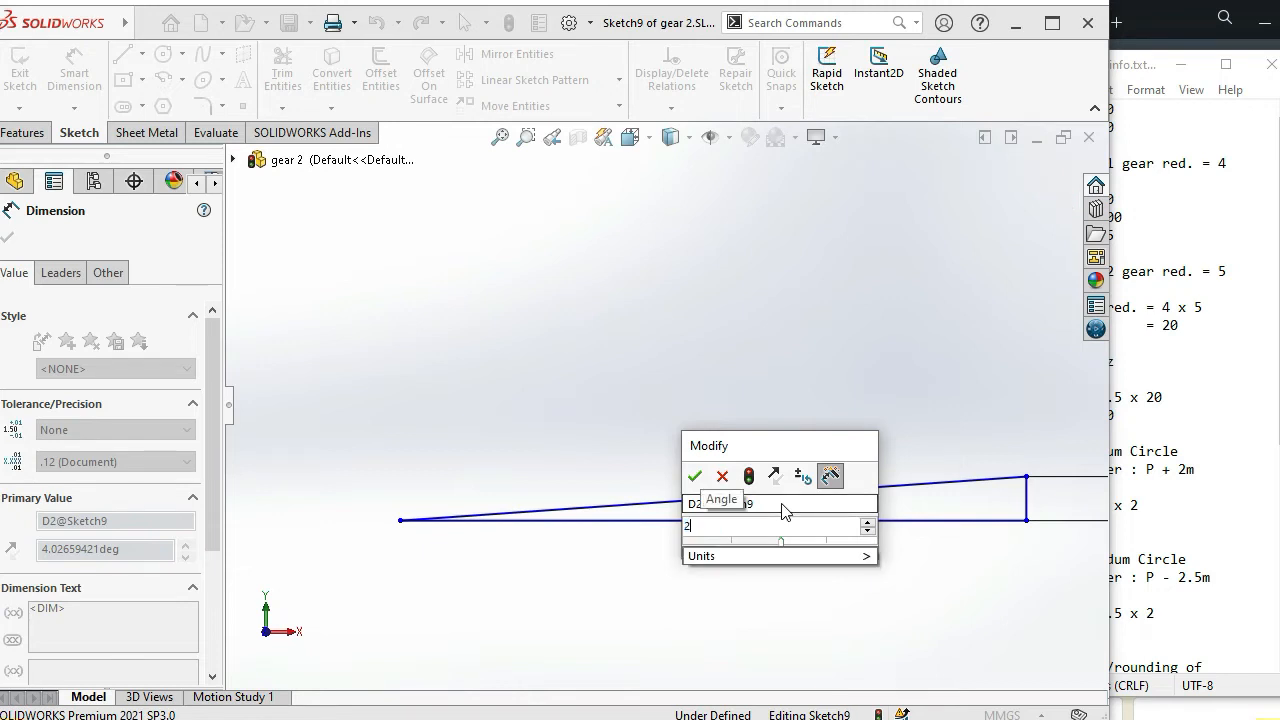
pyautogui.press('Return')
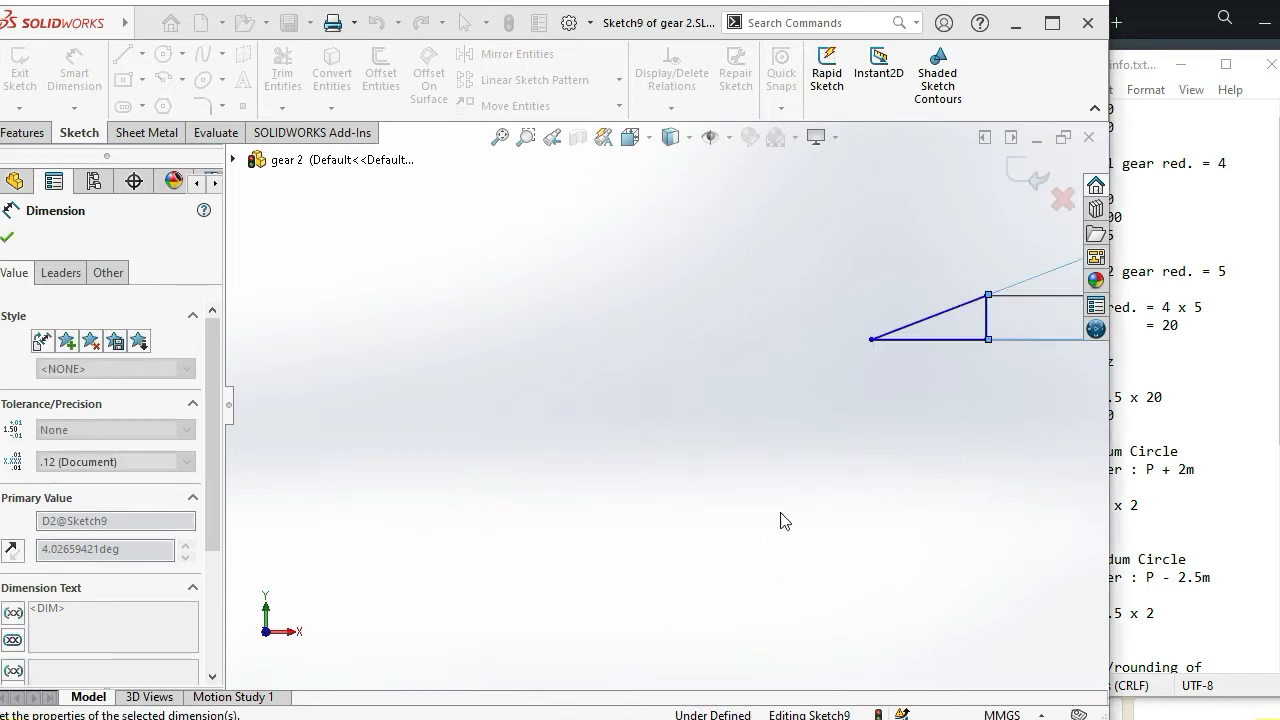
# Reposition the 21° angle dimension close to the triangle's slanted side
pyautogui.scroll(4, 774, 465)
pyautogui.scroll(3, 774, 465)
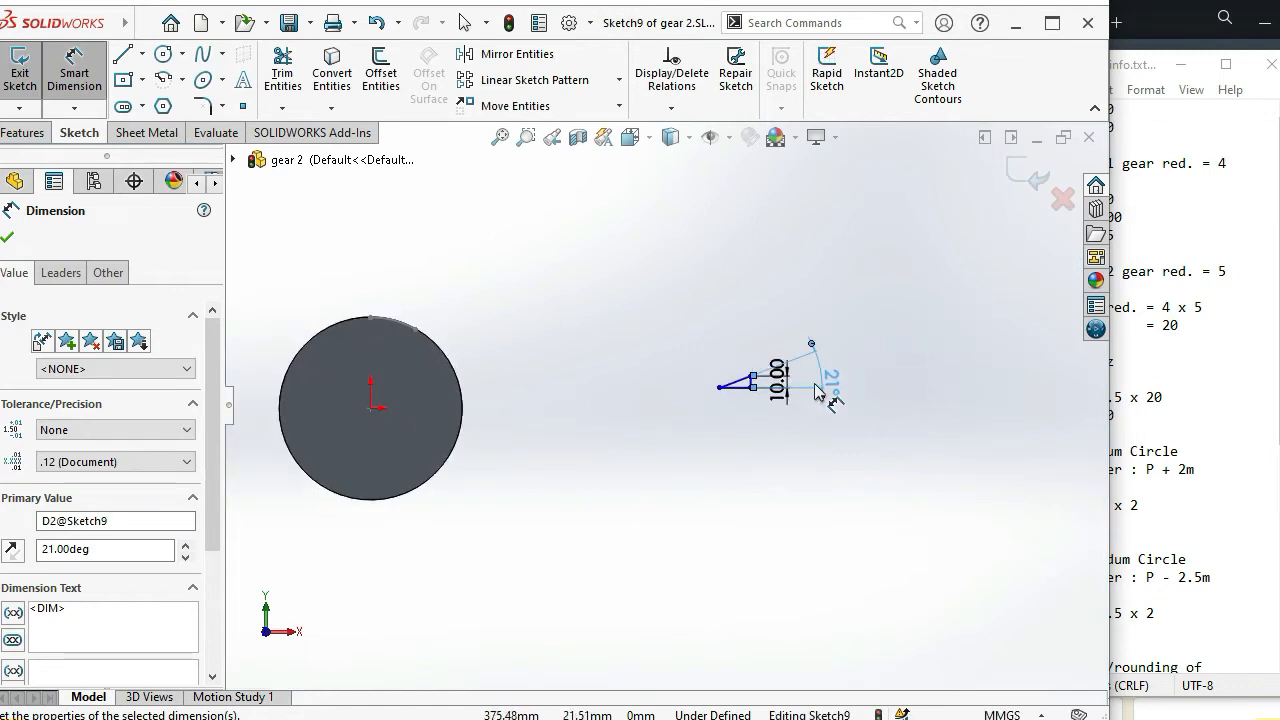
pyautogui.scroll(-4, 814, 387)
pyautogui.moveTo(804, 387); pyautogui.dragTo(612, 385)
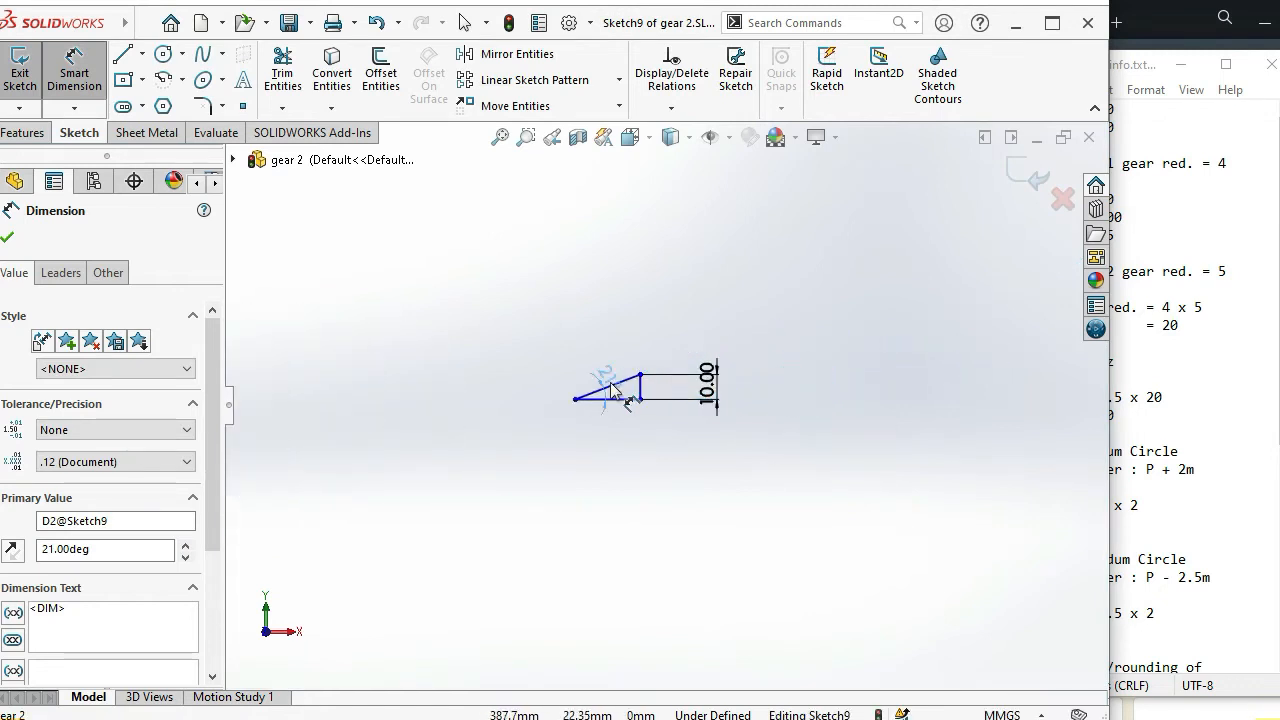
pyautogui.click(598, 452)
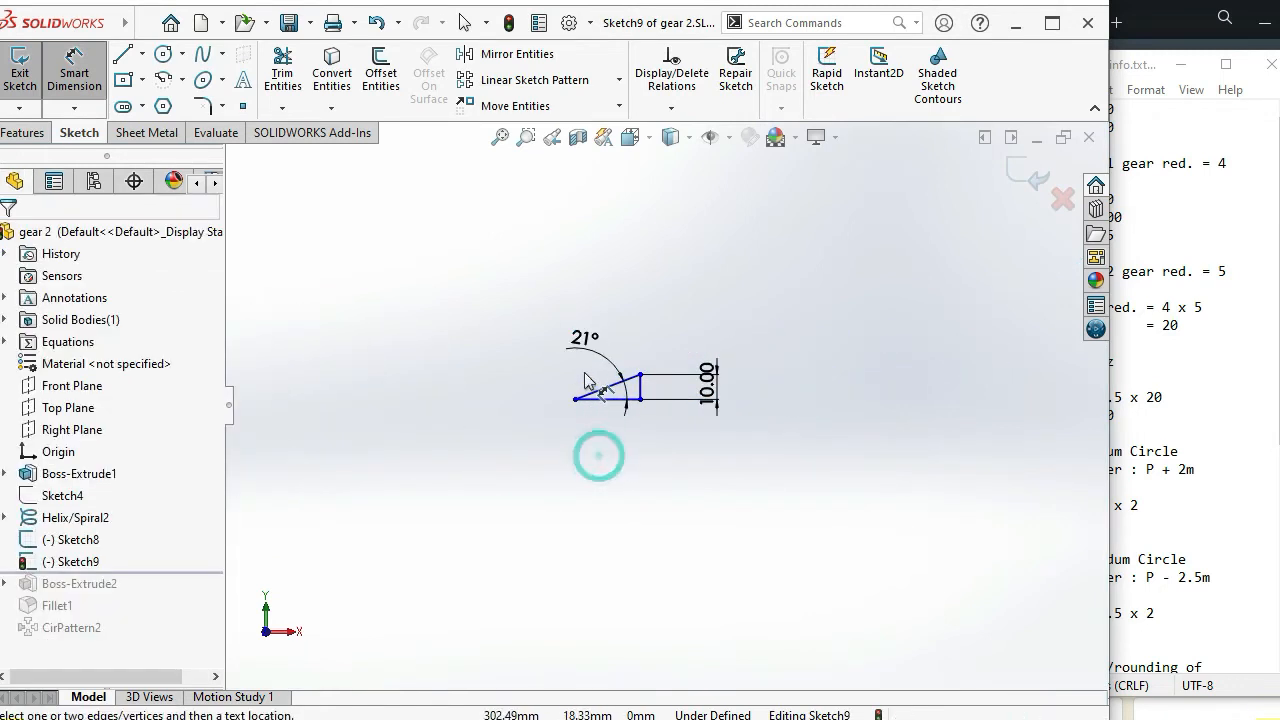
# Add a driven dimension for the length of the triangle's base
pyautogui.scroll(-4, 611, 425)
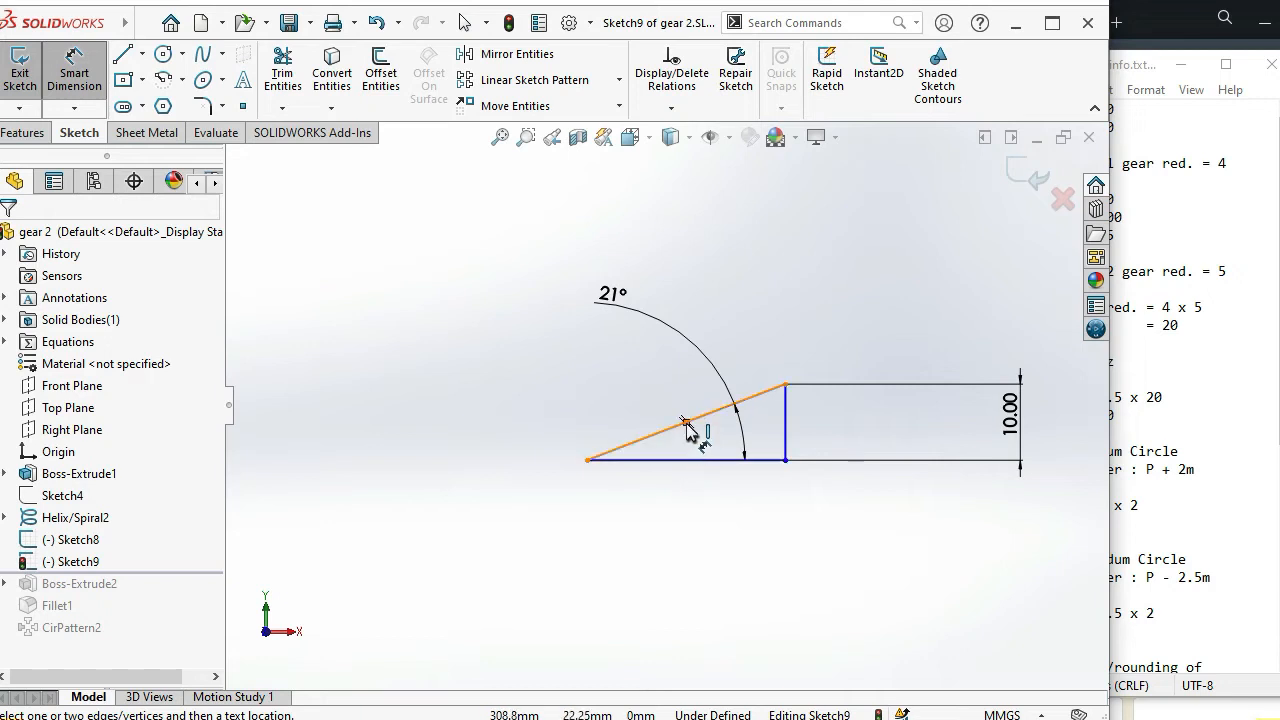
pyautogui.click(700, 462)
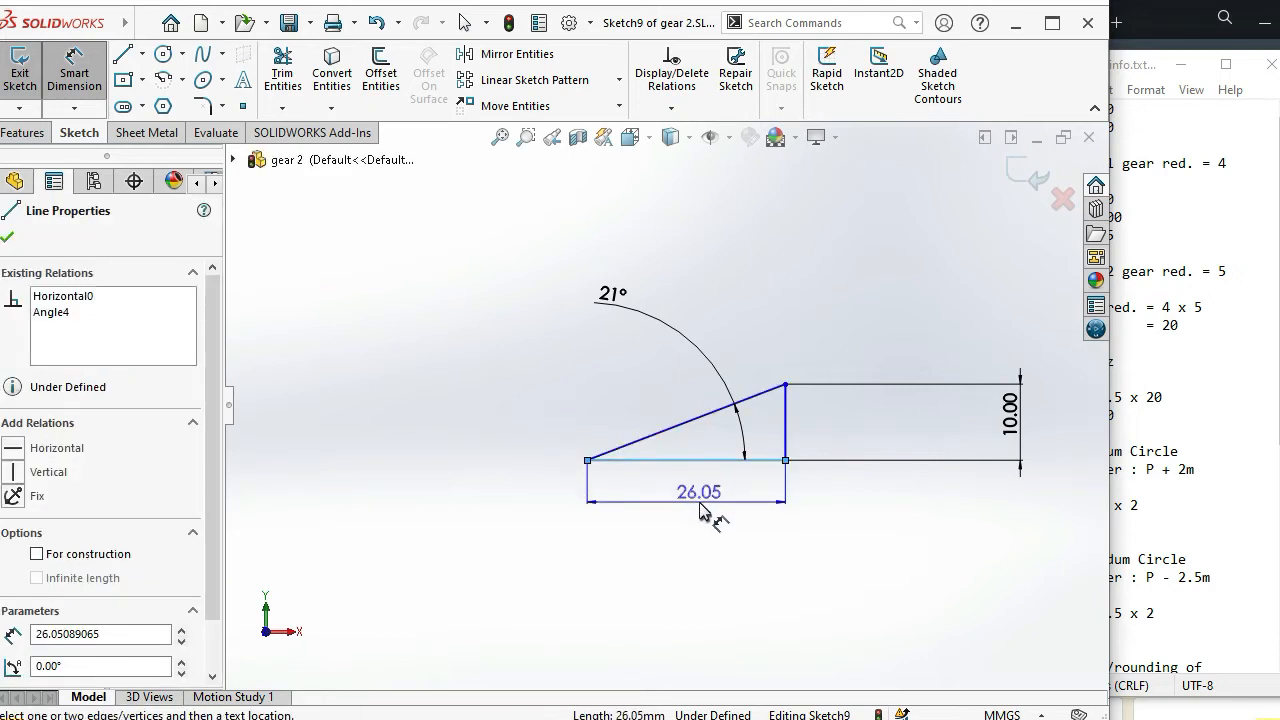
pyautogui.click(700, 510)
pyautogui.click(791, 363)
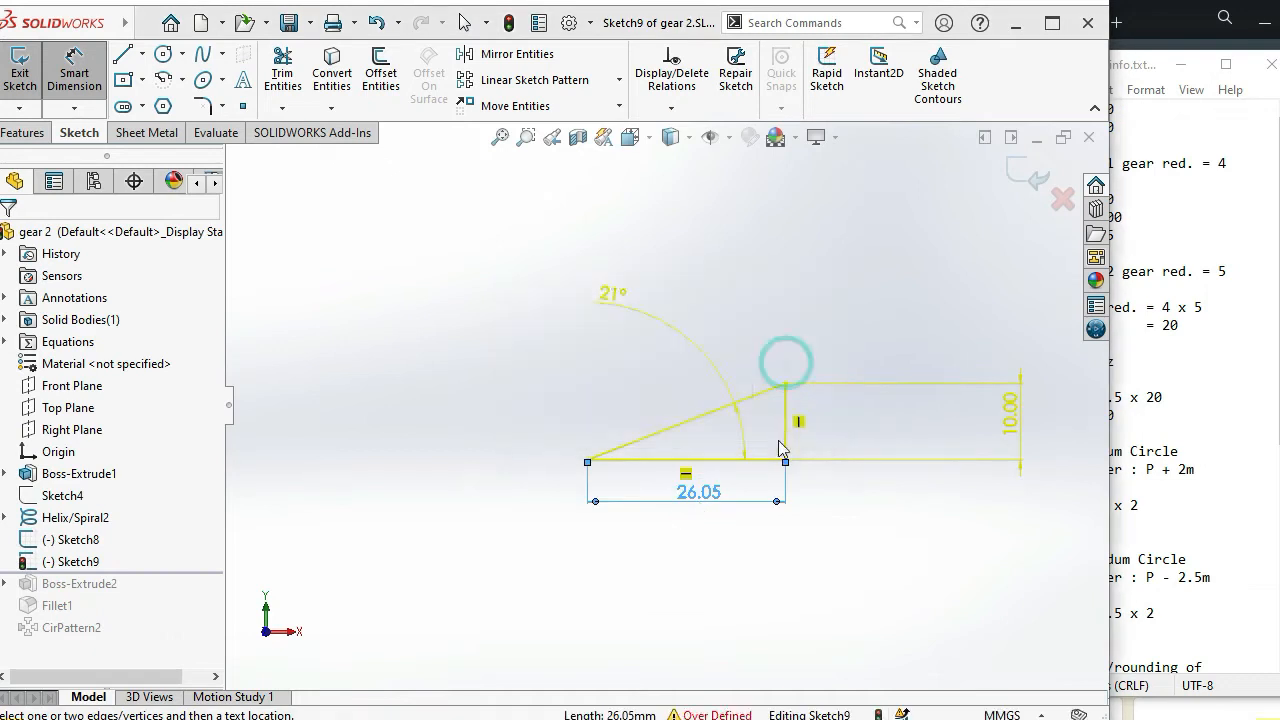
pyautogui.click(740, 563)
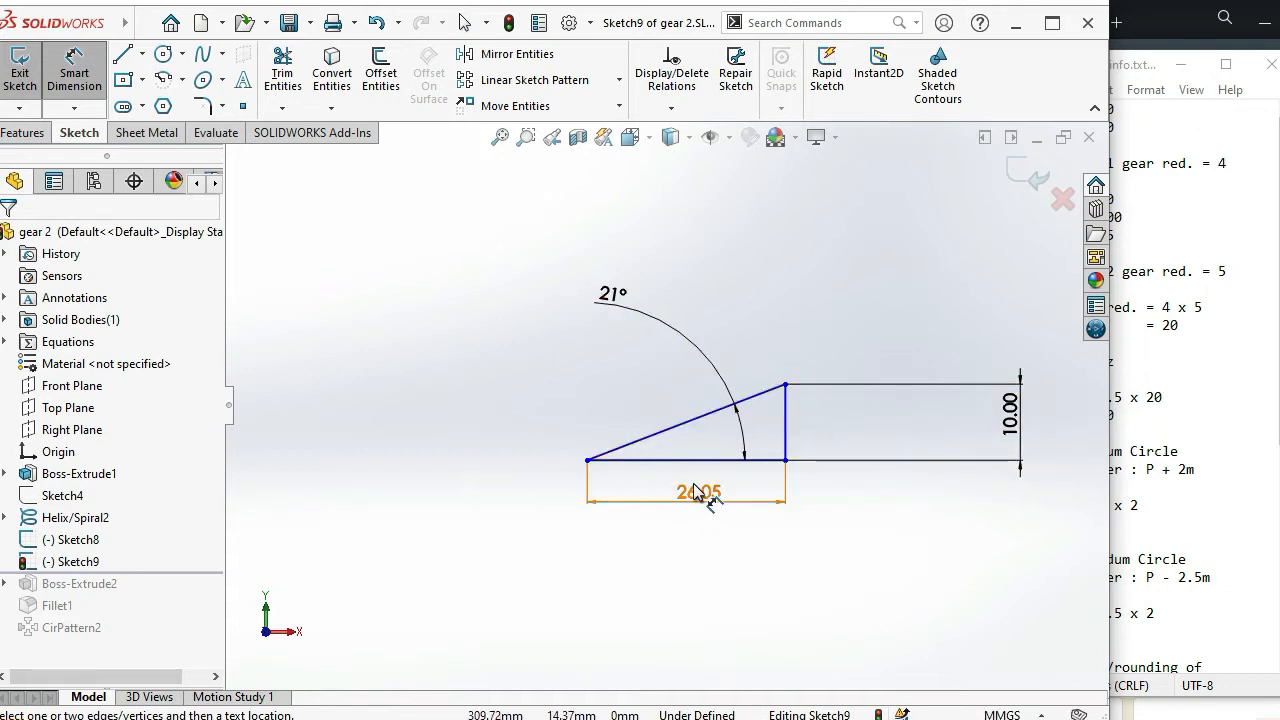
# Examine the reference arc on the disc's front edge alongside the helix across the rim
pyautogui.scroll(3, 590, 465)
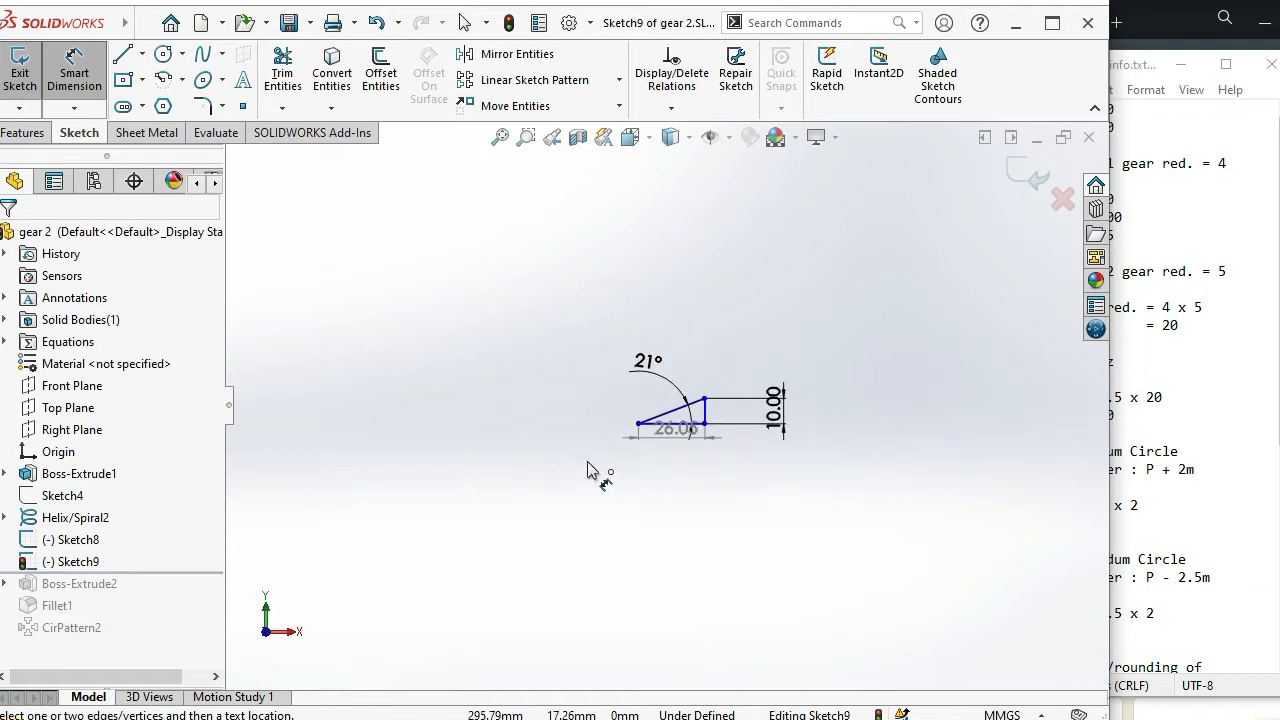
pyautogui.scroll(-5, 557, 451)
pyautogui.scroll(-1, 462, 379)
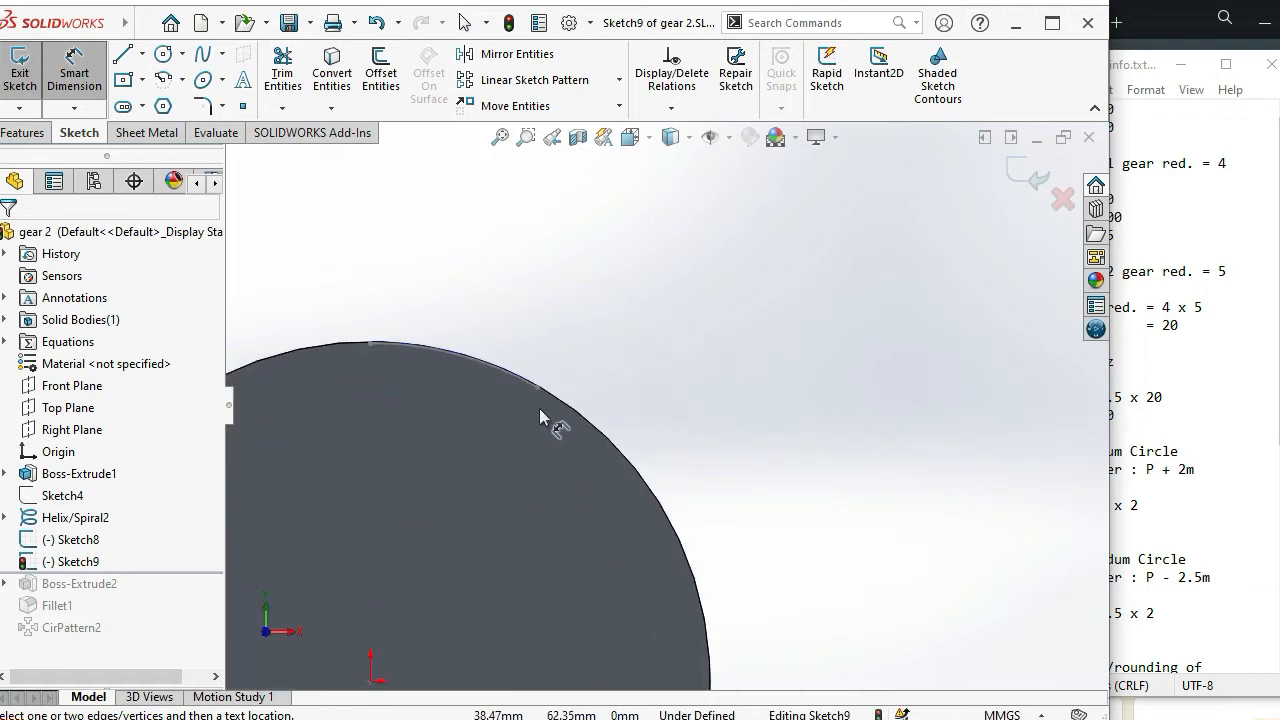
pyautogui.scroll(4, 560, 413)
pyautogui.moveTo(576, 419)
pyautogui.mouseDown(button='middle')
pyautogui.moveTo(549, 476)
pyautogui.moveTo(552, 465)
pyautogui.mouseUp(button='middle')
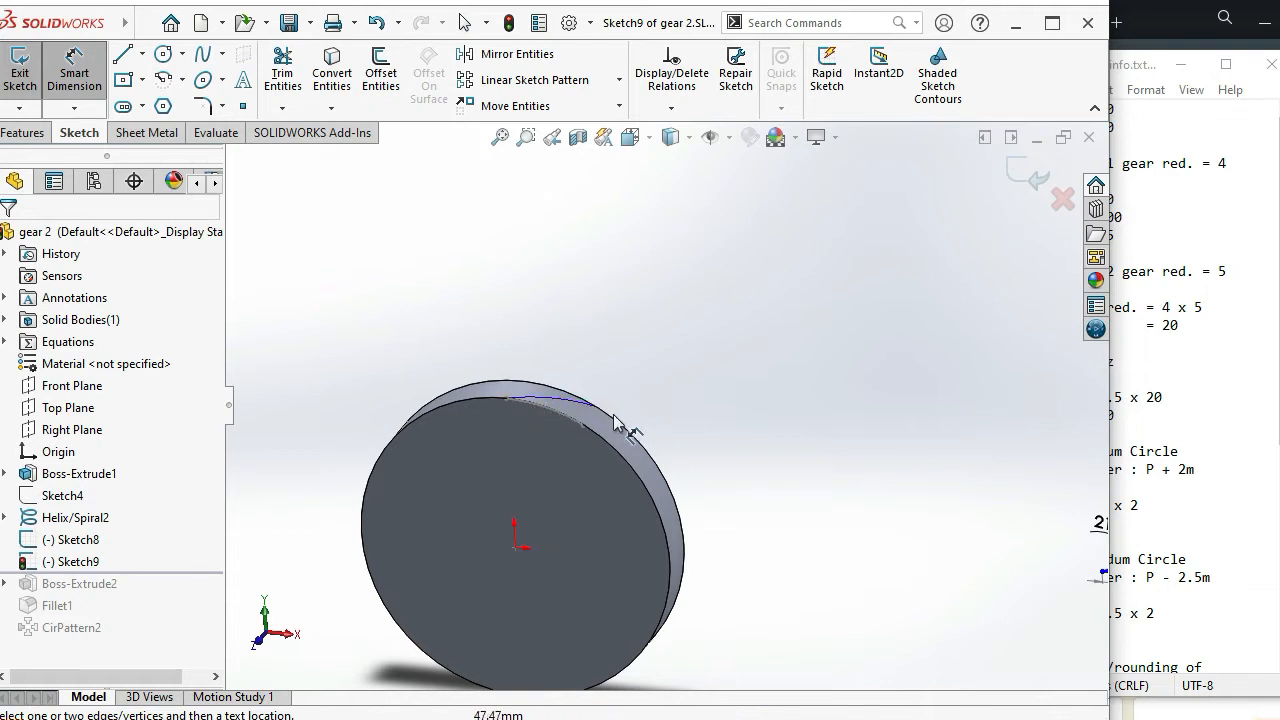
pyautogui.click(23, 132)
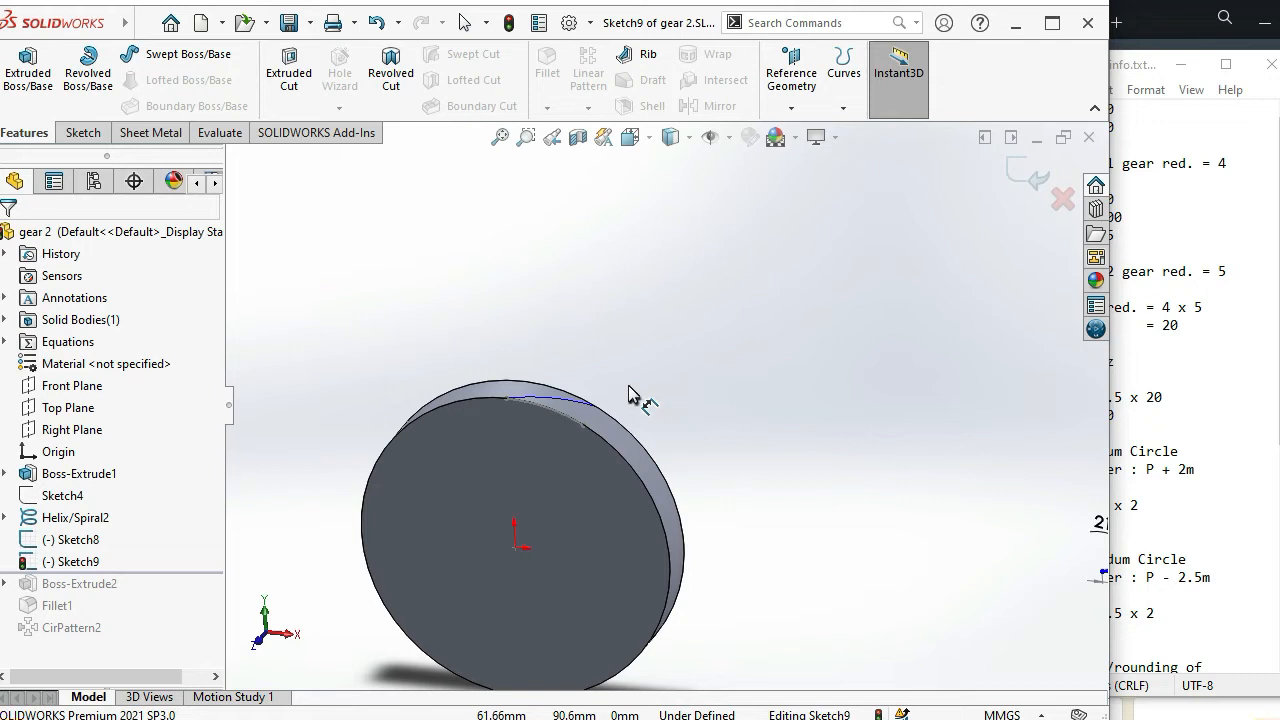
# Examine the dimensioned reference triangle beside the disc, checking its base length, height and the angle of its slanted side
pyautogui.scroll(4, 650, 406)
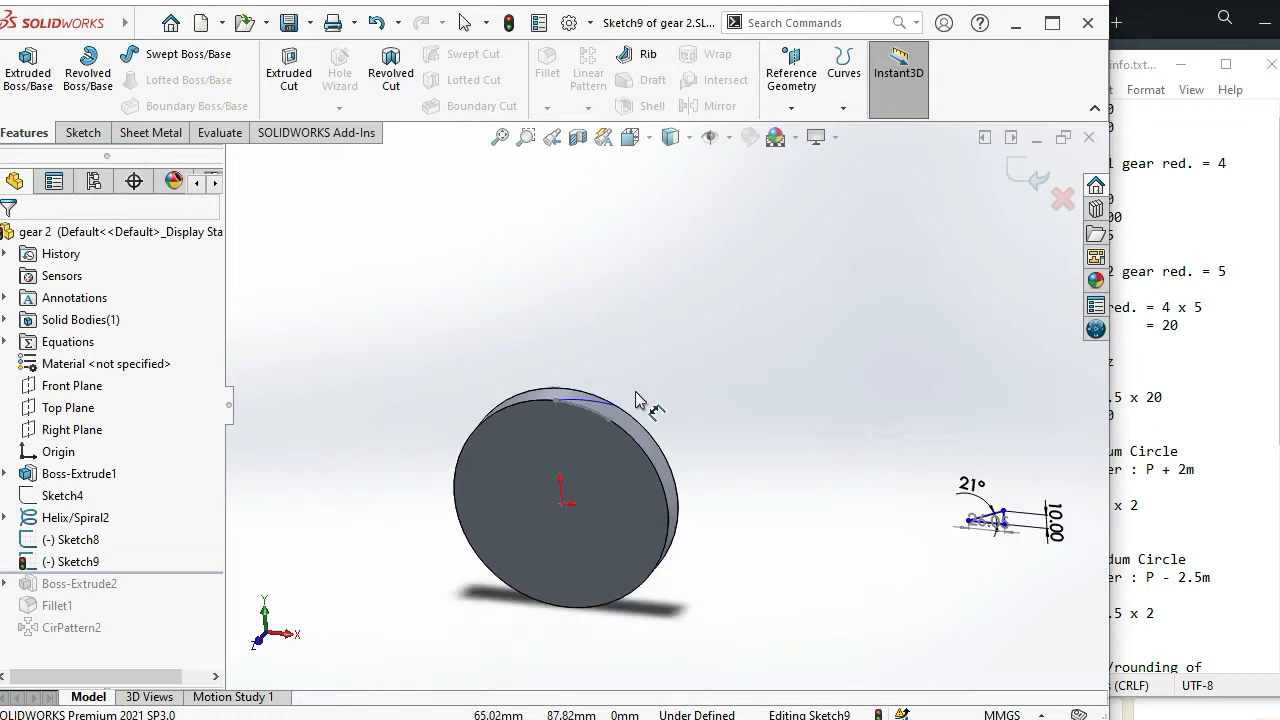
pyautogui.scroll(-2, 832, 476)
pyautogui.scroll(-1, 832, 476)
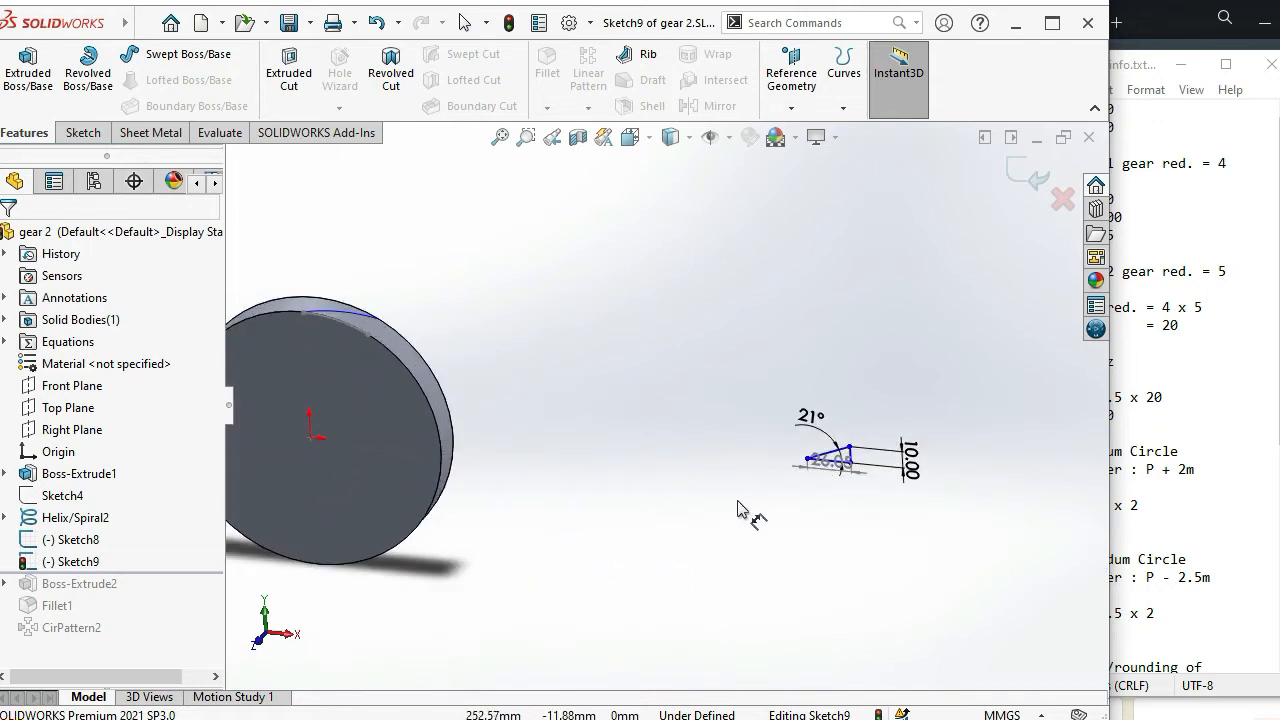
pyautogui.scroll(3, 745, 512)
pyautogui.scroll(-3, 742, 452)
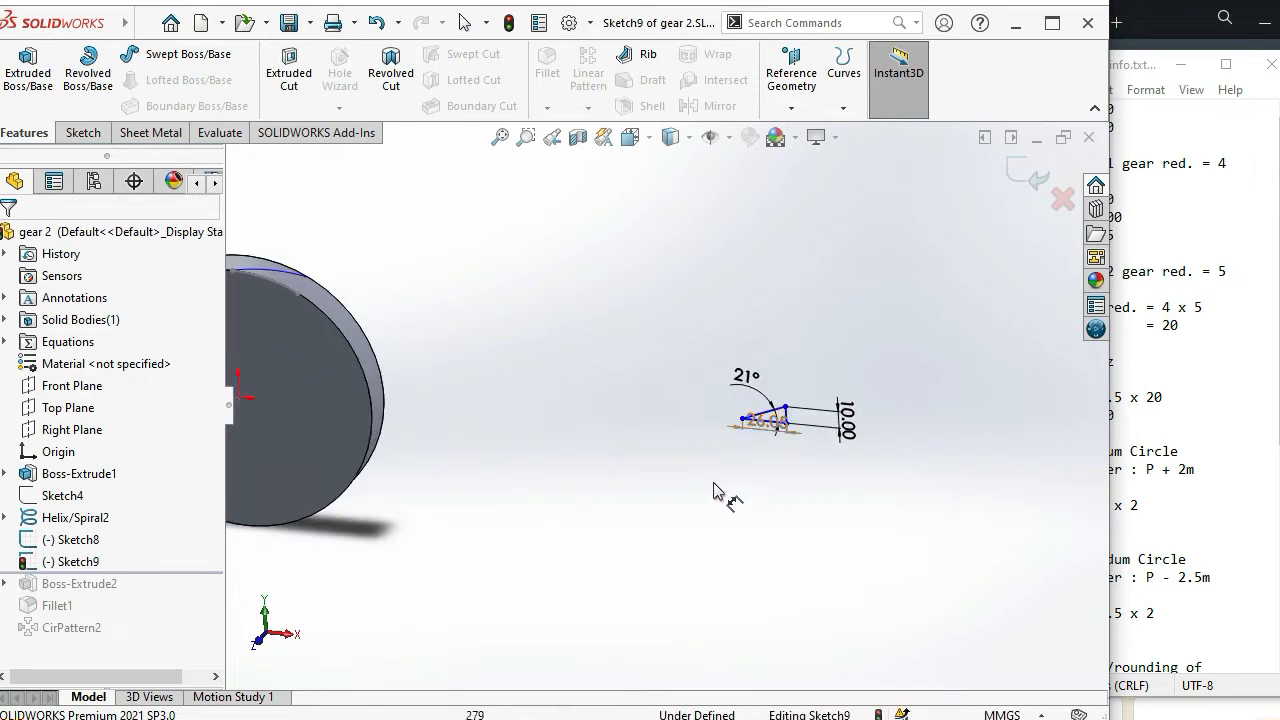
pyautogui.scroll(-5, 766, 455)
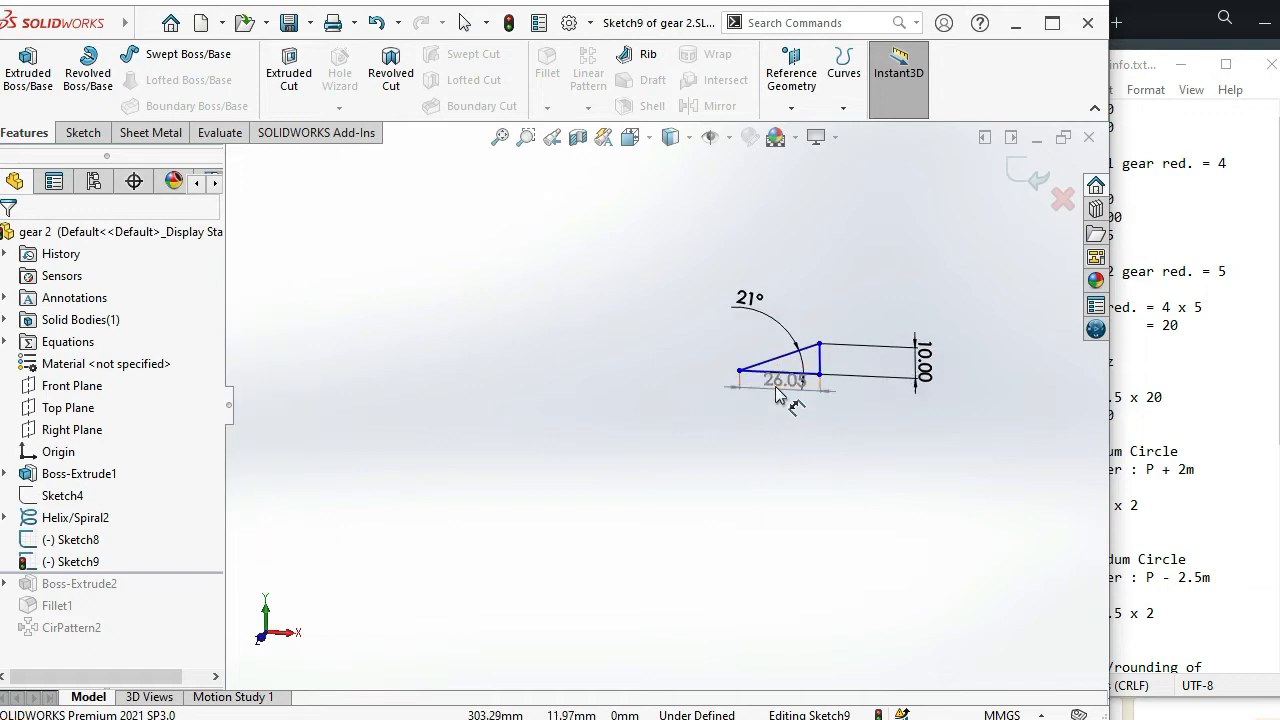
pyautogui.click(782, 390)
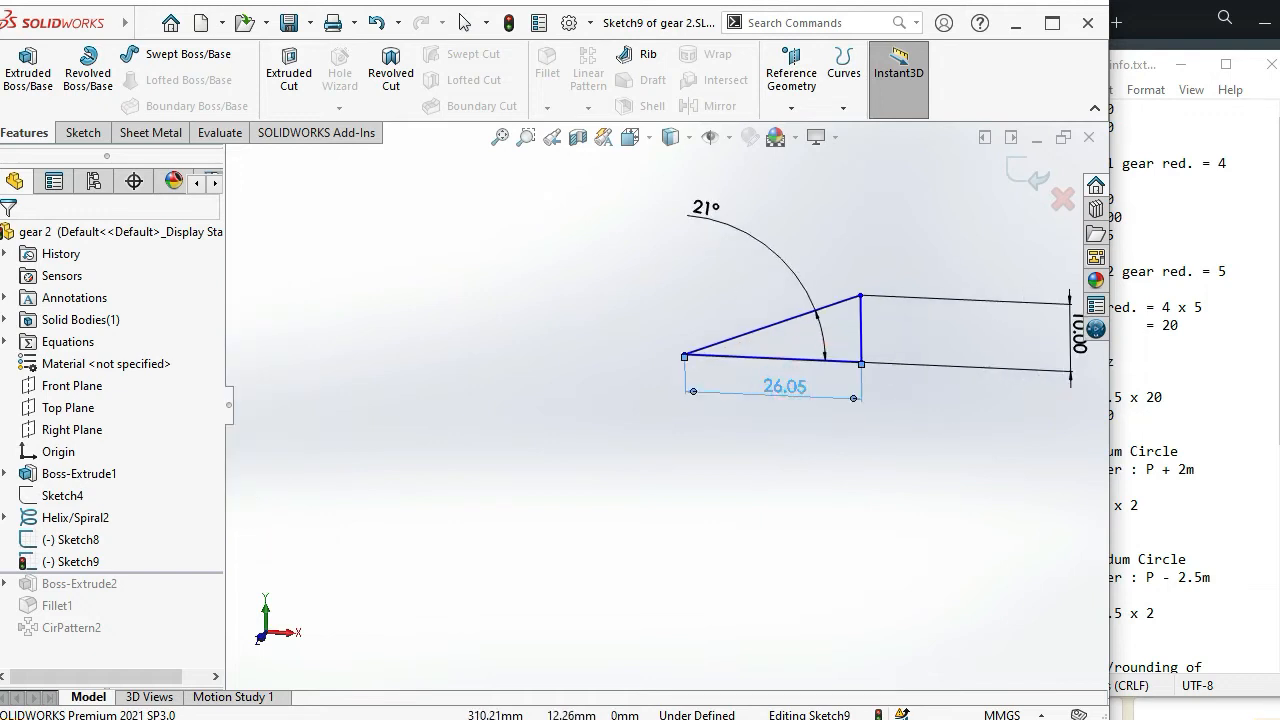
pyautogui.click(766, 455)
pyautogui.scroll(2, 766, 455)
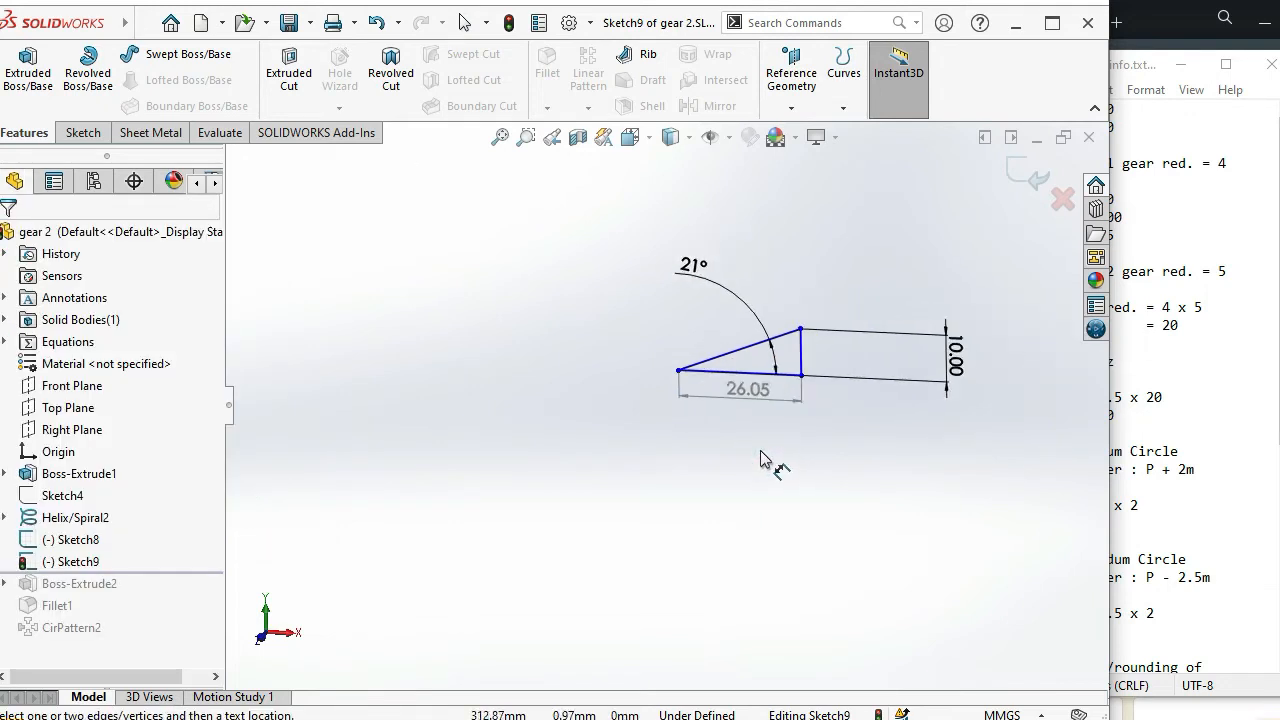
pyautogui.moveTo(777, 457); pyautogui.dragTo(783, 445, button='middle')
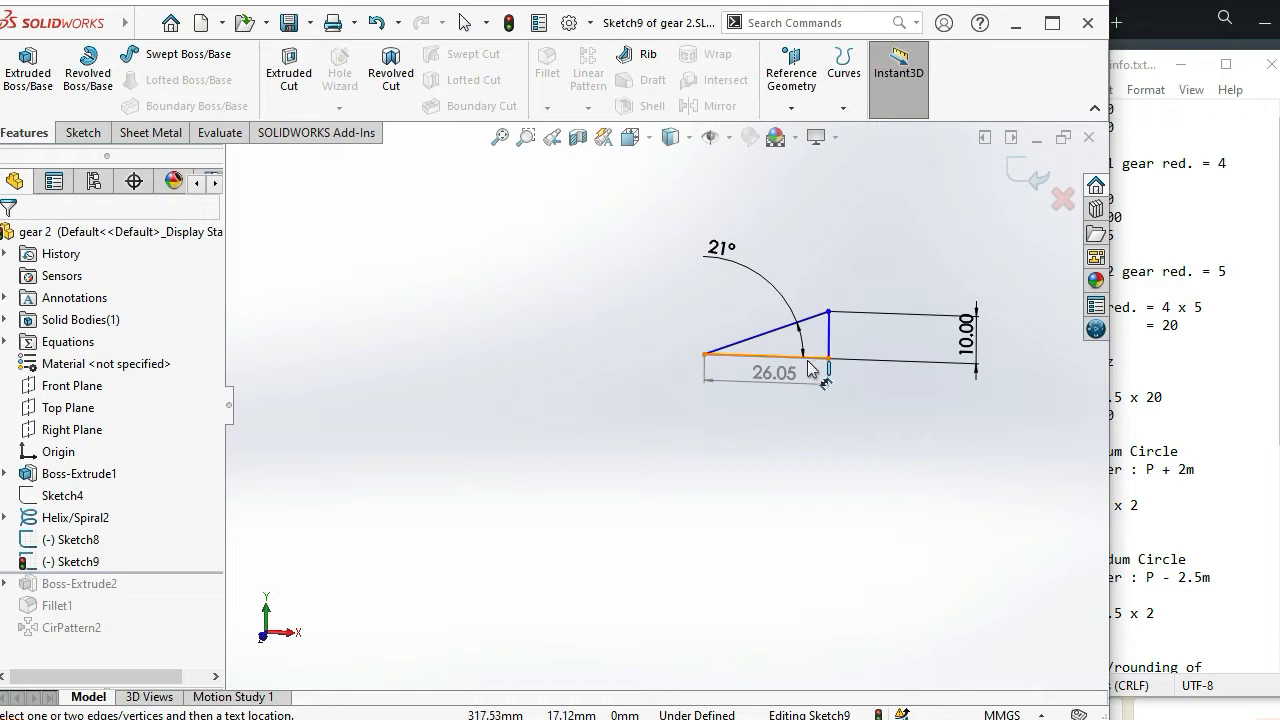
pyautogui.scroll(-2, 830, 350)
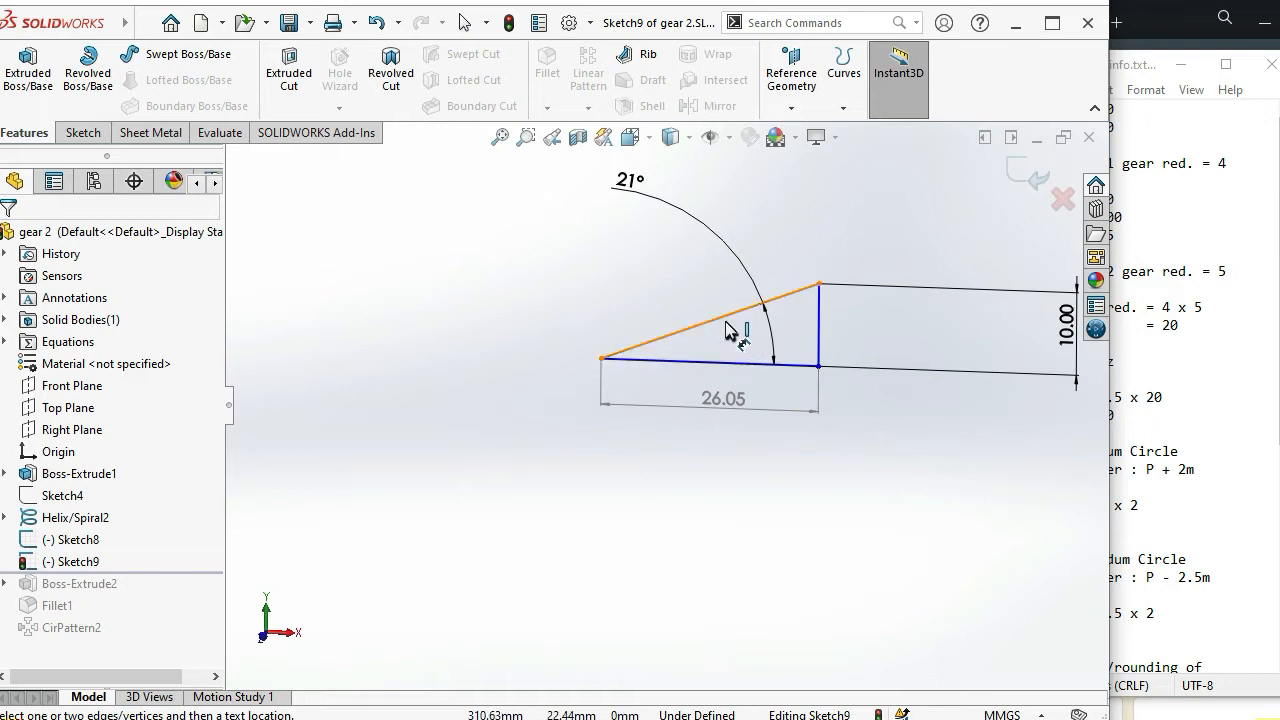
pyautogui.scroll(-3, 722, 442)
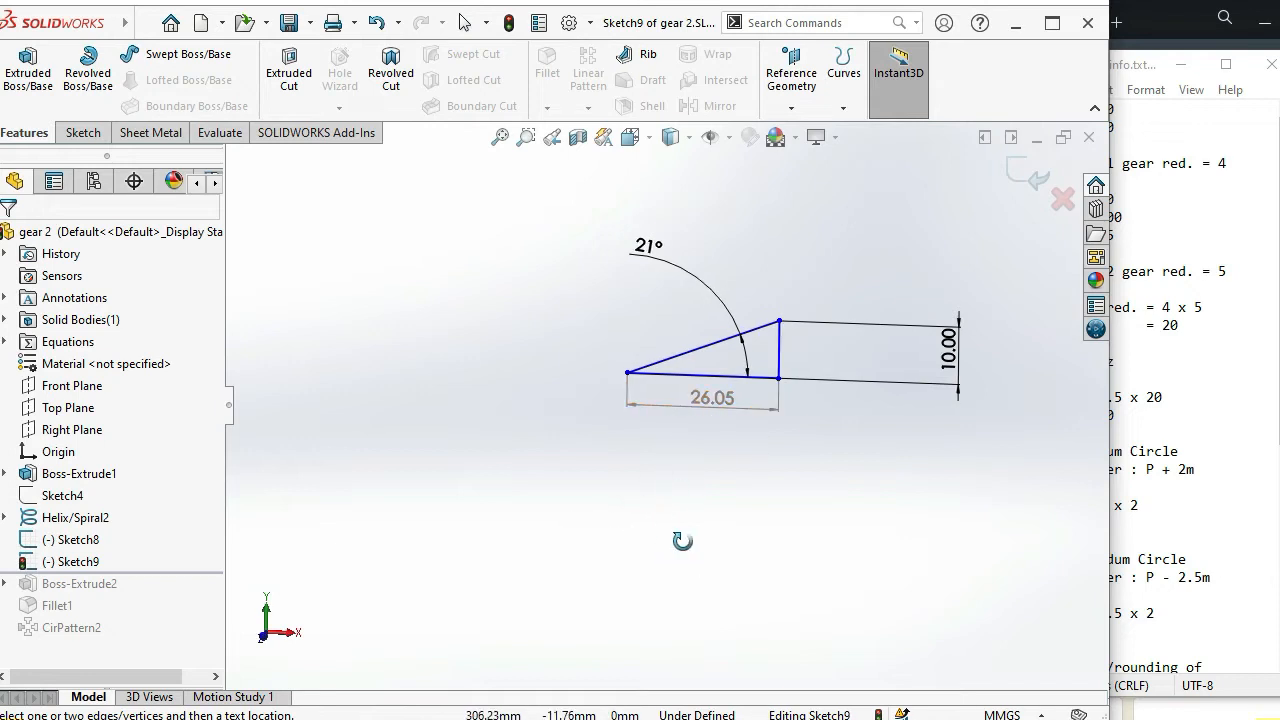
# Switch to the gear info notes in Notepad and add the line "L/A = tan theta" at the end
pyautogui.click(1201, 477)
pyautogui.scroll(-7, 1201, 477)
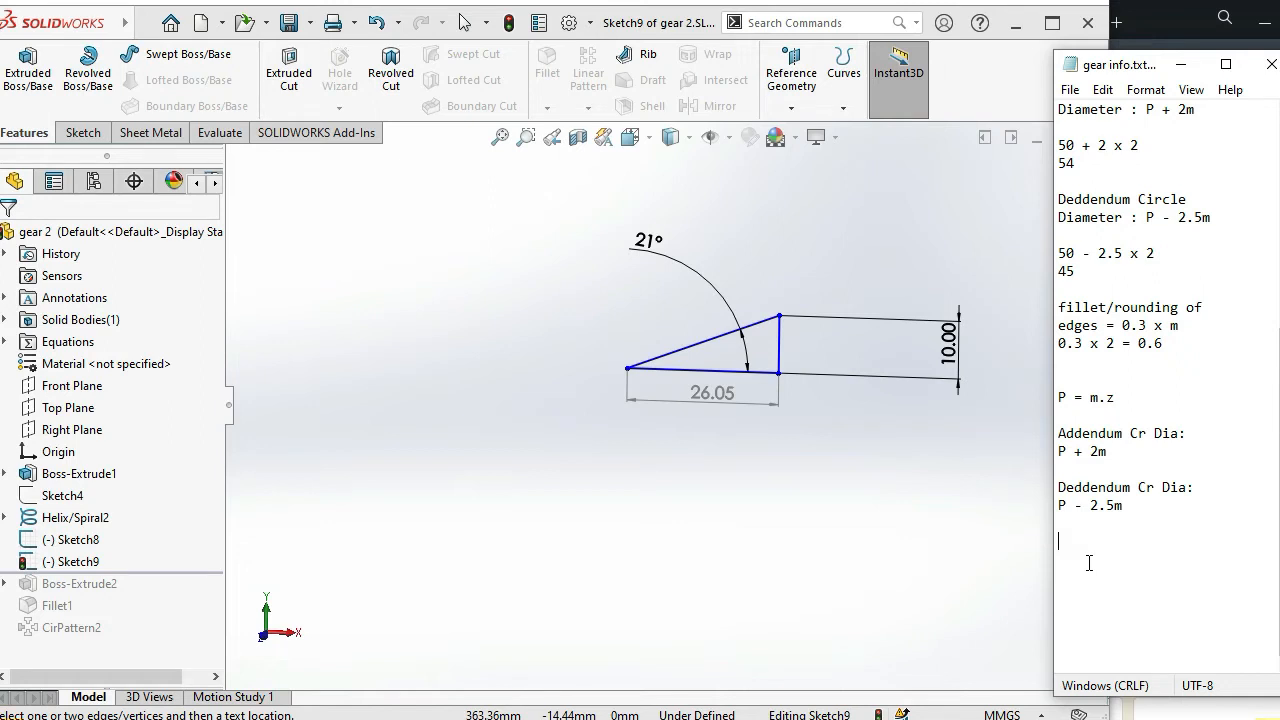
pyautogui.write('L')
pyautogui.write('/')
pyautogui.write('A')
pyautogui.write('= t')
pyautogui.write('an')
pyautogui.write(' ther')
pyautogui.write('ta')
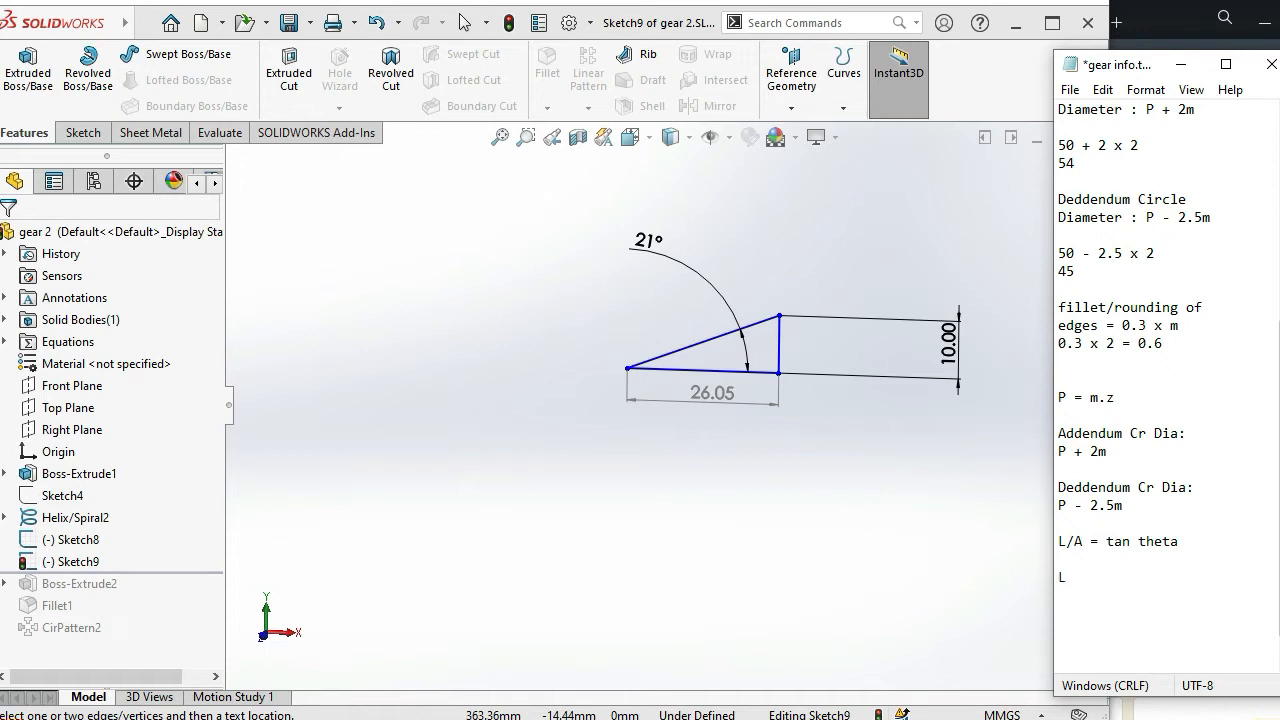
pyautogui.write('A')
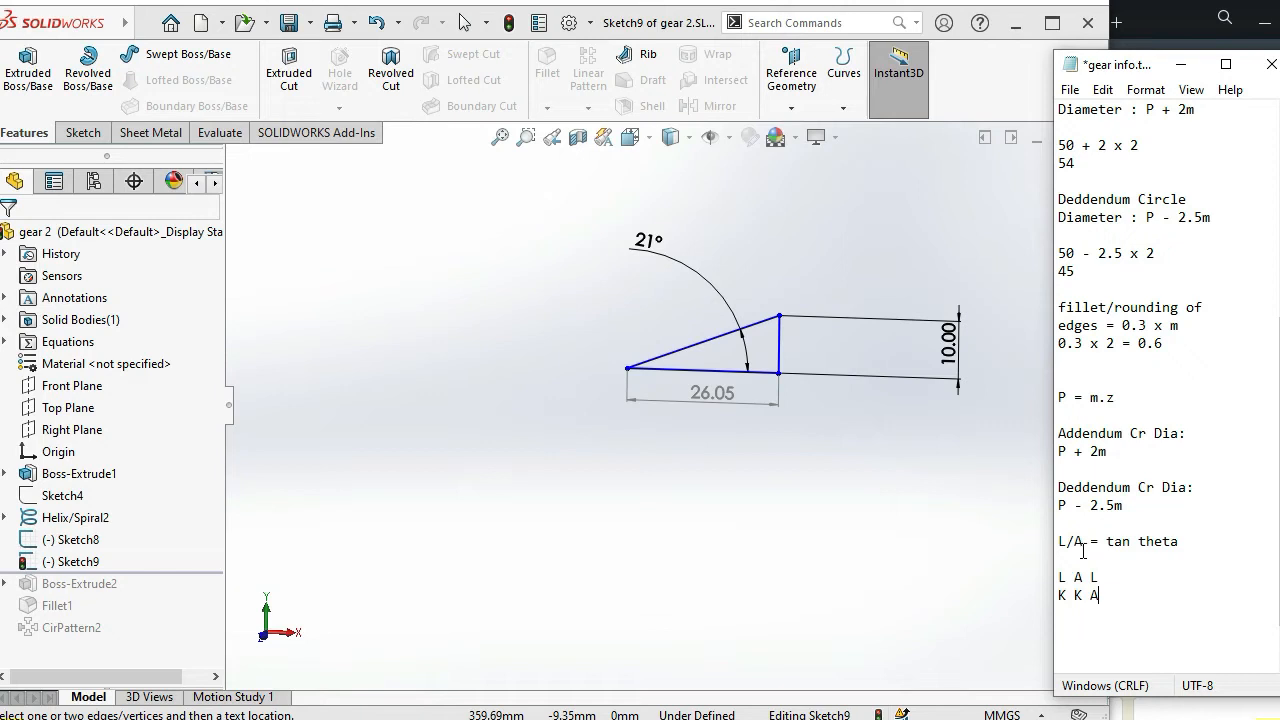
pyautogui.moveTo(1117, 598); pyautogui.dragTo(1030, 581)
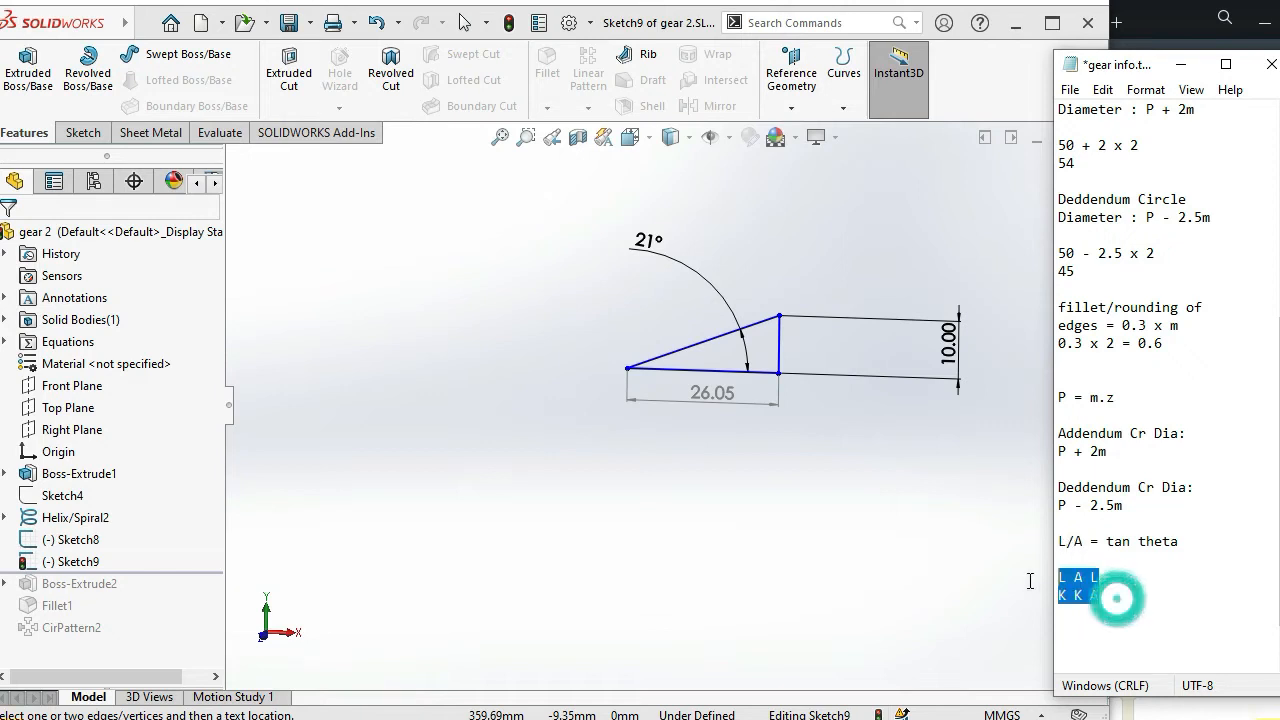
pyautogui.press('BackSpace')
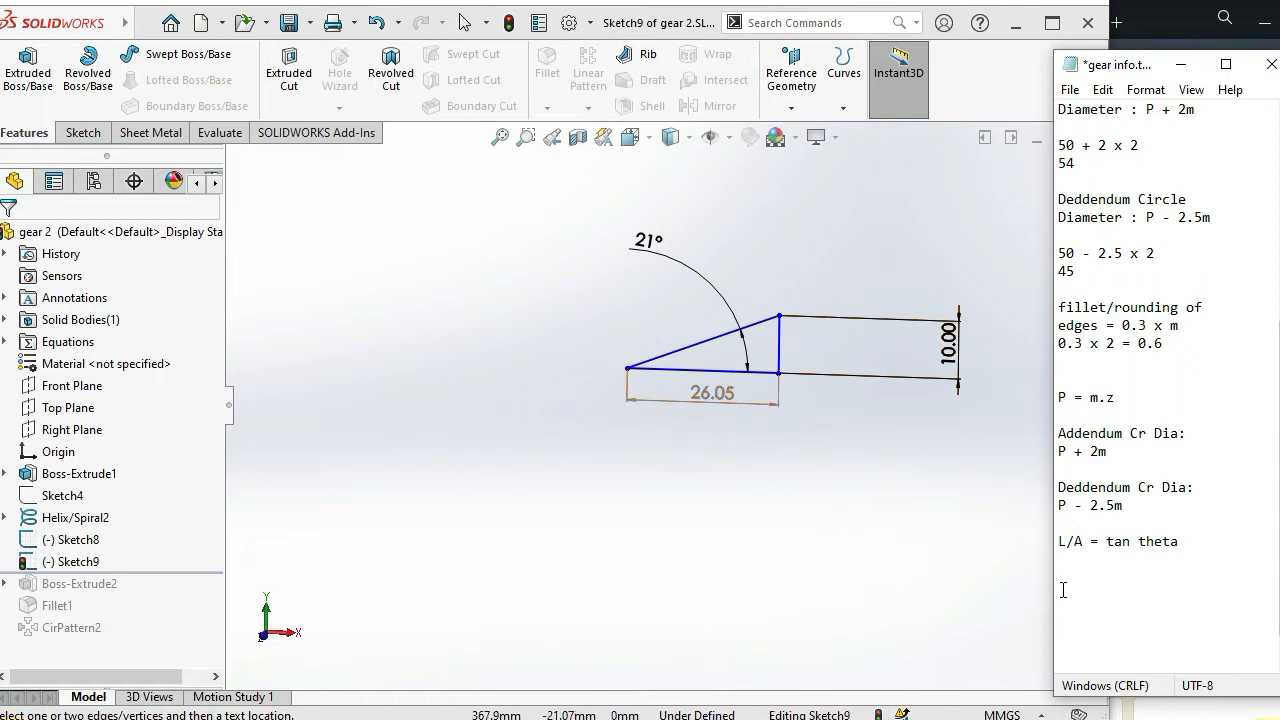
# Add the rearranged formula "L/tan theta = A" and the substituted line "10/tan 21 = A" below the tangent relation
pyautogui.write('A')
pyautogui.write('/')
pyautogui.write('tan thet')
pyautogui.press('Return')
pyautogui.write('10')
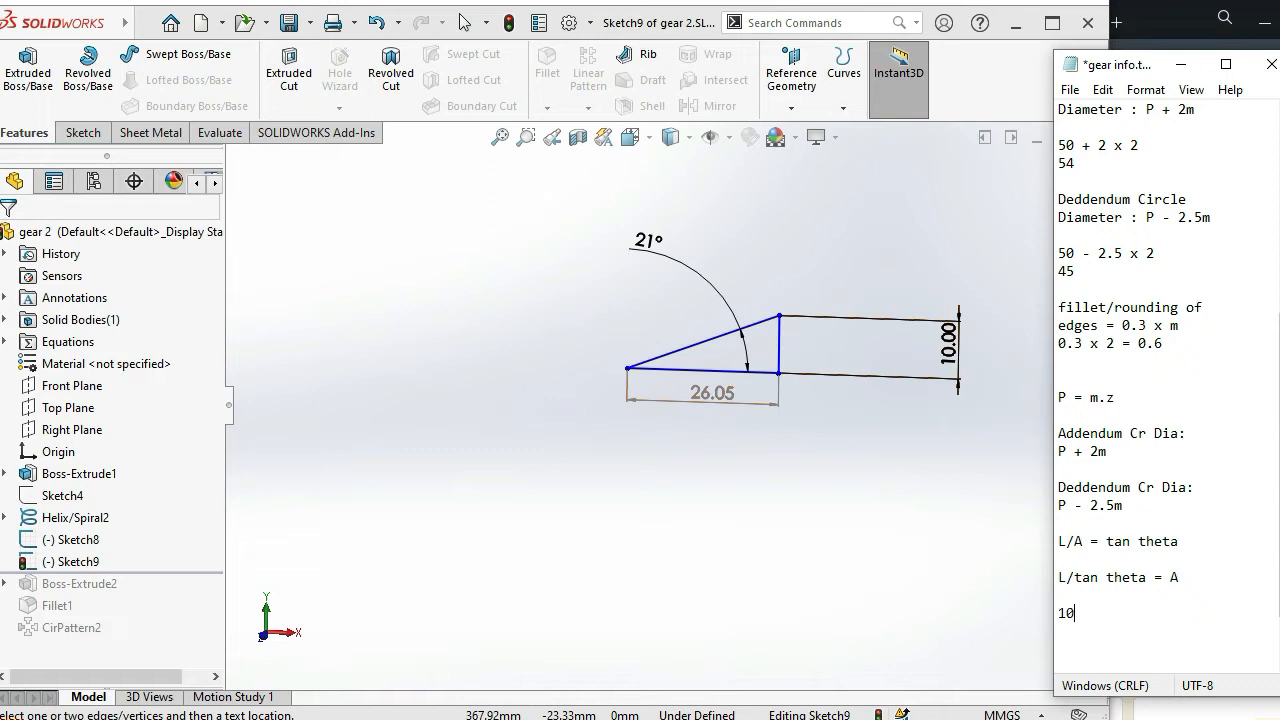
pyautogui.write('/')
pyautogui.write('tan 21 = A')
# Switch to the browser, calculate the tangent of 20 degrees with the RapidTables Tangent Calculator, and copy the result
pyautogui.hotkey('alt', 'Tab')
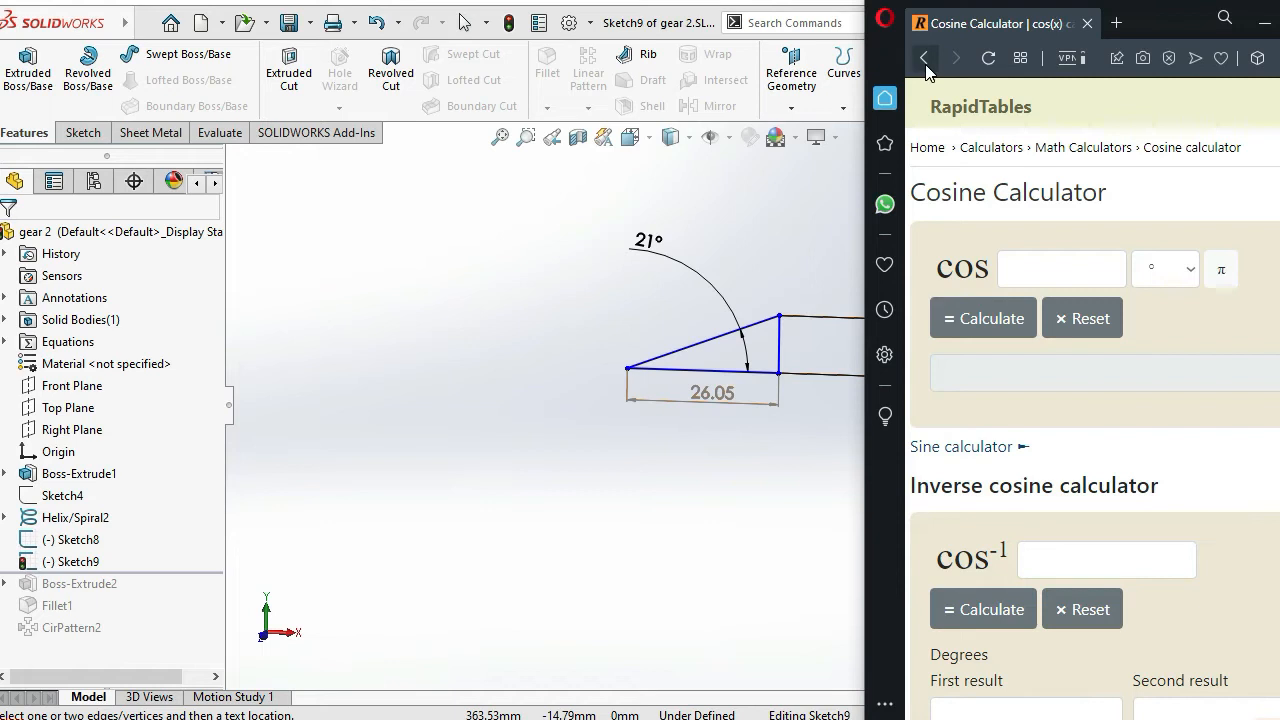
pyautogui.scroll(-6, 1049, 354)
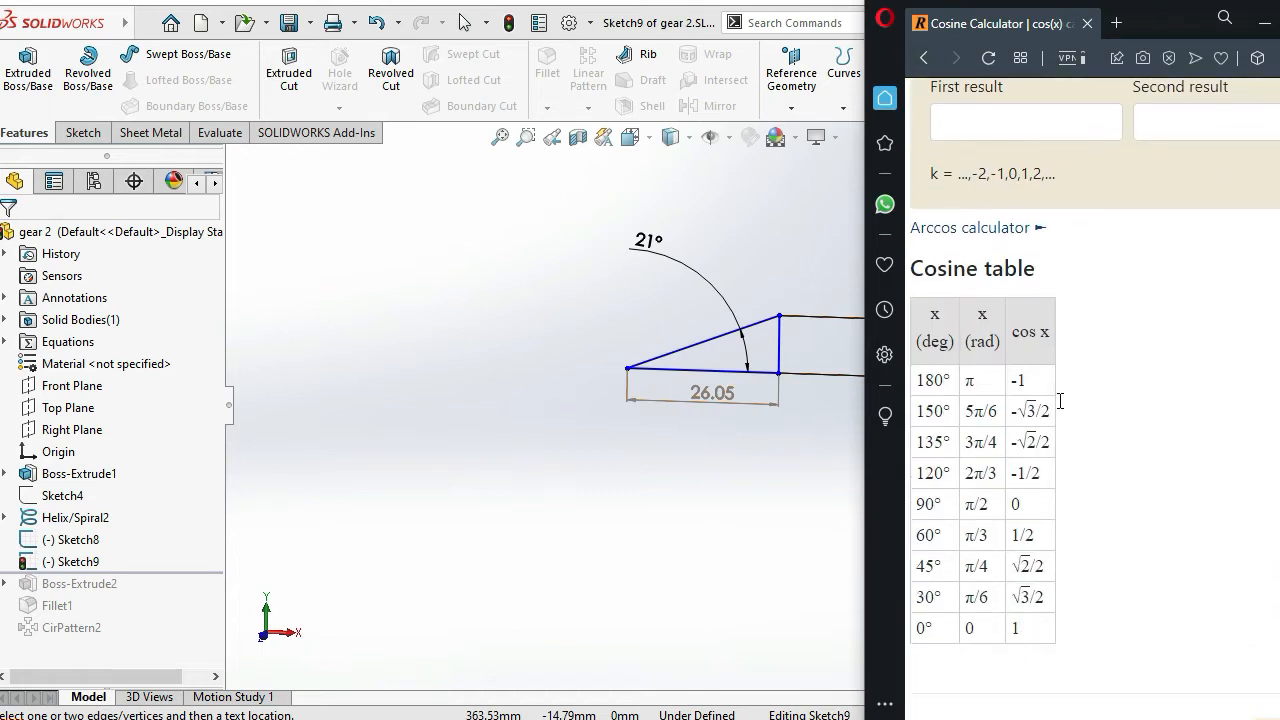
pyautogui.scroll(-6, 1058, 400)
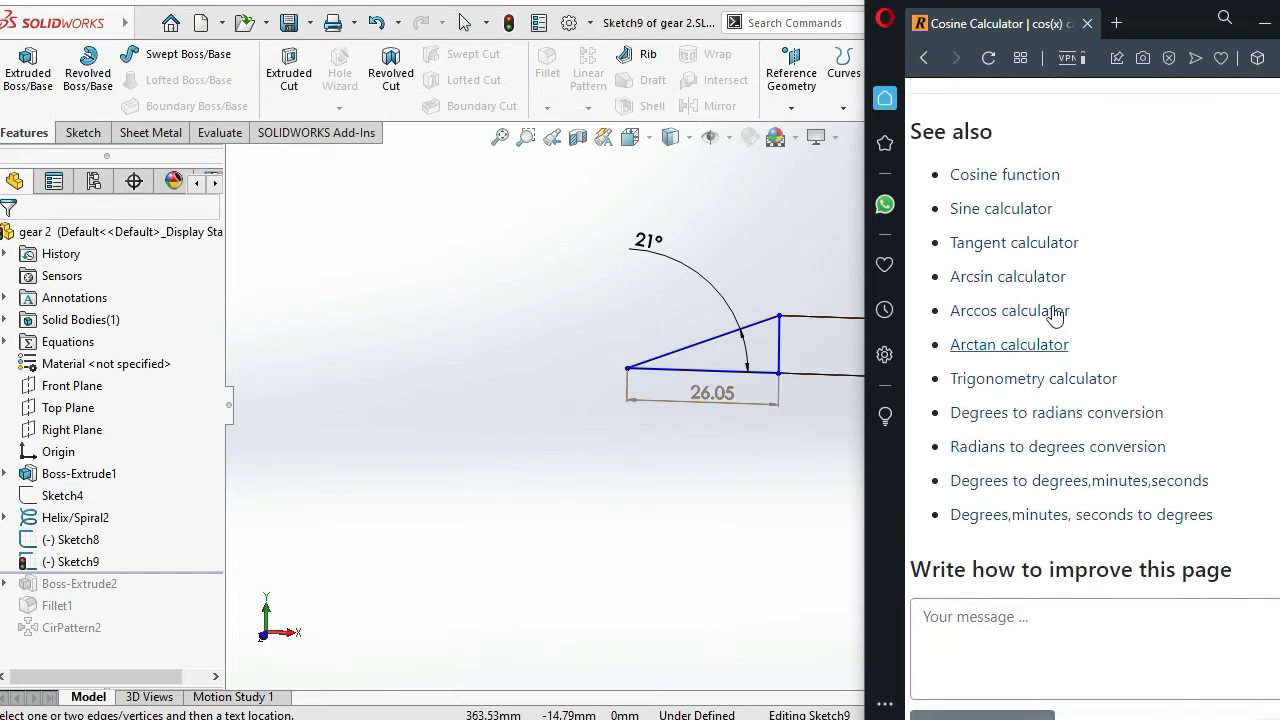
pyautogui.click(986, 246)
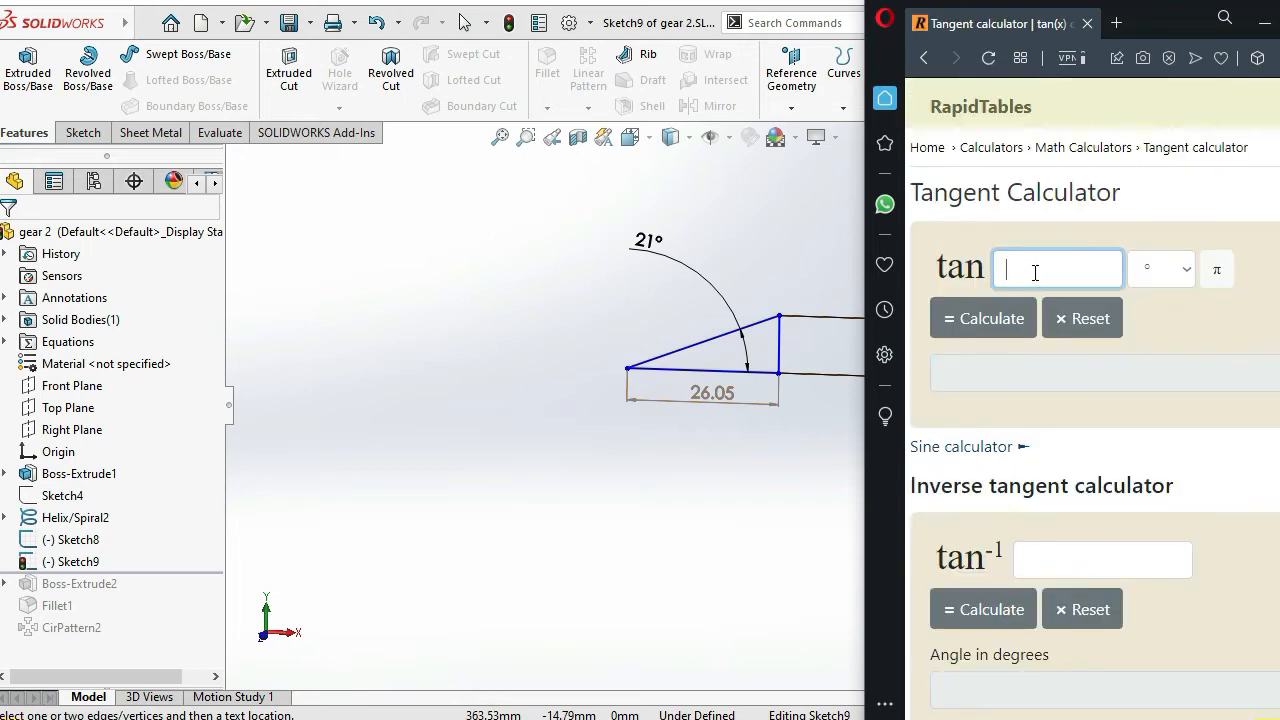
pyautogui.write('20')
pyautogui.click(990, 318)
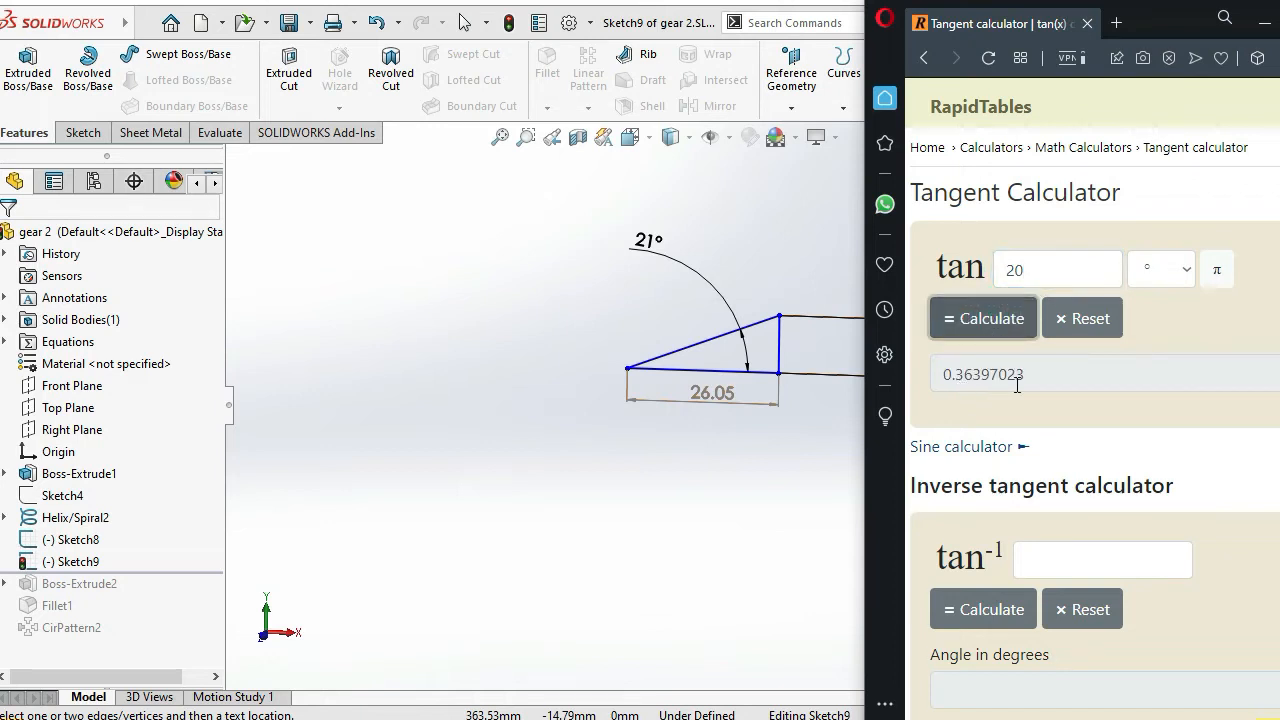
pyautogui.moveTo(1034, 378); pyautogui.dragTo(923, 383)
pyautogui.hotkey('ctrl', 'c')
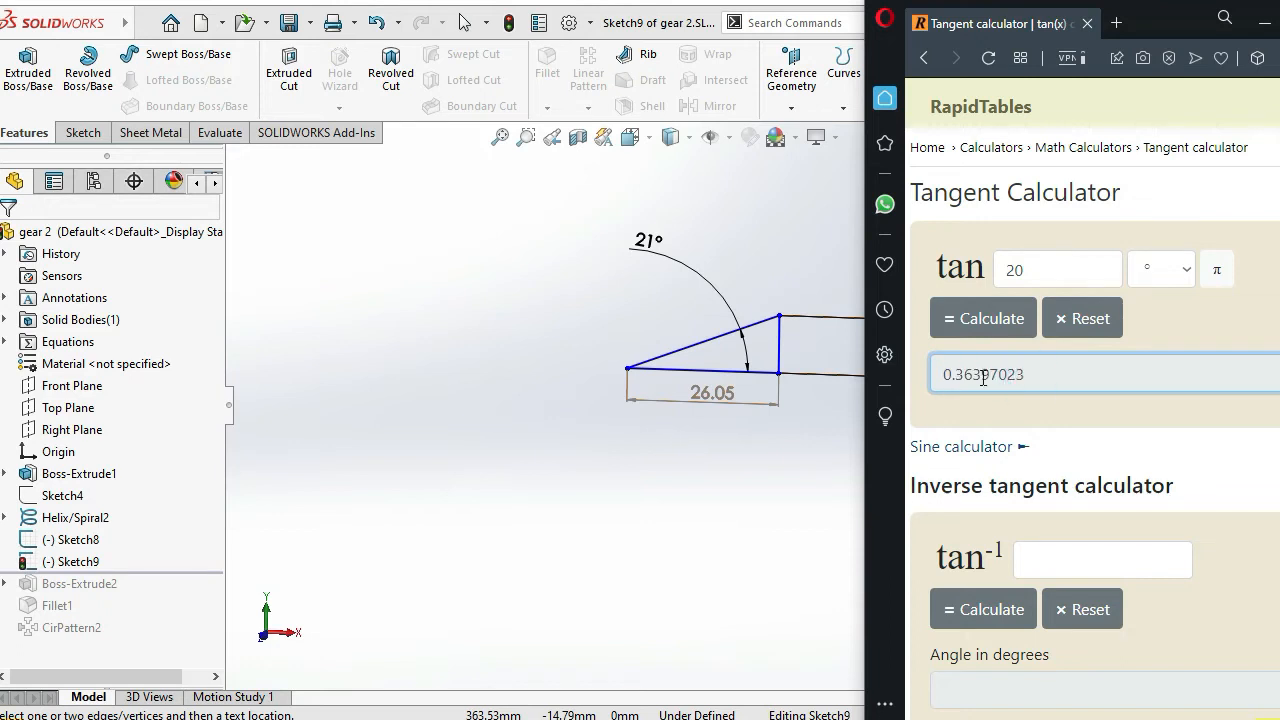
# Return to the Notepad gear notes and add the line "10 x 0.36397023 = A" using the copied tangent value
pyautogui.click(755, 503)
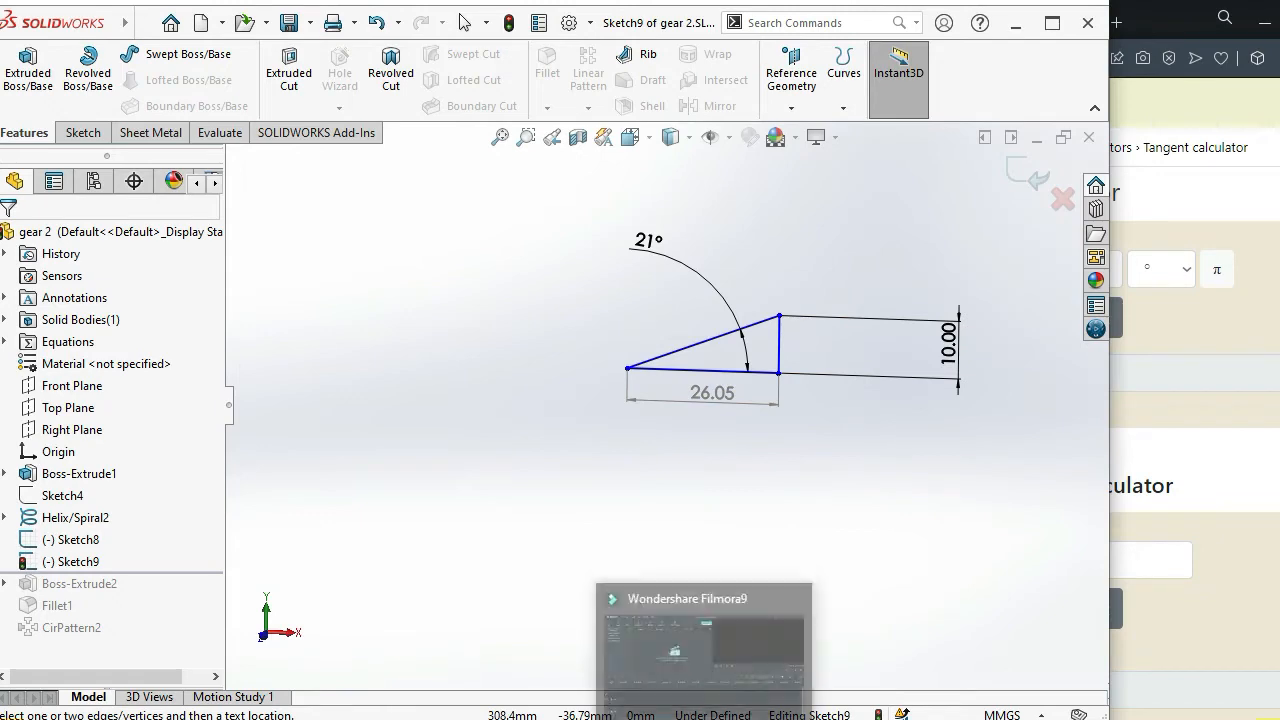
pyautogui.click(706, 718)
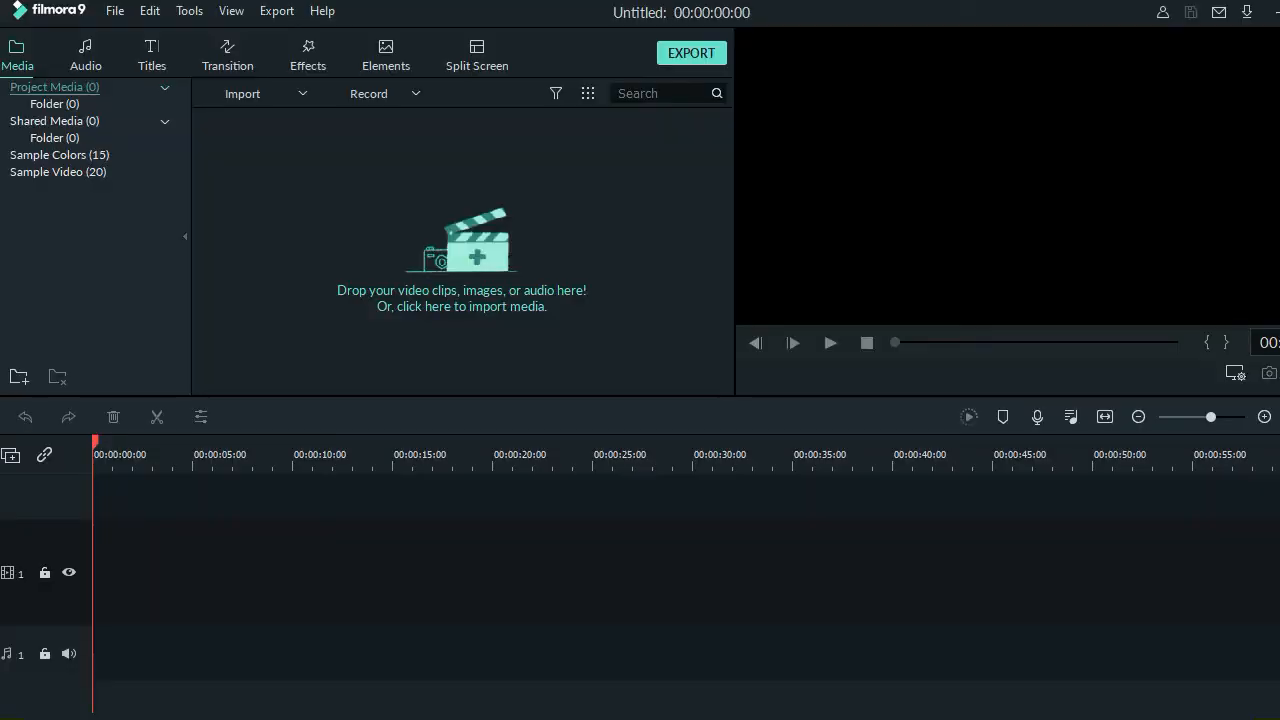
pyautogui.click(1277, 14)
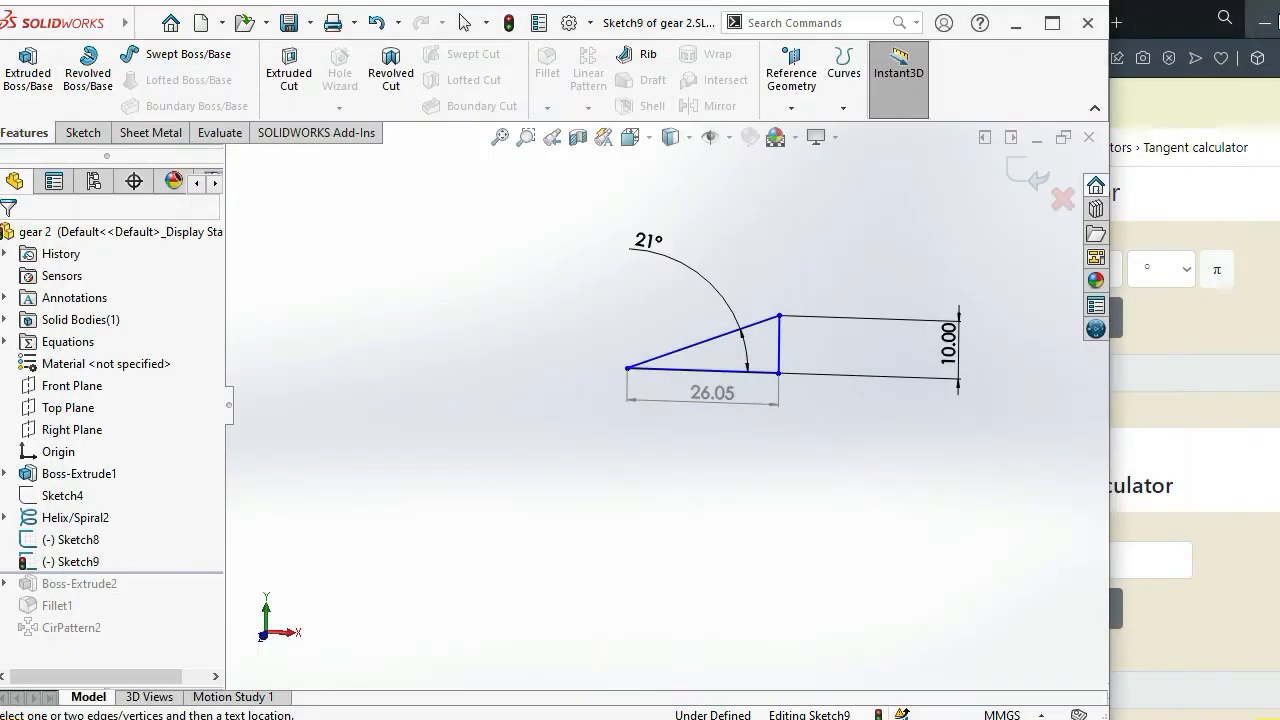
pyautogui.click(790, 718)
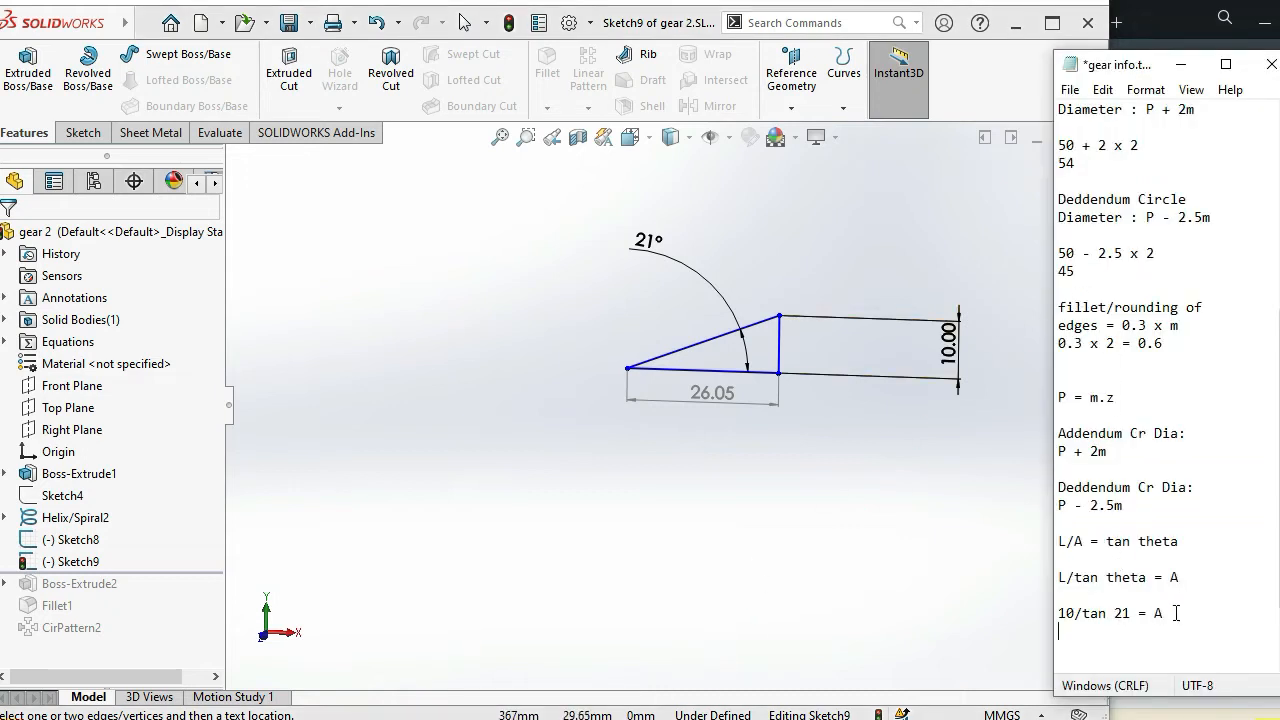
pyautogui.press('Return')
pyautogui.press('Return')
pyautogui.write('10 x')
pyautogui.hotkey('ctrl', 'v')
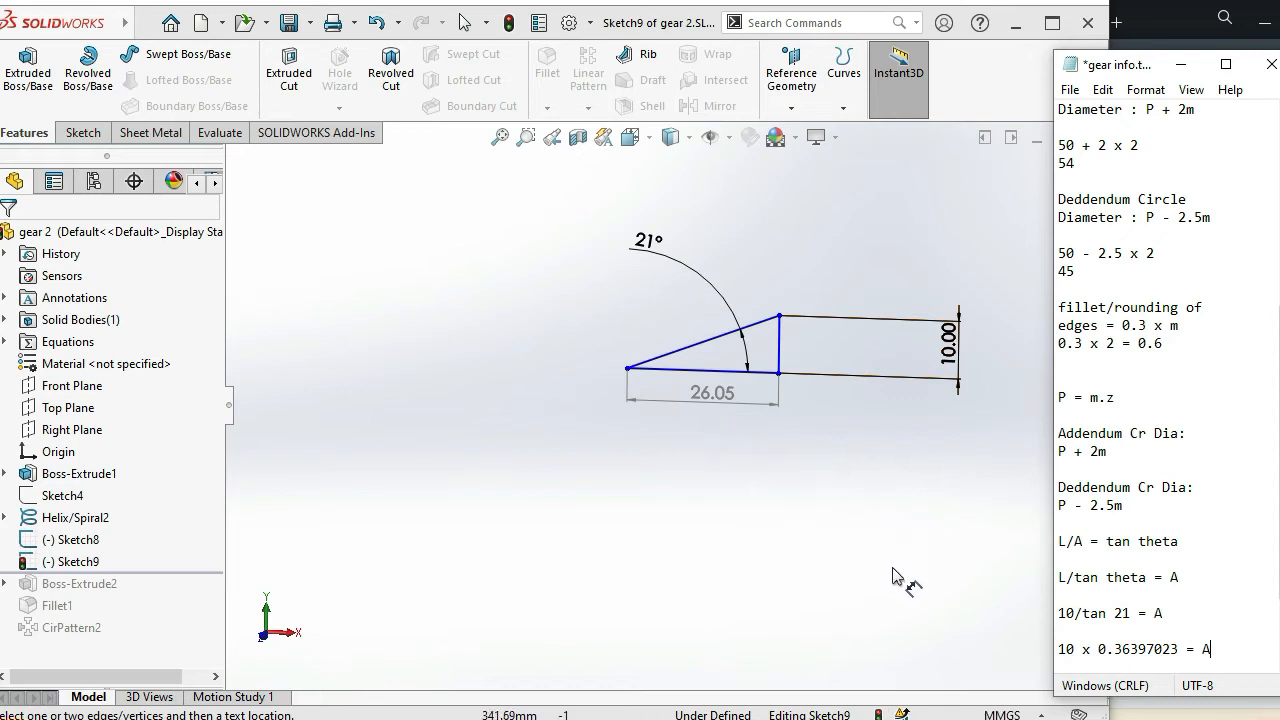
# Switch back to the browser and calculate the tangent of 21, keeping the angle unit in degrees
pyautogui.hotkey('alt', 'Tab')
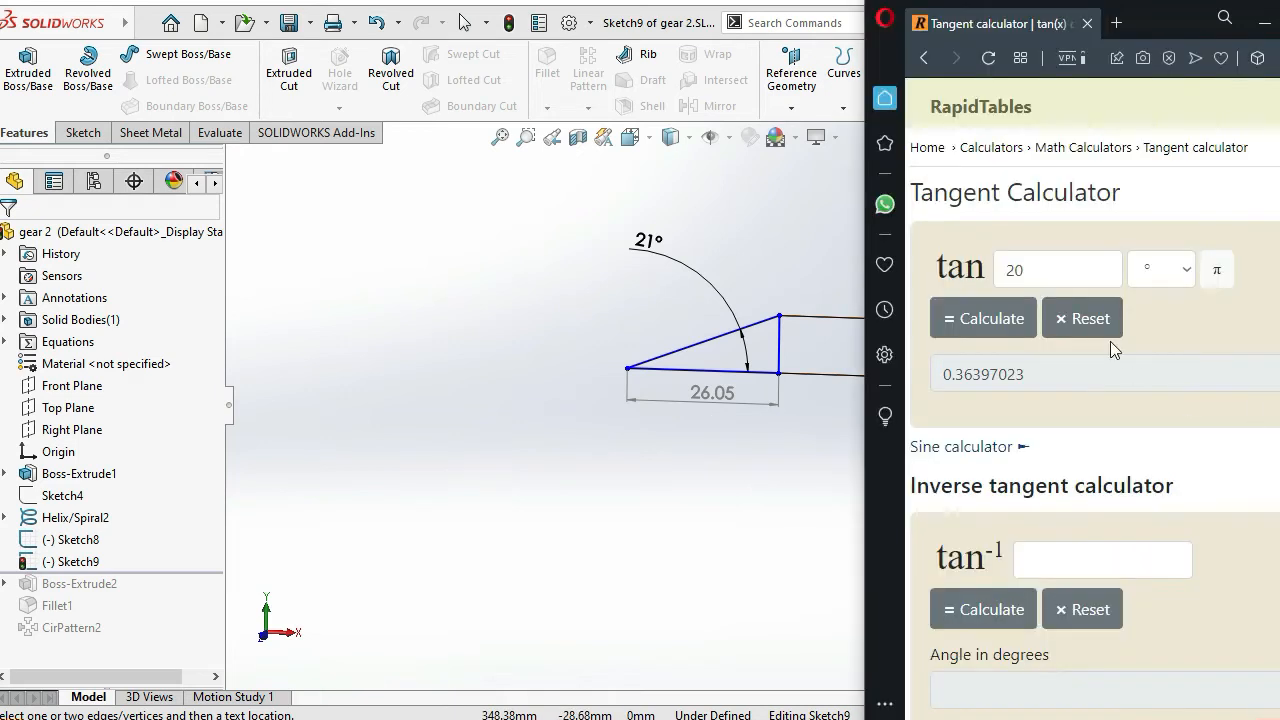
pyautogui.click(1038, 272)
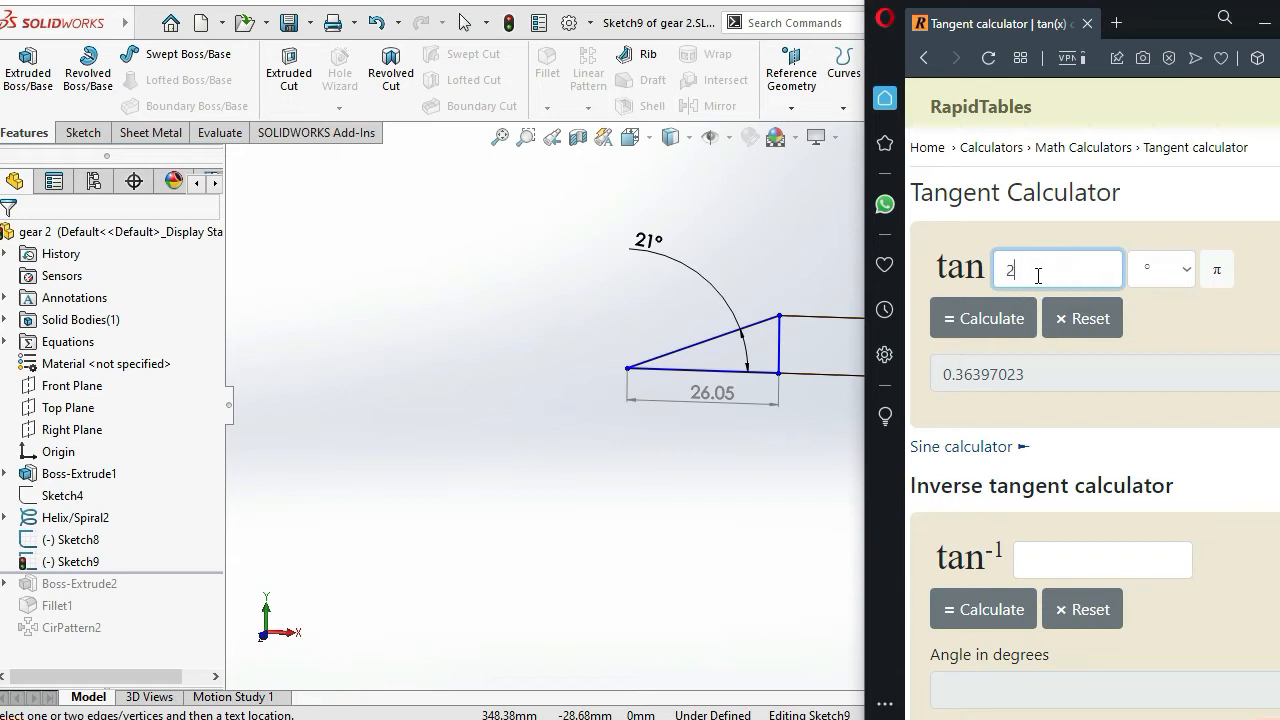
pyautogui.click(985, 318)
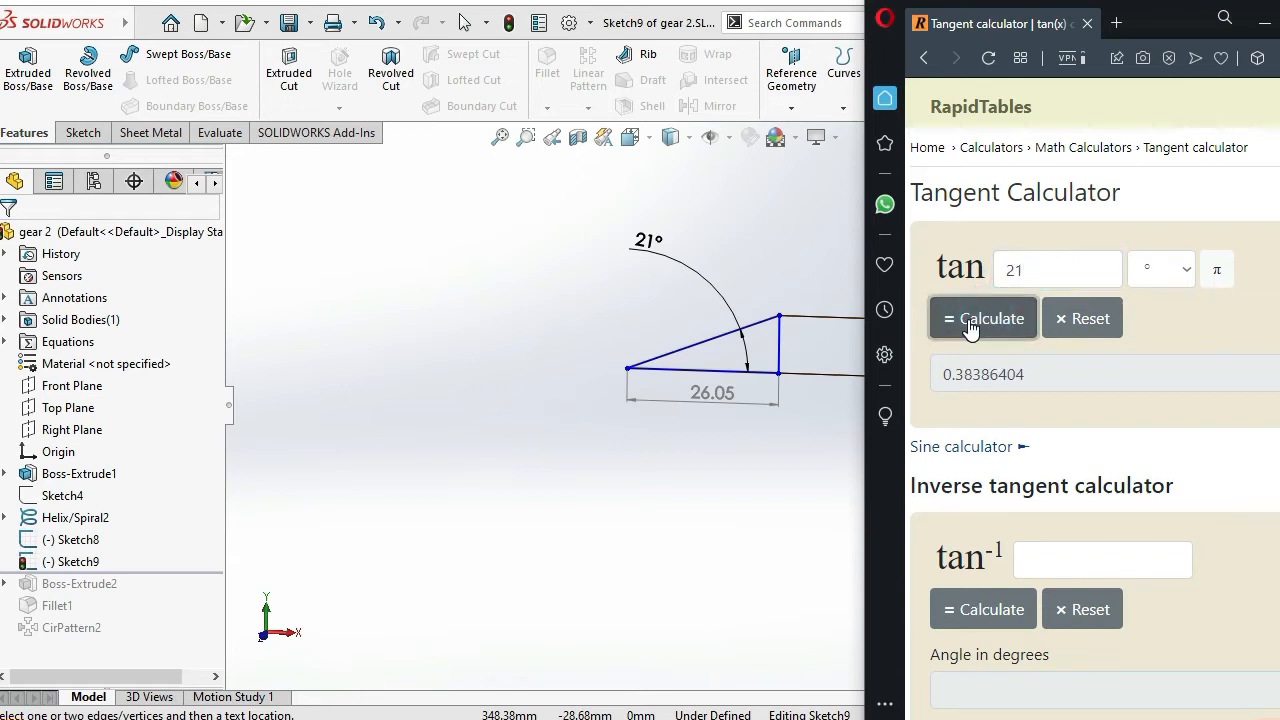
pyautogui.click(1162, 276)
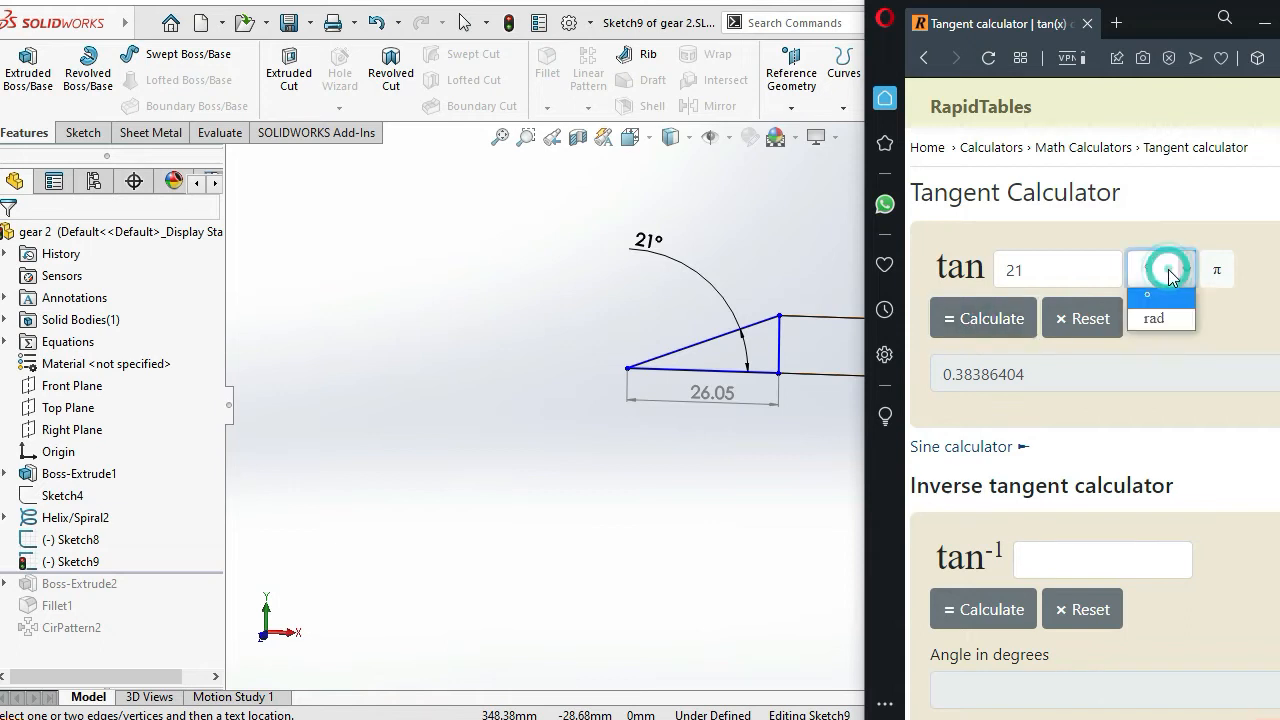
pyautogui.click(1150, 297)
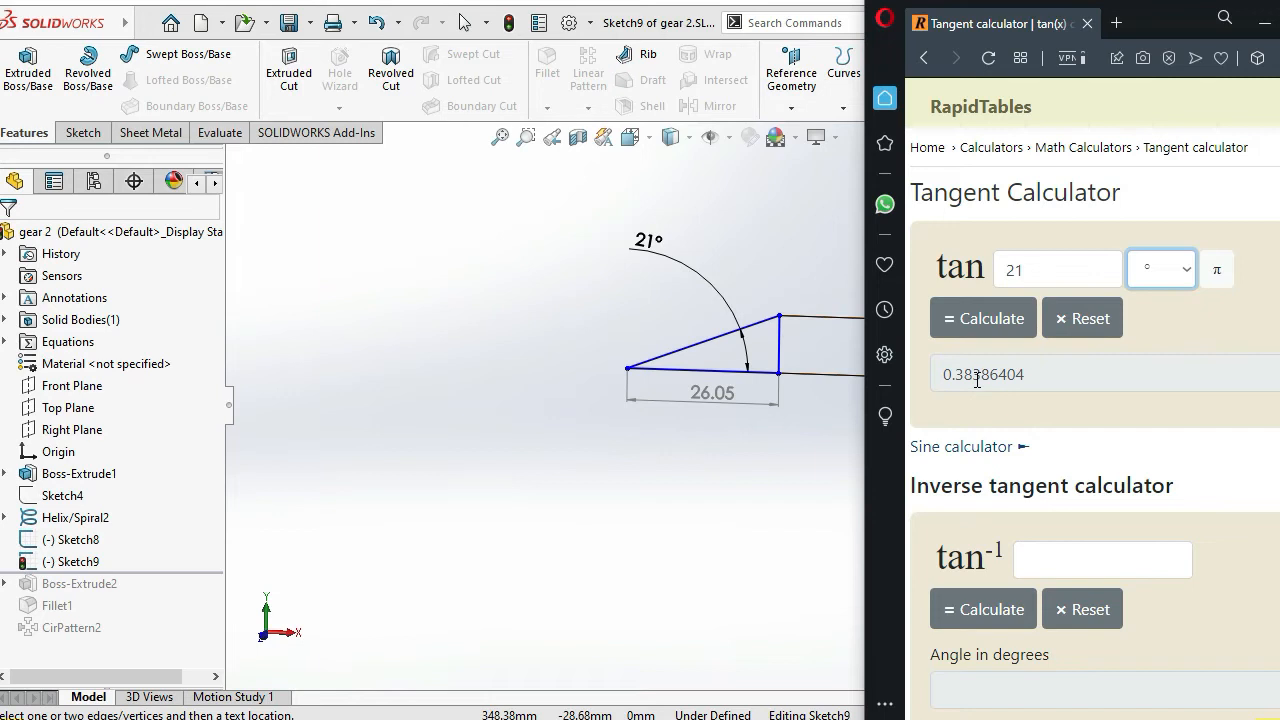
# Return to the Notepad gear notes and replace the multiplication sign in the last equation with a division sign
pyautogui.click(714, 506)
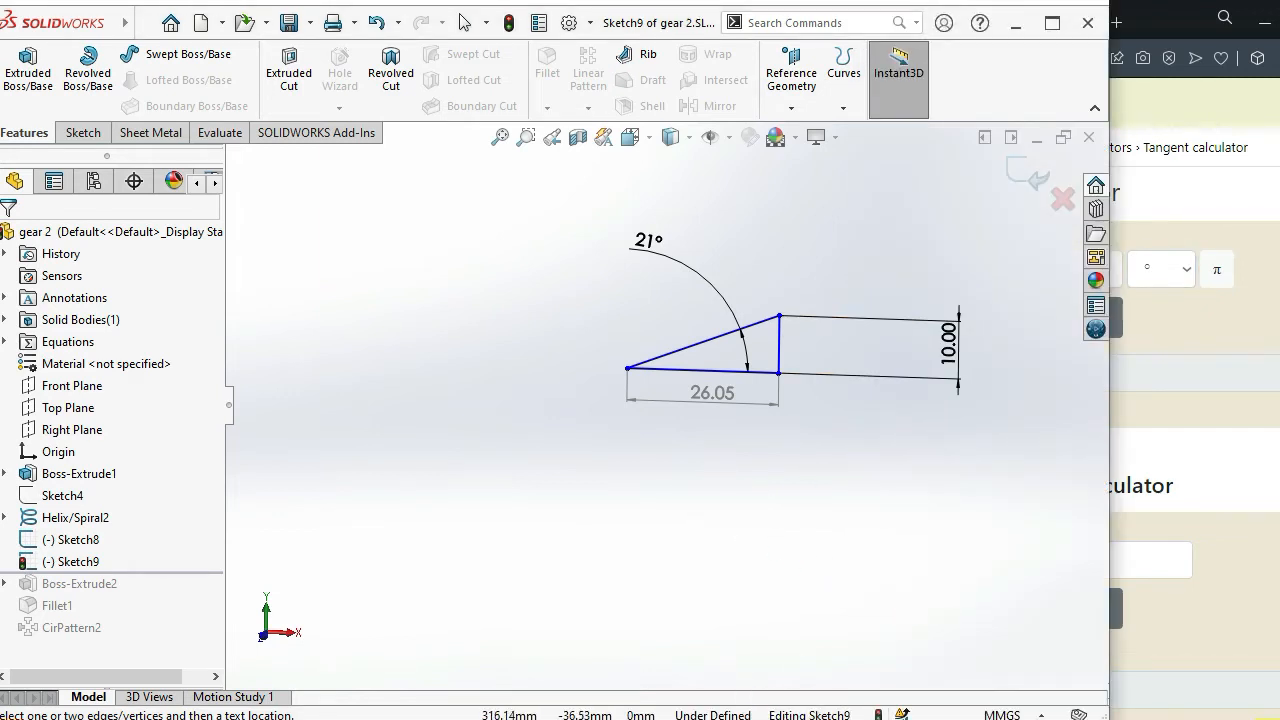
pyautogui.click(772, 718)
pyautogui.scroll(-2, 1150, 581)
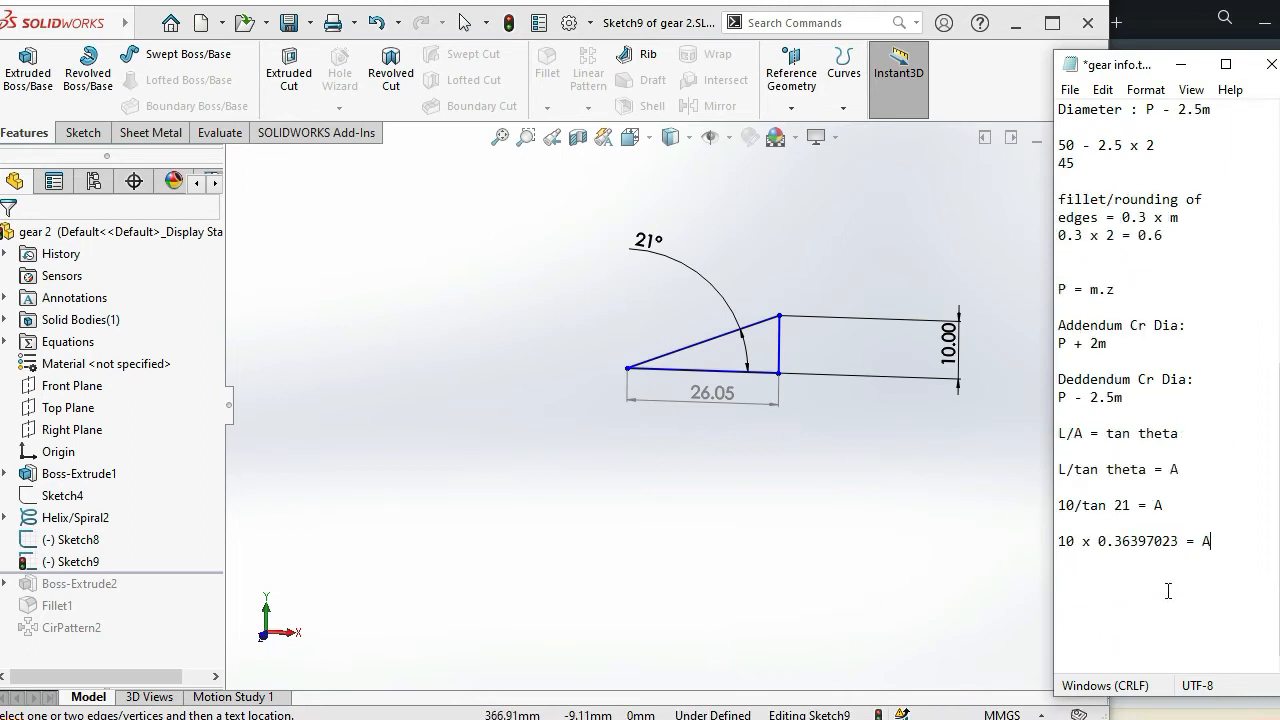
pyautogui.click(1093, 545)
pyautogui.press('BackSpace')
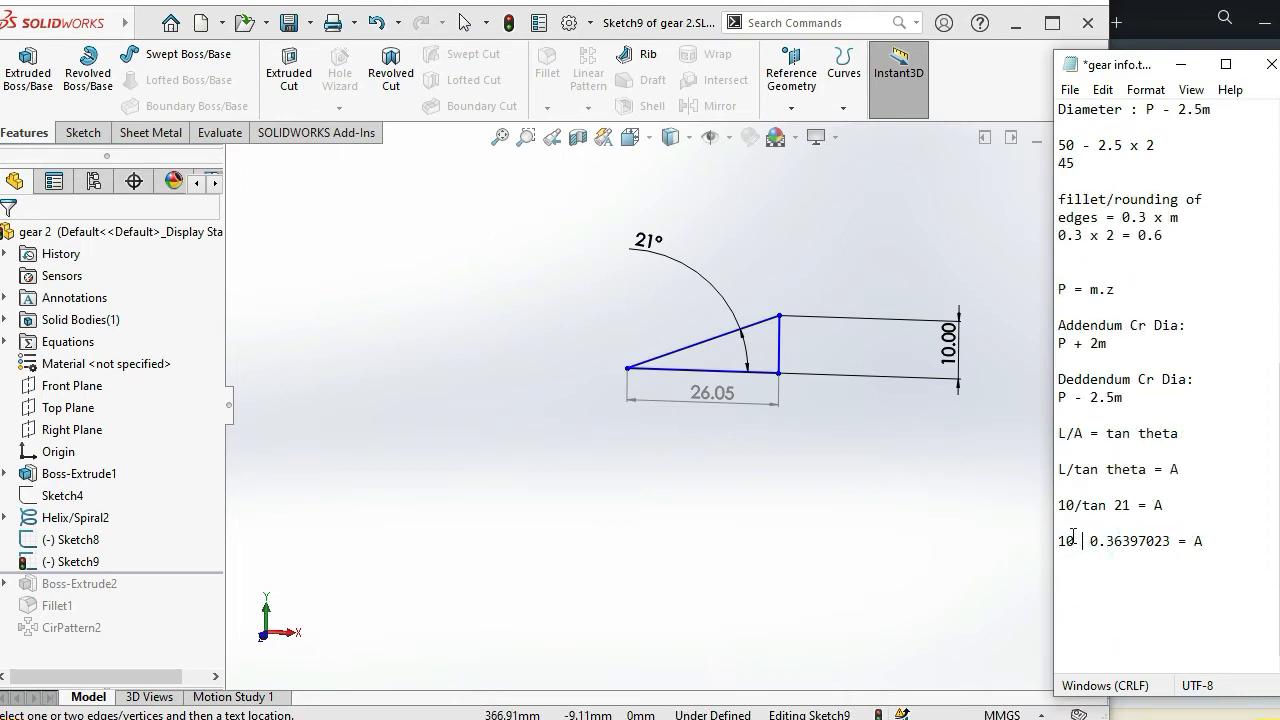
pyautogui.write('/')
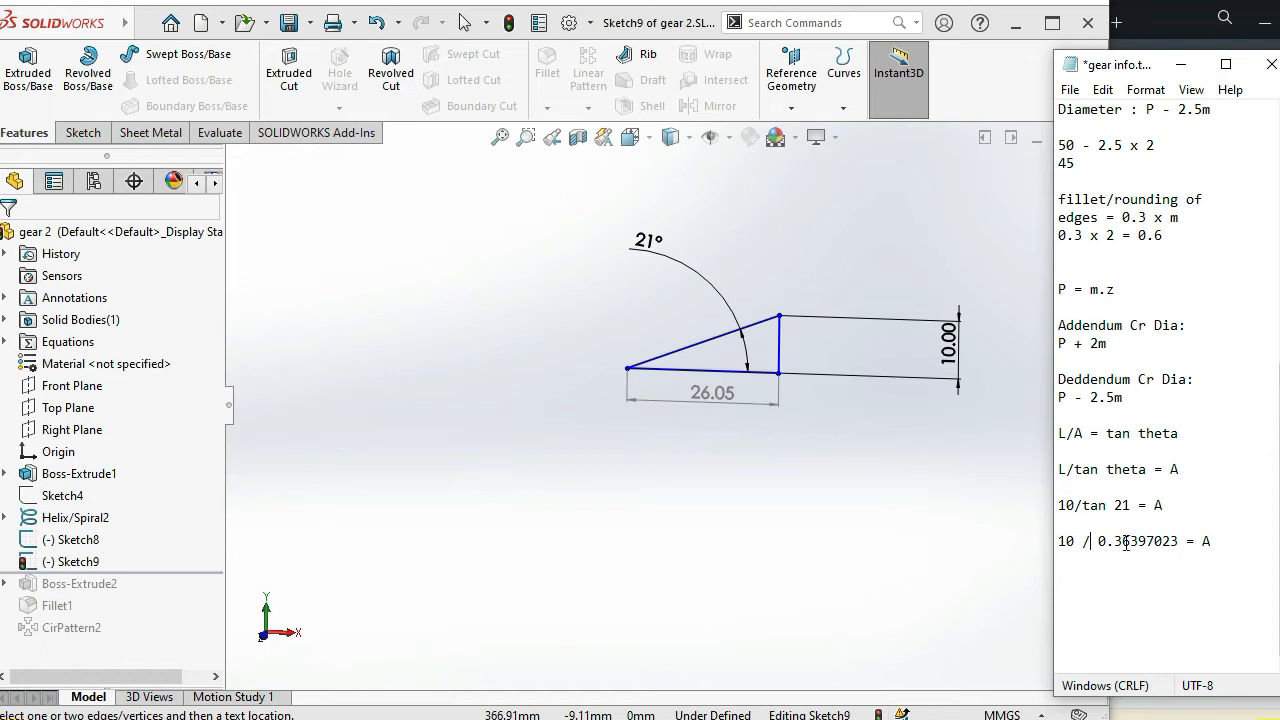
# Copy the tangent of 21 degrees from the browser calculator and replace the old tangent value in the last Notepad equation with 0.38386404
pyautogui.hotkey('alt', 'Tab')
pyautogui.moveTo(1030, 376); pyautogui.dragTo(897, 393)
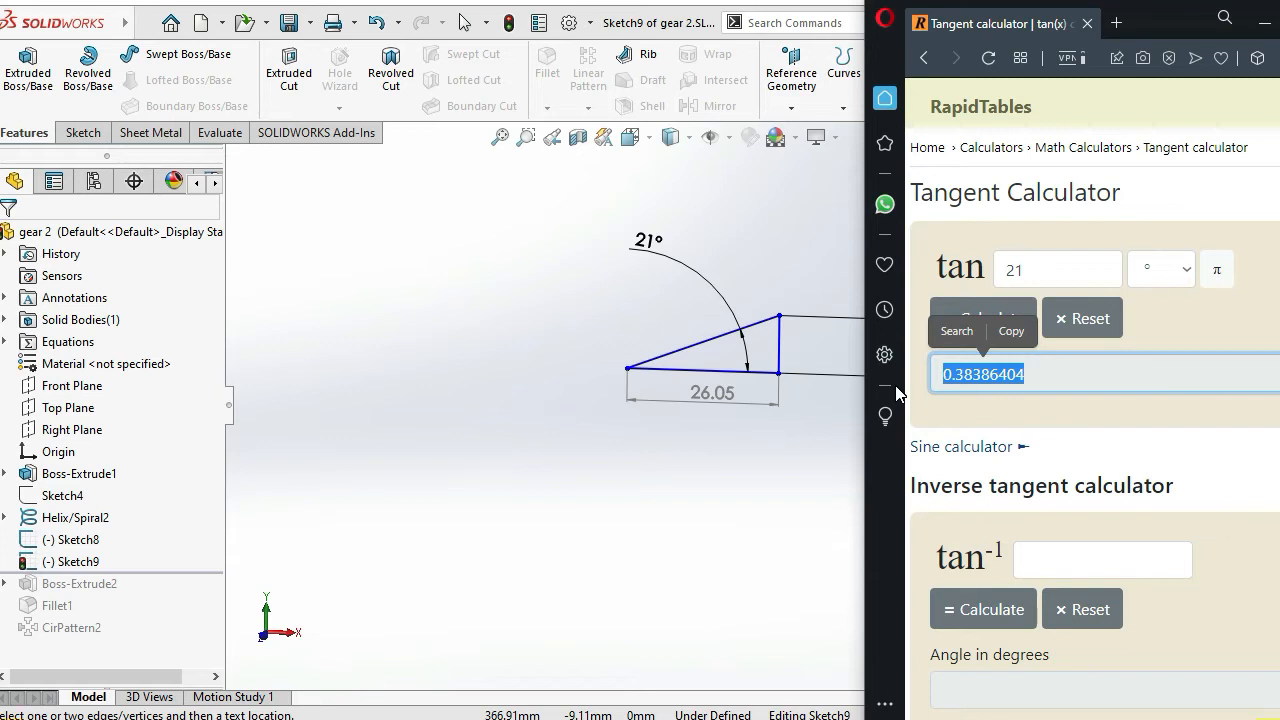
pyautogui.hotkey('ctrl', 'c')
pyautogui.click(778, 566)
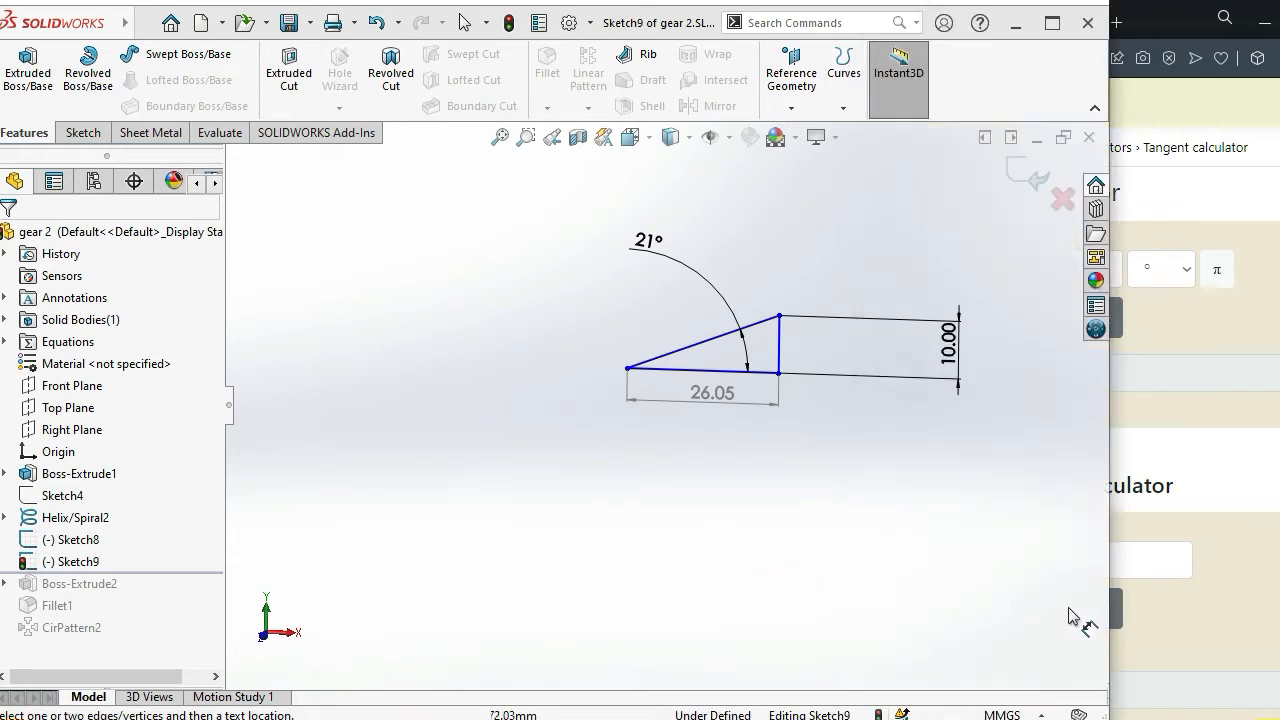
pyautogui.hotkey('alt', 'Tab')
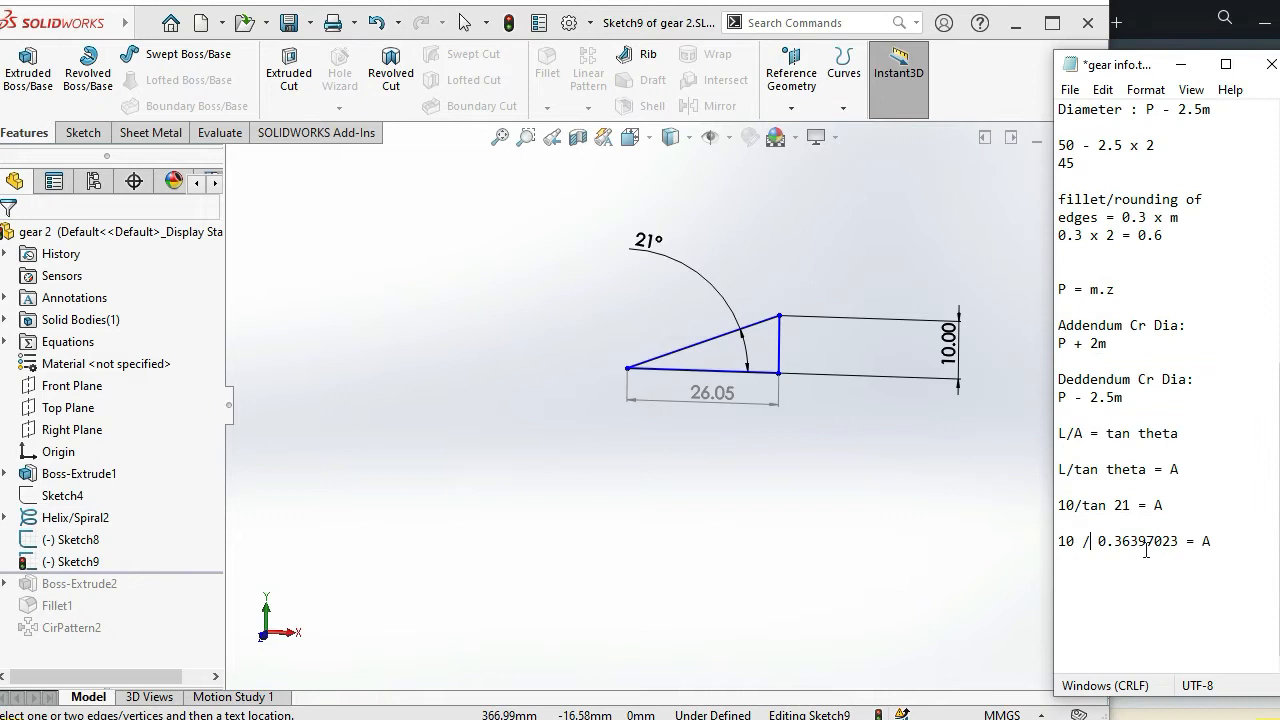
pyautogui.moveTo(1180, 541); pyautogui.dragTo(1099, 541)
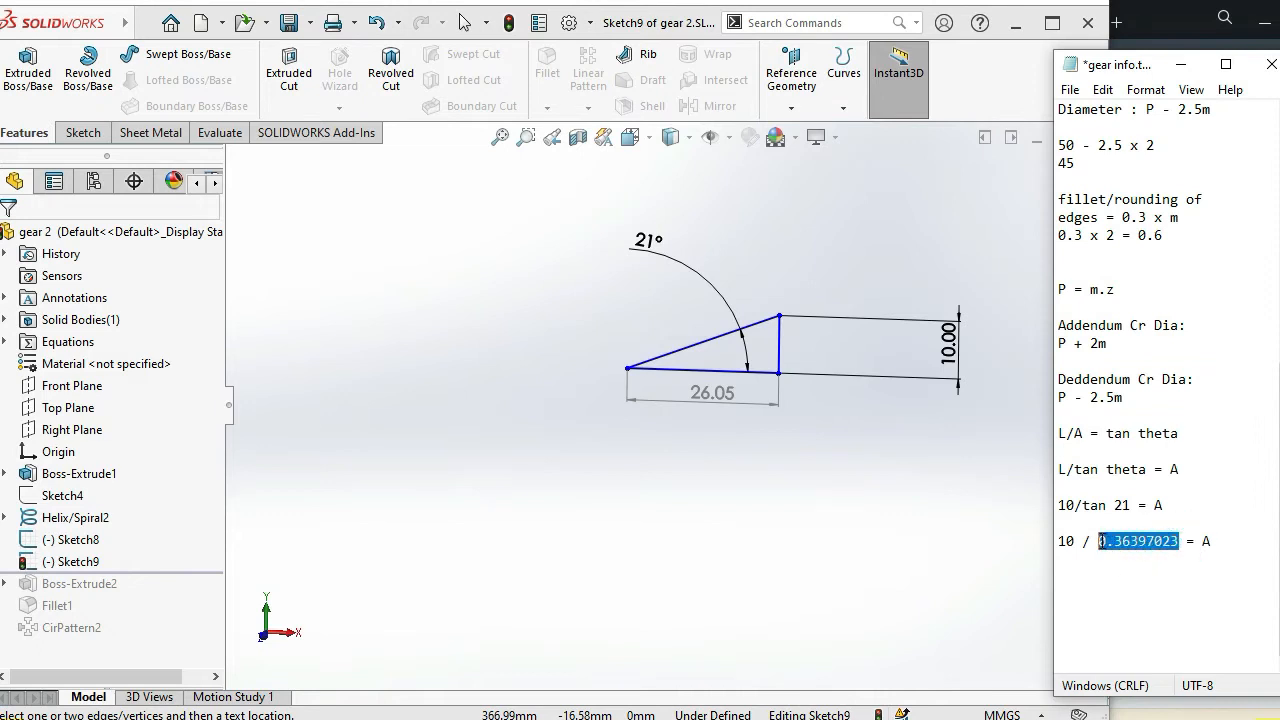
pyautogui.hotkey('ctrl', 'v')
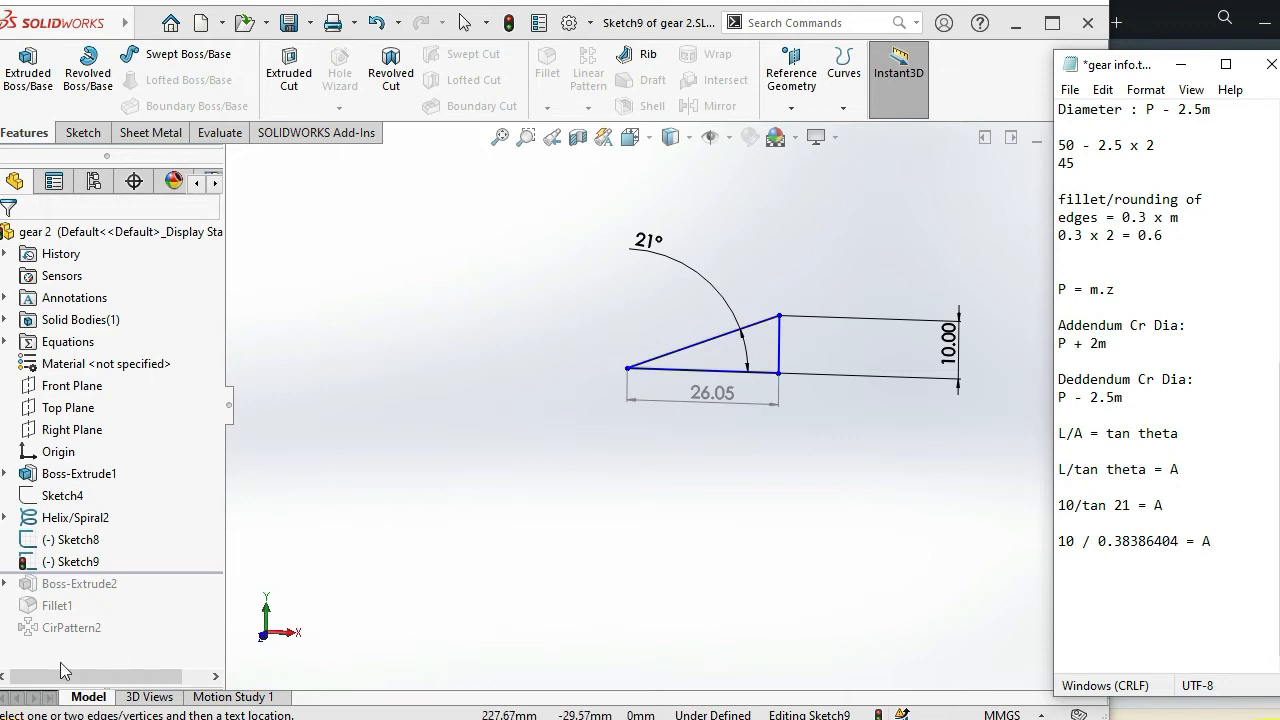
# Open the Windows Calculator and divide 10 by the copied value 0.38386404
pyautogui.click(17, 719)
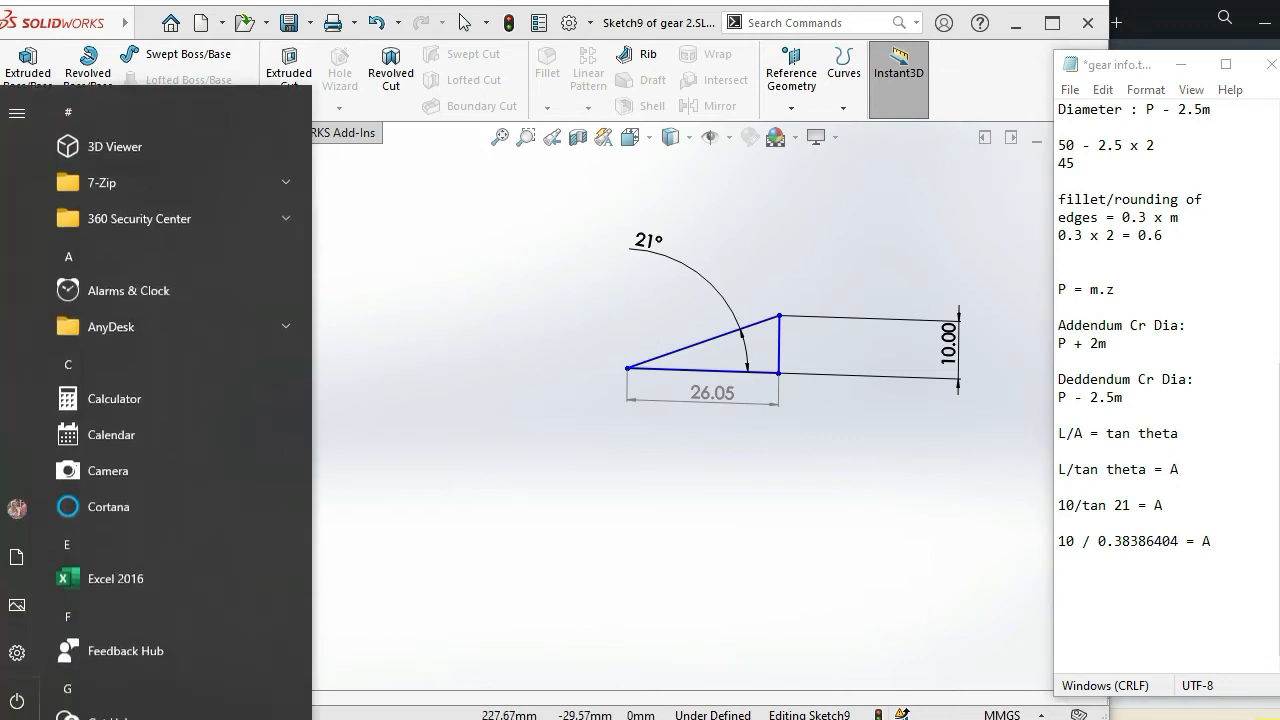
pyautogui.click(115, 400)
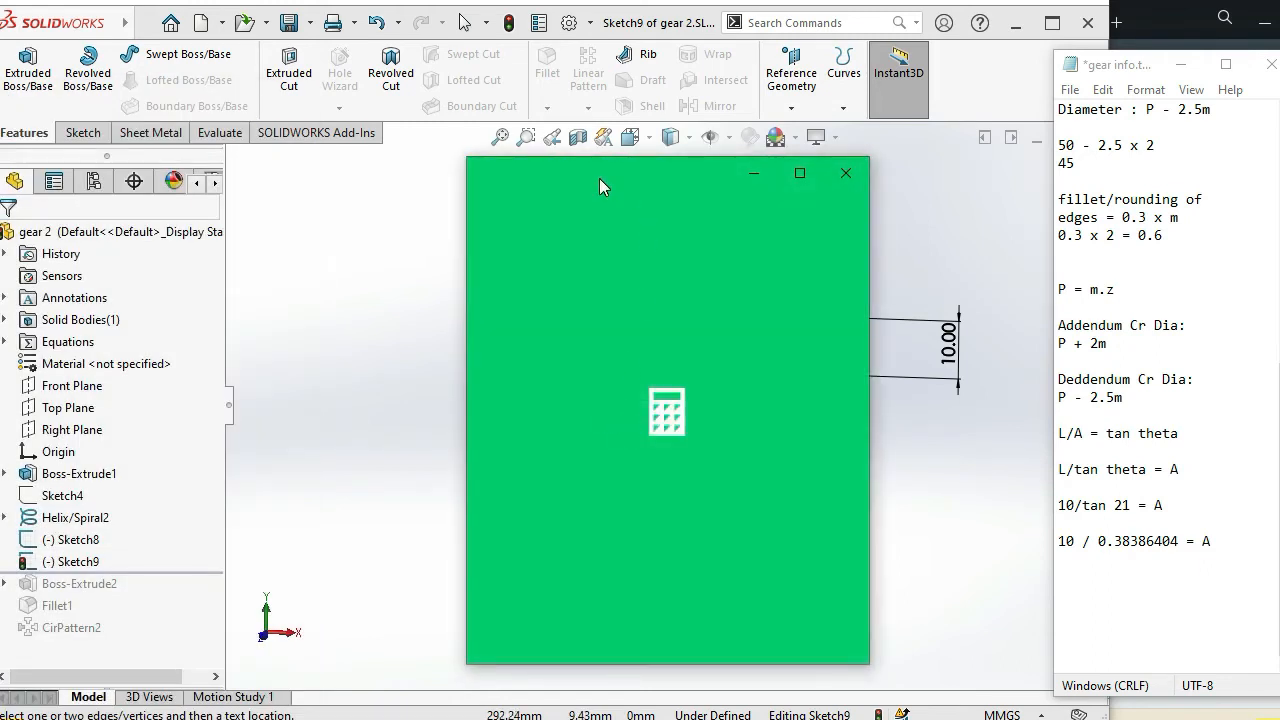
pyautogui.write('10')
pyautogui.press('/')
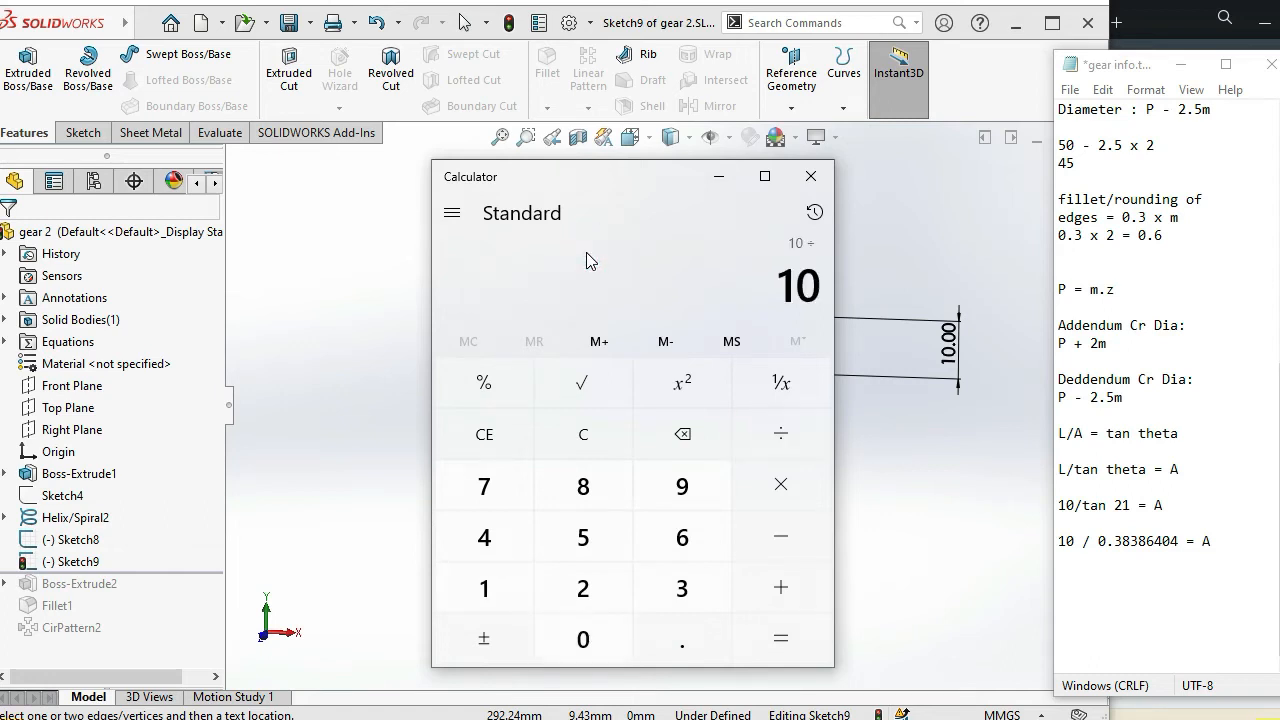
pyautogui.hotkey('ctrl', 'v')
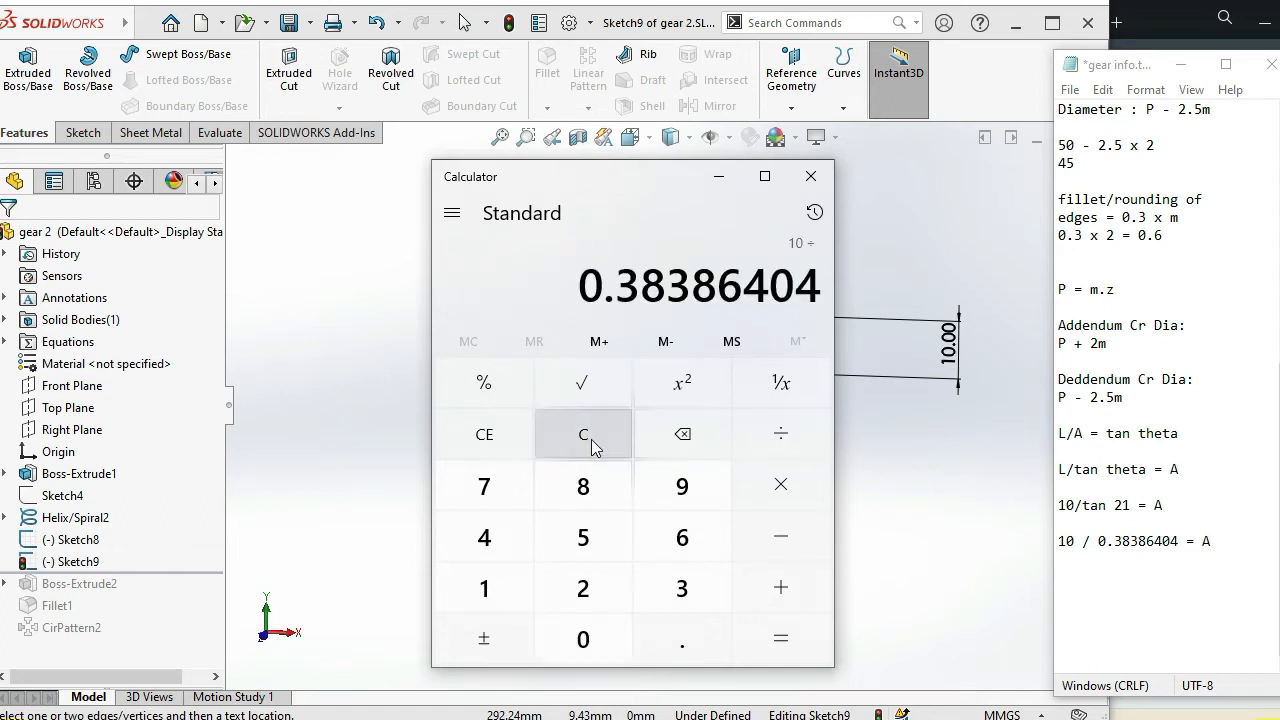
pyautogui.click(779, 653)
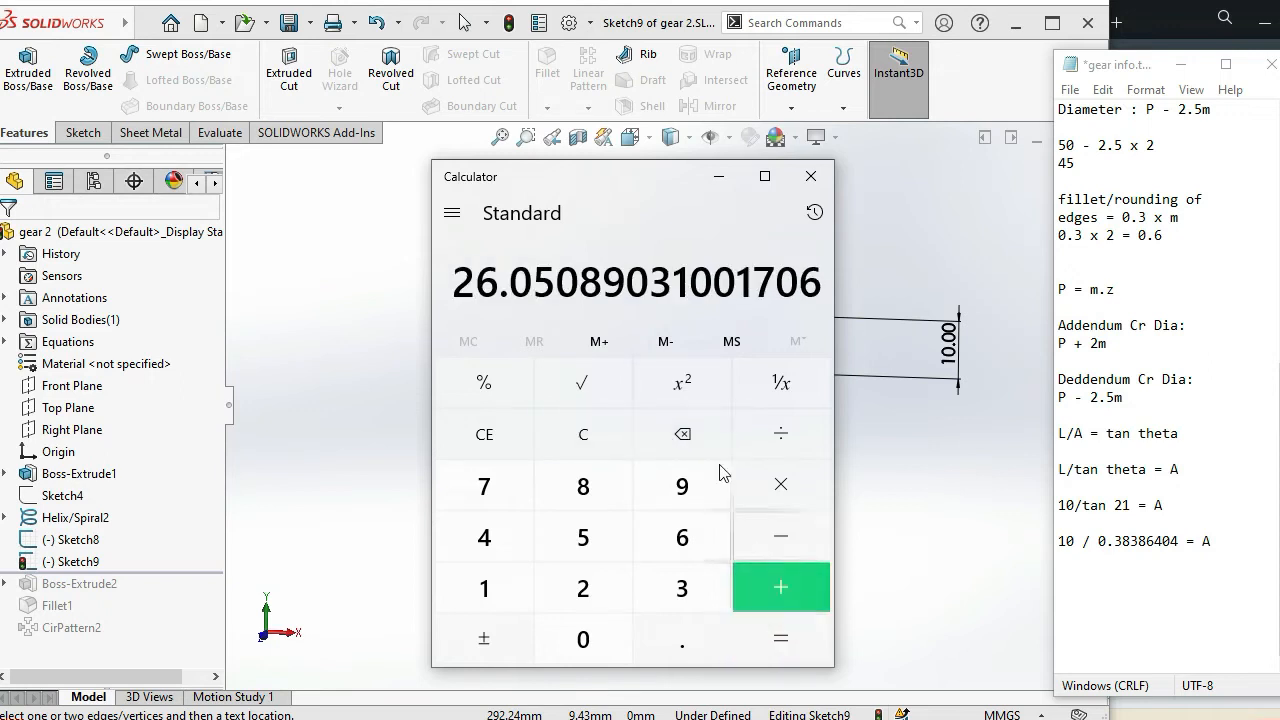
# Compare the Calculator result with the full value of the triangle's base dimension in SolidWorks, and minimise the Calculator
pyautogui.moveTo(603, 181)
pyautogui.mouseDown()
pyautogui.moveTo(1085, 349)
pyautogui.moveTo(1091, 240)
pyautogui.moveTo(1017, 236)
pyautogui.mouseUp()
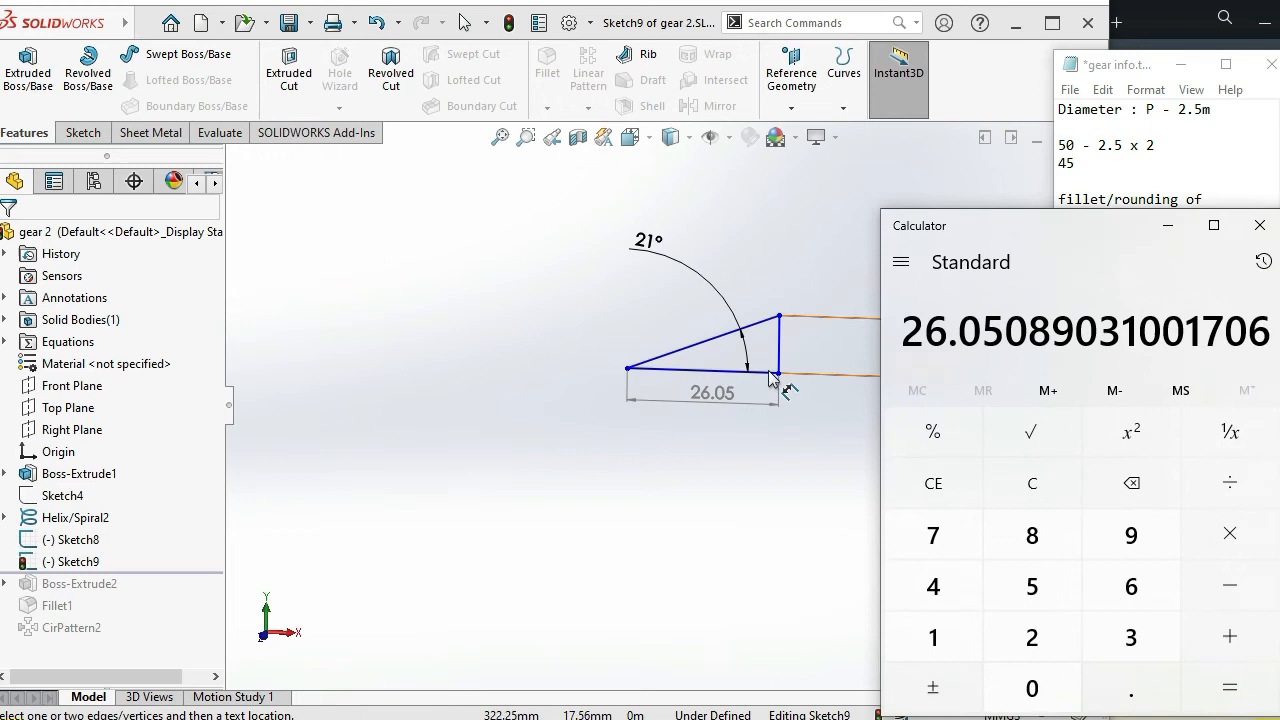
pyautogui.click(713, 394)
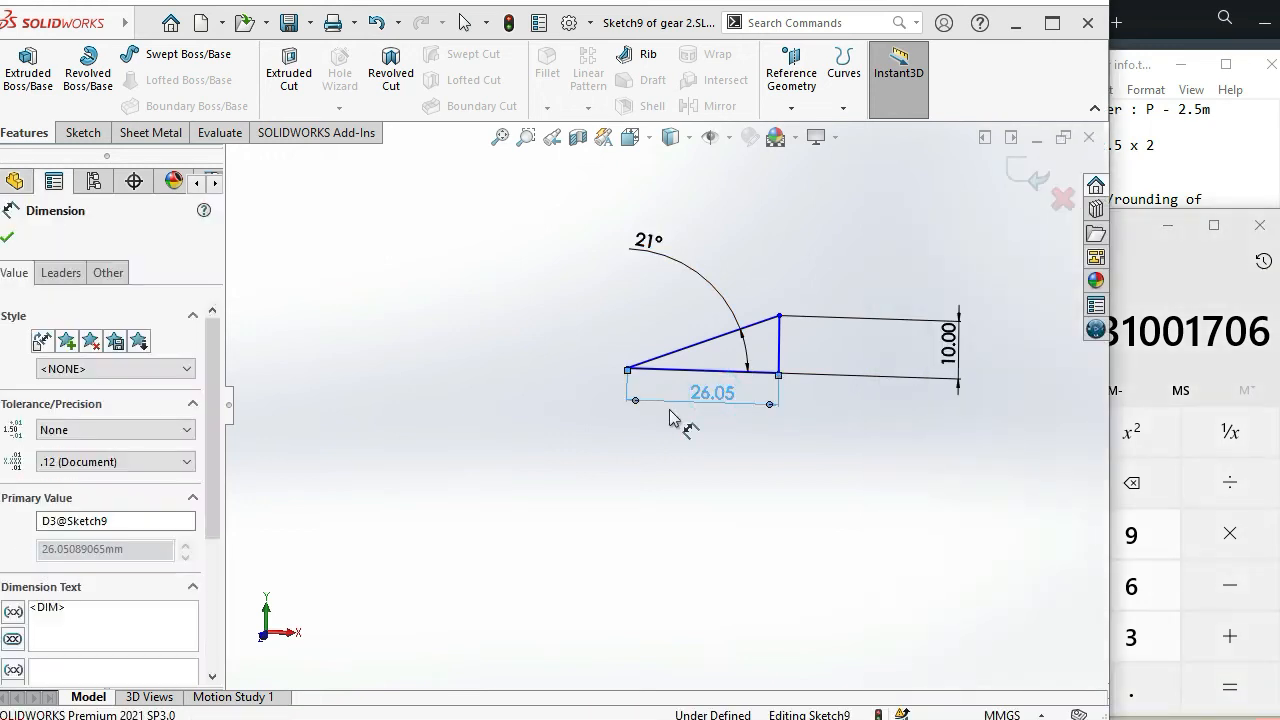
pyautogui.moveTo(1136, 236)
pyautogui.mouseDown()
pyautogui.moveTo(940, 355)
pyautogui.moveTo(553, 246)
pyautogui.moveTo(553, 321)
pyautogui.mouseUp()
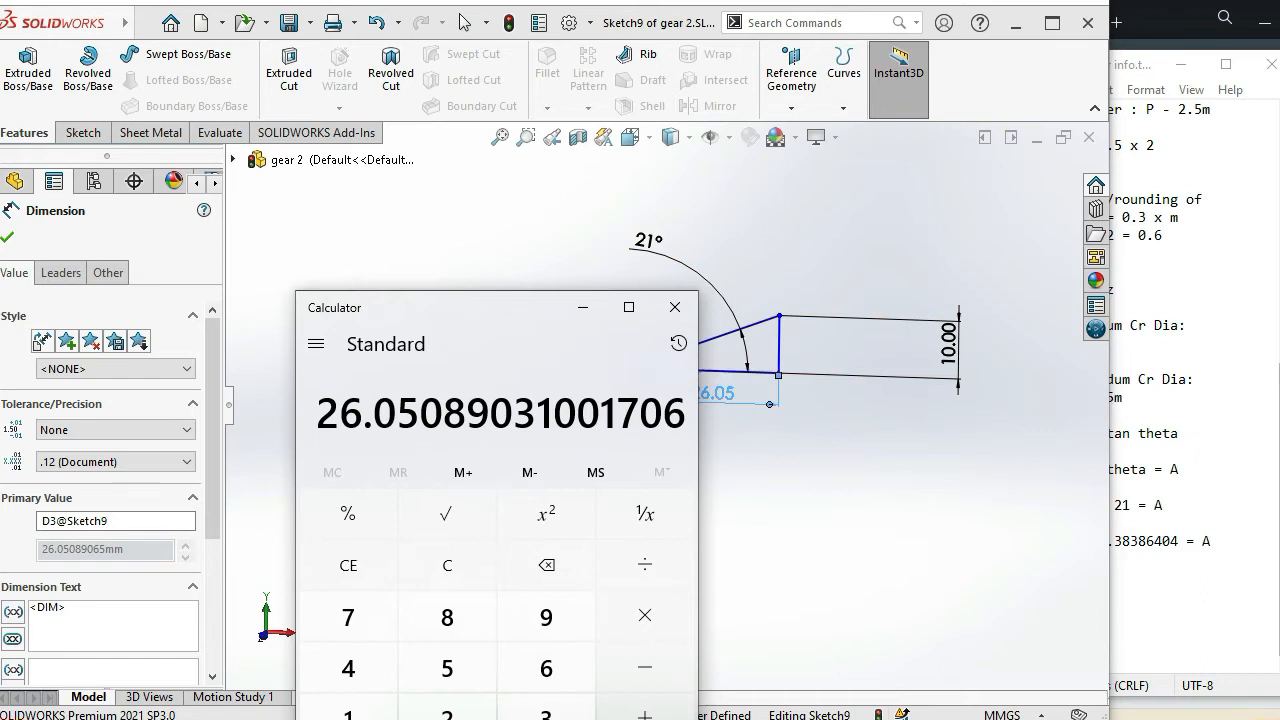
pyautogui.click(1279, 436)
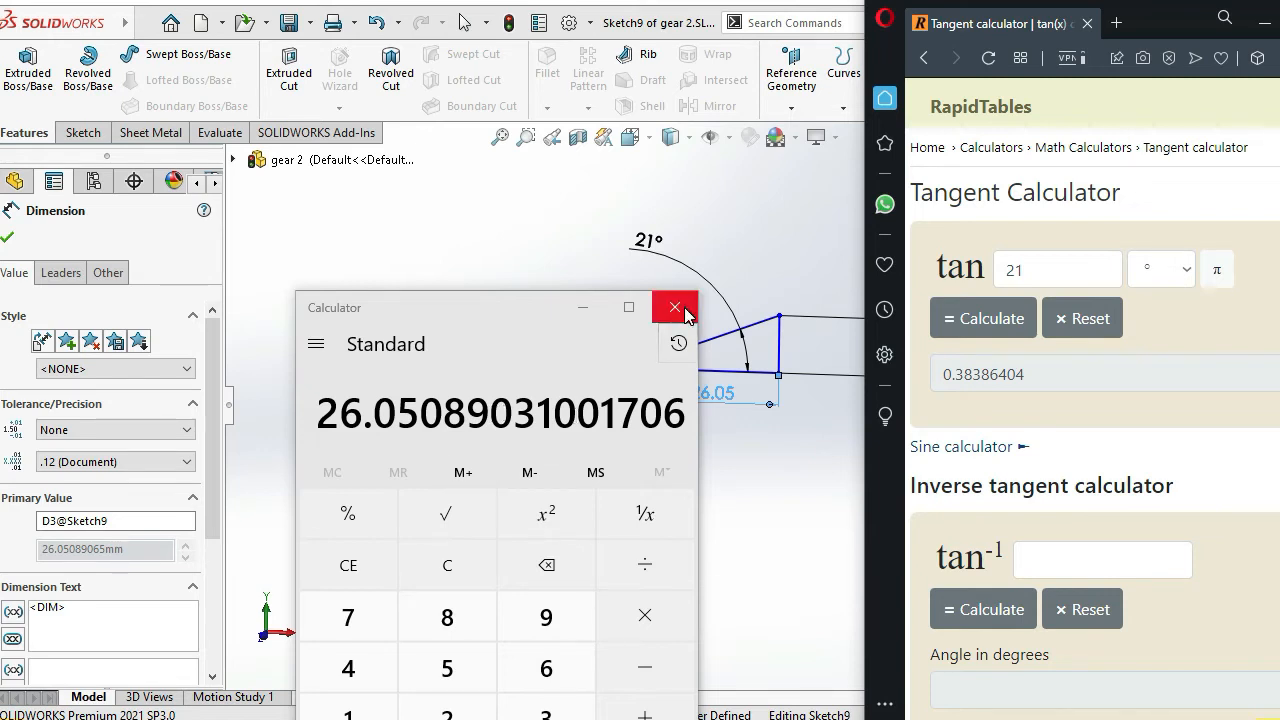
pyautogui.click(584, 306)
pyautogui.click(697, 458)
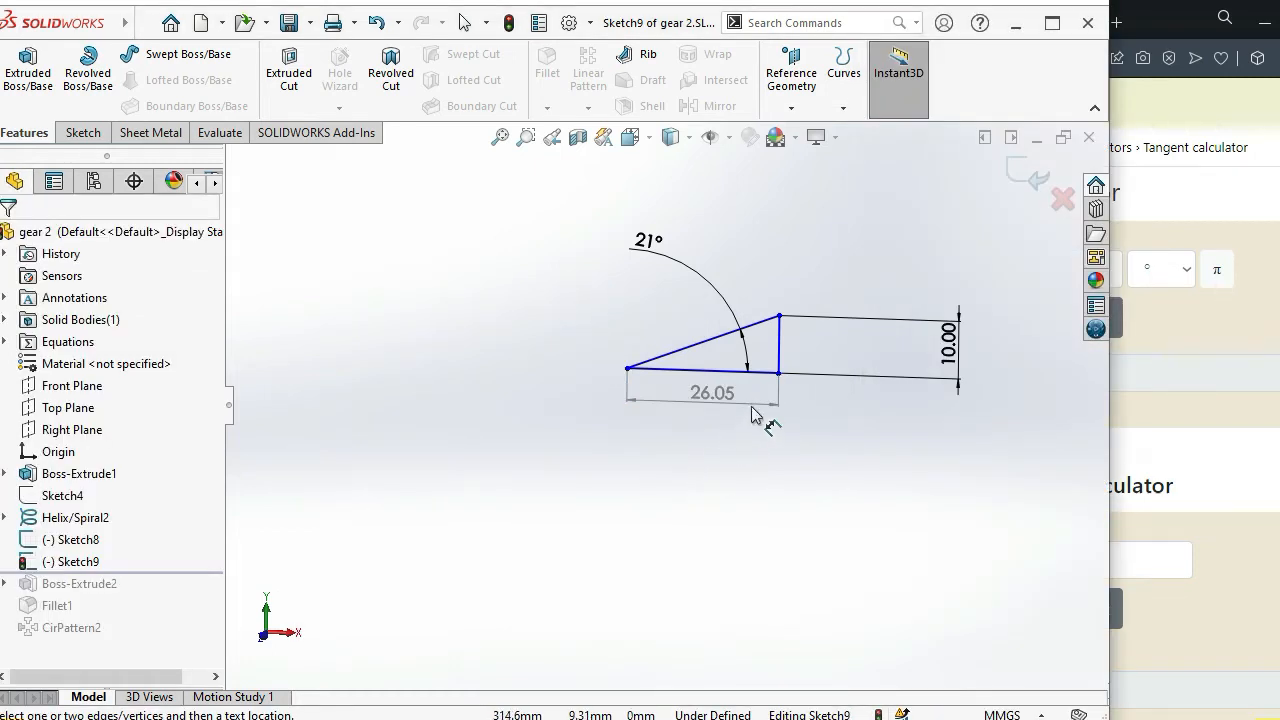
# Exit the triangle sketch in SolidWorks and discard its changes
pyautogui.press('z')
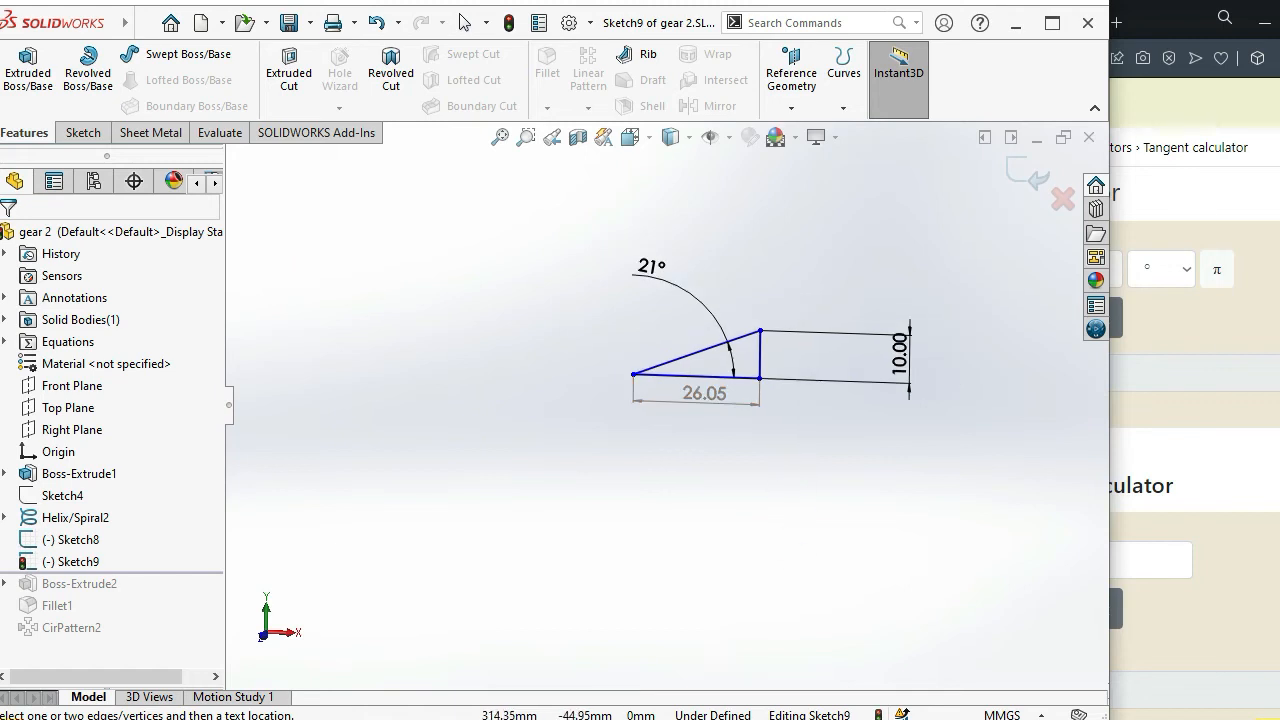
pyautogui.hotkey('alt', 'Tab')
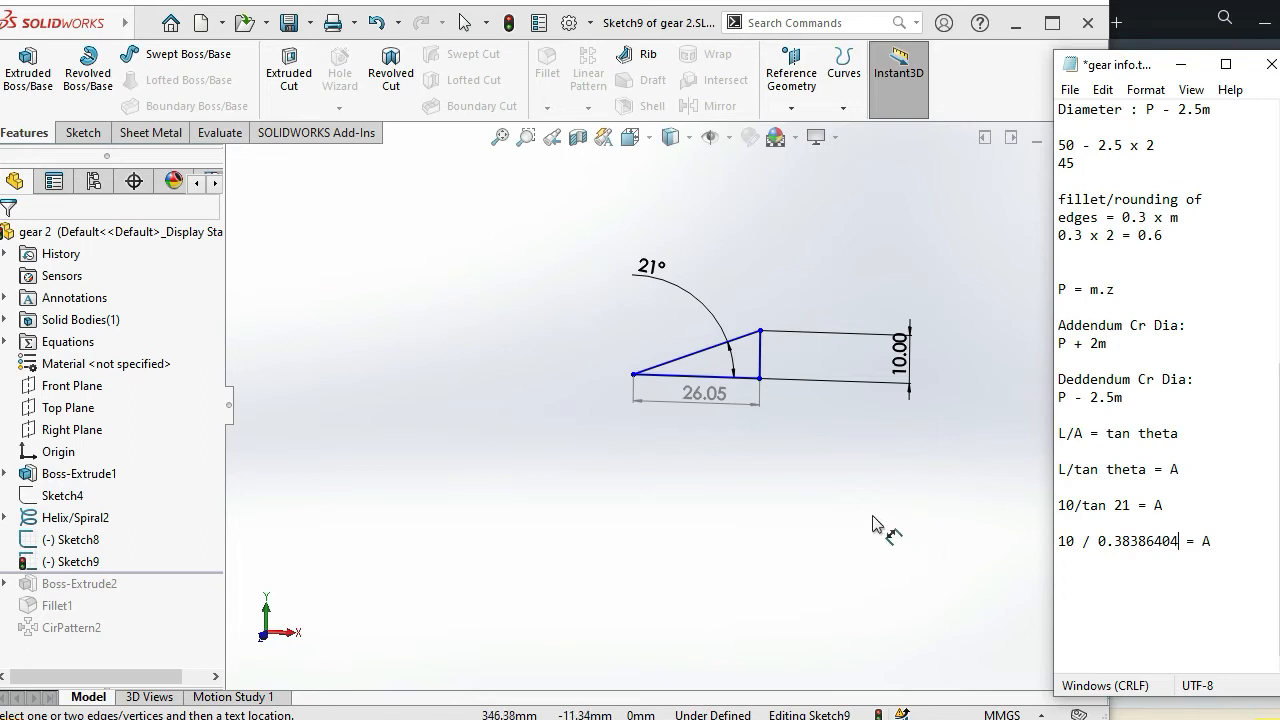
pyautogui.click(766, 478)
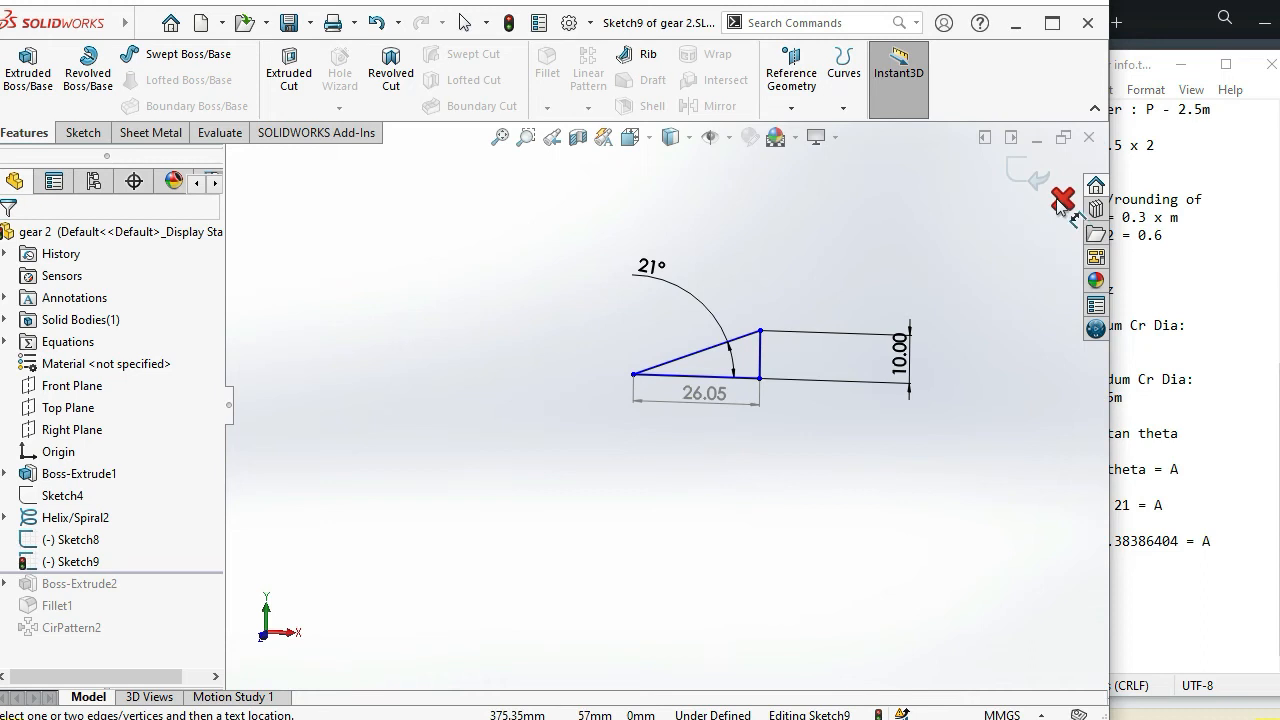
pyautogui.click(1062, 202)
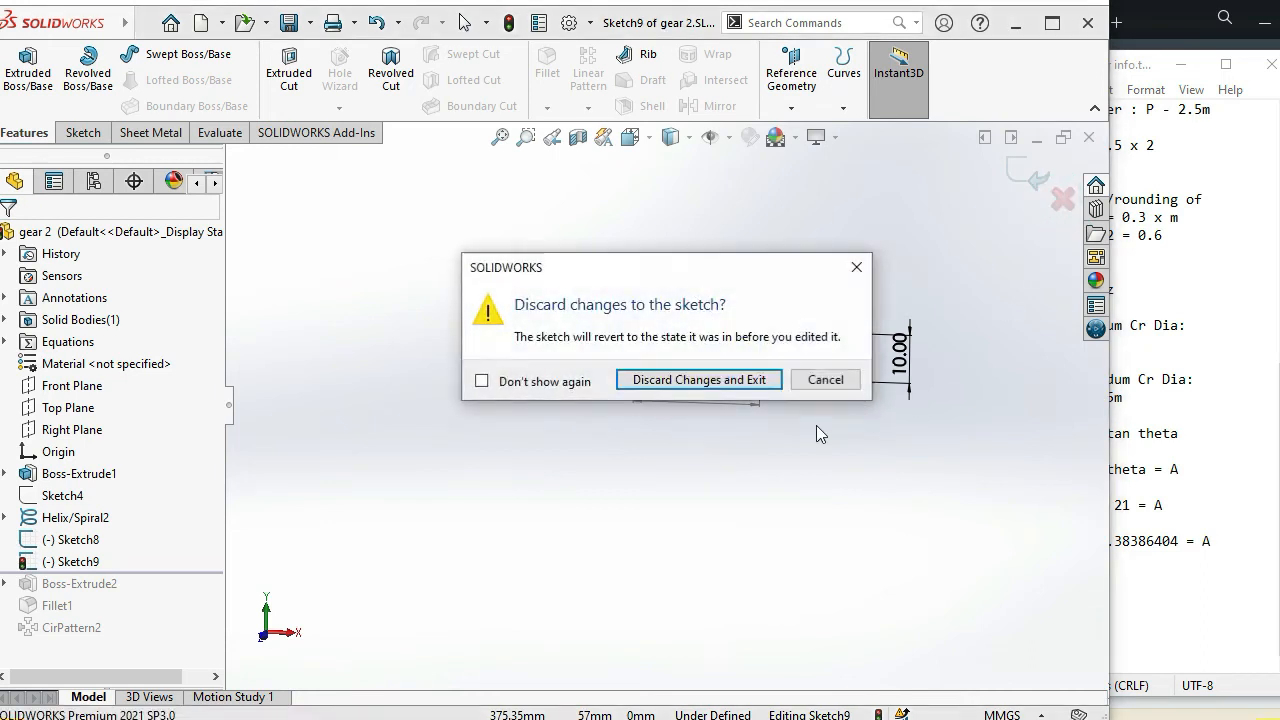
pyautogui.click(705, 378)
pyautogui.click(1112, 594)
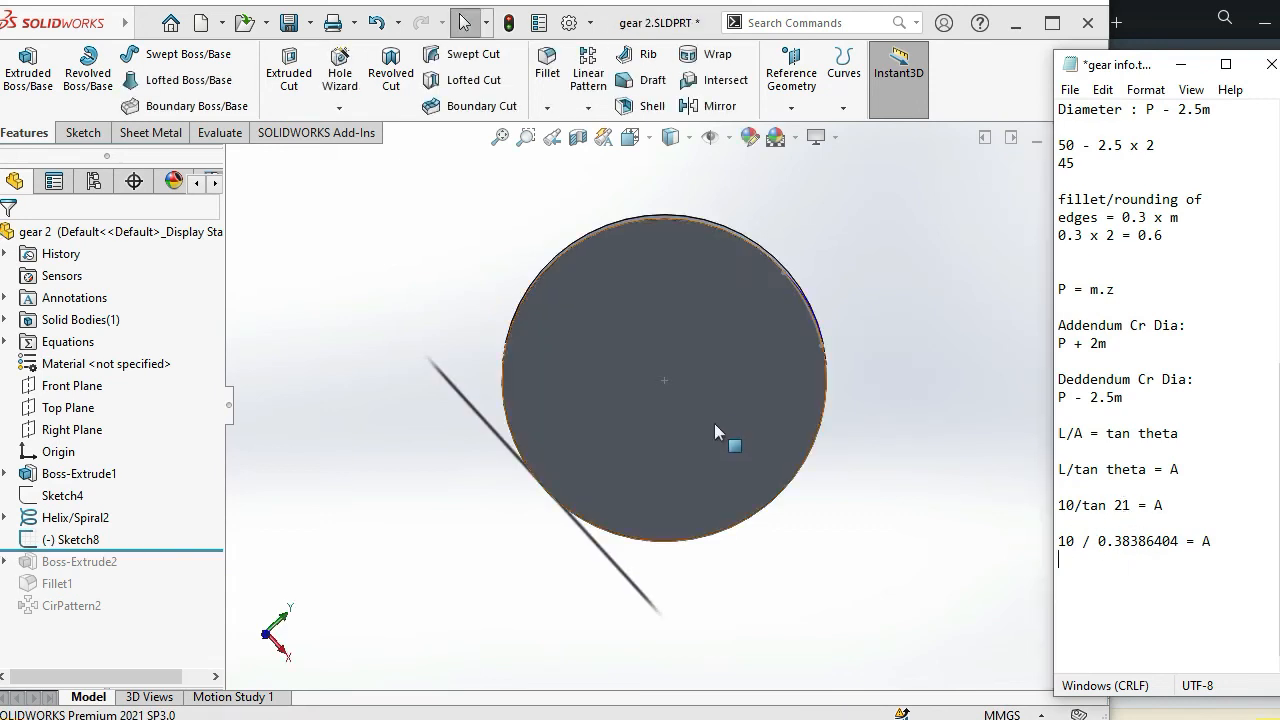
pyautogui.moveTo(820, 463); pyautogui.dragTo(688, 420, button='middle')
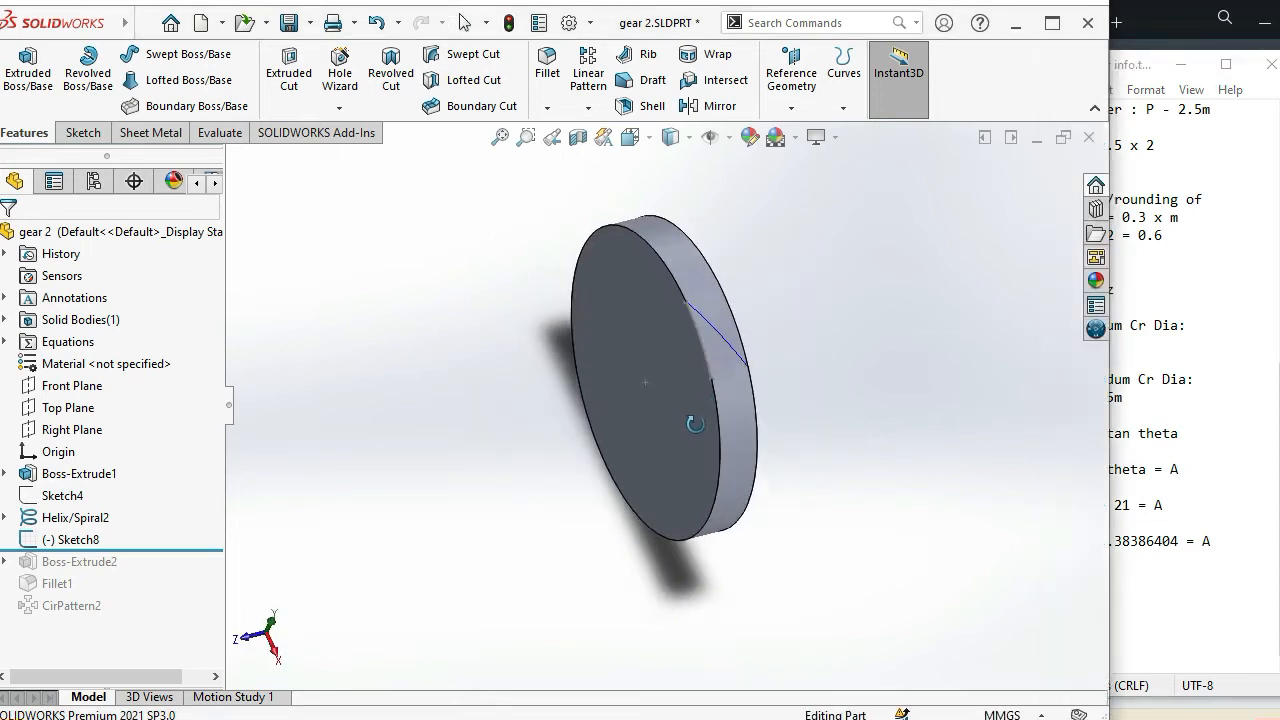
pyautogui.click(735, 387)
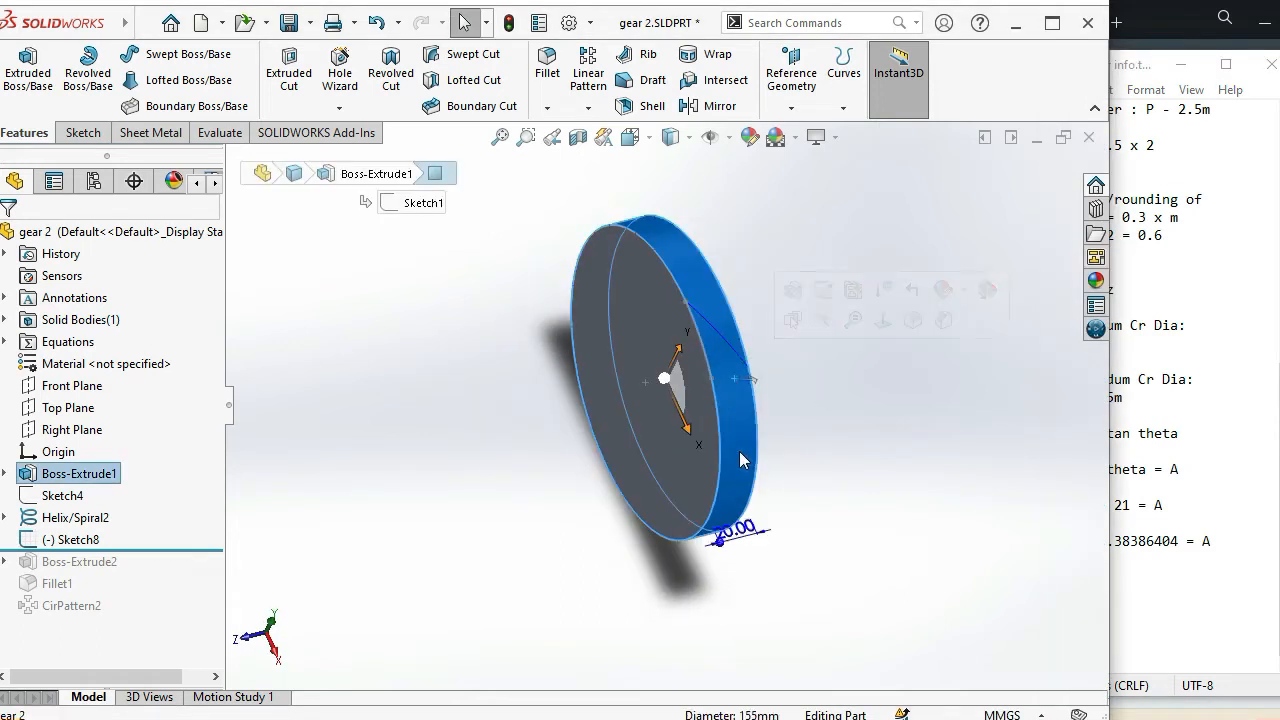
pyautogui.click(1163, 560)
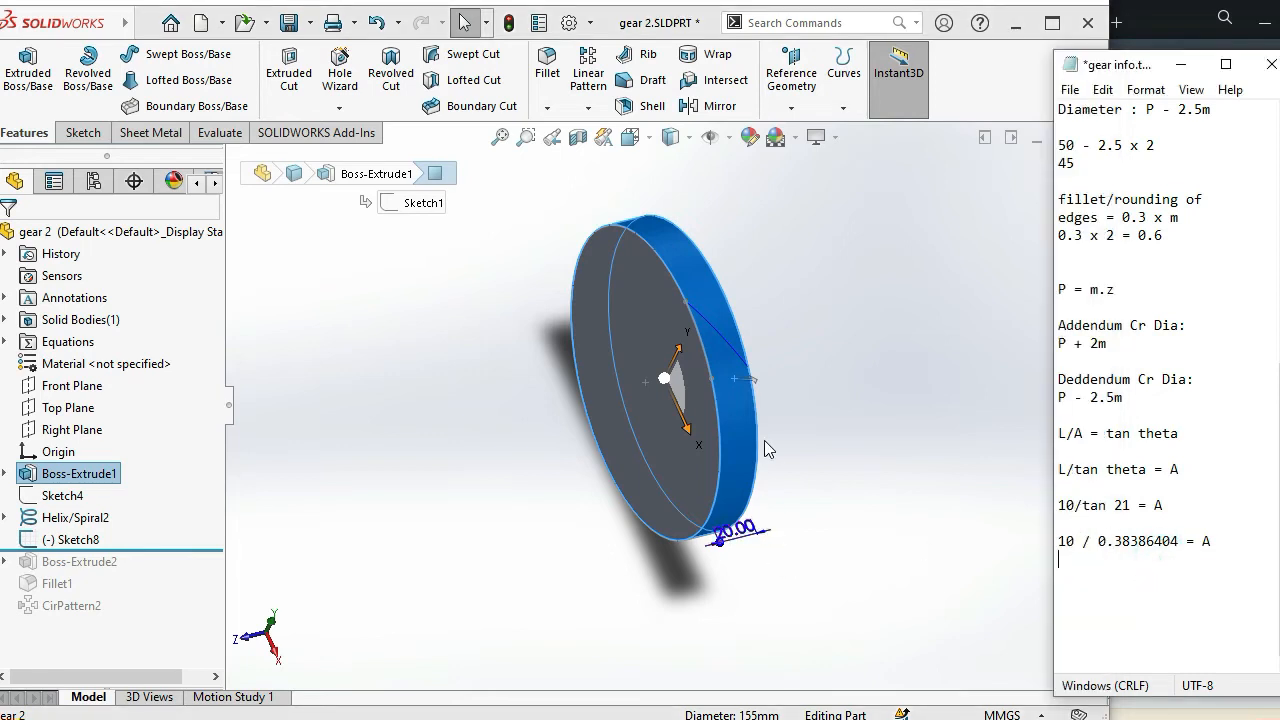
pyautogui.click(950, 530)
# In the Notepad gear notes, replace the tangent equations with the heading "Helical Arc Length:" followed by the formula "10/tan theta"
pyautogui.click(1146, 584)
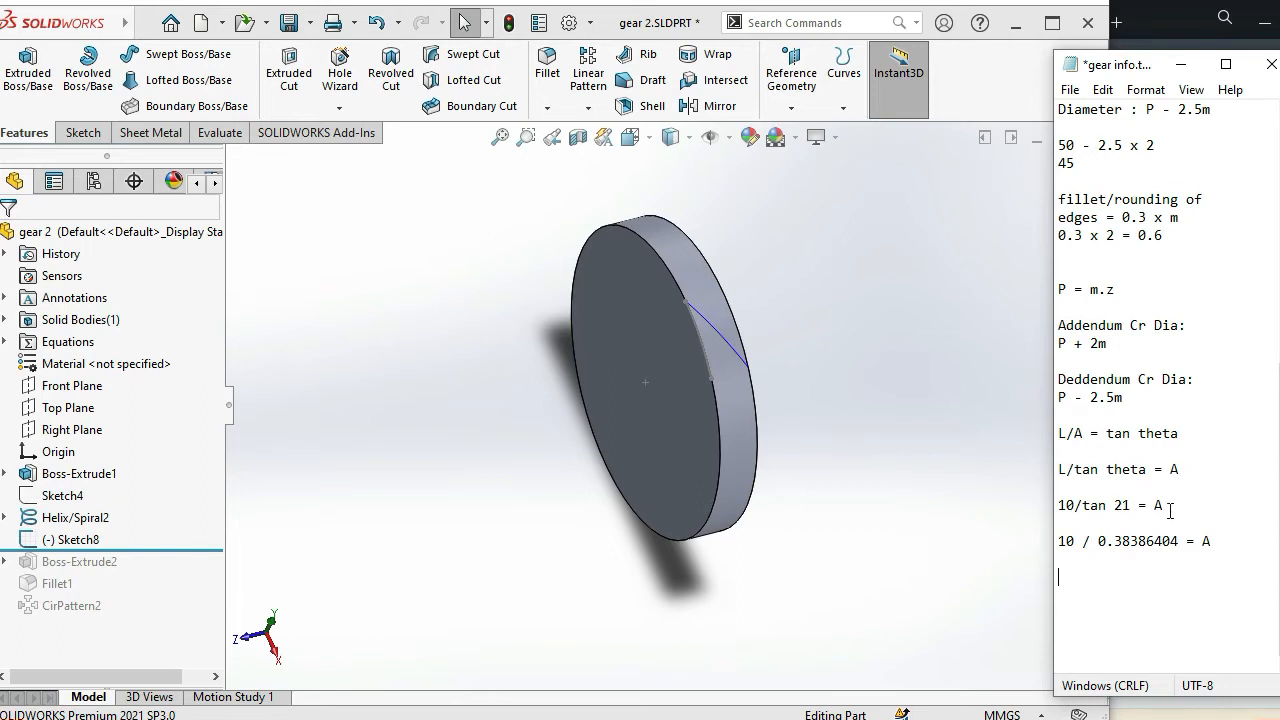
pyautogui.moveTo(1097, 582); pyautogui.dragTo(1058, 433)
pyautogui.press('BackSpace')
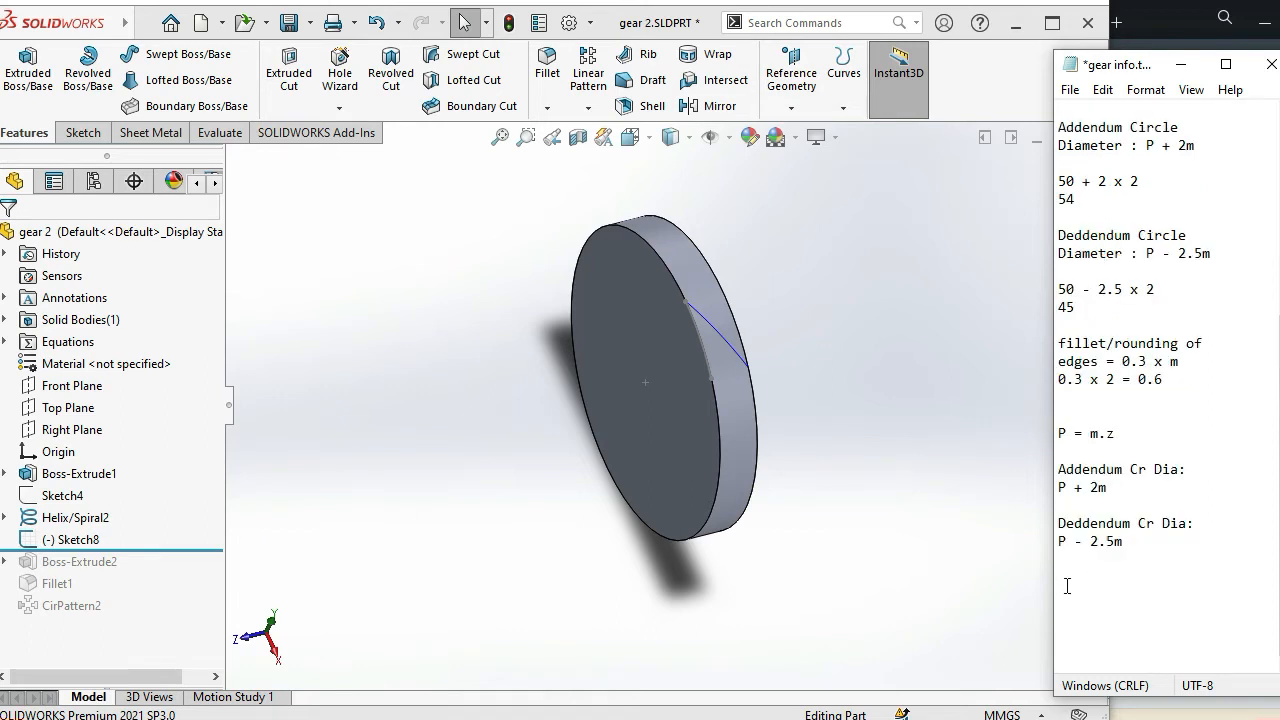
pyautogui.write('Helical Arc Length:')
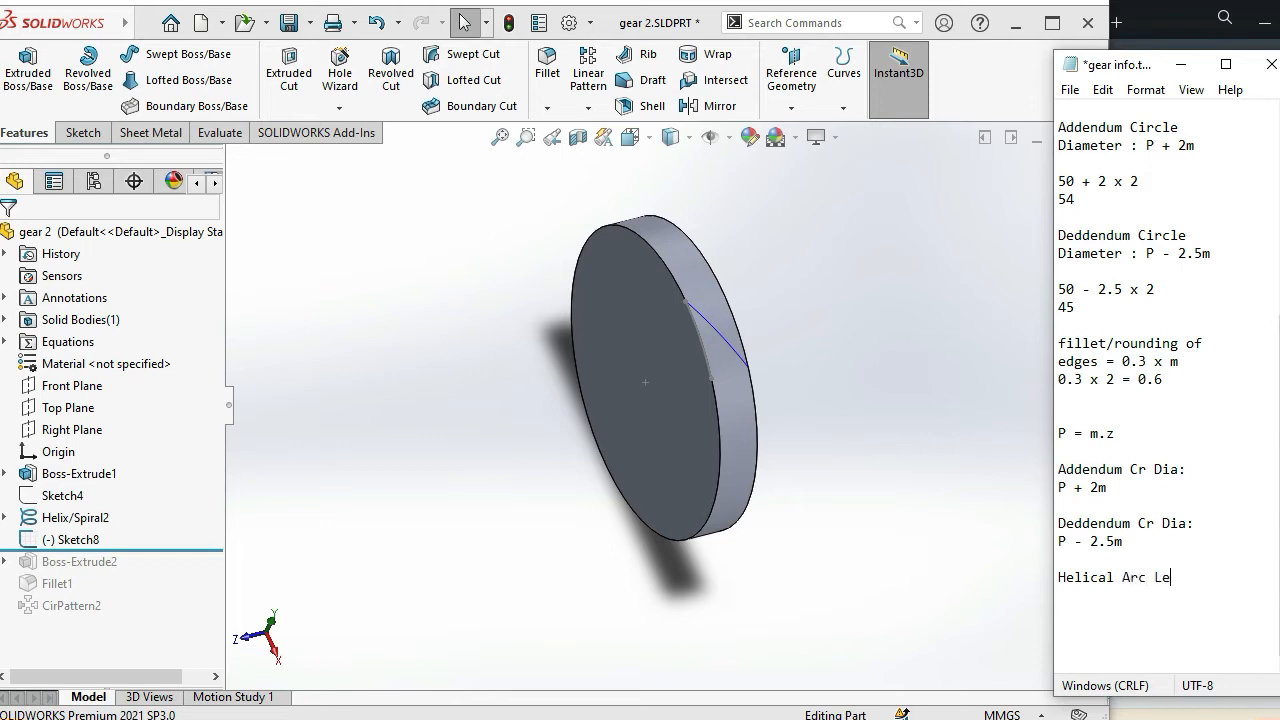
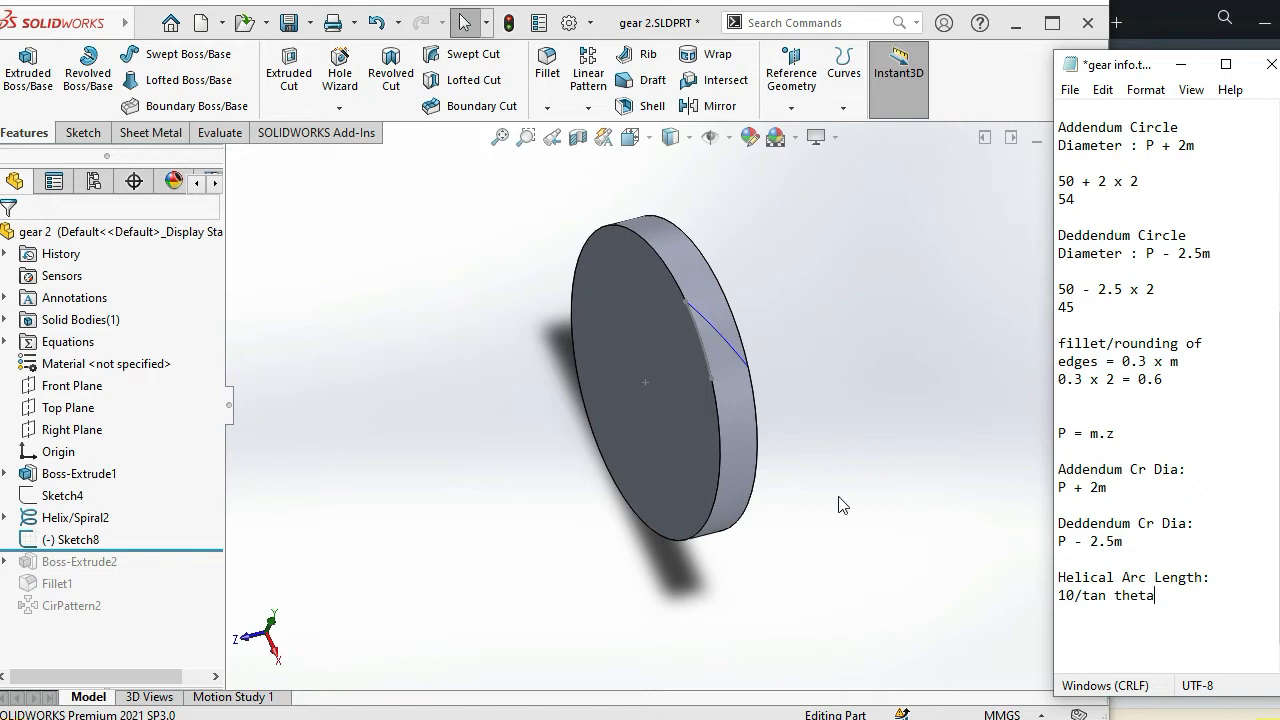
# Switch back to SolidWorks and delete the Helix/Spiral2 curve and the arc sketch Sketch8 from the part
pyautogui.click(445, 443)
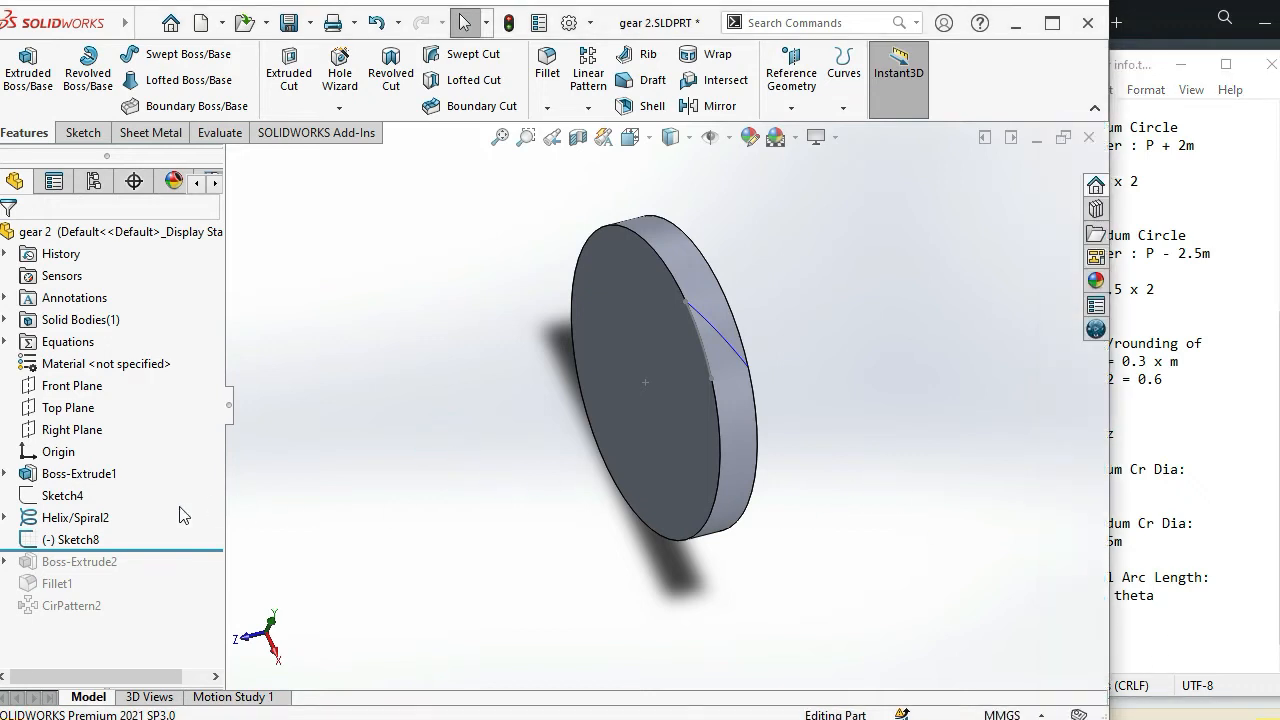
pyautogui.click(75, 518)
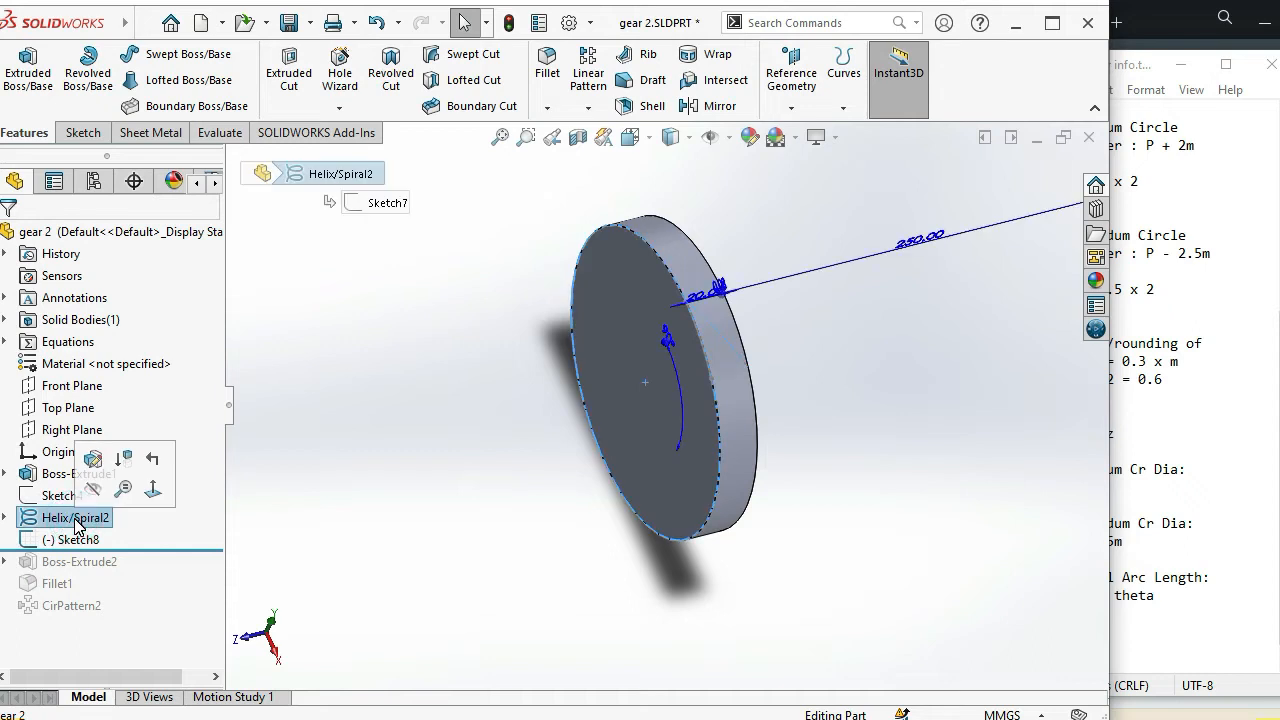
pyautogui.press('Delete')
pyautogui.press('Return')
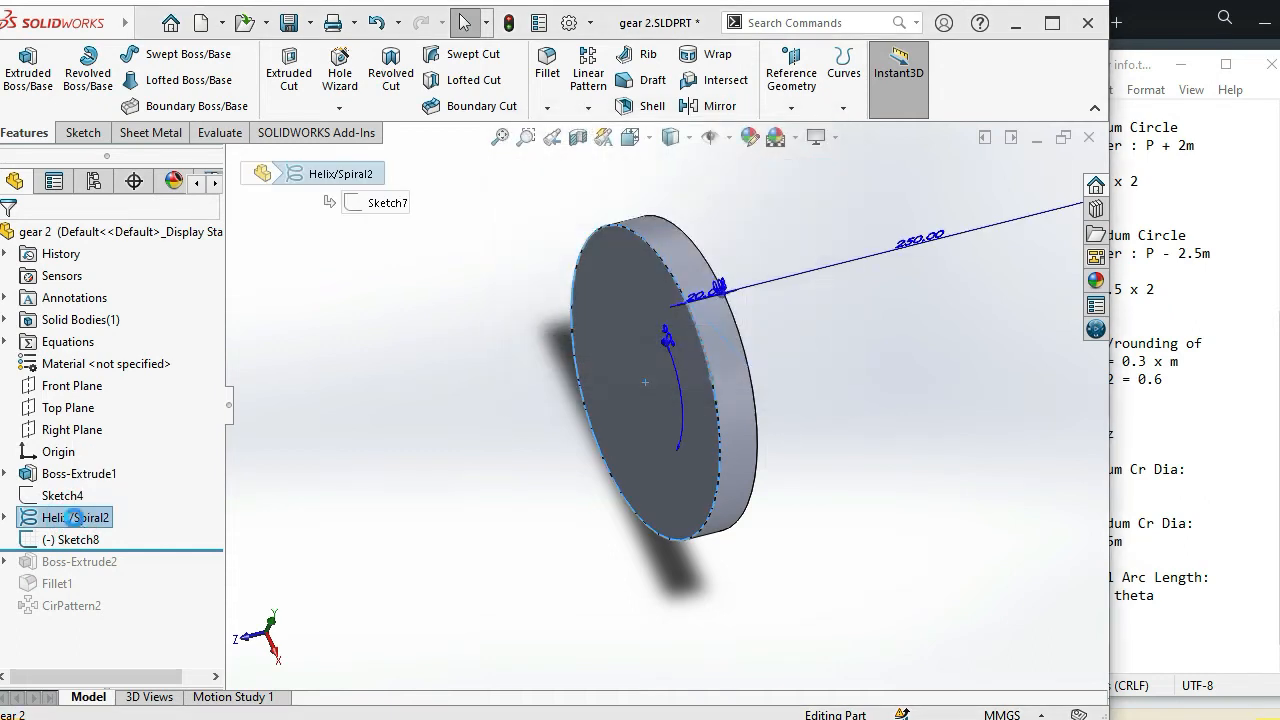
pyautogui.click(75, 540)
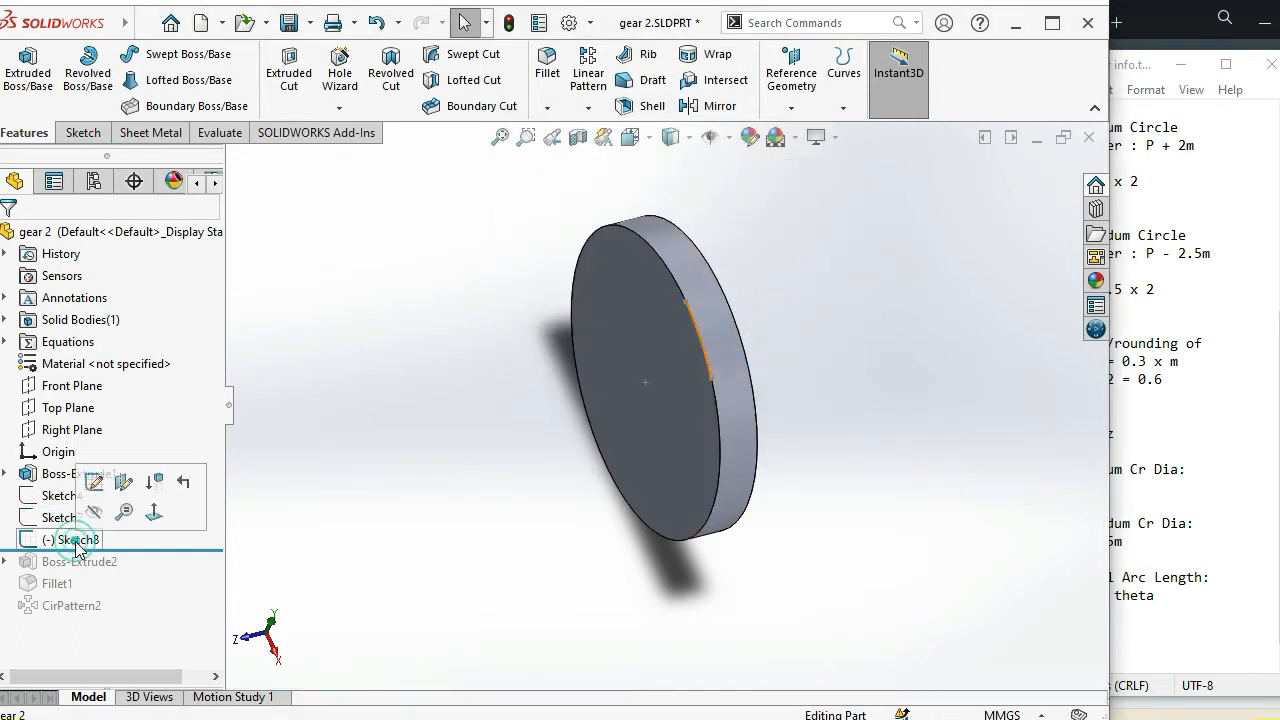
pyautogui.press('Delete')
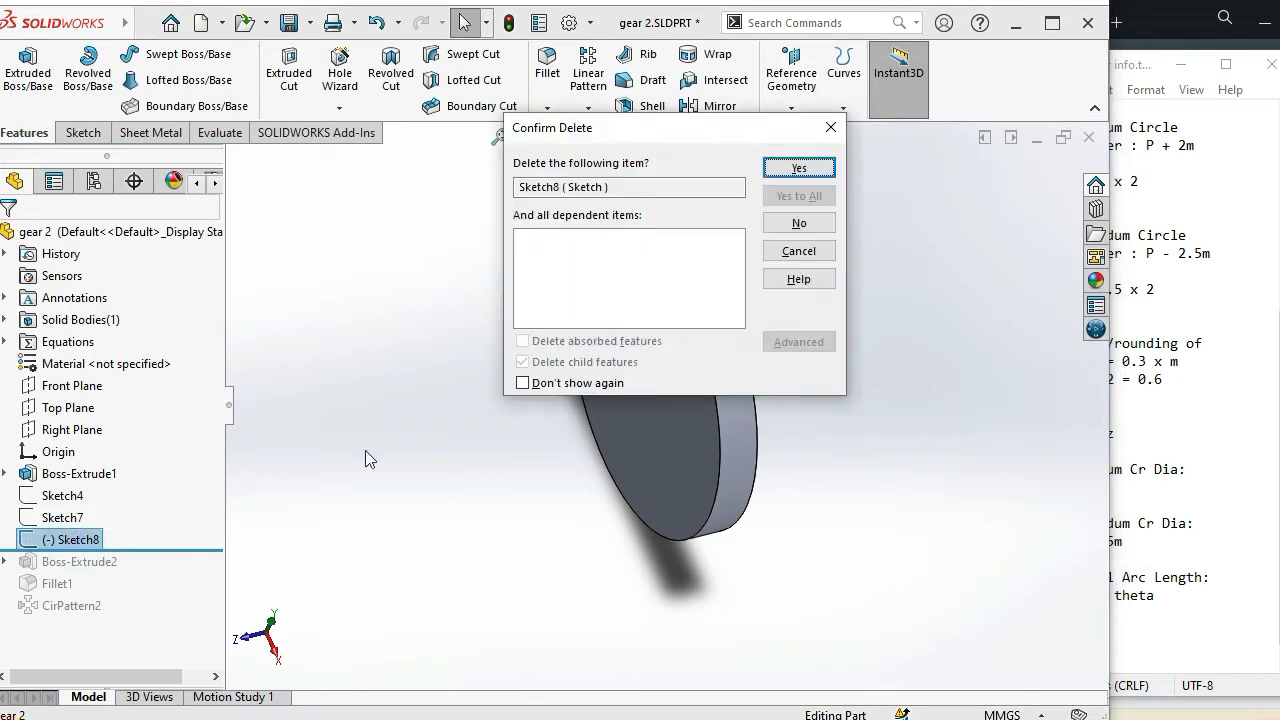
pyautogui.click(780, 167)
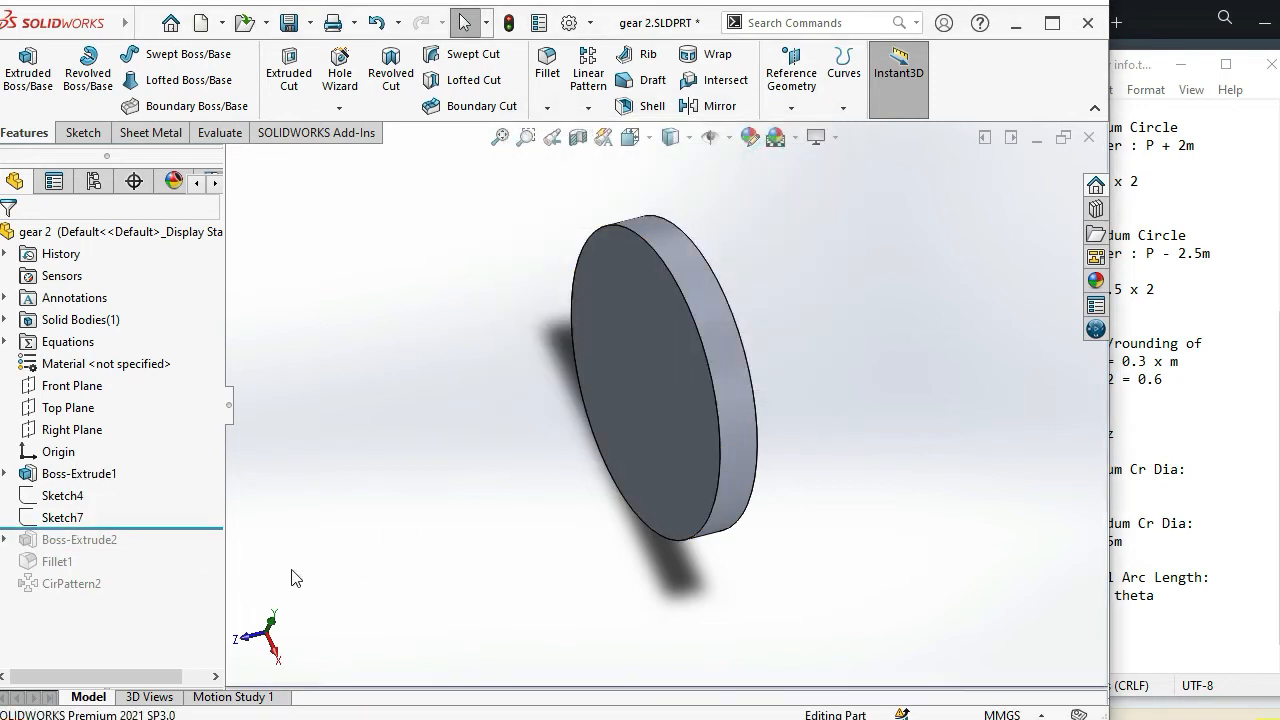
# Expand the part's Equations folder to show its gear variables
pyautogui.moveTo(148, 528); pyautogui.dragTo(141, 533)
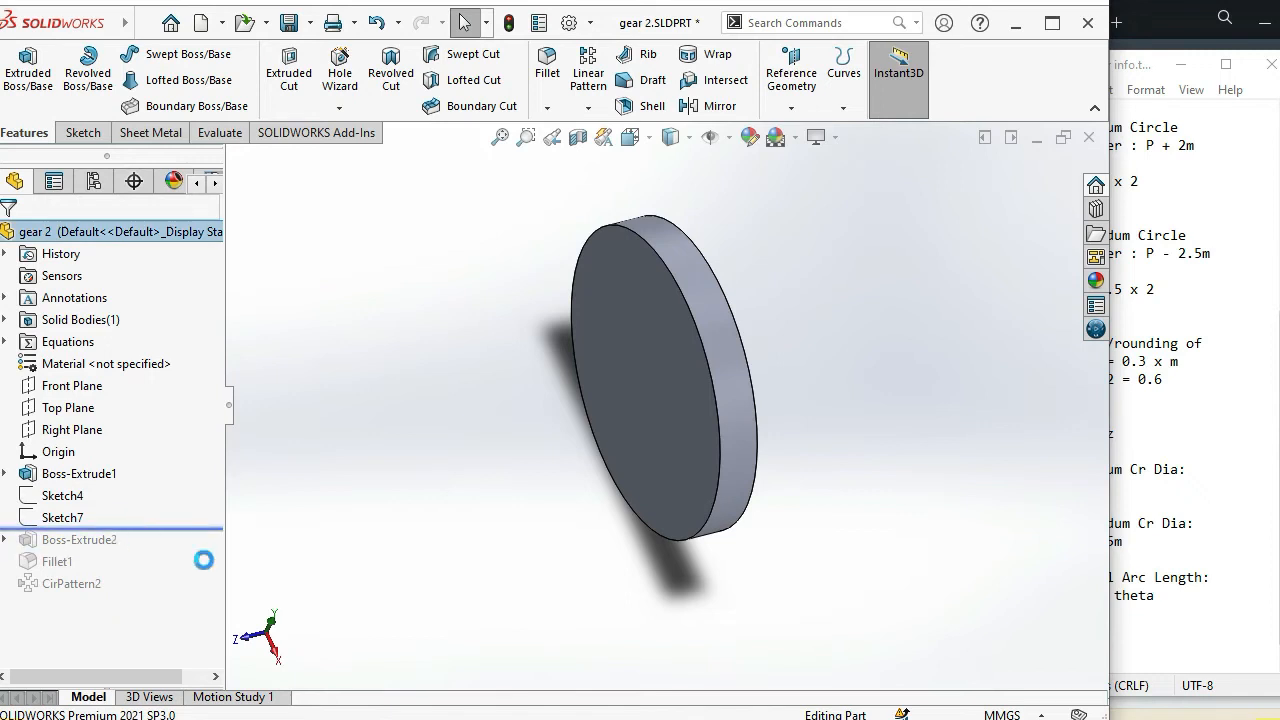
pyautogui.moveTo(528, 436); pyautogui.dragTo(440, 563, button='middle')
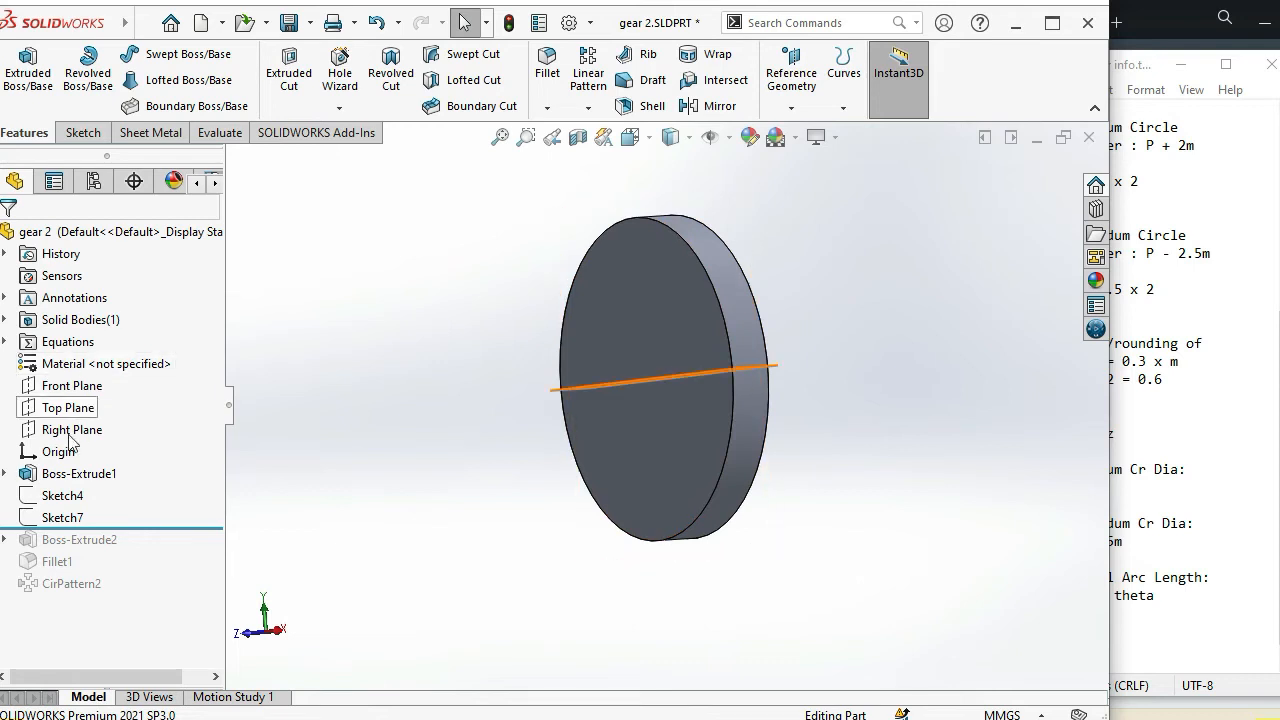
pyautogui.click(6, 342)
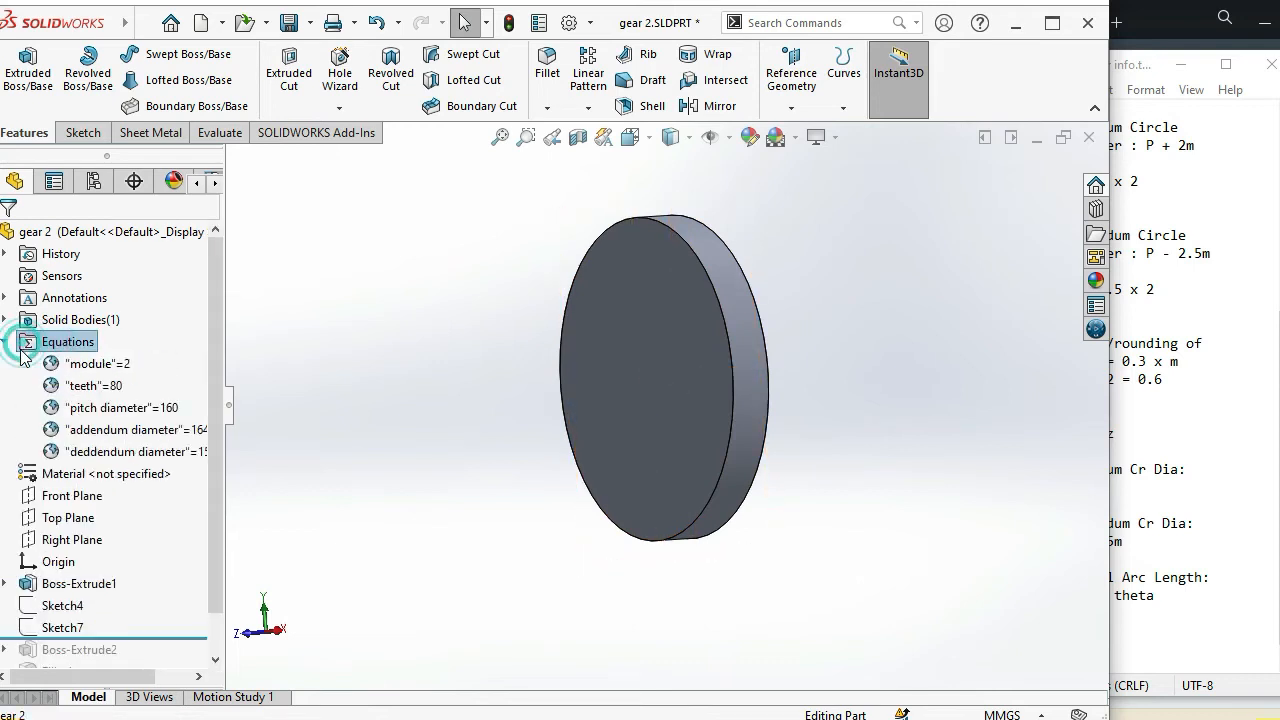
# Add a global variable named "helix angle" with the value 21 to the part's equations
pyautogui.rightClick(80, 369)
pyautogui.click(125, 390)
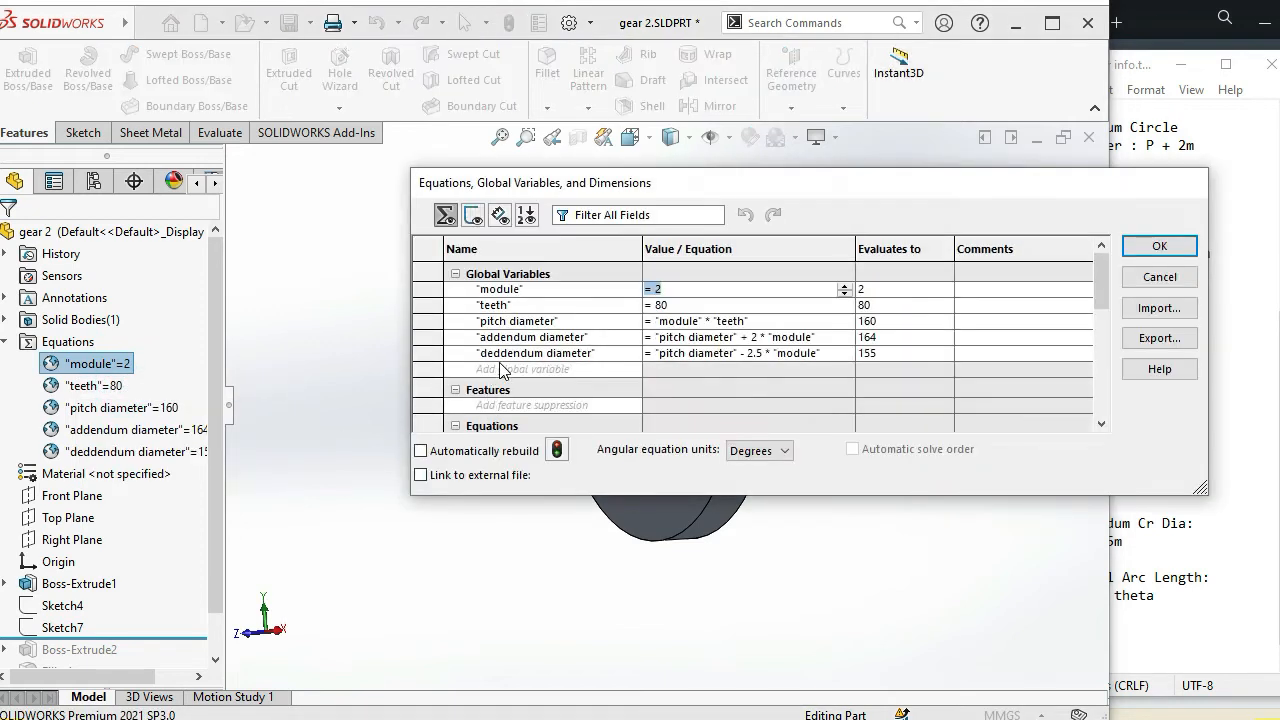
pyautogui.click(500, 370)
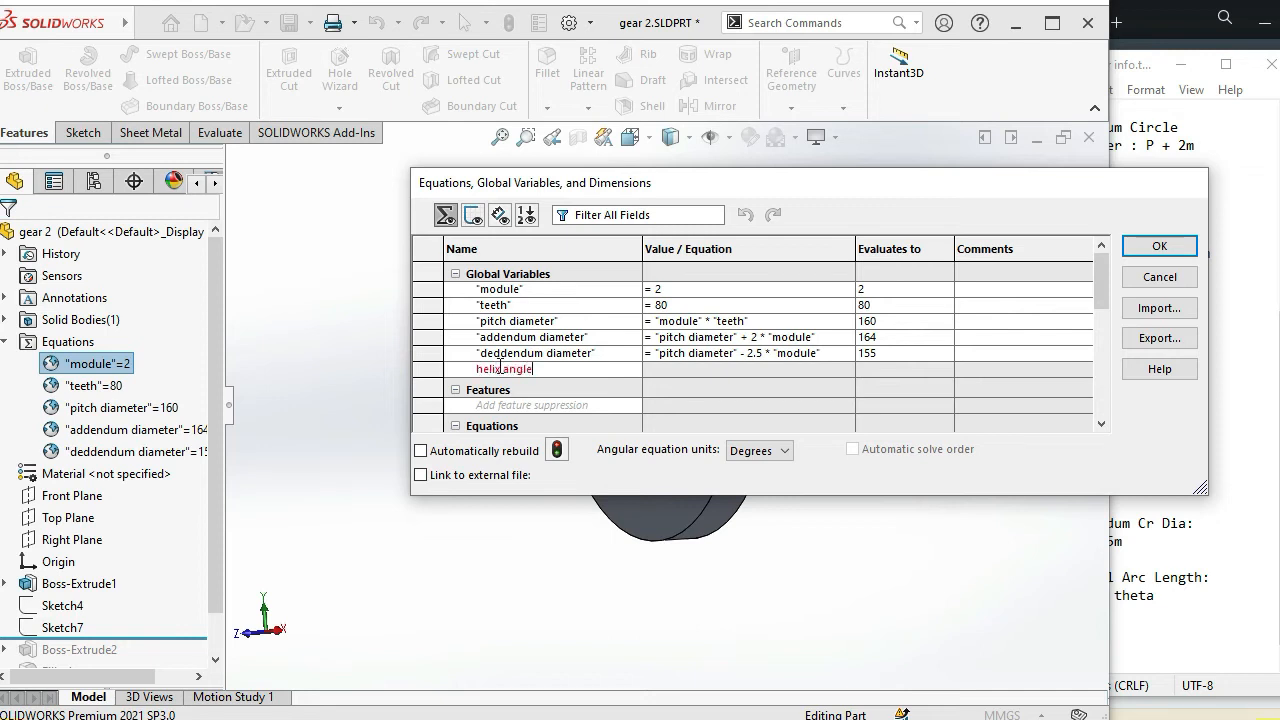
pyautogui.write('helix angle')
pyautogui.click(682, 370)
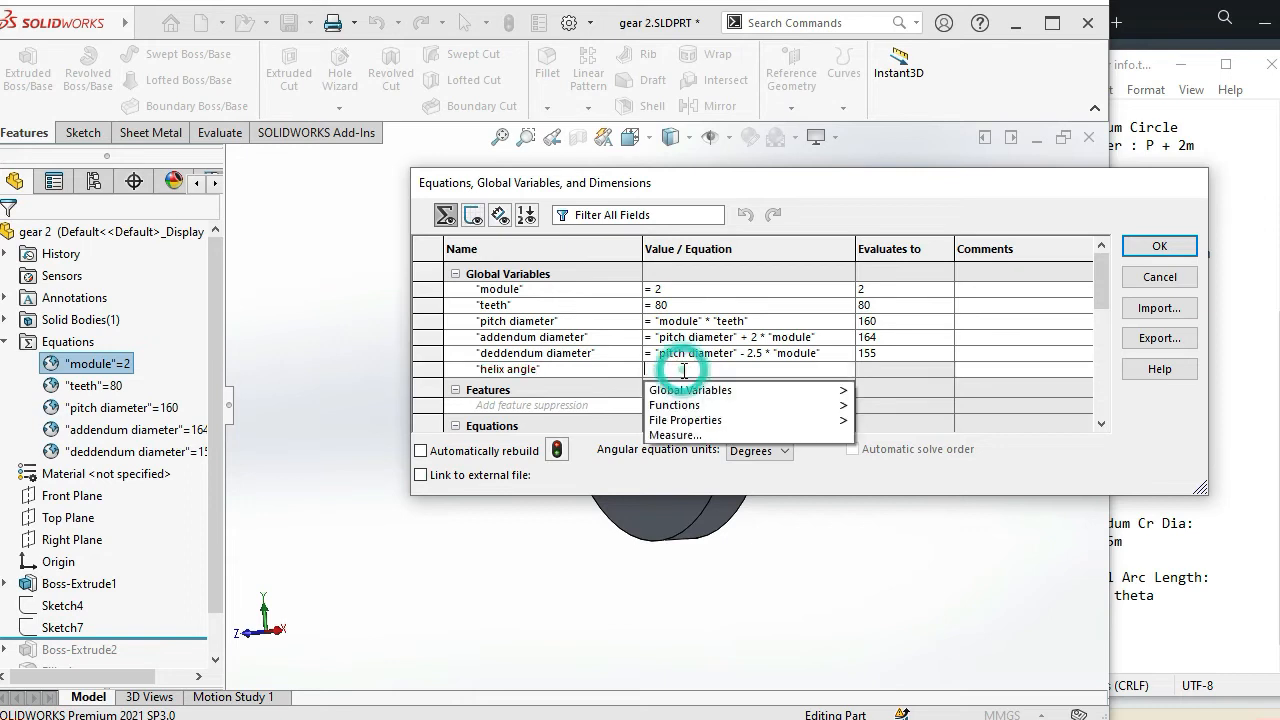
pyautogui.write('=21')
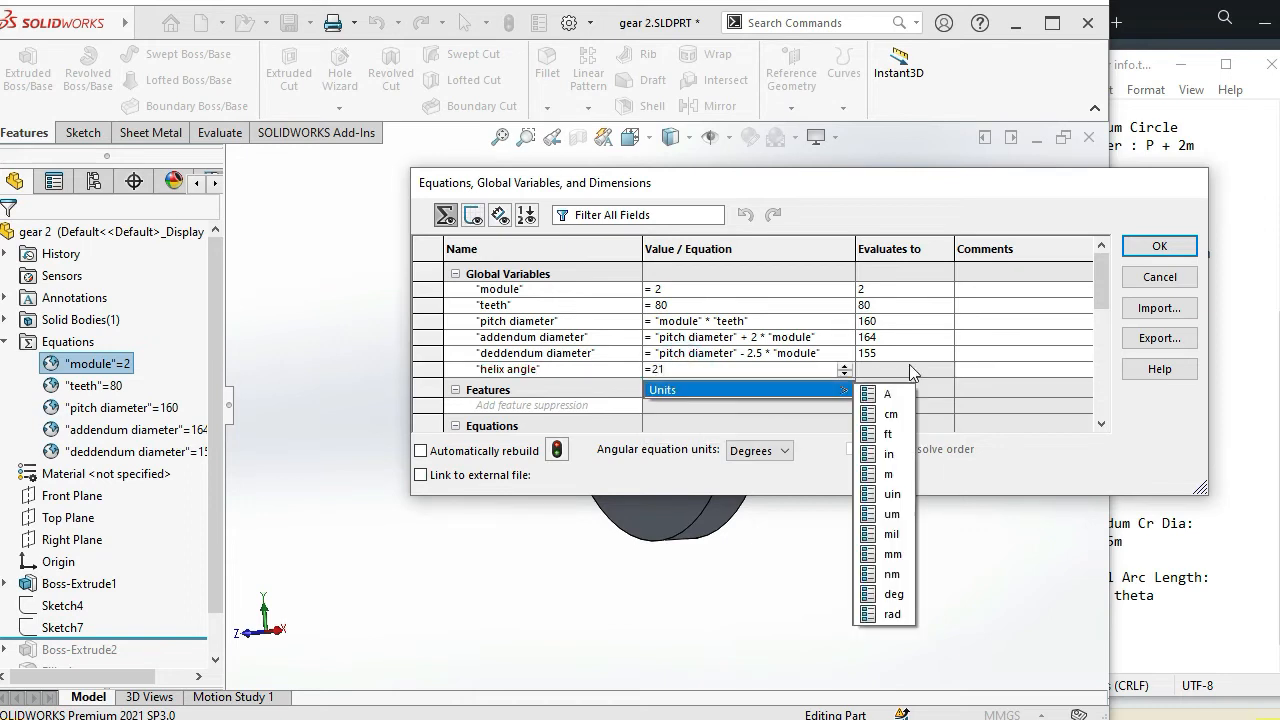
pyautogui.press('Return')
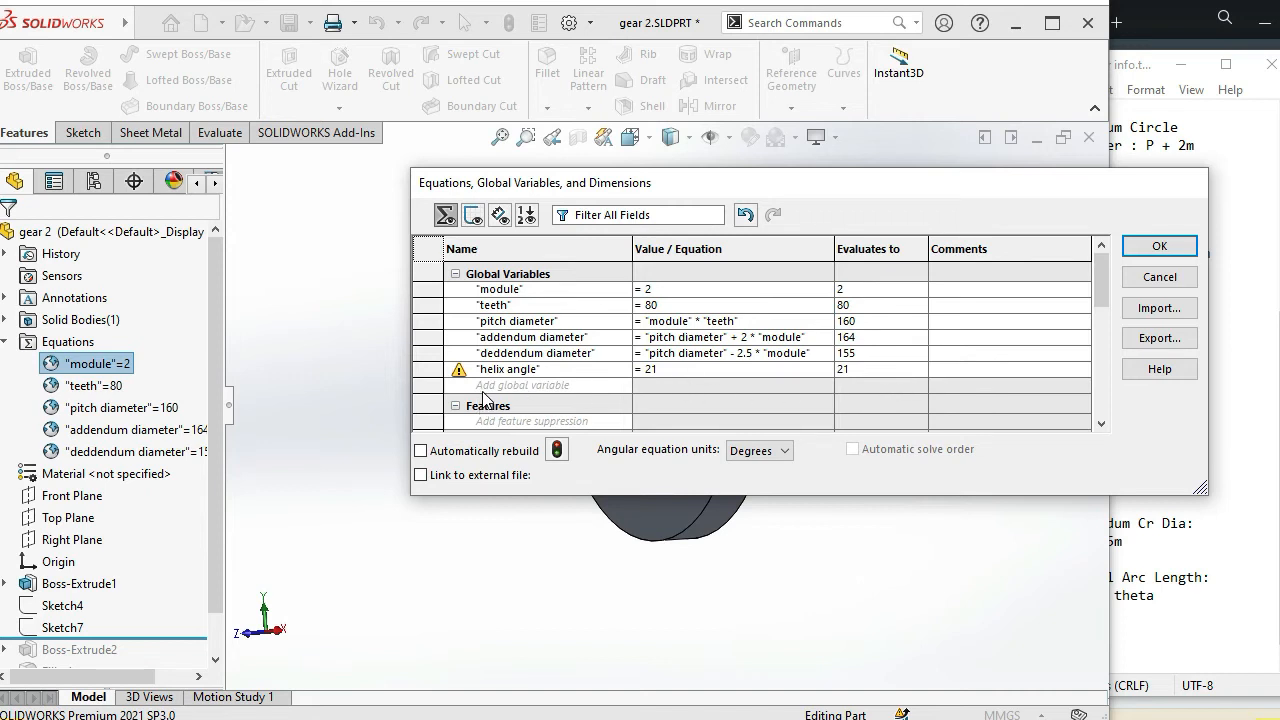
# Give the "helix angle" global variable degree units so that its value is 21deg
pyautogui.click(688, 371)
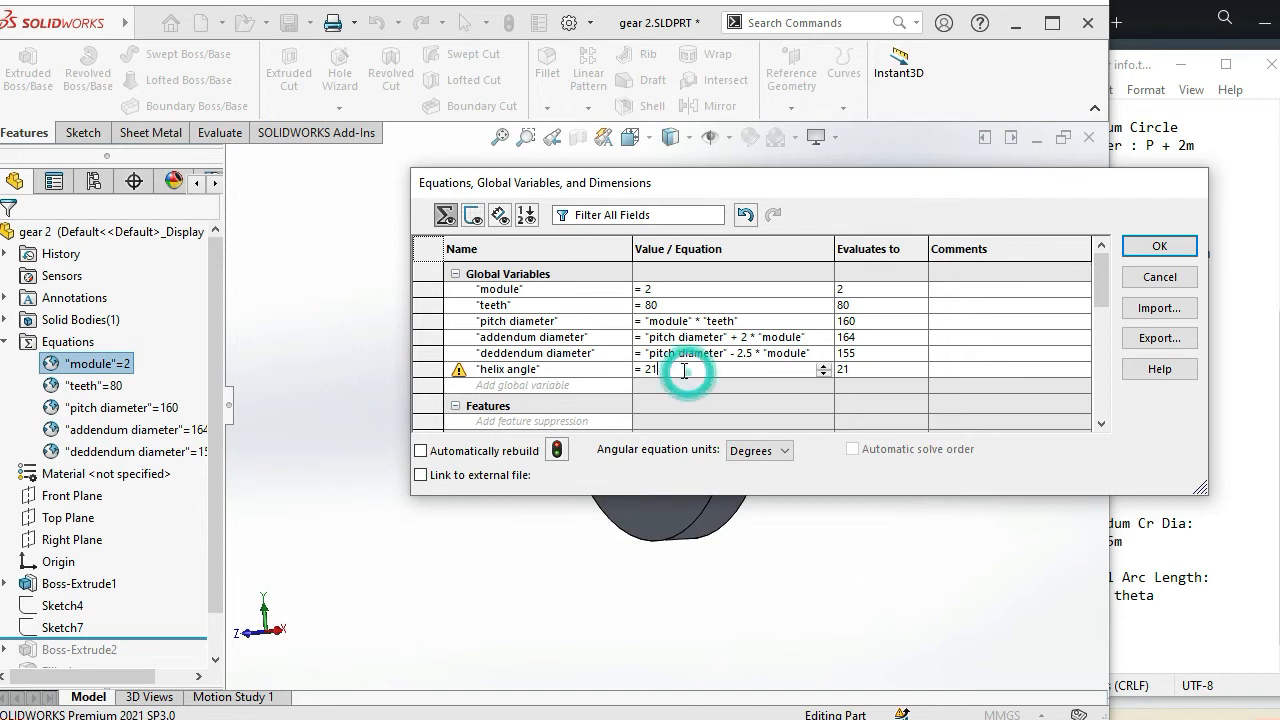
pyautogui.click(823, 373)
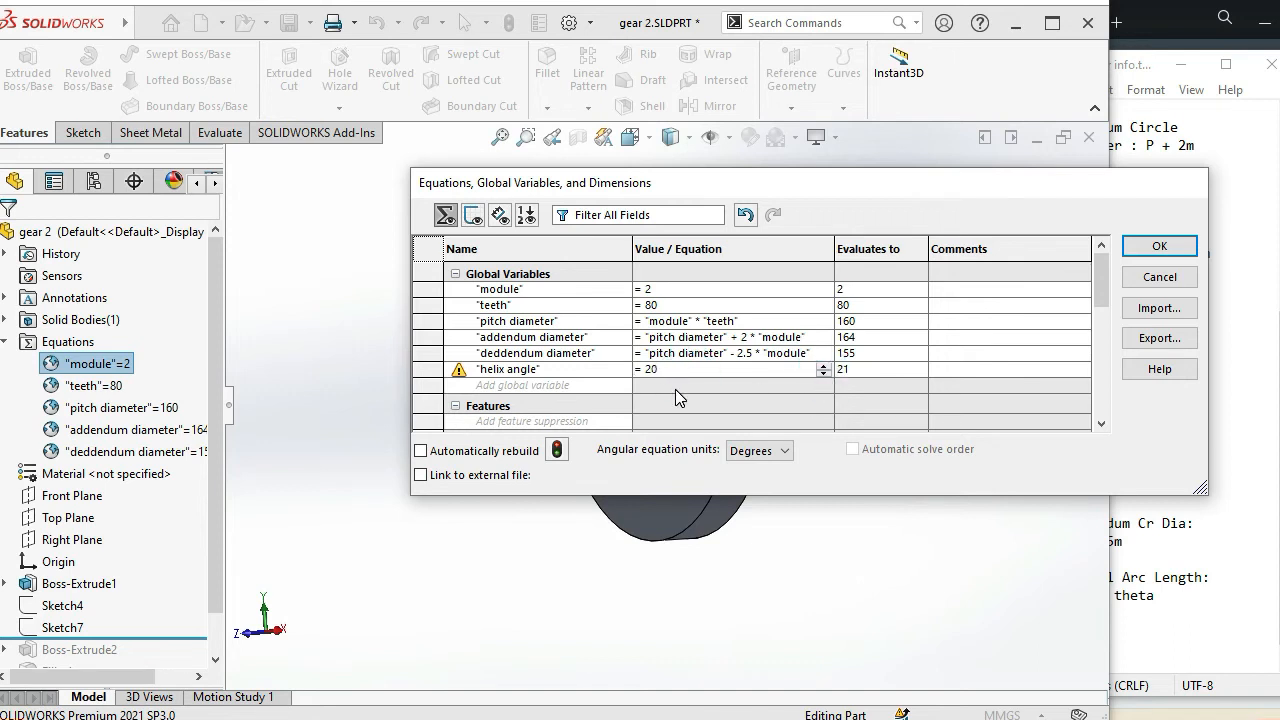
pyautogui.click(827, 373)
pyautogui.click(824, 366)
pyautogui.click(824, 366)
pyautogui.click(672, 370)
pyautogui.moveTo(812, 398)
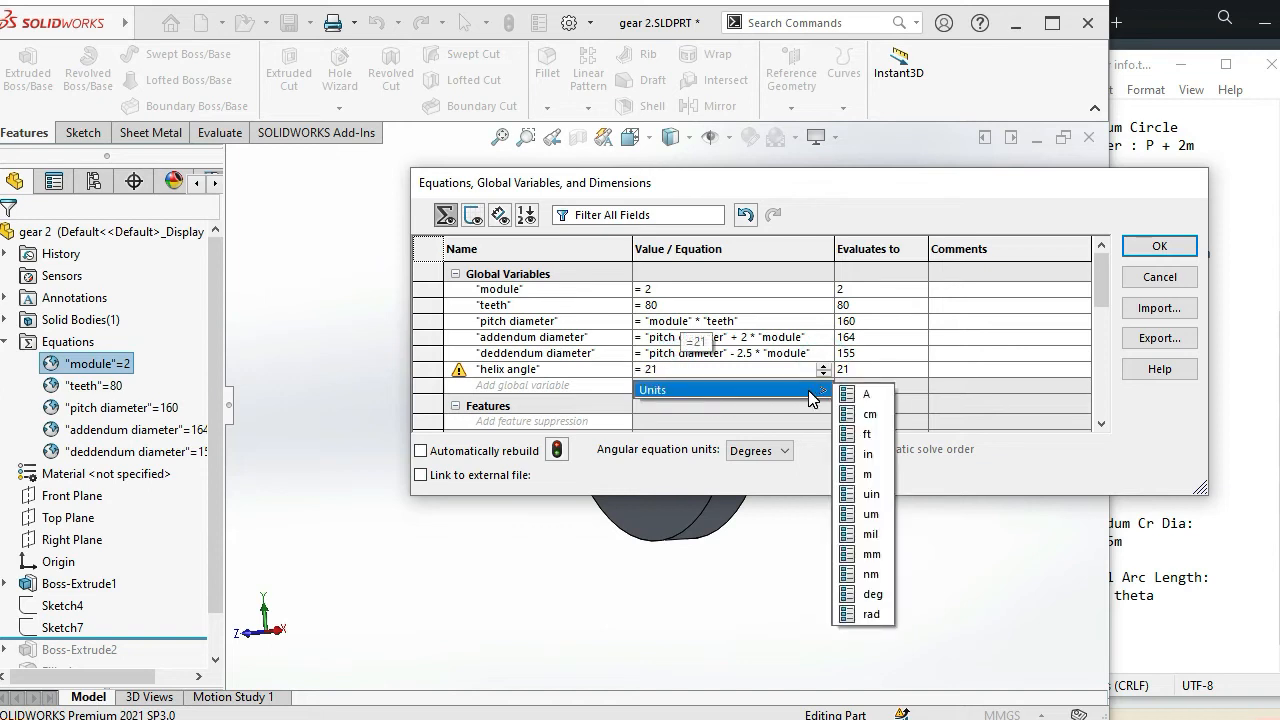
pyautogui.click(871, 594)
pyautogui.click(826, 370)
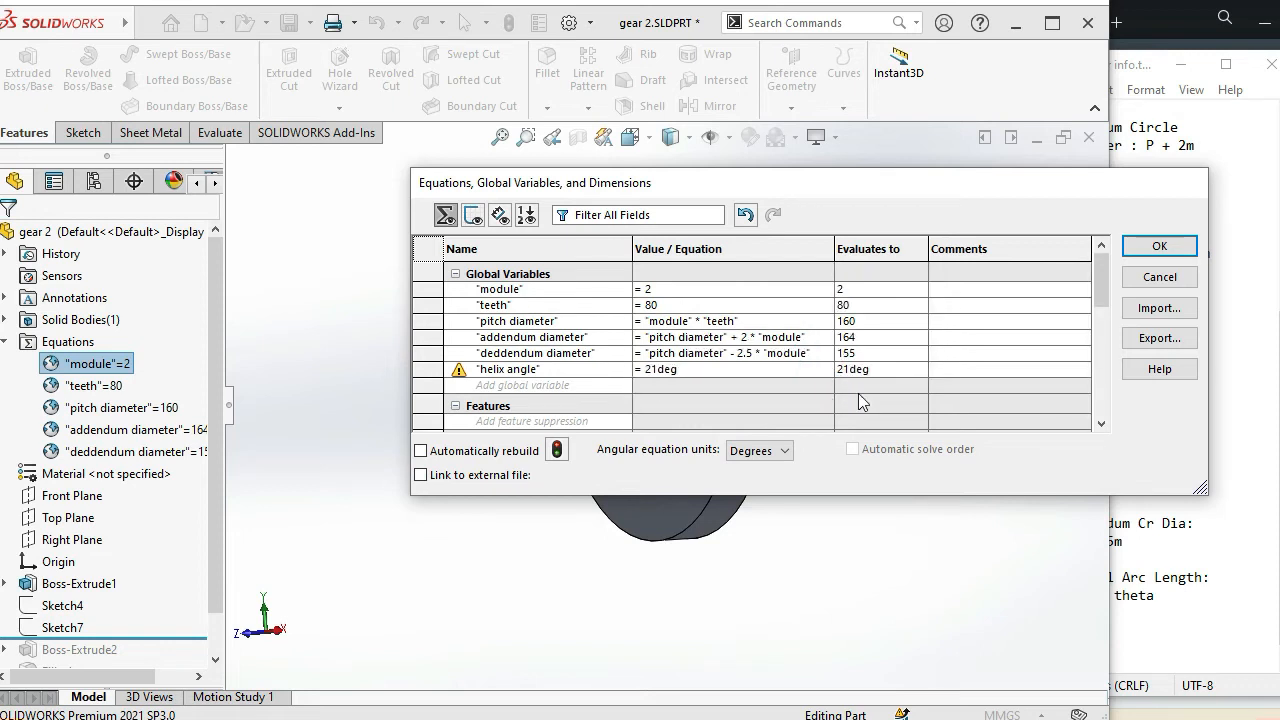
# Add a global variable named "helical arc" and begin its equation with 10*
pyautogui.click(498, 387)
pyautogui.click(664, 387)
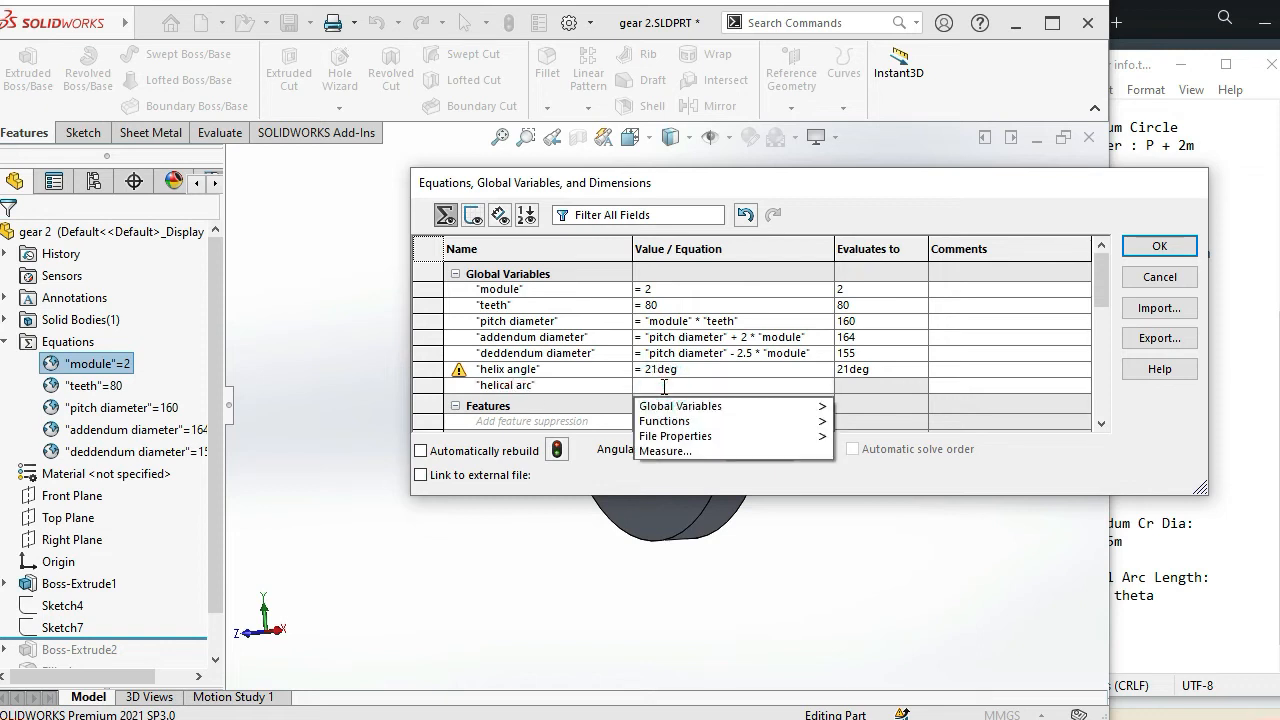
pyautogui.click(664, 387)
pyautogui.write('10.')
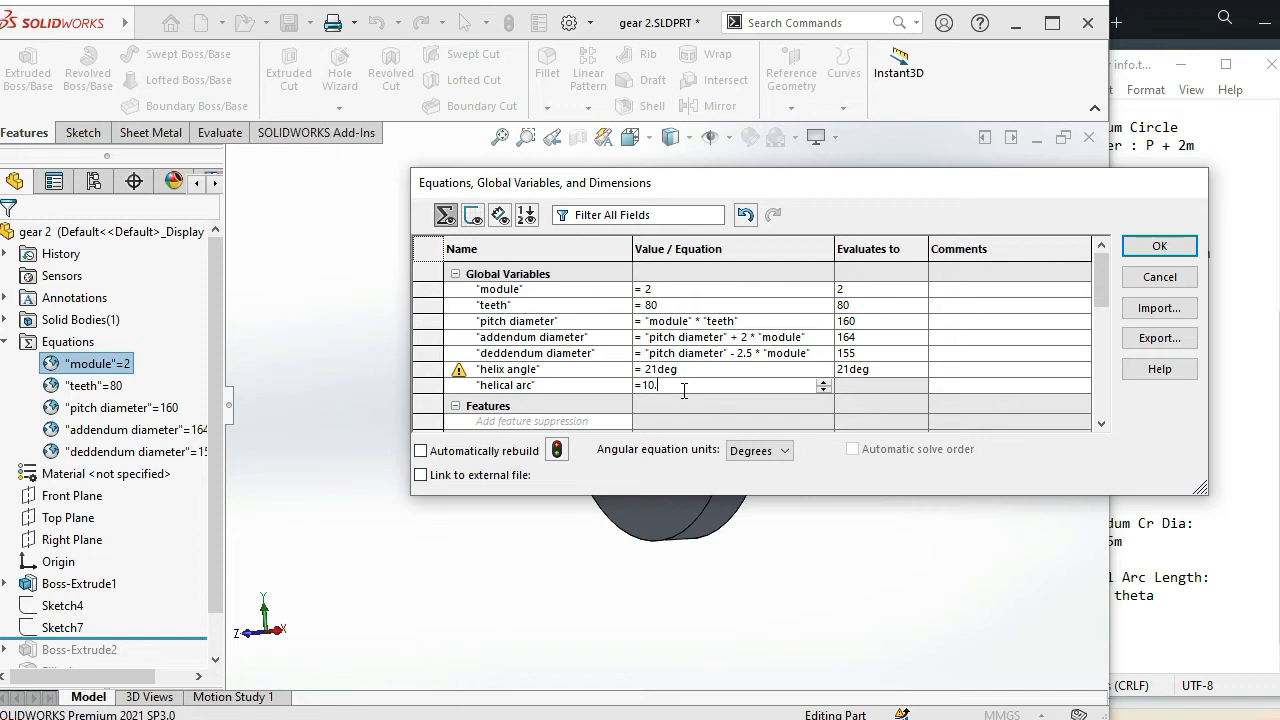
pyautogui.press('BackSpace')
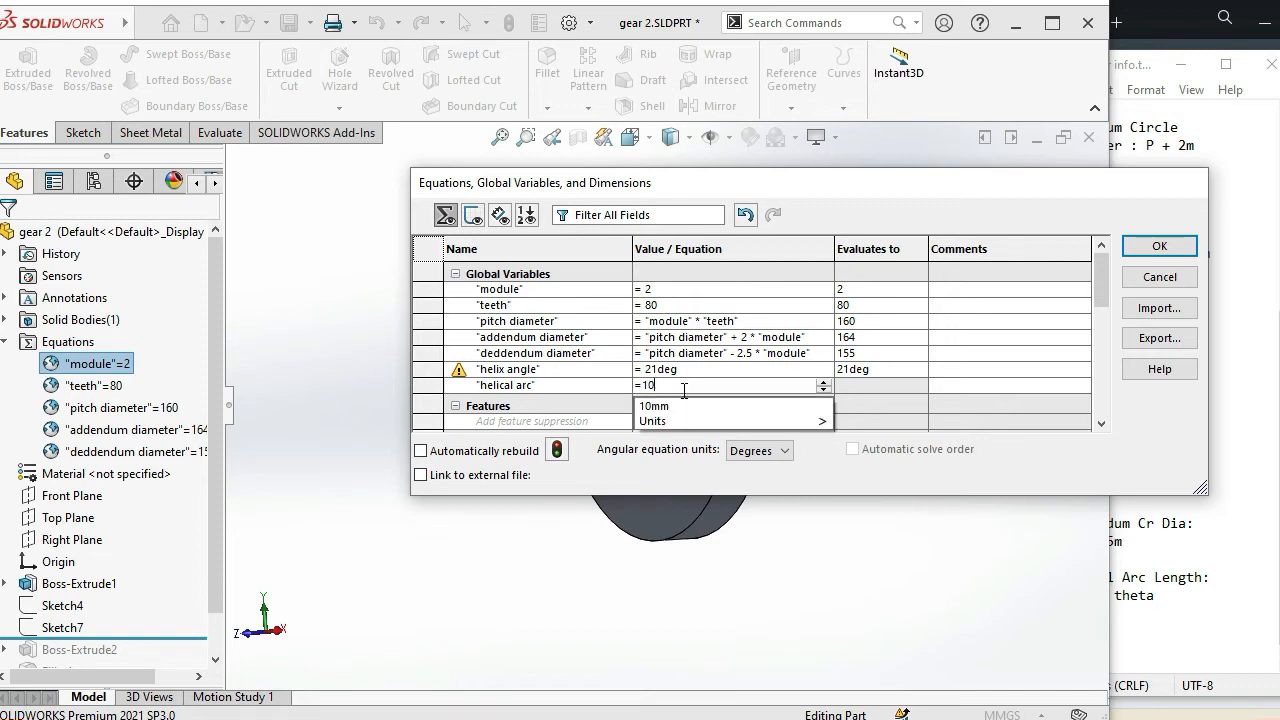
pyautogui.write('*')
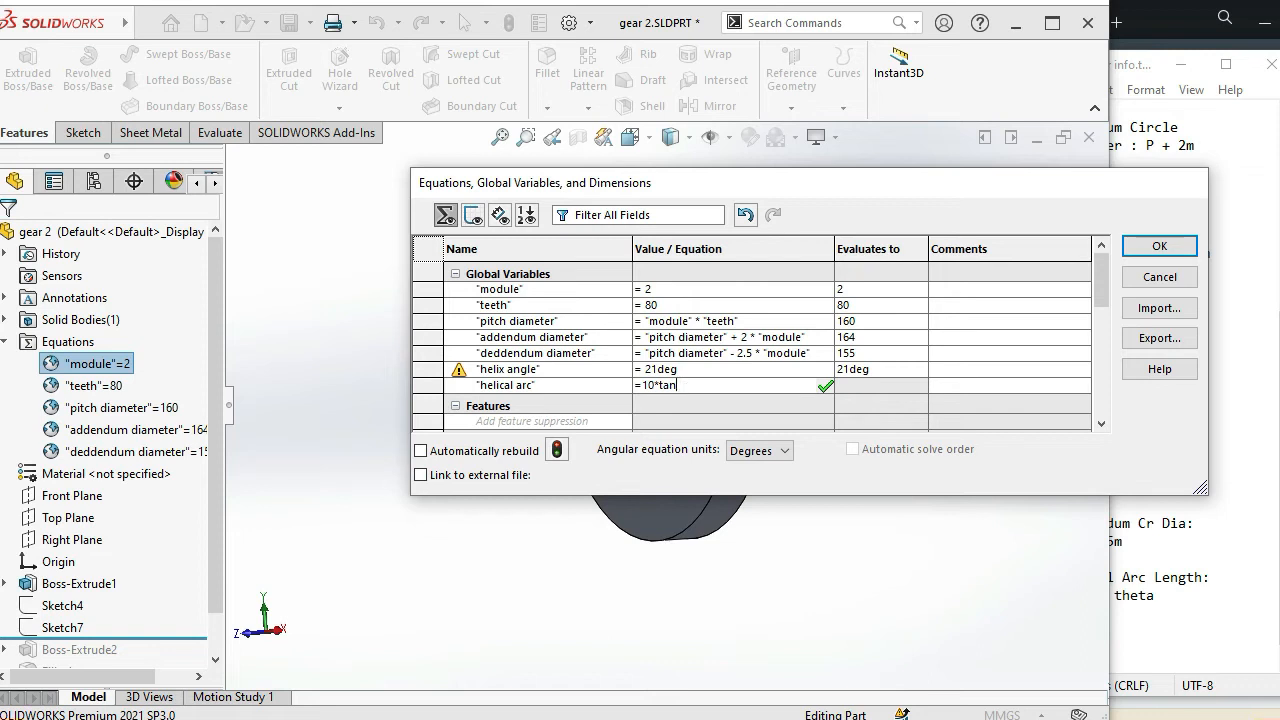
# Insert the built-in tan() function after 10* in the helical arc equation and remove the stray hand-typed text
pyautogui.click(686, 388)
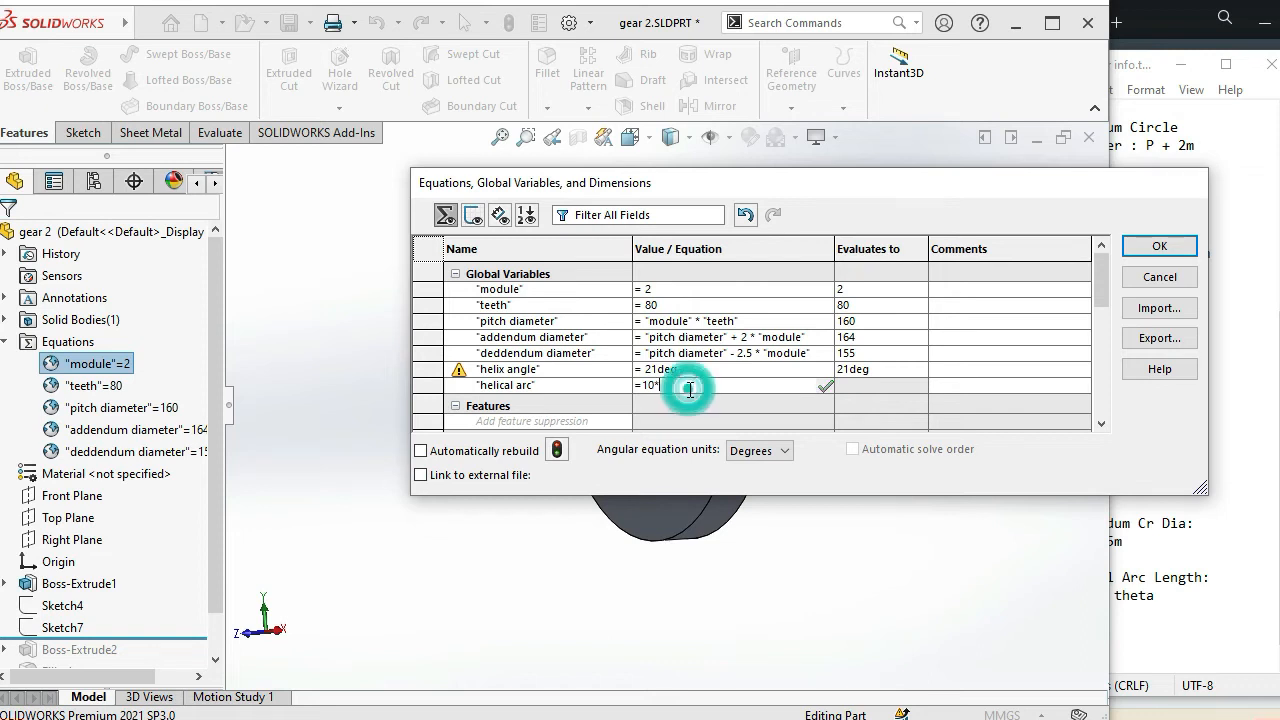
pyautogui.click(682, 382)
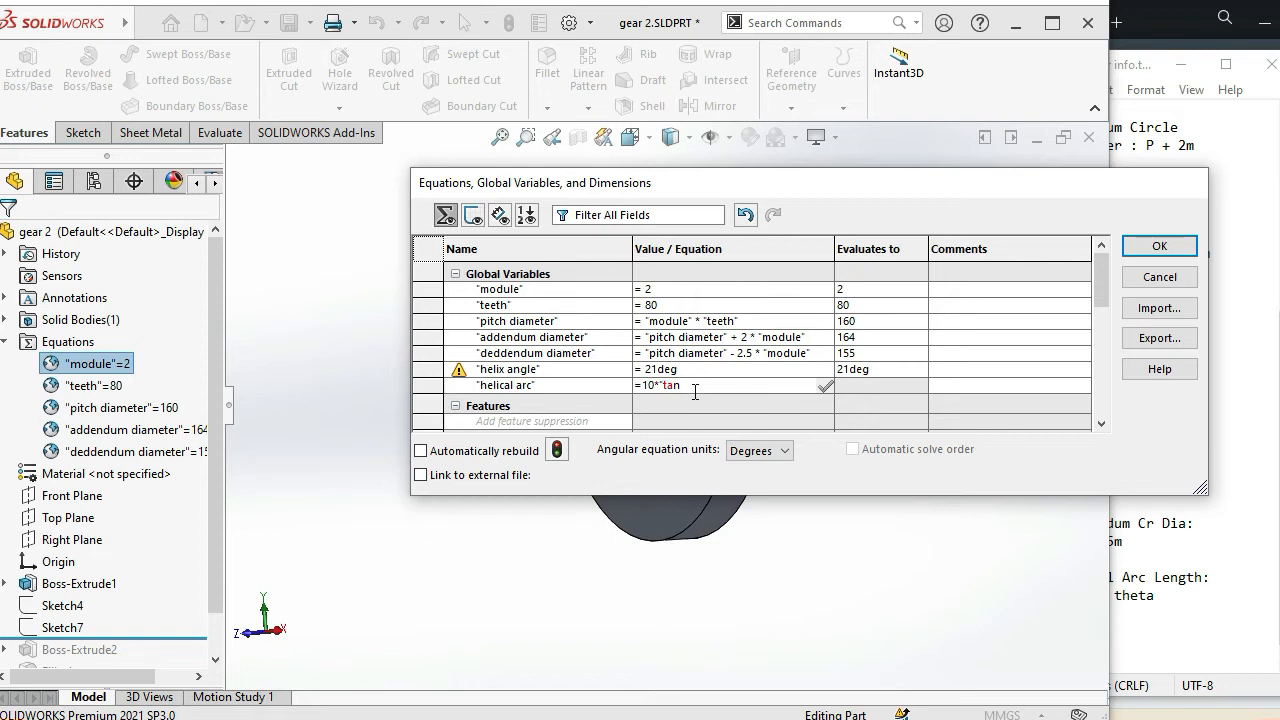
pyautogui.write('(')
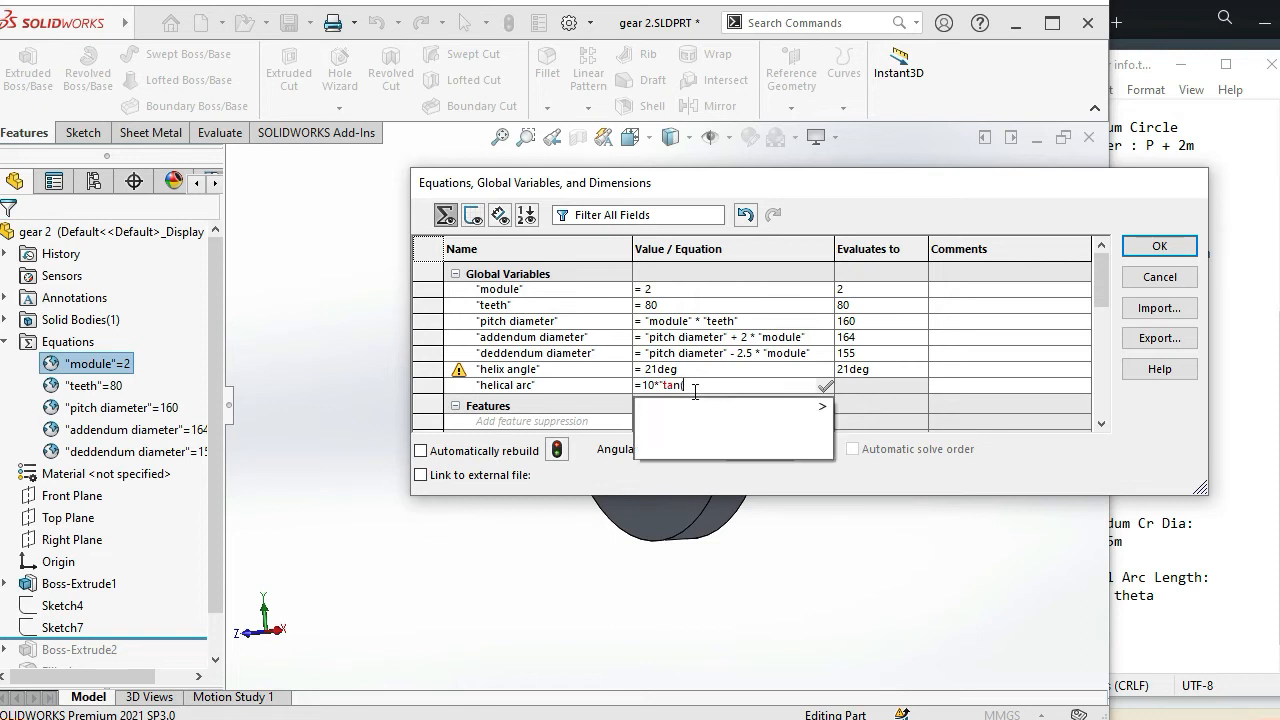
pyautogui.moveTo(722, 424)
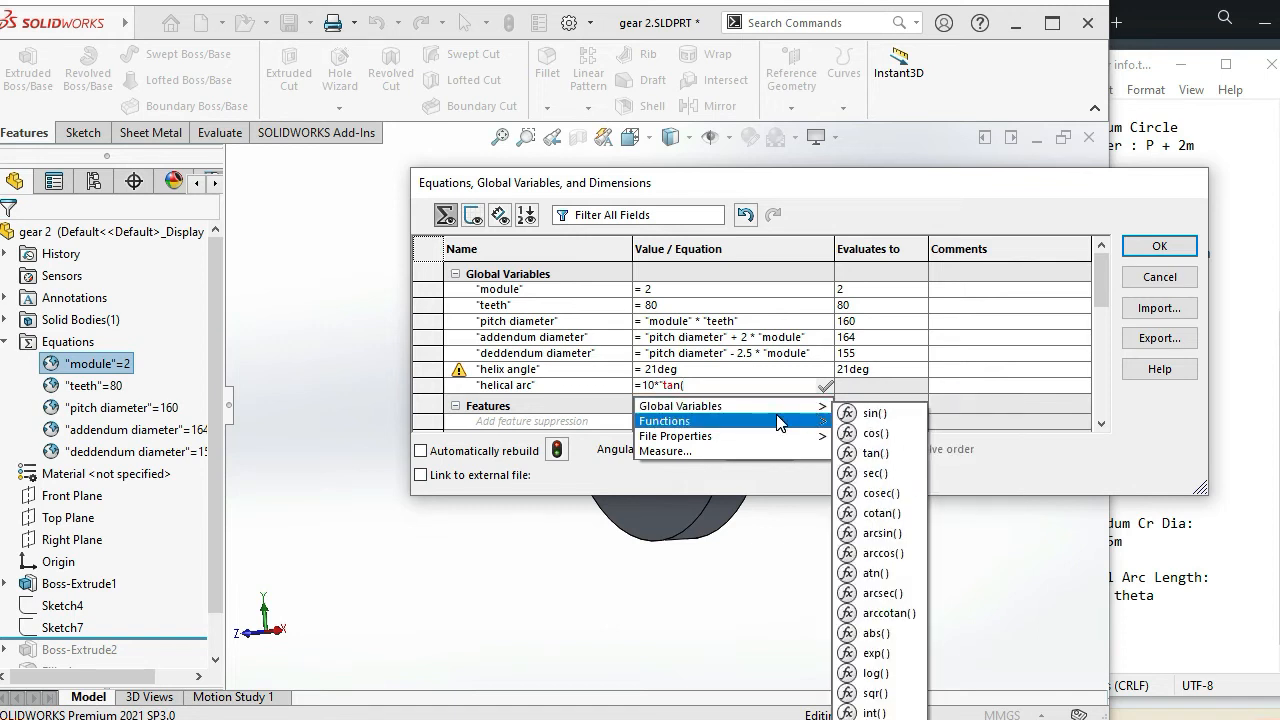
pyautogui.click(875, 453)
pyautogui.write(')')
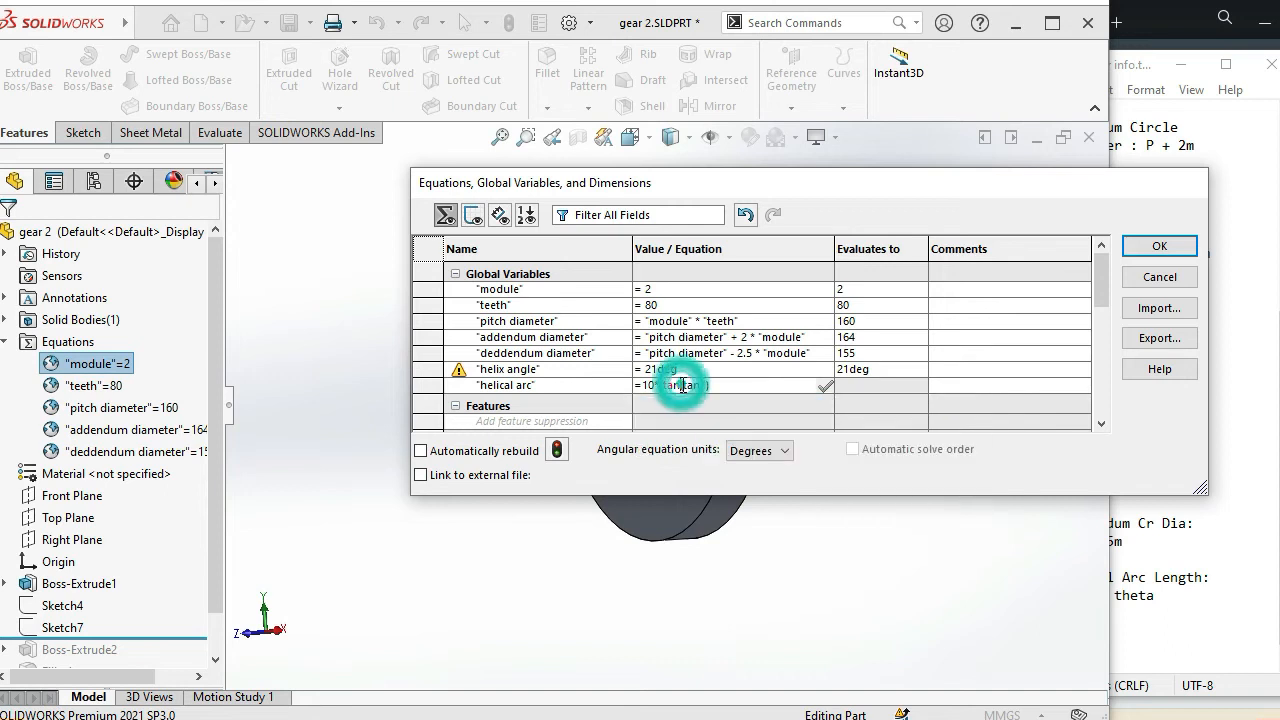
pyautogui.moveTo(684, 386); pyautogui.dragTo(671, 385)
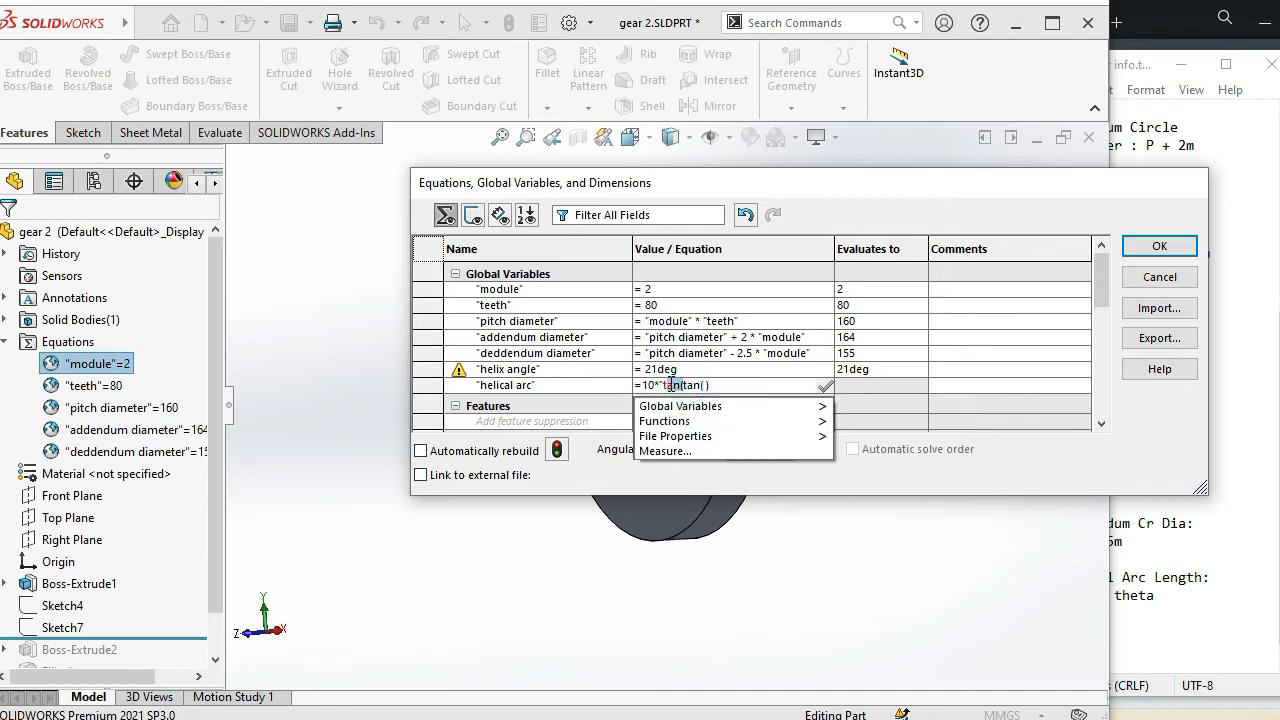
pyautogui.press('BackSpace')
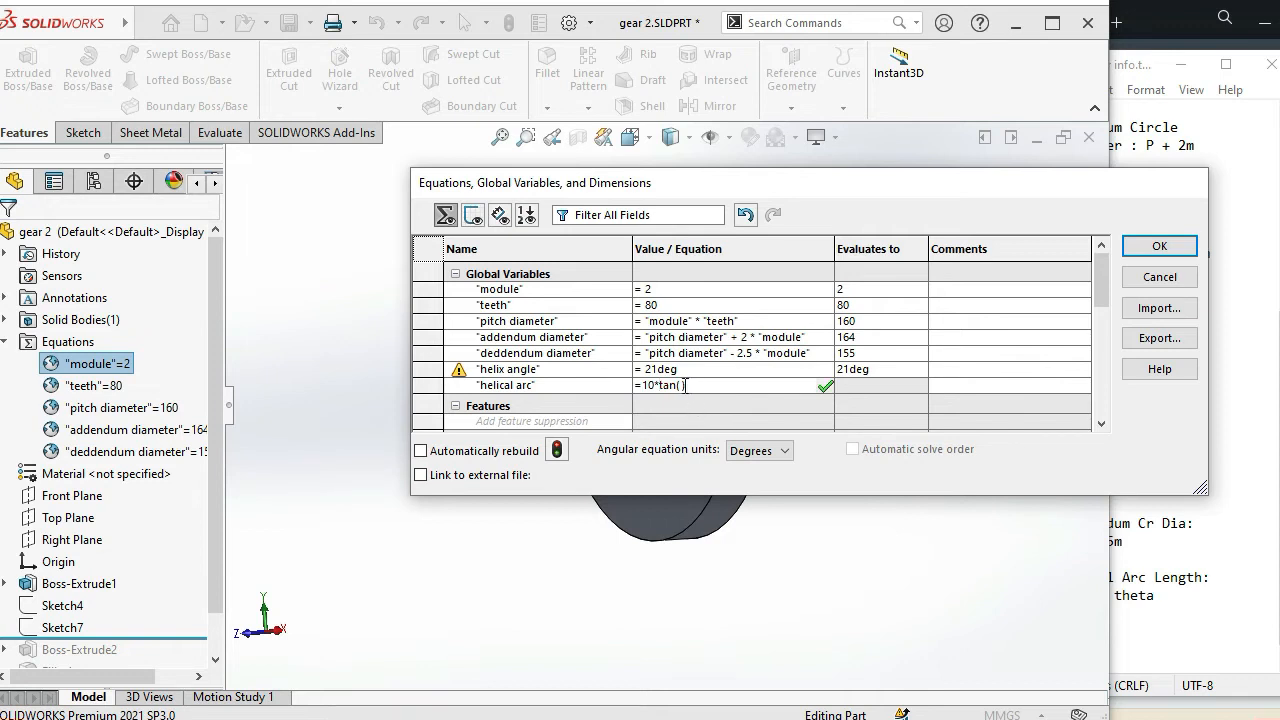
# Use the "helix angle" global variable as the tan() argument and accept the helical arc equation
pyautogui.click(682, 385)
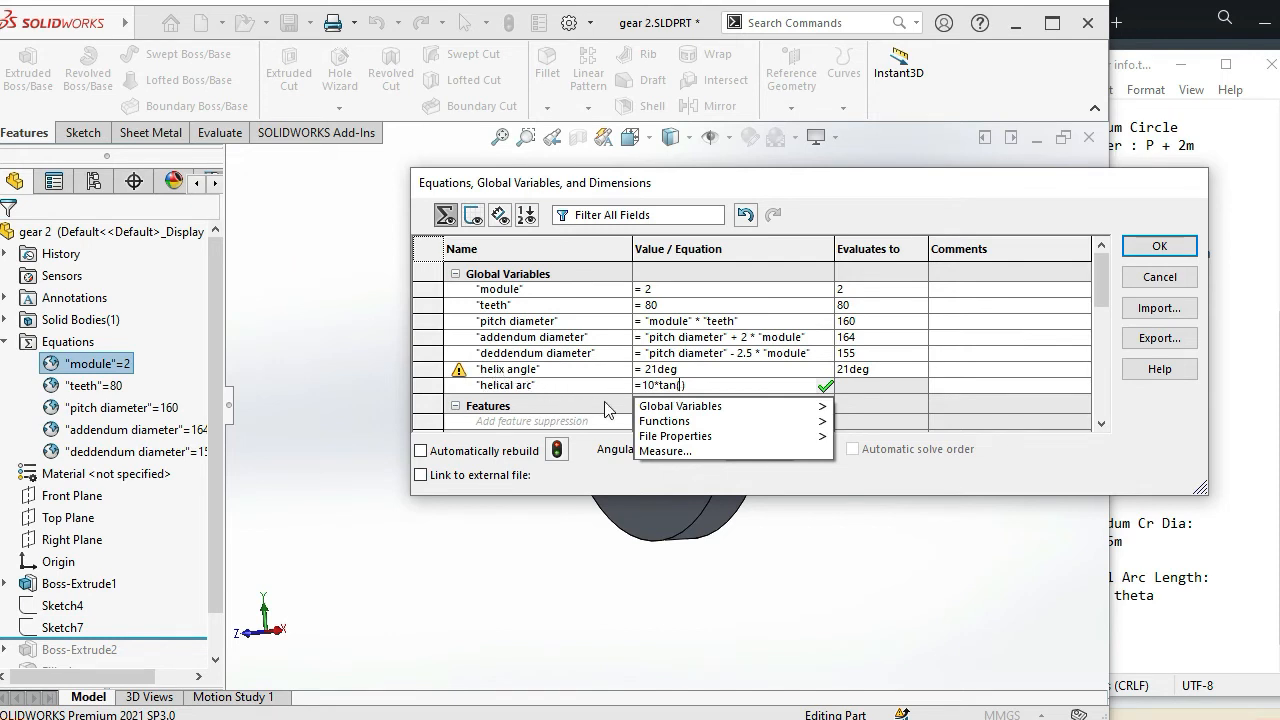
pyautogui.moveTo(608, 408)
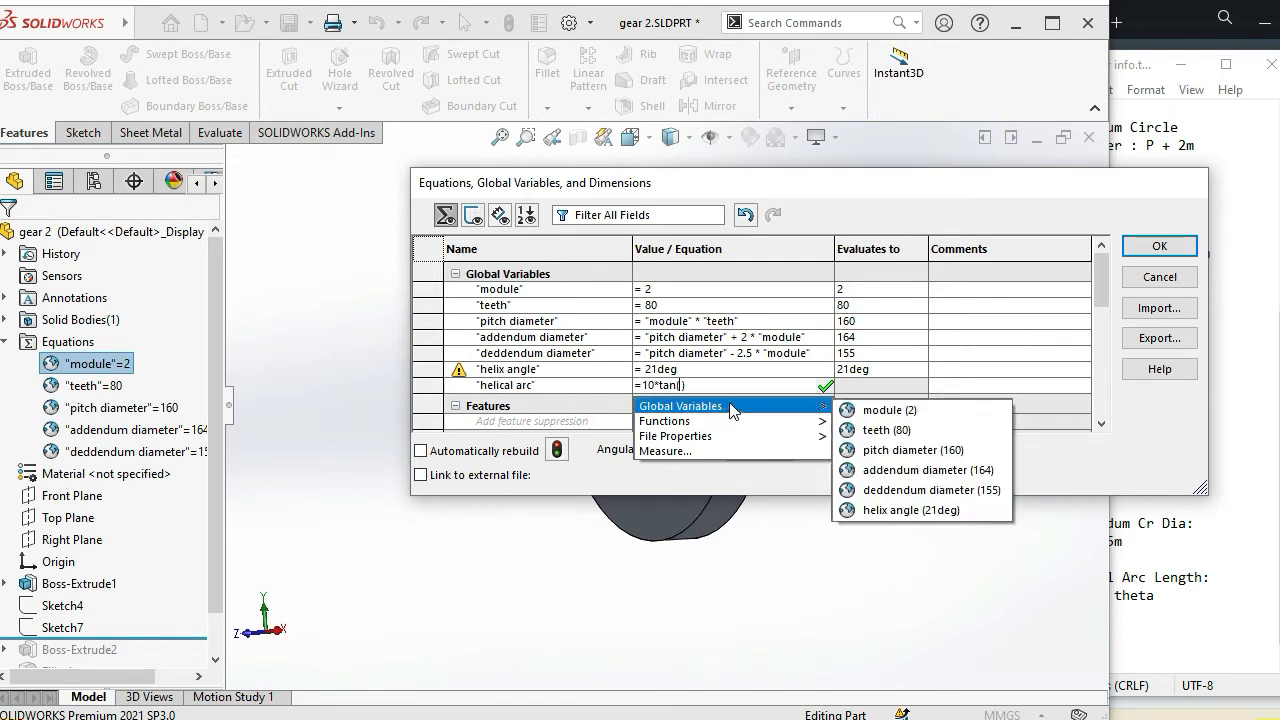
pyautogui.click(881, 508)
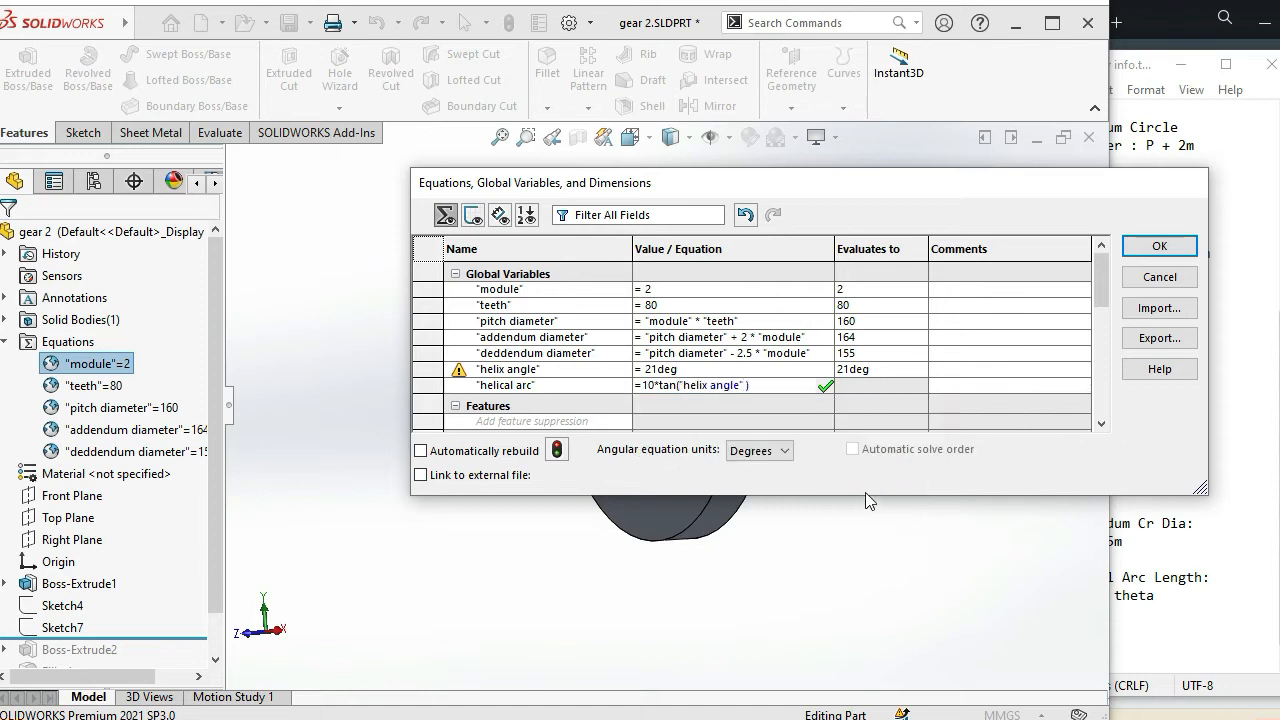
pyautogui.click(829, 388)
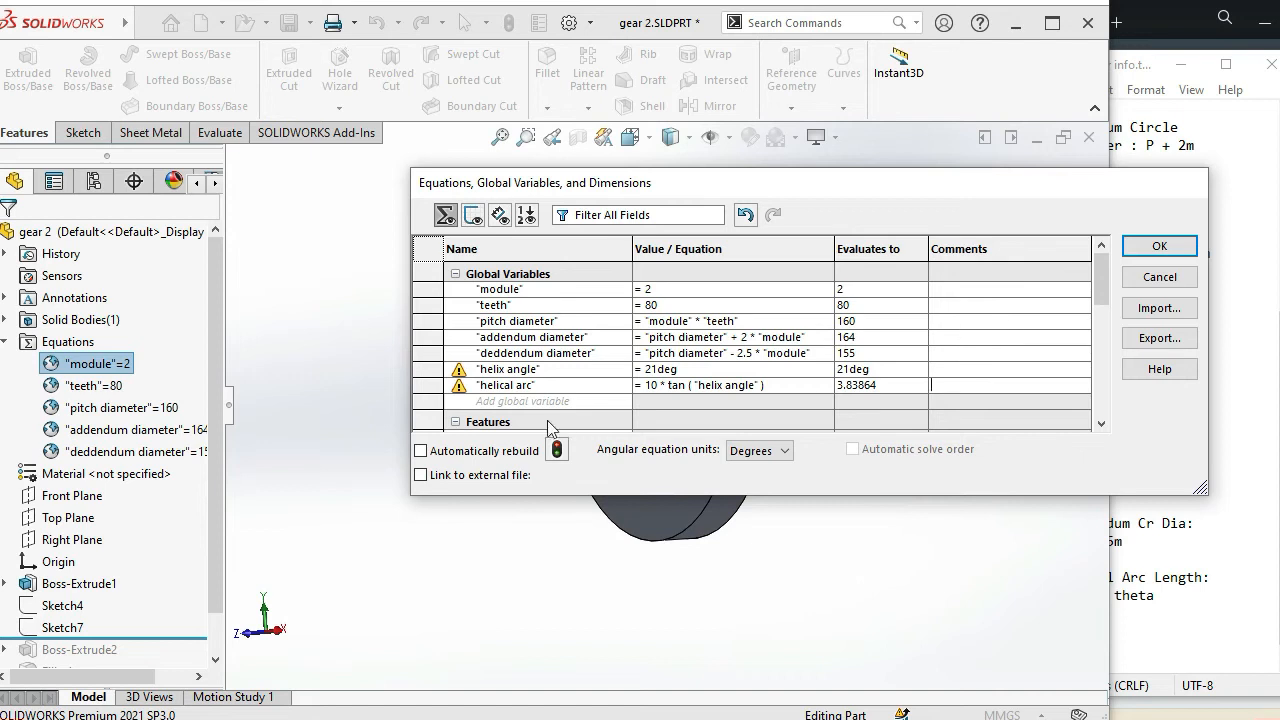
# Apply the new global variables, acknowledge the duplicate-equation message and close the equations dialog
pyautogui.click(1152, 247)
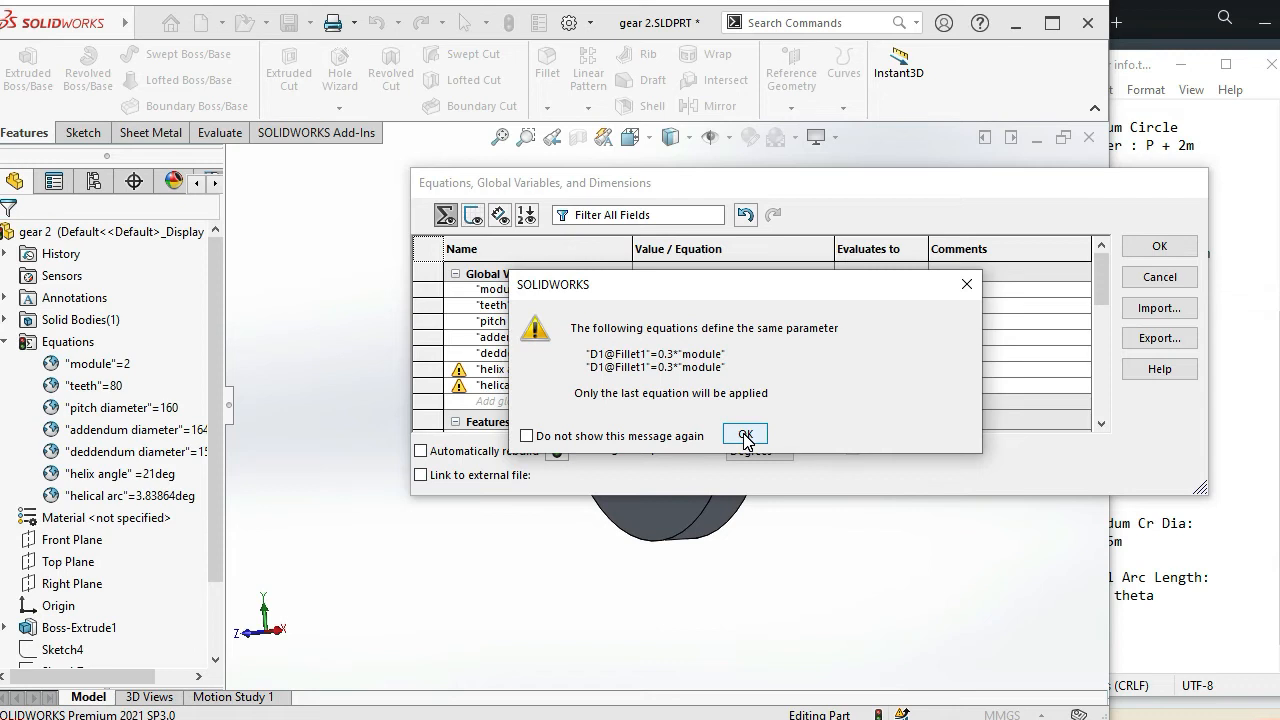
pyautogui.click(745, 436)
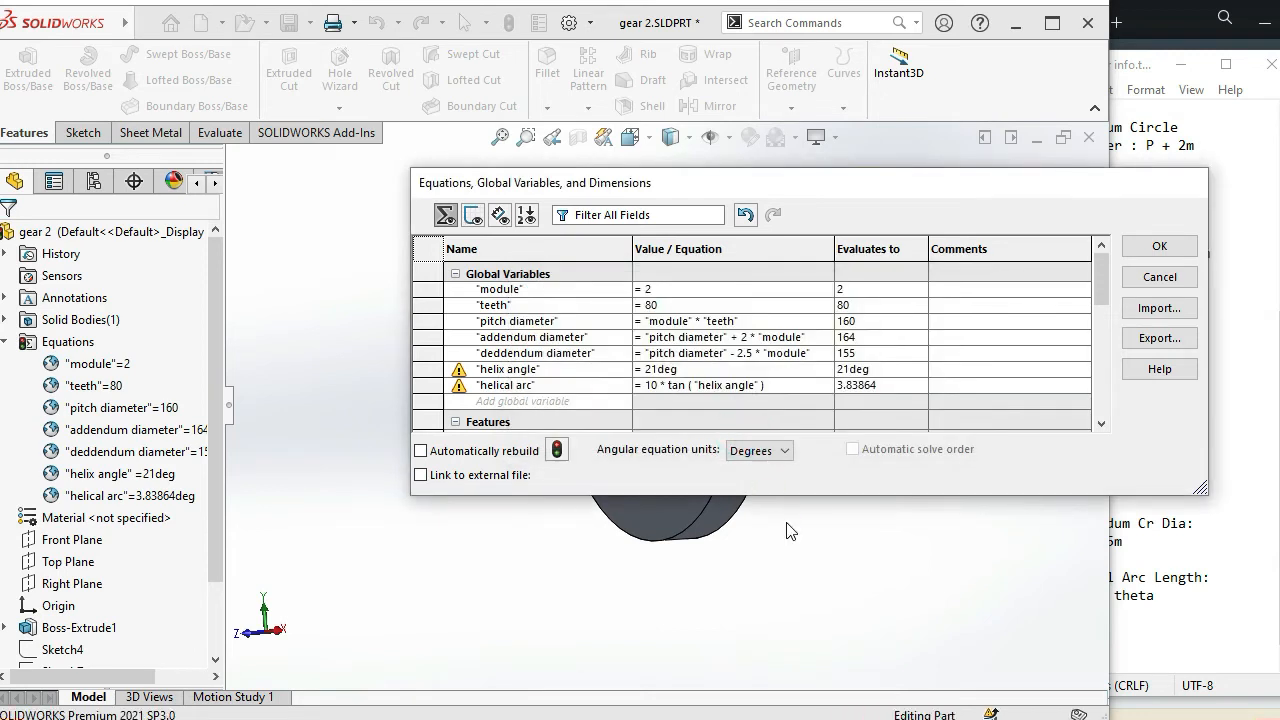
pyautogui.press('Return')
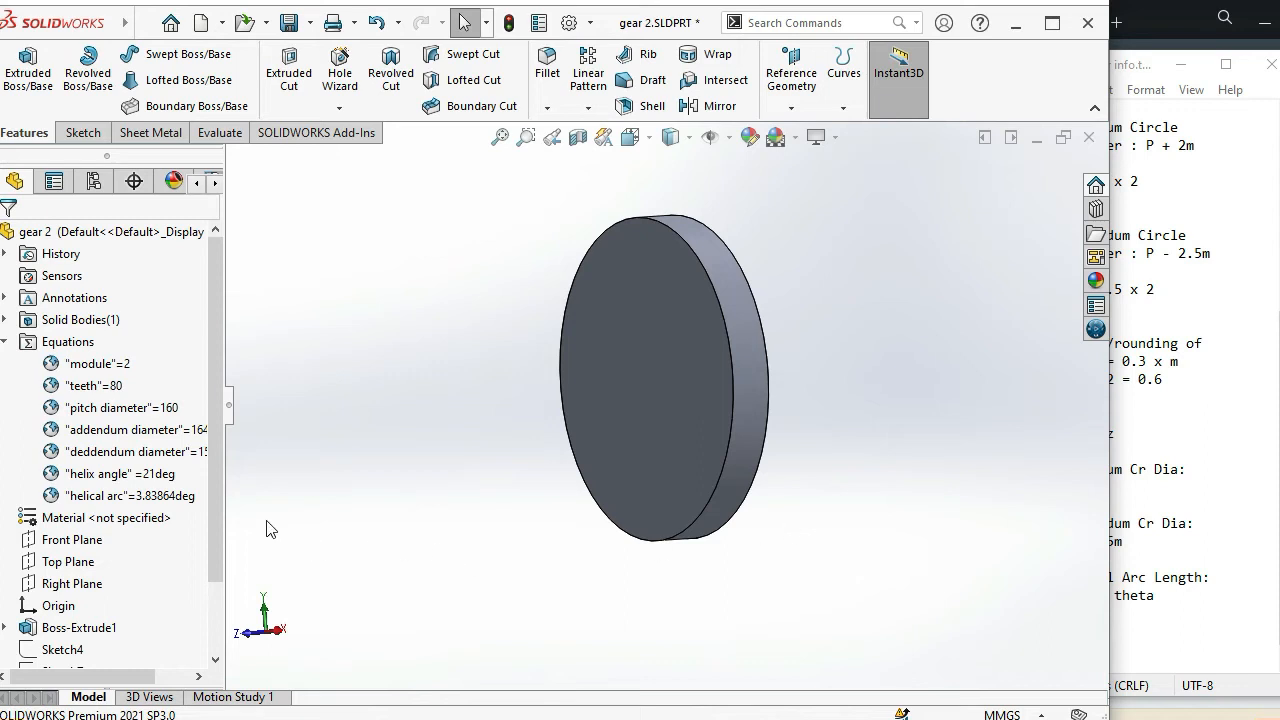
# Collapse the equations list and roll the feature history forward past Boss-Extrude2, Fillet1 and CirPattern2
pyautogui.click(5, 342)
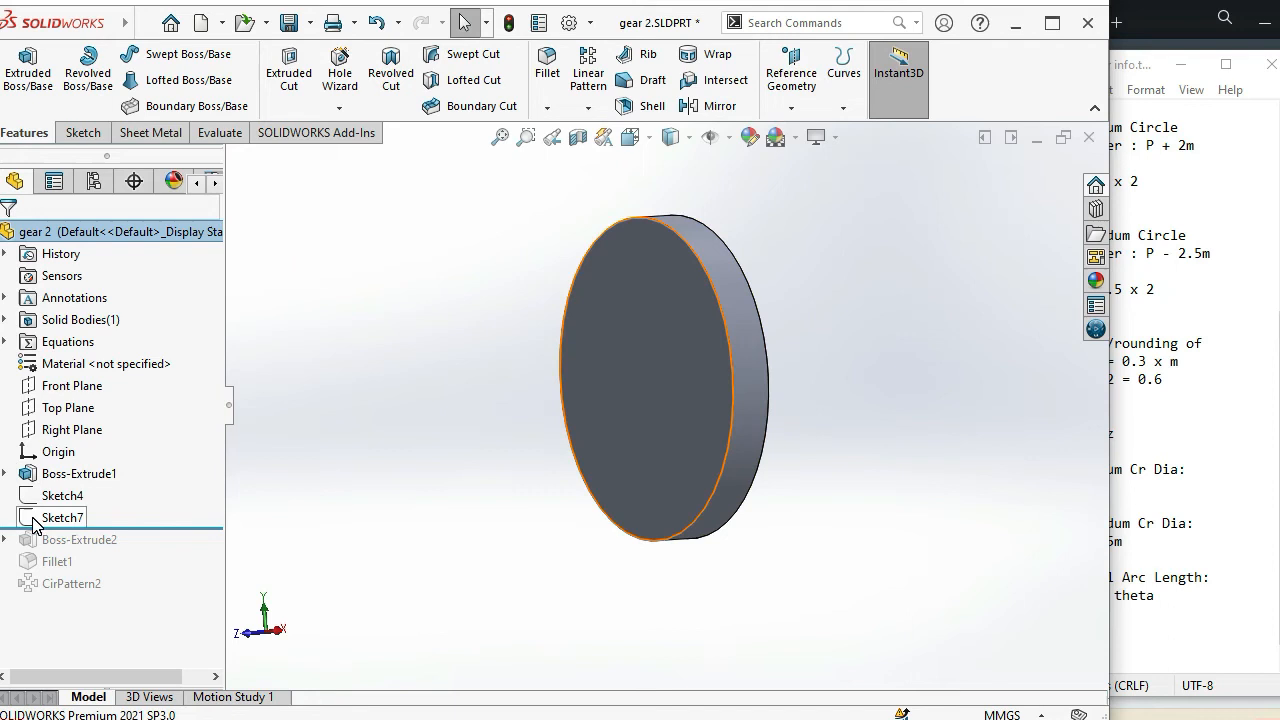
pyautogui.moveTo(137, 528); pyautogui.dragTo(128, 543)
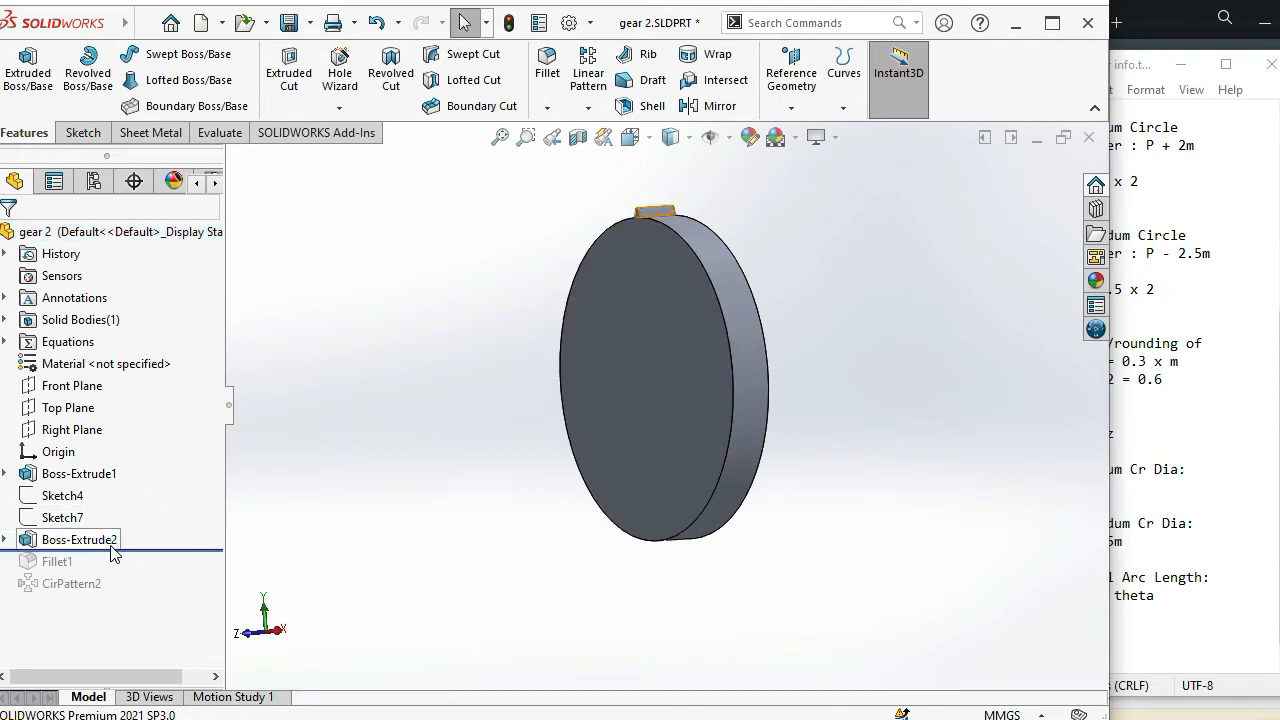
pyautogui.click(65, 541)
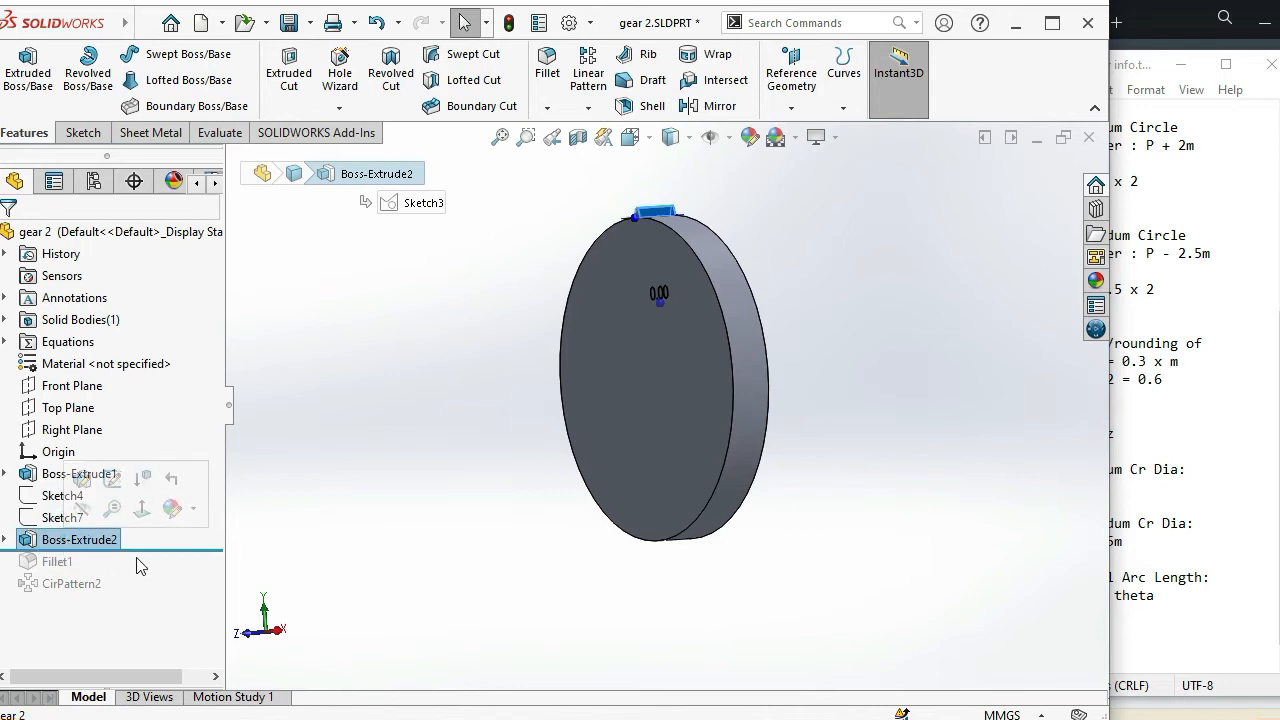
pyautogui.moveTo(140, 550); pyautogui.dragTo(134, 572)
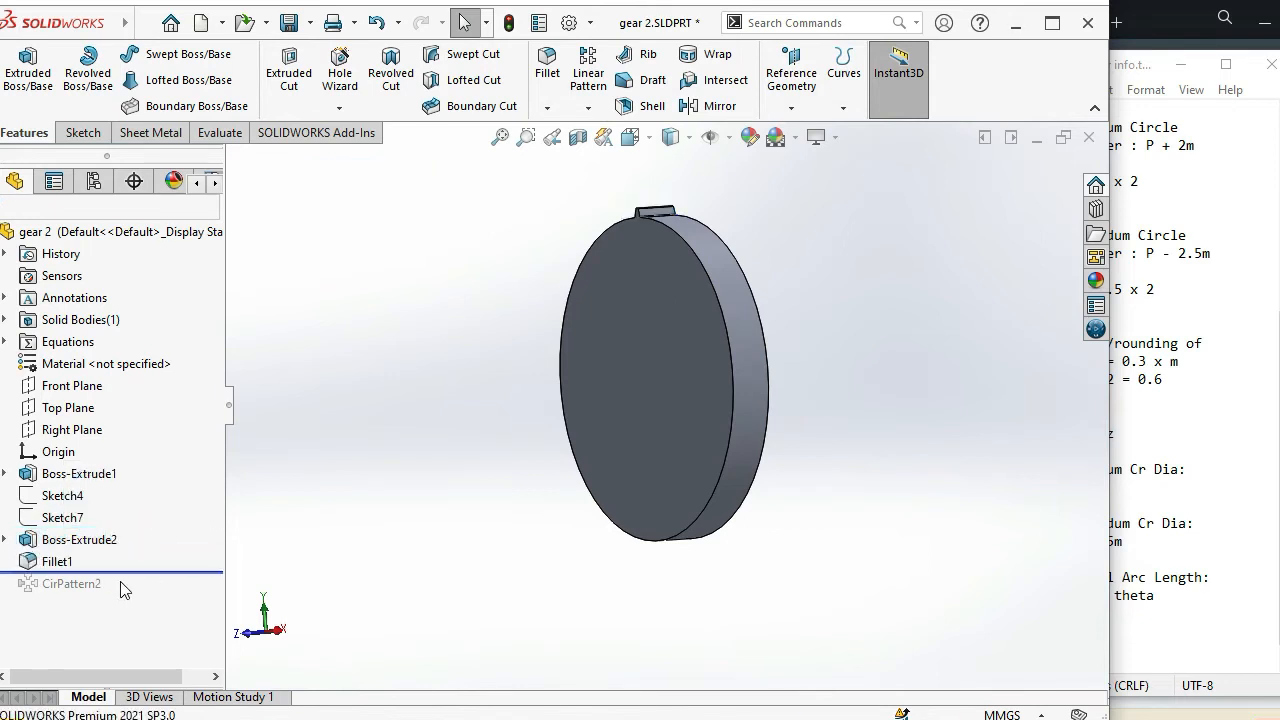
pyautogui.moveTo(137, 573); pyautogui.dragTo(135, 595)
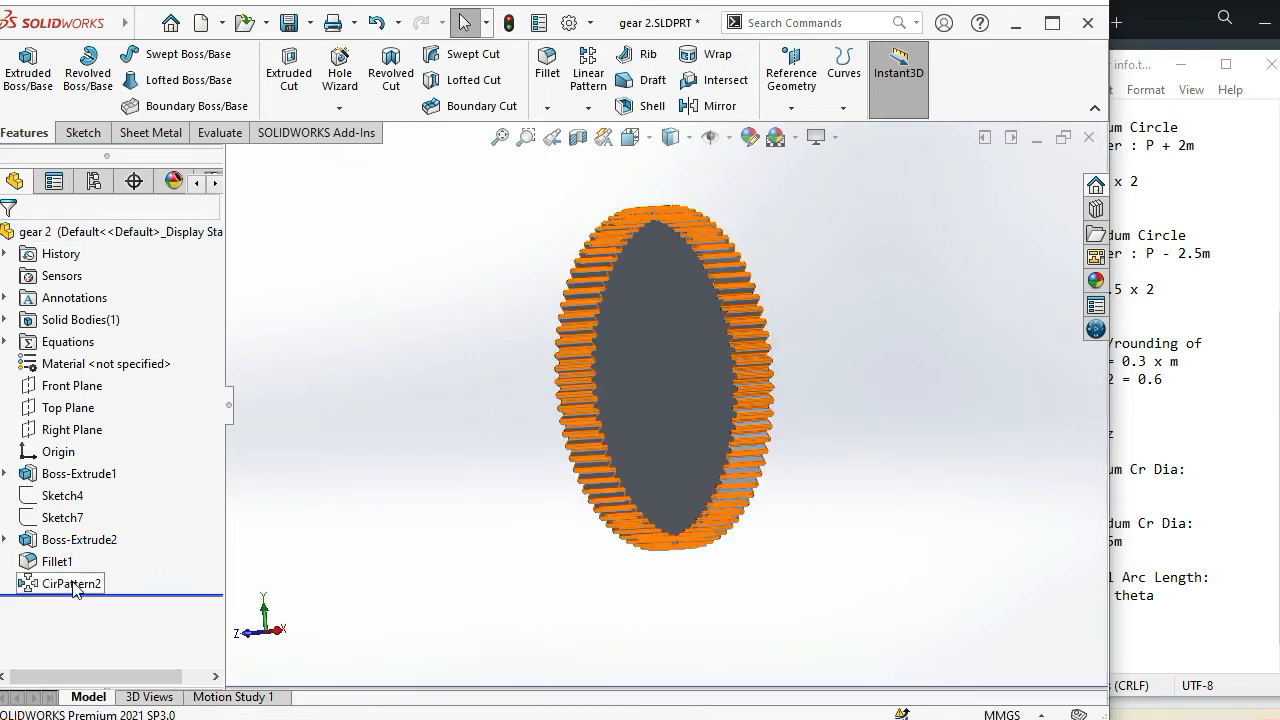
# Delete the CirPattern2 circular pattern of teeth and dismiss the resulting error report
pyautogui.click(71, 583)
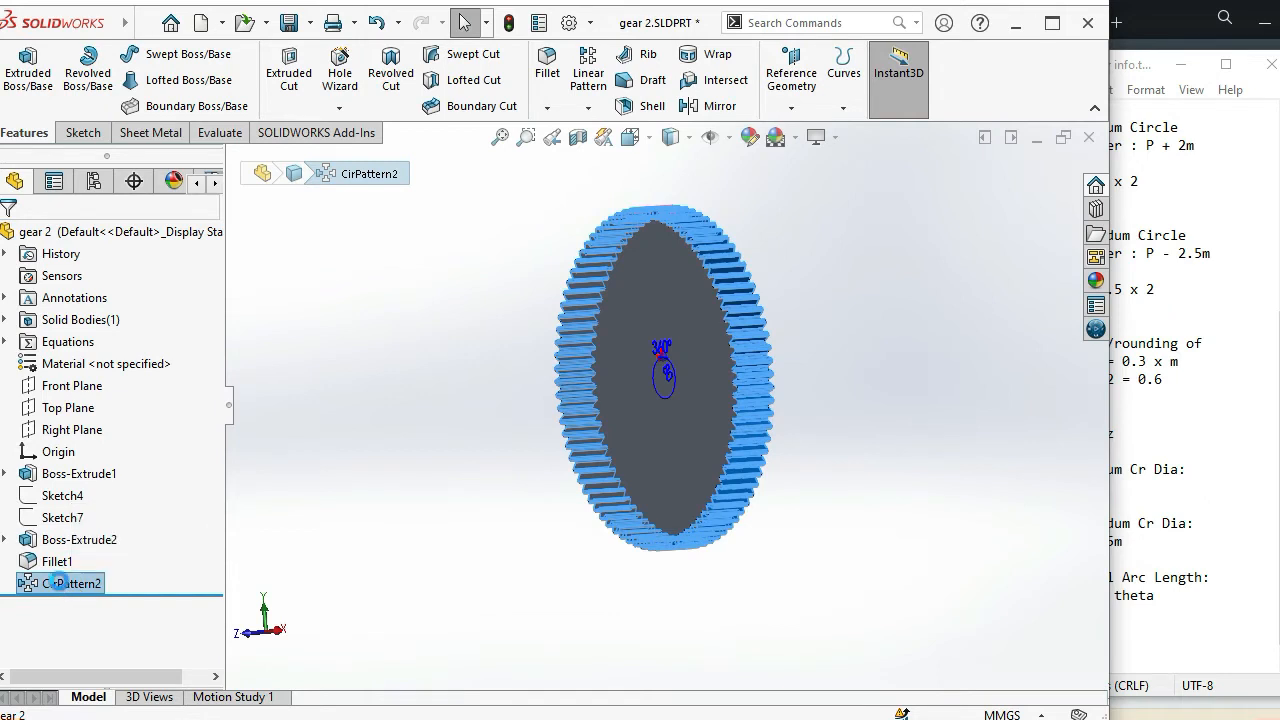
pyautogui.press('Delete')
pyautogui.click(798, 168)
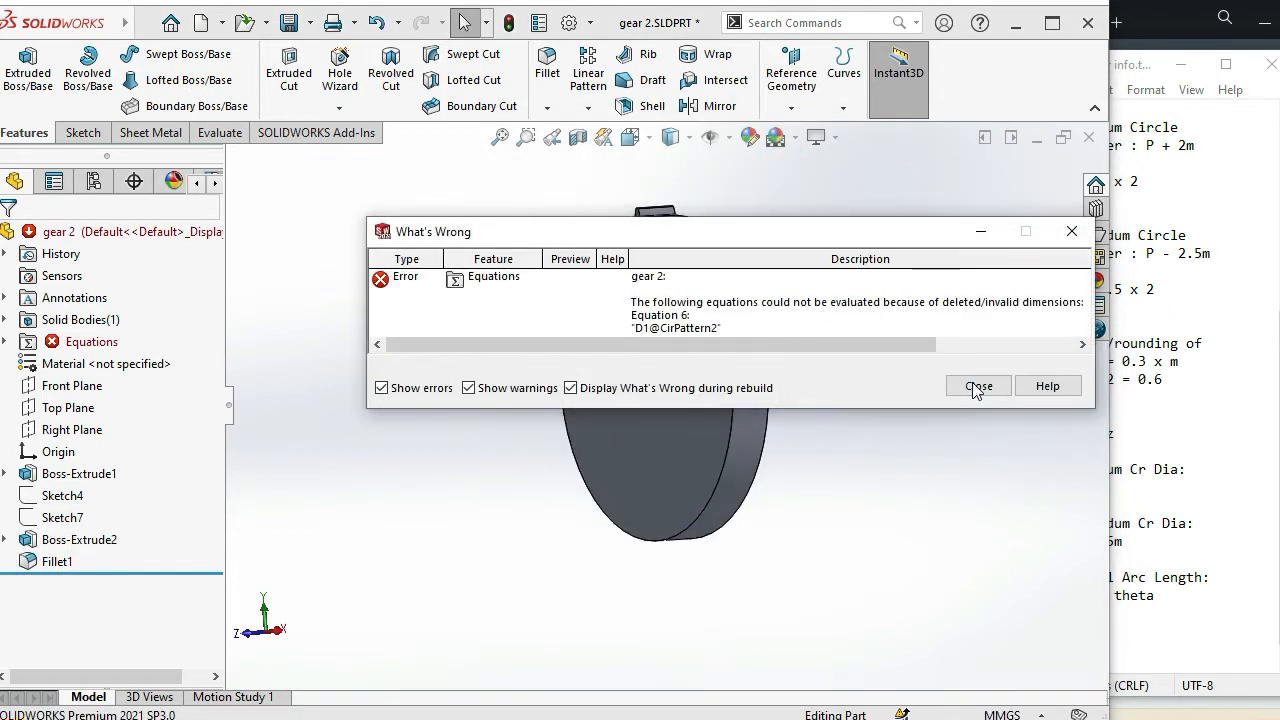
pyautogui.click(975, 383)
# Delete the Fillet1 feature and dismiss the resulting error report
pyautogui.click(62, 561)
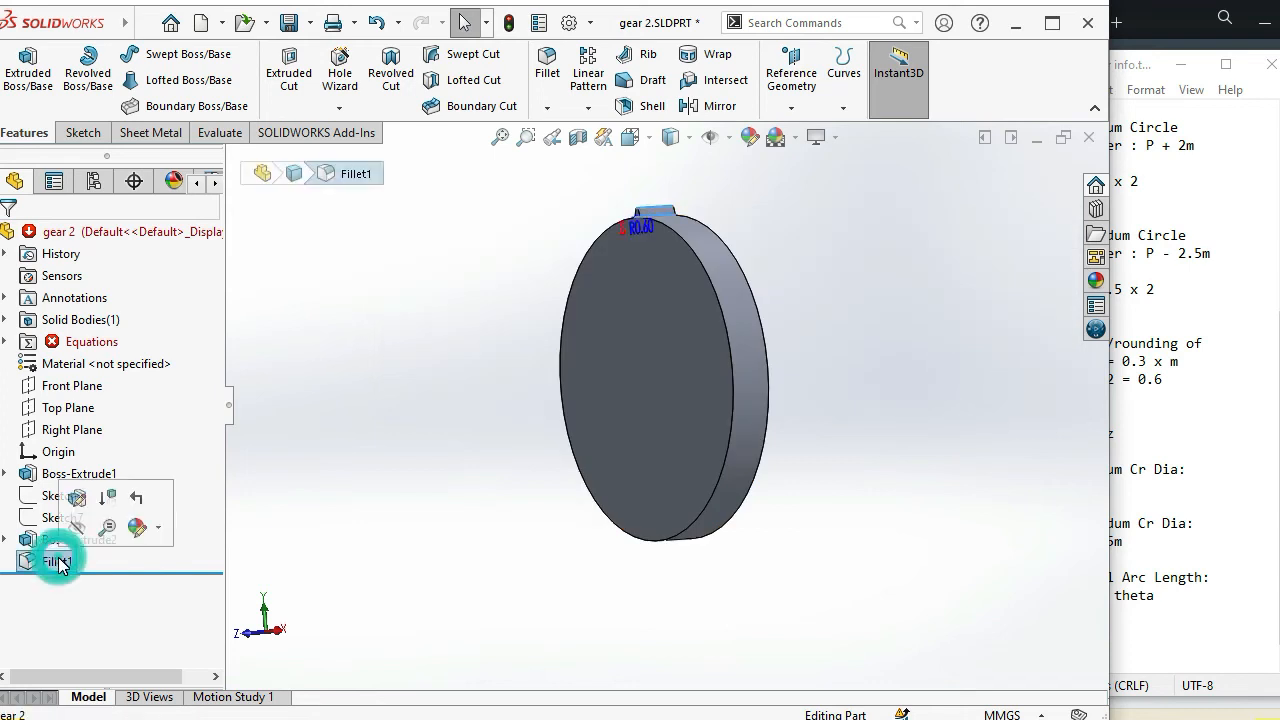
pyautogui.press('Delete')
pyautogui.press('Return')
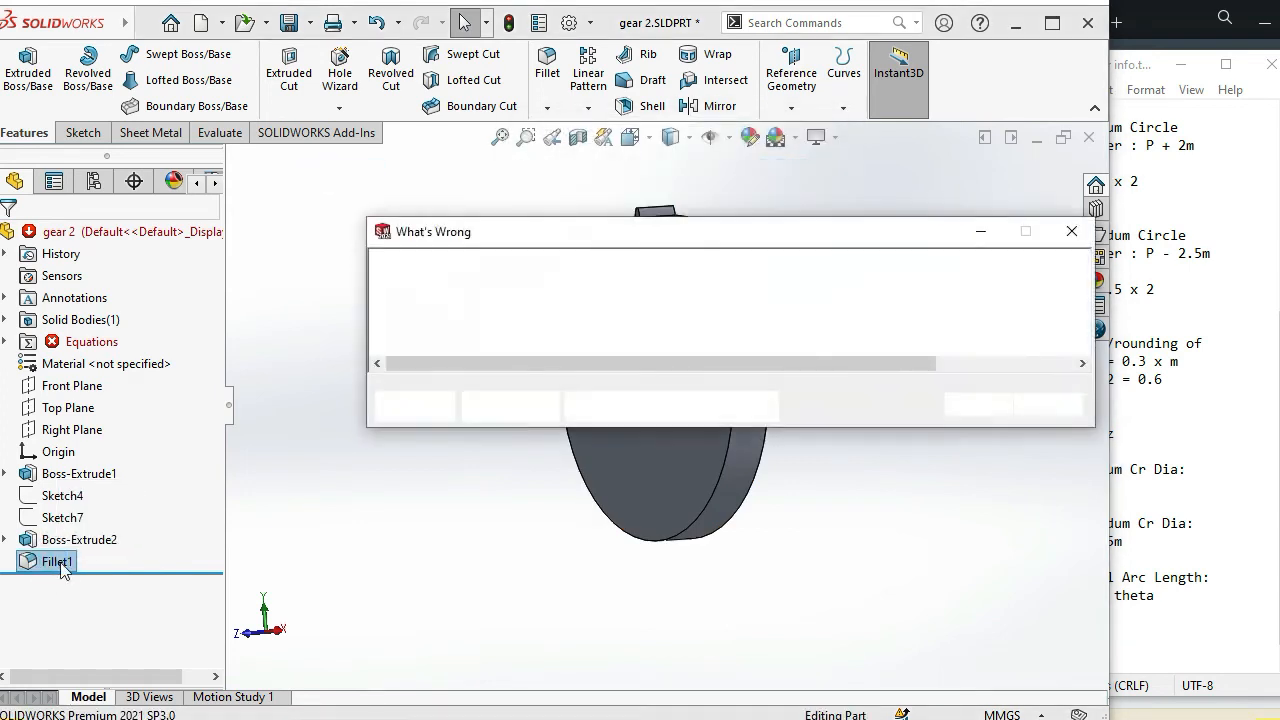
pyautogui.click(978, 405)
# Delete the Boss-Extrude2 tooth extrusion, keeping its Sketch3, and dismiss the error report
pyautogui.click(85, 540)
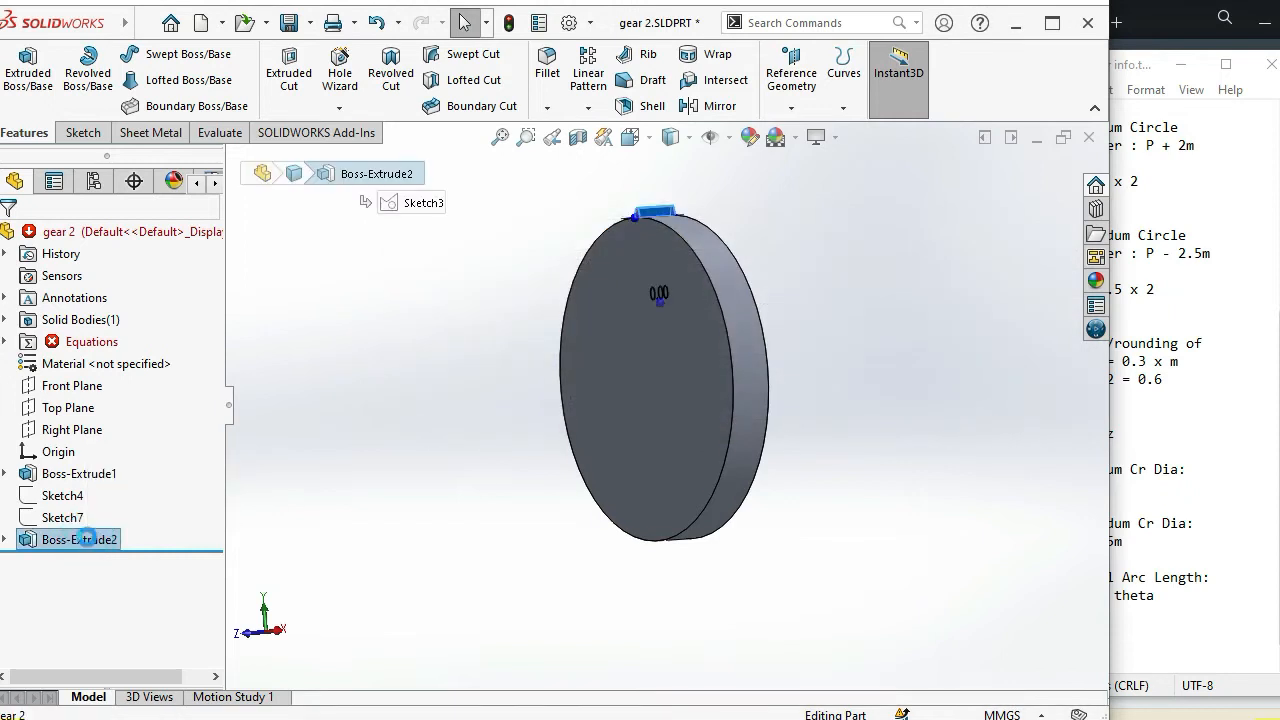
pyautogui.press('Delete')
pyautogui.press('Return')
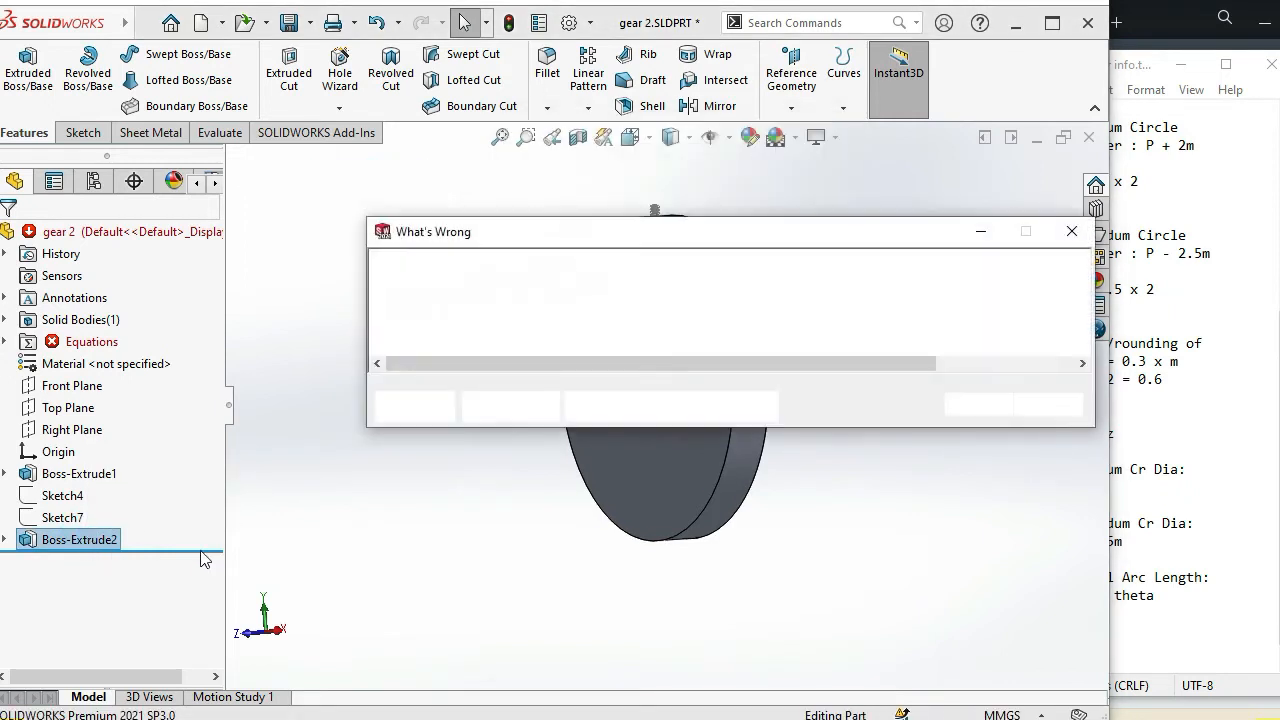
pyautogui.click(977, 404)
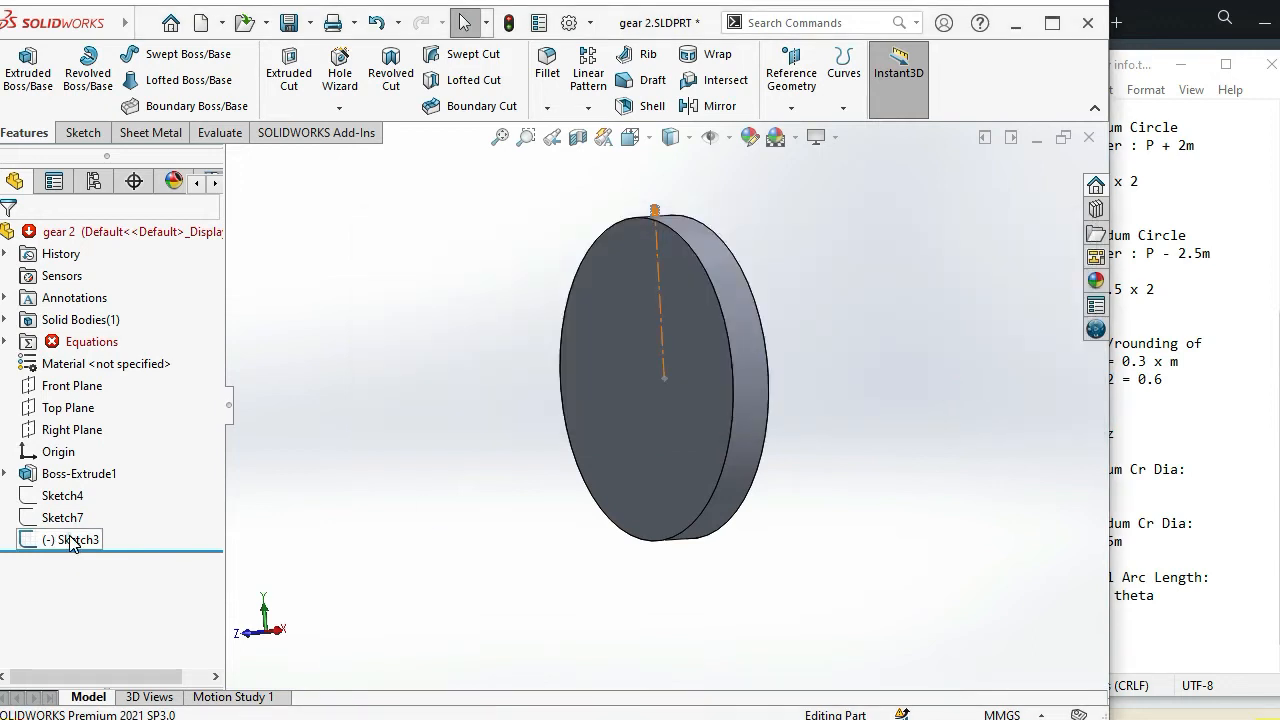
# Examine the tooth profile in Sketch3 and open that sketch for editing
pyautogui.click(72, 540)
pyautogui.scroll(-5, 665, 270)
pyautogui.scroll(-4, 665, 270)
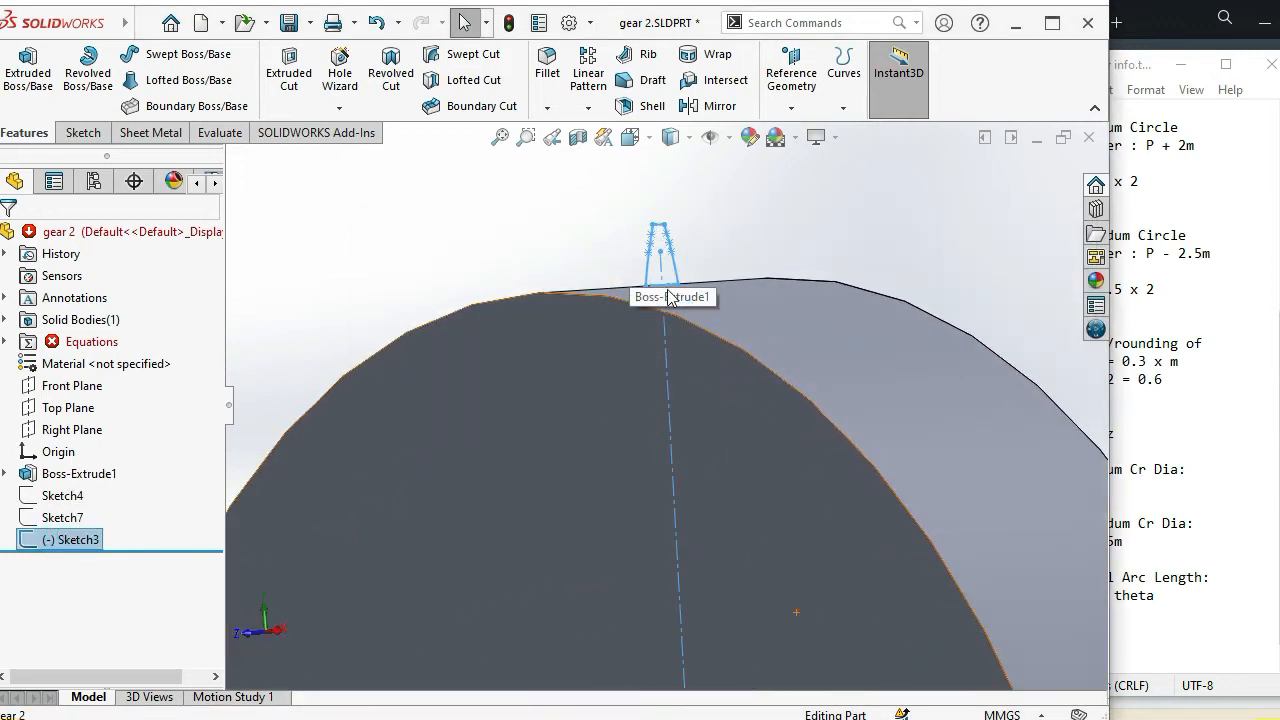
pyautogui.scroll(3, 706, 345)
pyautogui.moveTo(704, 343); pyautogui.dragTo(736, 389, button='middle')
pyautogui.rightClick(85, 543)
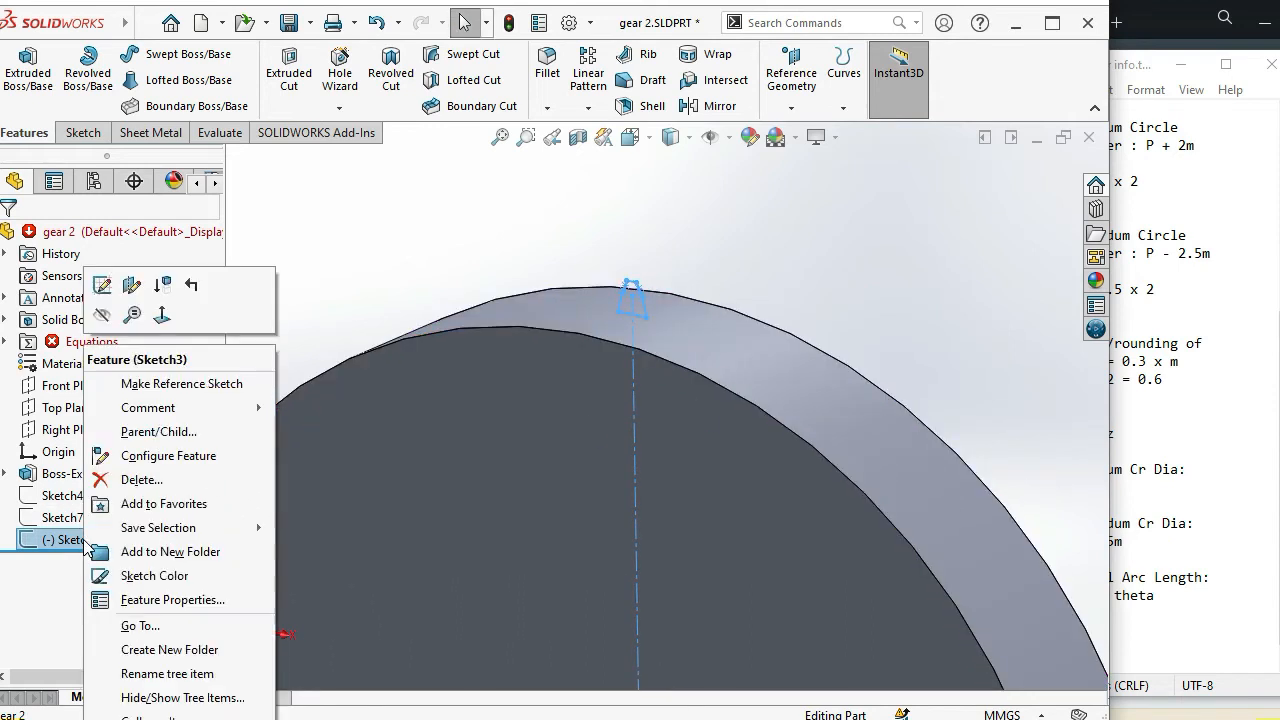
pyautogui.click(103, 289)
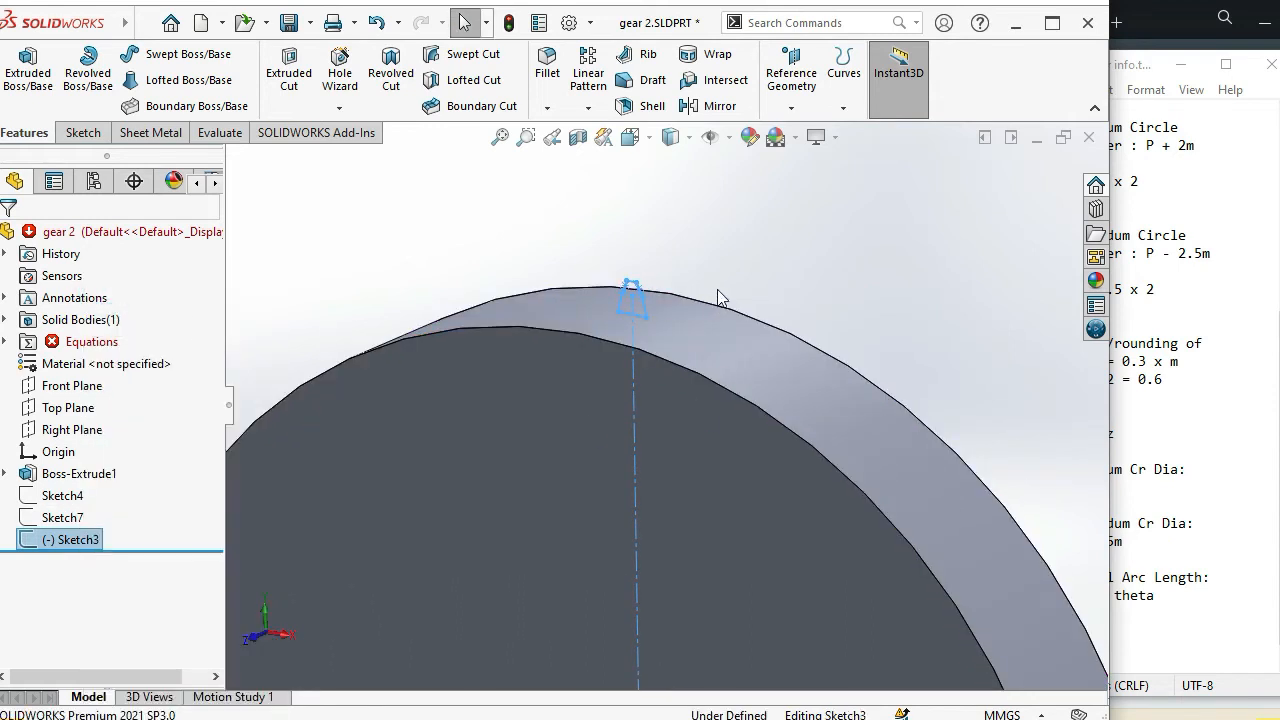
# Check Sketch4 against the tooth profile, exit the sketch without edits and dismiss the error report
pyautogui.scroll(-2, 741, 340)
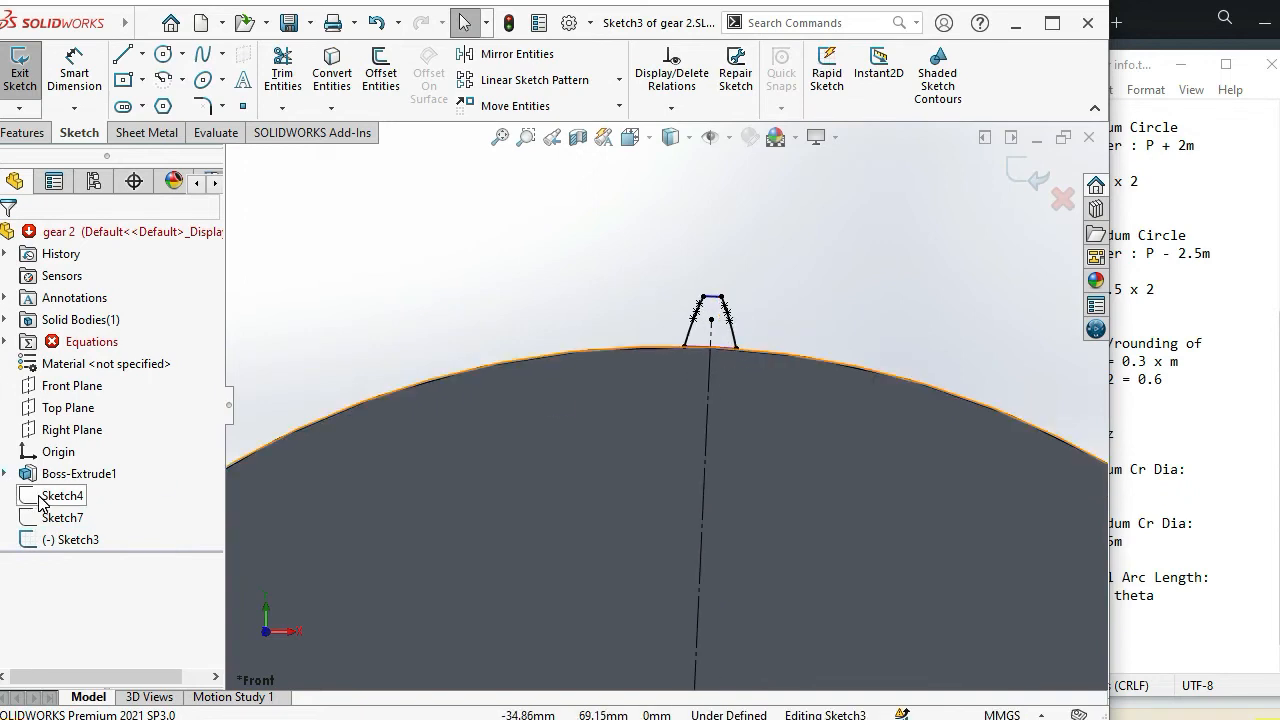
pyautogui.scroll(3, 451, 401)
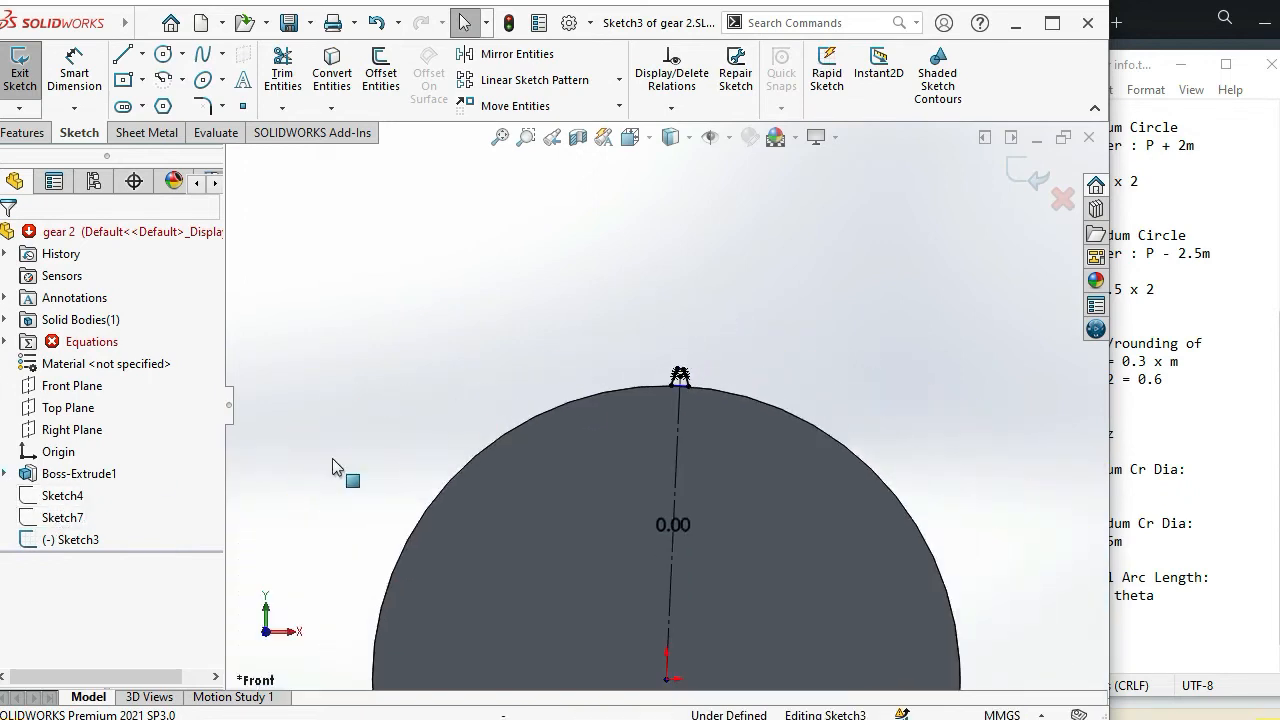
pyautogui.click(62, 498)
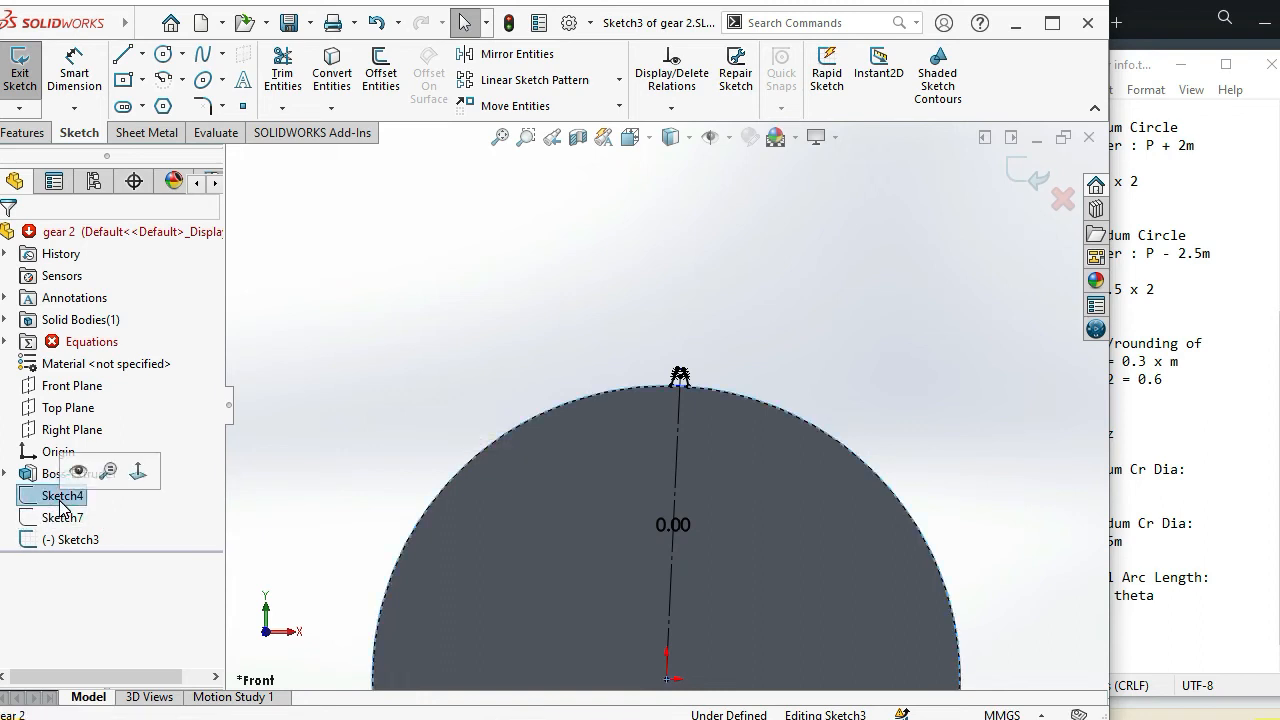
pyautogui.moveTo(463, 480); pyautogui.dragTo(375, 481, button='middle')
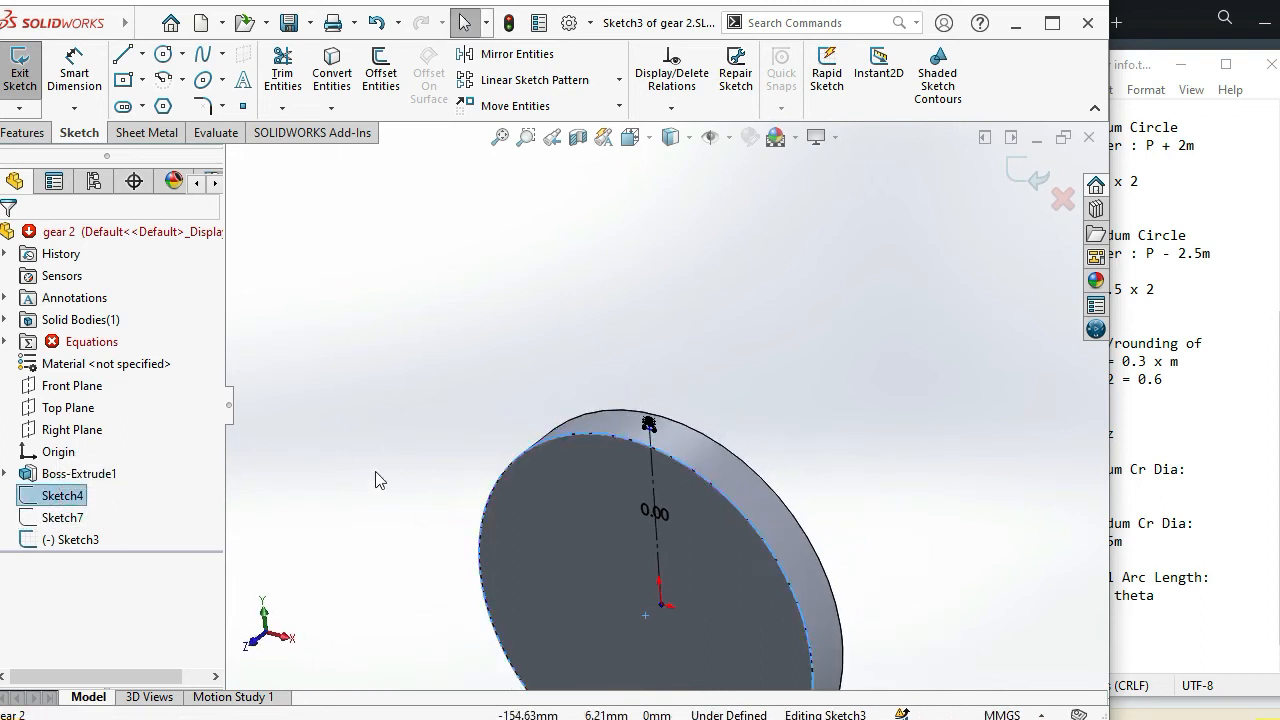
pyautogui.click(1030, 174)
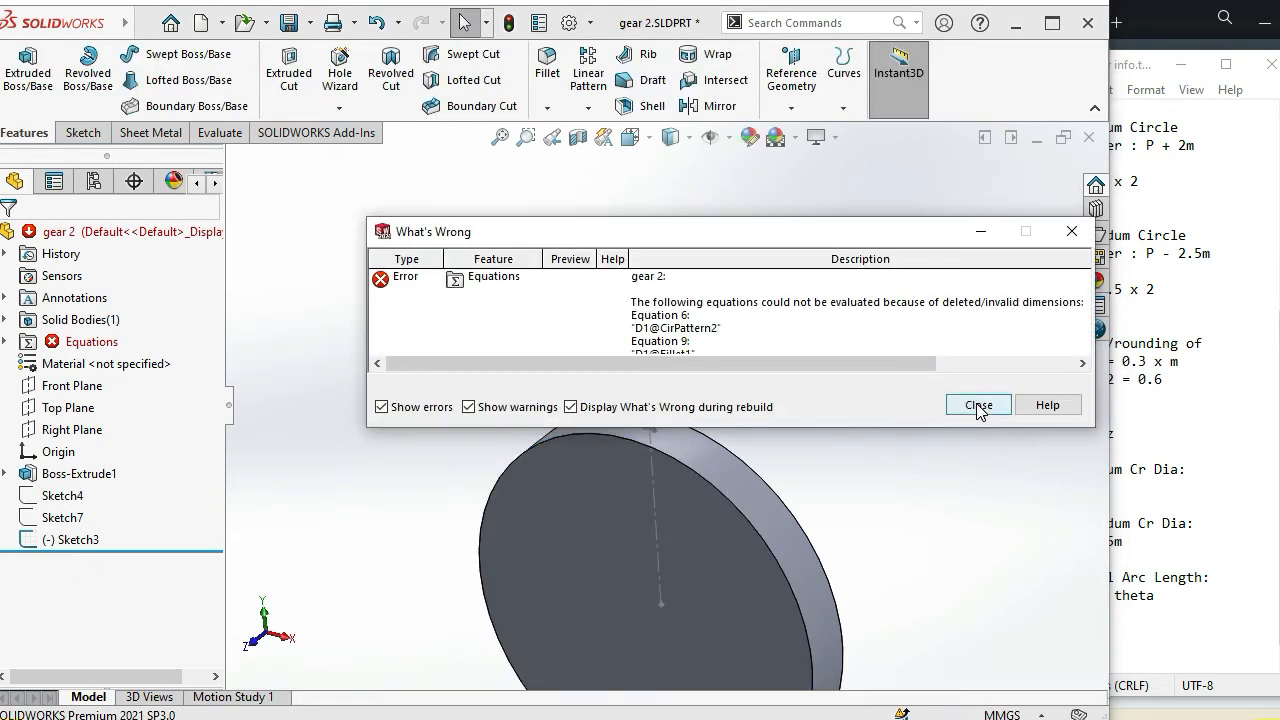
pyautogui.click(978, 405)
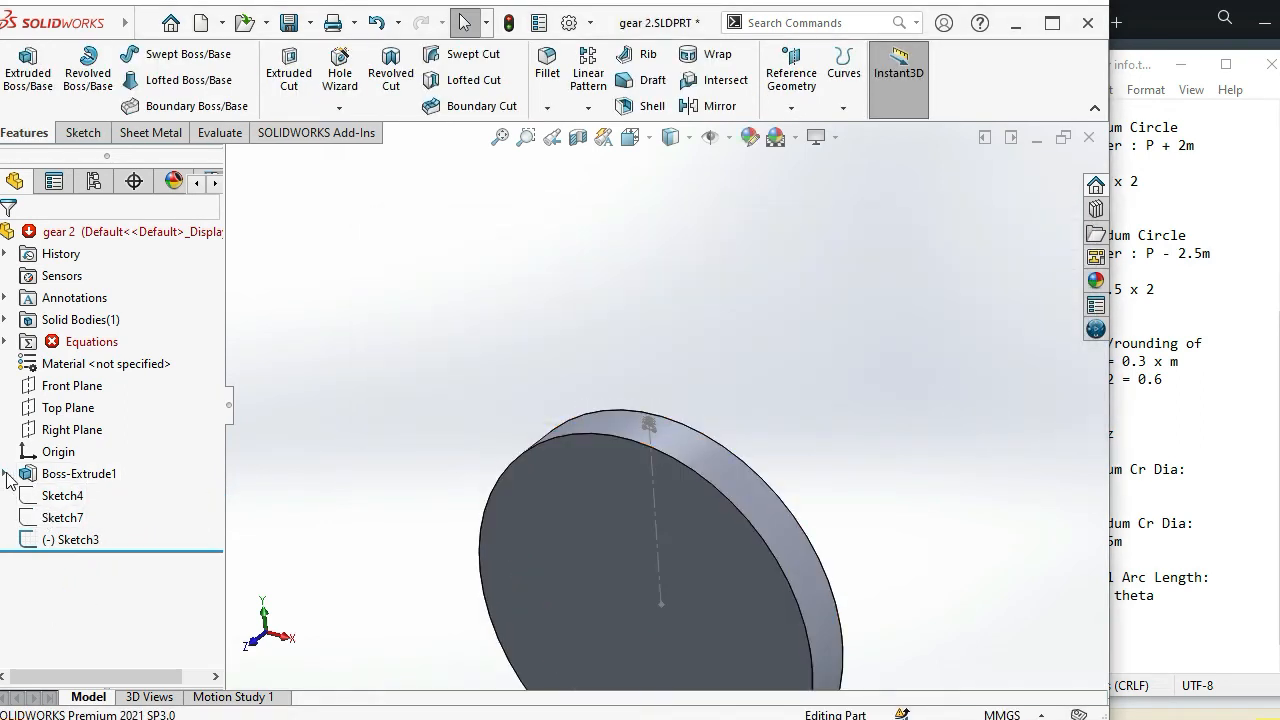
# Check the sketch under Boss-Extrude1, delete Sketch4 and dismiss the error report
pyautogui.click(5, 474)
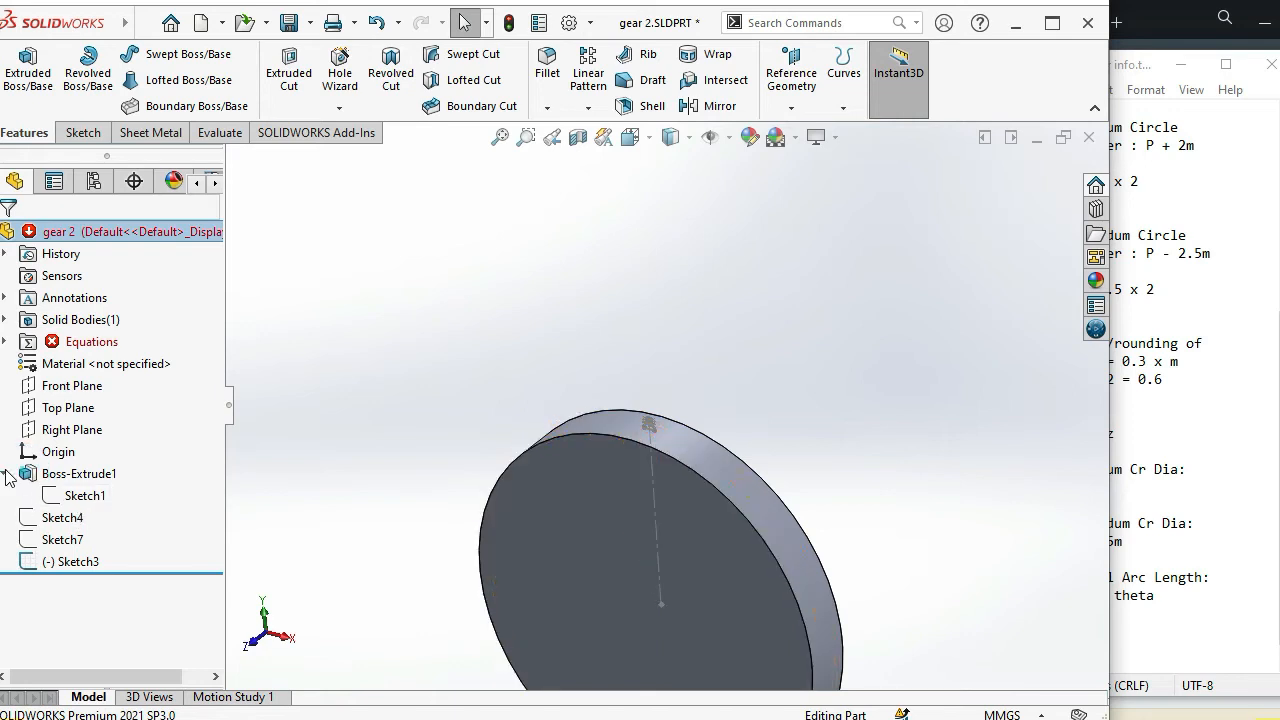
pyautogui.click(5, 474)
pyautogui.click(58, 496)
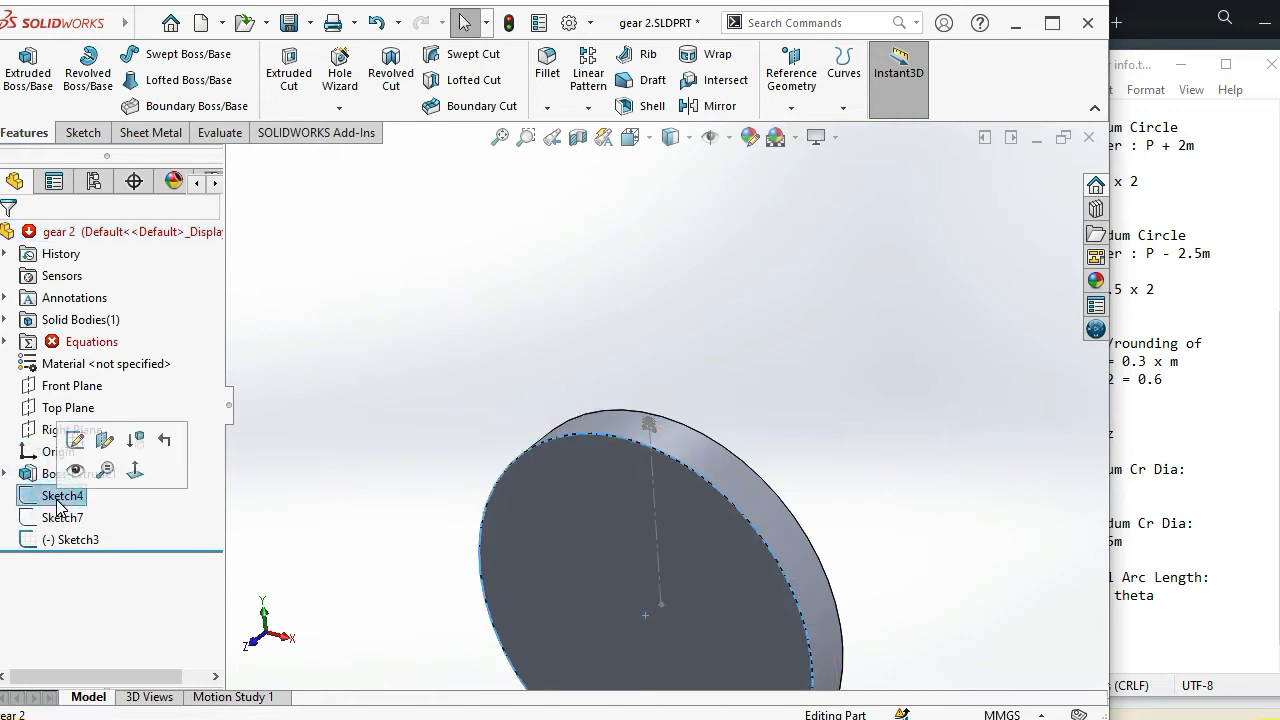
pyautogui.press('Delete')
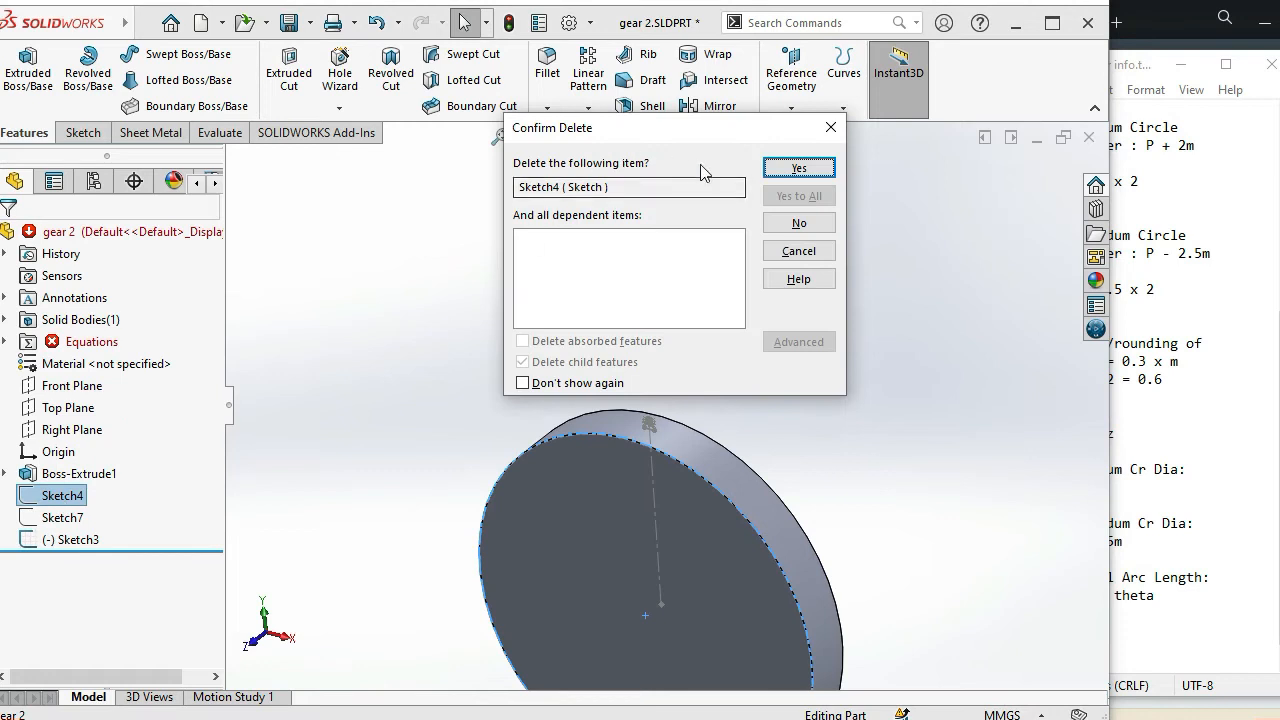
pyautogui.click(796, 168)
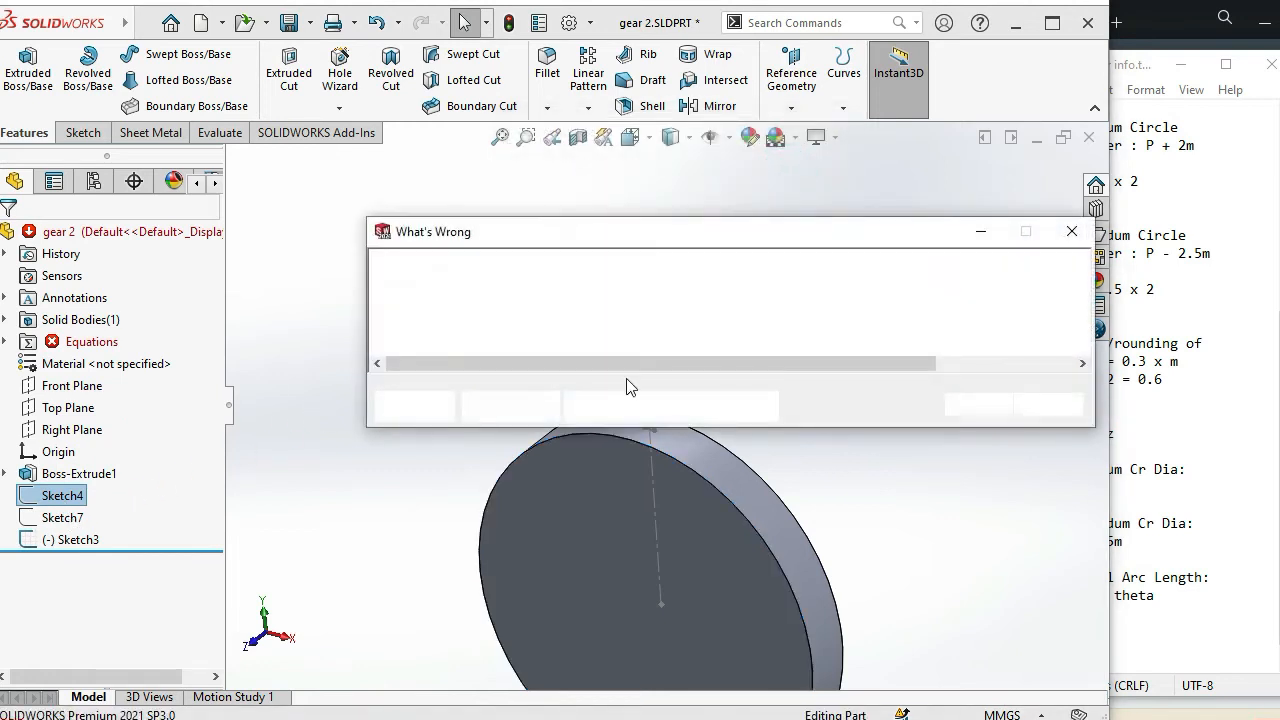
pyautogui.click(979, 405)
# Delete Sketch7 and dismiss the error report
pyautogui.click(60, 496)
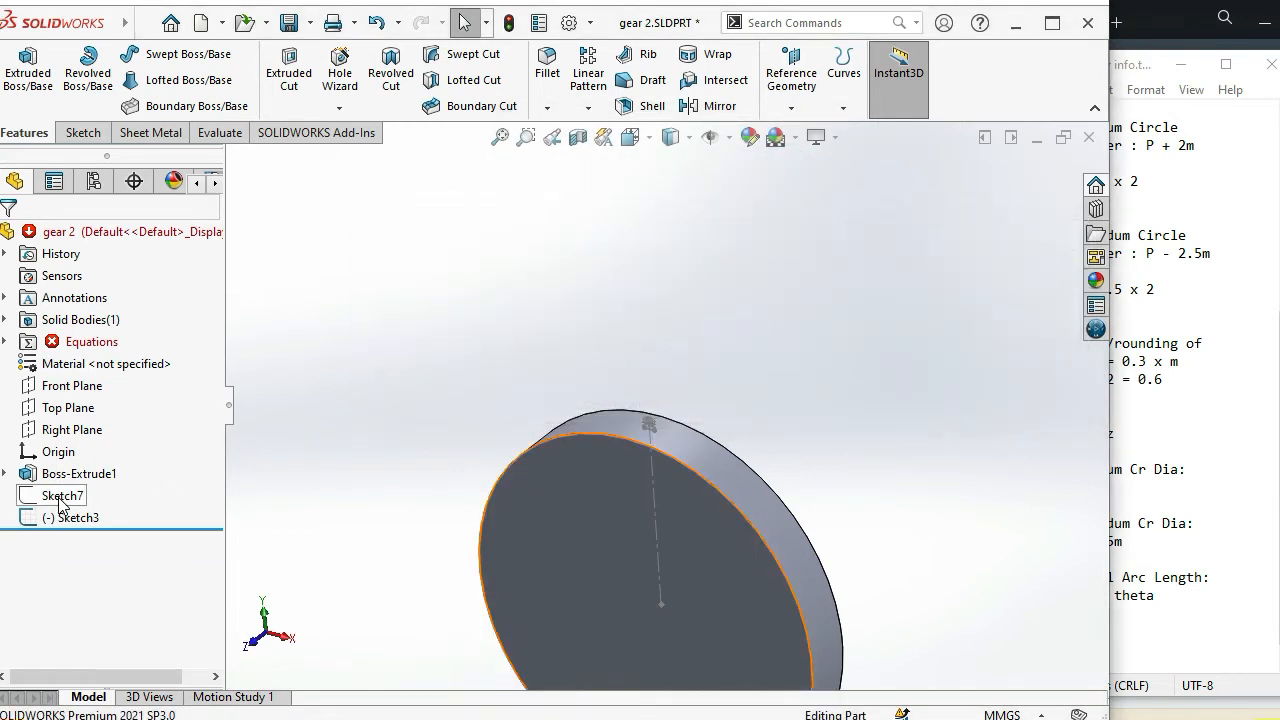
pyautogui.press('Delete')
pyautogui.press('Return')
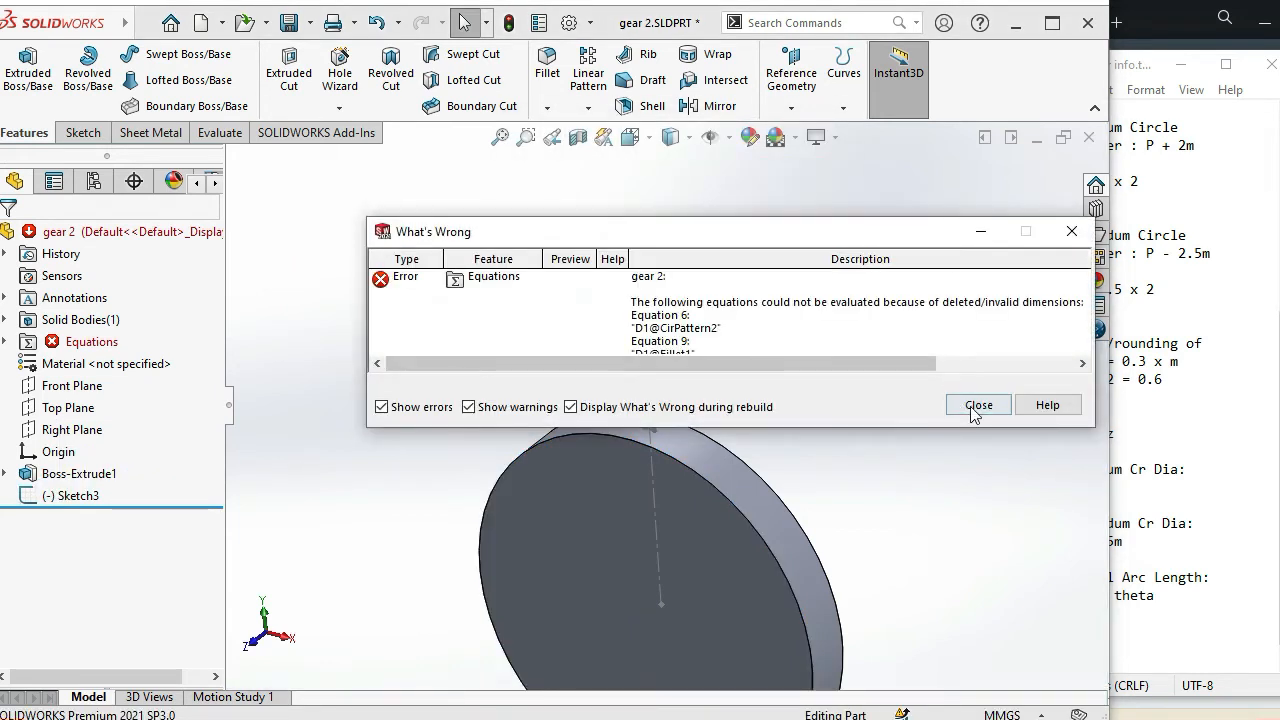
pyautogui.click(978, 405)
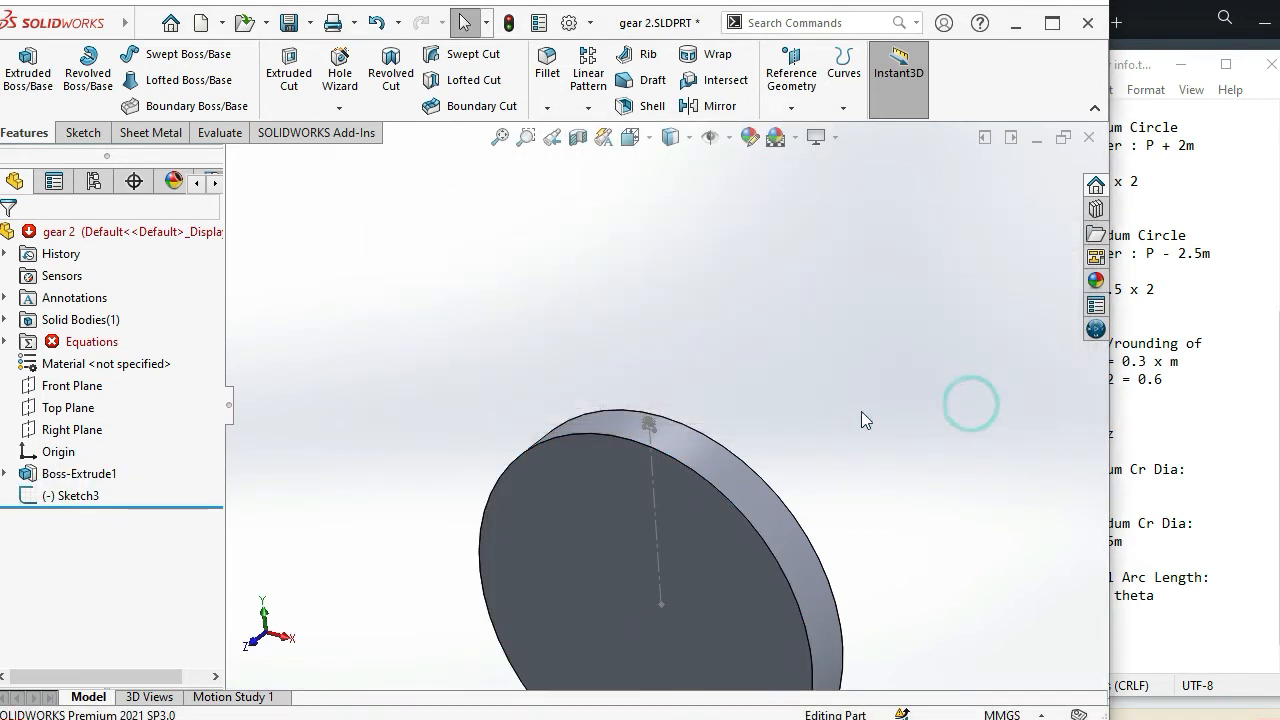
# Show Sketch1 under Boss-Extrude1 and examine its construction geometry around the tooth profile
pyautogui.click(52, 498)
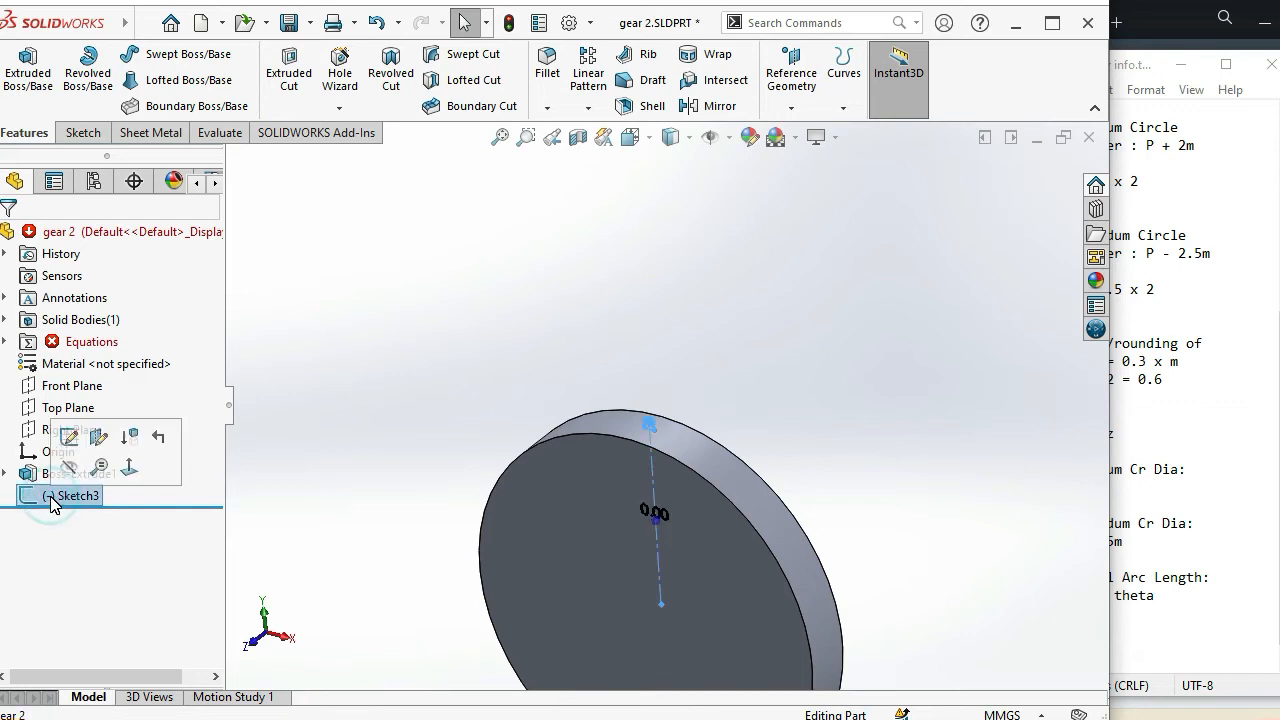
pyautogui.click(5, 473)
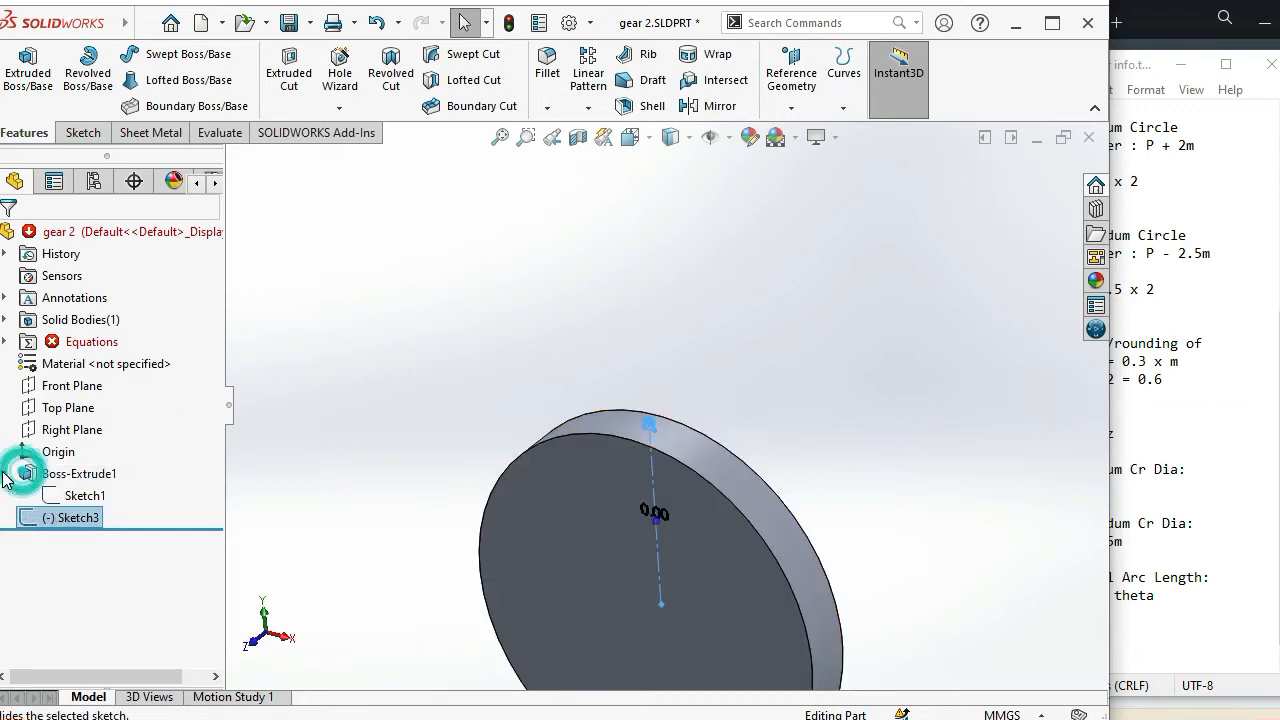
pyautogui.click(90, 495)
pyautogui.click(107, 459)
pyautogui.moveTo(403, 457)
pyautogui.mouseDown(button='middle')
pyautogui.moveTo(443, 423)
pyautogui.moveTo(647, 323)
pyautogui.mouseUp(button='middle')
pyautogui.scroll(-10, 646, 440)
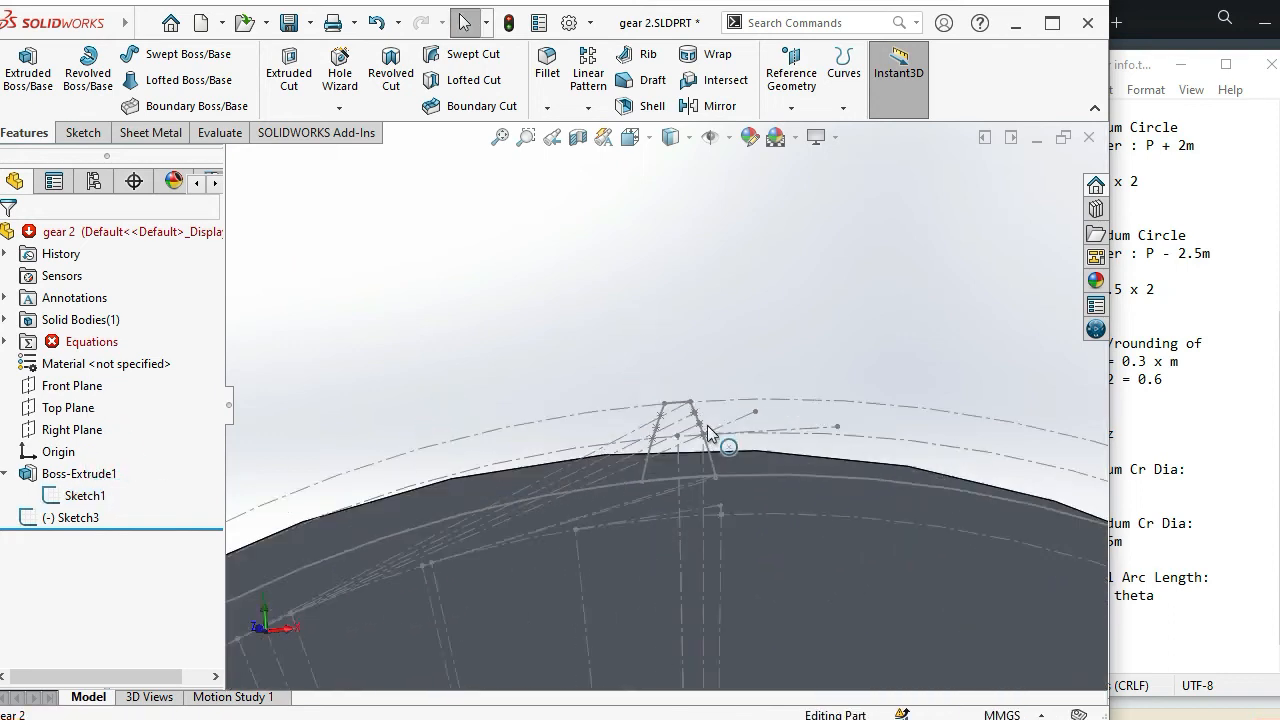
pyautogui.moveTo(649, 460); pyautogui.dragTo(647, 483, button='middle')
pyautogui.scroll(3, 645, 454)
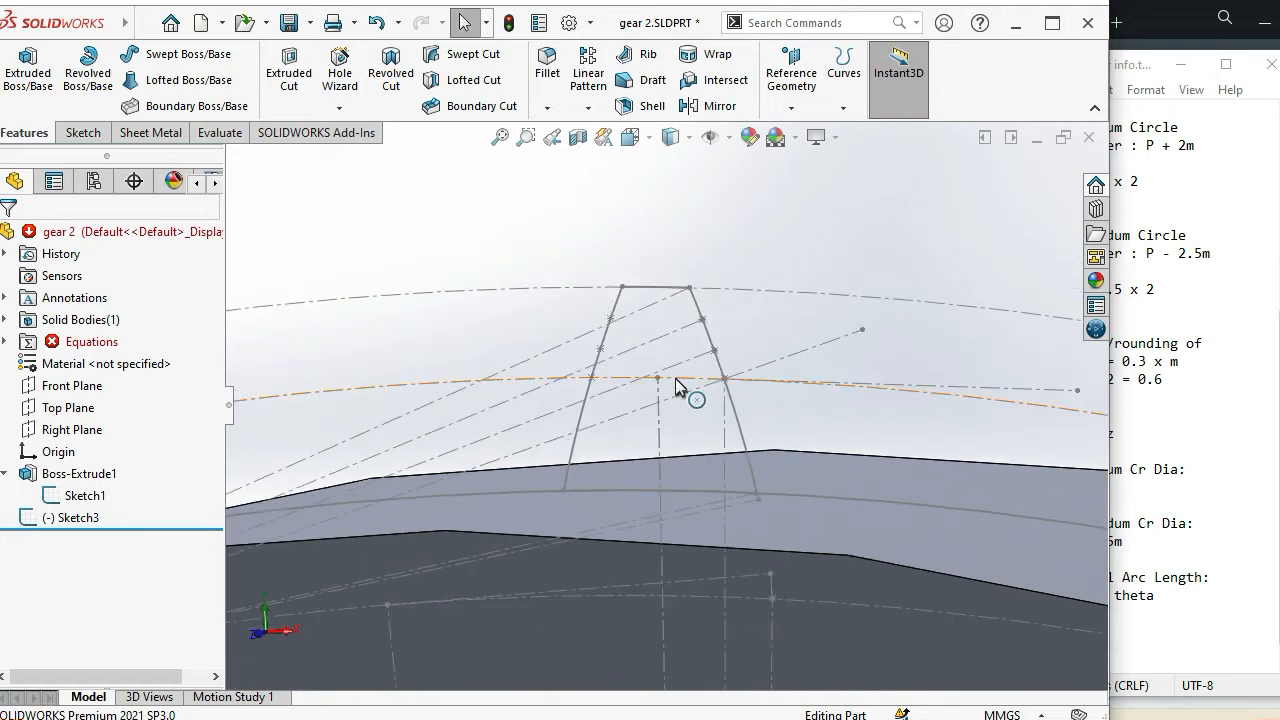
pyautogui.scroll(2, 676, 385)
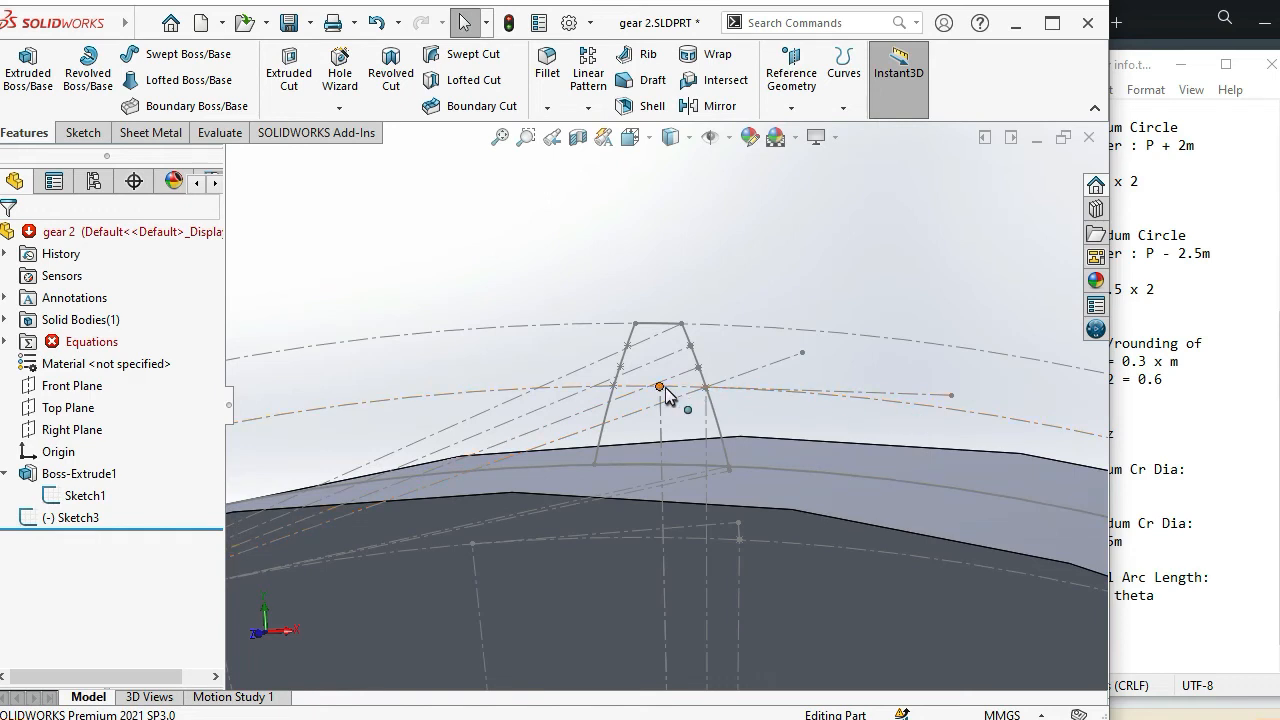
pyautogui.moveTo(905, 405); pyautogui.dragTo(640, 502, button='middle')
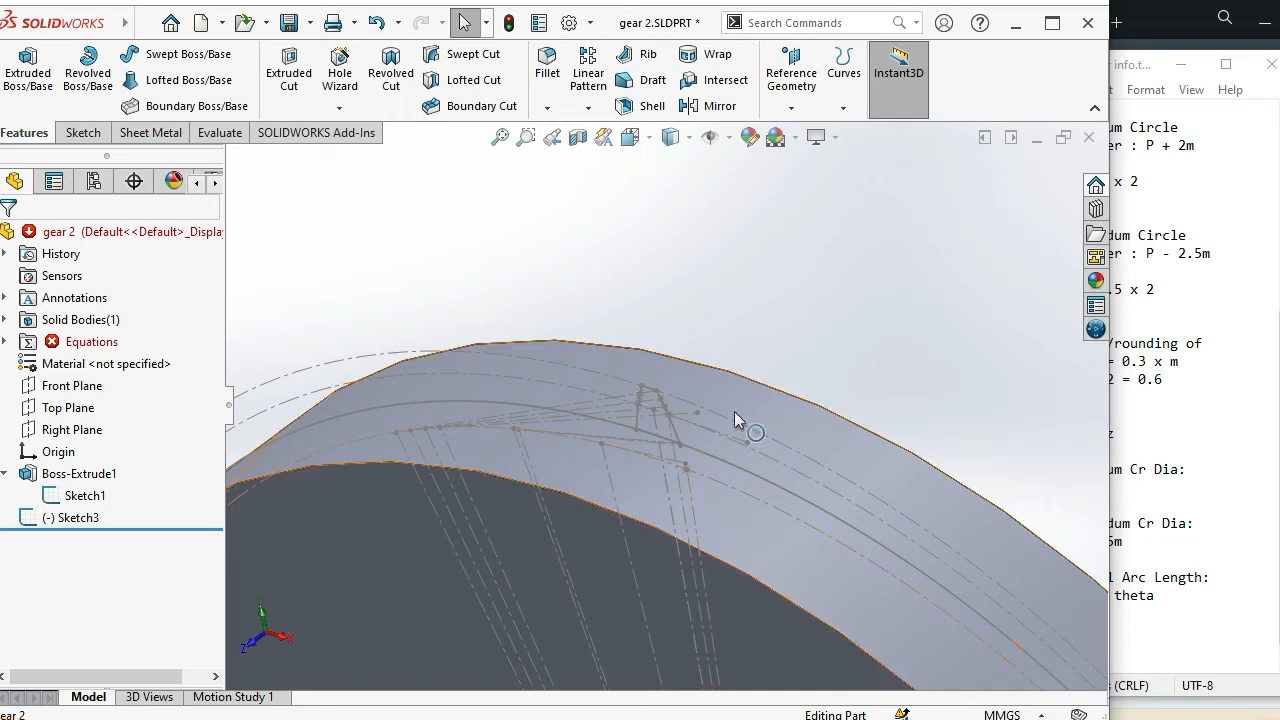
# Switch to the gear info notes in Notepad and write "Helical arc x 2" below the helical arc length formula
pyautogui.click(1148, 630)
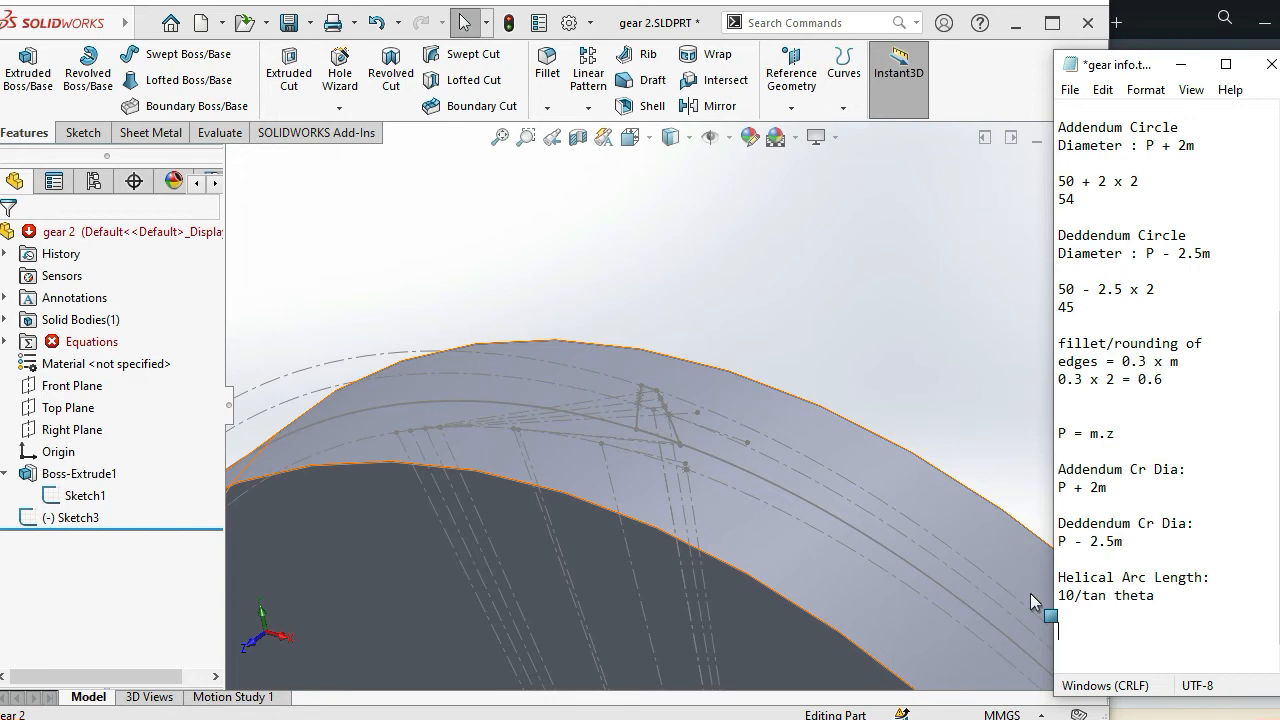
pyautogui.write('Helical arc x')
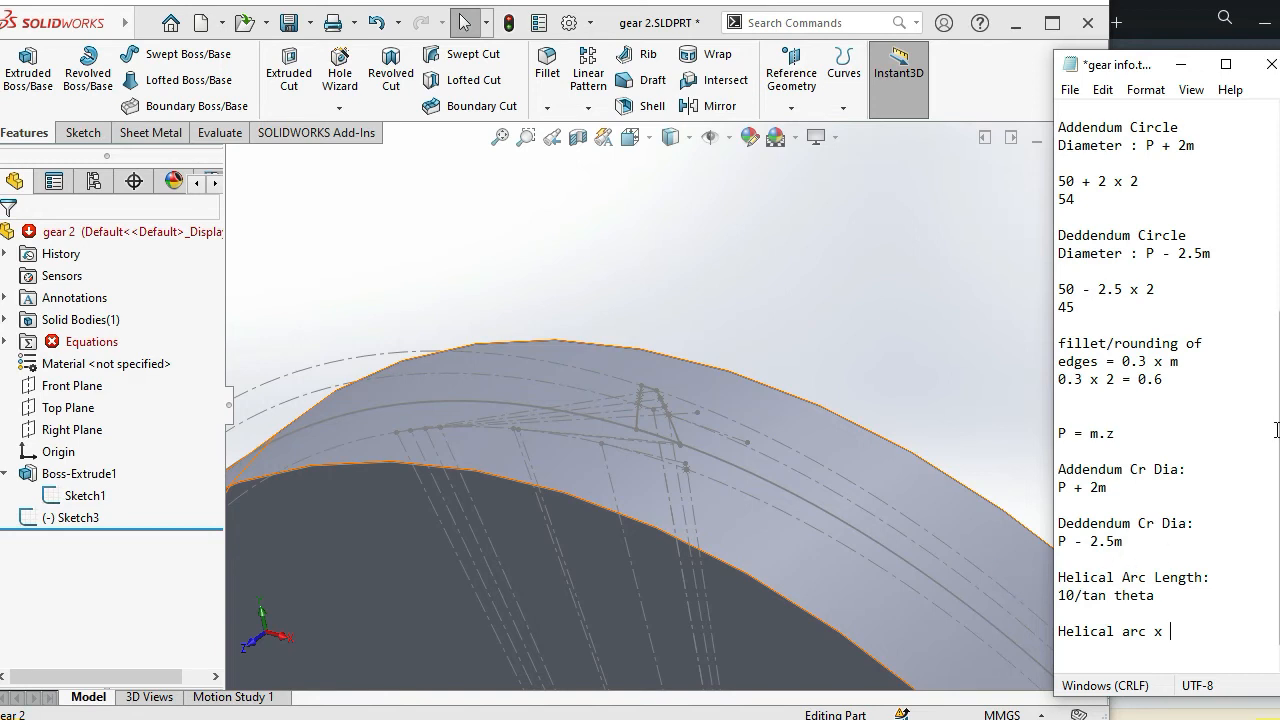
pyautogui.moveTo(1279, 480); pyautogui.dragTo(1279, 491)
pyautogui.scroll(4, 708, 479)
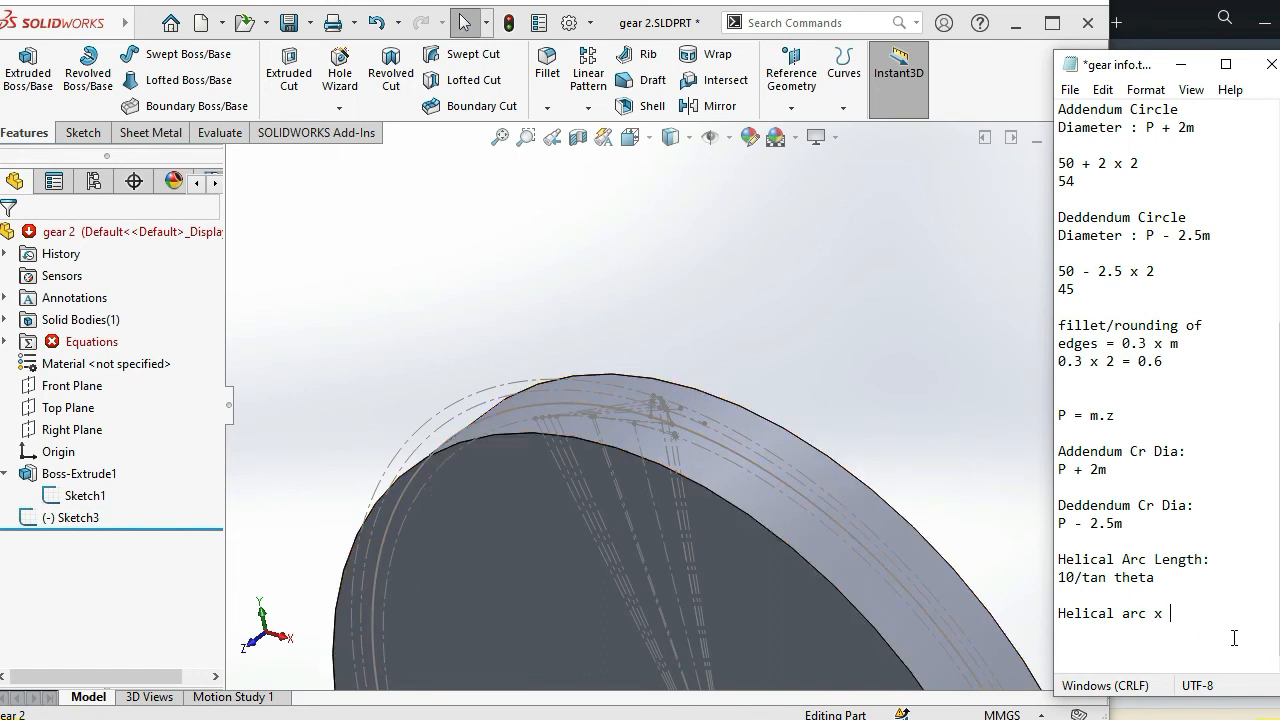
pyautogui.write('20/')
pyautogui.press('BackSpace')
pyautogui.press('BackSpace')
pyautogui.press('BackSpace')
pyautogui.press('BackSpace')
pyautogui.press('BackSpace')
pyautogui.write('2')
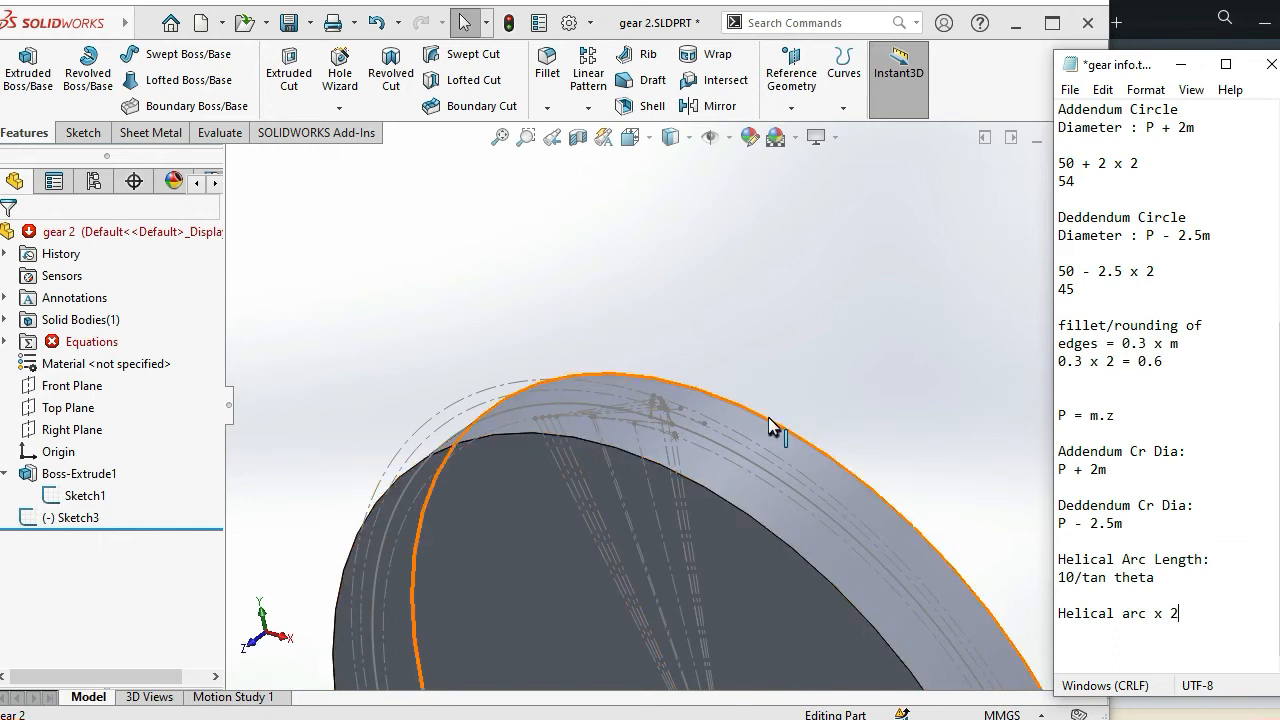
# Complete the note's last line as "Helical arc x 2/2" and add blank lines below it
pyautogui.scroll(-2, 667, 418)
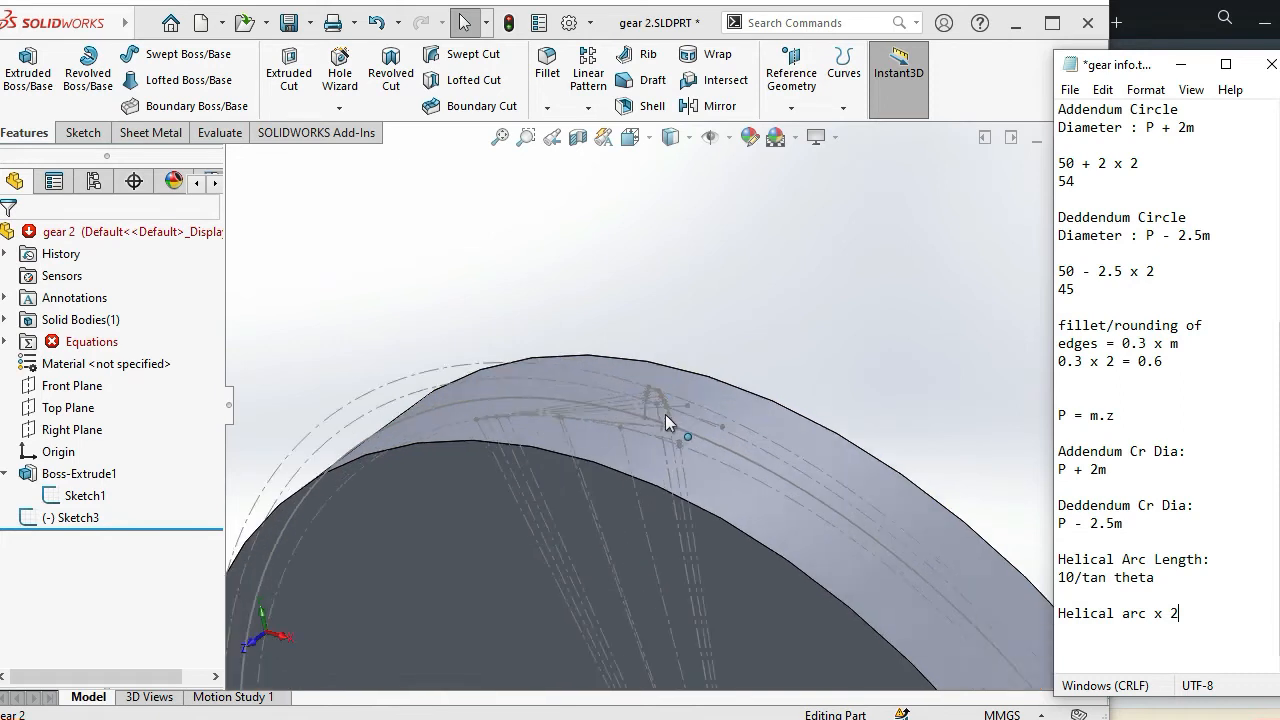
pyautogui.scroll(-1, 665, 414)
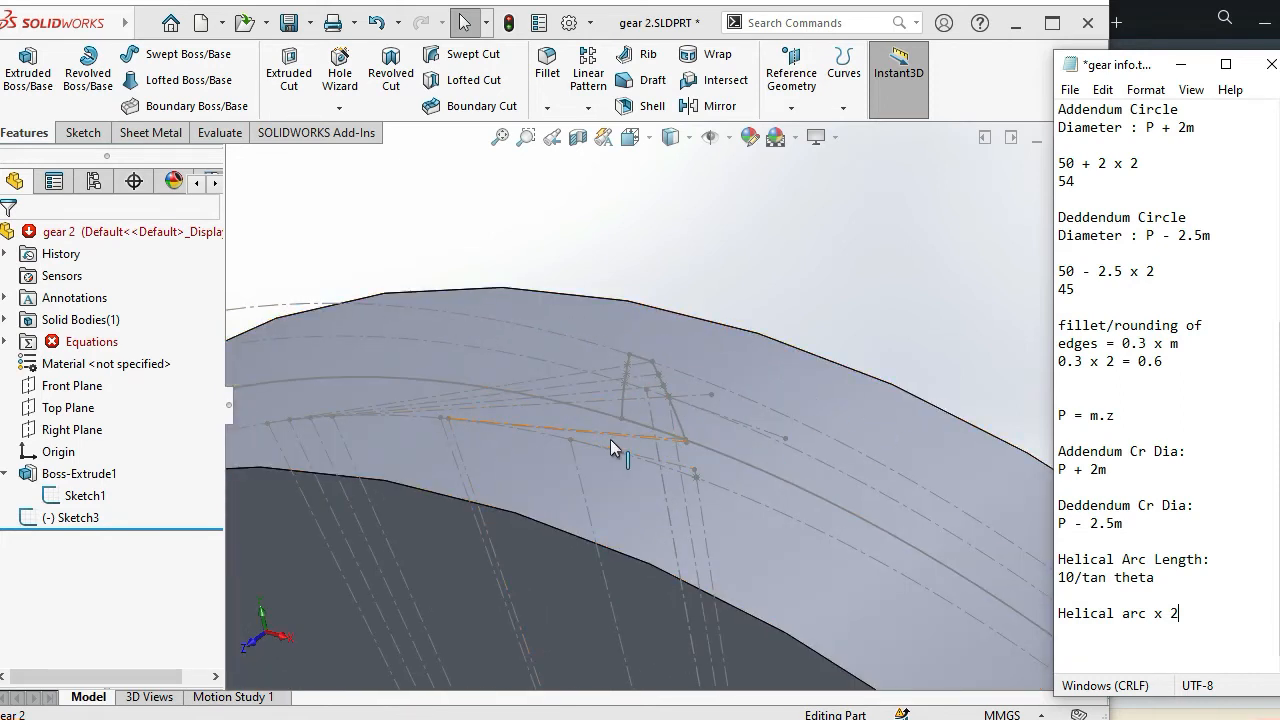
pyautogui.scroll(1, 610, 439)
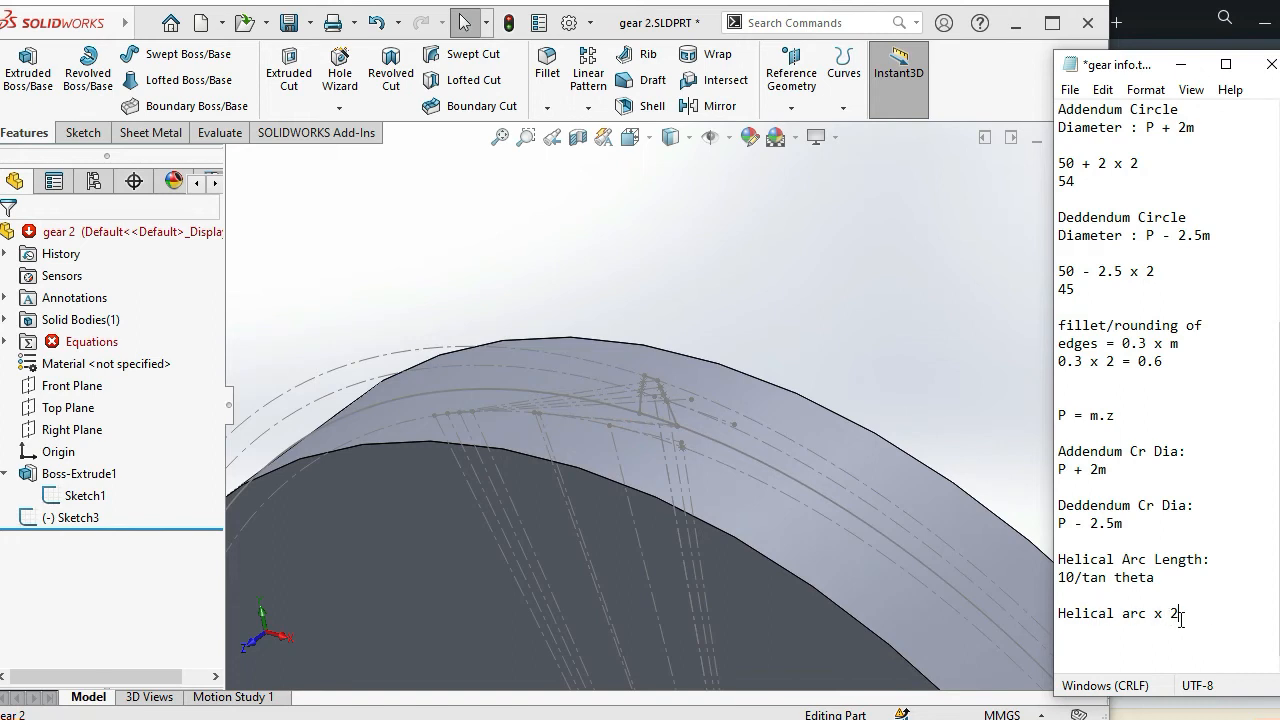
pyautogui.write('/')
pyautogui.press('Return')
pyautogui.press('Return')
pyautogui.press('Return')
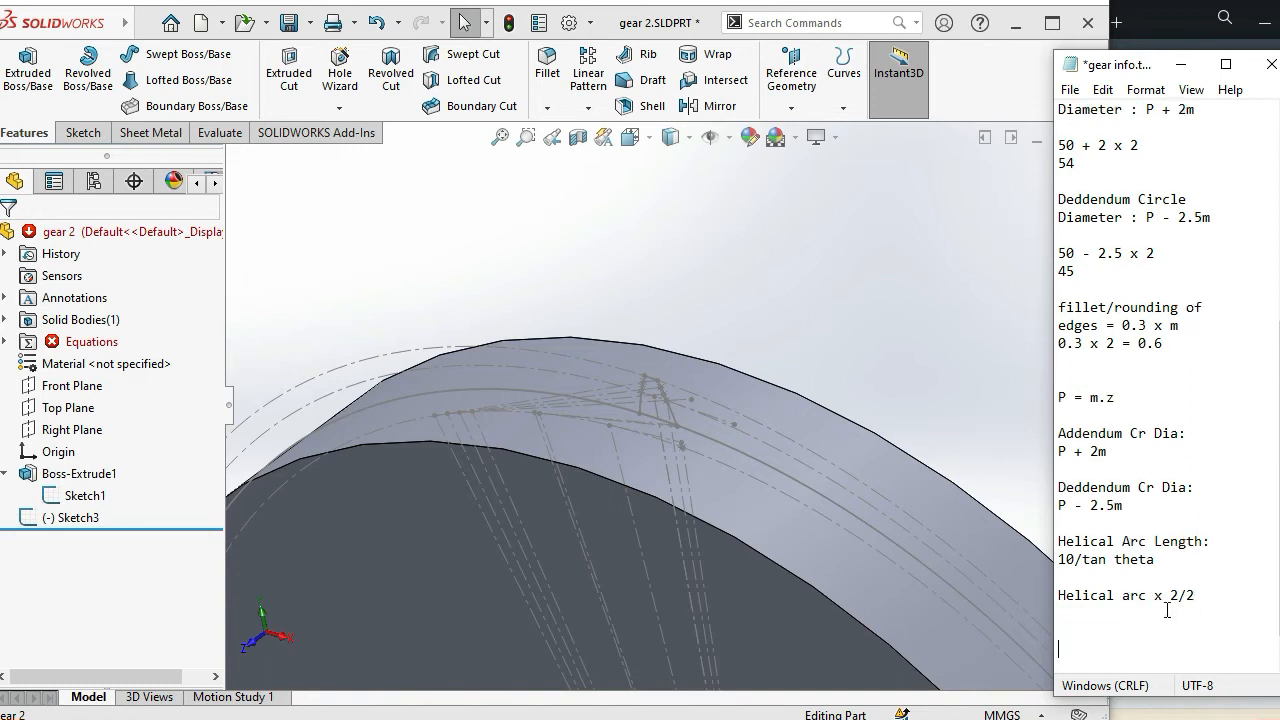
# Rewrite the last line of the gear notes as "Helical arc x Width/20"
pyautogui.press('BackSpace')
pyautogui.press('BackSpace')
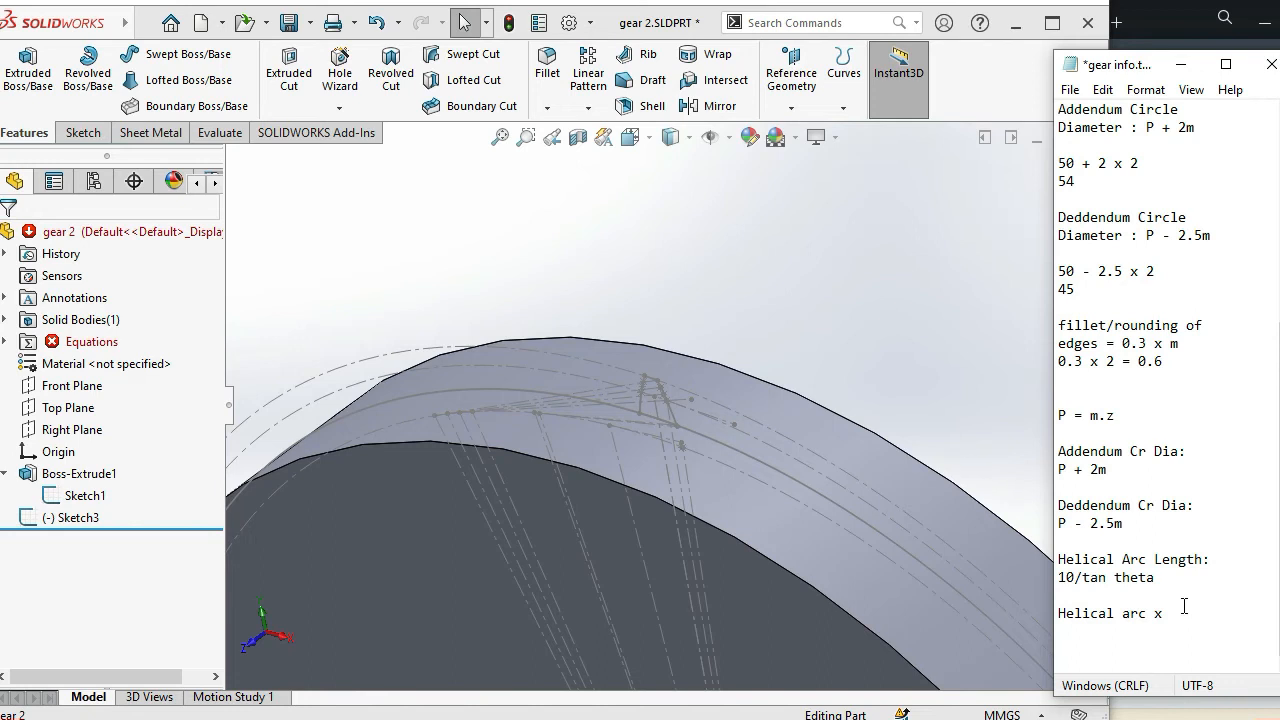
pyautogui.write('Widht')
pyautogui.click(1227, 612)
pyautogui.press('BackSpace')
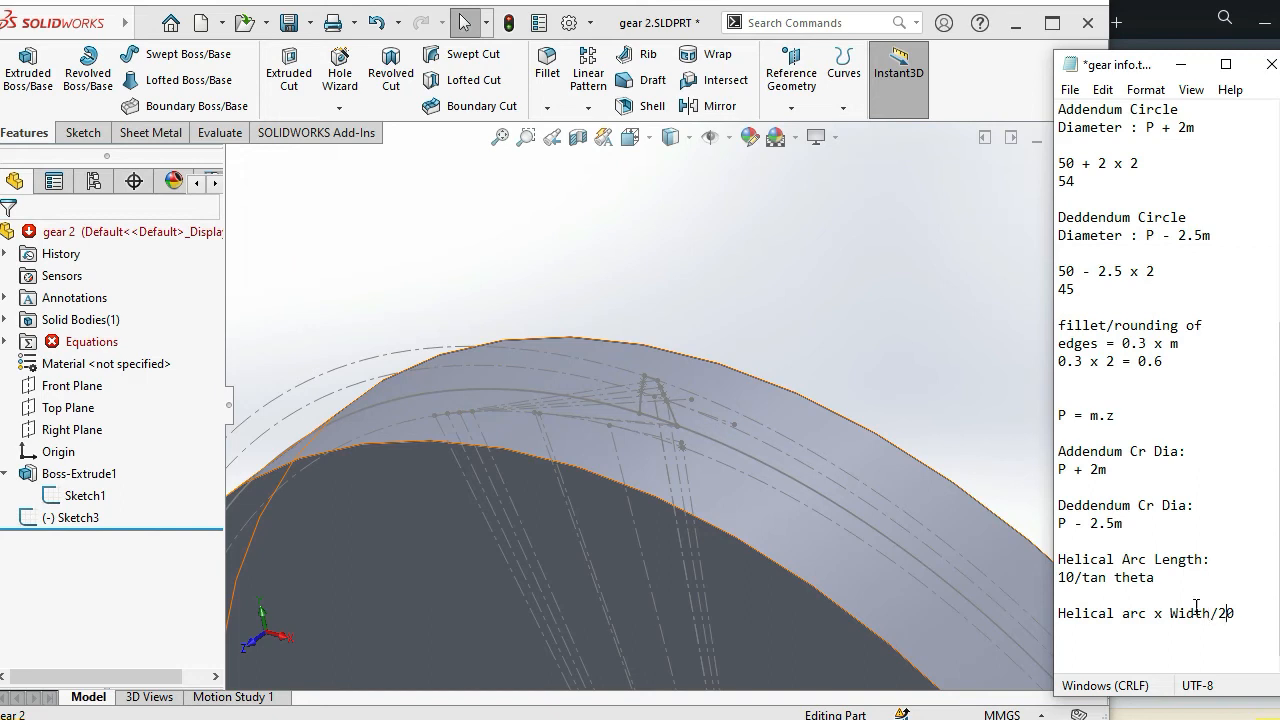
# Switch to SOLIDWORKS and open Sketch3, the tooth profile sketch, for editing
pyautogui.click(867, 324)
pyautogui.scroll(3, 721, 411)
pyautogui.scroll(-4, 663, 410)
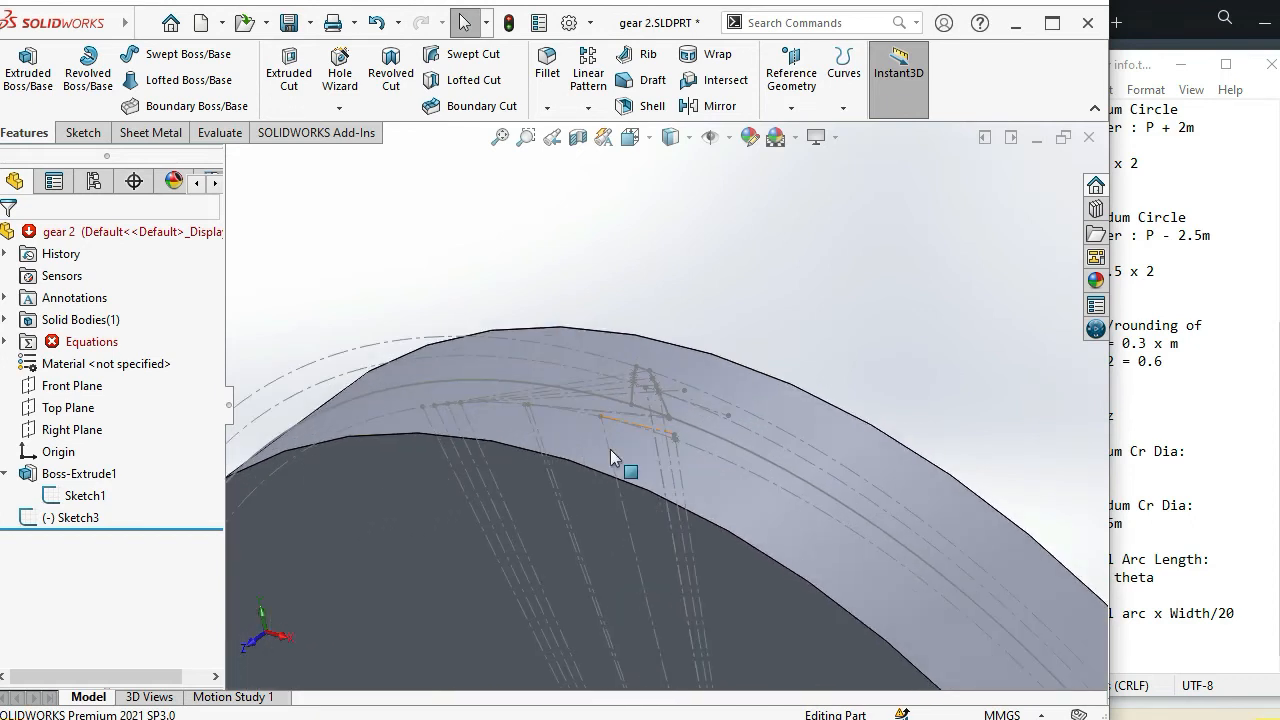
pyautogui.scroll(1, 666, 411)
pyautogui.moveTo(689, 444); pyautogui.dragTo(713, 376, button='middle')
pyautogui.scroll(-3, 653, 413)
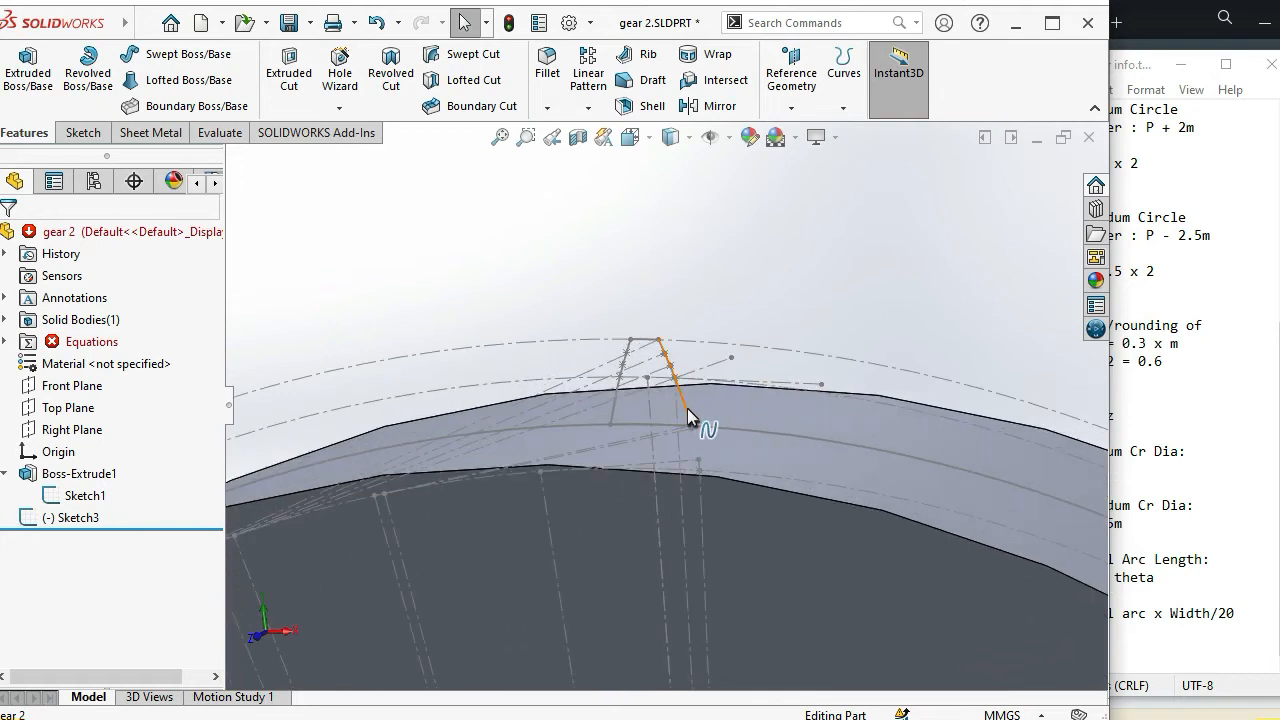
pyautogui.click(686, 412)
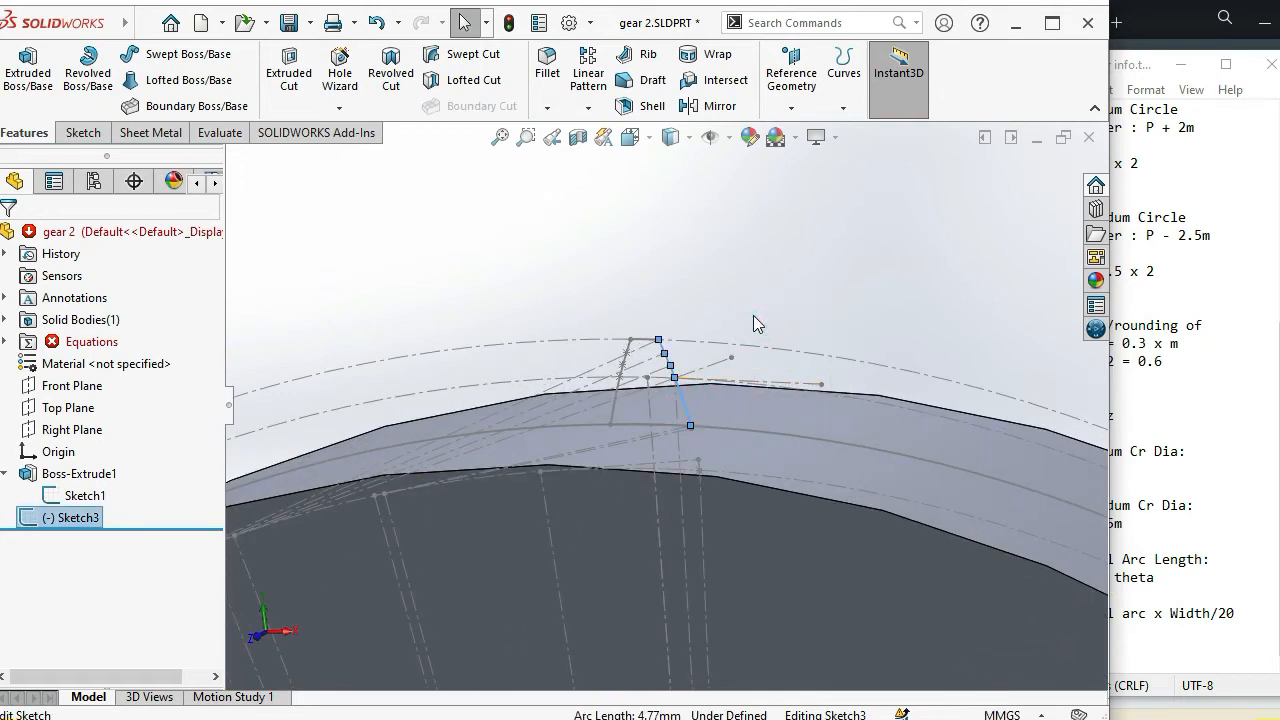
pyautogui.scroll(-5, 777, 277)
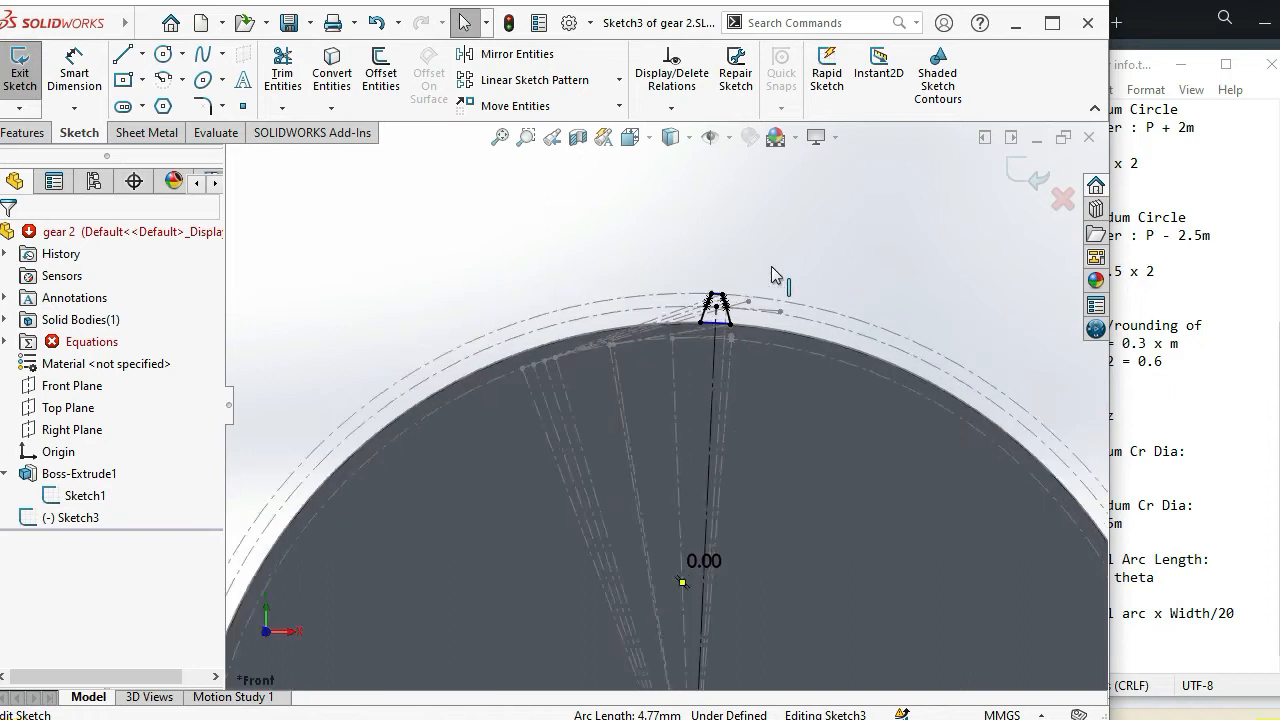
# Sketch a centerpoint arc about 8.13 mm long on the 80 mm radius pitch circle, centred on the origin and starting at the tooth centerline's upper end
pyautogui.click(165, 84)
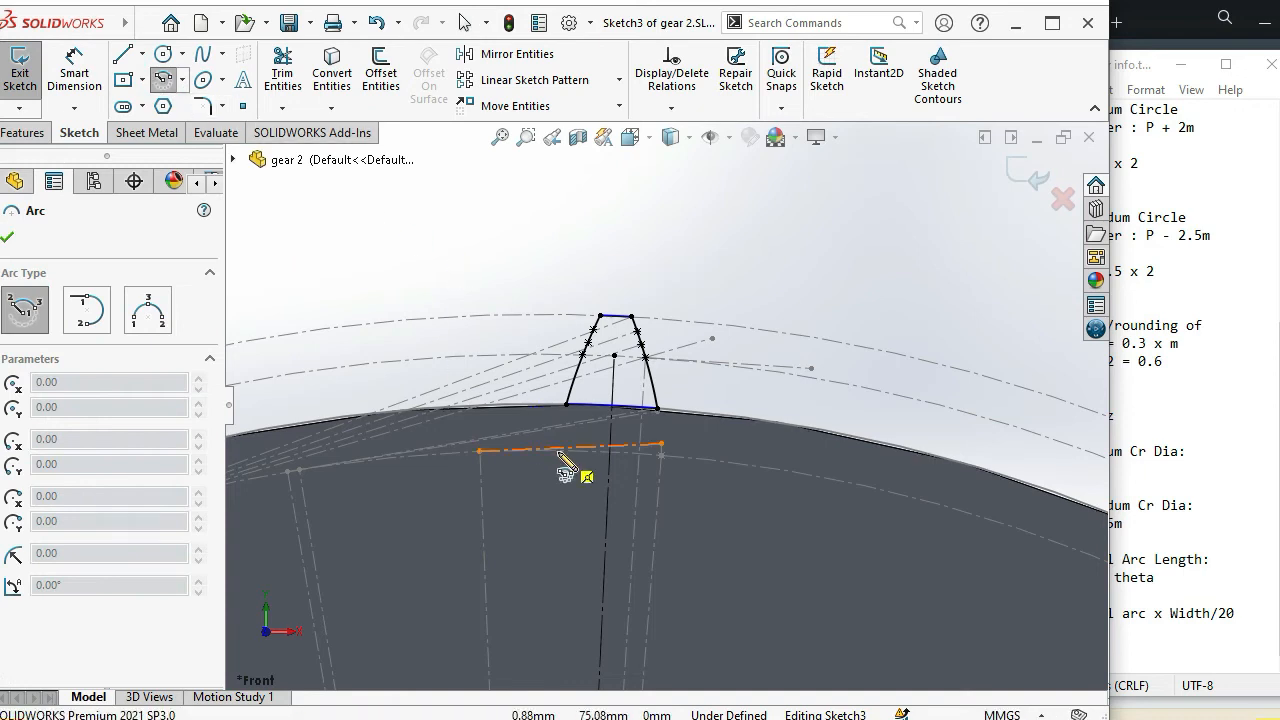
pyautogui.scroll(6, 568, 466)
pyautogui.click(646, 603)
pyautogui.scroll(-6, 657, 423)
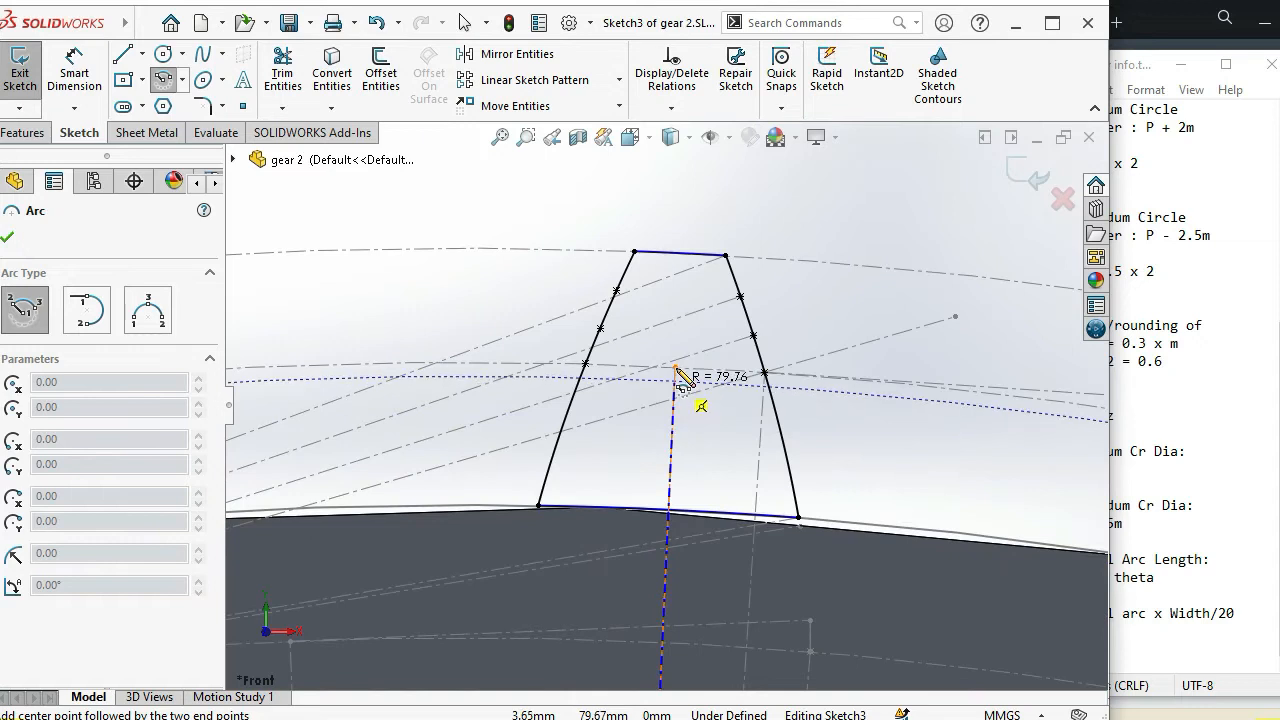
pyautogui.click(675, 367)
pyautogui.scroll(3, 663, 404)
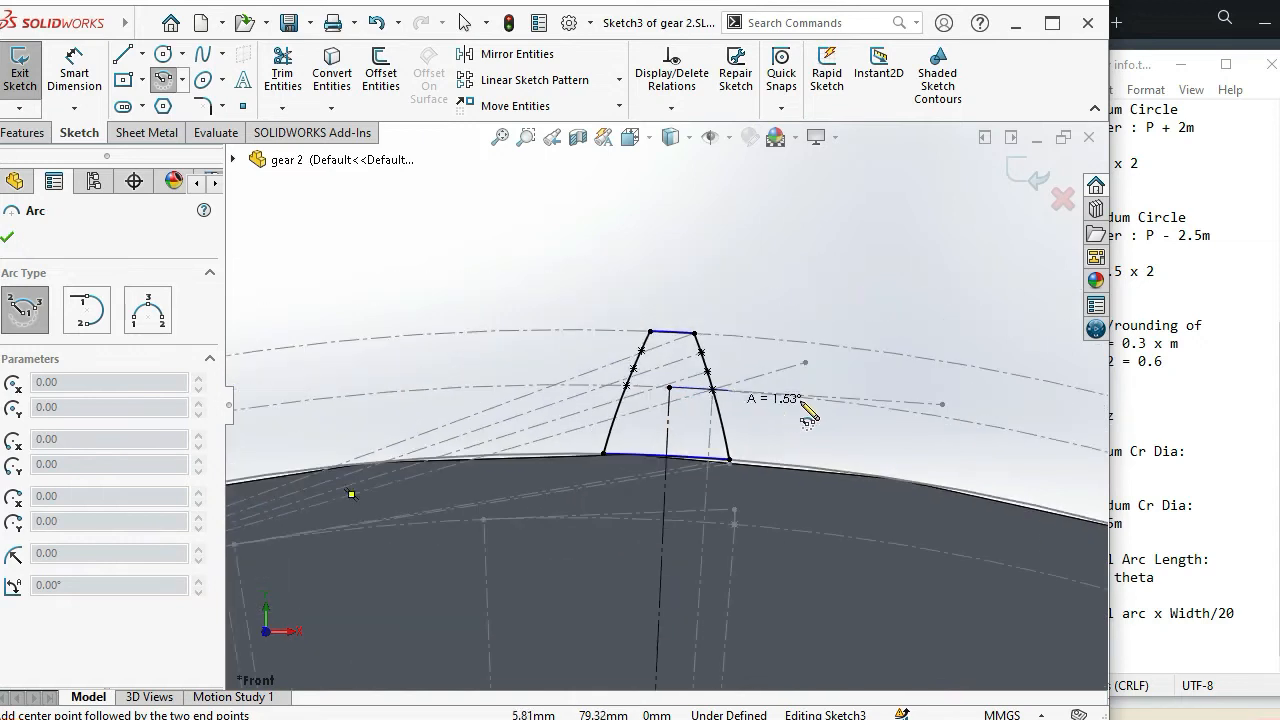
pyautogui.click(892, 408)
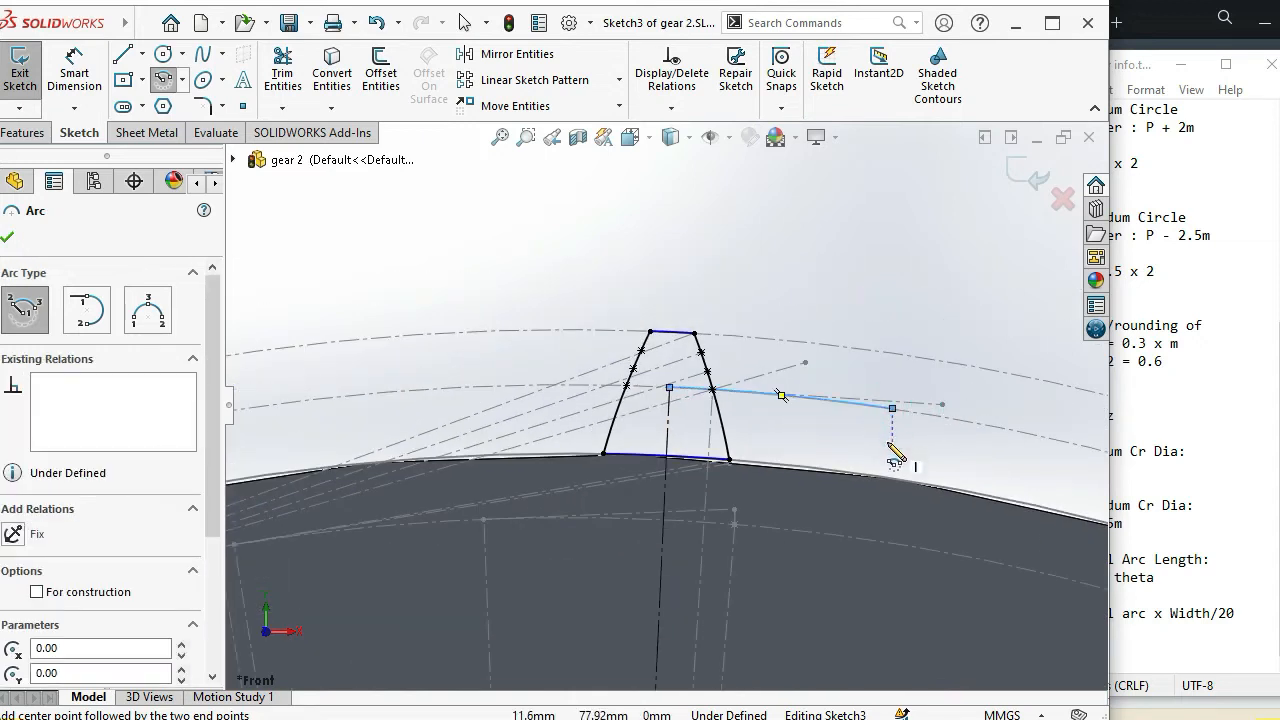
pyautogui.press('Escape')
pyautogui.click(857, 435)
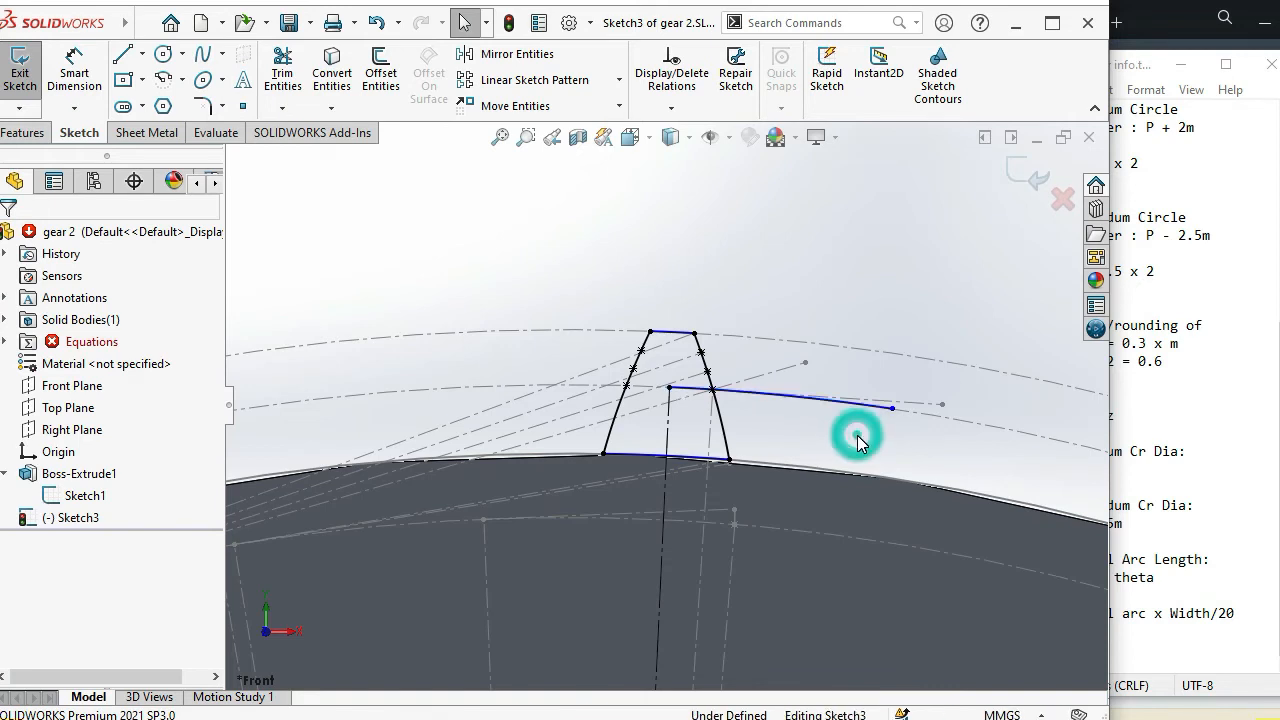
# Add an arc length dimension to the new arc using its two endpoints, placed above the tooth
pyautogui.scroll(4, 793, 462)
pyautogui.moveTo(756, 452); pyautogui.dragTo(752, 535, button='middle')
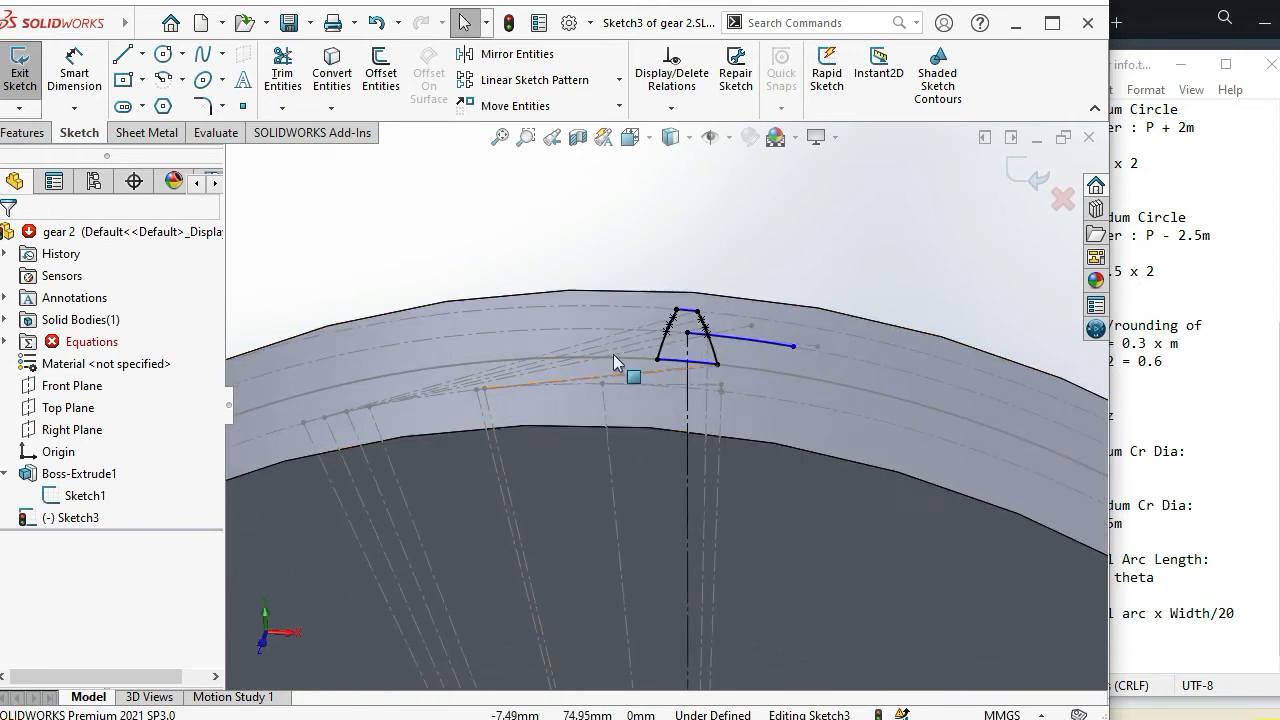
pyautogui.click(757, 345)
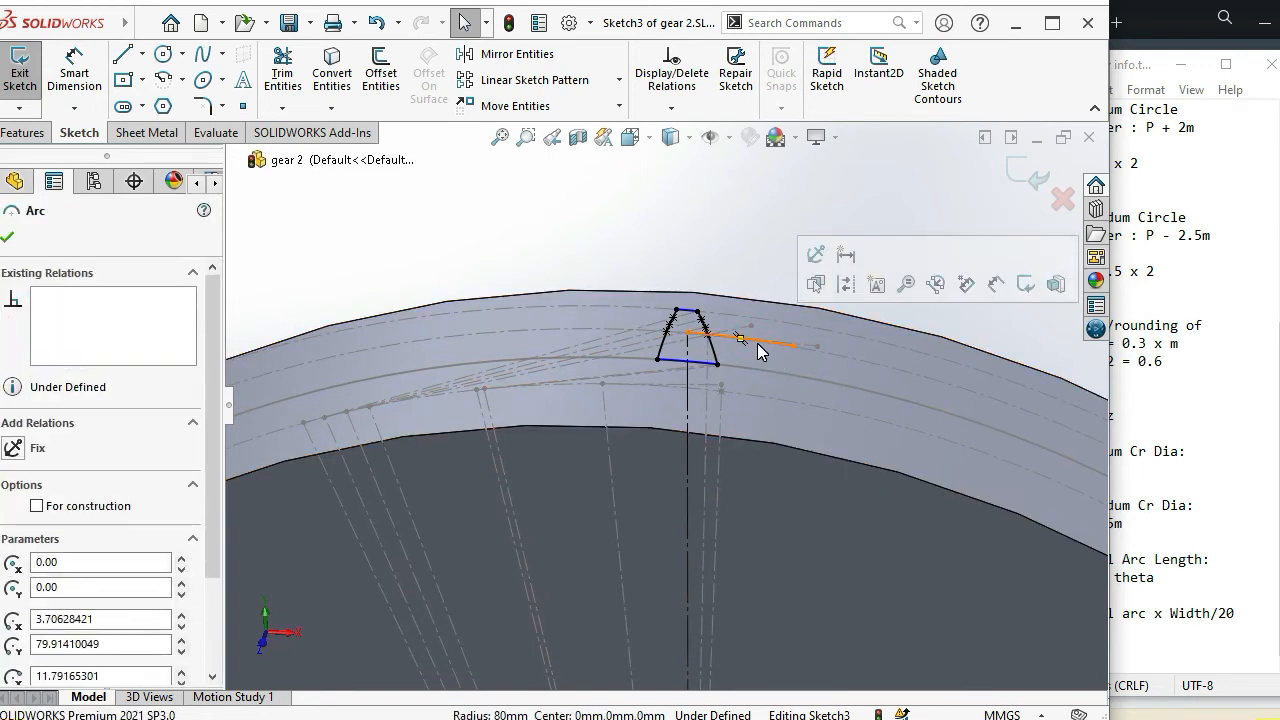
pyautogui.click(70, 72)
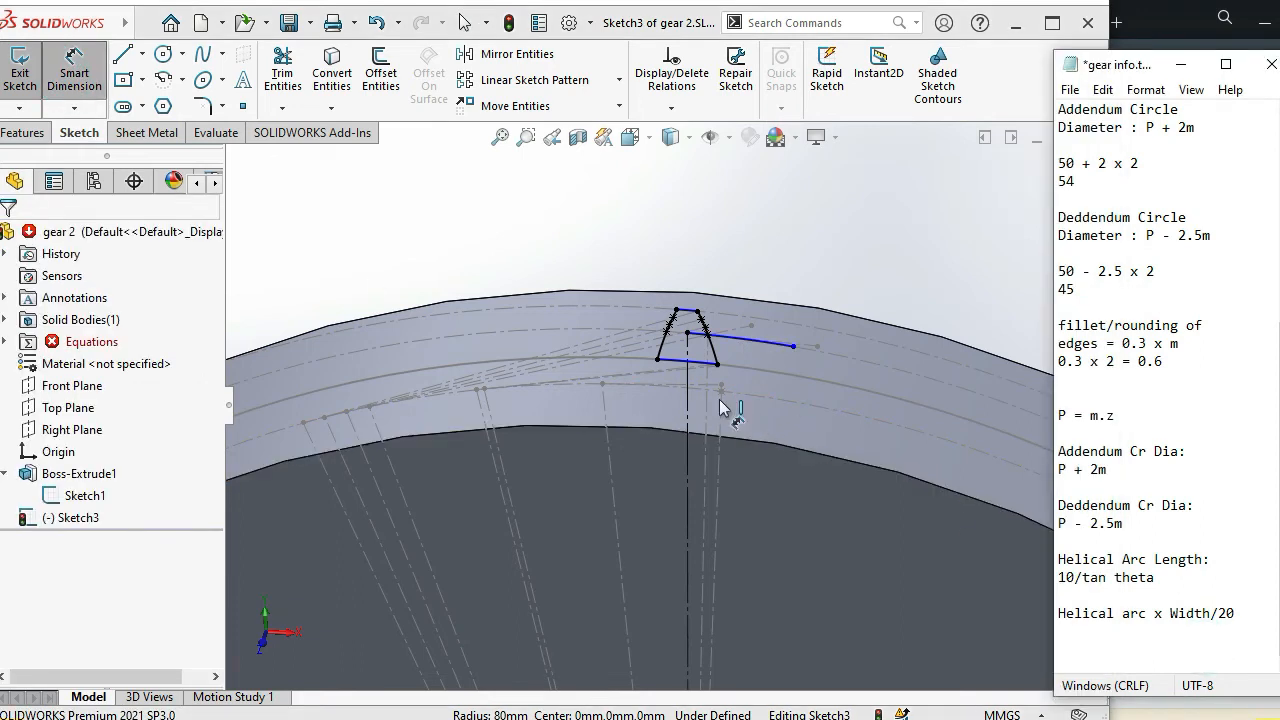
pyautogui.click(458, 372)
pyautogui.click(700, 345)
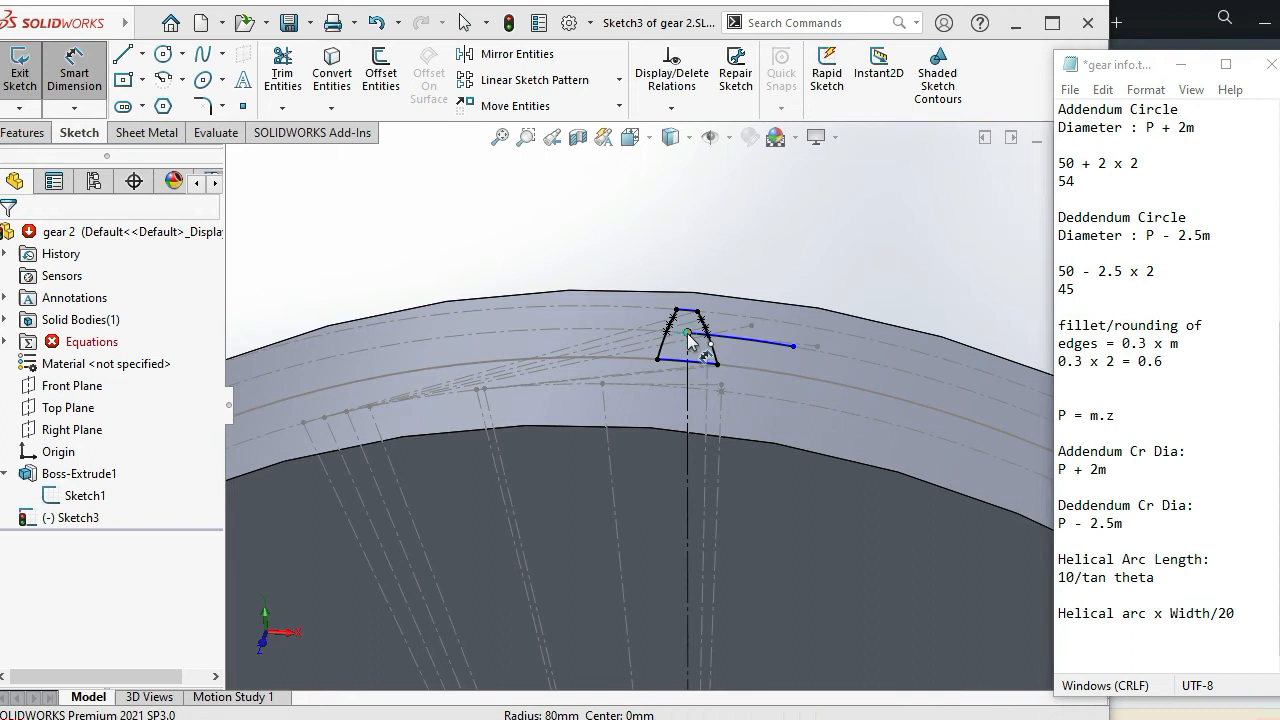
pyautogui.click(795, 347)
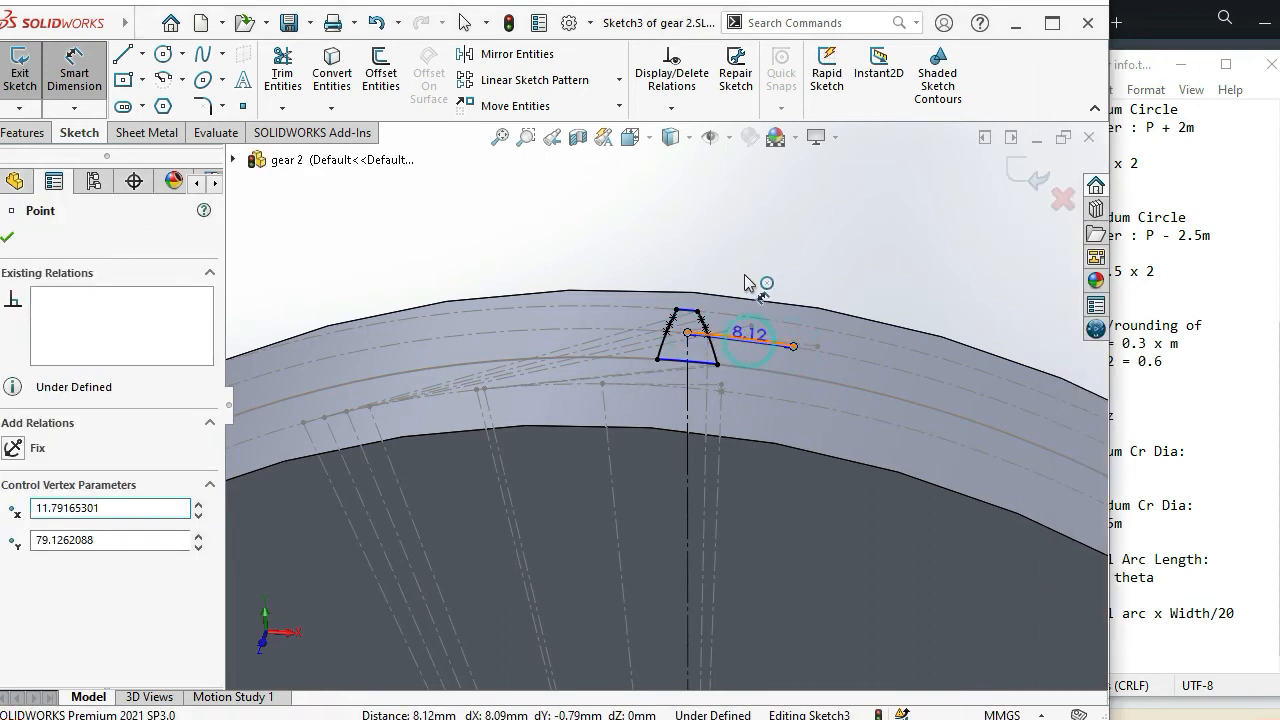
pyautogui.click(740, 338)
pyautogui.scroll(-2, 750, 290)
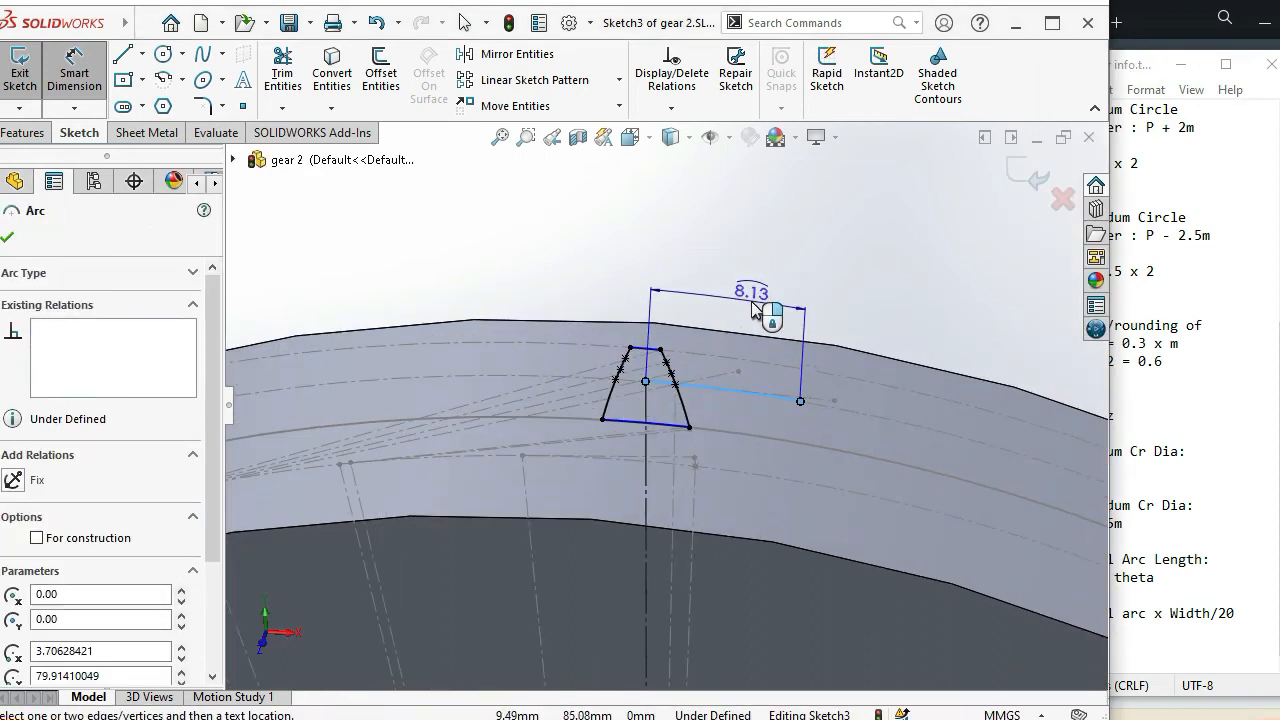
pyautogui.click(752, 308)
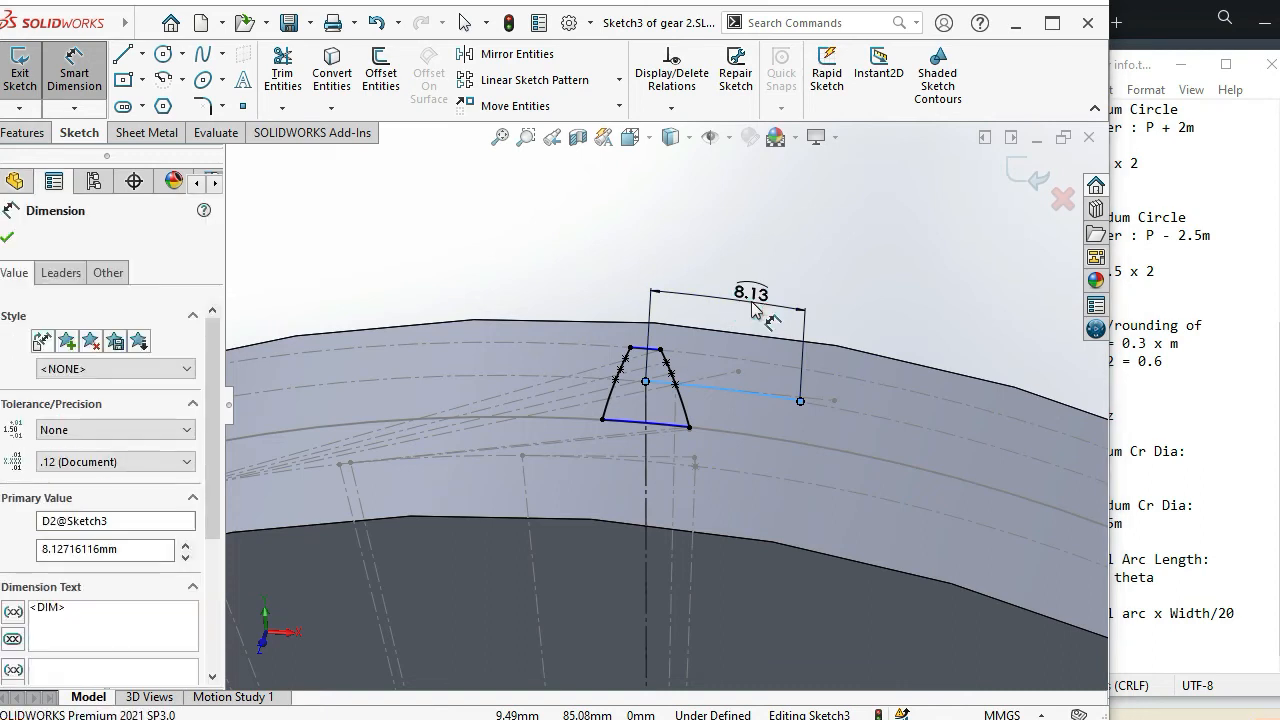
# Set the arc length dimension to the equation ="helical arc"*20/20 and finish dimensioning
pyautogui.press('BackSpace')
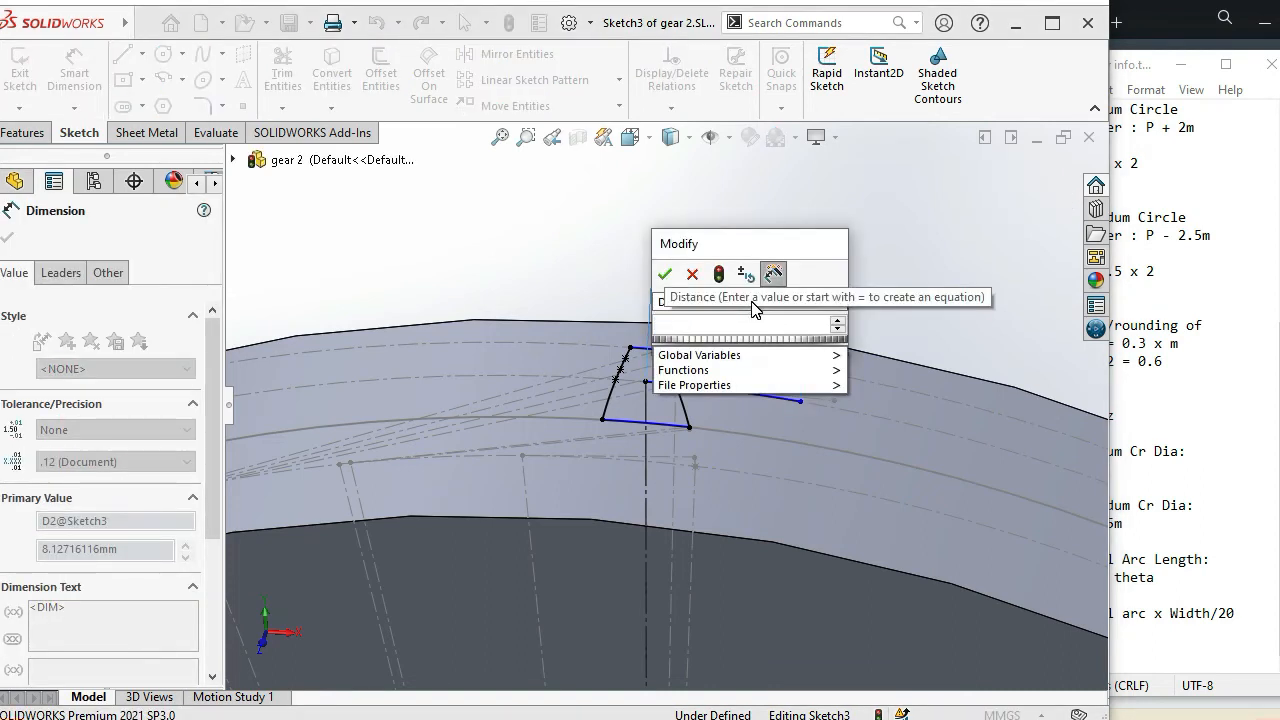
pyautogui.write('=')
pyautogui.moveTo(764, 357)
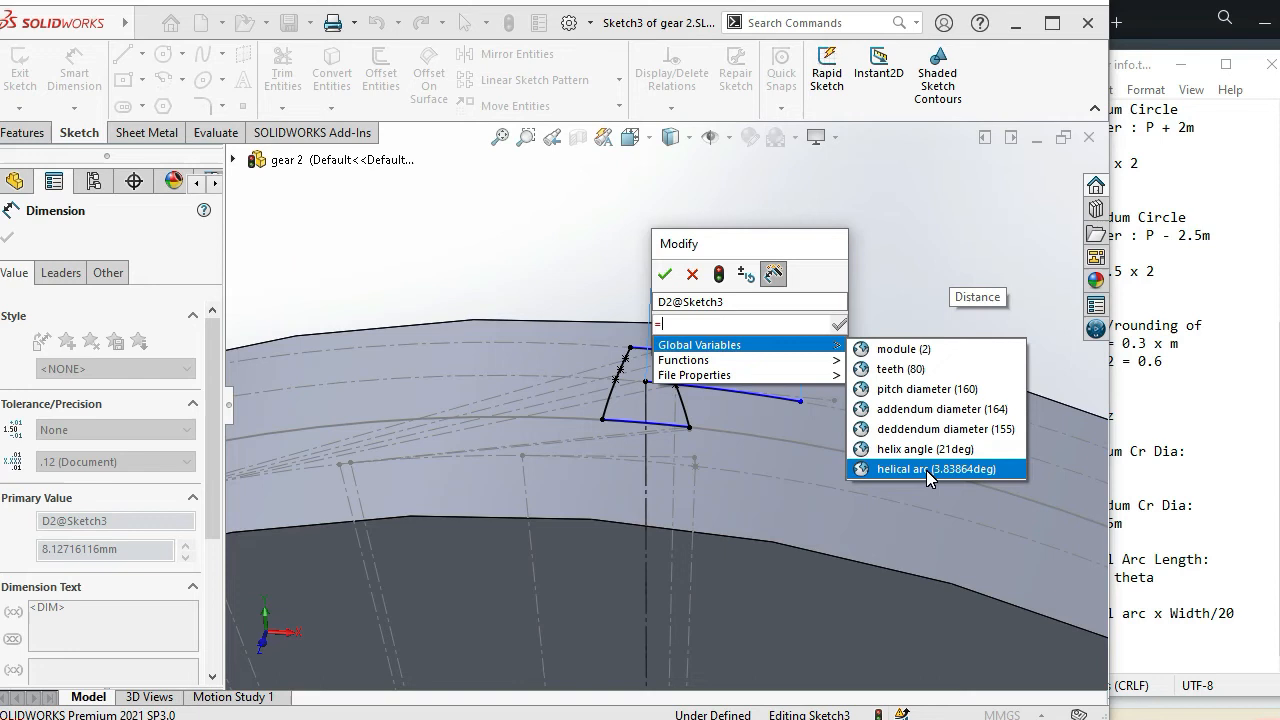
pyautogui.click(926, 470)
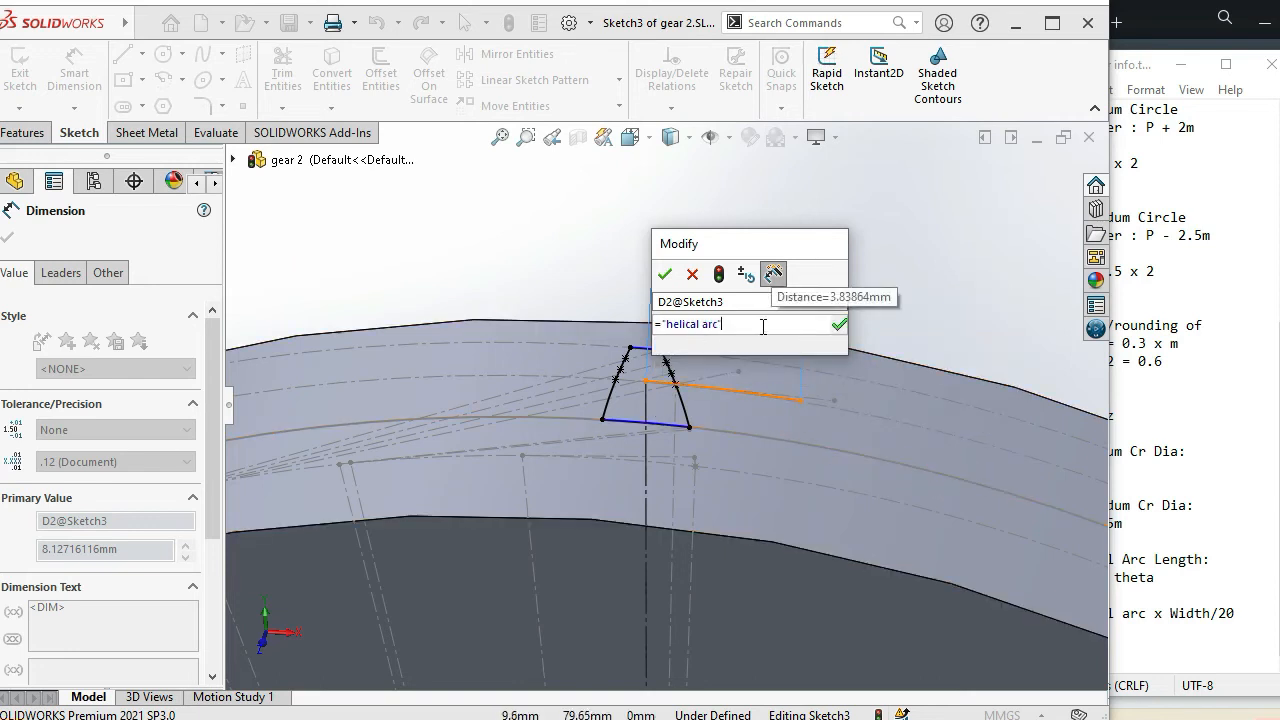
pyautogui.write('*')
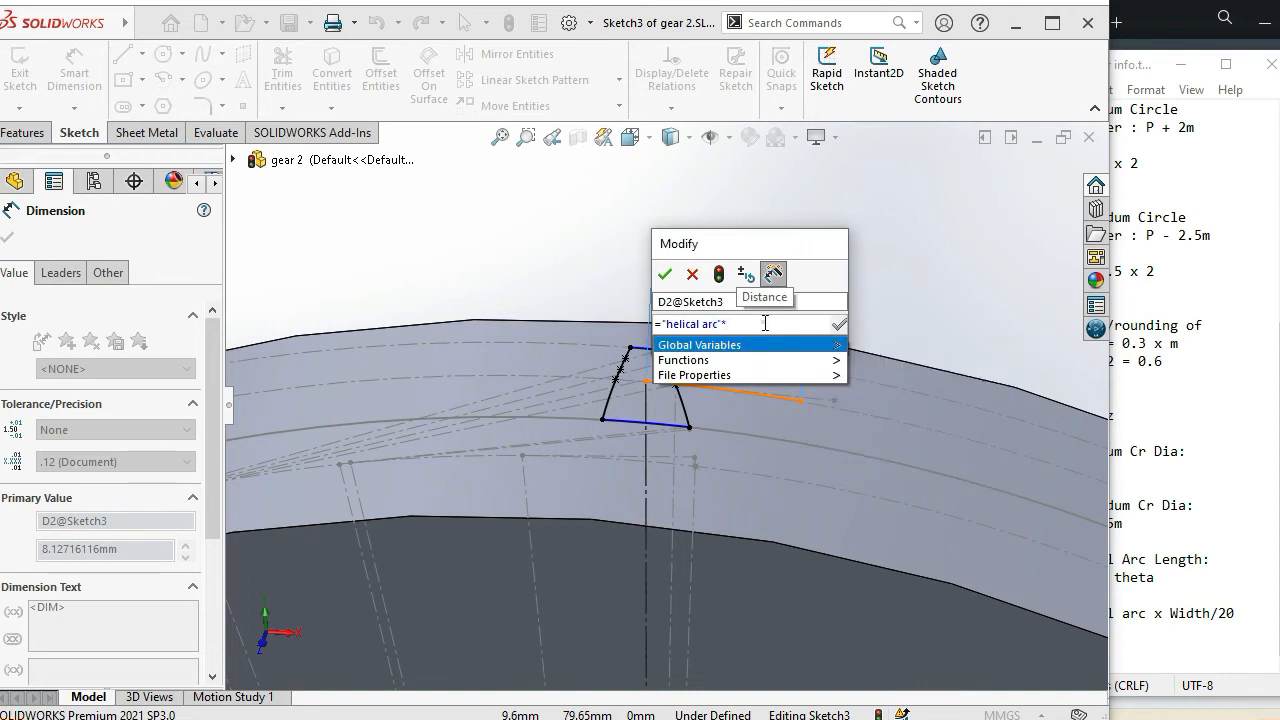
pyautogui.click(765, 323)
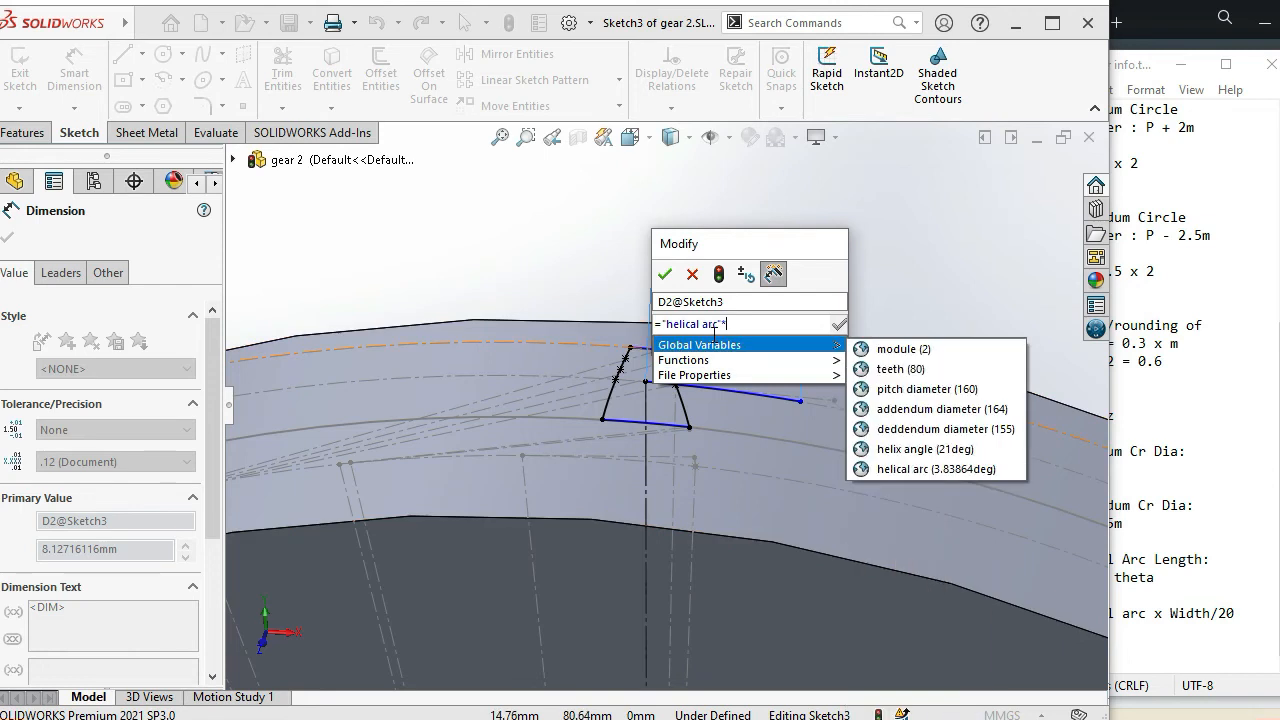
pyautogui.write('20/20')
pyautogui.moveTo(785, 346)
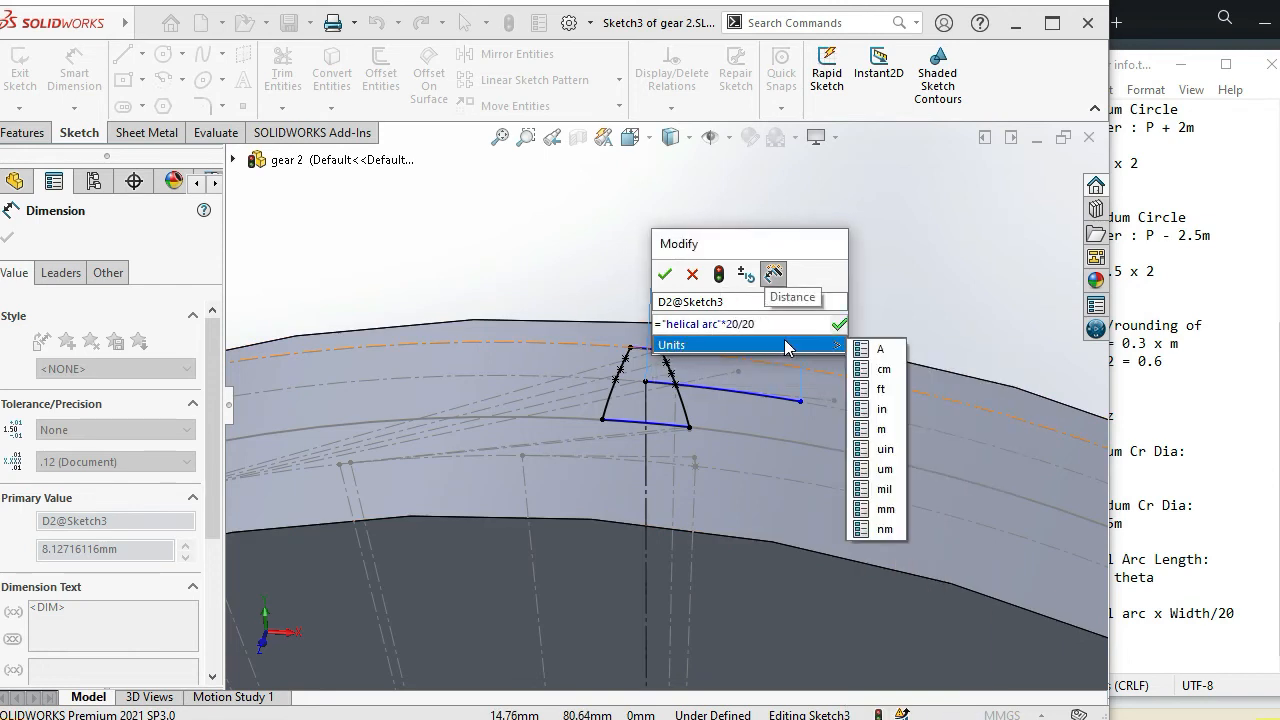
pyautogui.click(838, 324)
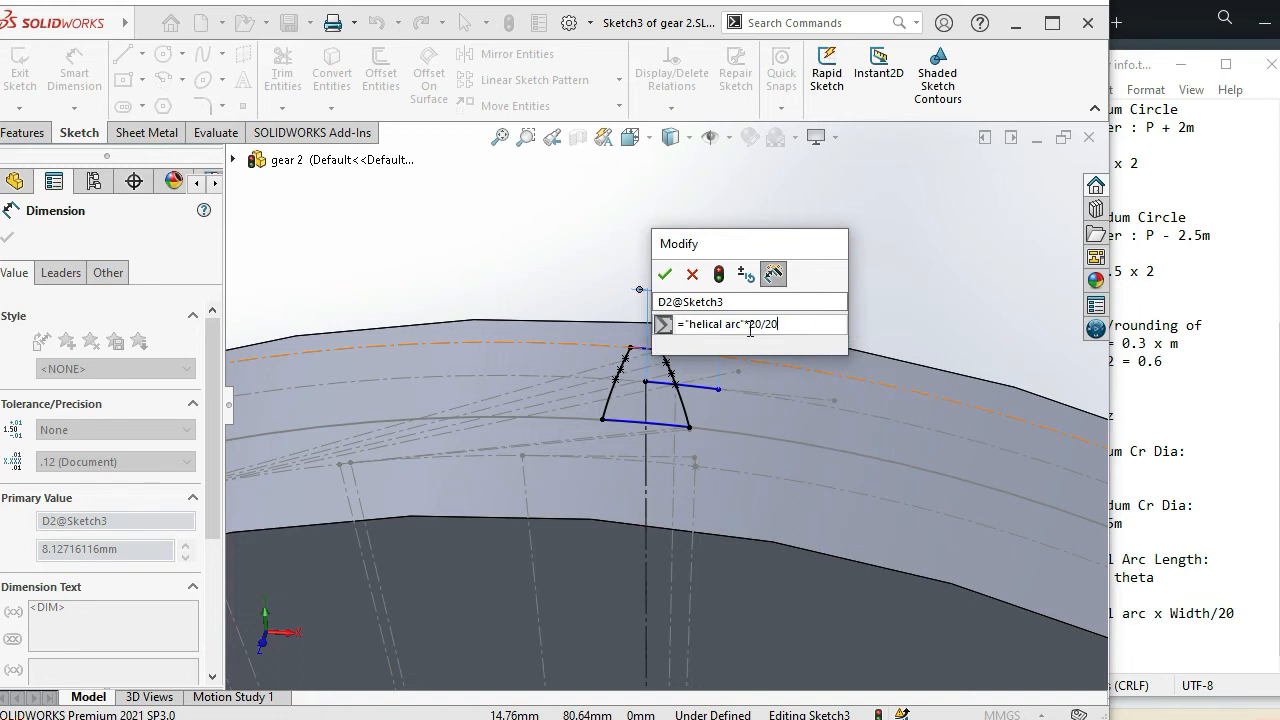
pyautogui.click(665, 274)
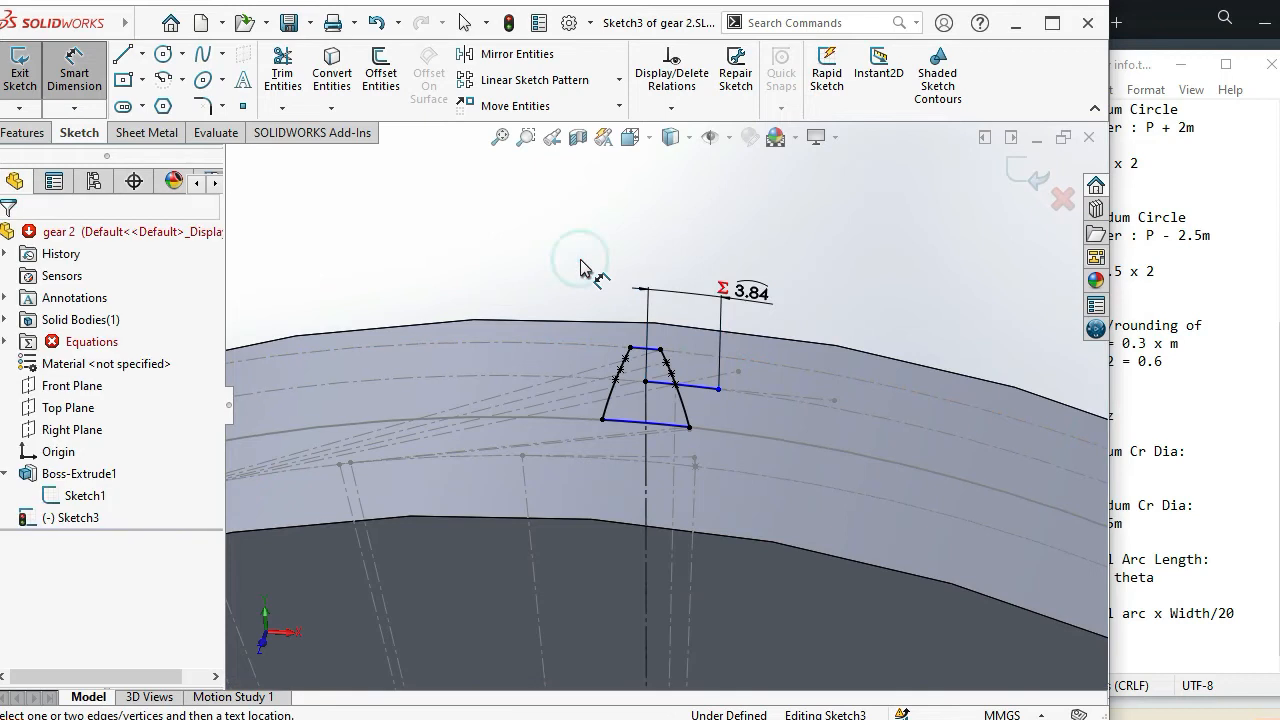
pyautogui.press('Escape')
# Convert the dimensioned arc to construction geometry, exit Sketch3 and dismiss the error report
pyautogui.click(700, 392)
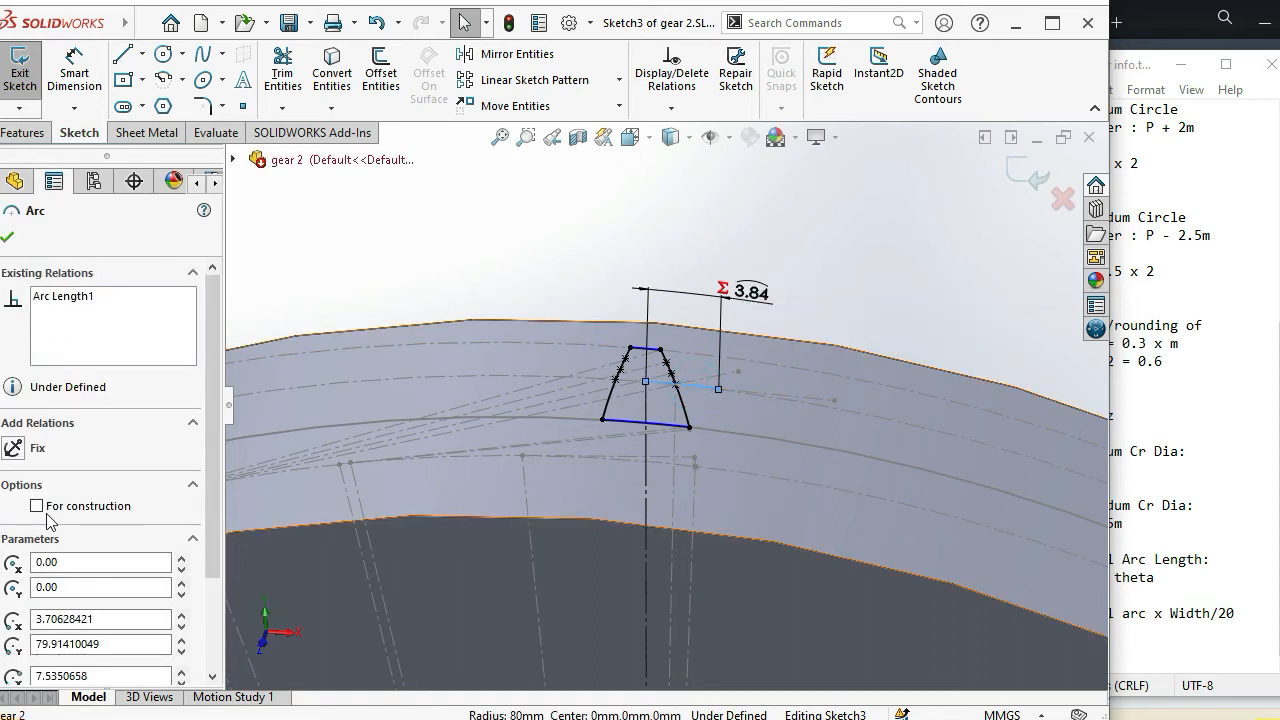
pyautogui.click(36, 507)
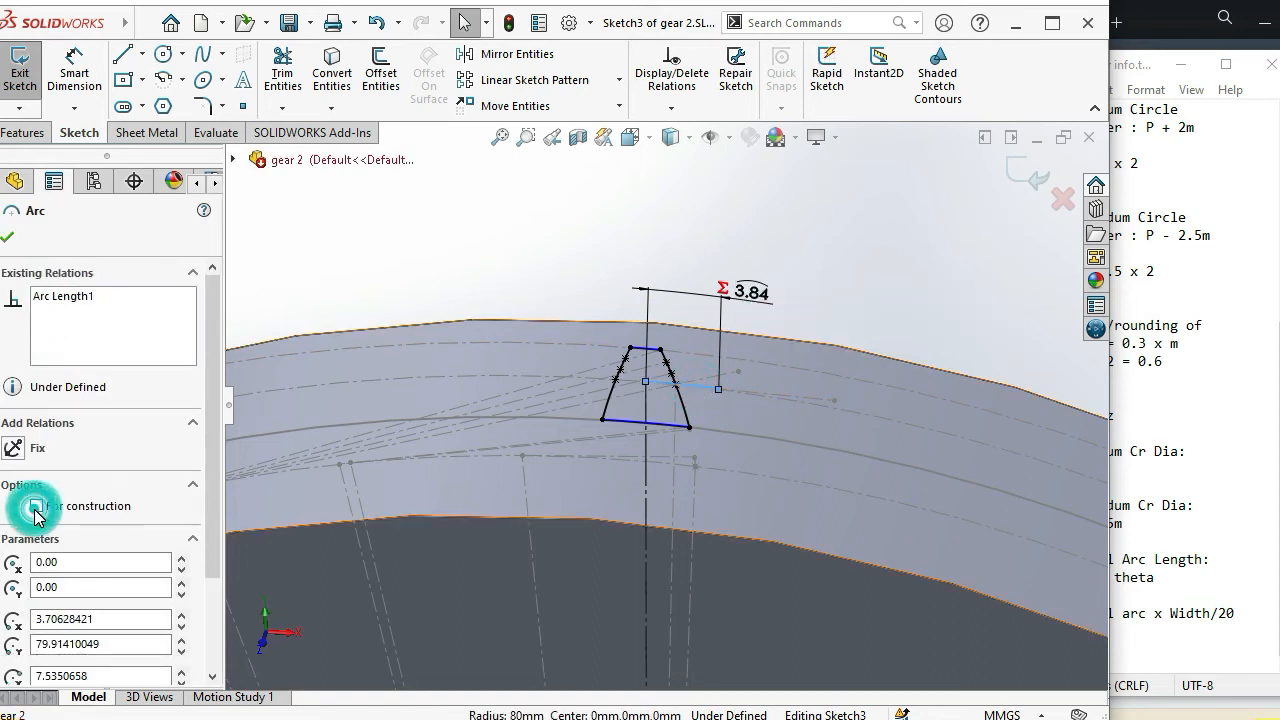
pyautogui.click(7, 237)
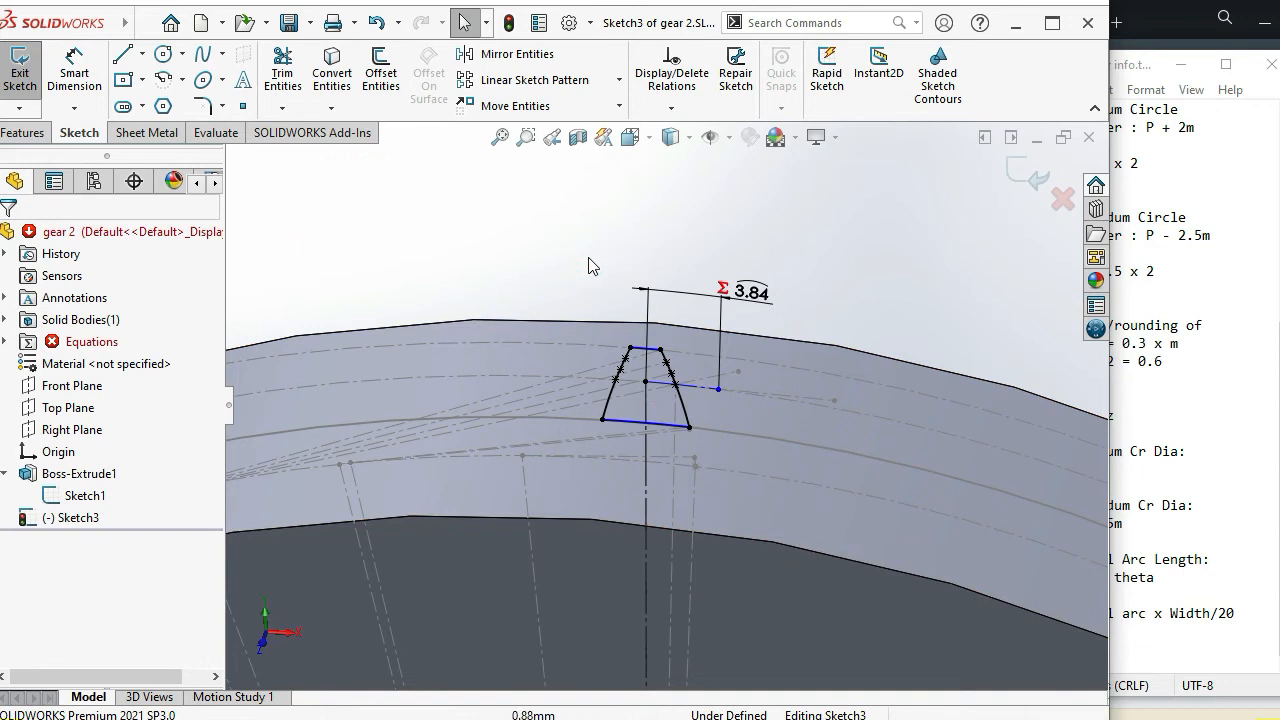
pyautogui.click(1030, 178)
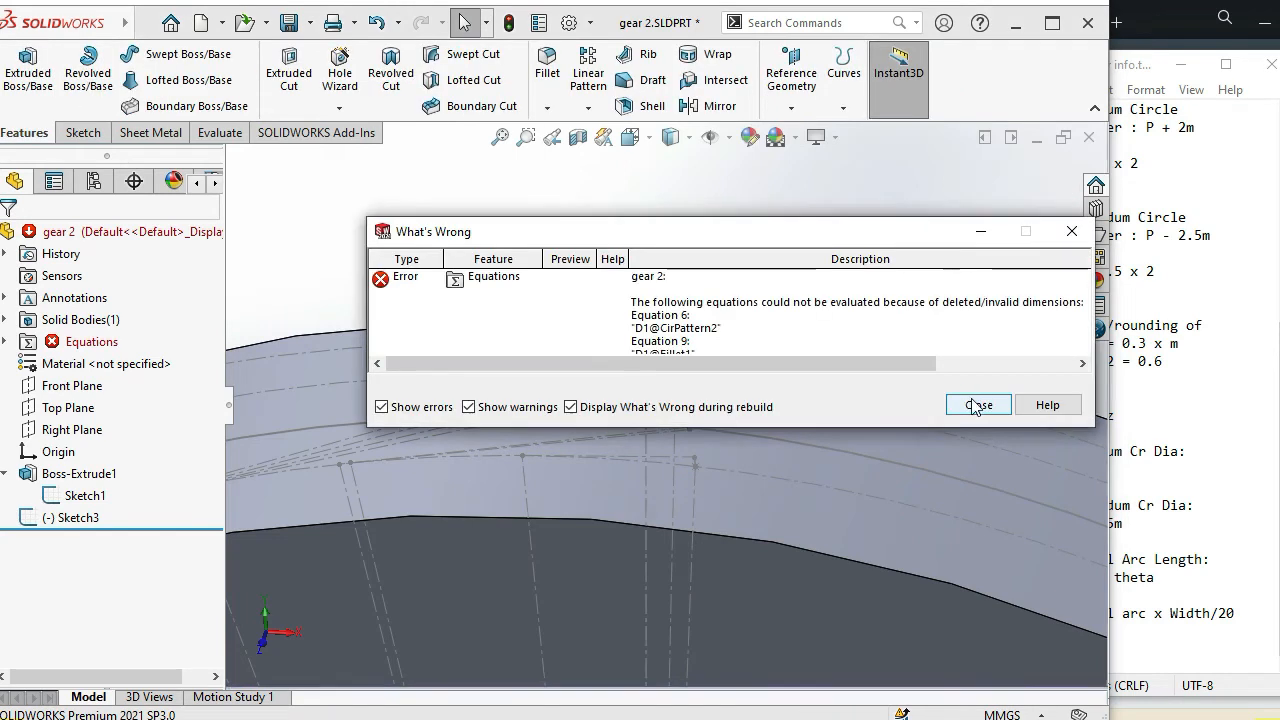
pyautogui.click(966, 400)
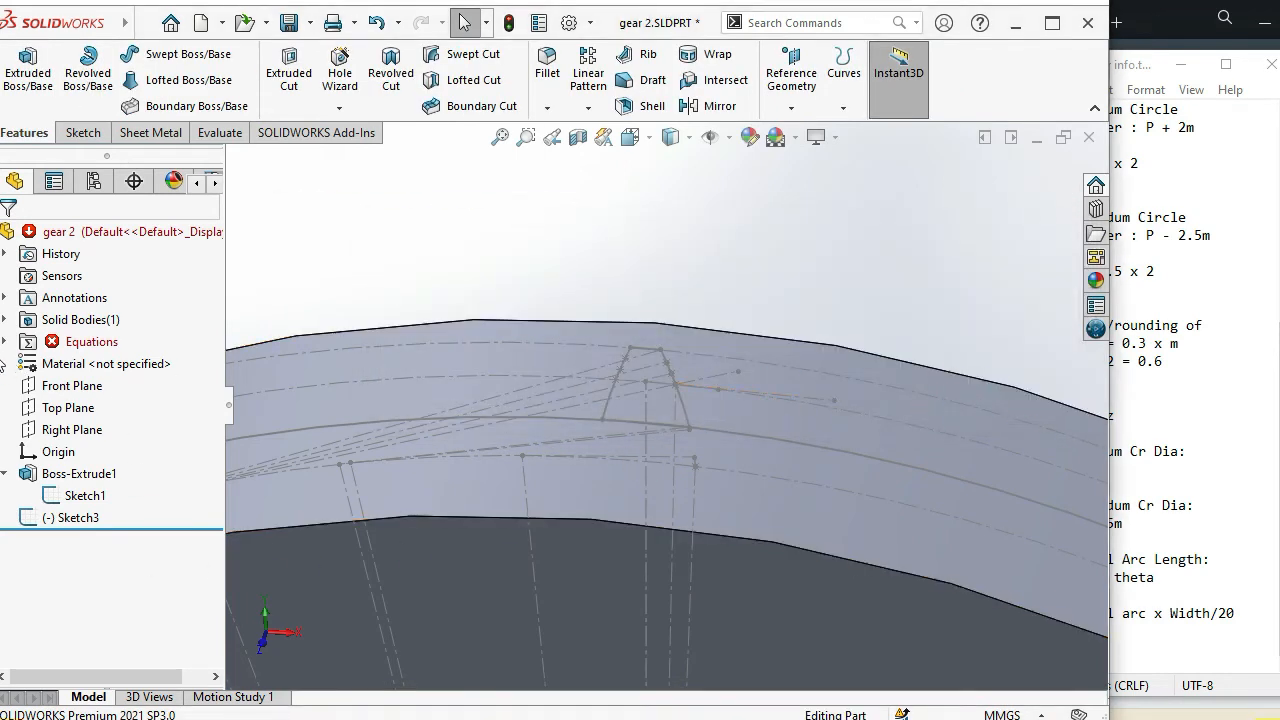
# Set the "helix angle" global variable to plain 21, without the degree unit
pyautogui.click(6, 342)
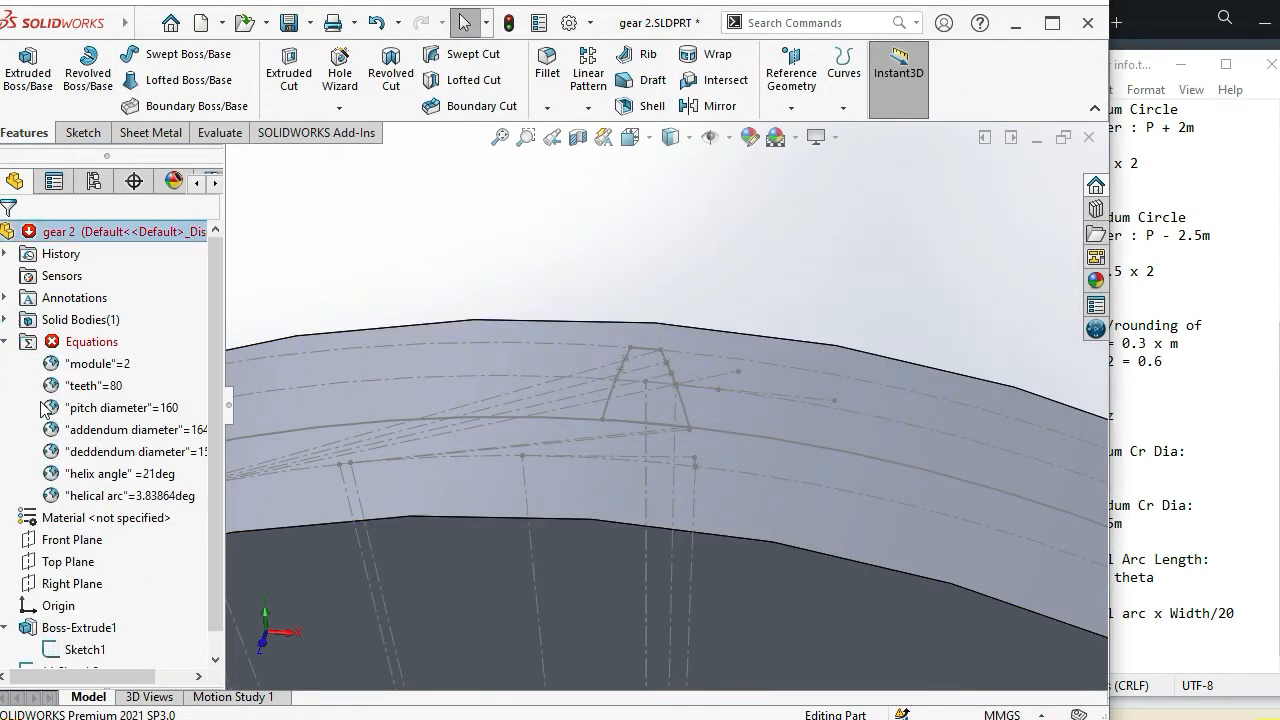
pyautogui.rightClick(110, 482)
pyautogui.click(125, 485)
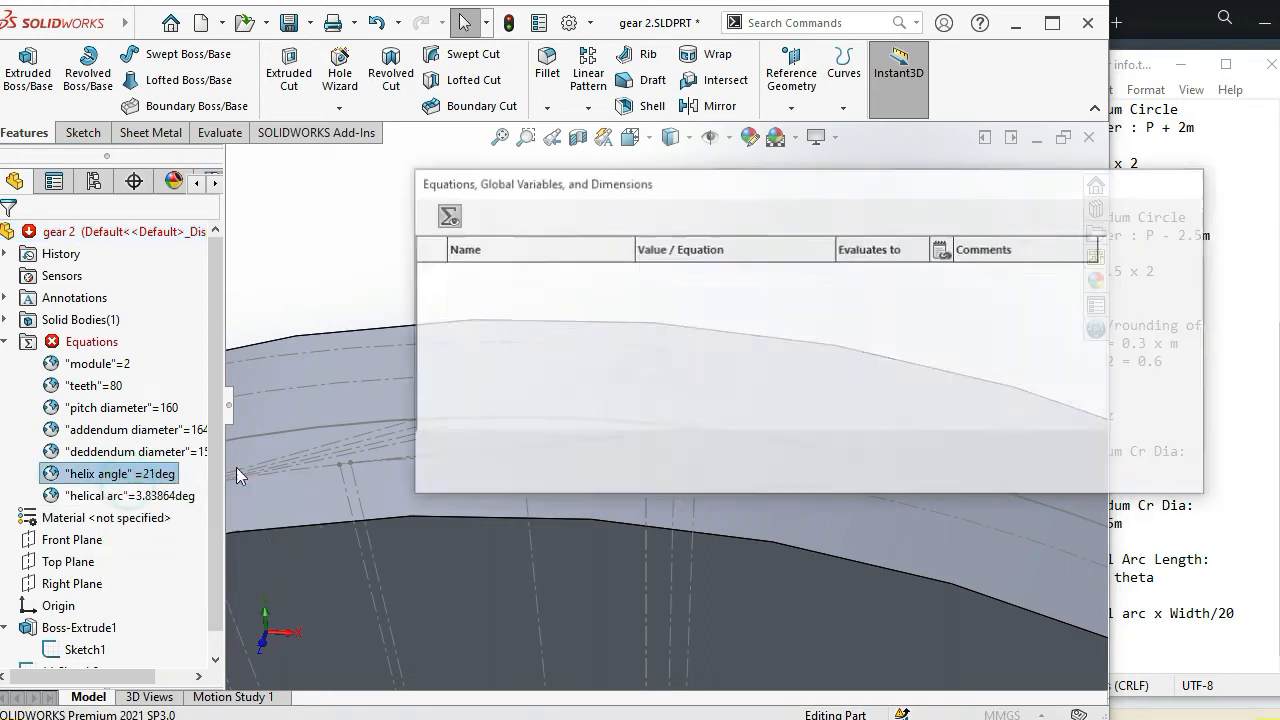
pyautogui.click(690, 370)
pyautogui.press('BackSpace')
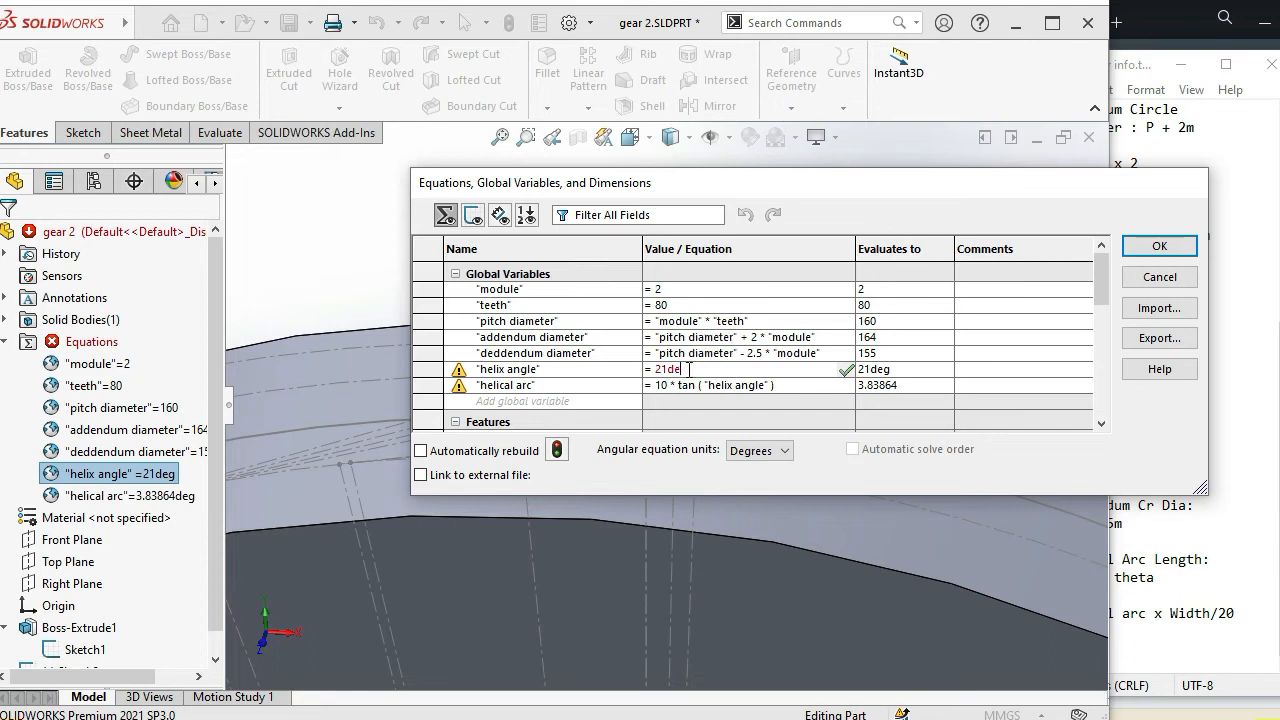
pyautogui.press('BackSpace')
pyautogui.press('BackSpace')
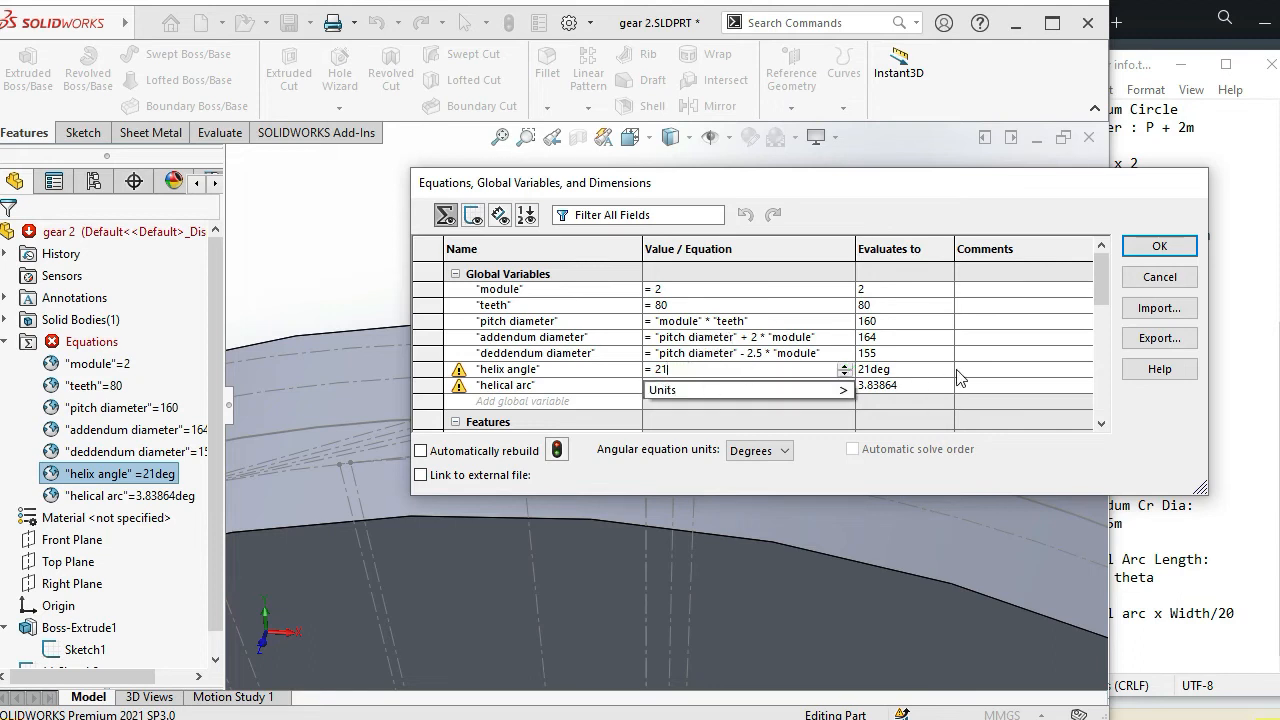
pyautogui.click(954, 371)
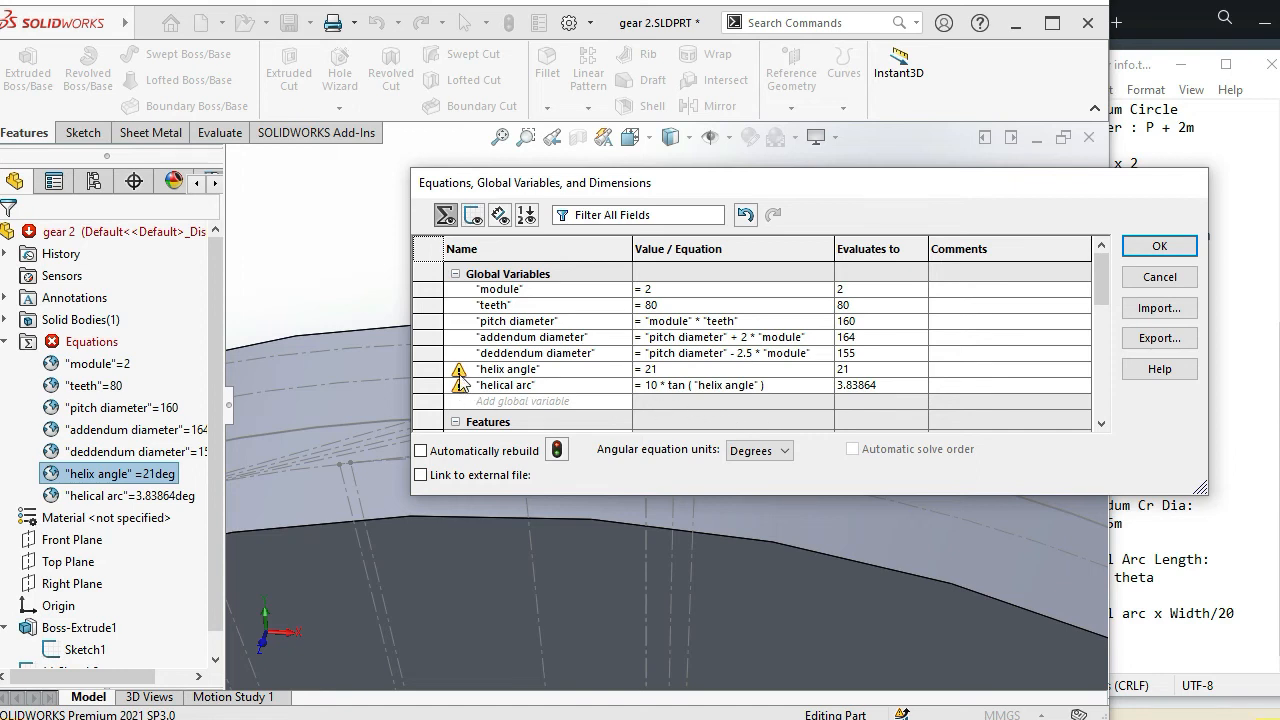
# Check the warnings on the helix angle and helical arc variables, and exit the equations dialog
pyautogui.moveTo(463, 377)
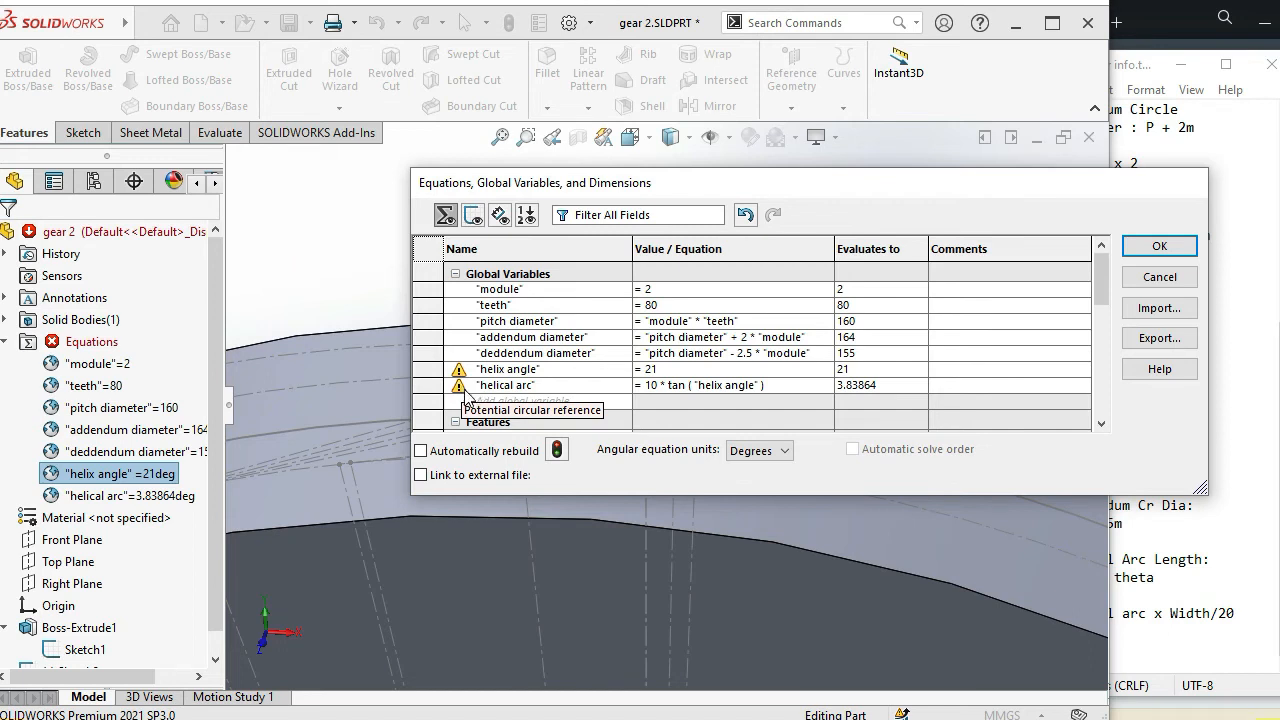
pyautogui.click(1159, 246)
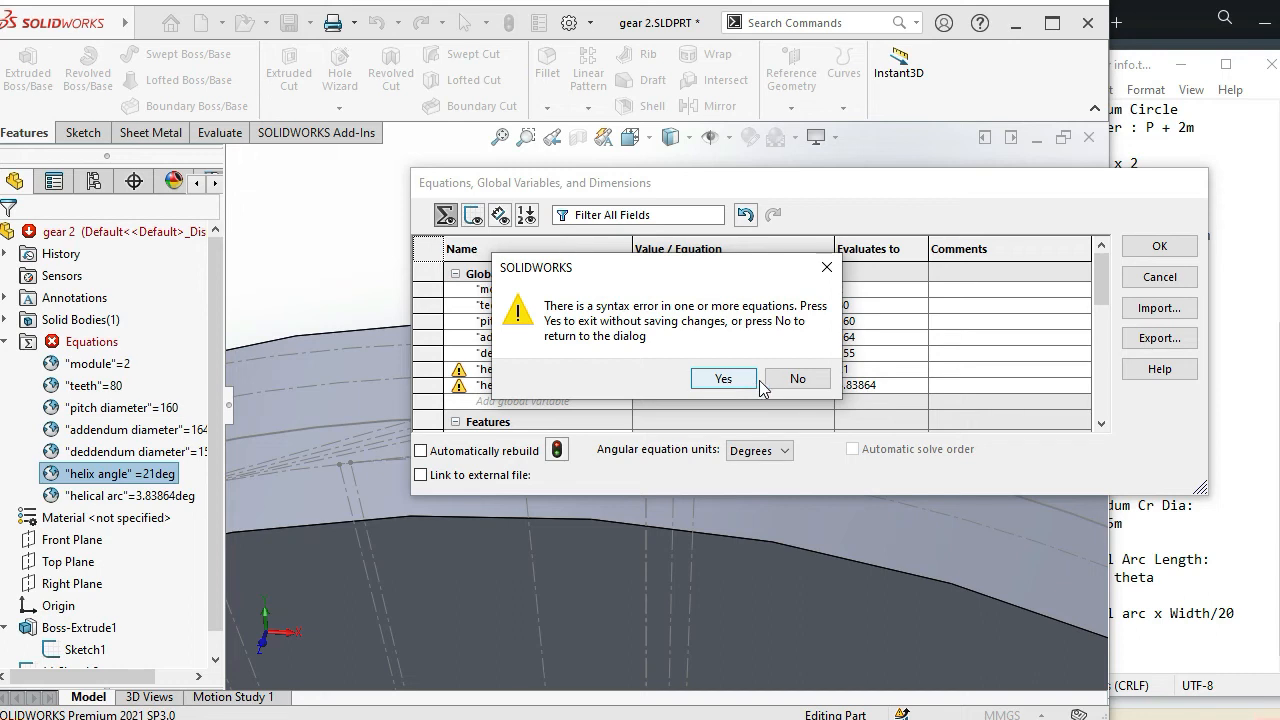
pyautogui.click(800, 378)
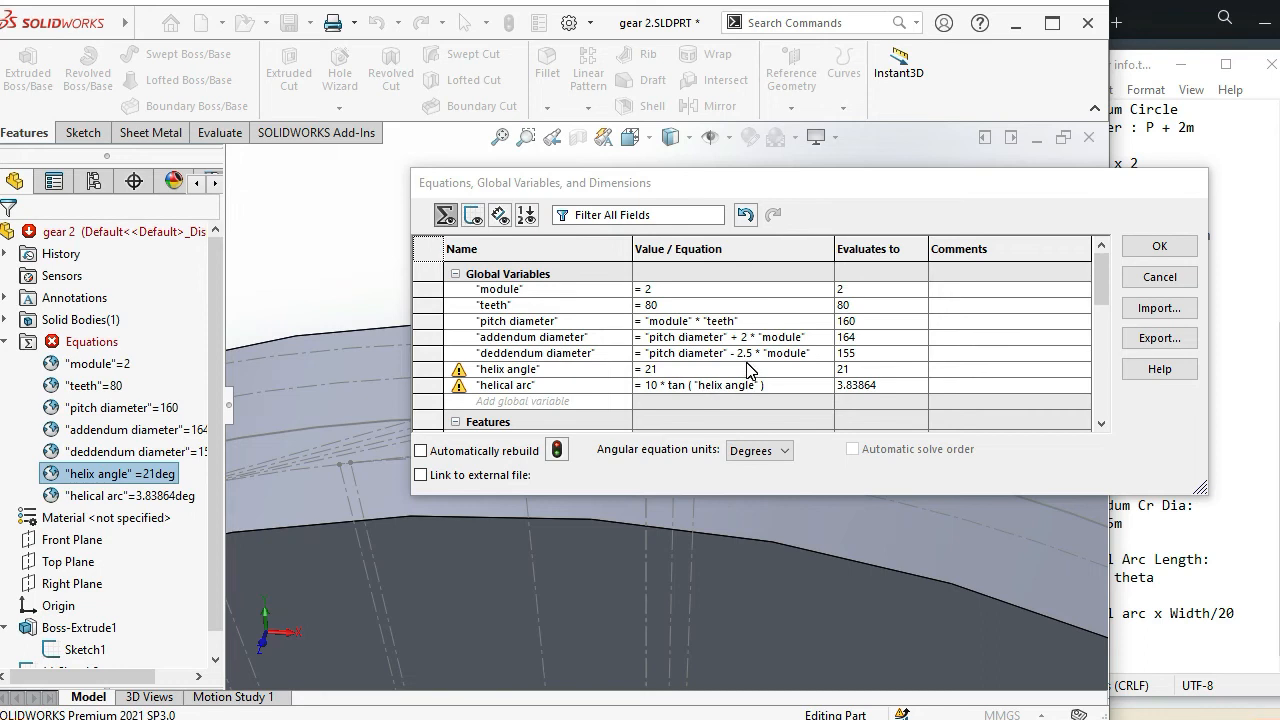
pyautogui.click(1159, 246)
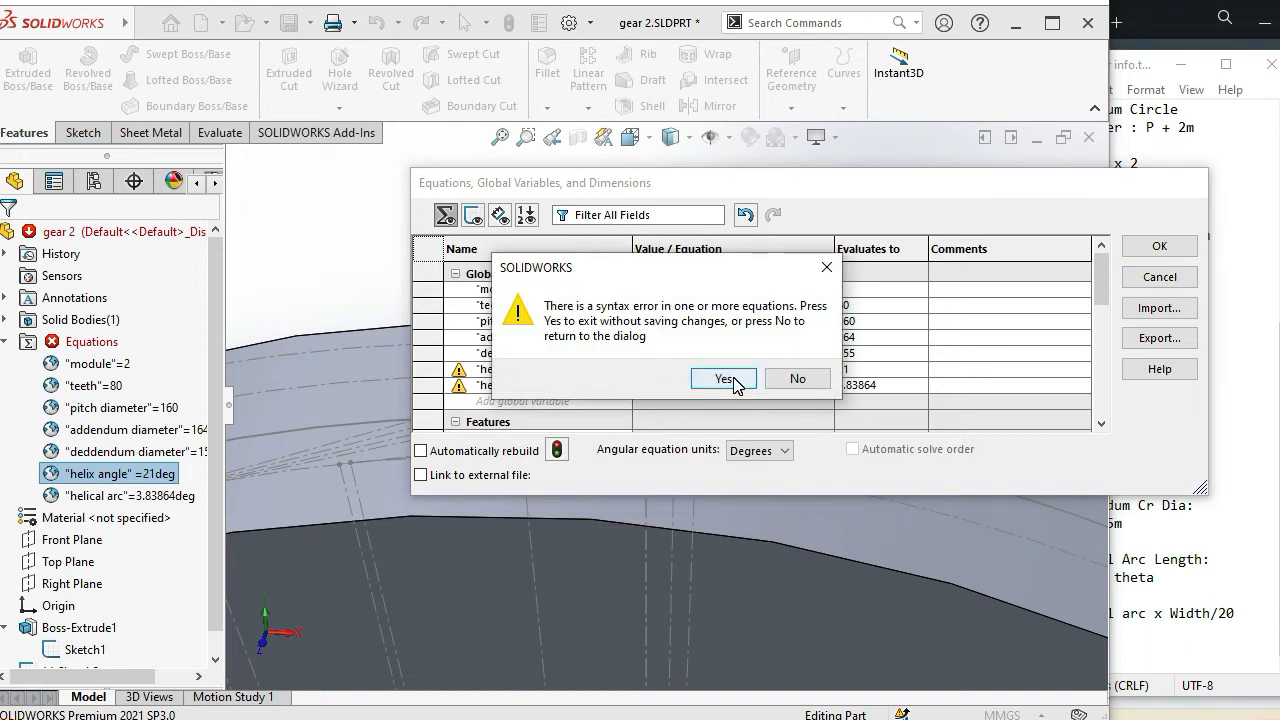
pyautogui.click(727, 379)
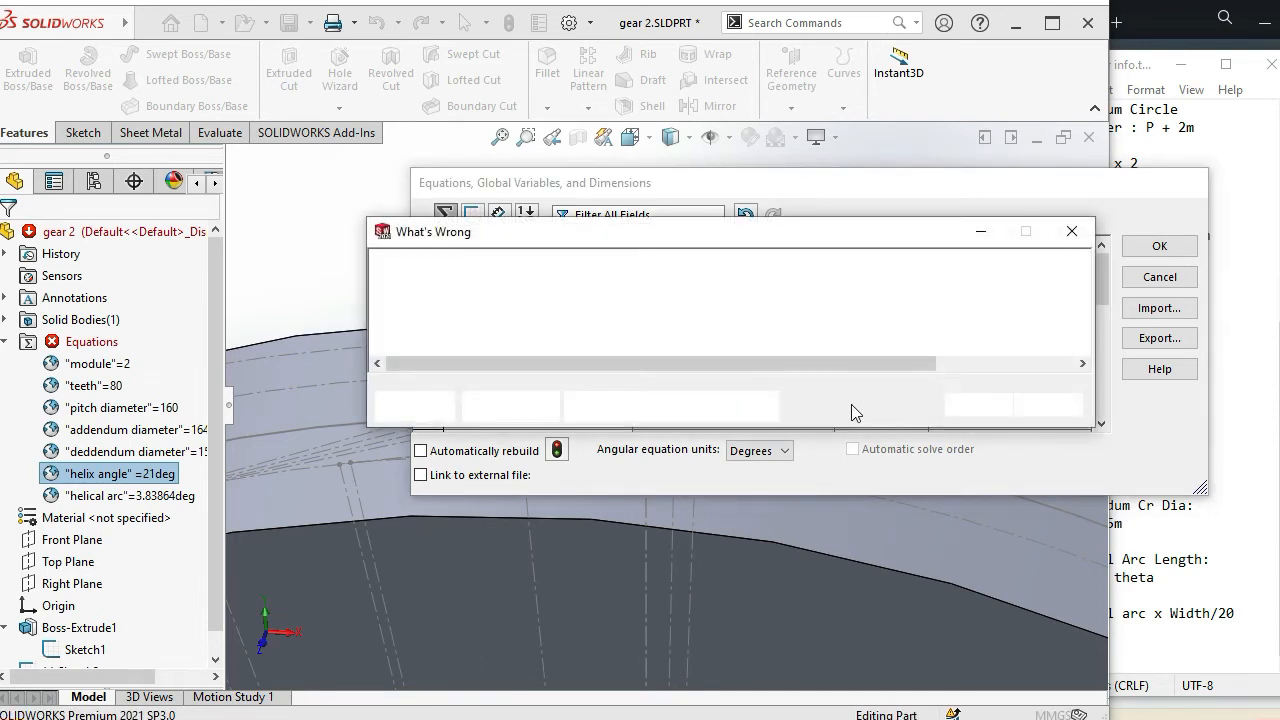
# Examine the enlarged error report to identify which equations reference deleted or invalid dimensions, and dismiss it
pyautogui.moveTo(790, 427); pyautogui.dragTo(792, 560)
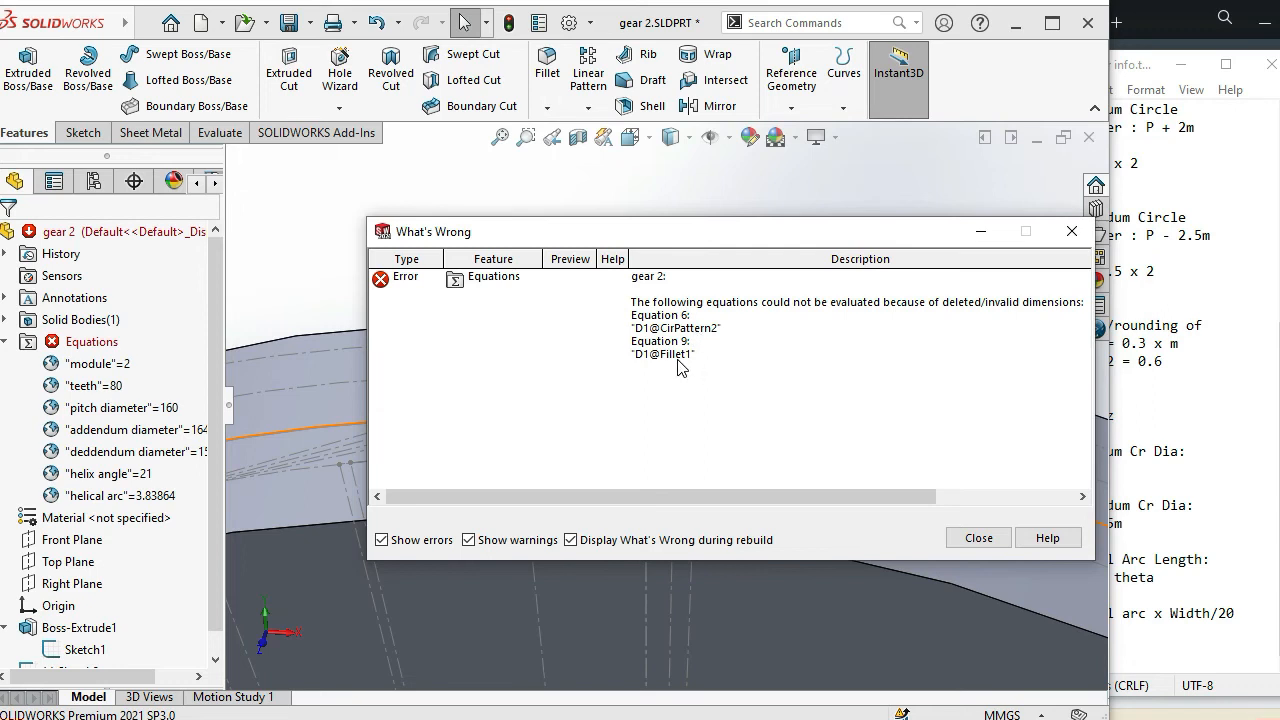
pyautogui.moveTo(649, 240); pyautogui.dragTo(730, 237)
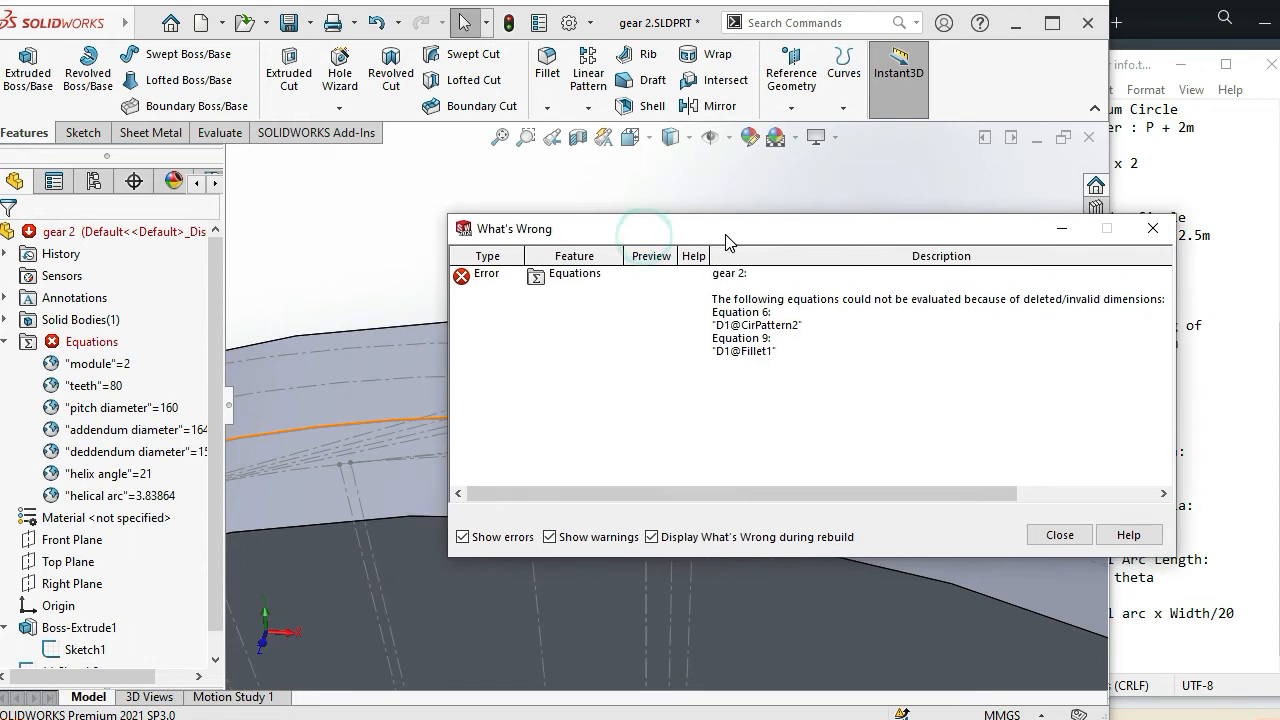
pyautogui.click(741, 319)
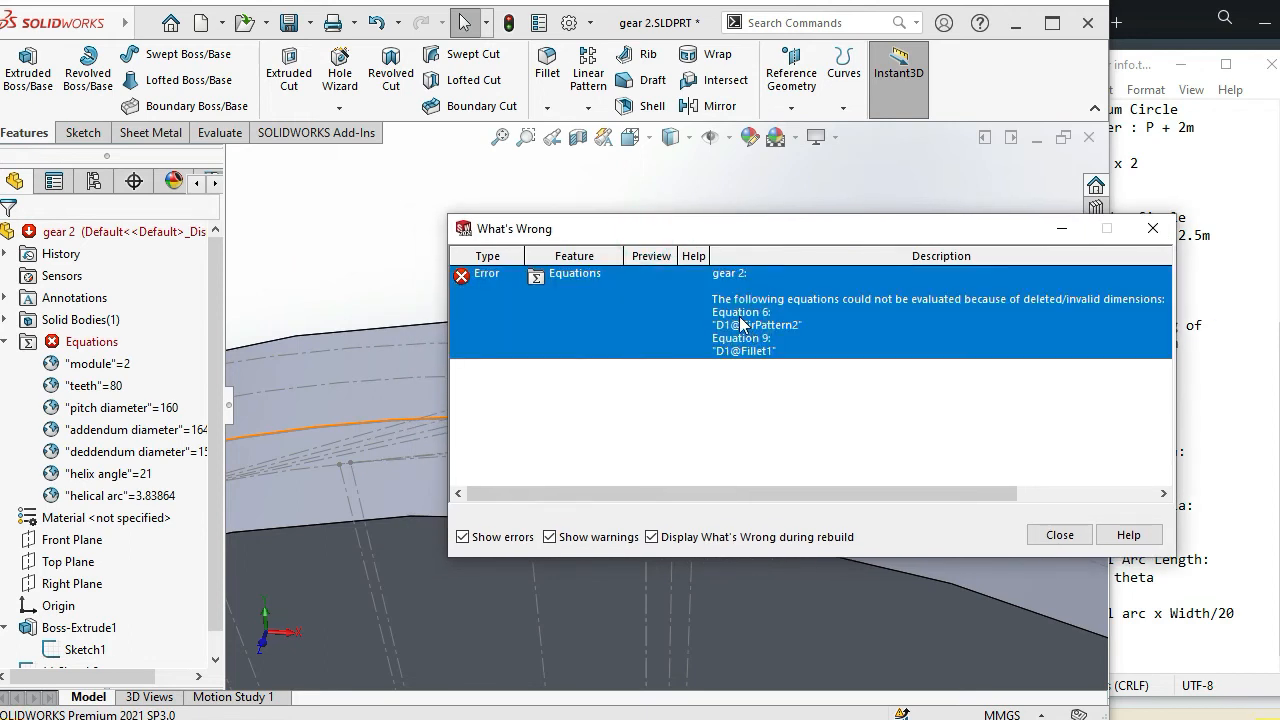
pyautogui.click(747, 323)
pyautogui.click(747, 336)
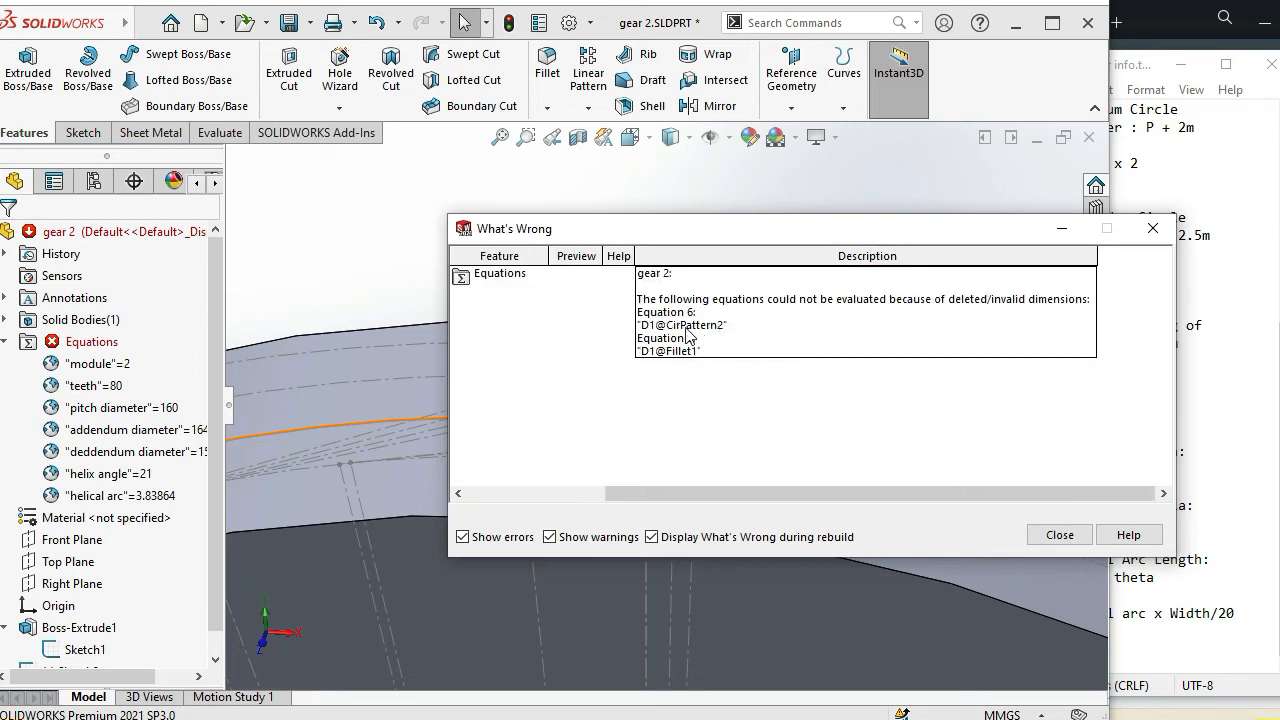
pyautogui.click(686, 329)
pyautogui.click(686, 327)
pyautogui.click(759, 383)
pyautogui.click(625, 411)
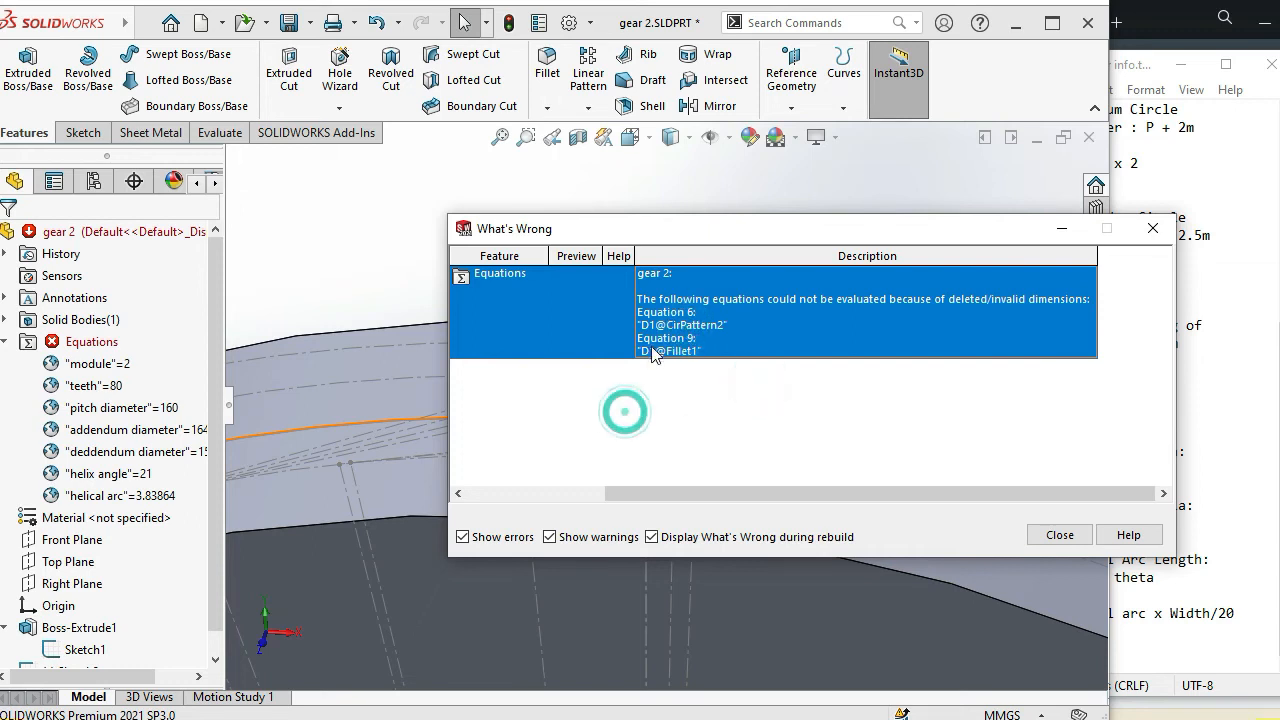
pyautogui.click(735, 406)
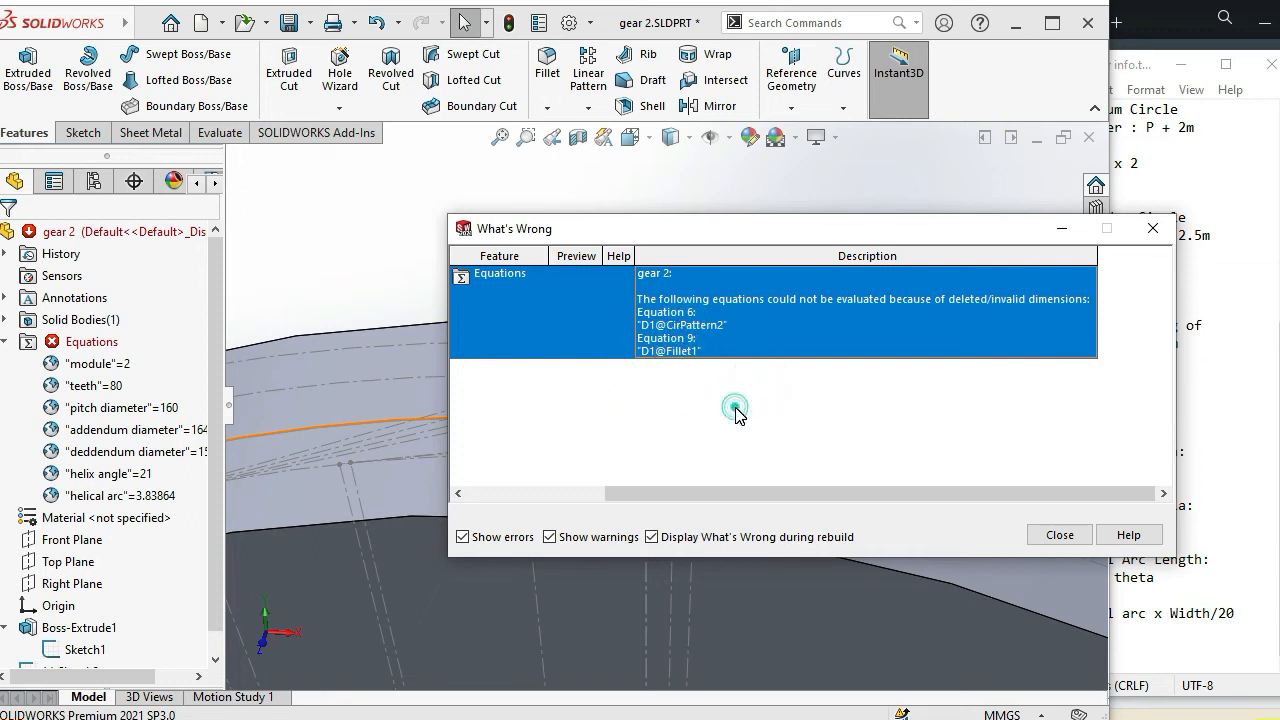
pyautogui.click(1058, 535)
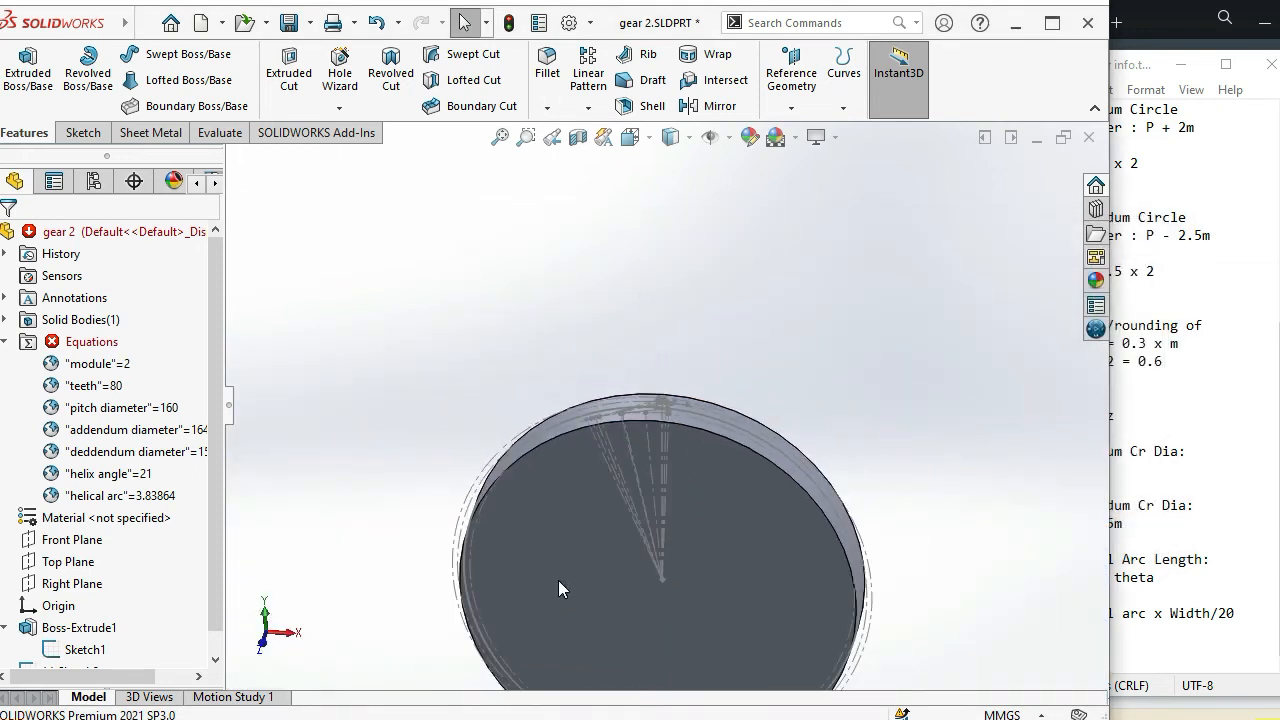
# Hide Sketch1 so that only the tooth profile sketch is shown on the gear blank
pyautogui.scroll(-3, 690, 330)
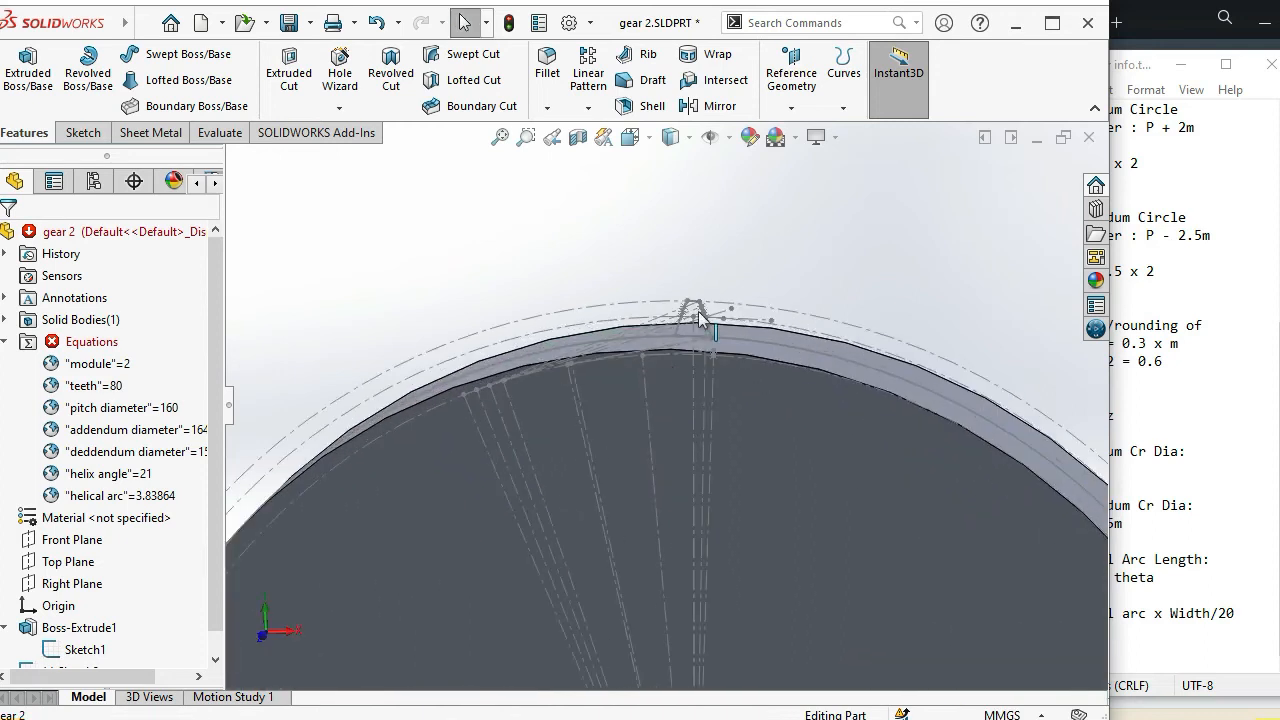
pyautogui.scroll(-2, 699, 318)
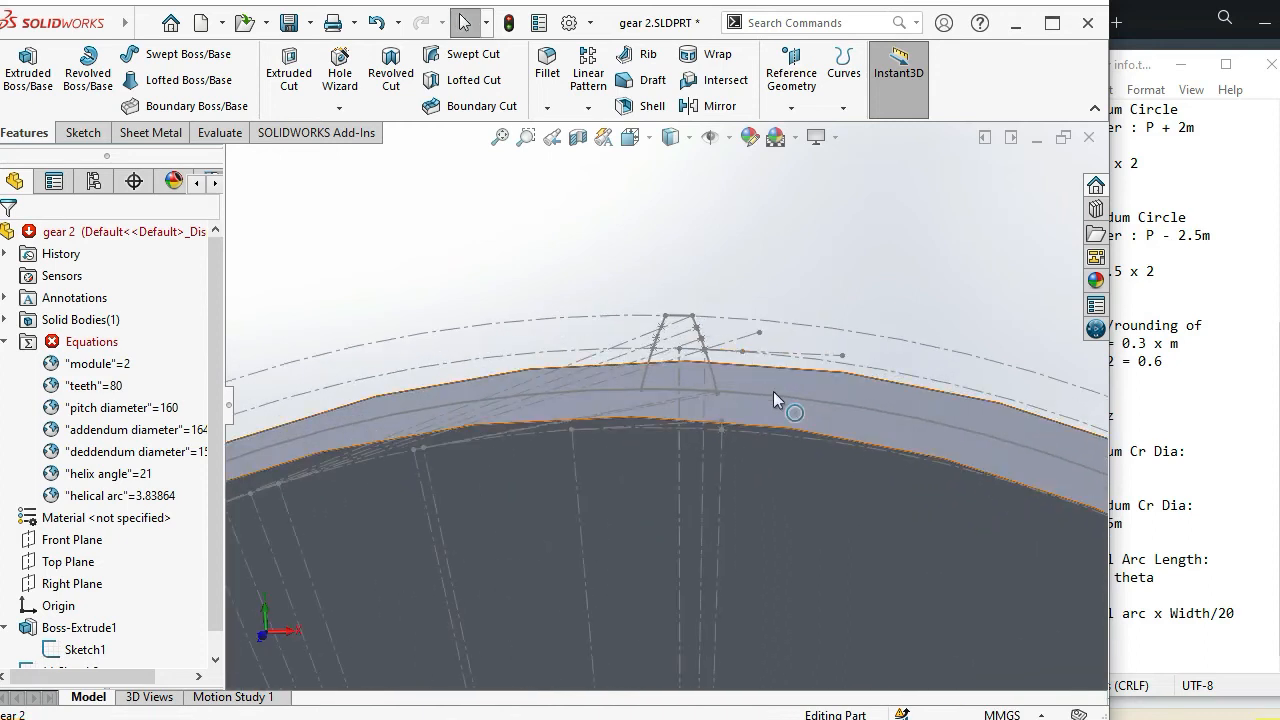
pyautogui.click(920, 345)
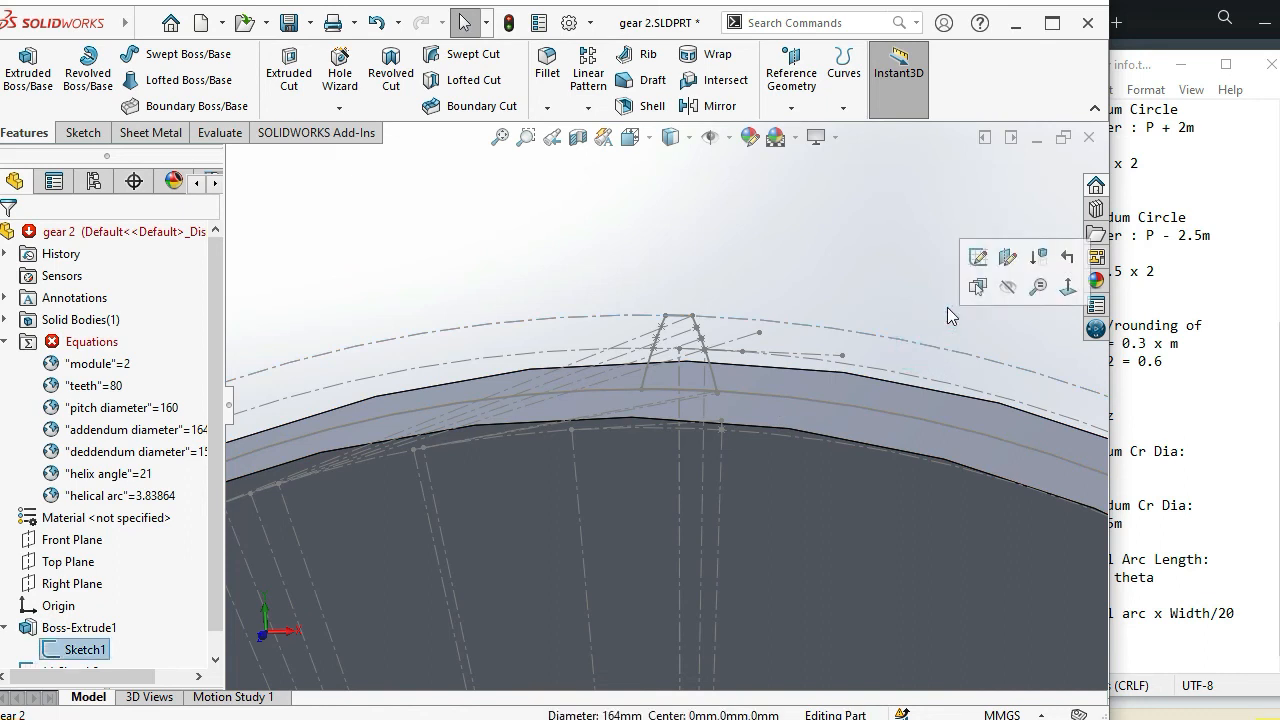
pyautogui.scroll(-1, 68, 622)
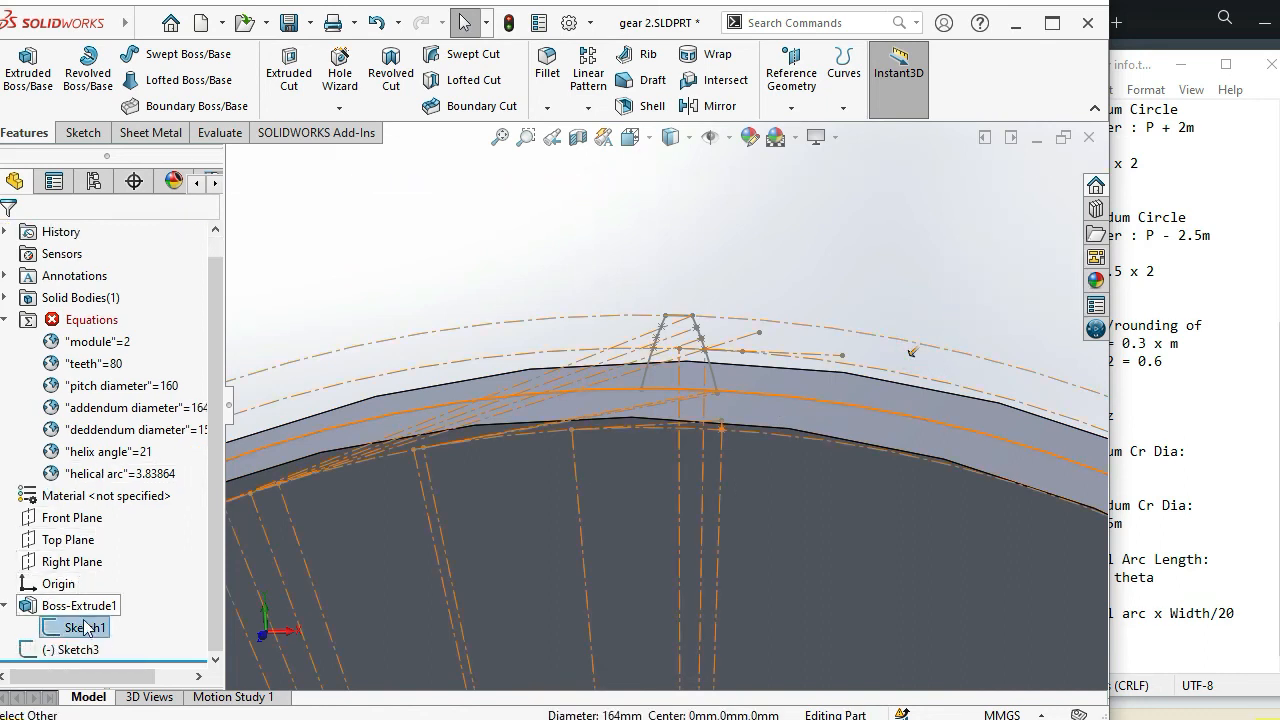
pyautogui.rightClick(72, 630)
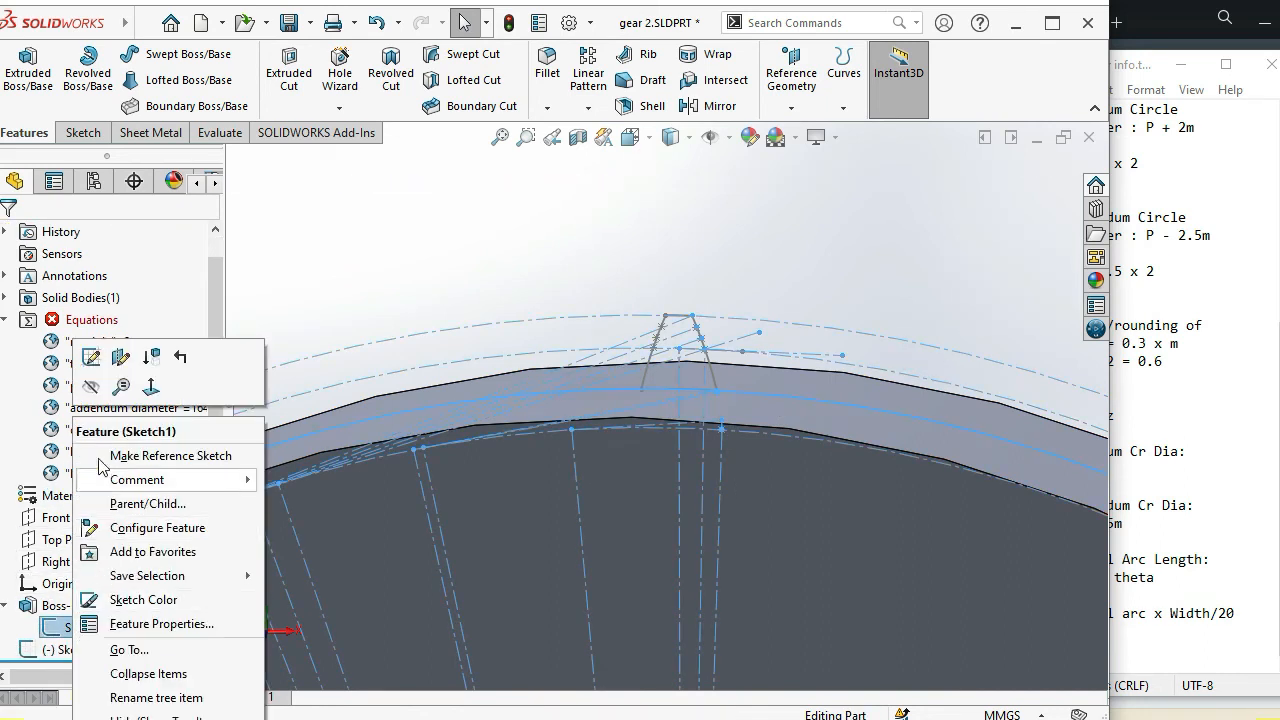
pyautogui.click(88, 392)
pyautogui.click(577, 270)
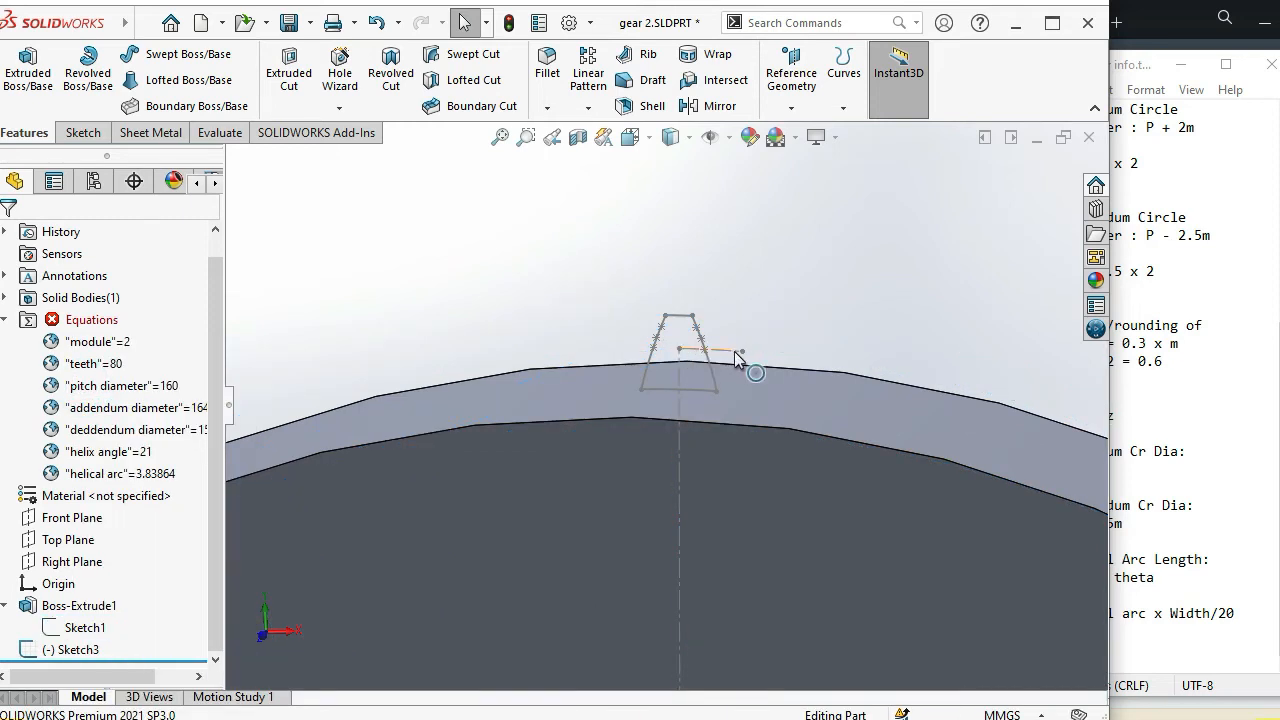
# Search the commands for "derived"
pyautogui.scroll(5, 745, 355)
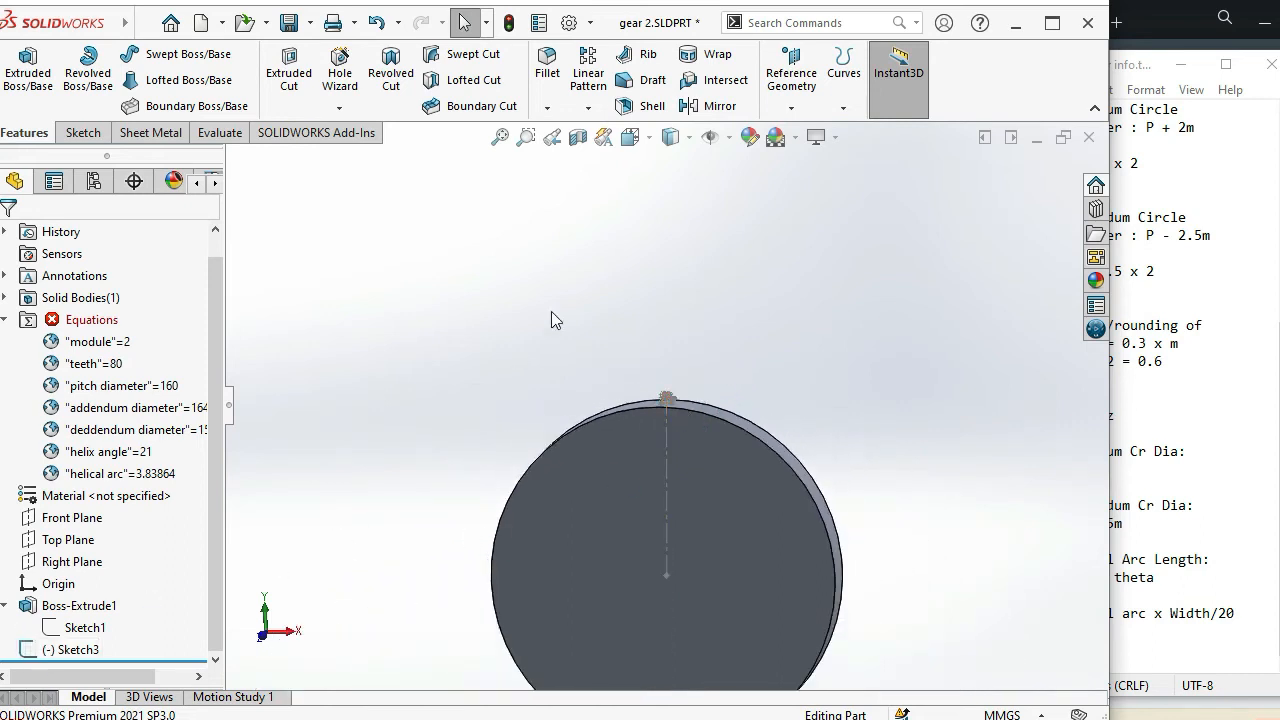
pyautogui.click(778, 20)
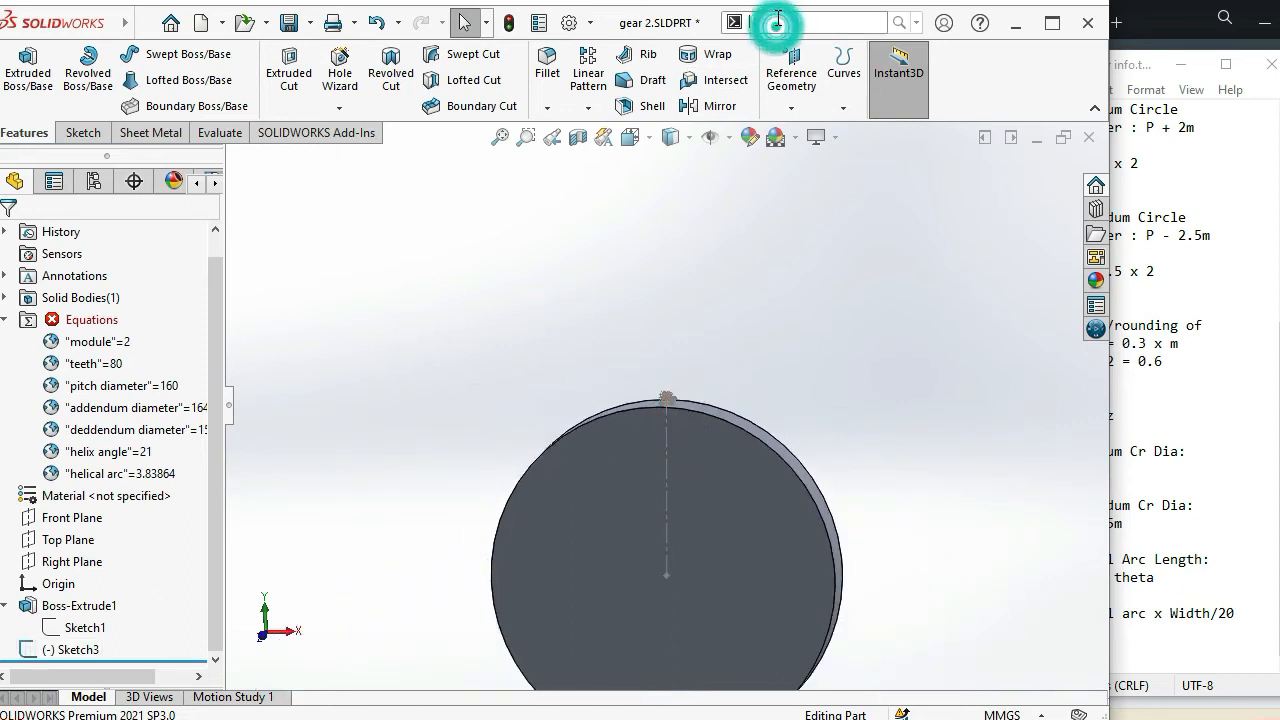
pyautogui.write('derived')
pyautogui.click(656, 278)
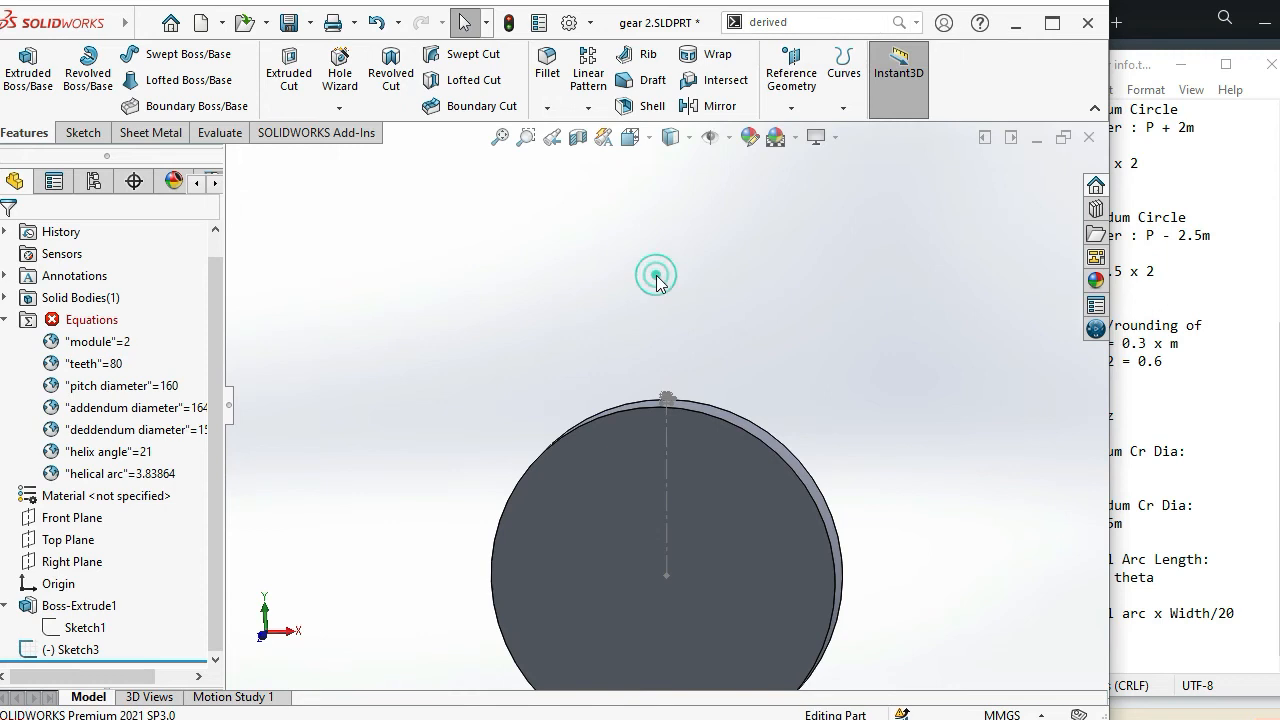
pyautogui.scroll(3, 645, 291)
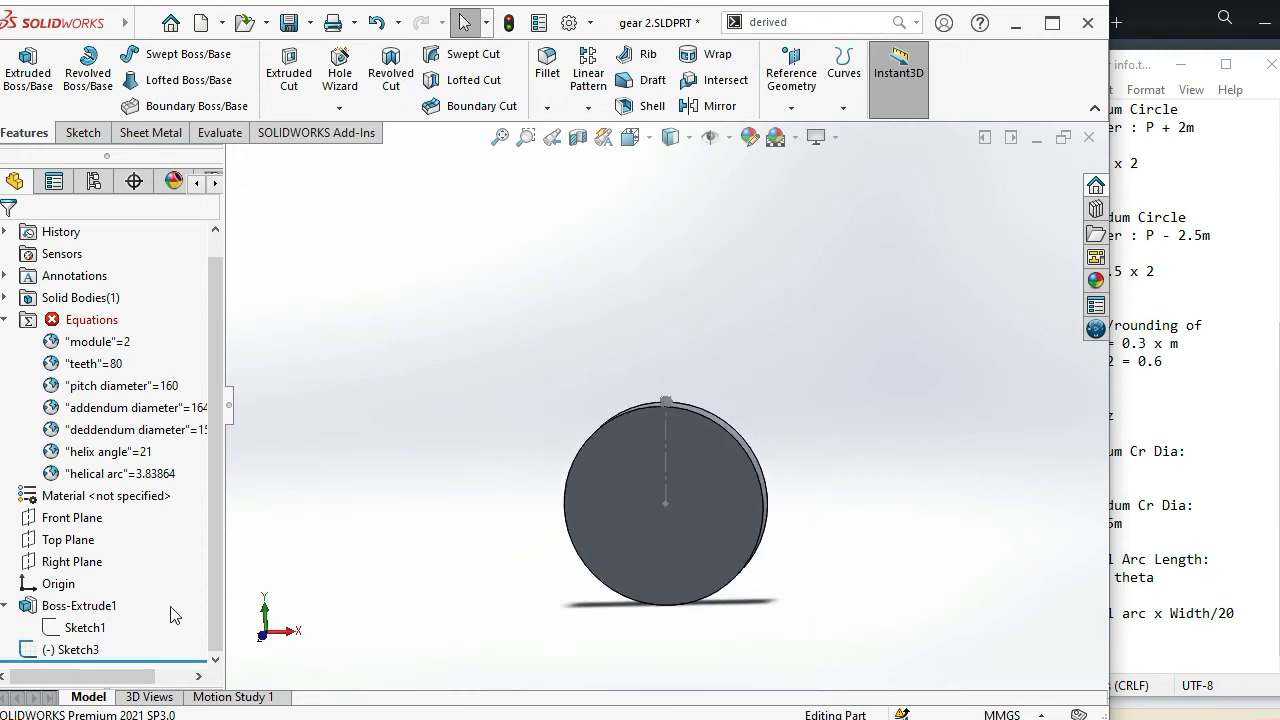
pyautogui.click(78, 650)
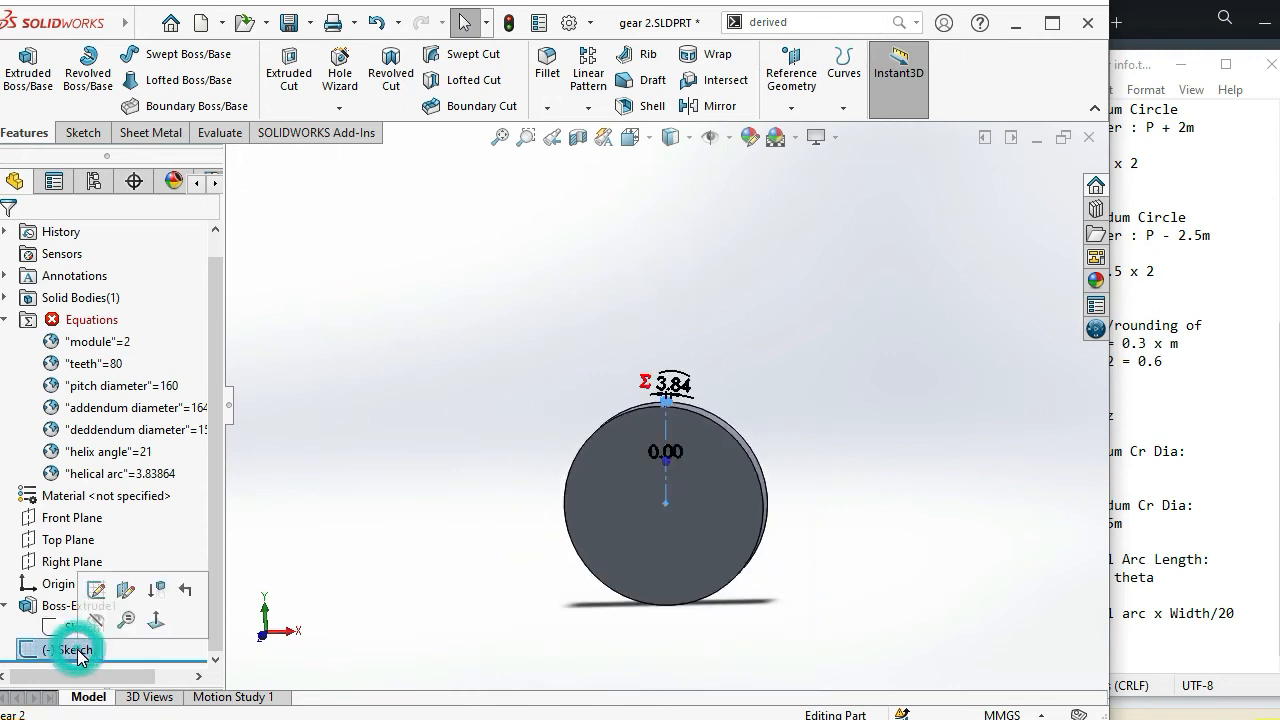
pyautogui.click(784, 21)
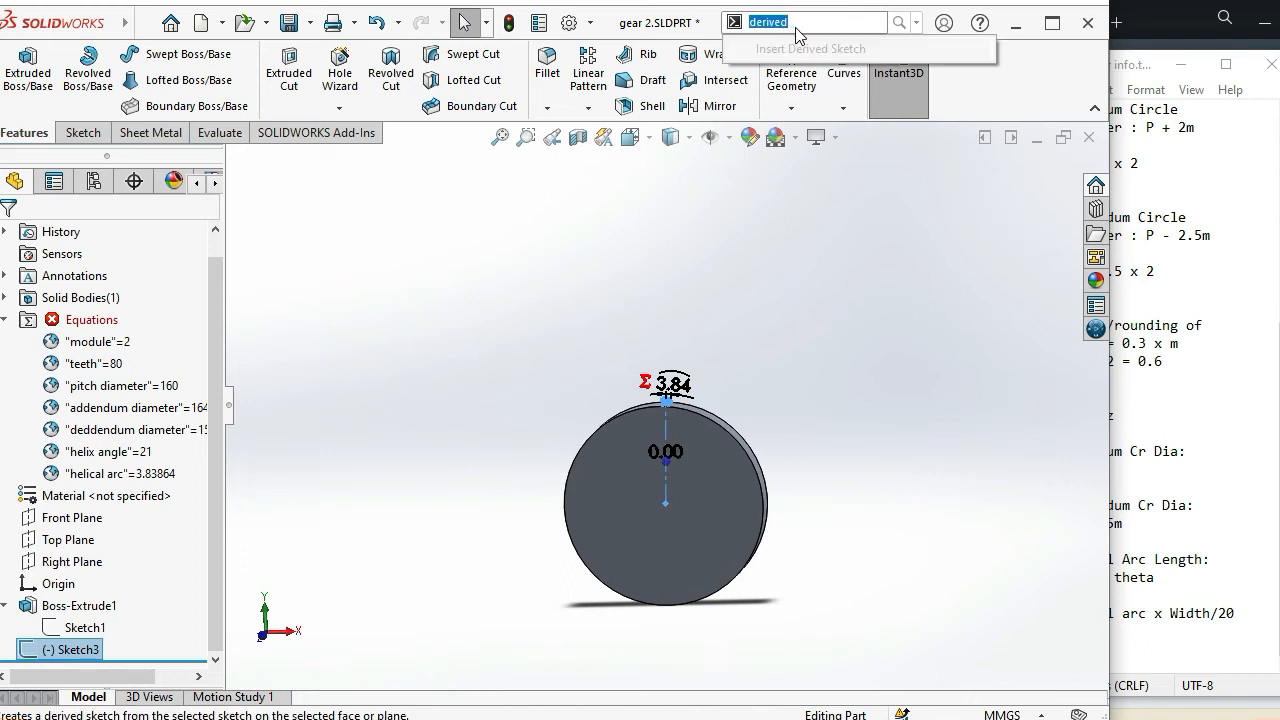
pyautogui.click(410, 381)
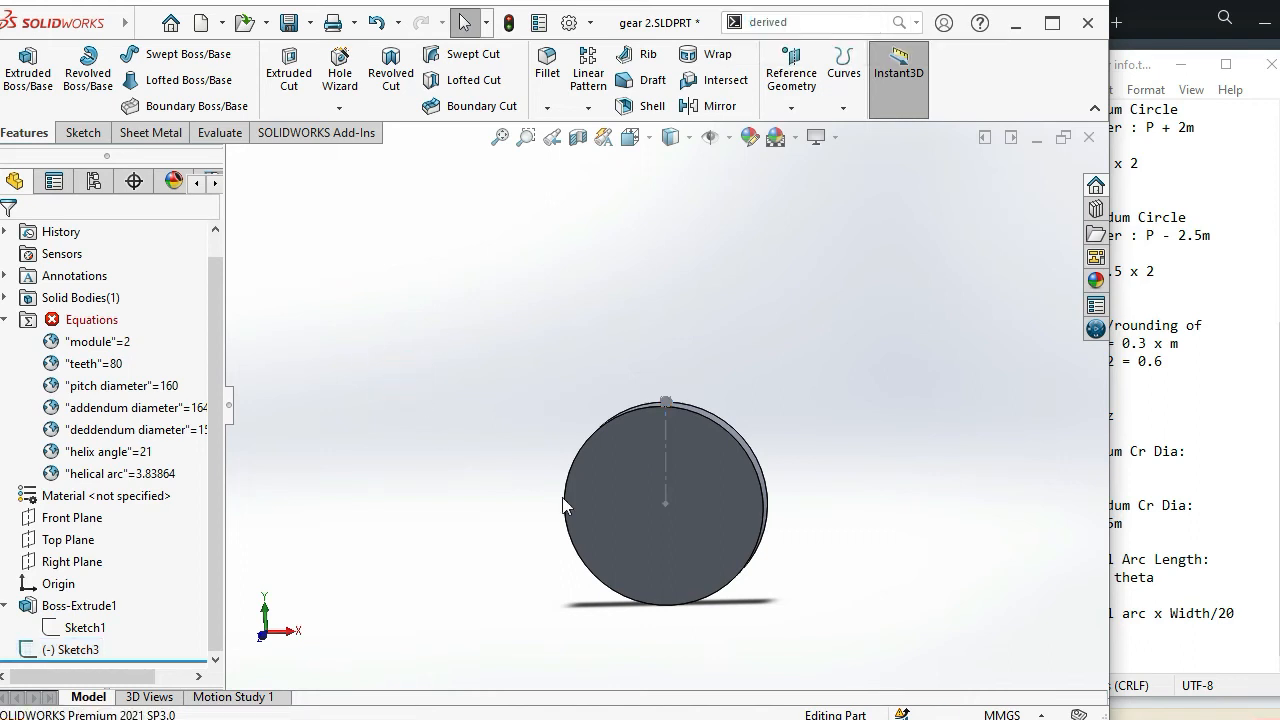
# Insert a derived sketch of Sketch3 on the near flat face of the gear blank
pyautogui.click(608, 491)
pyautogui.moveTo(483, 509); pyautogui.dragTo(449, 486, button='middle')
pyautogui.scroll(-3, 508, 520)
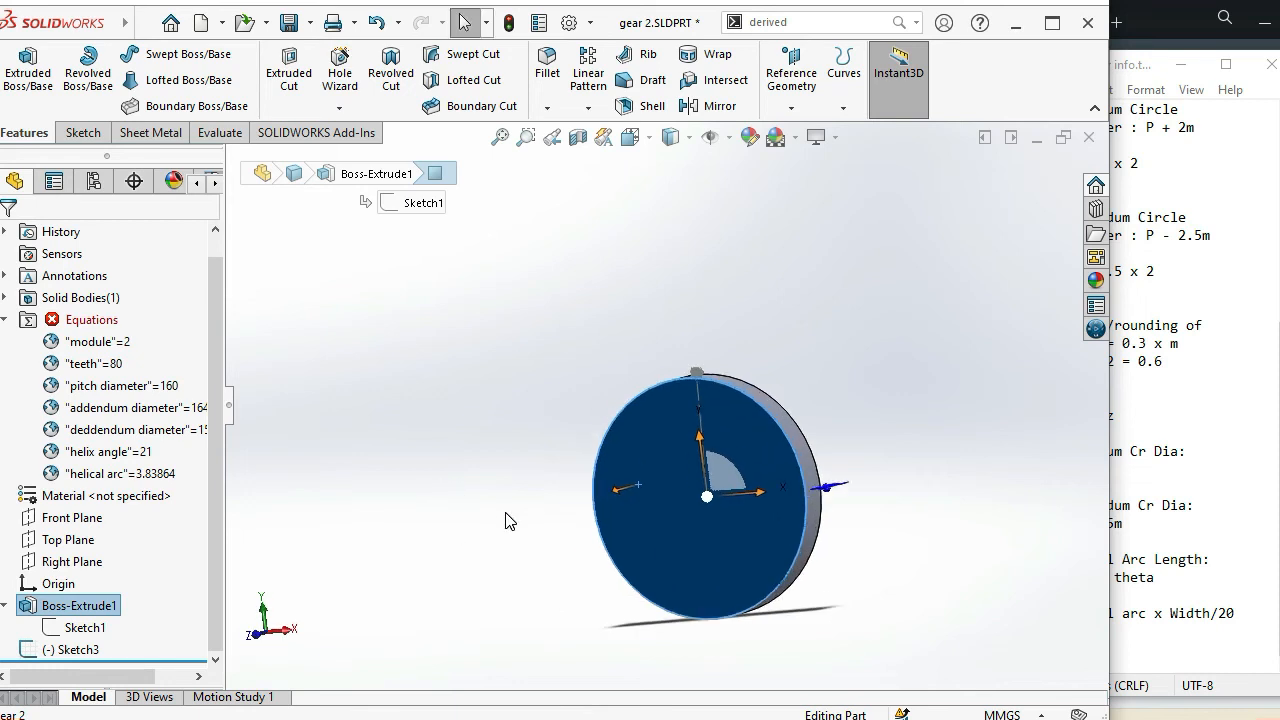
pyautogui.click(67, 652)
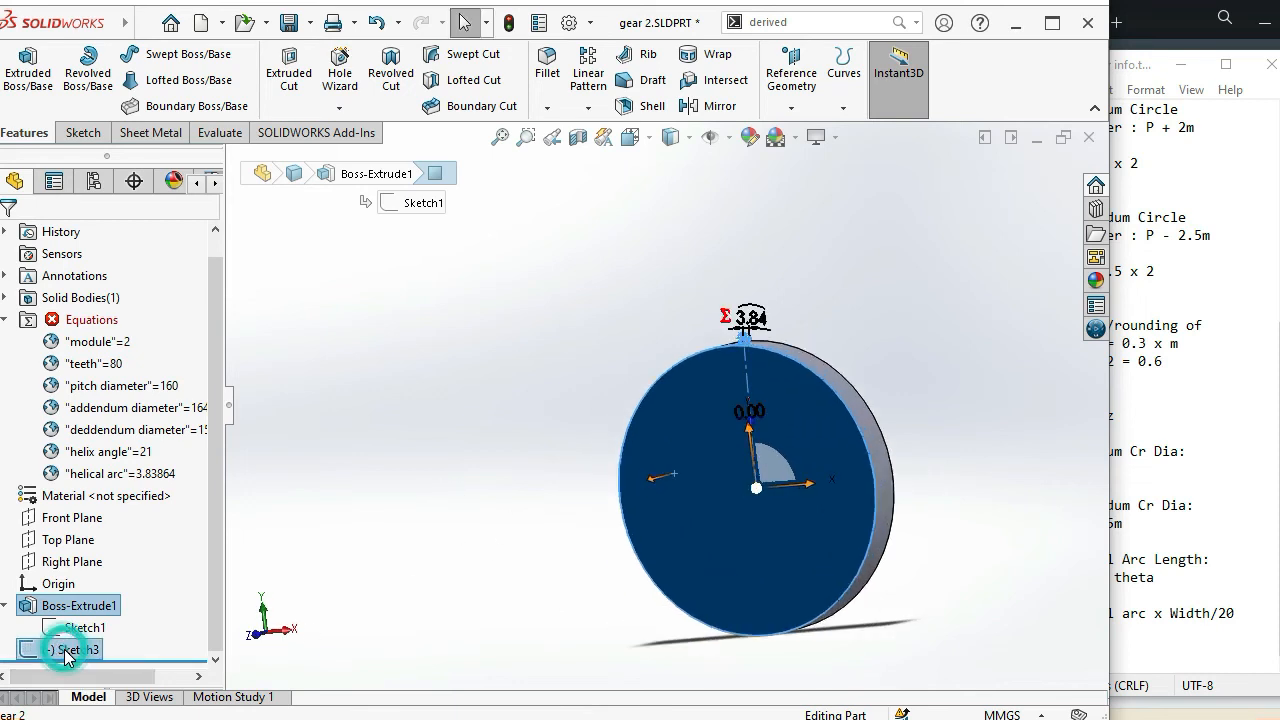
pyautogui.click(800, 24)
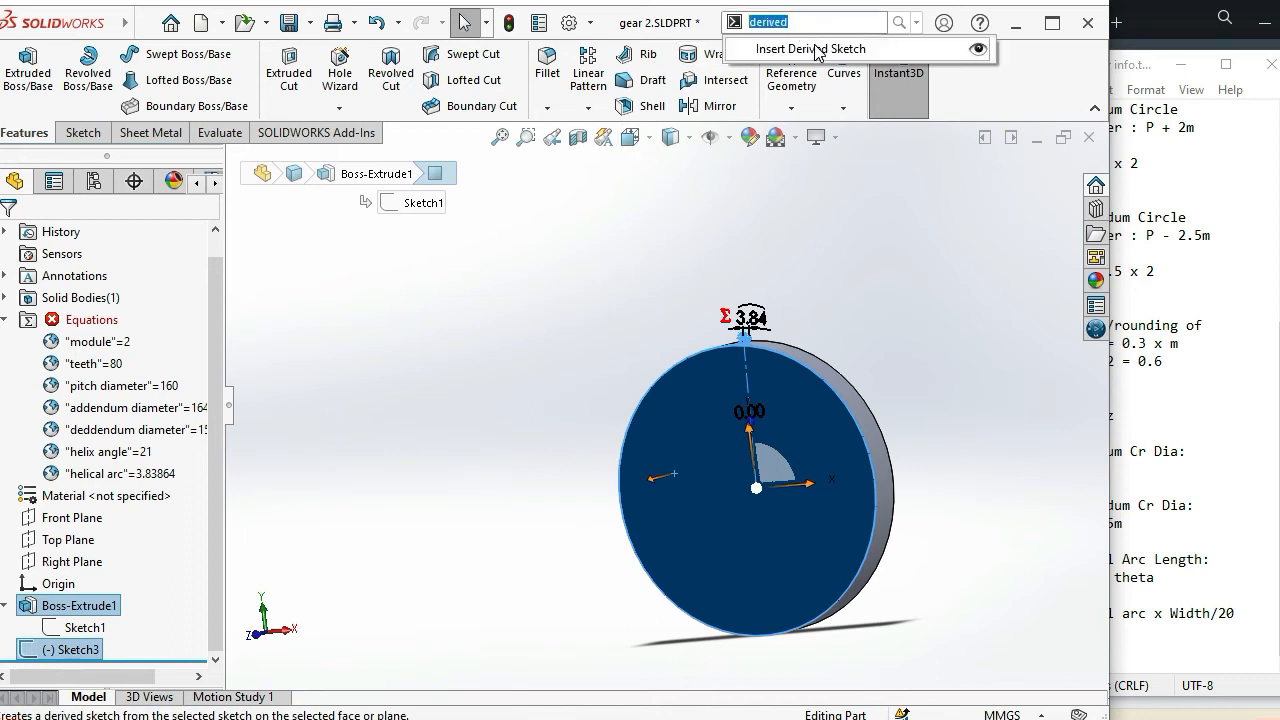
pyautogui.click(812, 49)
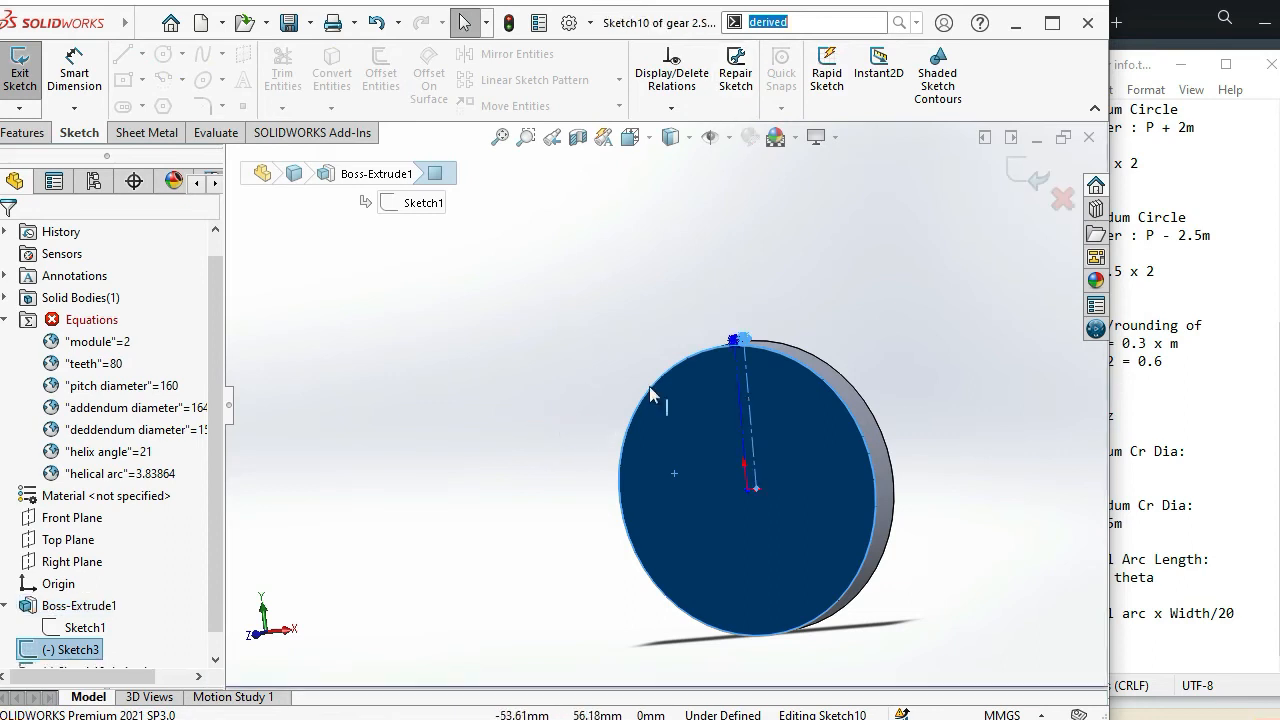
pyautogui.scroll(-8, 734, 351)
pyautogui.scroll(8, 771, 357)
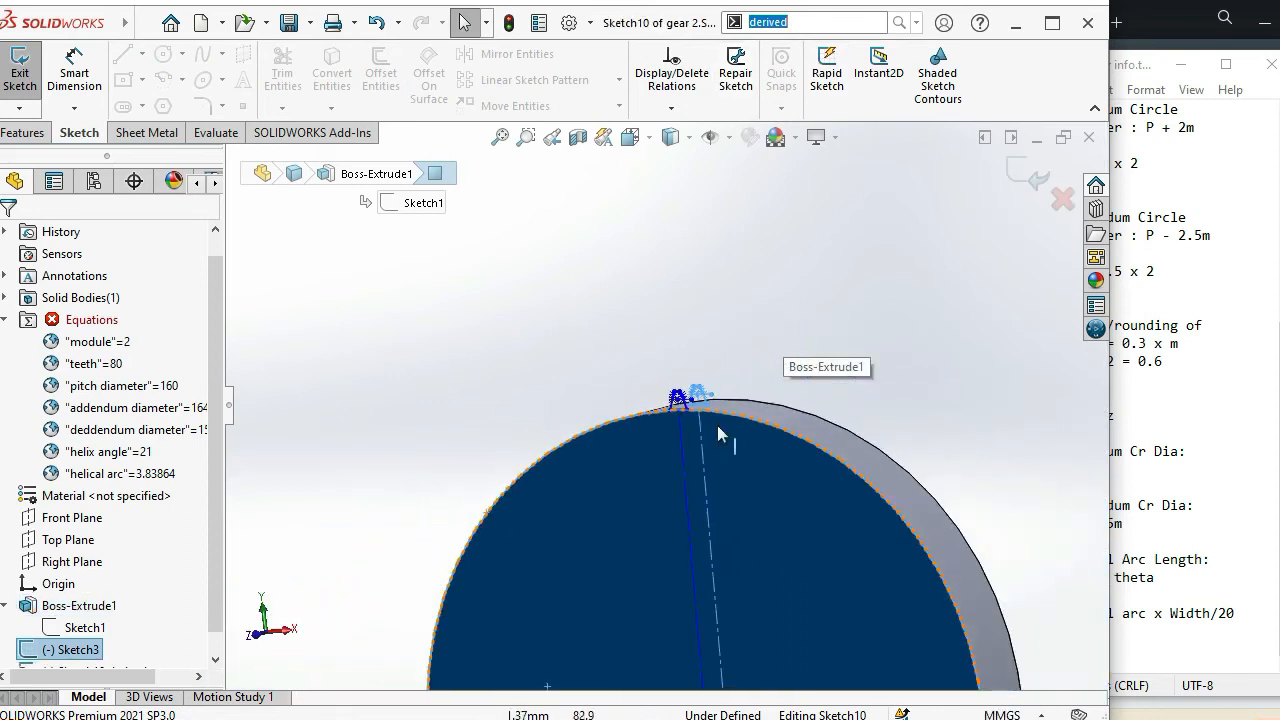
# Try to dimension the derived tooth sketch's centreline and its centre point with Smart Dimension
pyautogui.scroll(-3, 670, 440)
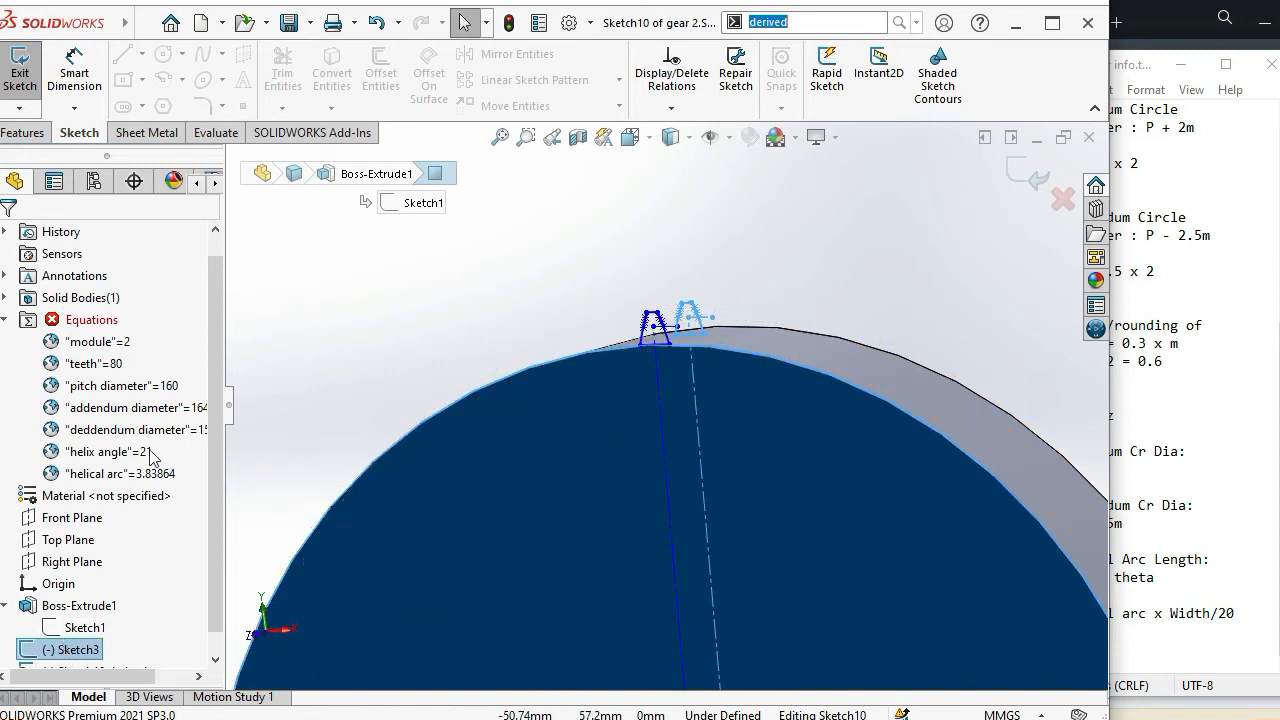
pyautogui.scroll(-1, 210, 360)
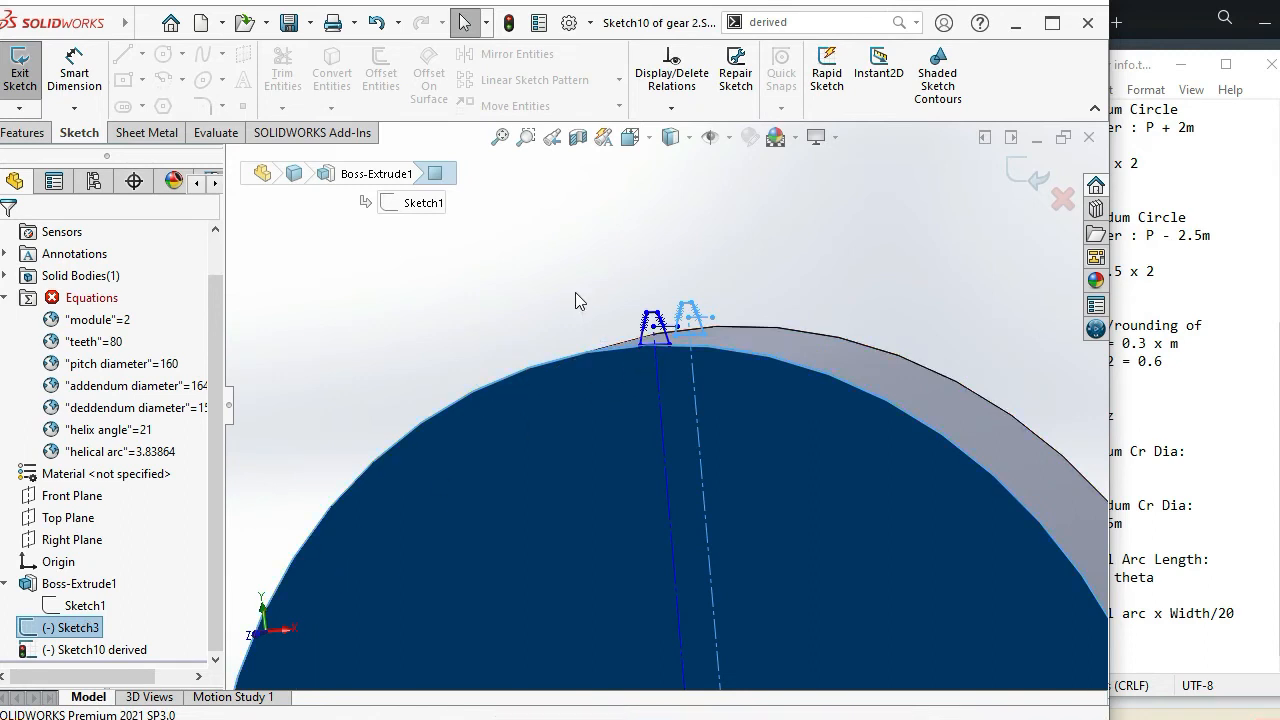
pyautogui.scroll(3, 574, 290)
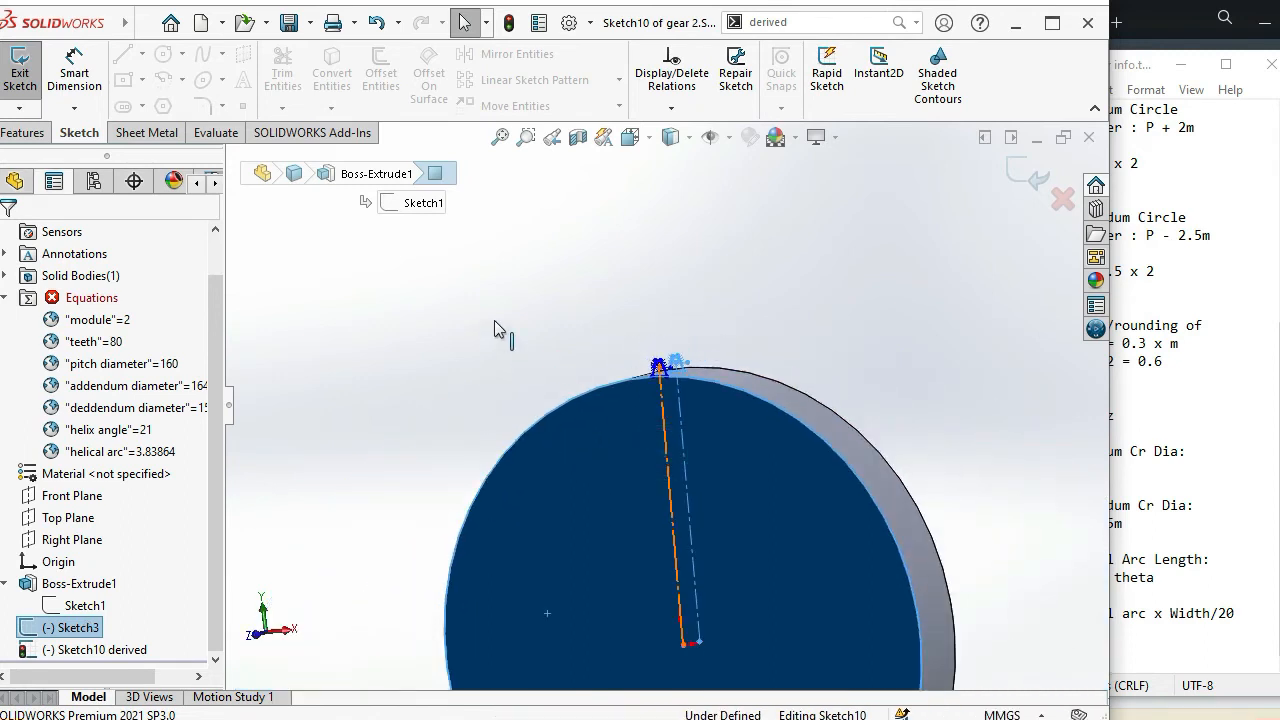
pyautogui.click(805, 359)
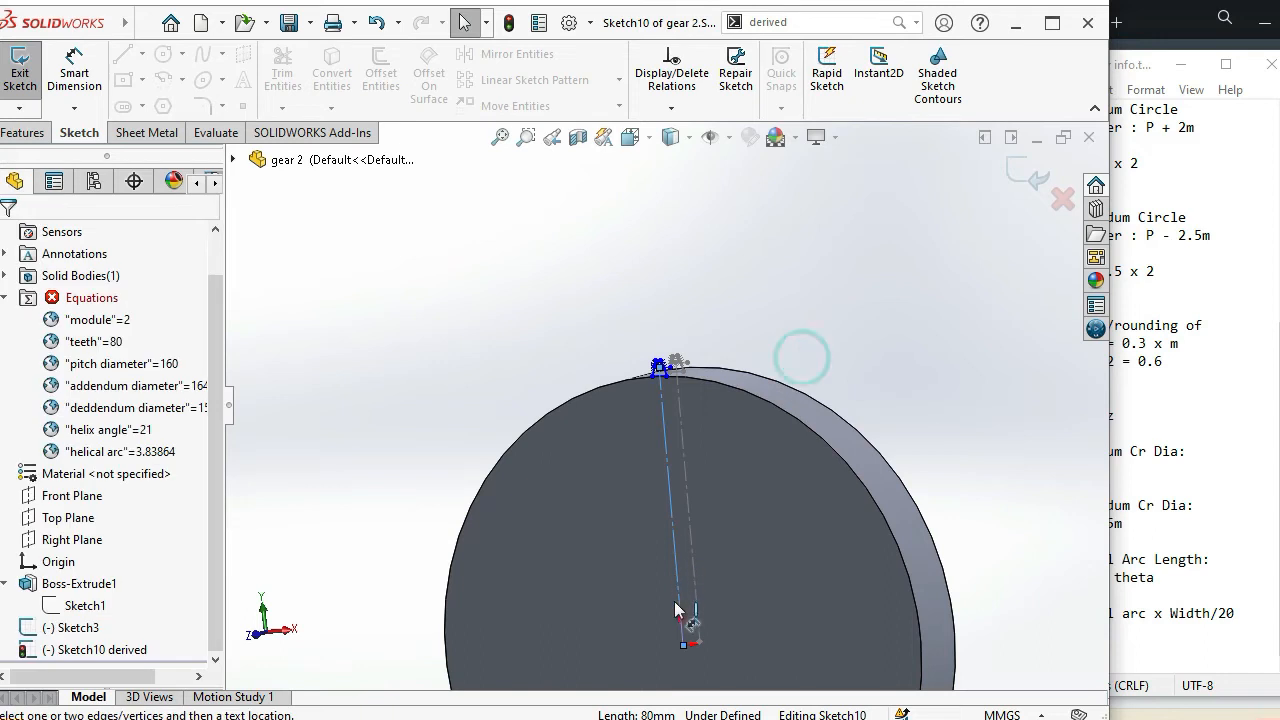
pyautogui.click(682, 646)
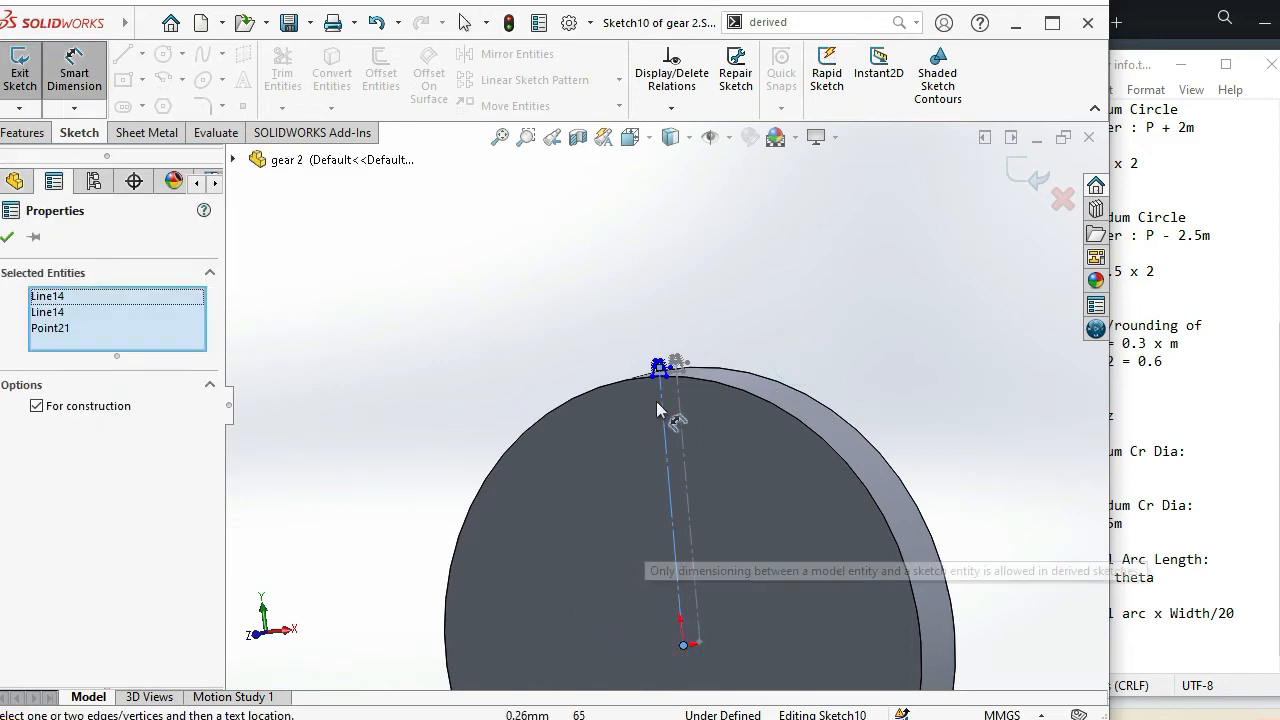
pyautogui.scroll(-5, 659, 368)
pyautogui.click(496, 318)
pyautogui.click(660, 373)
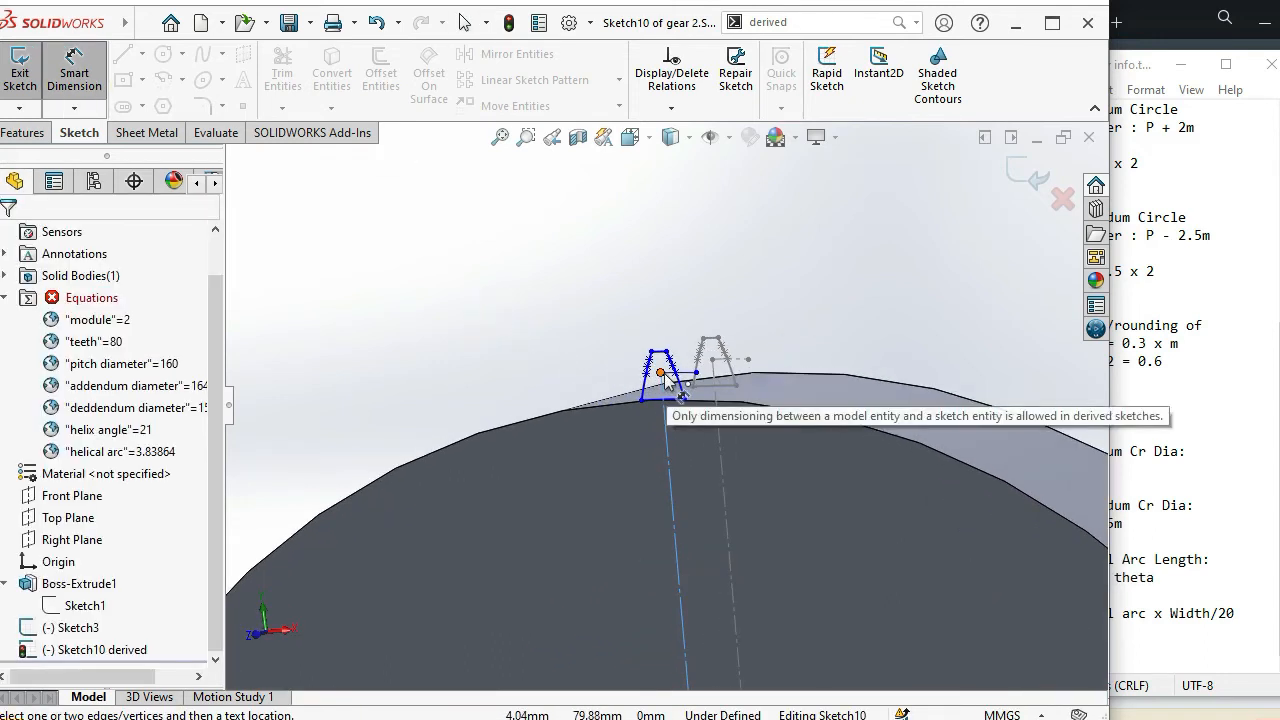
pyautogui.click(544, 338)
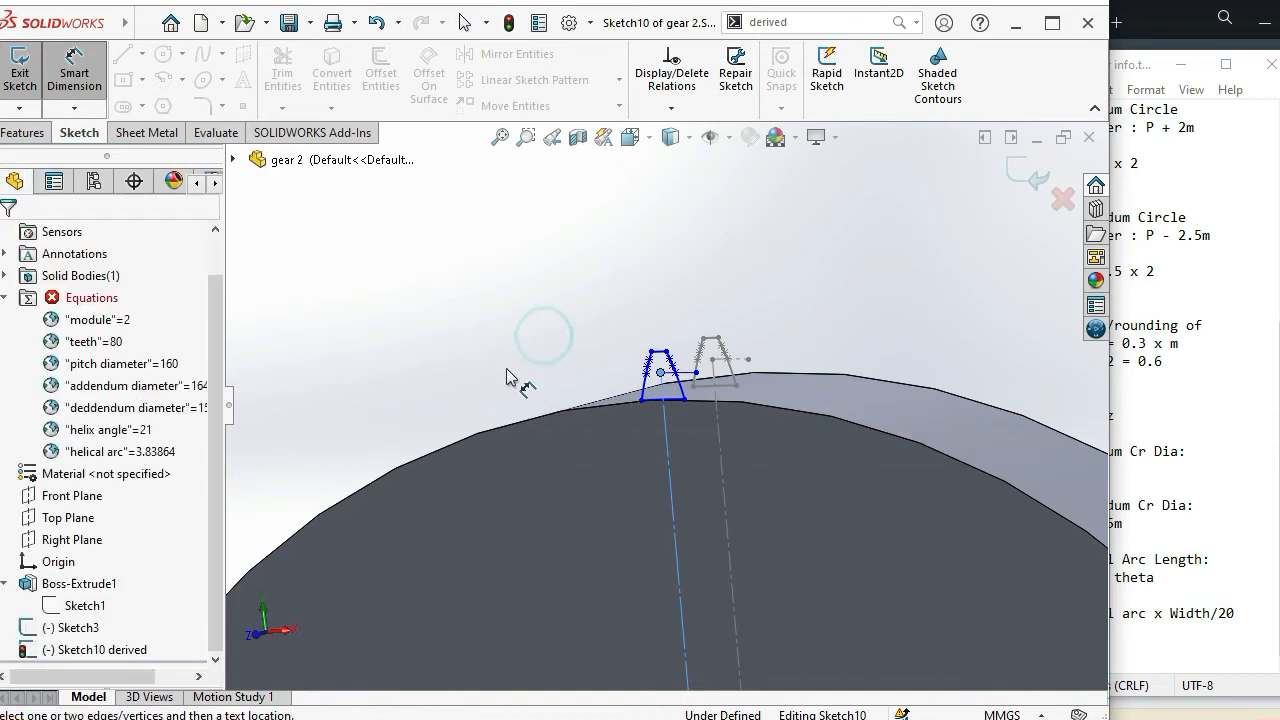
pyautogui.scroll(3, 520, 378)
pyautogui.click(670, 492)
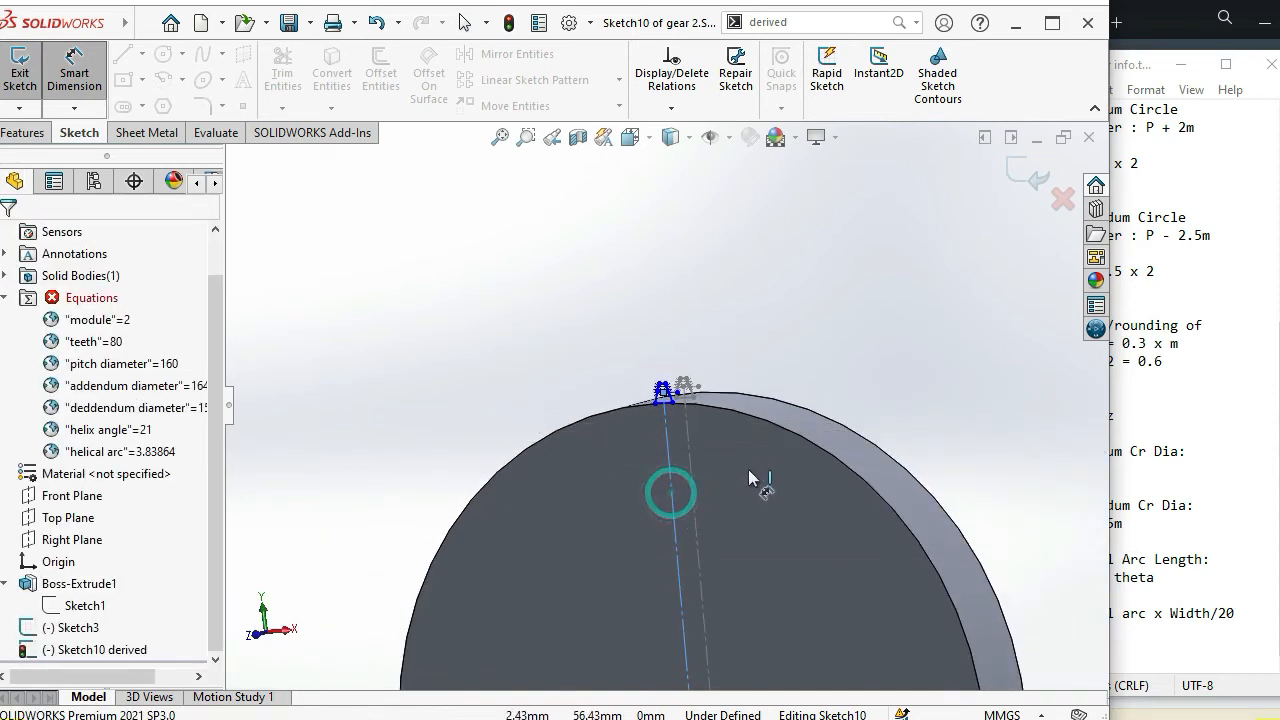
pyautogui.click(785, 331)
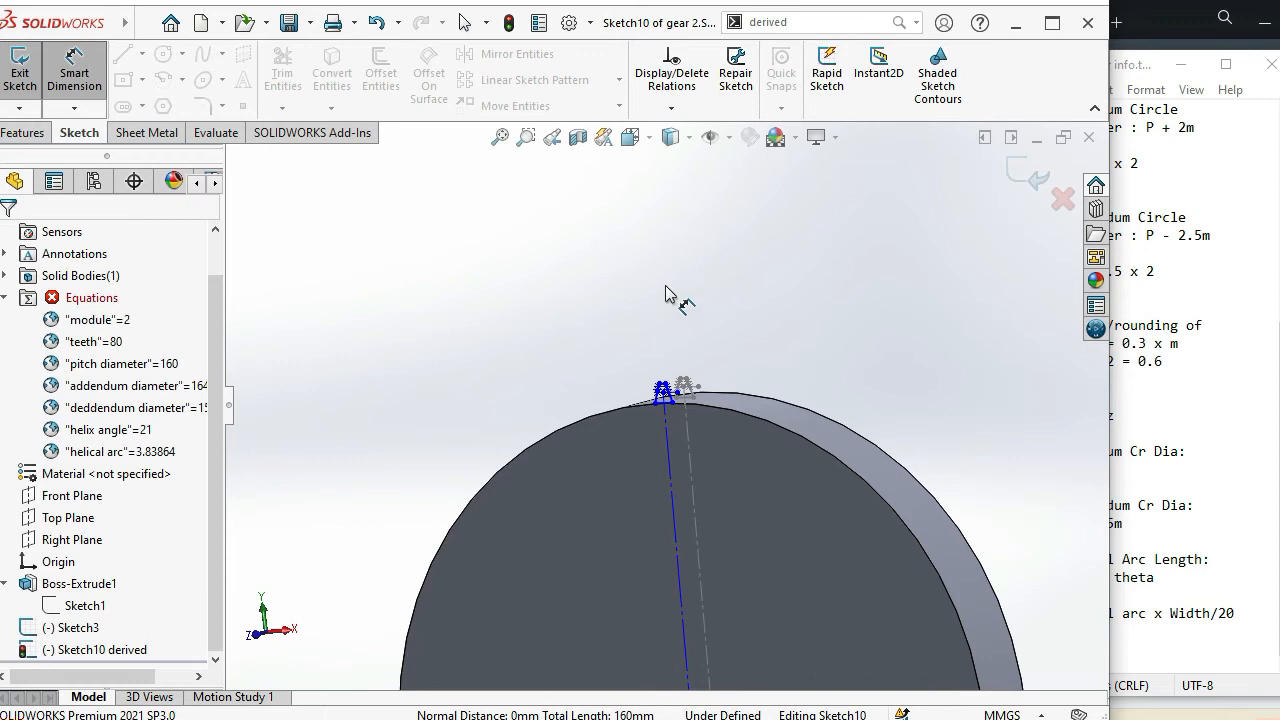
pyautogui.press('Escape')
# Move the derived tooth sketch away from the gear blank's centre and dismiss the warning about inferred relations
pyautogui.click(668, 446)
pyautogui.click(478, 339)
pyautogui.moveTo(663, 397); pyautogui.dragTo(487, 312)
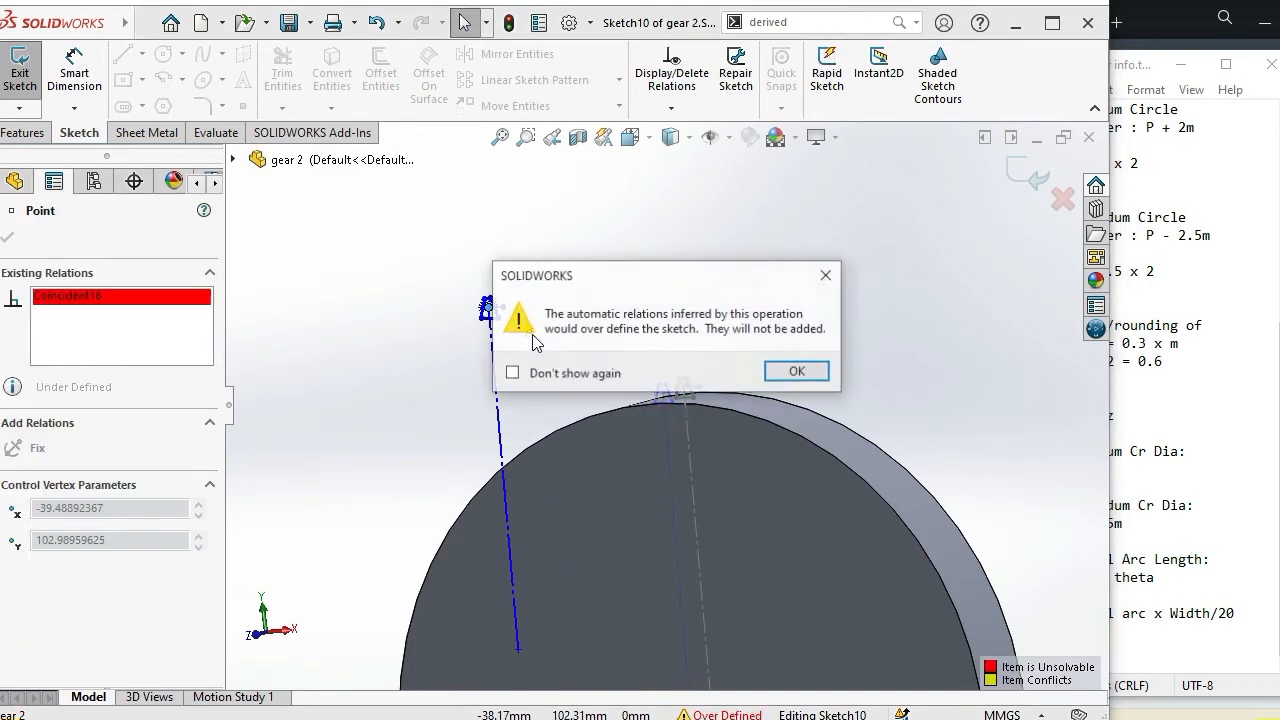
pyautogui.click(790, 372)
pyautogui.scroll(3, 655, 375)
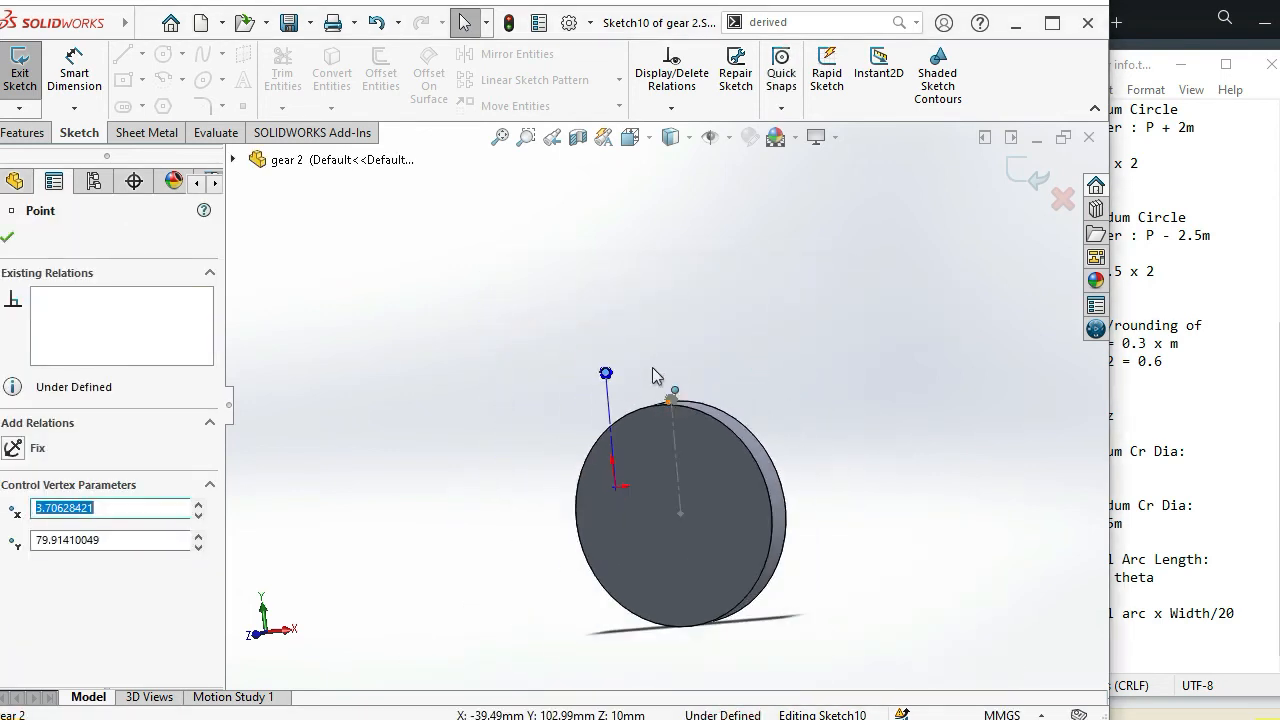
# Make the inner end of the derived sketch's centreline coincident with the part origin
pyautogui.scroll(-5, 637, 505)
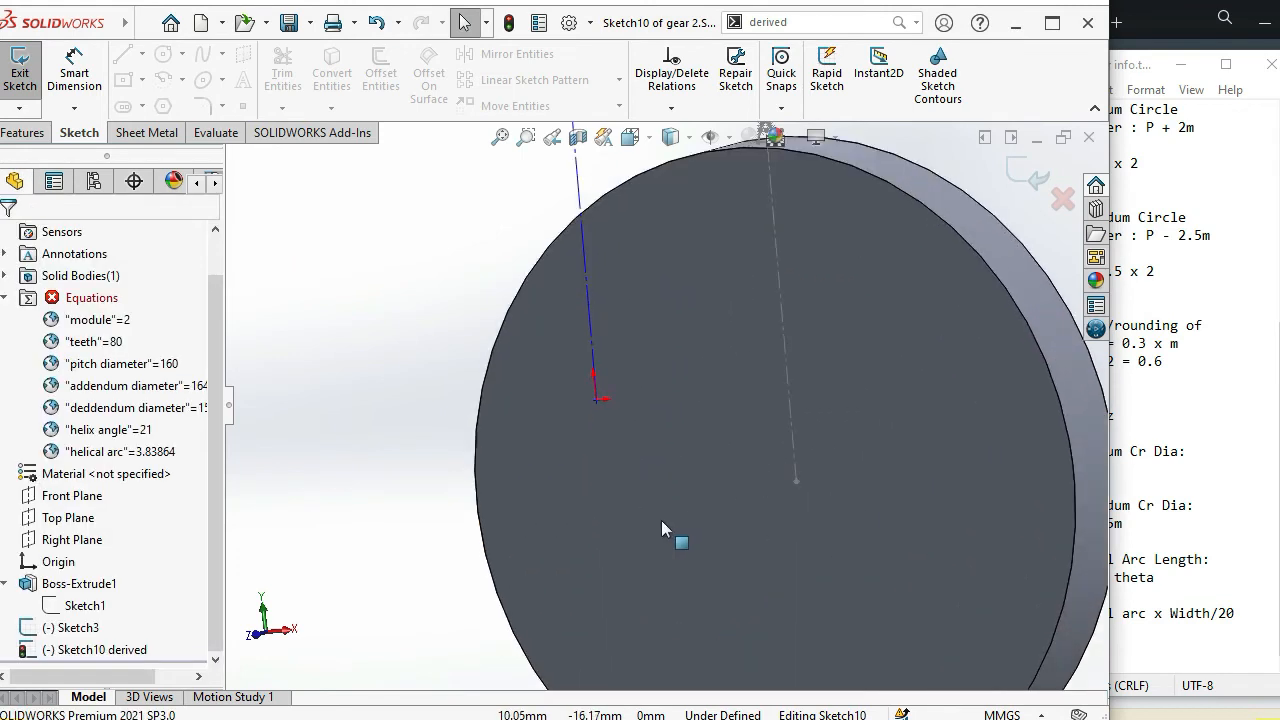
pyautogui.click(797, 482)
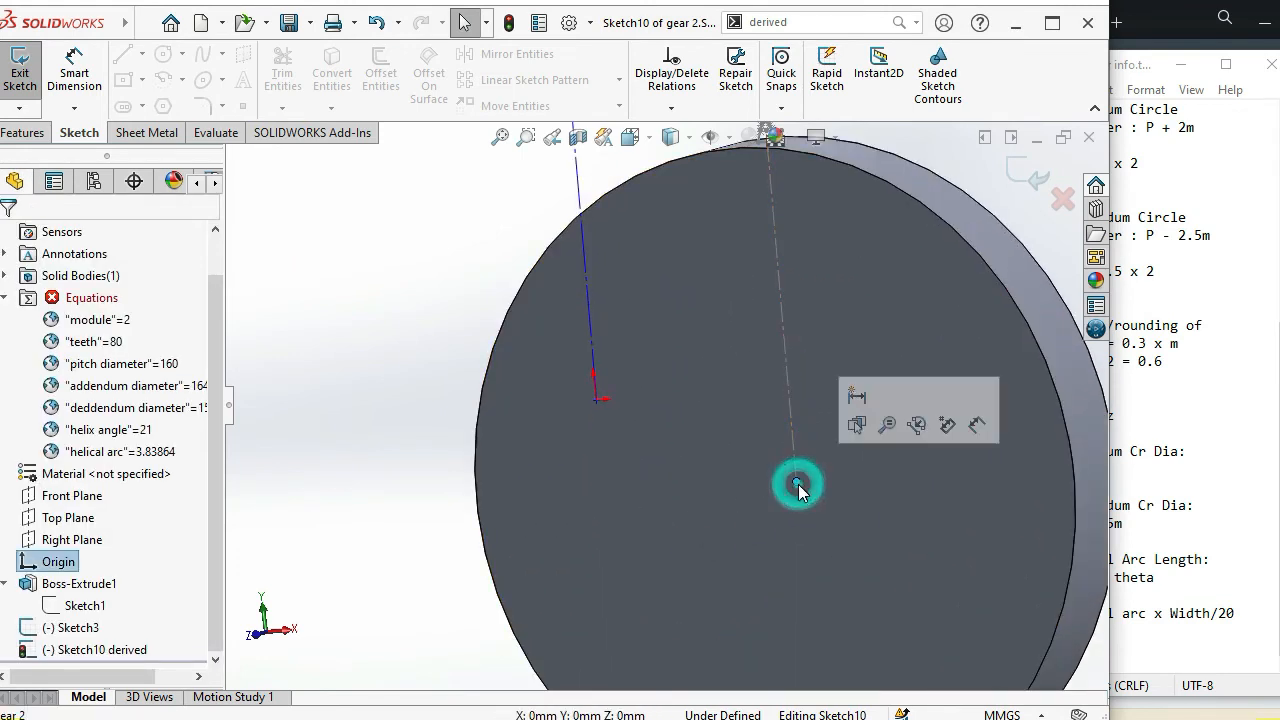
pyautogui.keyDown('ctrl'); pyautogui.click(595, 402); pyautogui.keyUp('ctrl')
pyautogui.click(713, 314)
pyautogui.click(425, 393)
# Rotate the derived tooth about the origin along the blank's rim, clear of the original tooth profile
pyautogui.scroll(4, 458, 388)
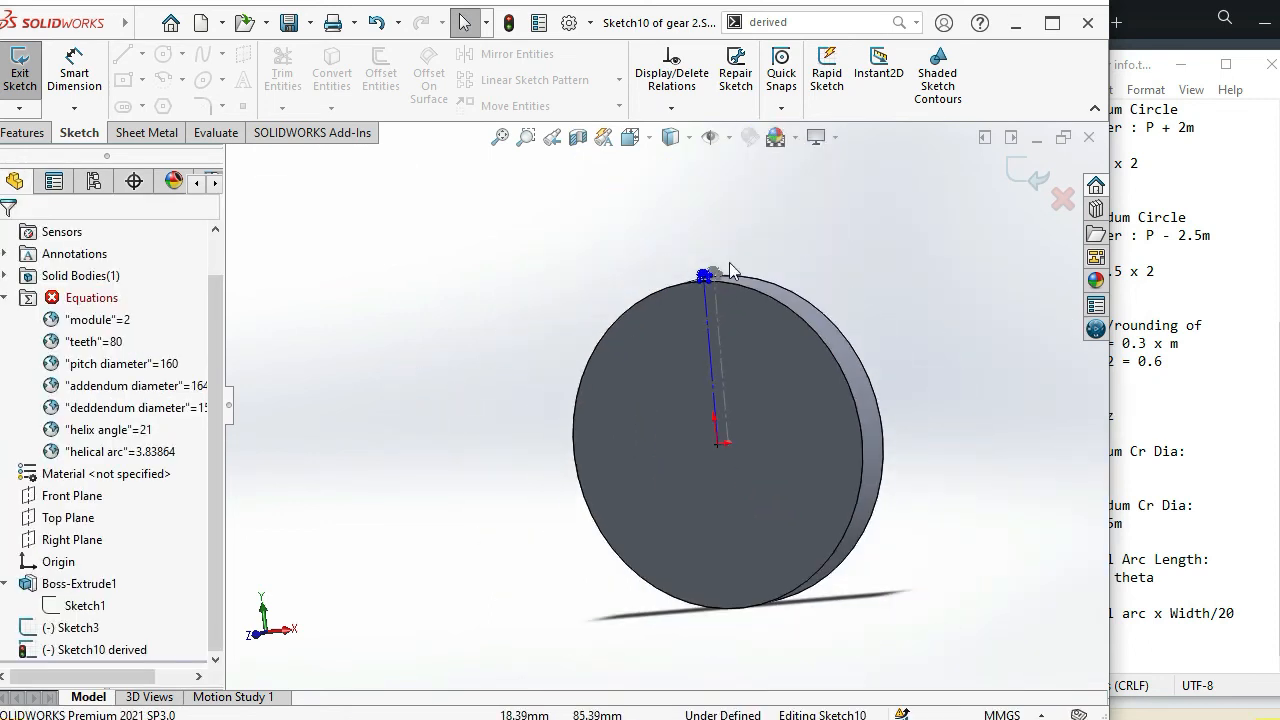
pyautogui.scroll(-7, 729, 268)
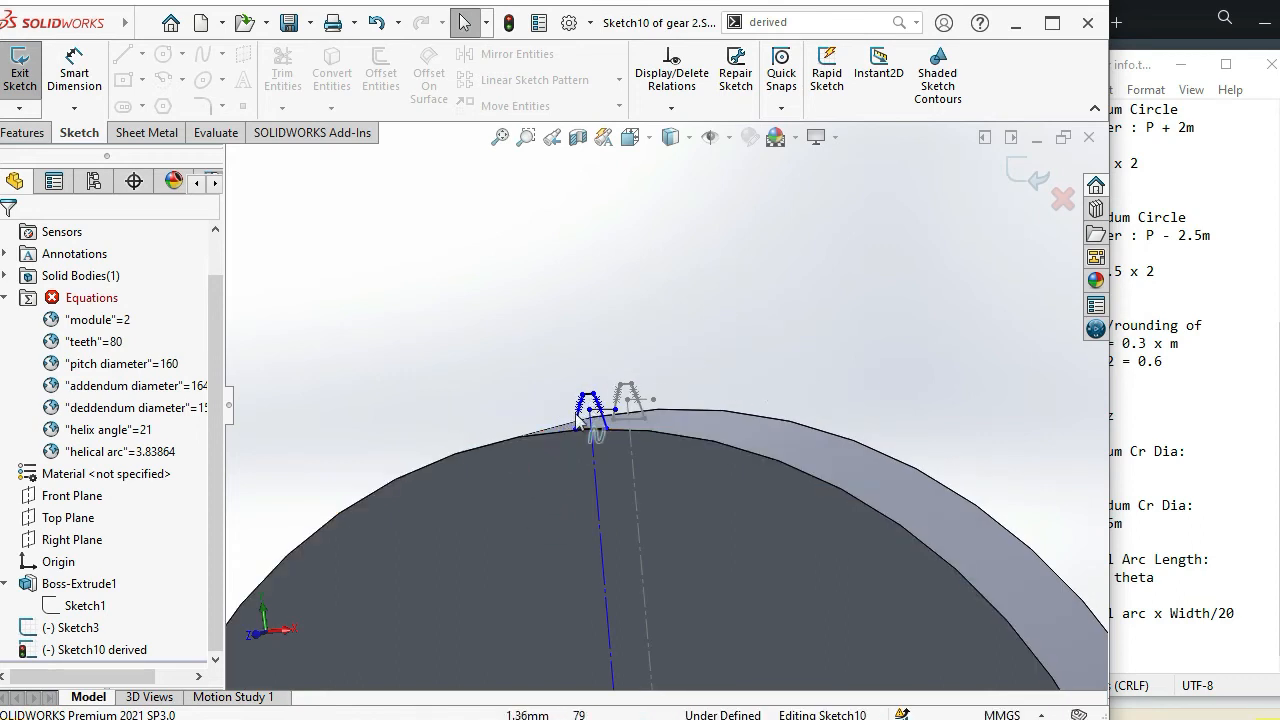
pyautogui.moveTo(492, 442); pyautogui.dragTo(428, 436)
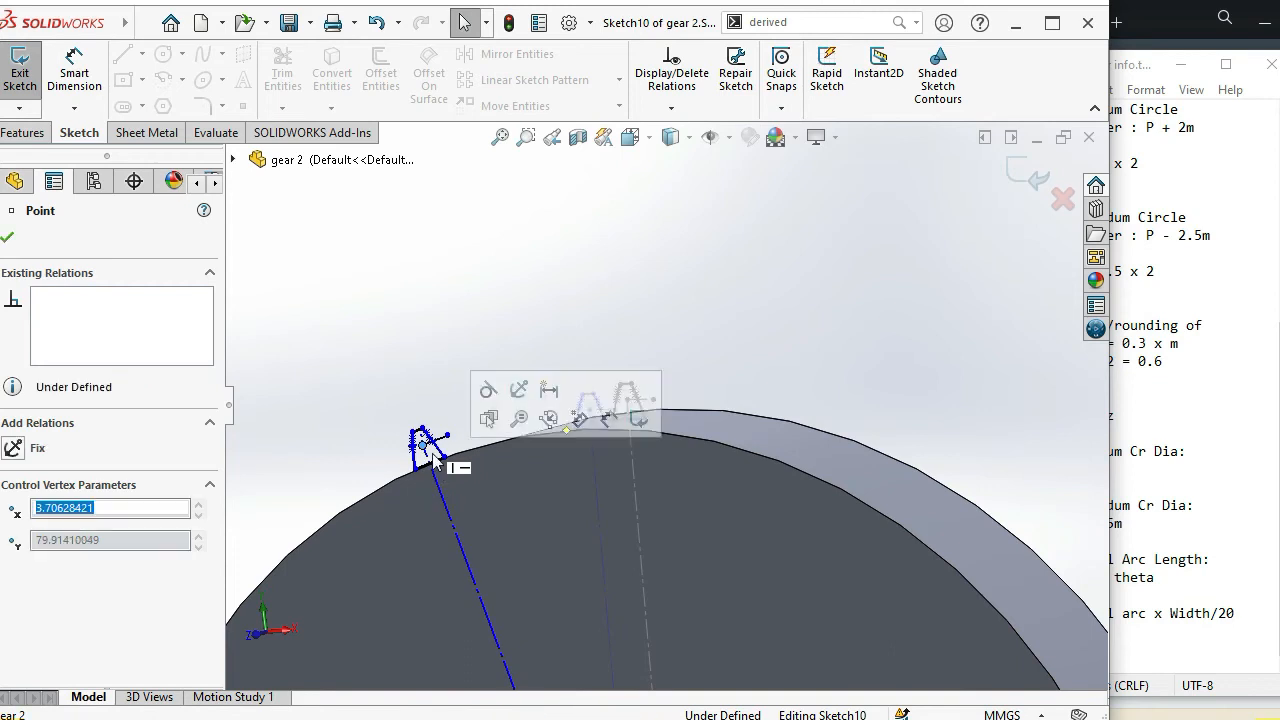
pyautogui.click(520, 366)
pyautogui.scroll(-3, 496, 406)
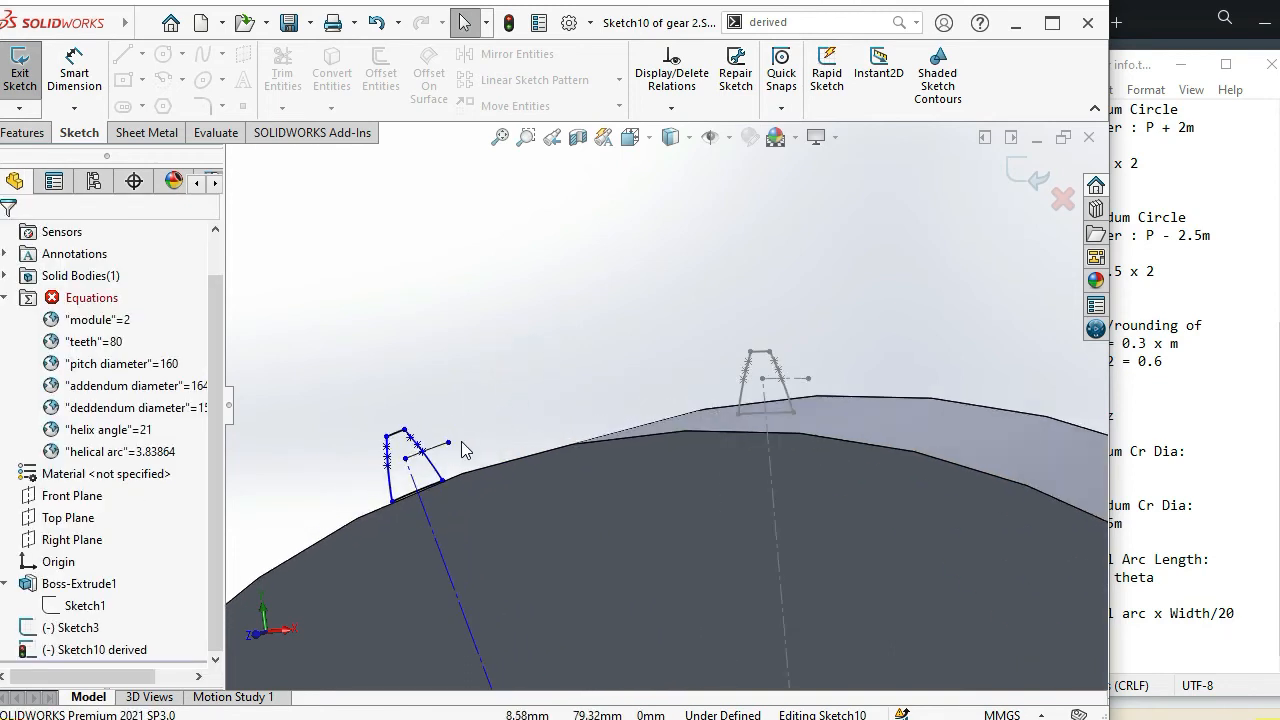
# Make the outer end of the derived tooth's short construction line coincident with the centre point of Sketch3's tooth
pyautogui.click(449, 444)
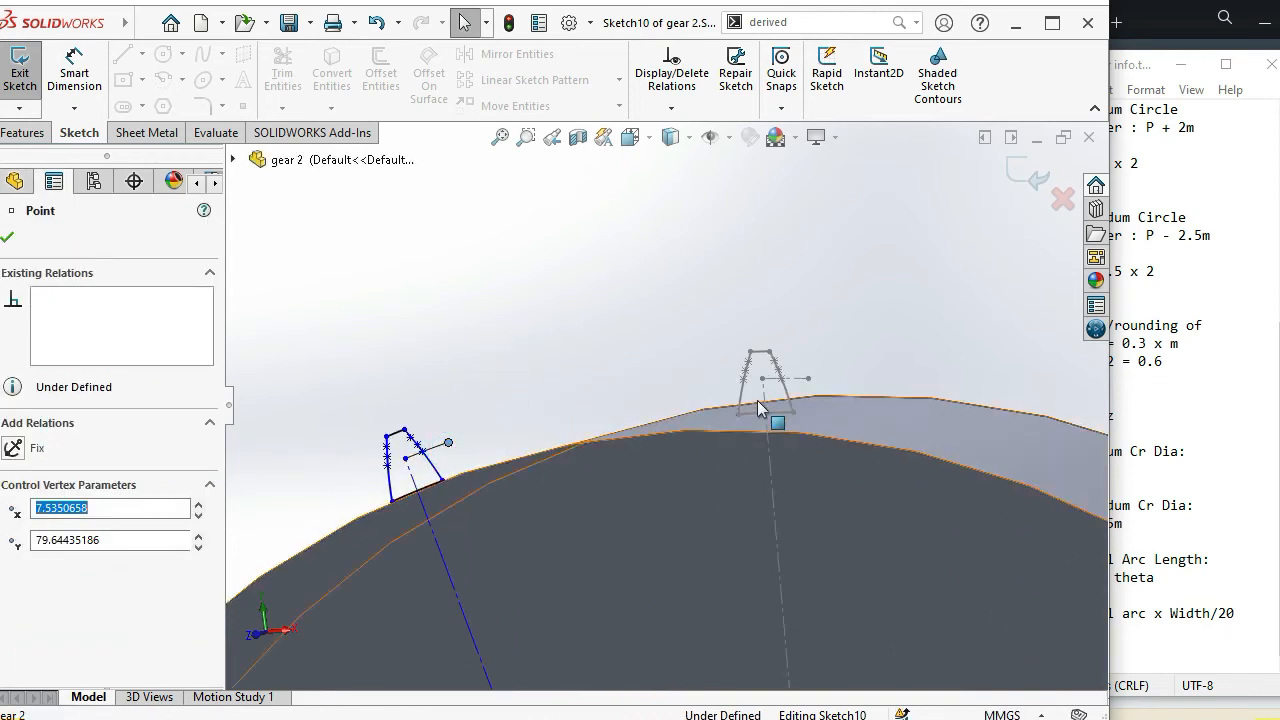
pyautogui.scroll(-3, 757, 400)
pyautogui.keyDown('ctrl'); pyautogui.click(744, 359); pyautogui.keyUp('ctrl')
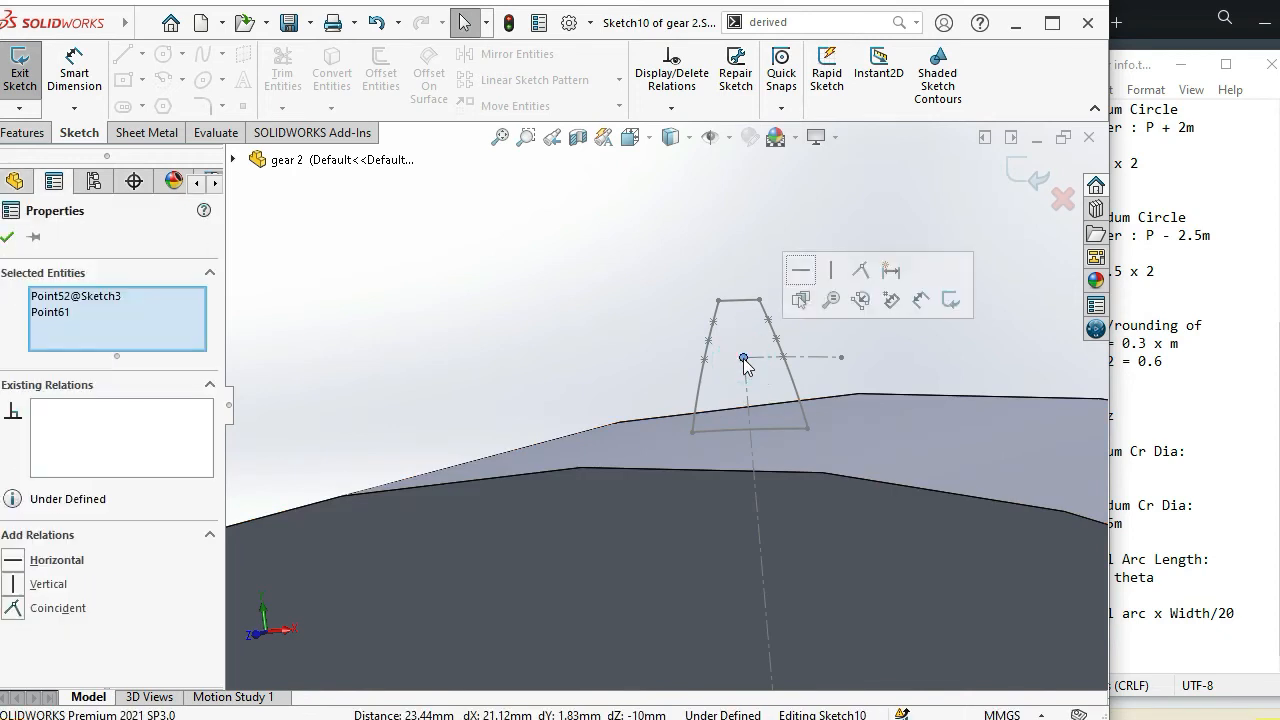
pyautogui.click(861, 270)
pyautogui.click(614, 309)
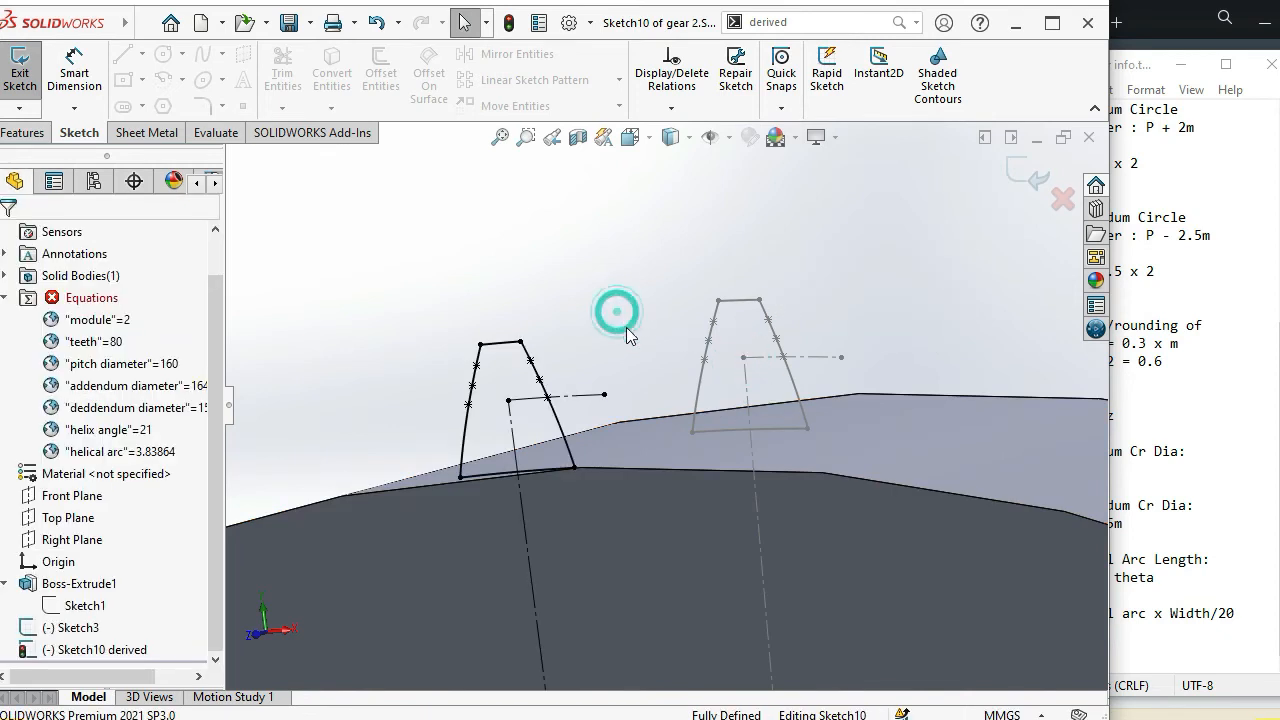
# Examine the offset between the derived and original tooth profiles from the front
pyautogui.scroll(3, 680, 433)
pyautogui.press('space')
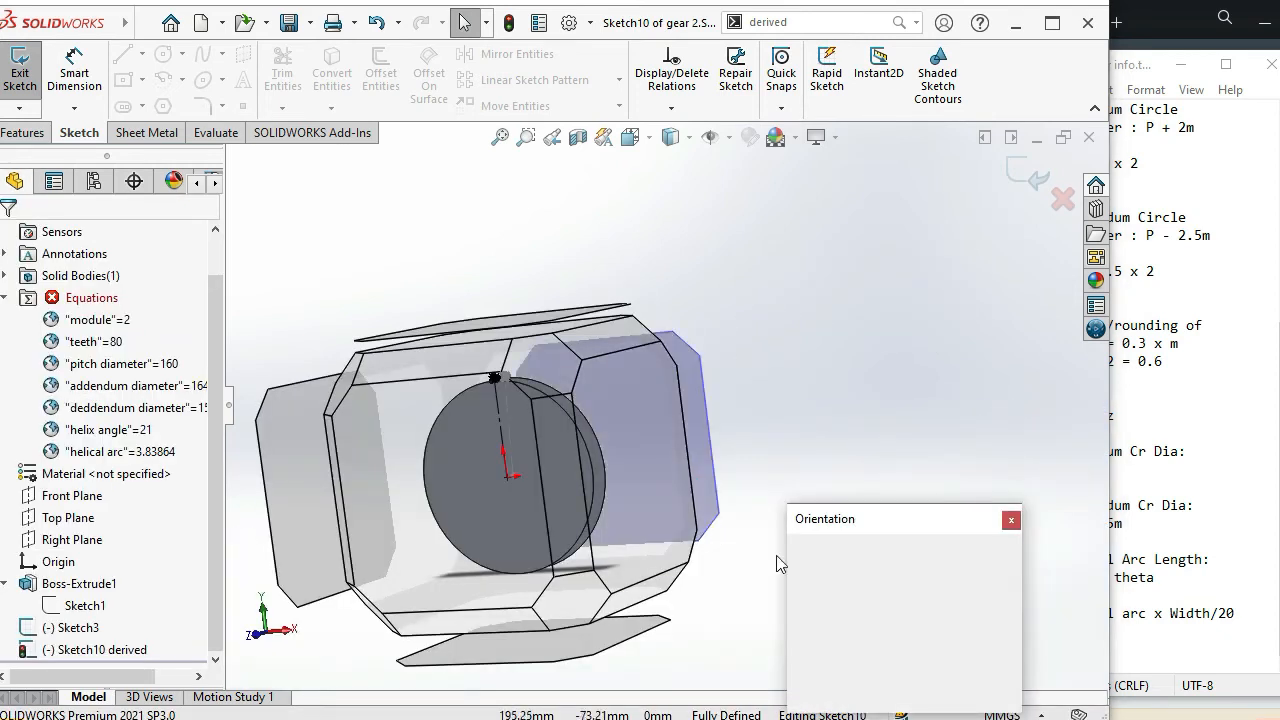
pyautogui.click(437, 572)
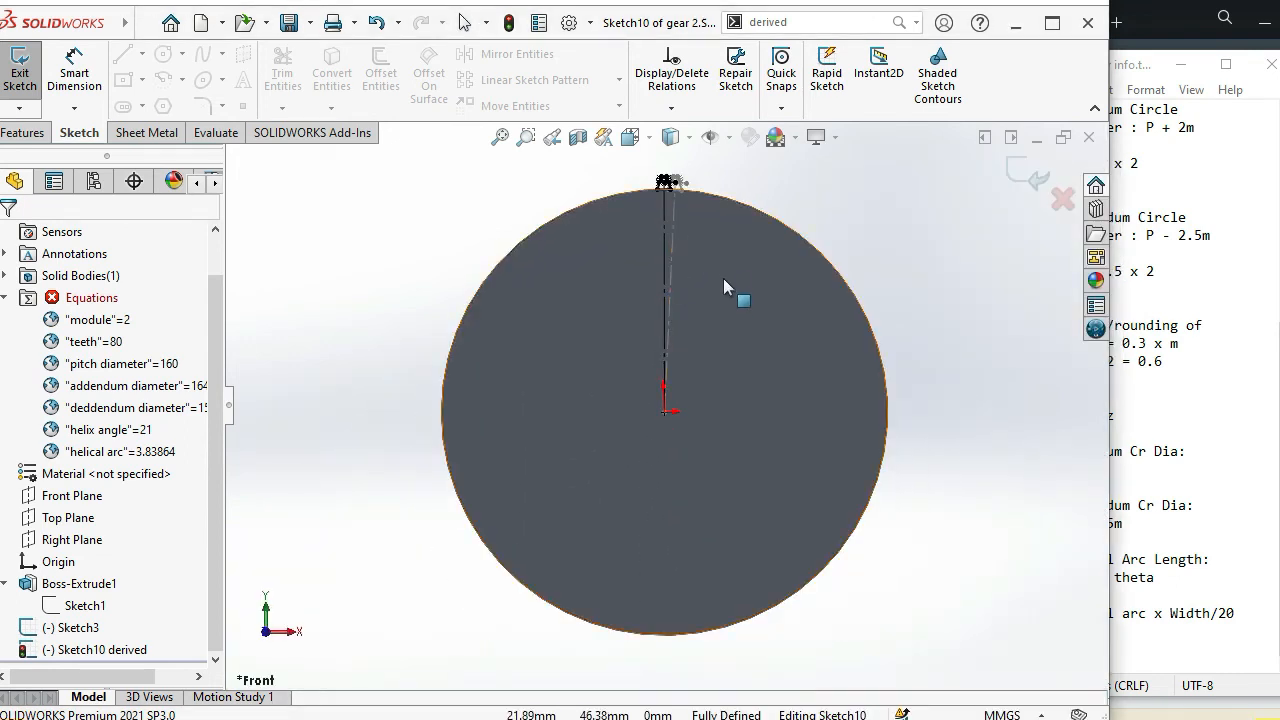
pyautogui.scroll(-2, 669, 238)
pyautogui.scroll(-6, 652, 442)
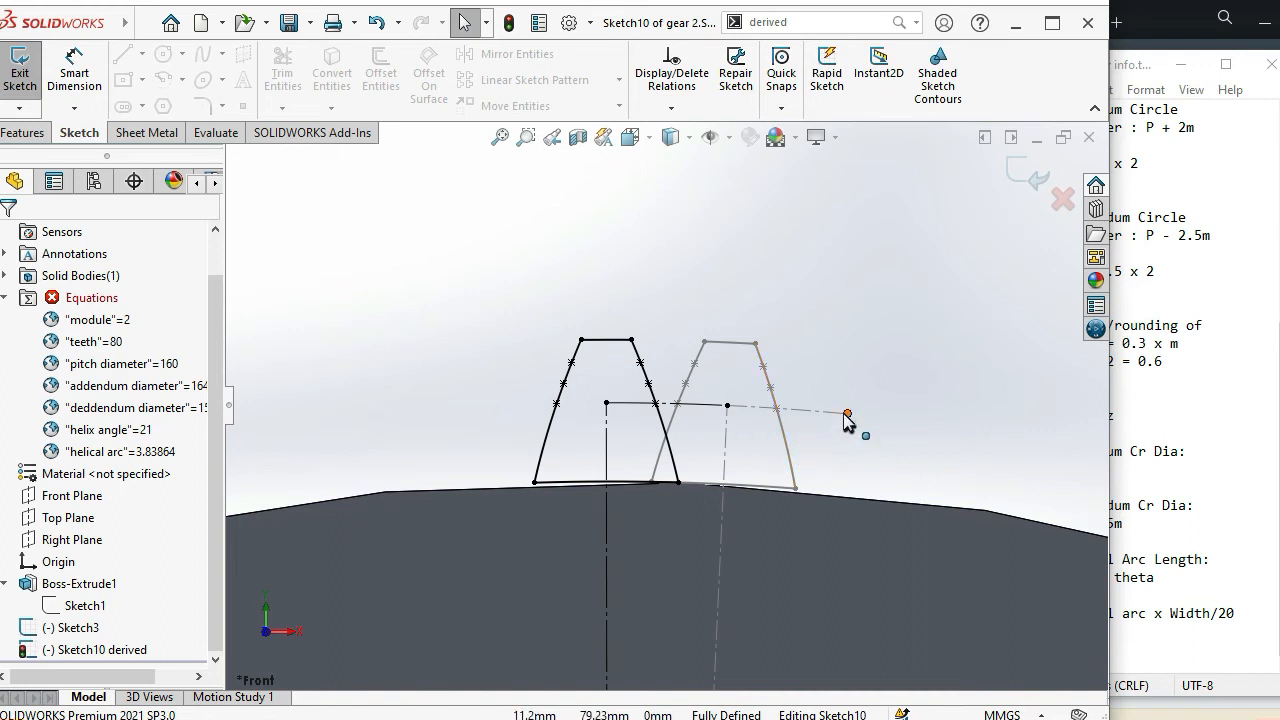
pyautogui.scroll(3, 845, 422)
pyautogui.scroll(1, 843, 413)
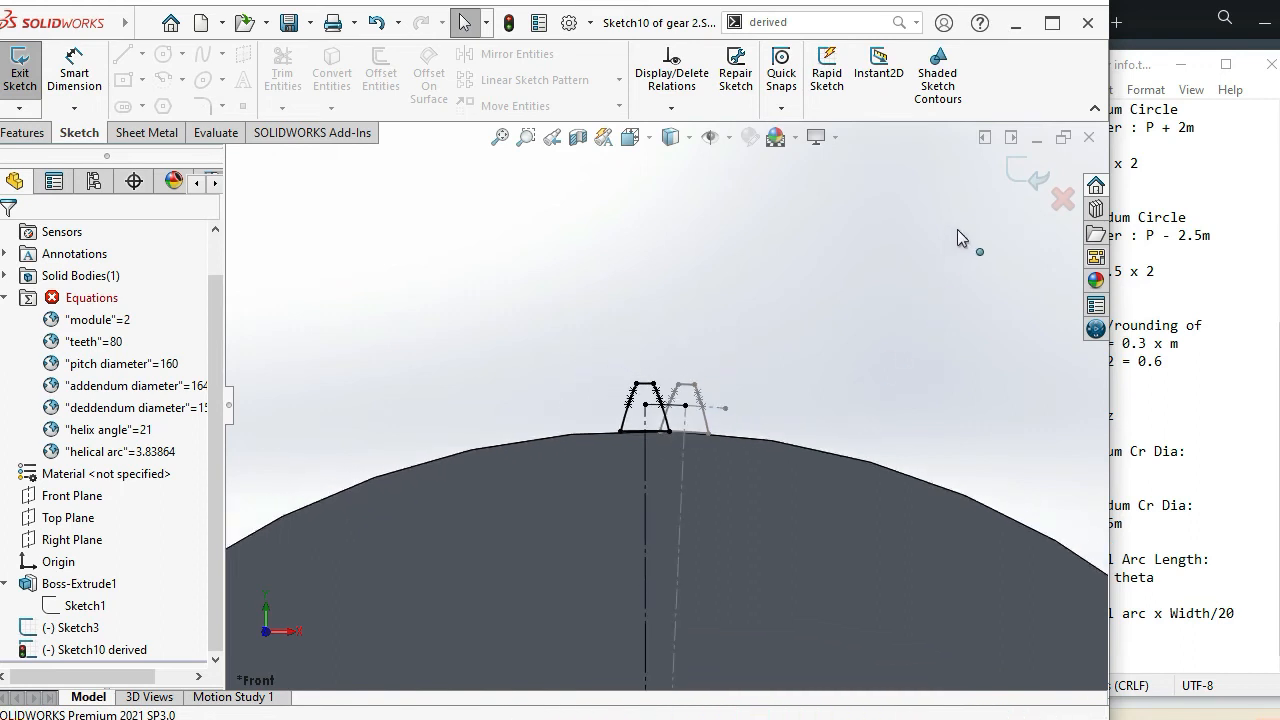
# Exit the derived sketch, turn off Show errors in the error report and close it
pyautogui.click(1016, 175)
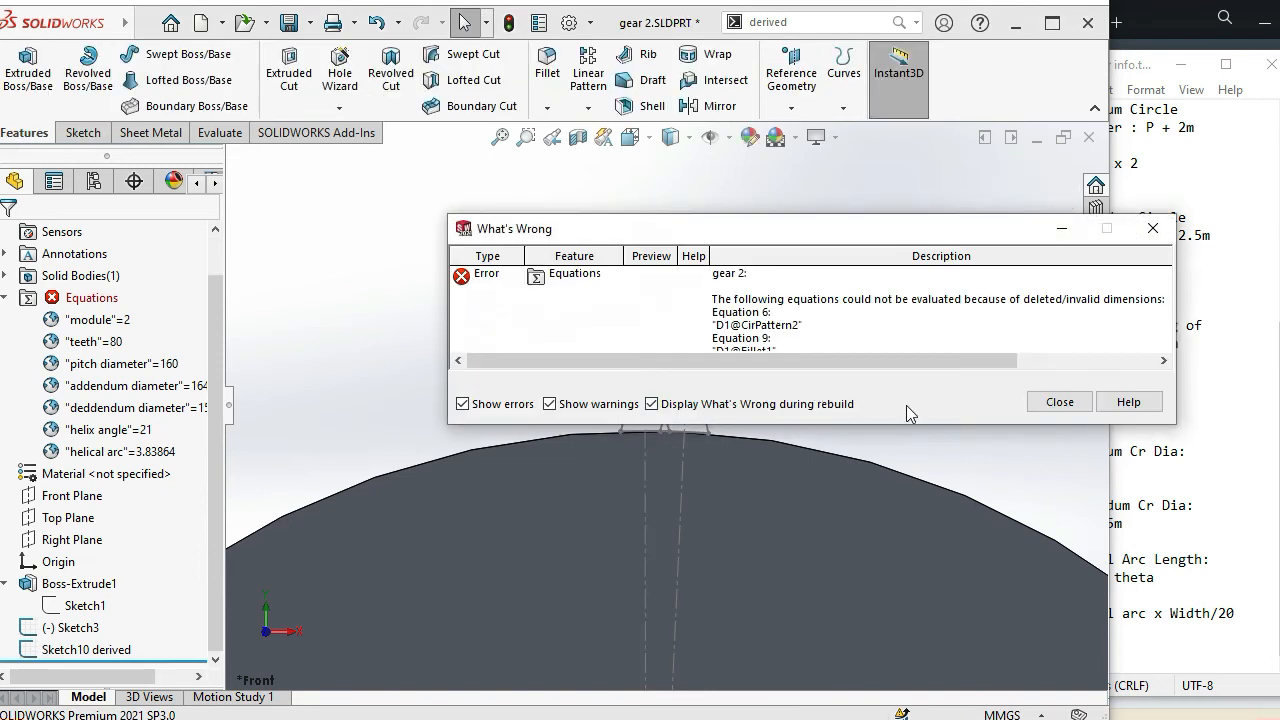
pyautogui.click(463, 404)
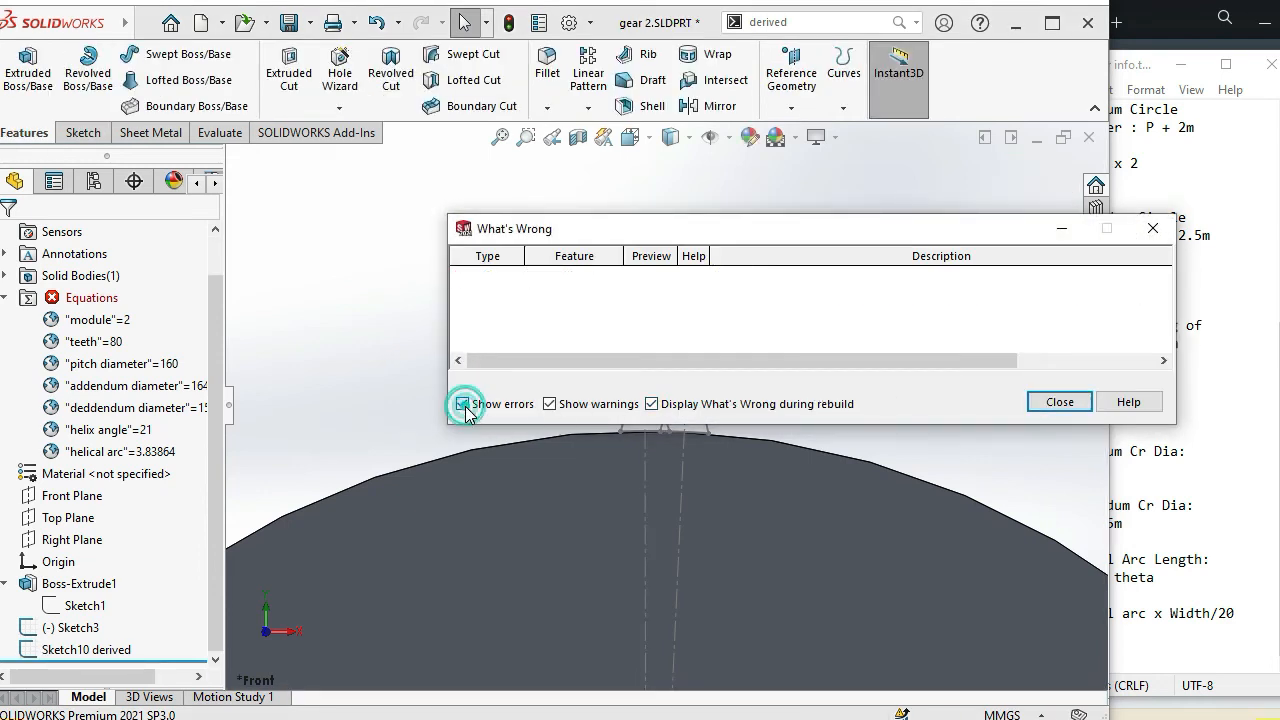
pyautogui.click(1059, 402)
# Insert a derived sketch of Sketch3 on the opposite flat face of the gear blank
pyautogui.moveTo(717, 439); pyautogui.dragTo(914, 333, button='middle')
pyautogui.click(912, 334)
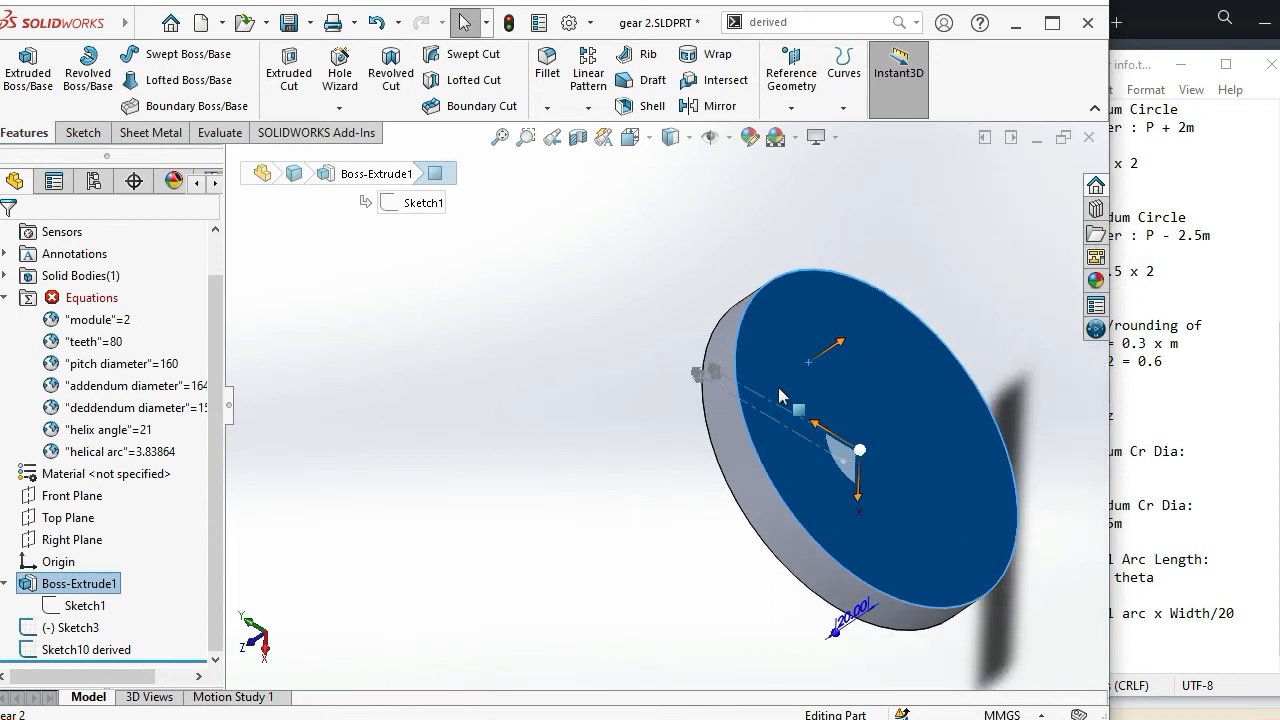
pyautogui.scroll(-3, 720, 392)
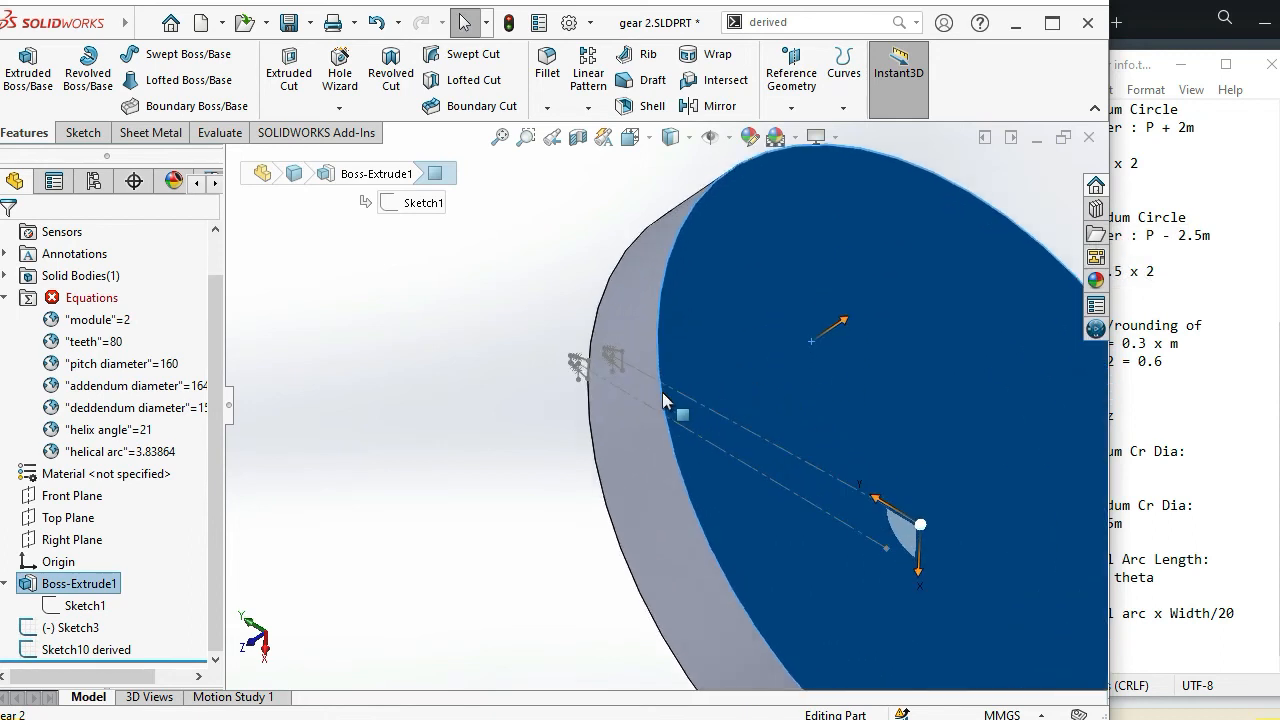
pyautogui.click(87, 628)
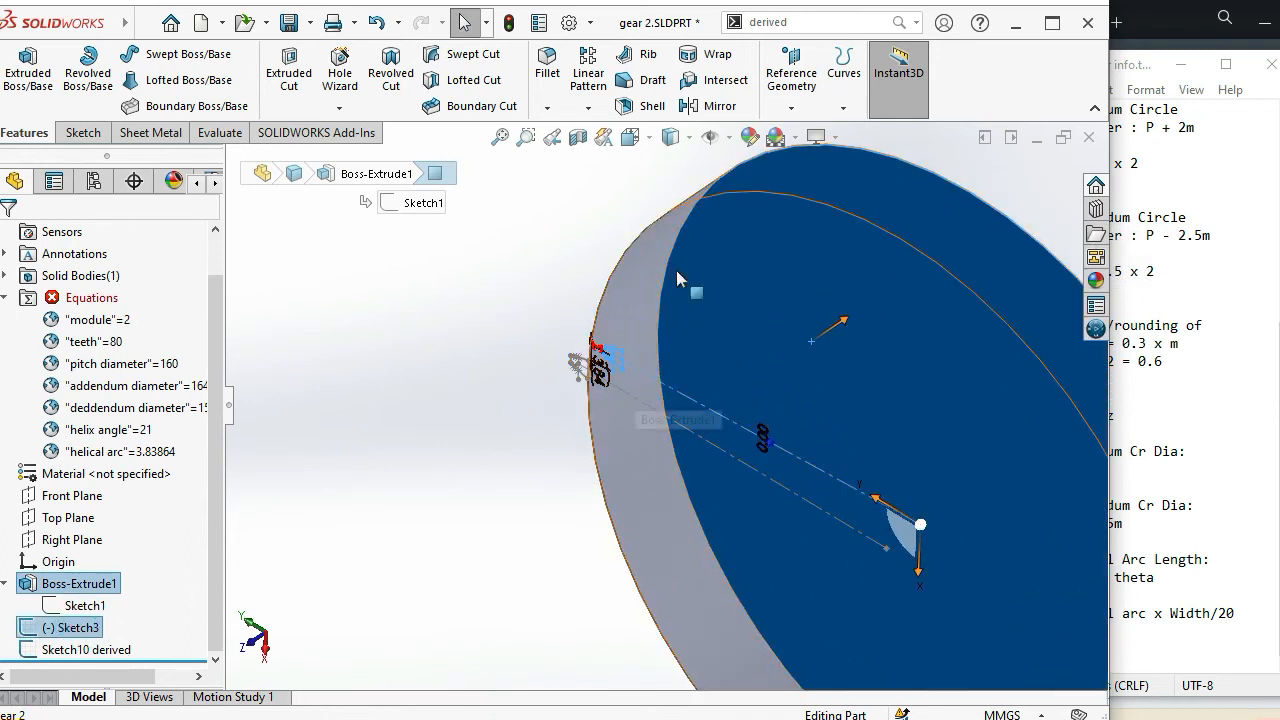
pyautogui.click(798, 25)
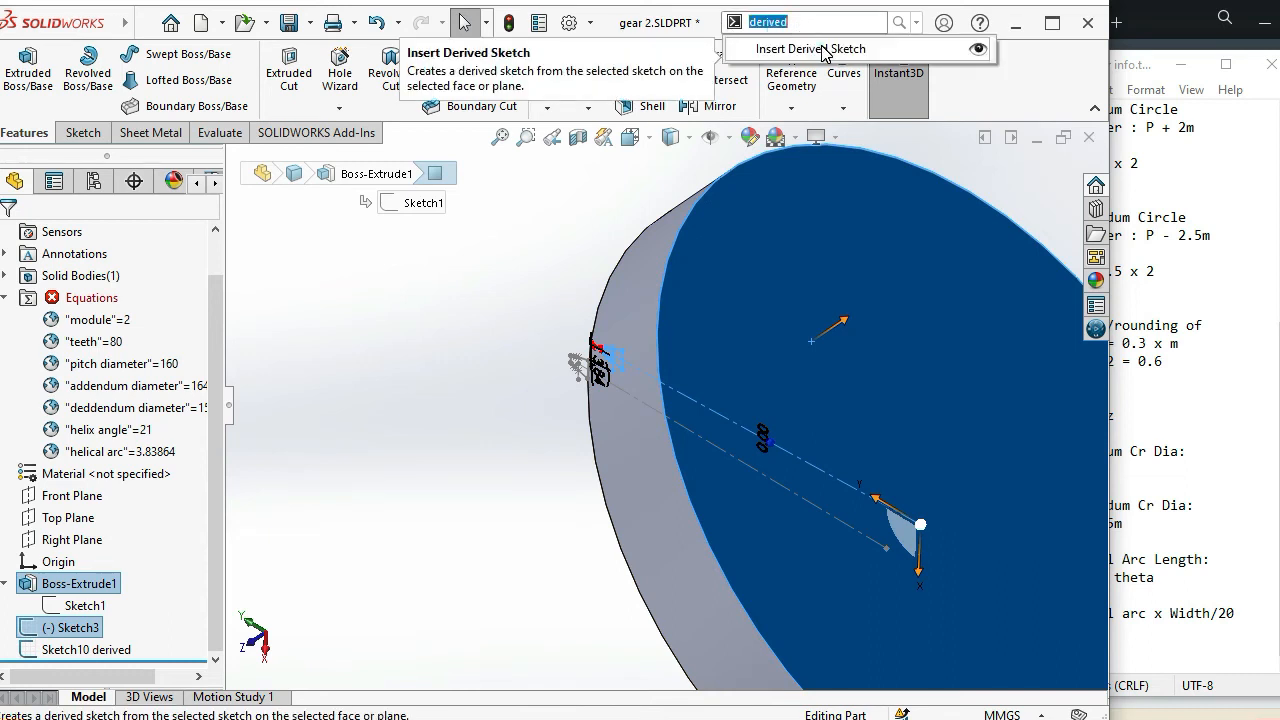
pyautogui.click(822, 52)
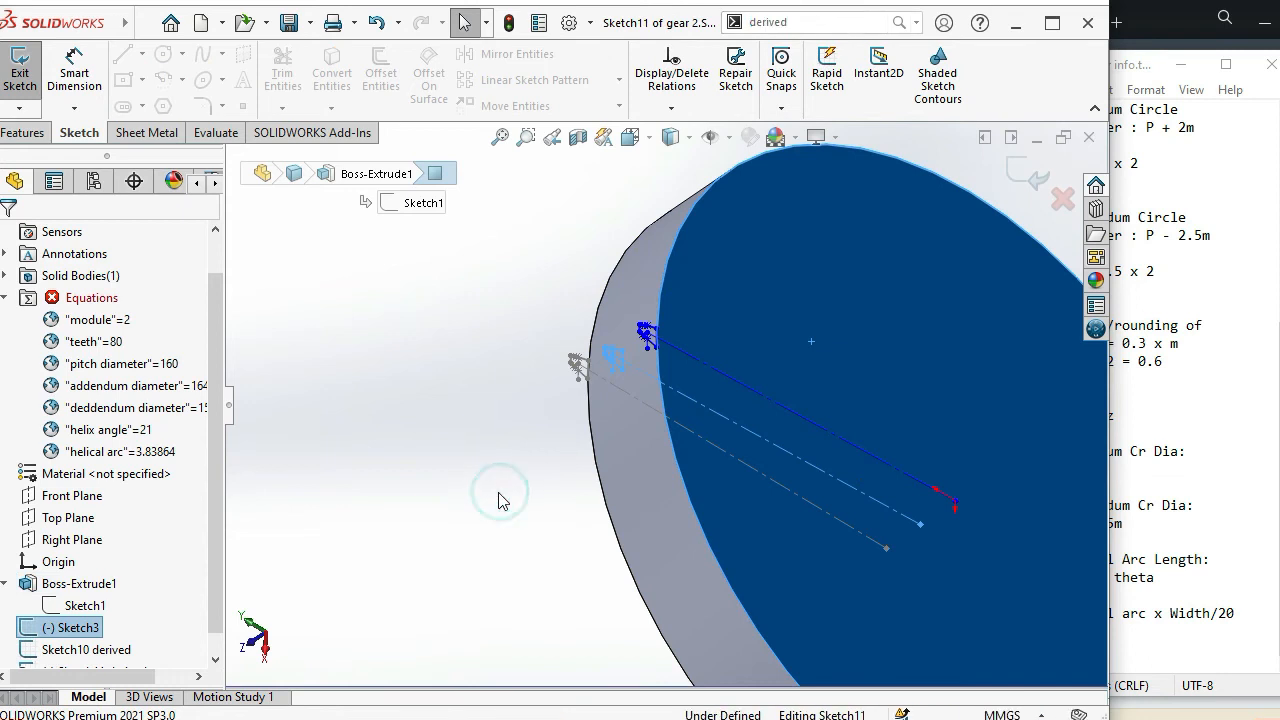
pyautogui.click(500, 500)
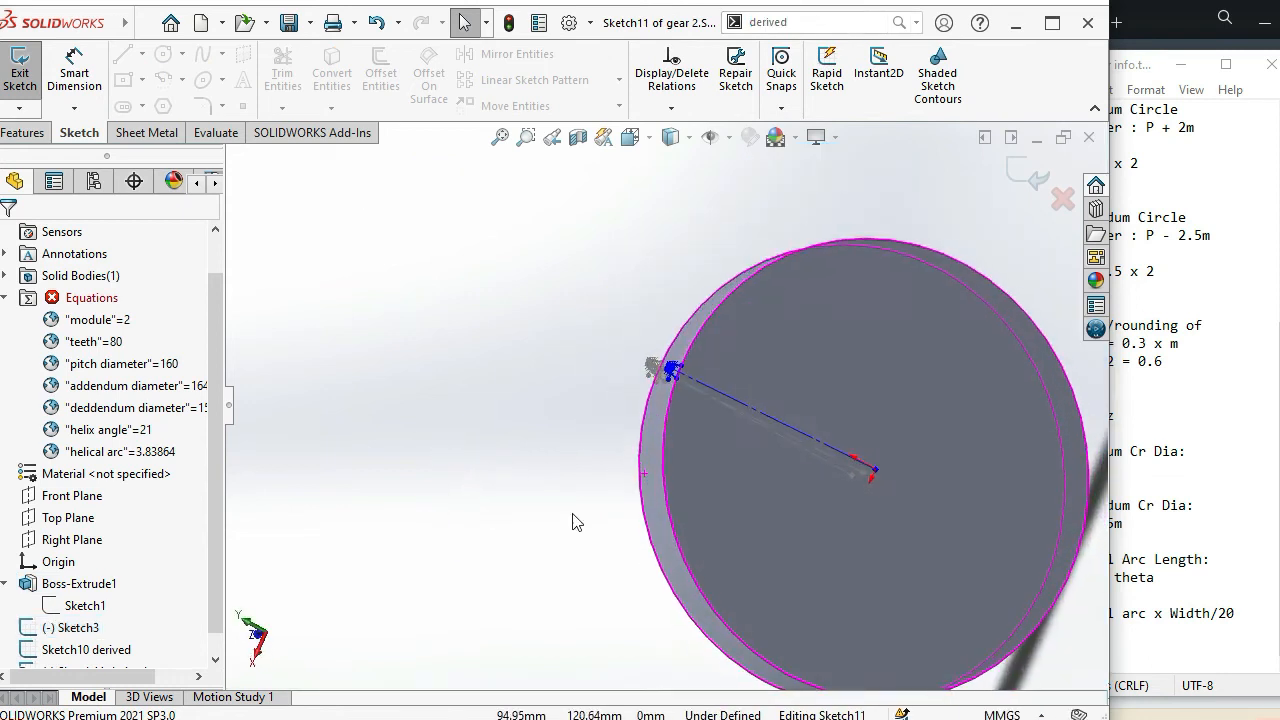
# Move the second derived tooth sketch away from the blank's centre, clear of the other tooth profiles
pyautogui.scroll(-8, 885, 497)
pyautogui.moveTo(905, 527)
pyautogui.mouseDown()
pyautogui.moveTo(873, 563)
pyautogui.moveTo(808, 589)
pyautogui.mouseUp()
pyautogui.click(363, 534)
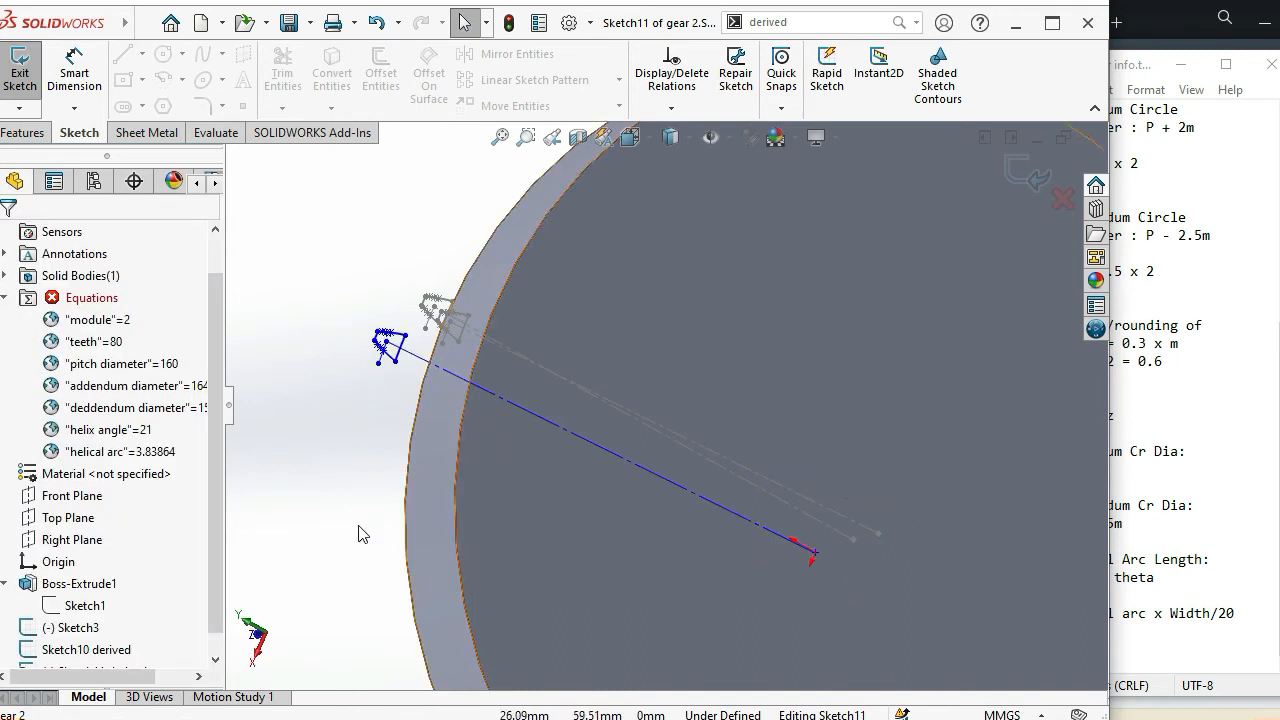
pyautogui.scroll(5, 337, 510)
pyautogui.press('space')
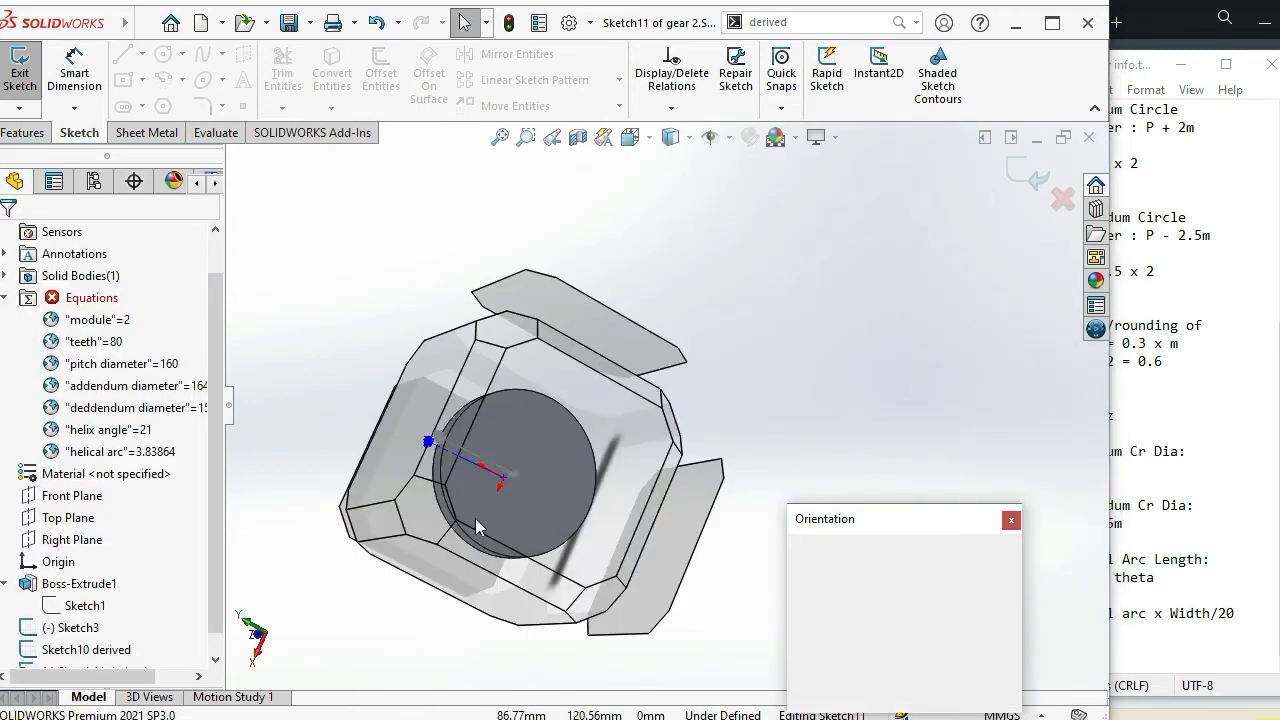
pyautogui.click(615, 548)
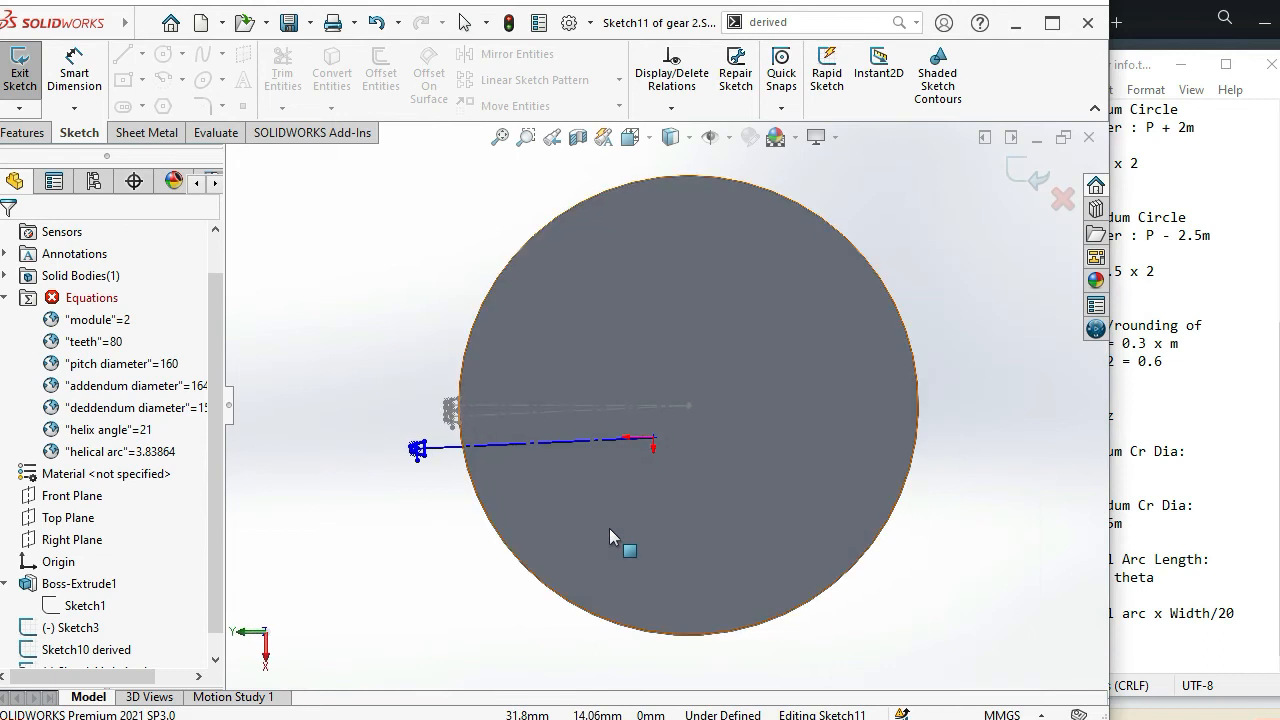
# Attach the second derived sketch's centre point to the centre of the gear blank with a coincident relation
pyautogui.moveTo(572, 441); pyautogui.dragTo(777, 350, button='middle')
pyautogui.click(855, 475)
pyautogui.press('space')
pyautogui.click(829, 609)
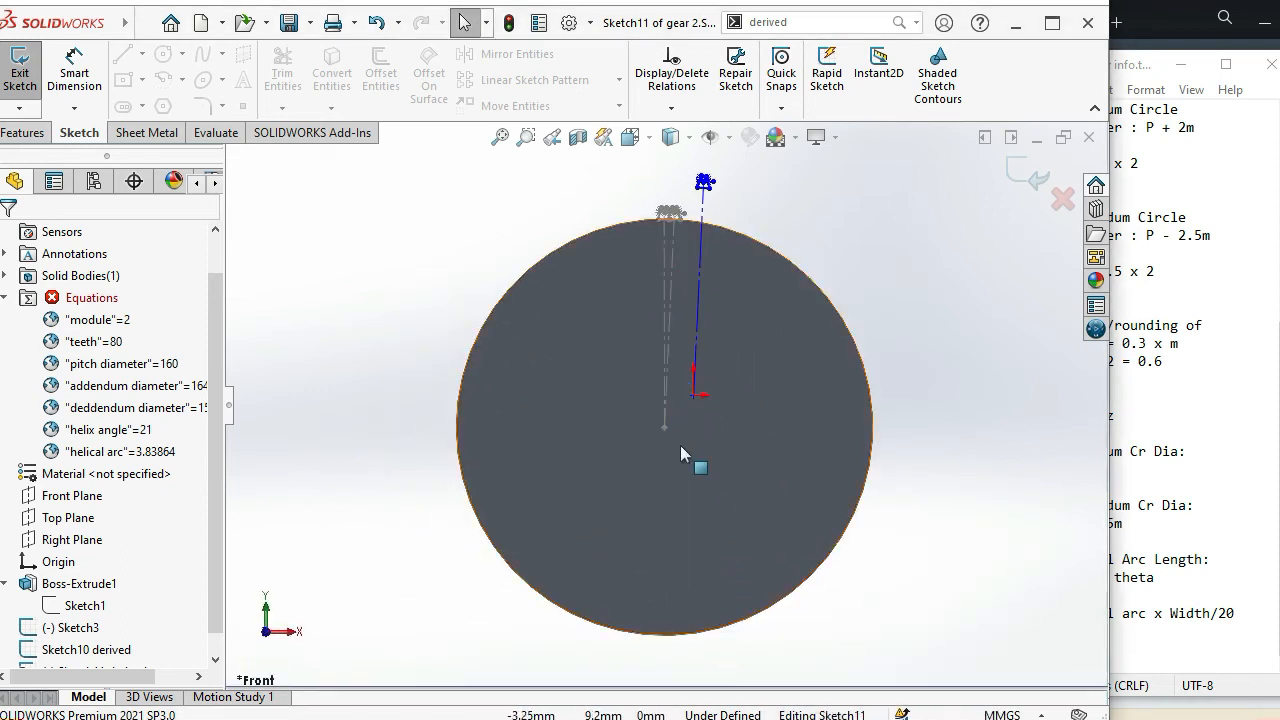
pyautogui.scroll(-4, 690, 430)
pyautogui.moveTo(701, 419); pyautogui.dragTo(645, 477)
pyautogui.scroll(4, 643, 477)
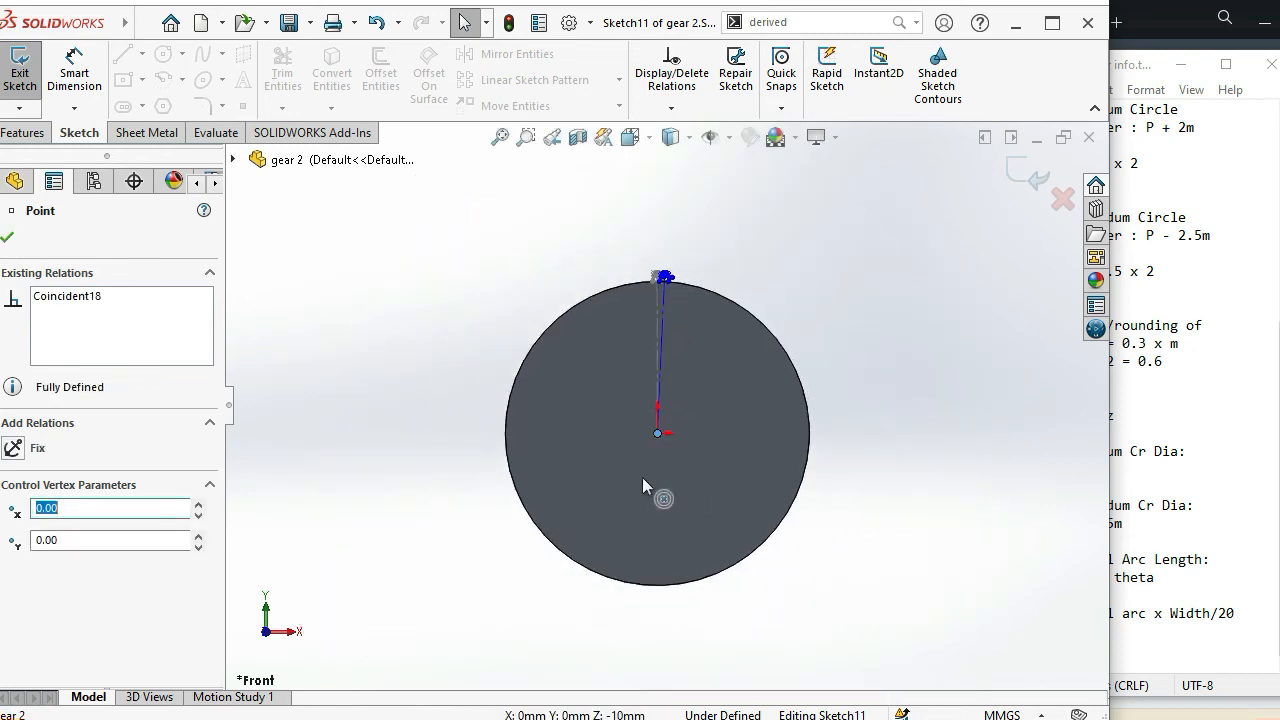
# Rotate the second derived tooth clear of the others and make its pitch point coincident with the free end of Sketch3's offset line
pyautogui.scroll(-8, 633, 324)
pyautogui.scroll(-2, 711, 375)
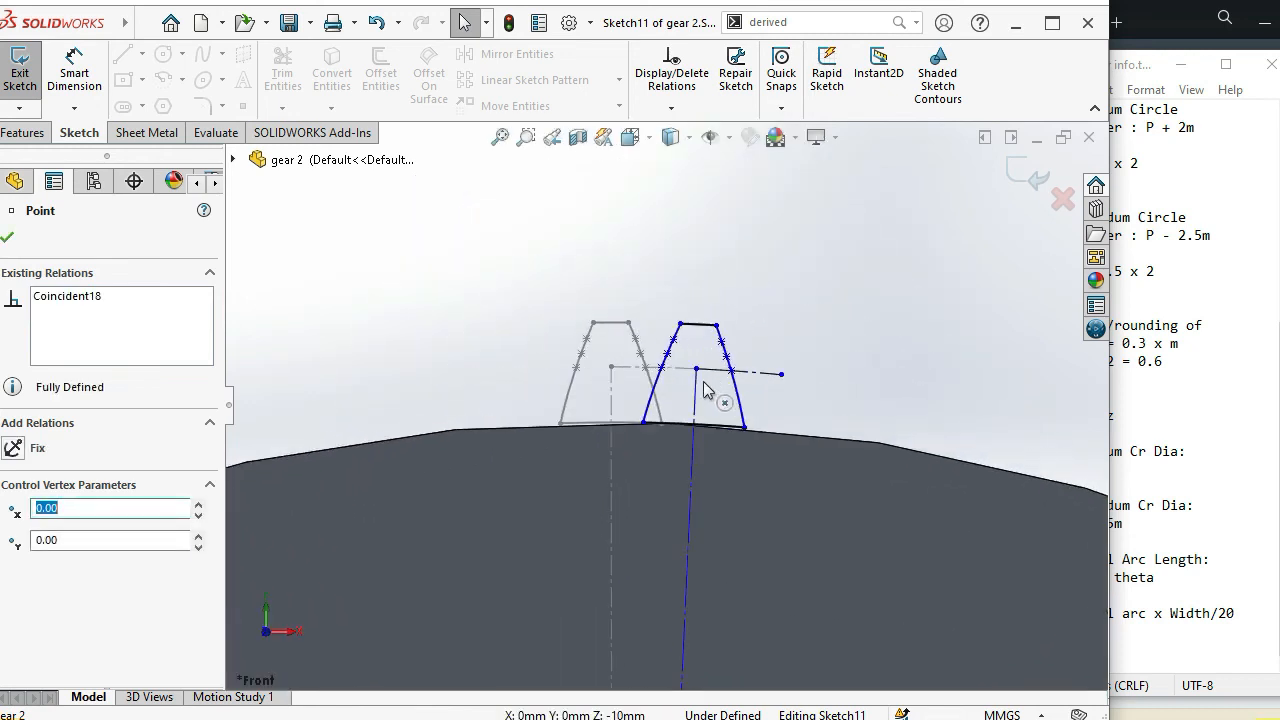
pyautogui.moveTo(701, 375)
pyautogui.mouseDown()
pyautogui.moveTo(855, 395)
pyautogui.moveTo(868, 425)
pyautogui.moveTo(777, 312)
pyautogui.mouseUp()
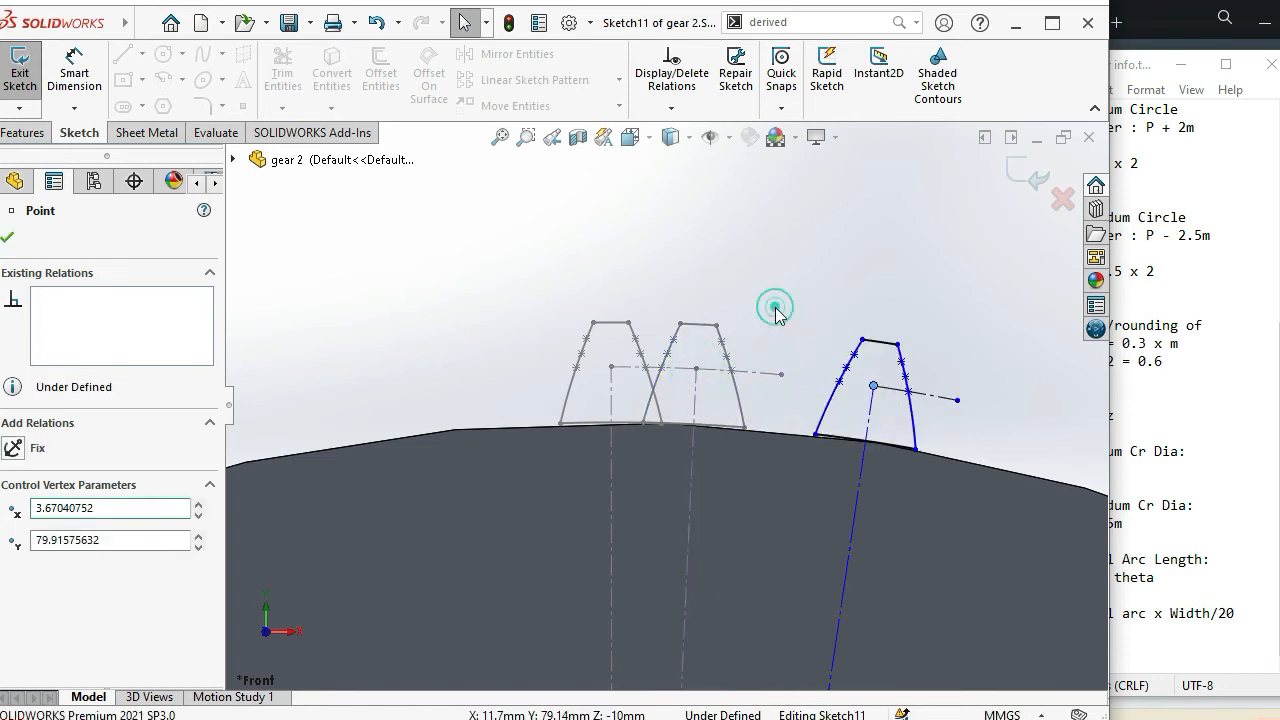
pyautogui.click(780, 377)
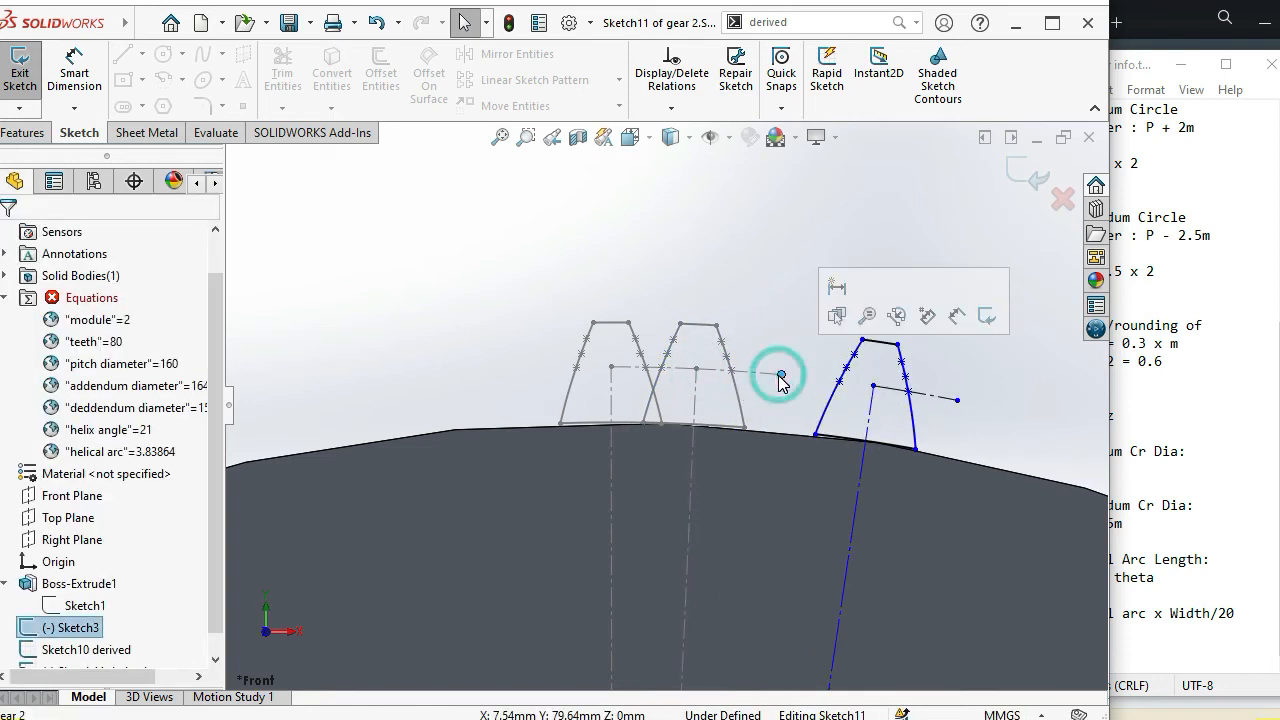
pyautogui.keyDown('ctrl'); pyautogui.click(876, 387); pyautogui.keyUp('ctrl')
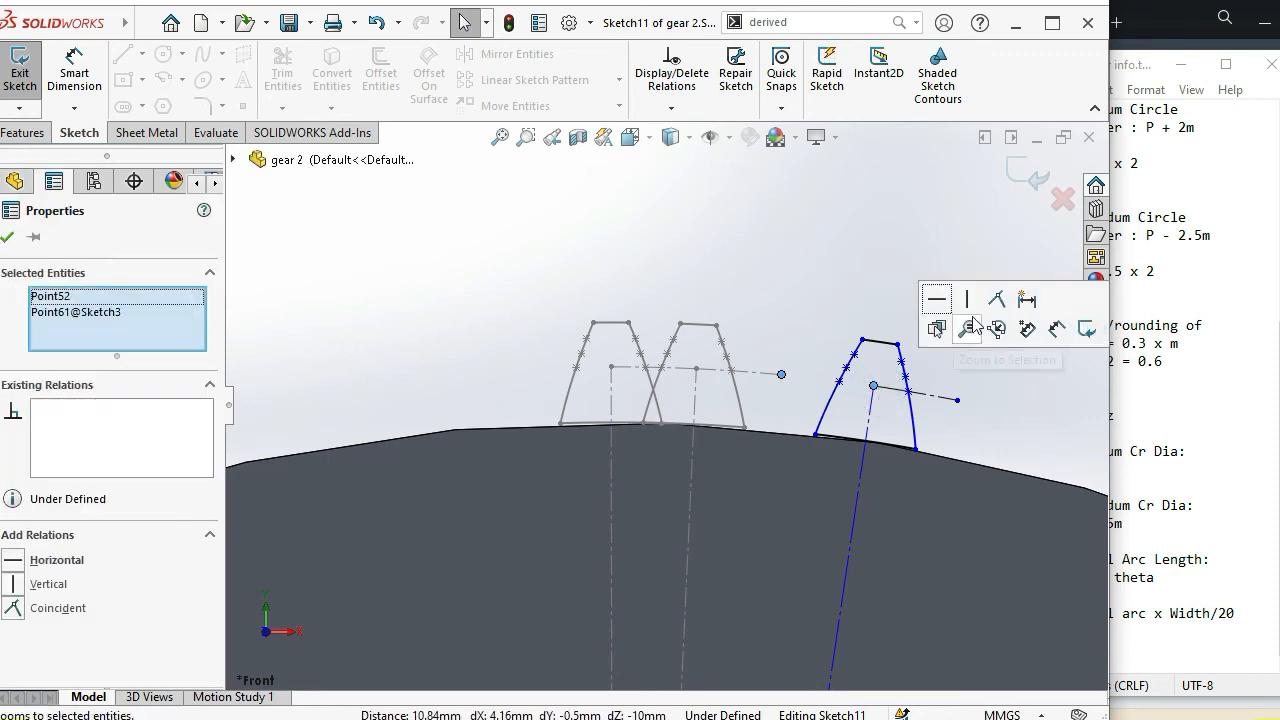
pyautogui.click(995, 300)
pyautogui.click(829, 251)
# Exit the second derived sketch, turn off Show warnings in the error report and close it
pyautogui.scroll(3, 796, 318)
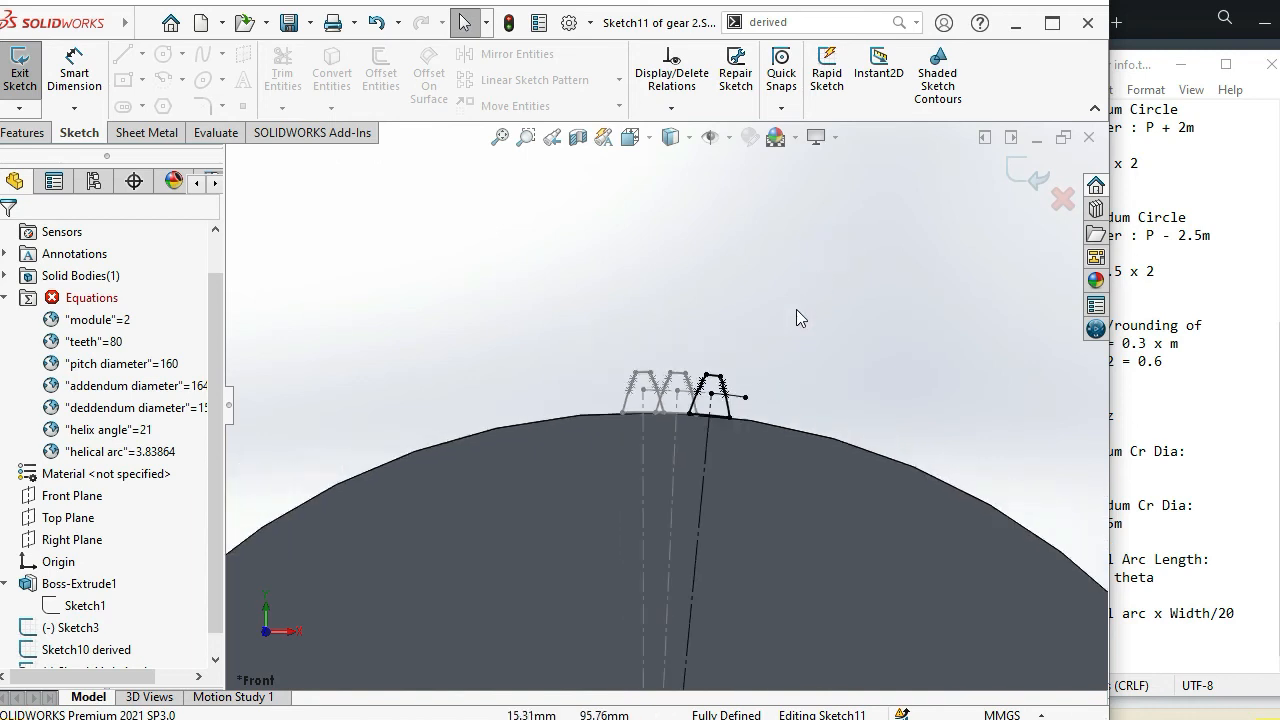
pyautogui.scroll(-2, 672, 405)
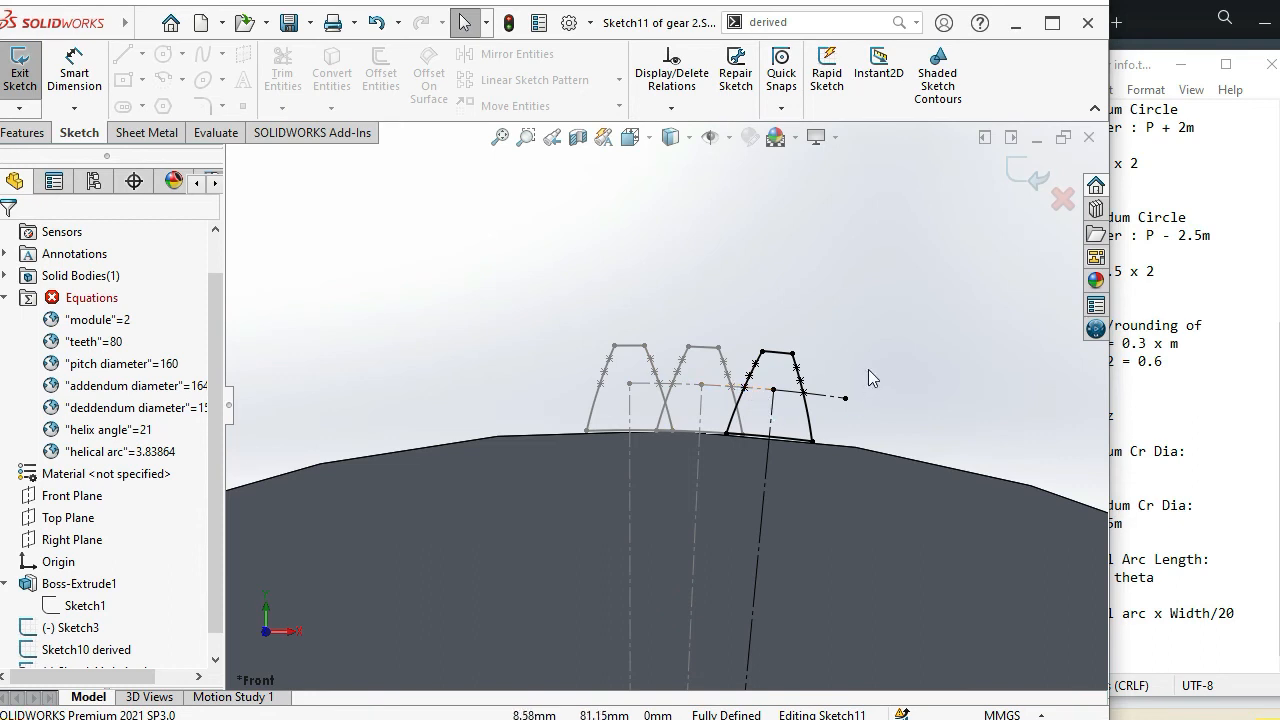
pyautogui.scroll(4, 868, 370)
pyautogui.moveTo(827, 396); pyautogui.dragTo(796, 469, button='middle')
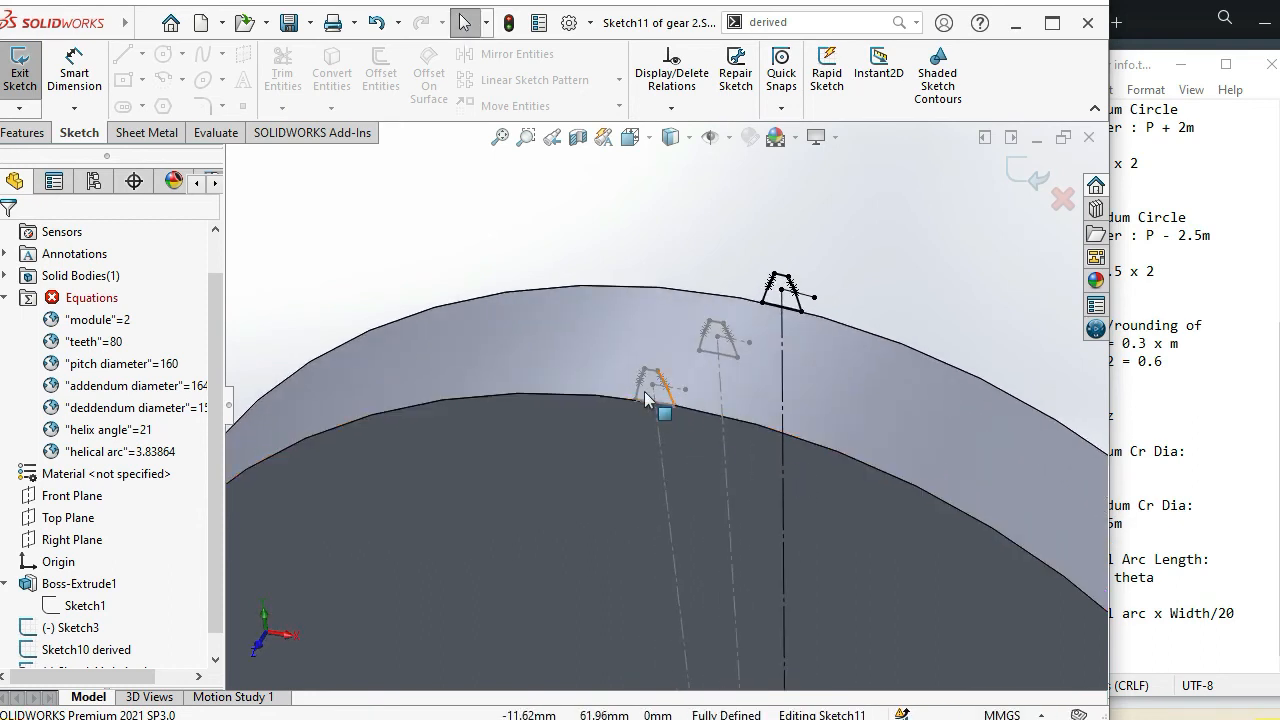
pyautogui.click(1016, 178)
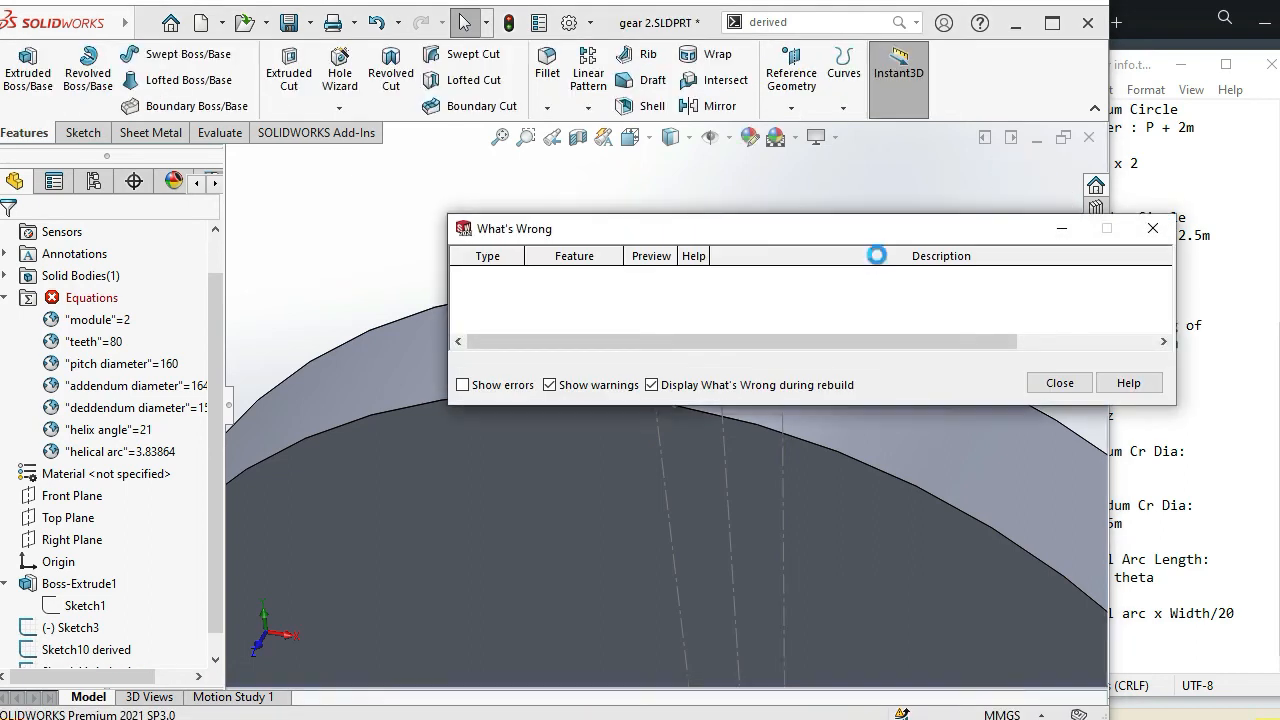
pyautogui.click(552, 384)
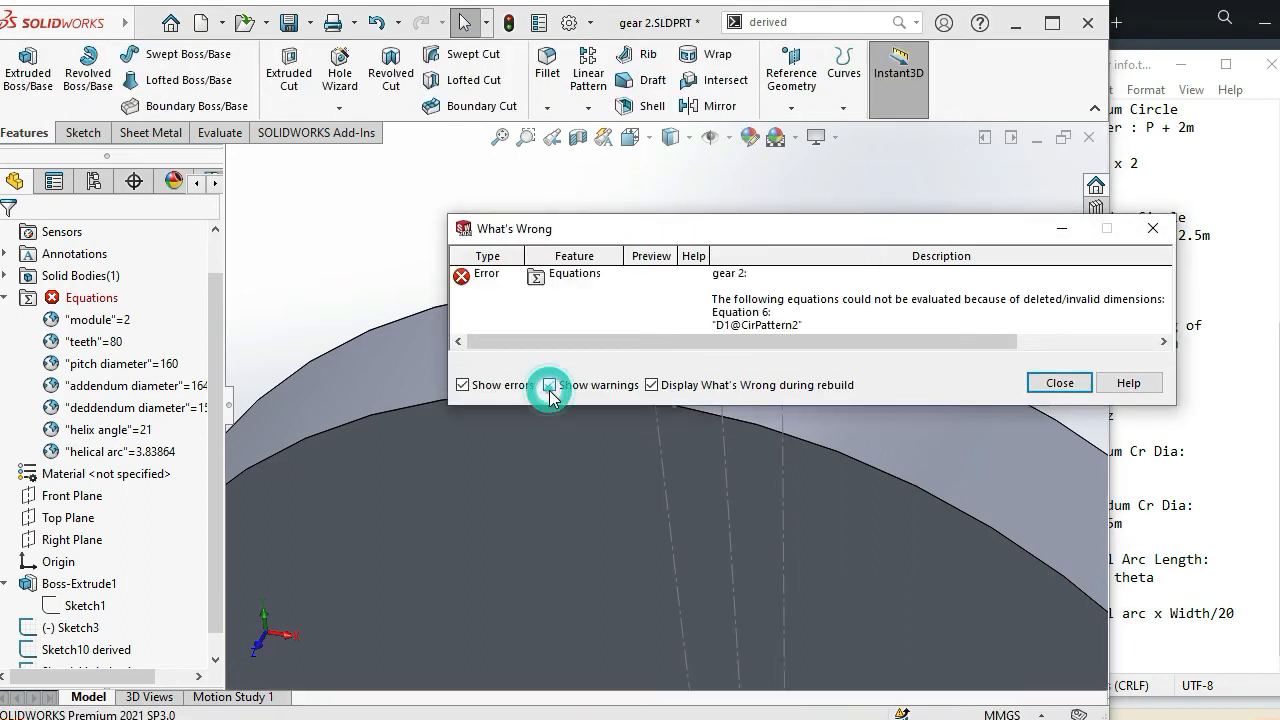
pyautogui.click(1058, 383)
# Collapse Boss-Extrude1 in the feature tree
pyautogui.scroll(3, 789, 366)
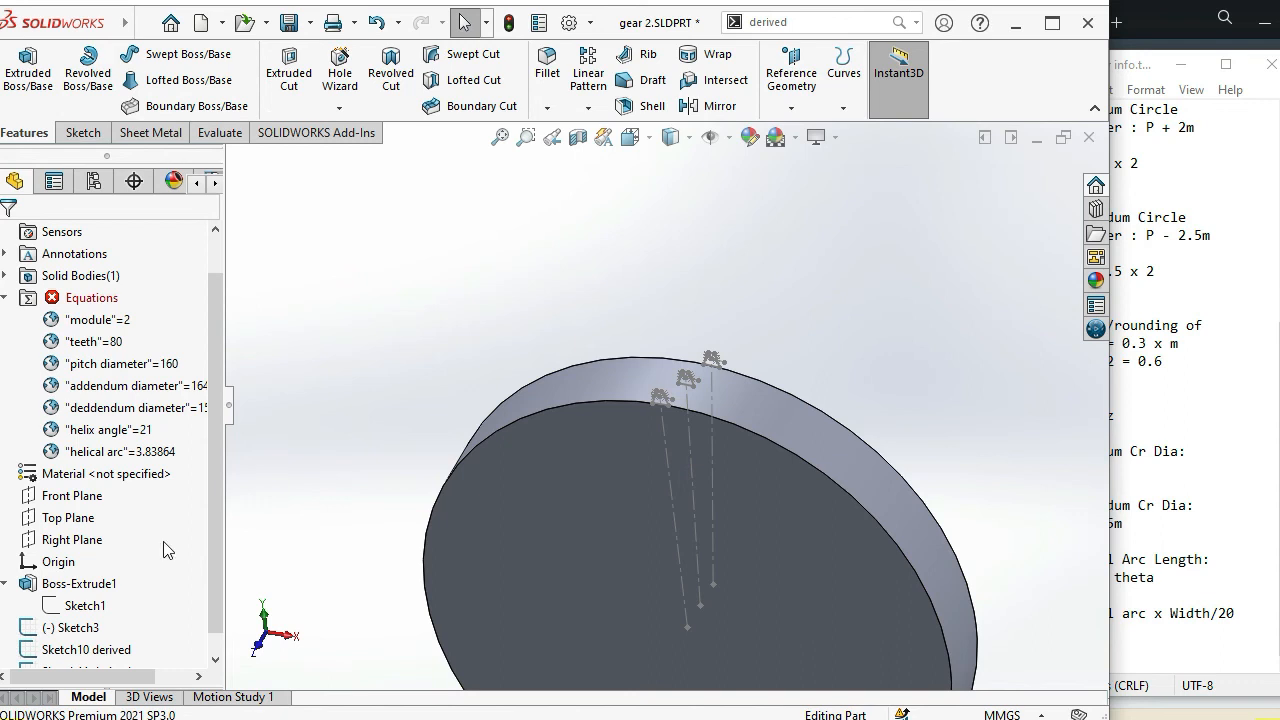
pyautogui.scroll(-1, 120, 568)
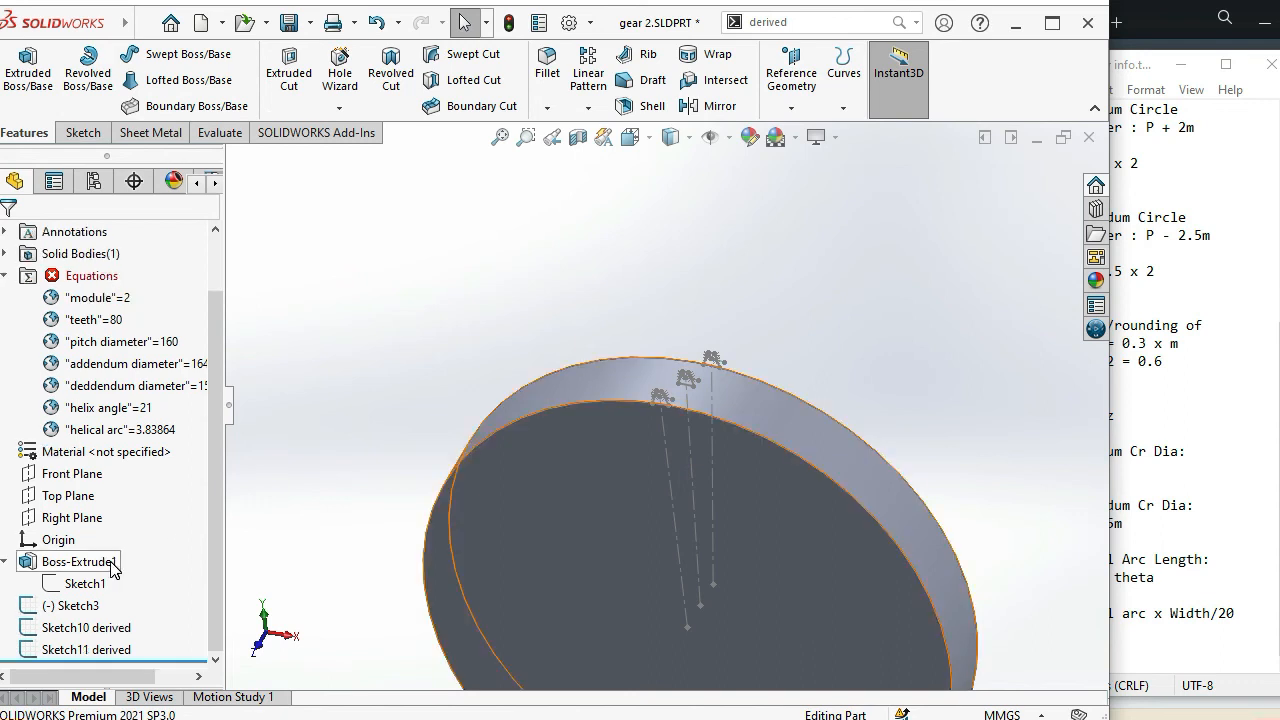
pyautogui.click(5, 563)
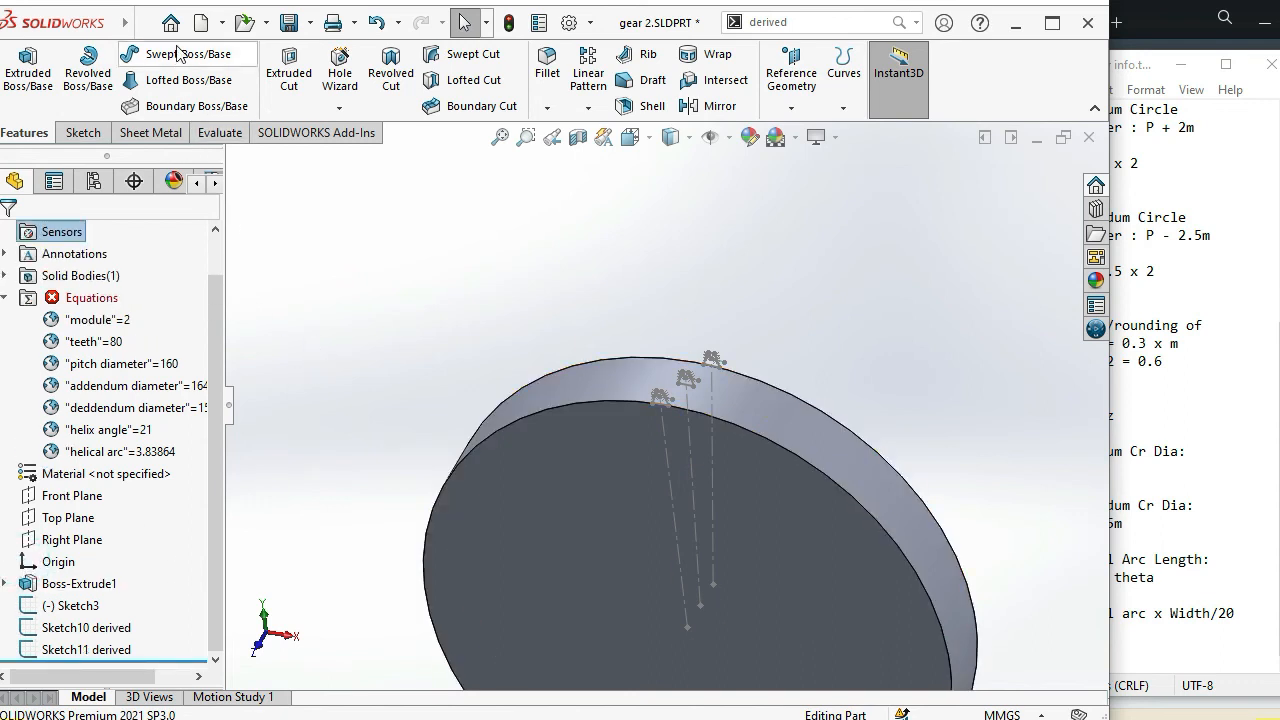
pyautogui.click(180, 80)
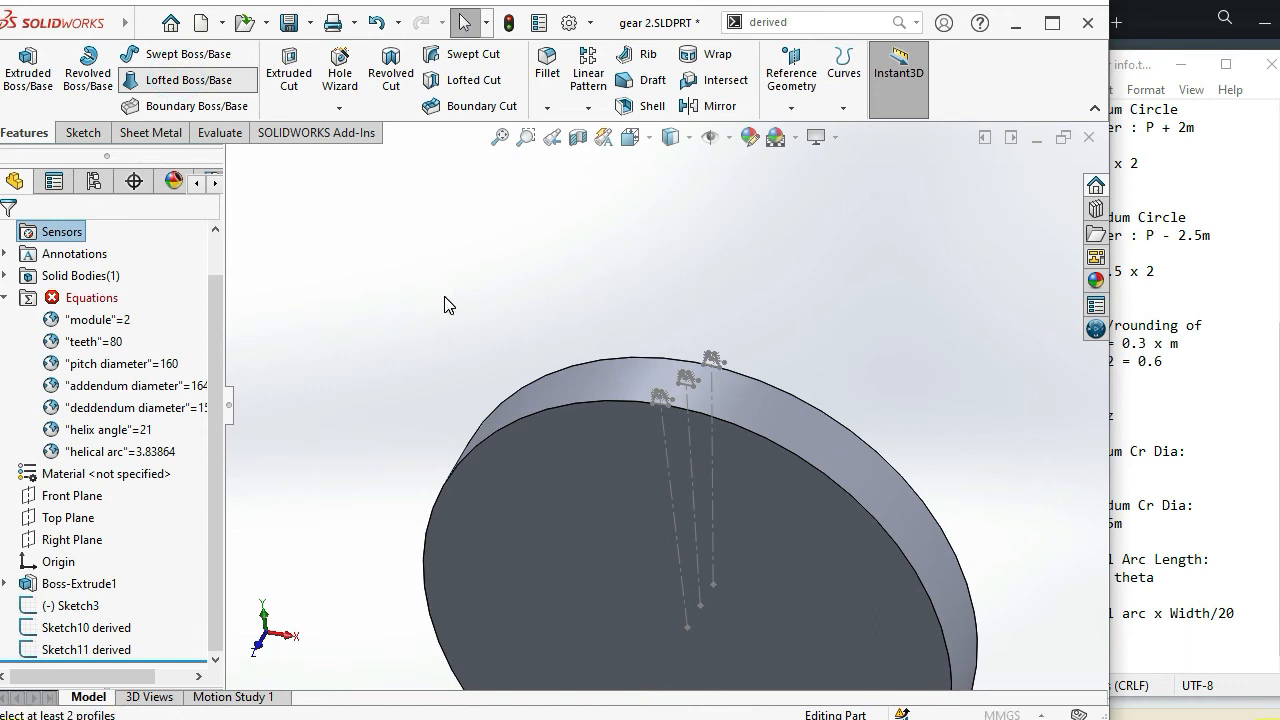
pyautogui.click(106, 316)
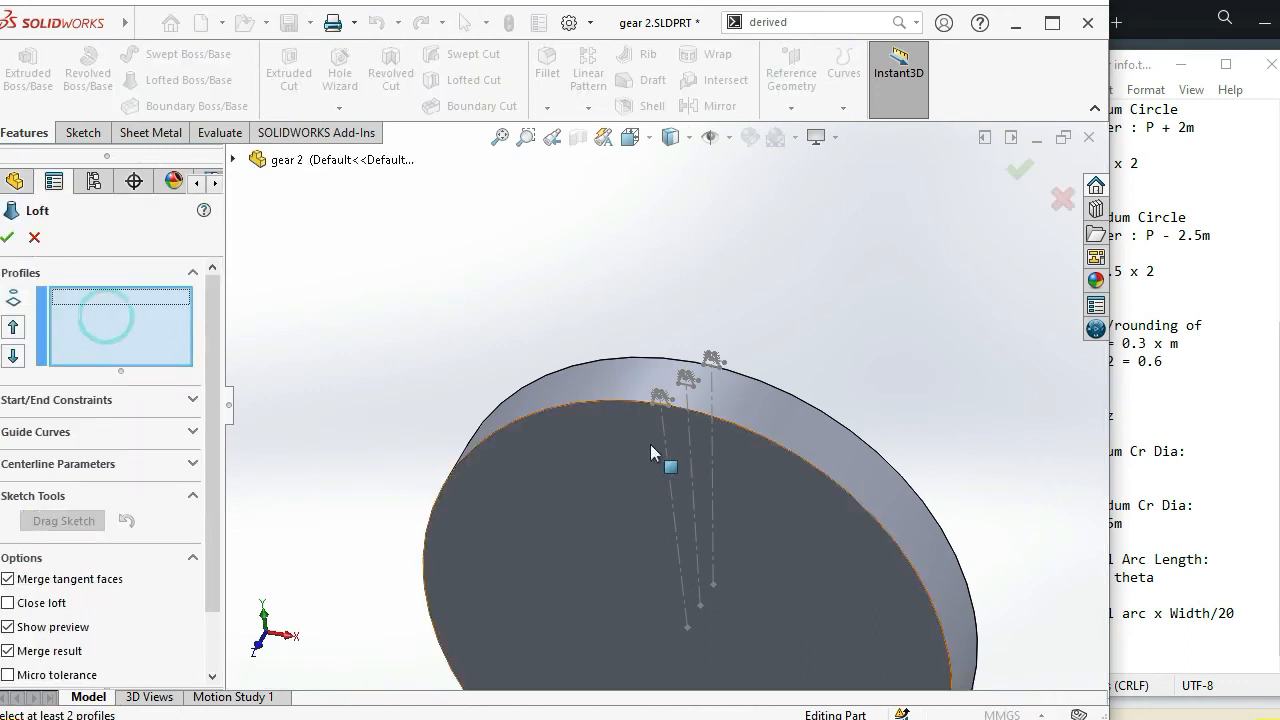
pyautogui.scroll(-8, 650, 444)
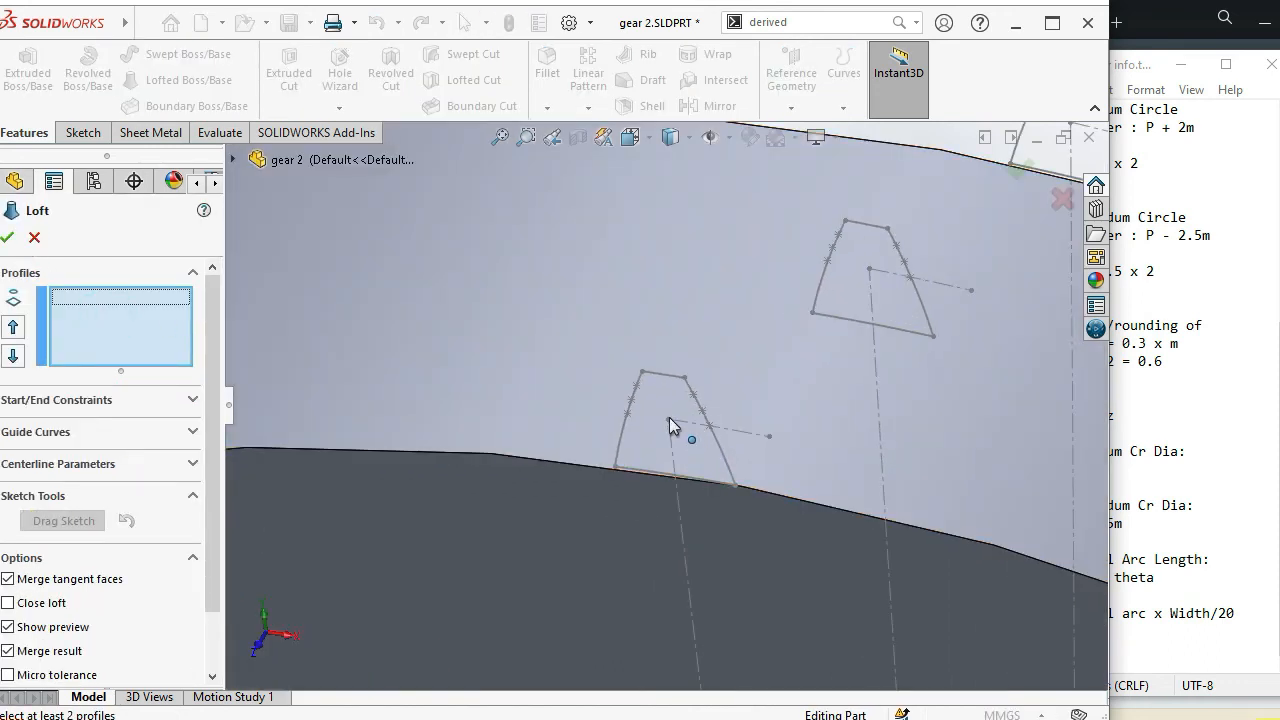
pyautogui.scroll(4, 669, 420)
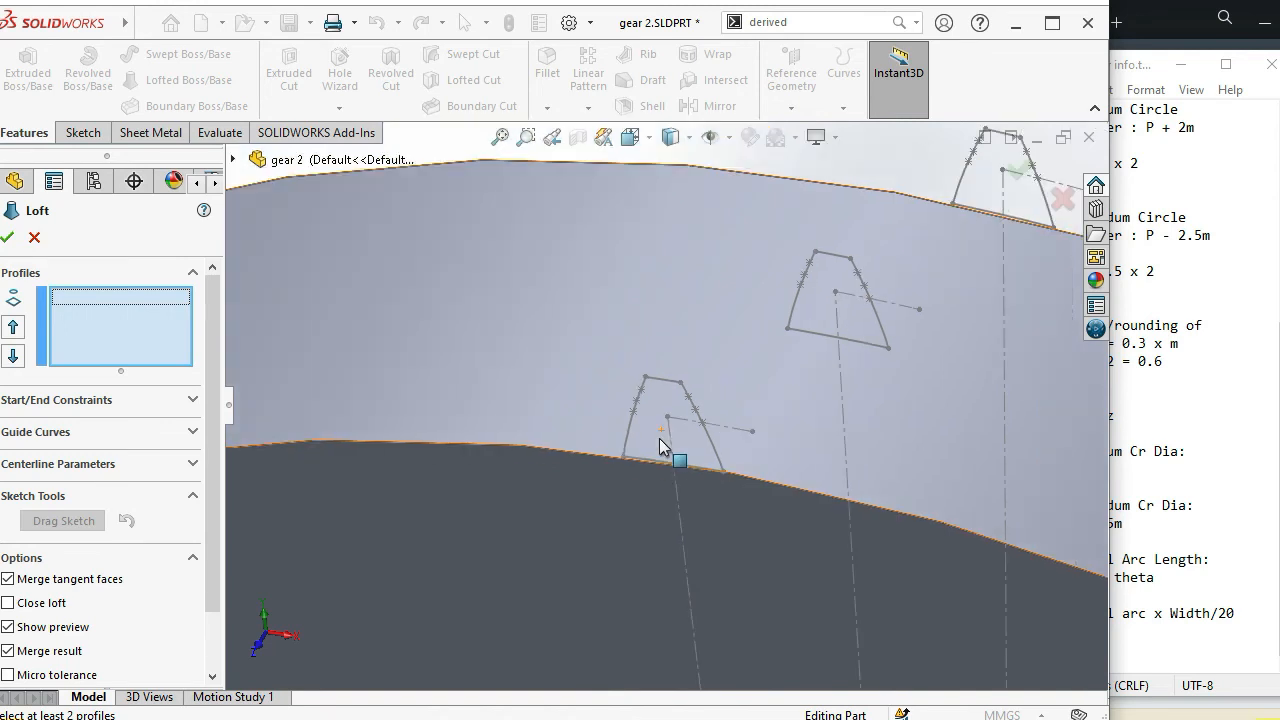
pyautogui.click(679, 388)
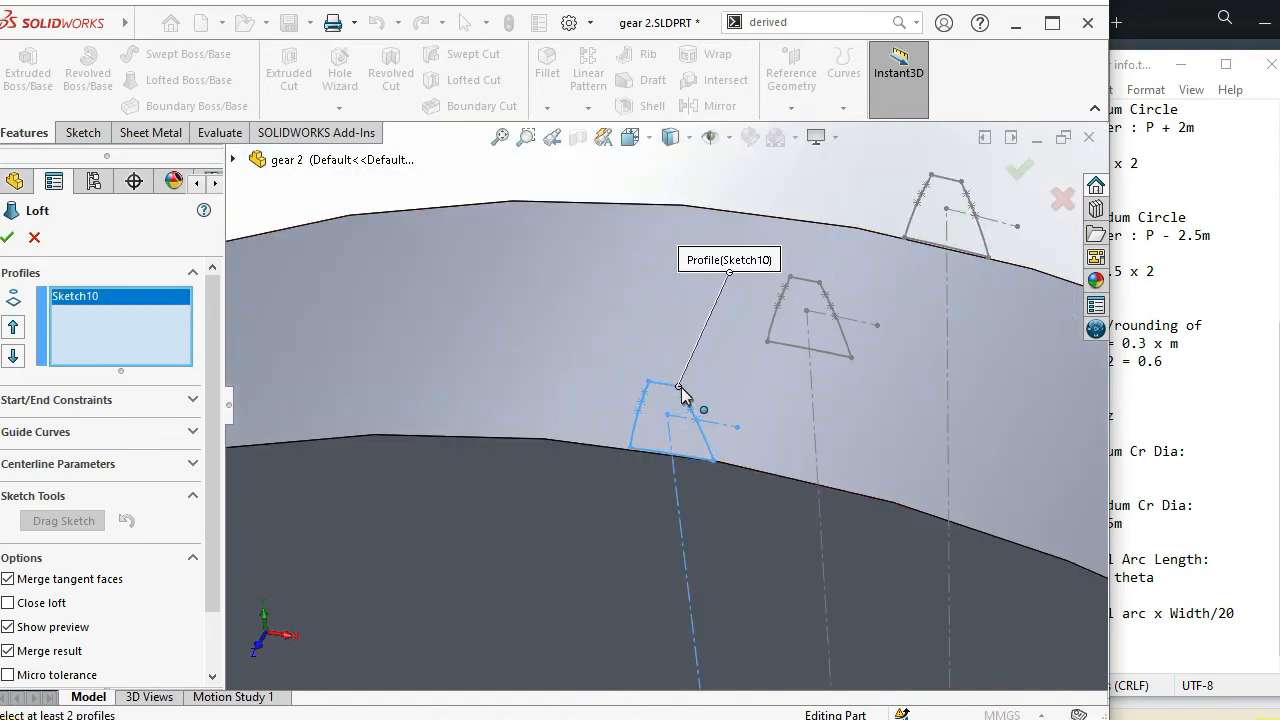
pyautogui.click(817, 284)
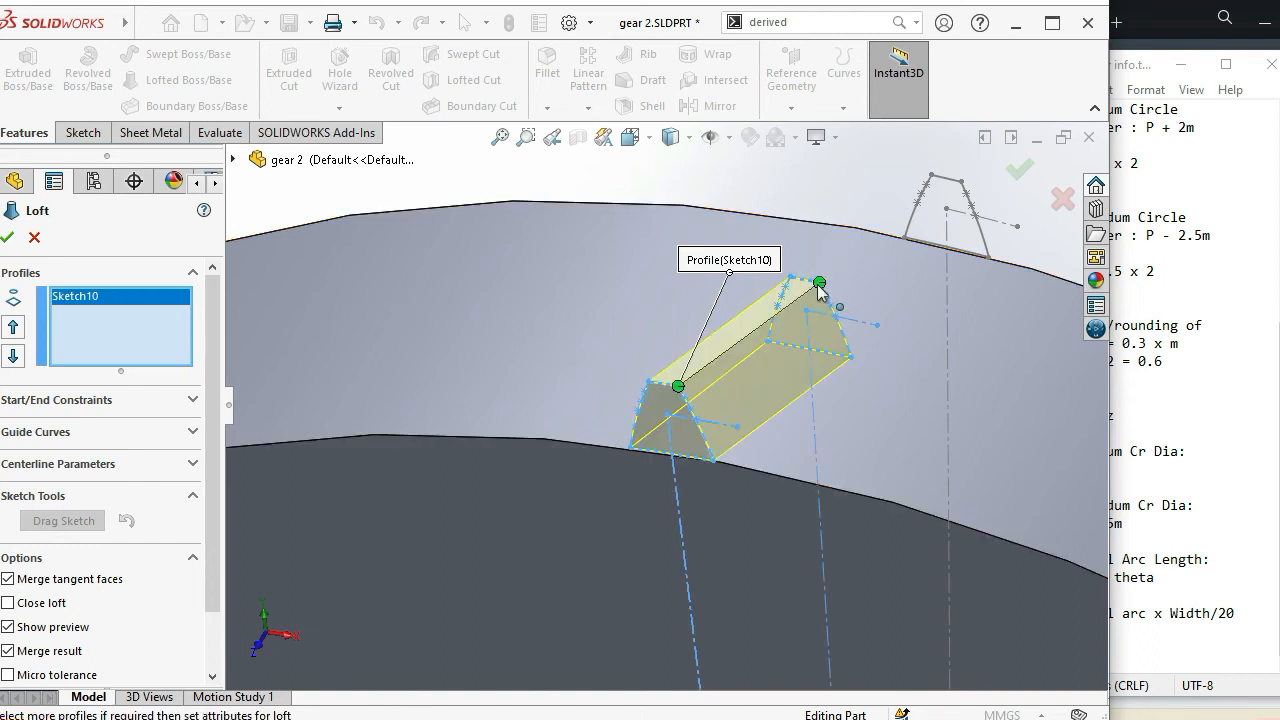
pyautogui.click(961, 182)
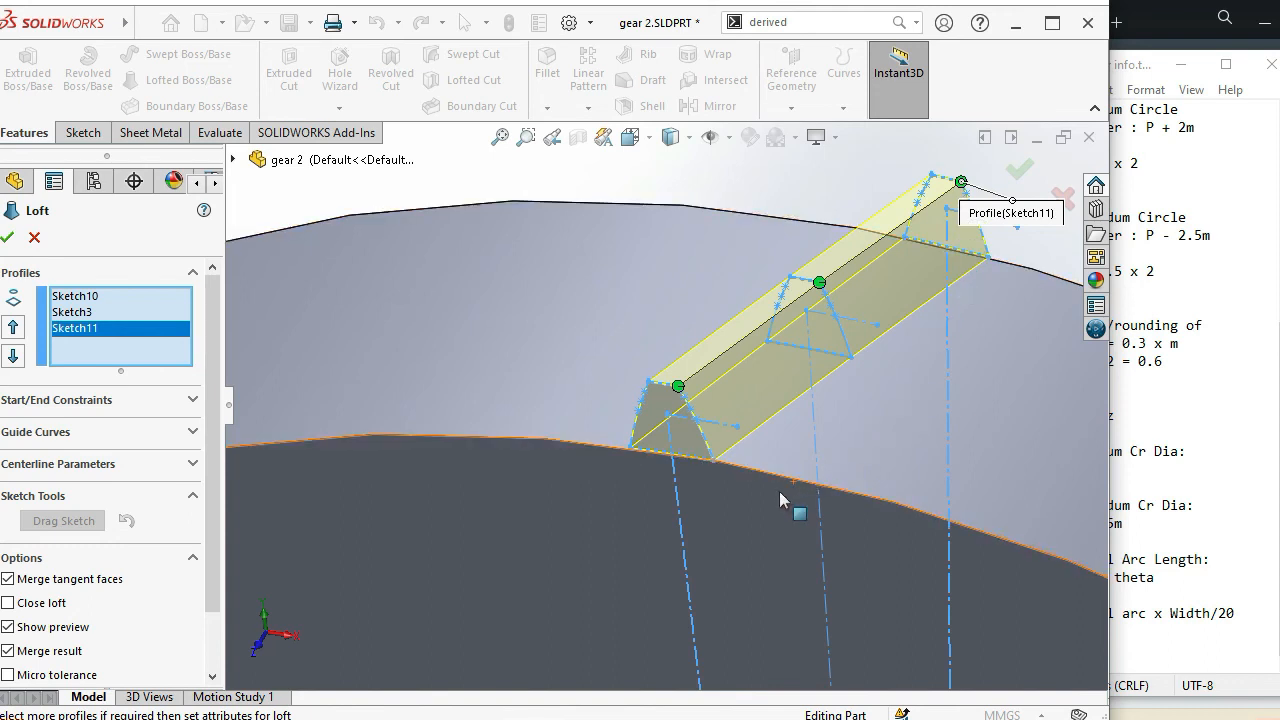
pyautogui.scroll(-3, 730, 487)
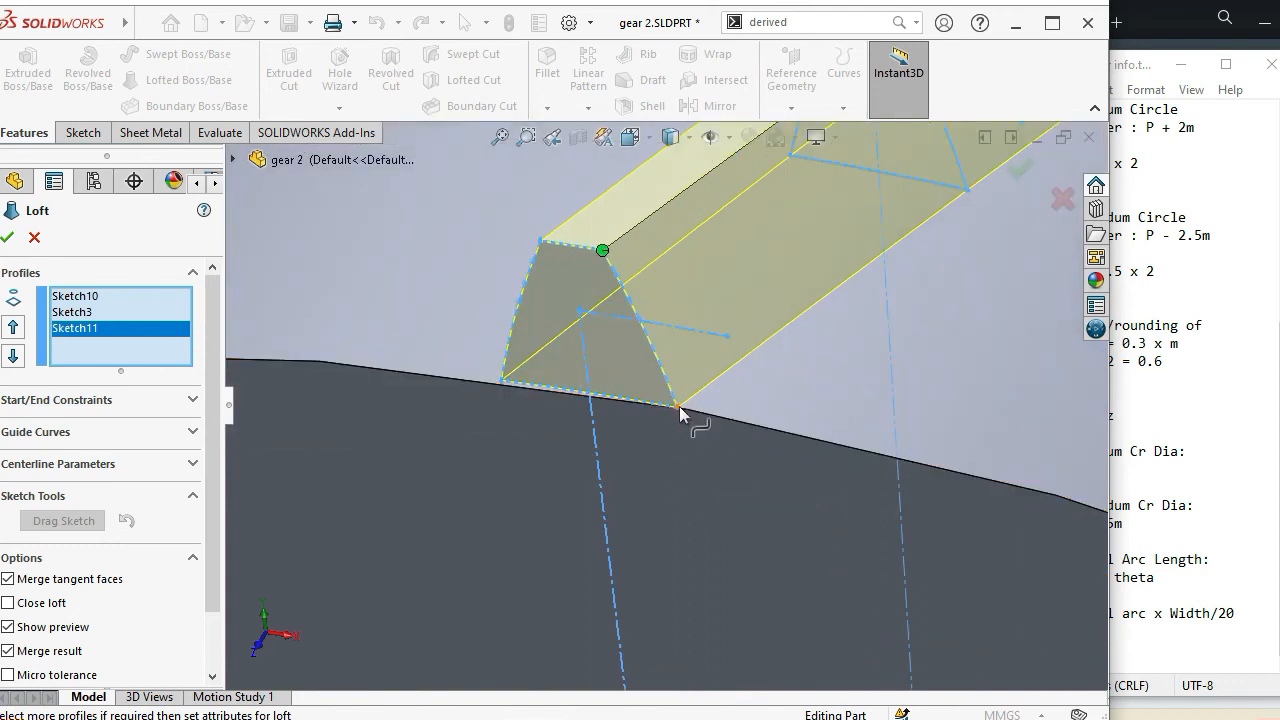
pyautogui.scroll(2, 686, 398)
pyautogui.scroll(1, 796, 344)
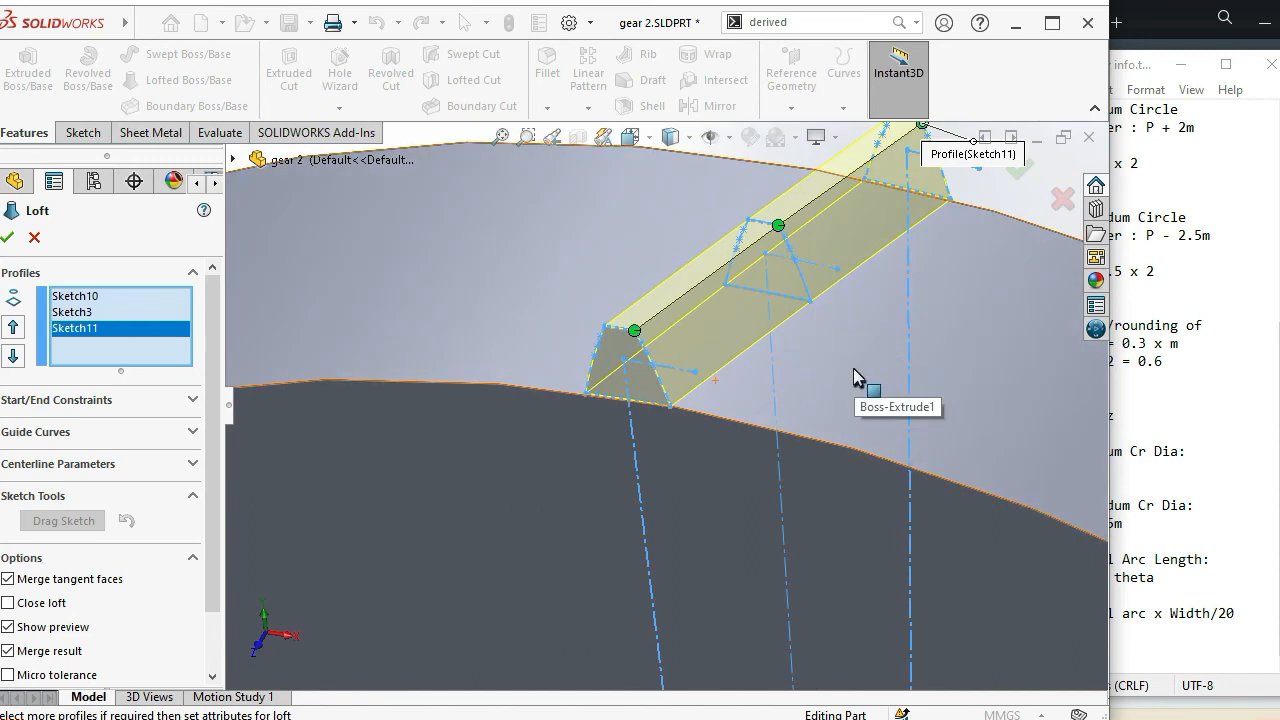
pyautogui.click(36, 239)
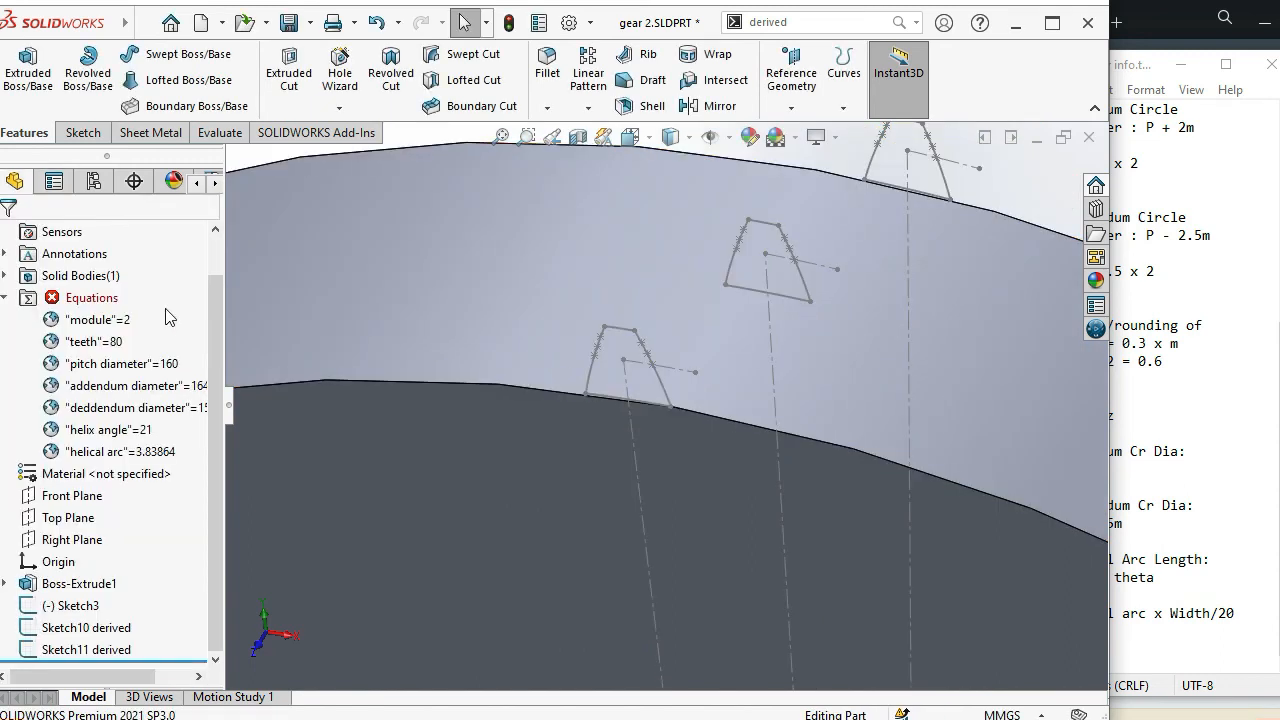
# Loft the helical tooth through Sketch10, Sketch3 and Sketch11, picking each profile at its matching lower root corner
pyautogui.click(182, 84)
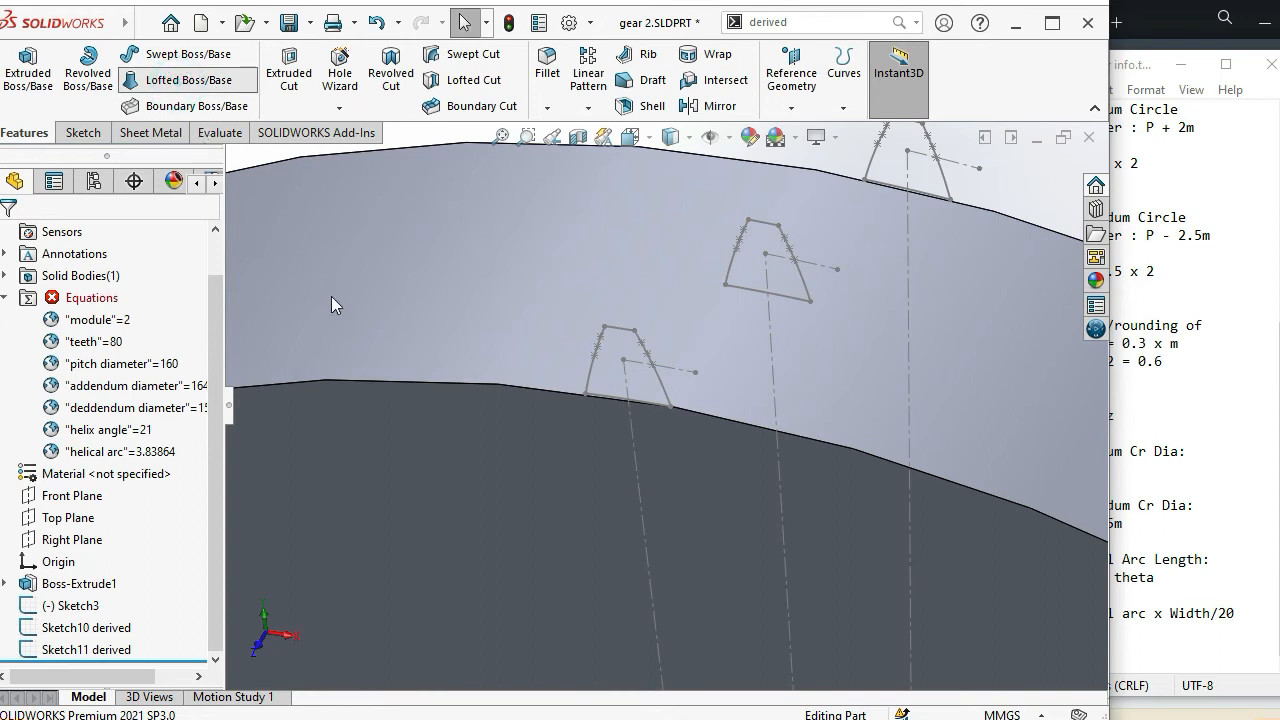
pyautogui.click(671, 407)
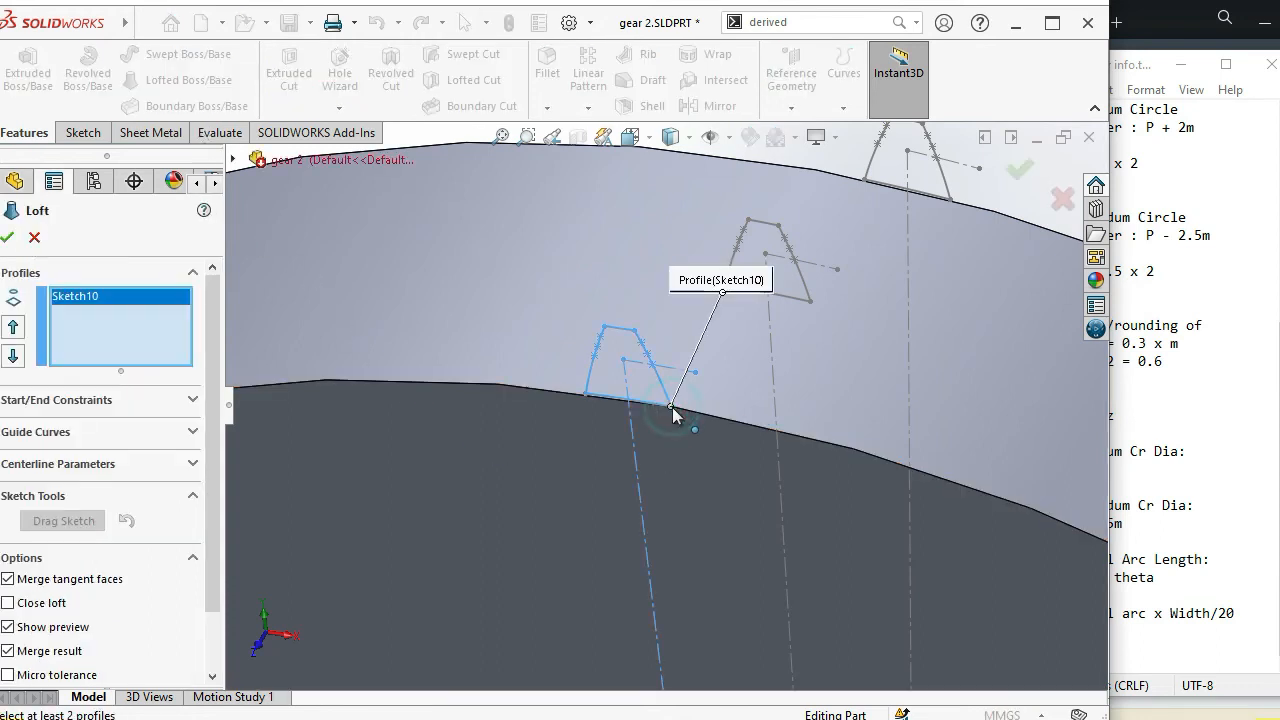
pyautogui.click(809, 303)
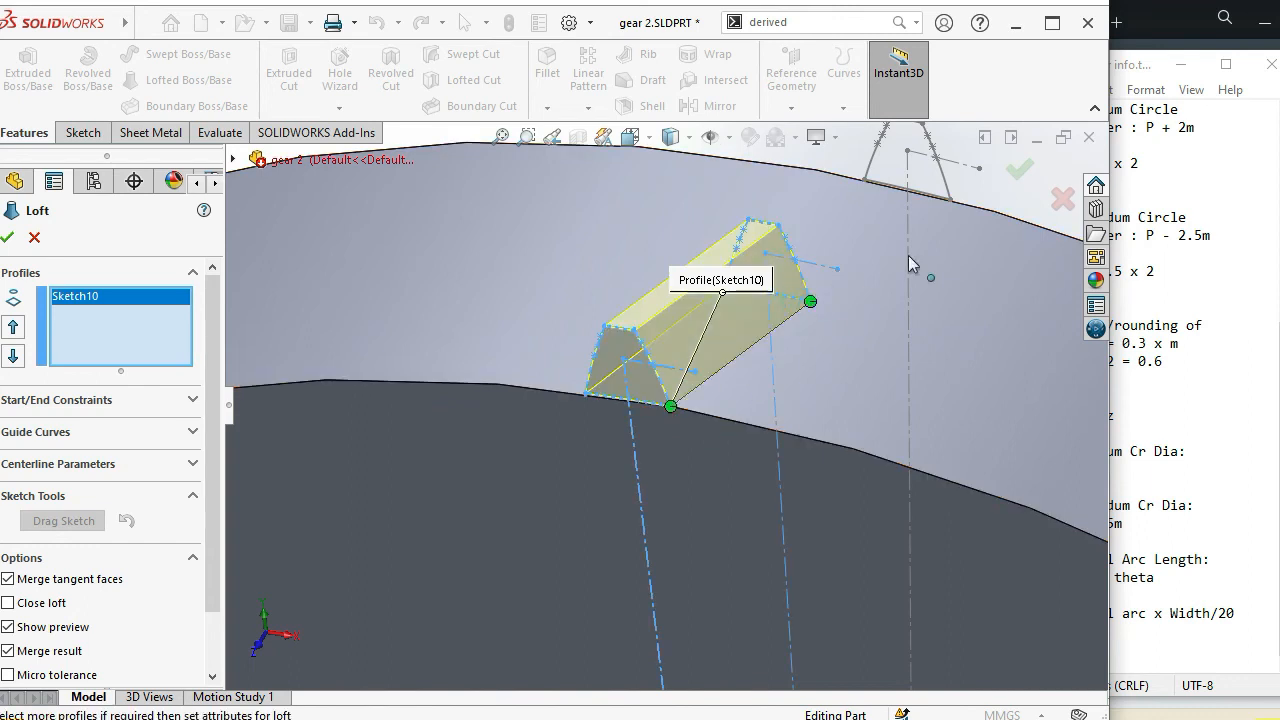
pyautogui.click(951, 201)
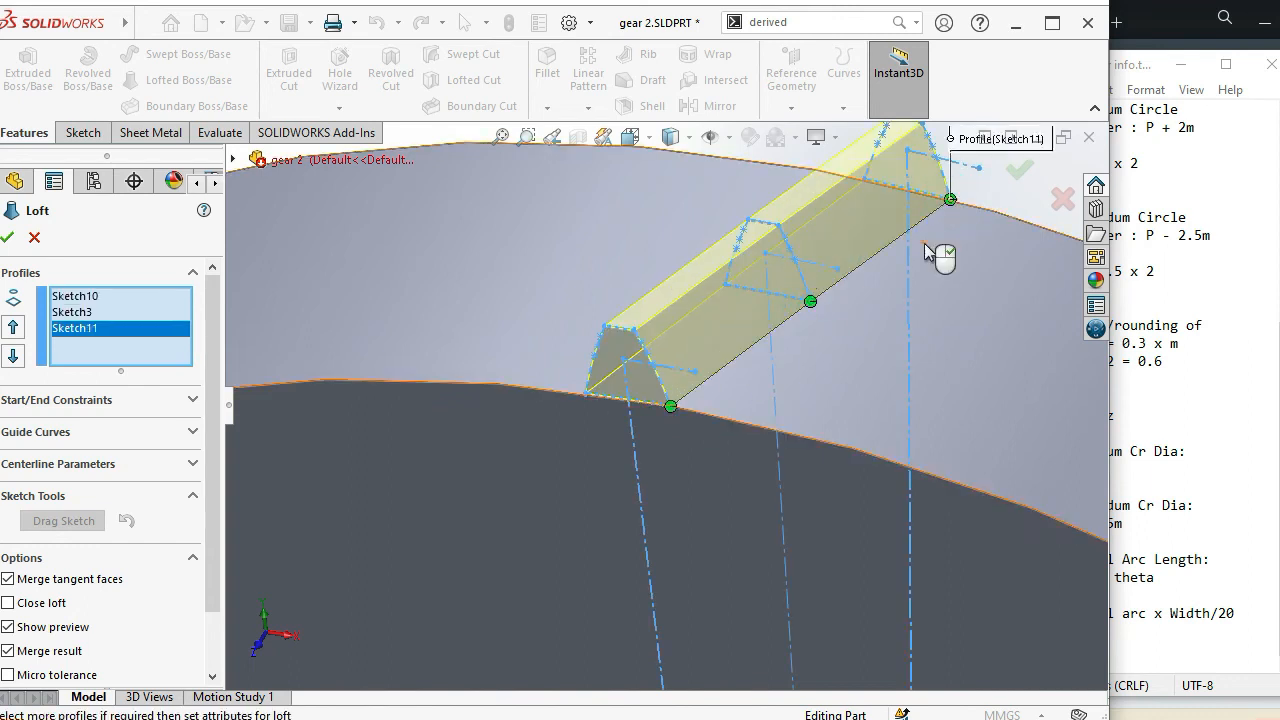
pyautogui.scroll(-3, 668, 405)
pyautogui.click(1017, 172)
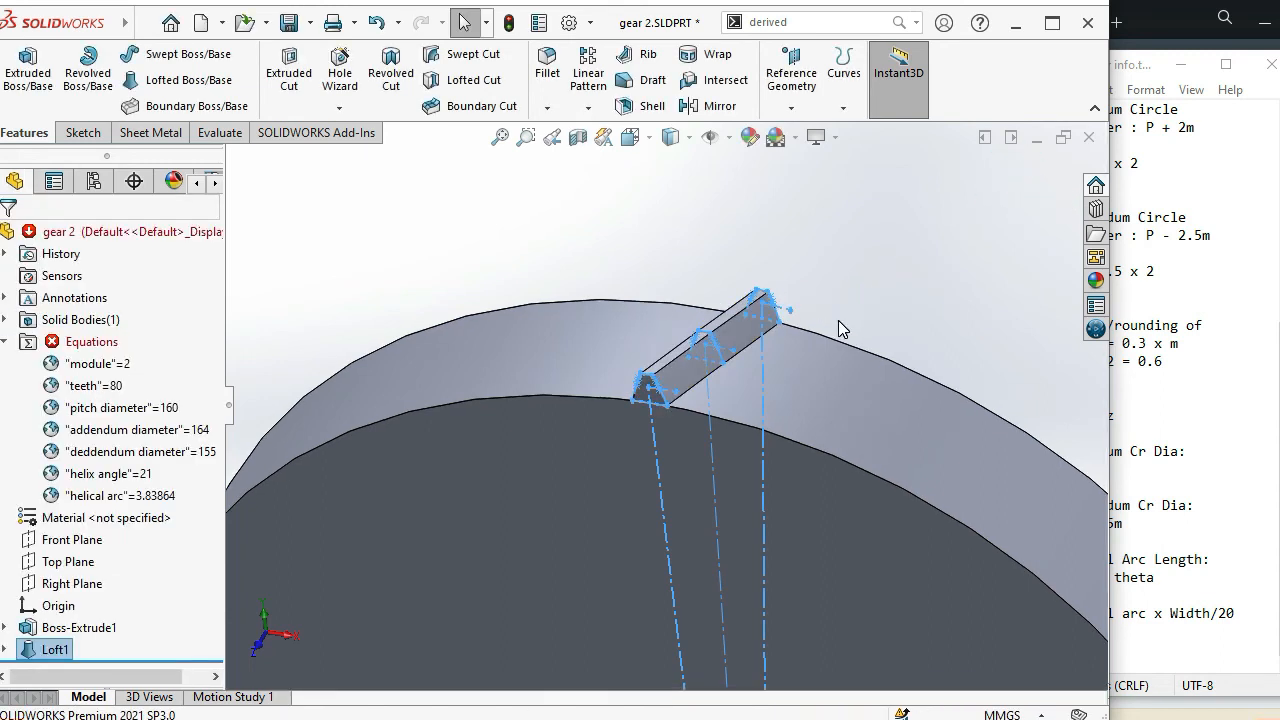
# Start a fillet for the helical tooth with its radius entered as 03*"module"
pyautogui.scroll(3, 654, 381)
pyautogui.moveTo(654, 381)
pyautogui.mouseDown(button='middle')
pyautogui.moveTo(686, 480)
pyautogui.moveTo(666, 500)
pyautogui.moveTo(643, 480)
pyautogui.mouseUp(button='middle')
pyautogui.scroll(-5, 645, 403)
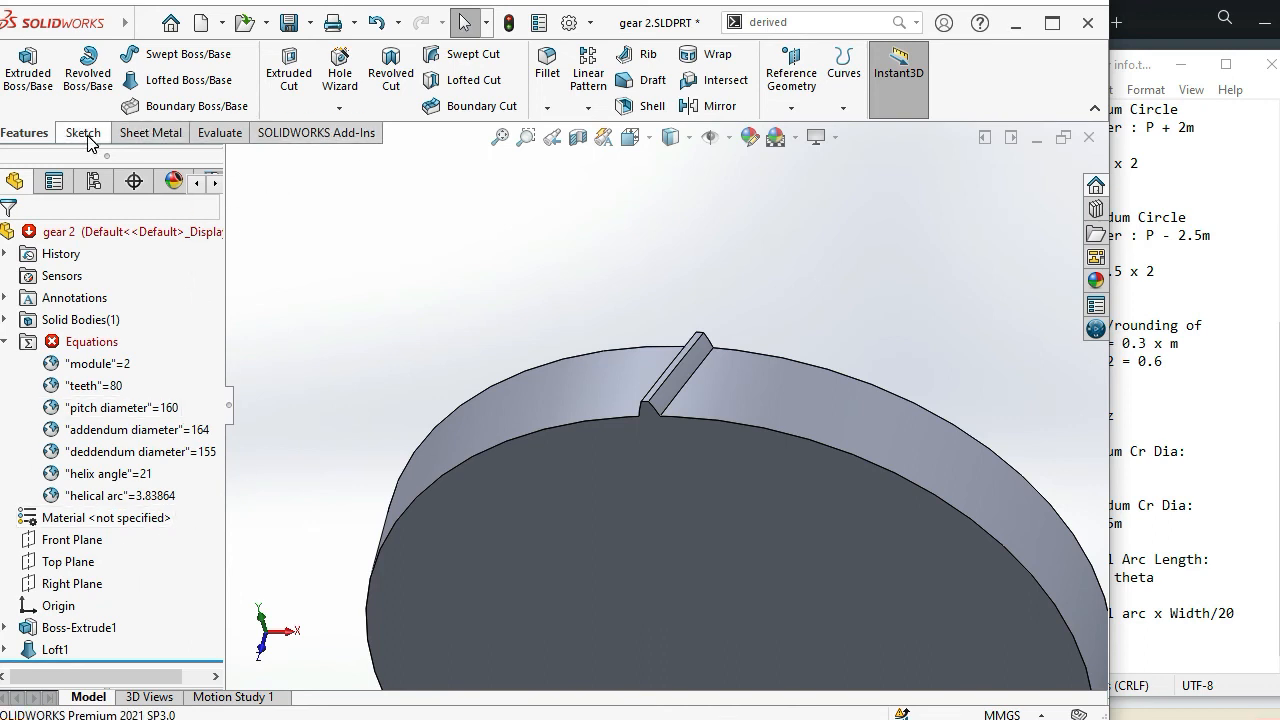
pyautogui.click(547, 65)
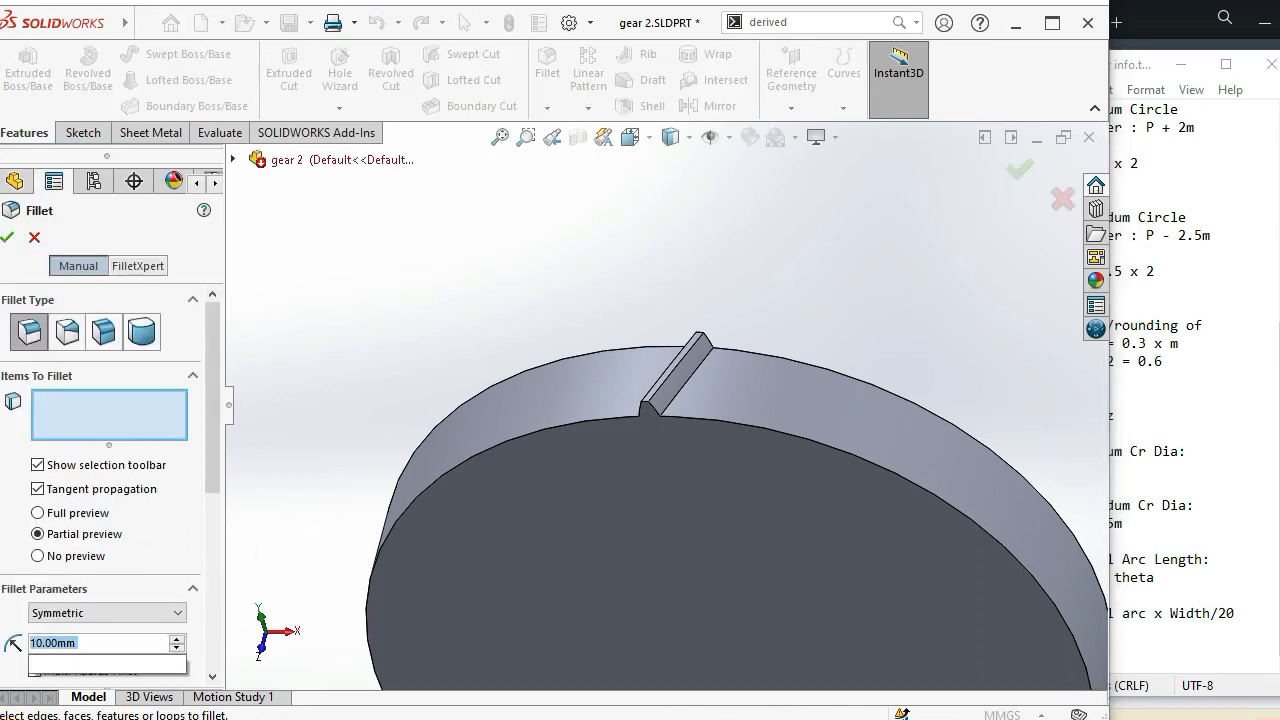
pyautogui.write('03.')
pyautogui.press('BackSpace')
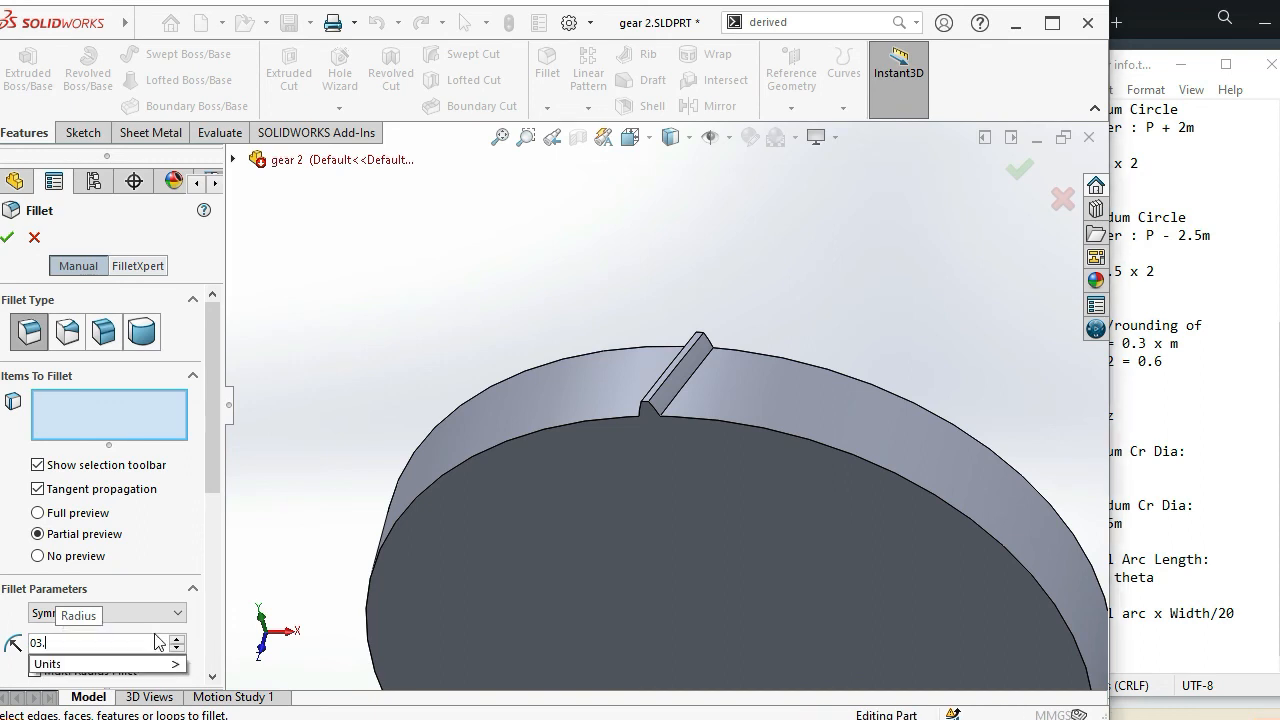
pyautogui.write('*')
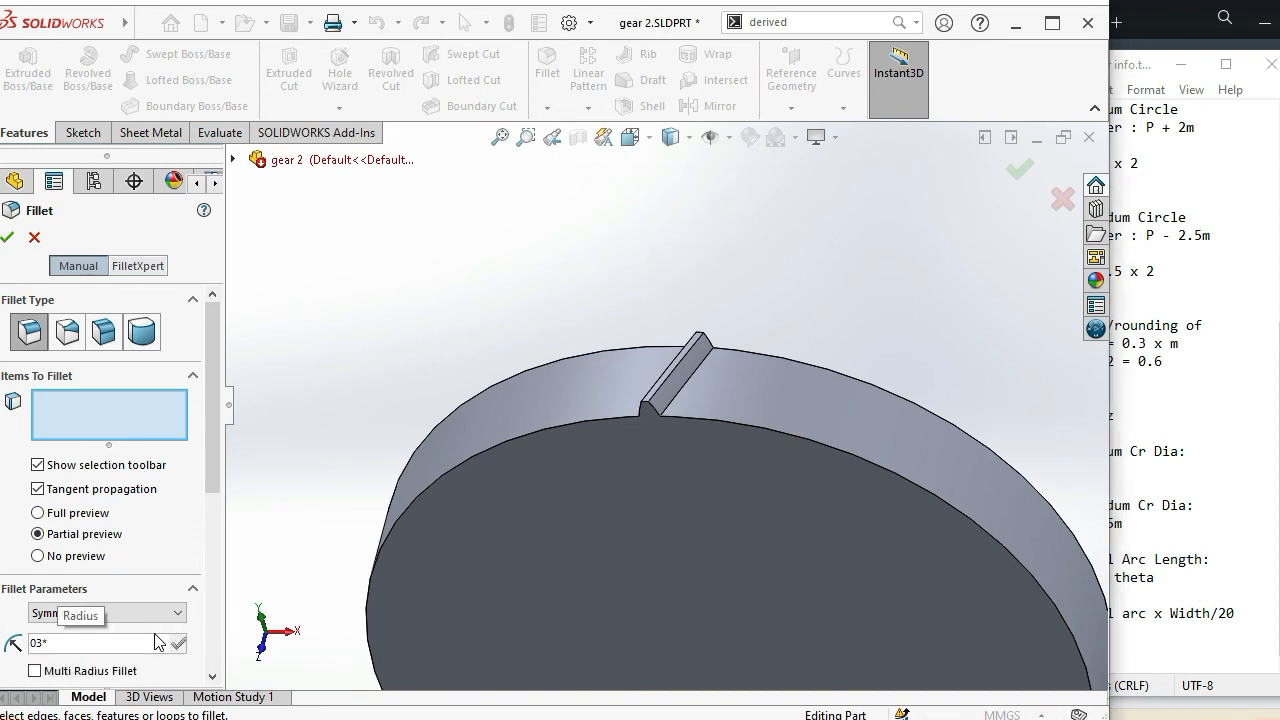
pyautogui.write('"module')
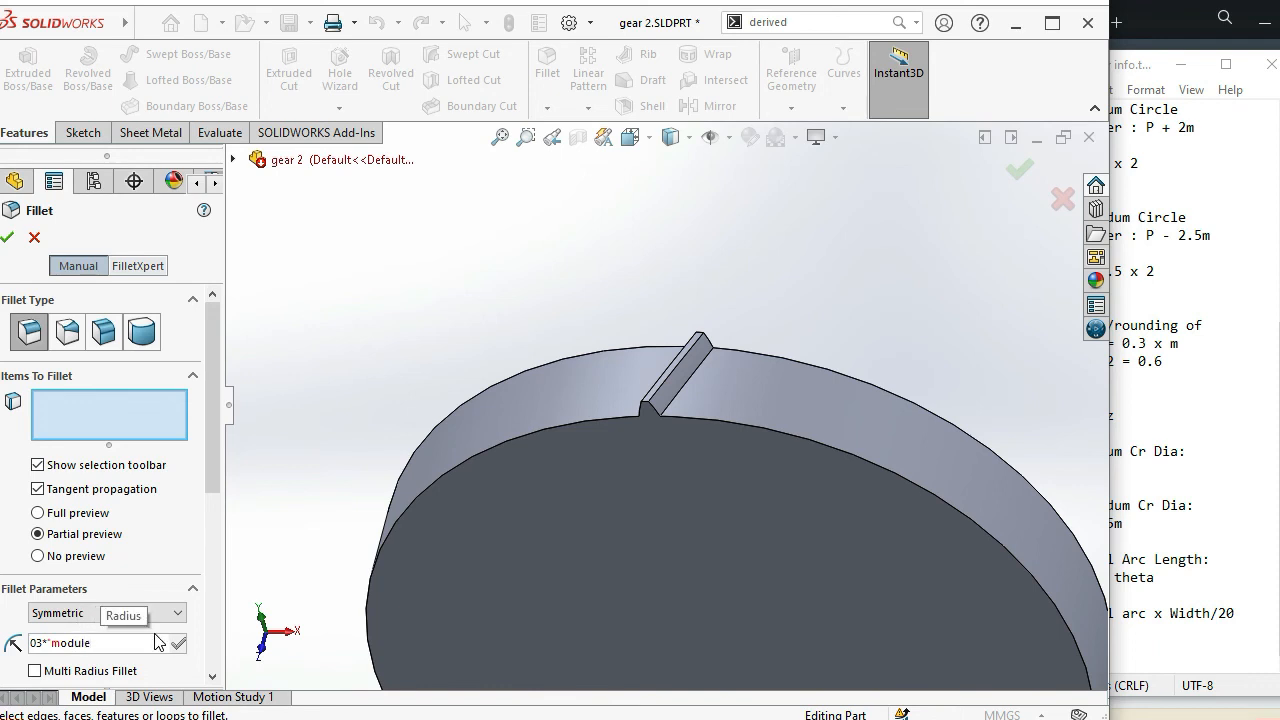
pyautogui.press('Return')
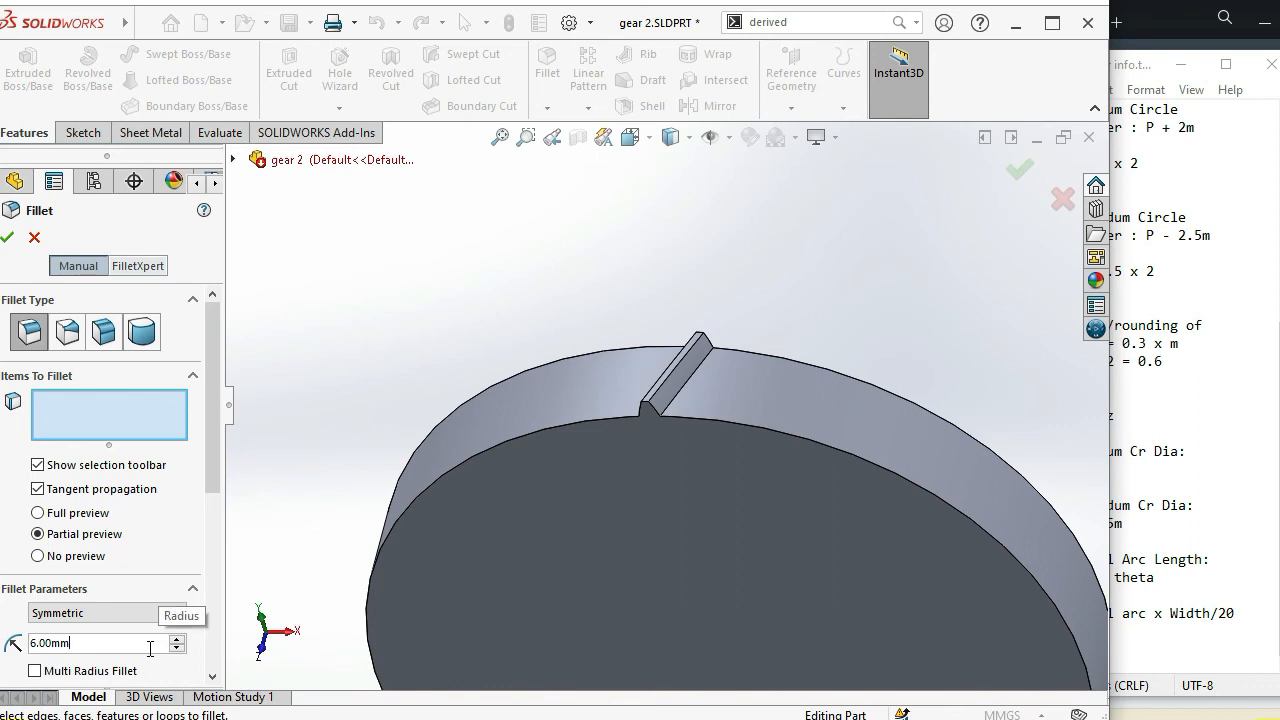
# Correct the fillet radius expression to 0.3*"module"
pyautogui.click(88, 642)
pyautogui.doubleClick(79, 642)
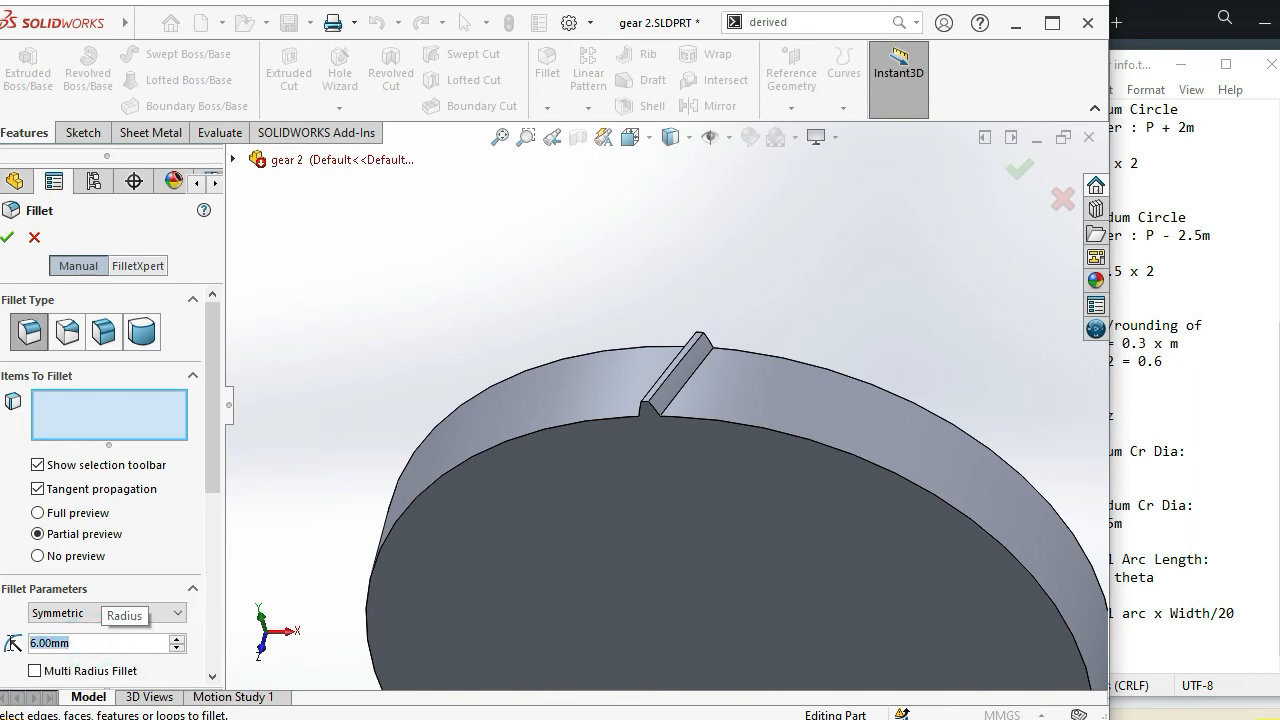
pyautogui.press('BackSpace')
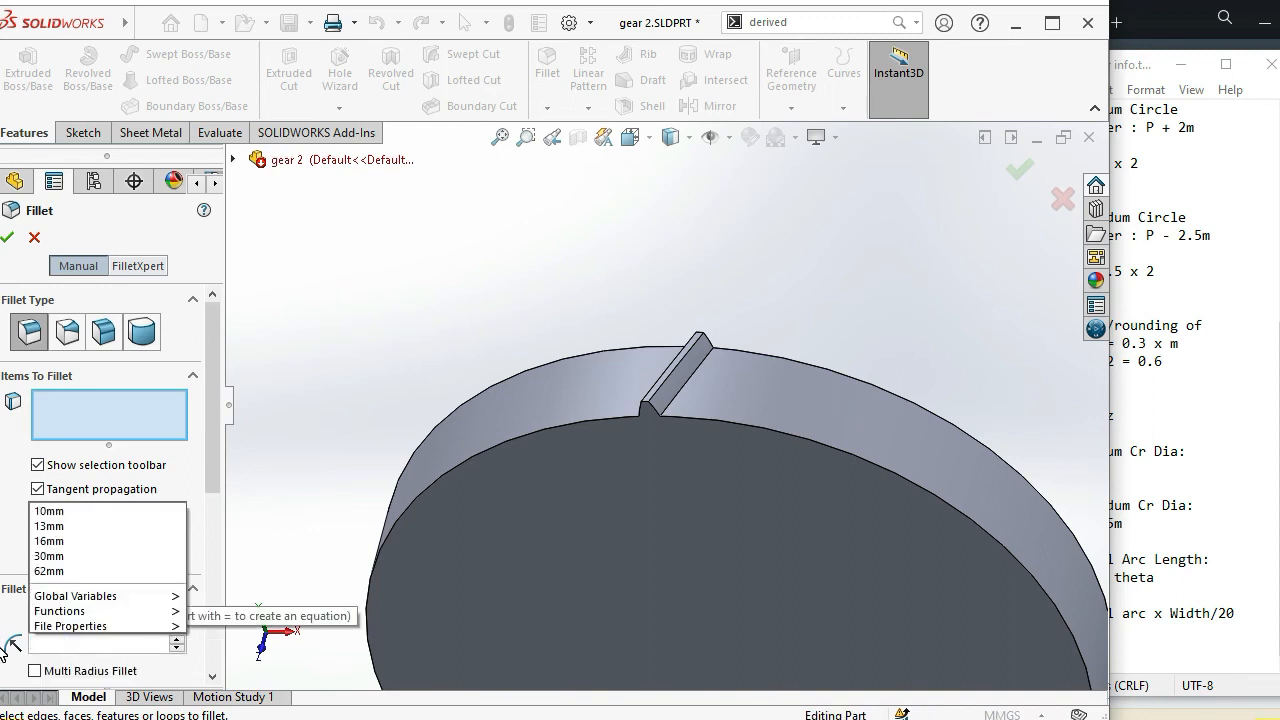
pyautogui.write('0.3')
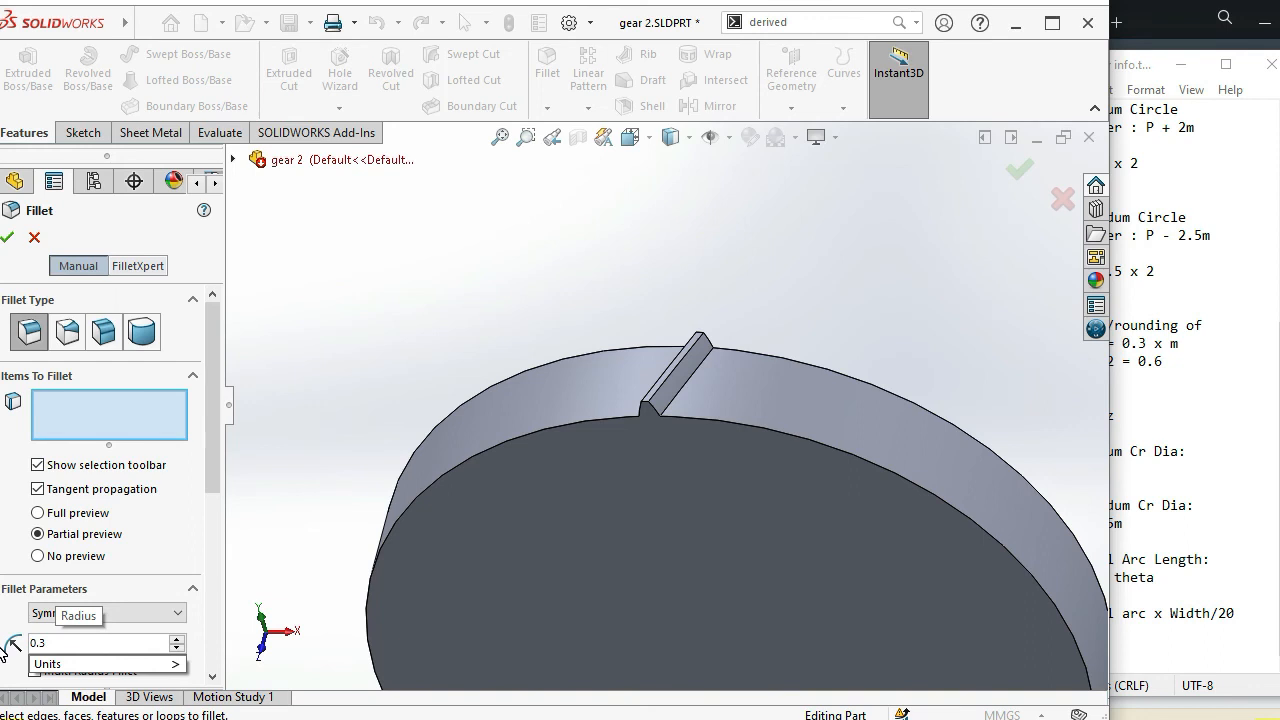
pyautogui.write('*"module"')
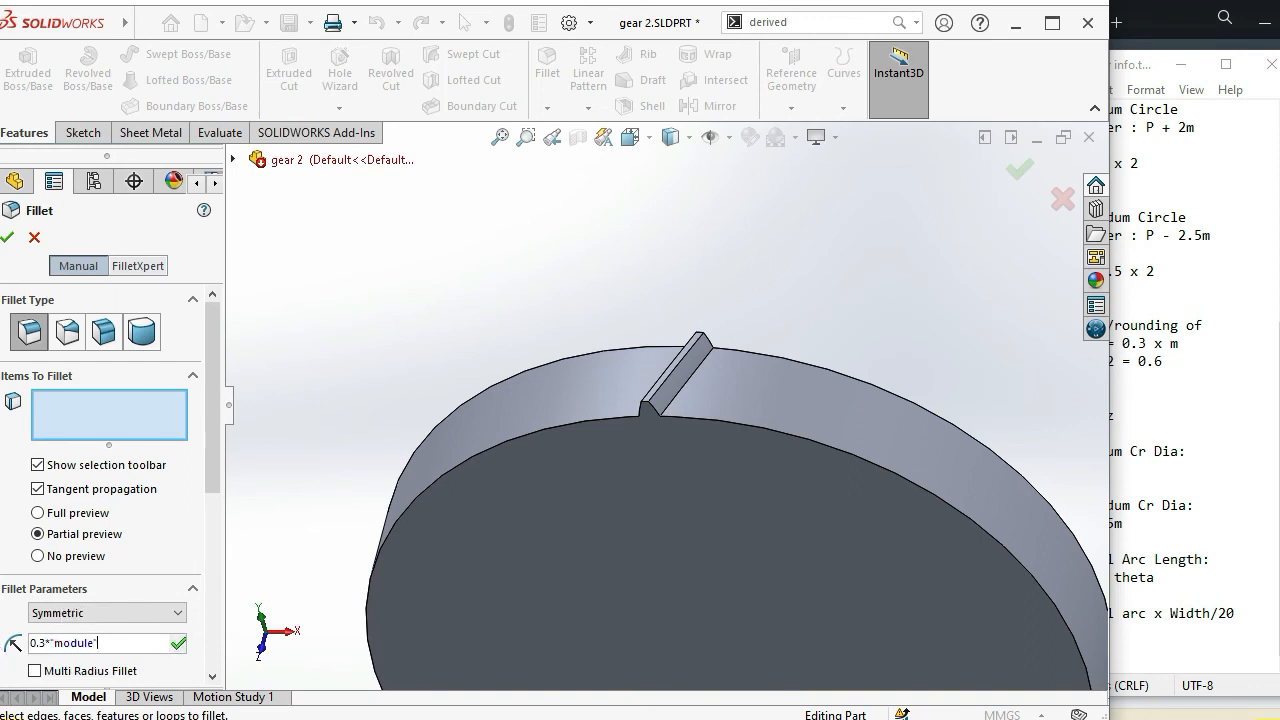
pyautogui.press('Return')
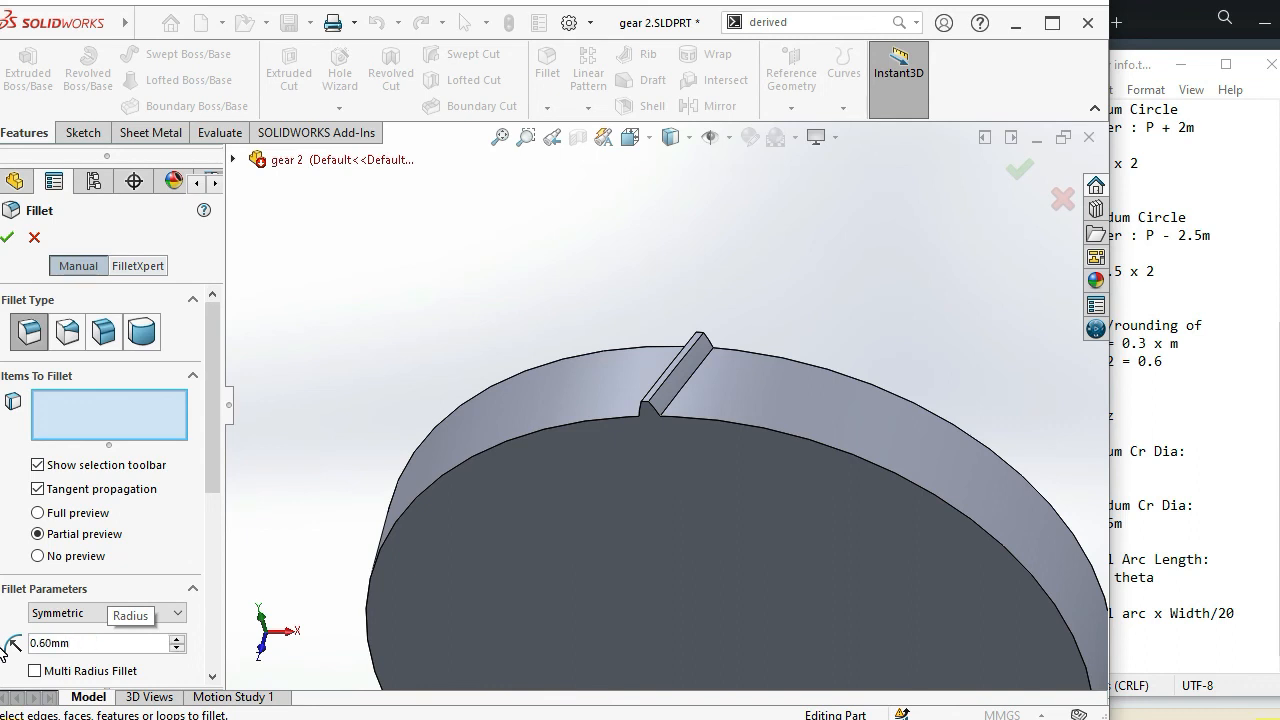
# Apply the fillet to both root edges and both tip edges of the lofted tooth
pyautogui.scroll(-5, 655, 409)
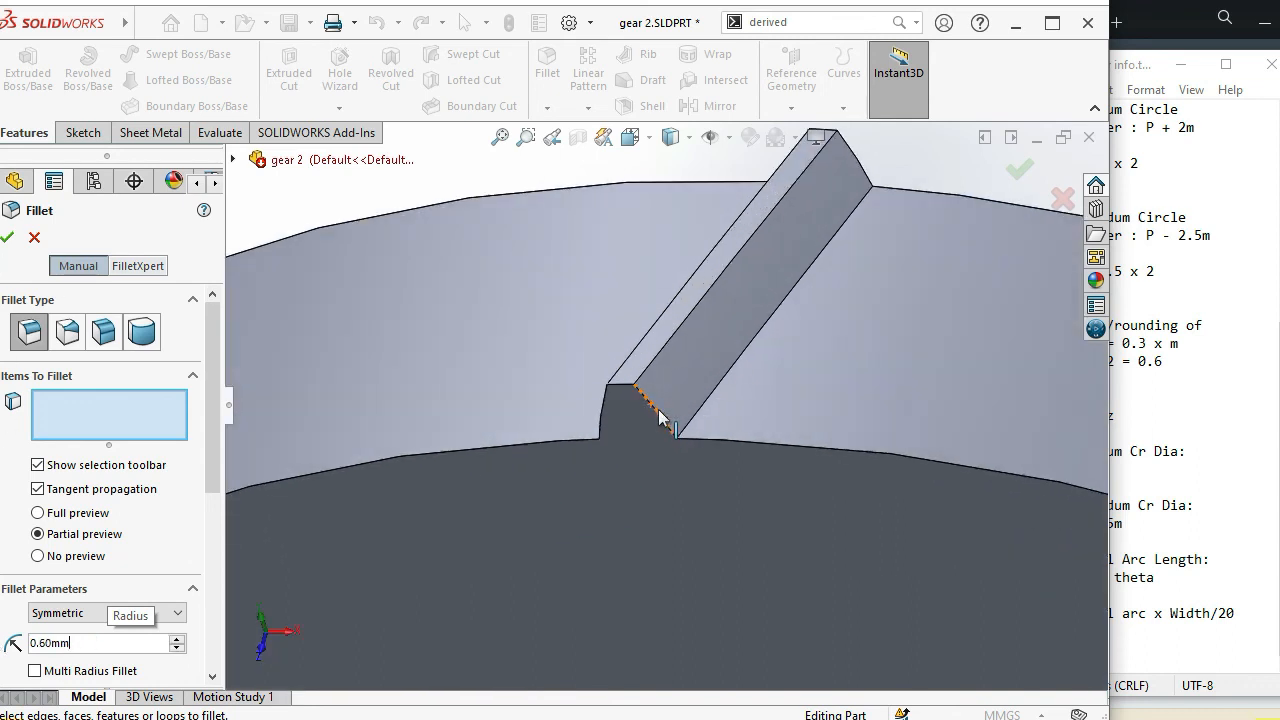
pyautogui.click(705, 415)
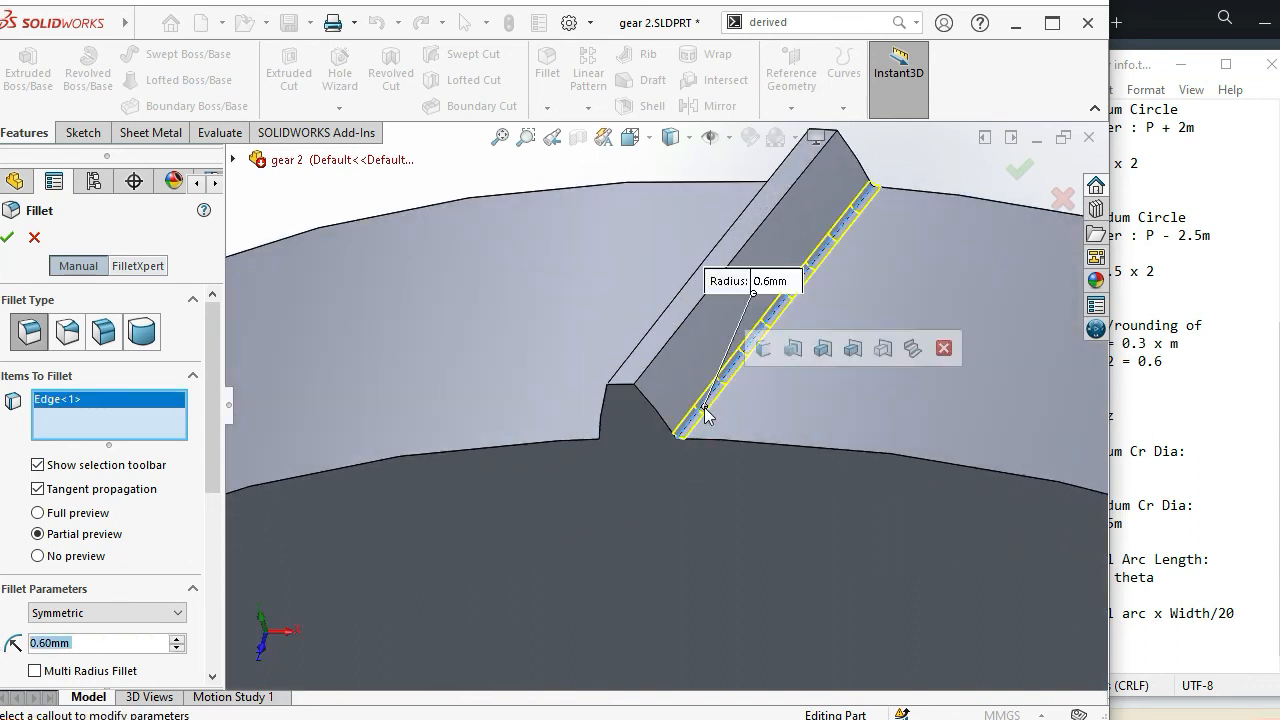
pyautogui.click(652, 360)
pyautogui.click(636, 350)
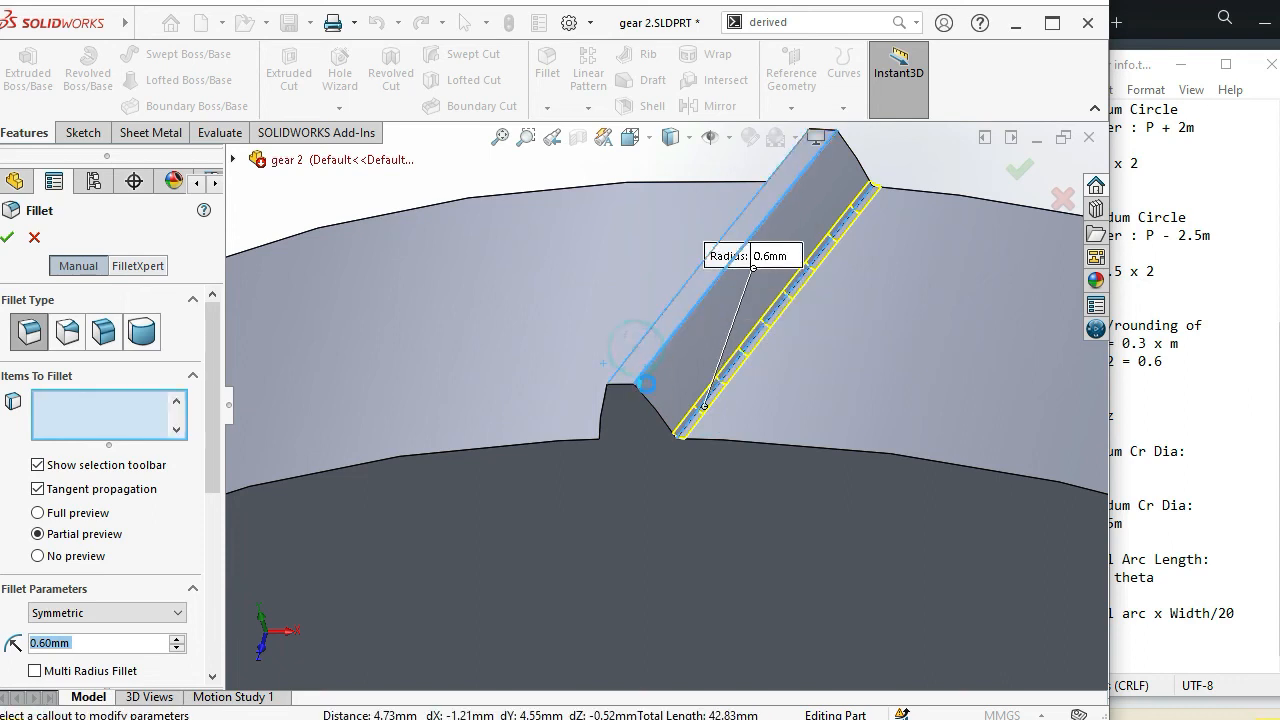
pyautogui.moveTo(638, 362); pyautogui.dragTo(740, 394, button='middle')
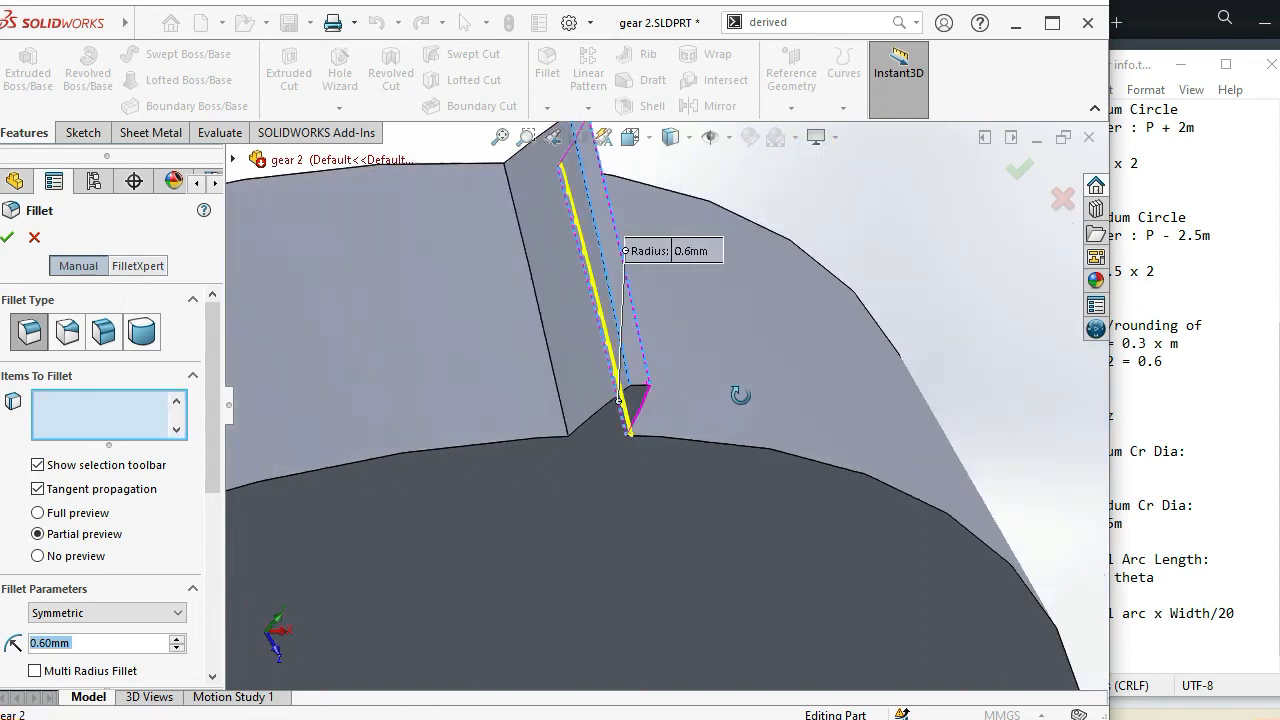
pyautogui.click(566, 420)
pyautogui.click(7, 241)
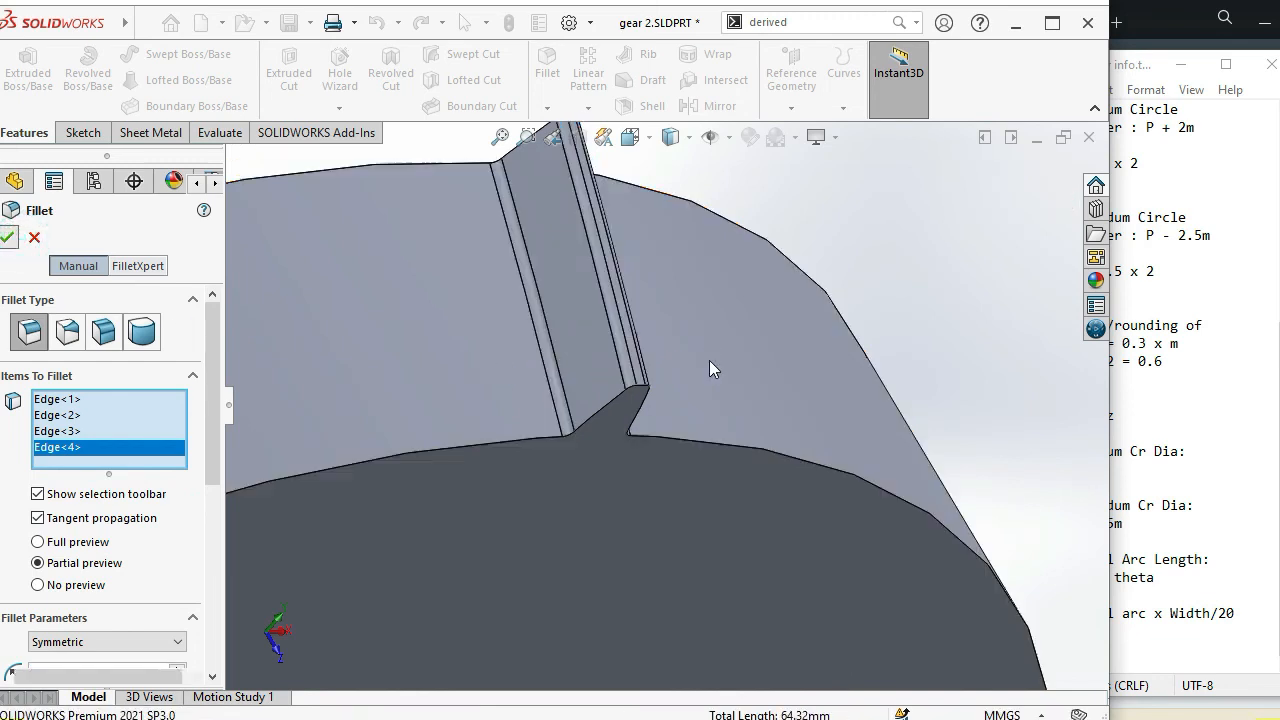
# Start a circular pattern around the cylindrical rim face of the gear blank
pyautogui.scroll(5, 709, 369)
pyautogui.scroll(2, 694, 466)
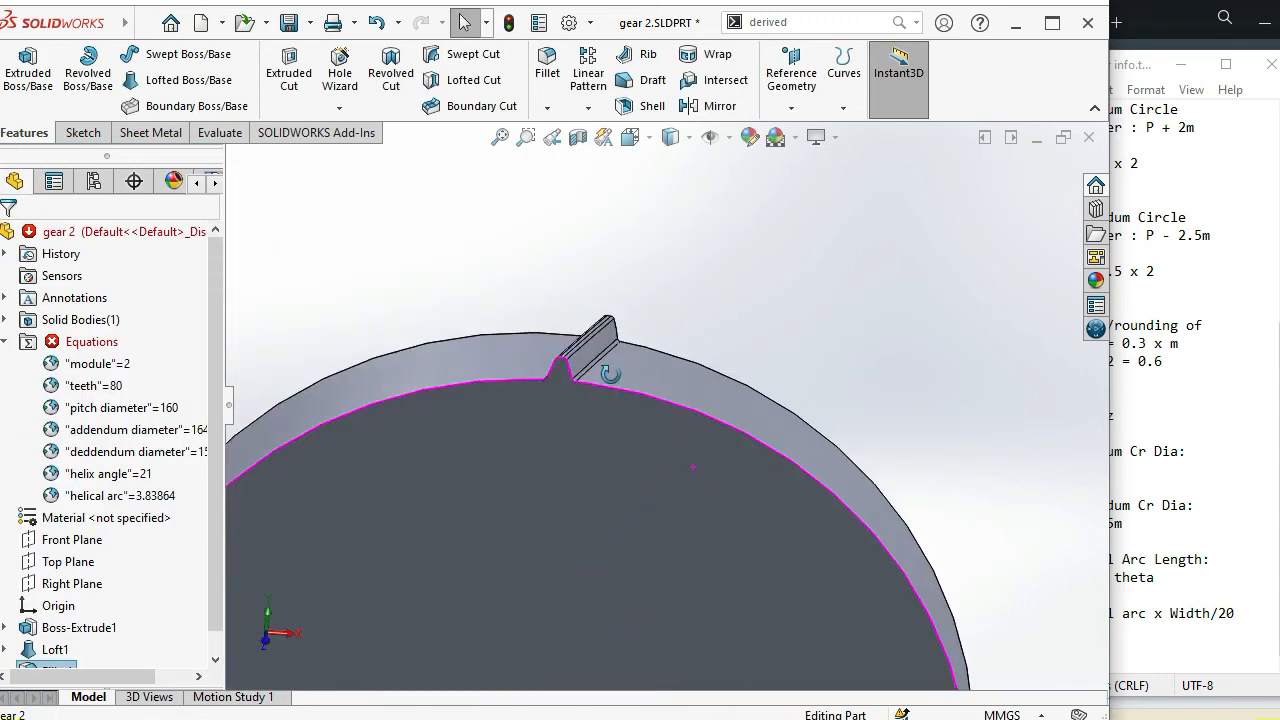
pyautogui.scroll(4, 577, 402)
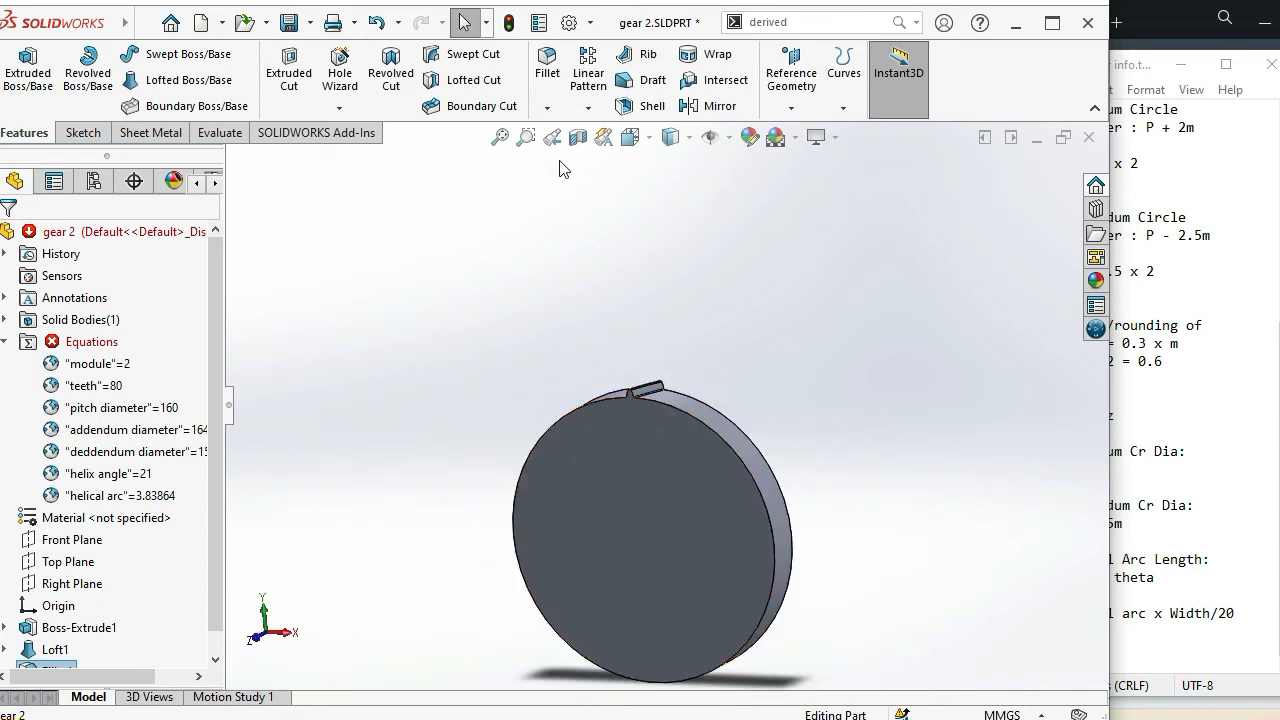
pyautogui.click(588, 107)
pyautogui.click(612, 150)
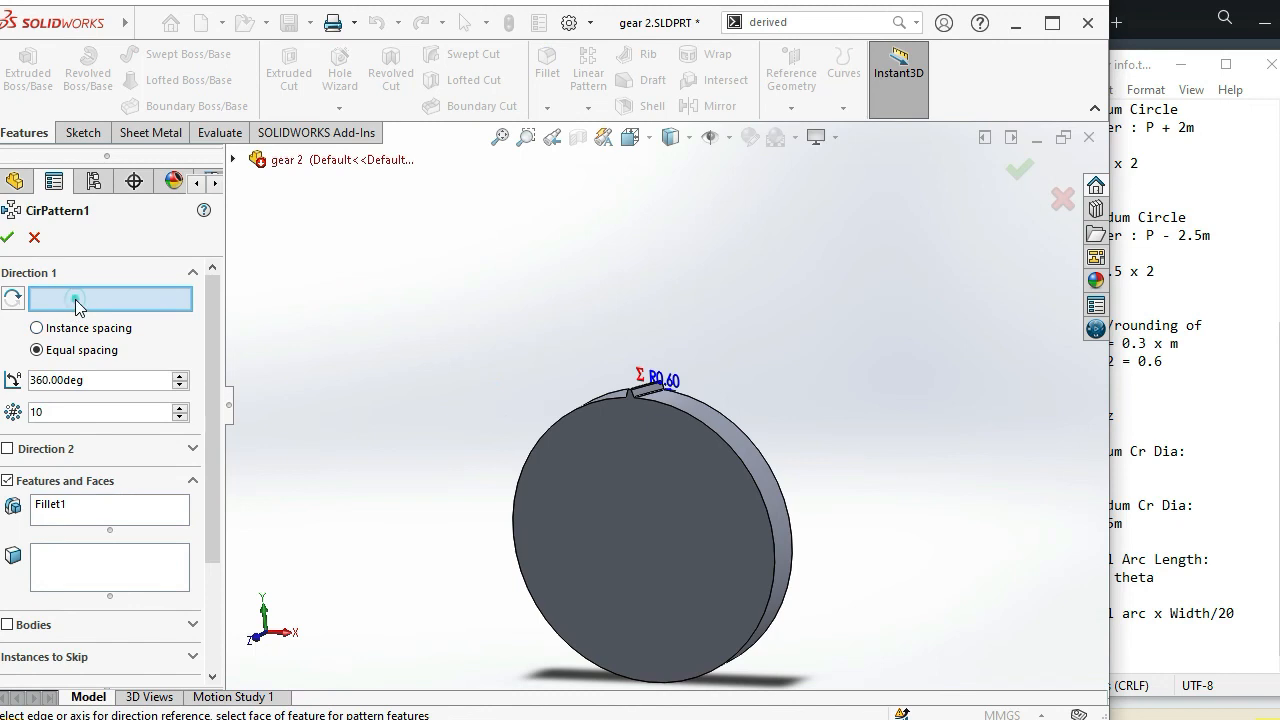
pyautogui.click(756, 464)
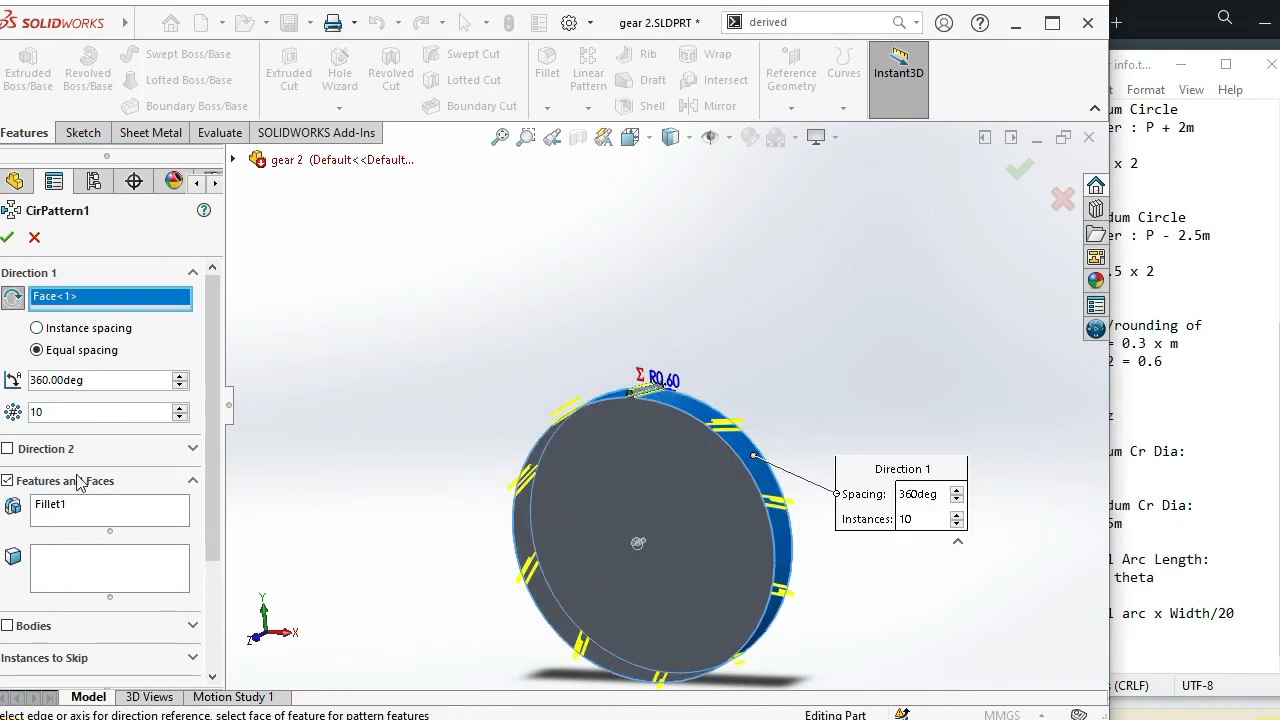
# Link the circular pattern's number of instances to the global variable "teeth"
pyautogui.doubleClick(54, 412)
pyautogui.press('BackSpace')
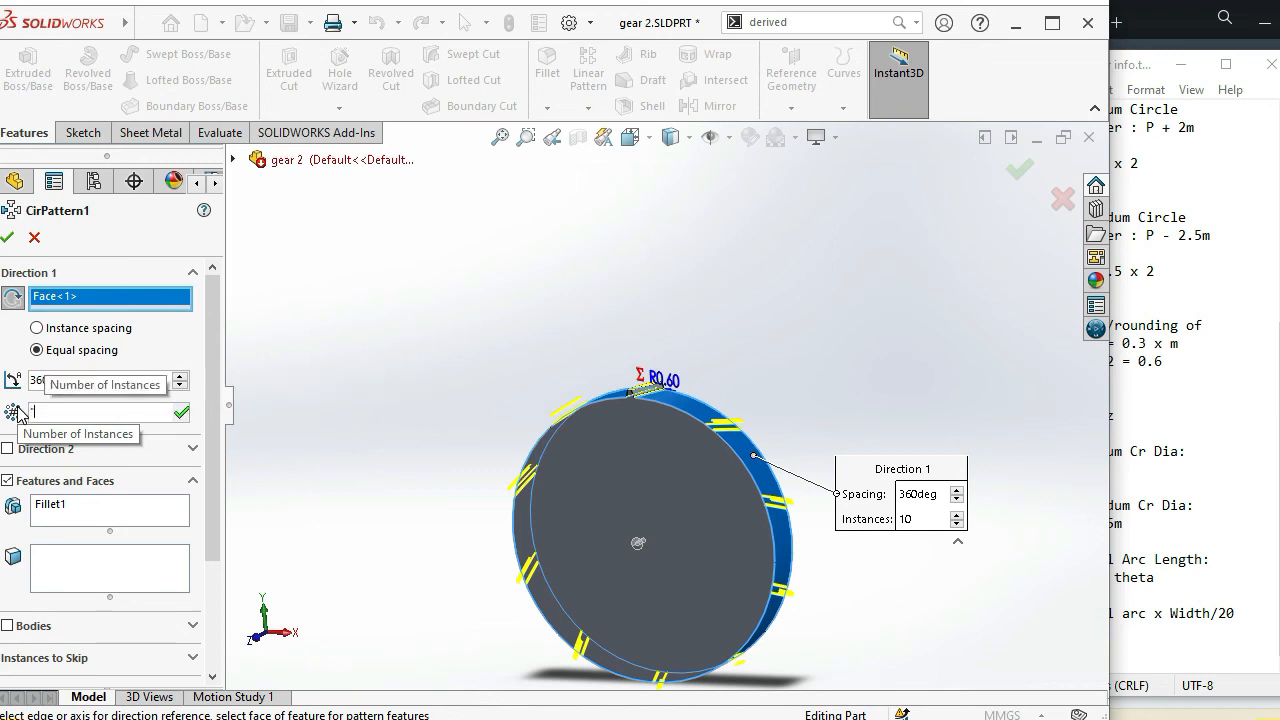
pyautogui.write('t')
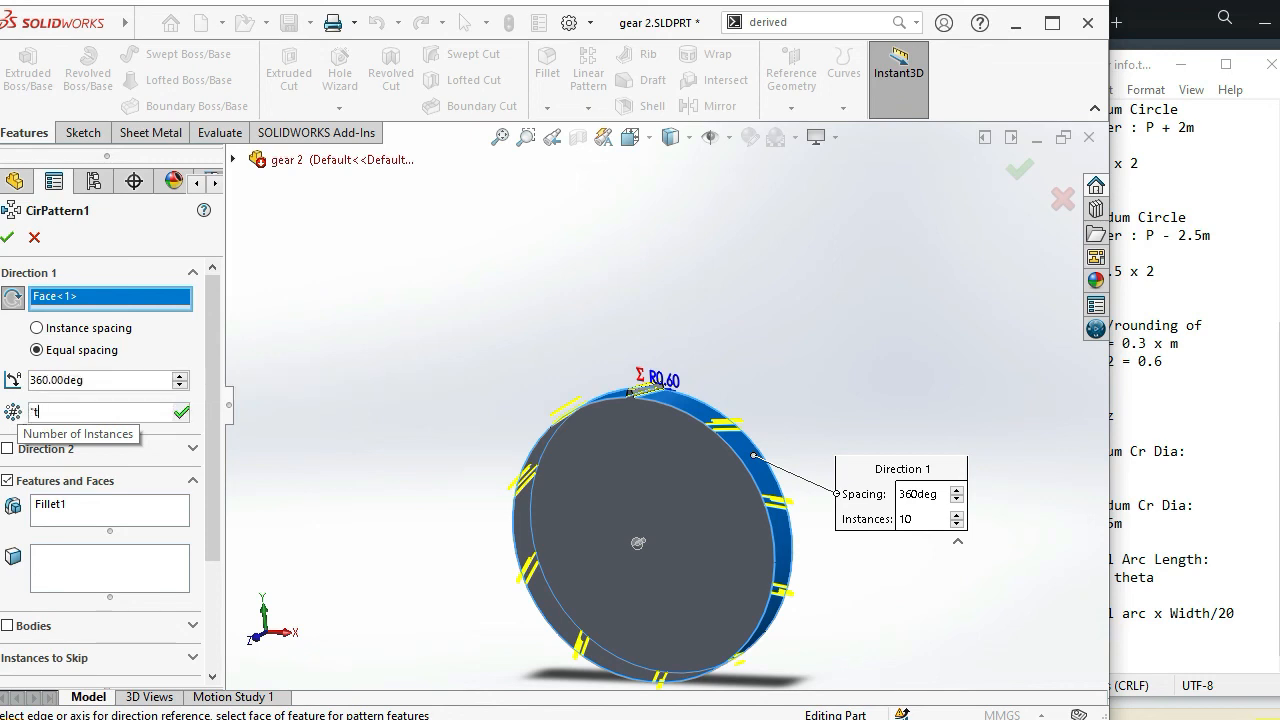
pyautogui.write('eeth"')
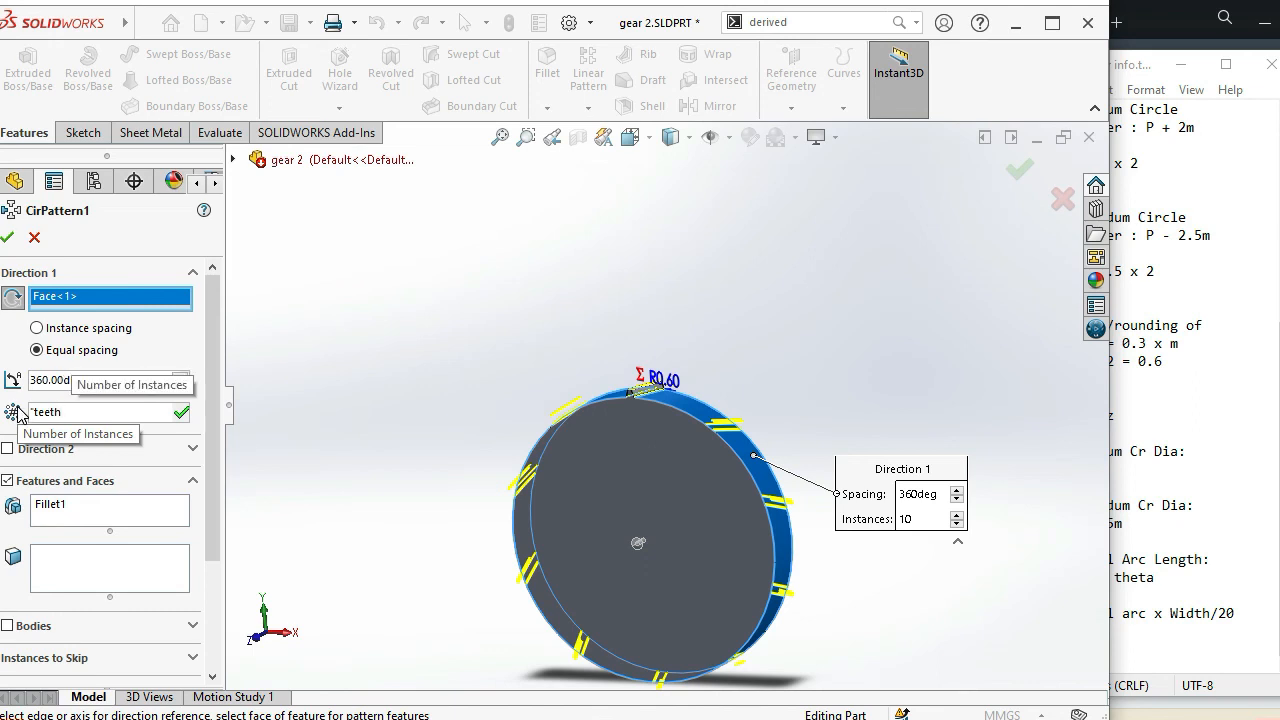
pyautogui.click(181, 413)
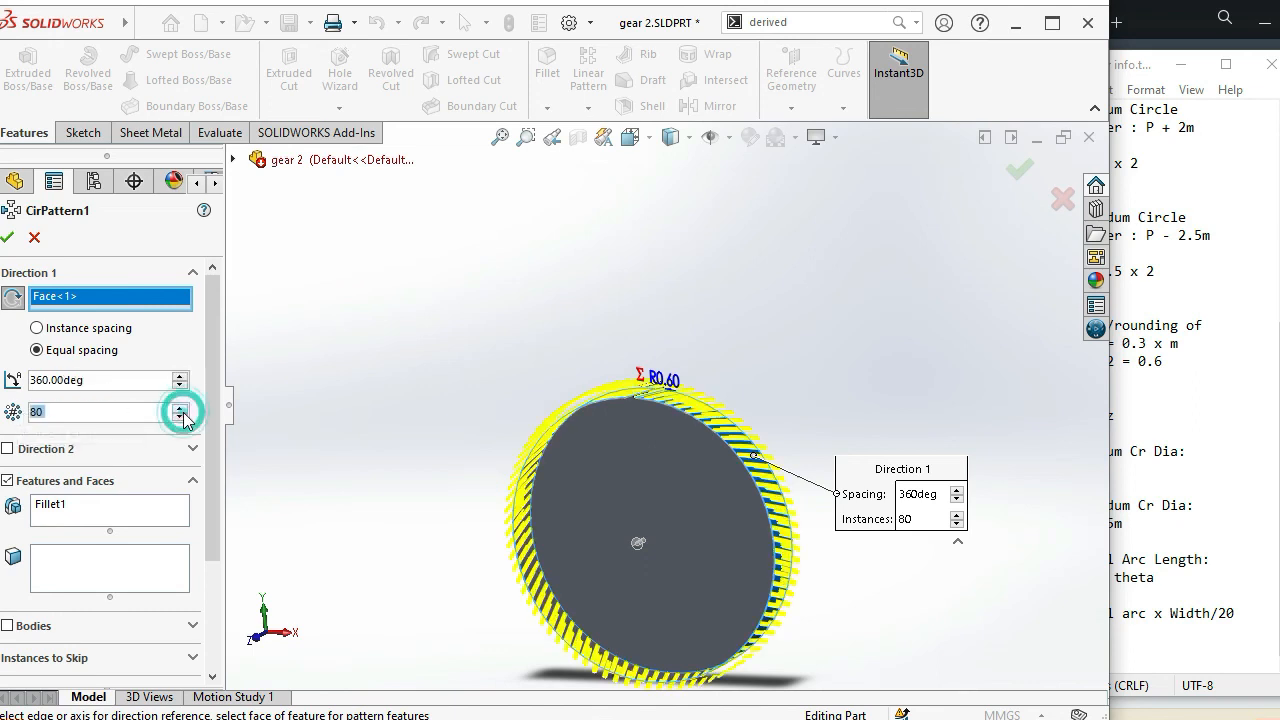
# Complete the circular pattern with Loft1 followed by Fillet1 as the features to pattern
pyautogui.click(89, 572)
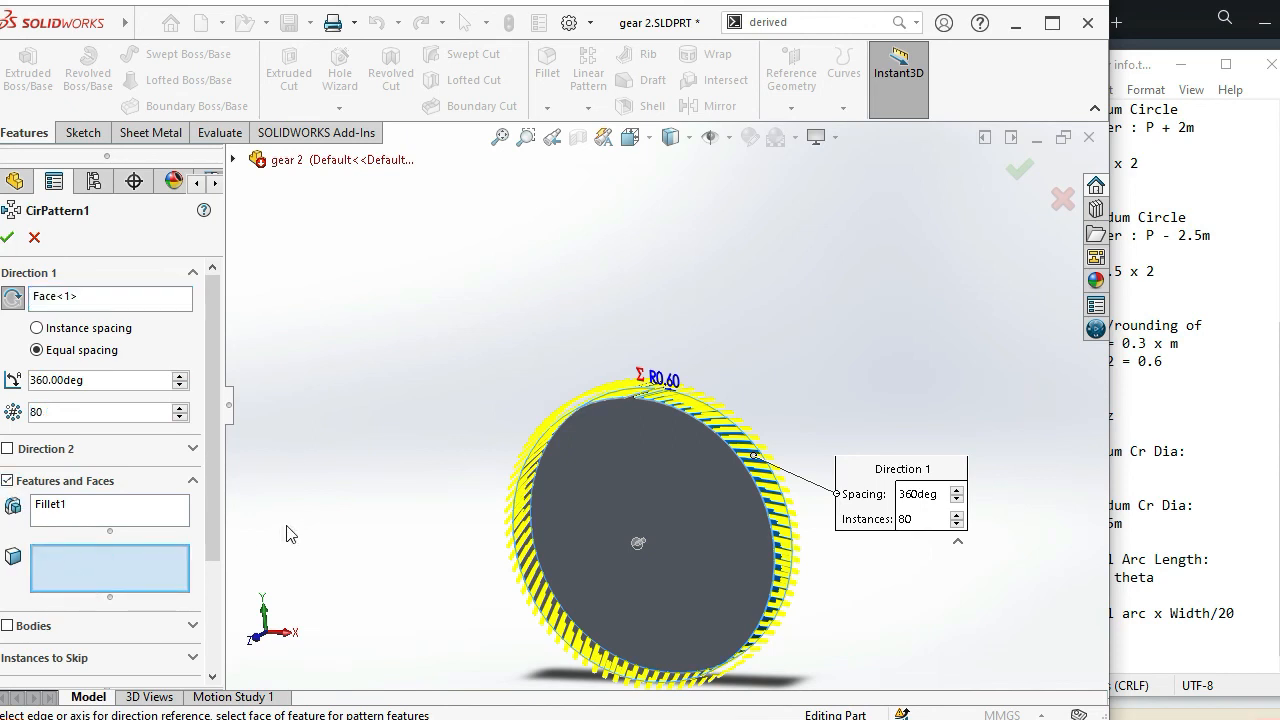
pyautogui.click(91, 518)
pyautogui.scroll(-6, 651, 400)
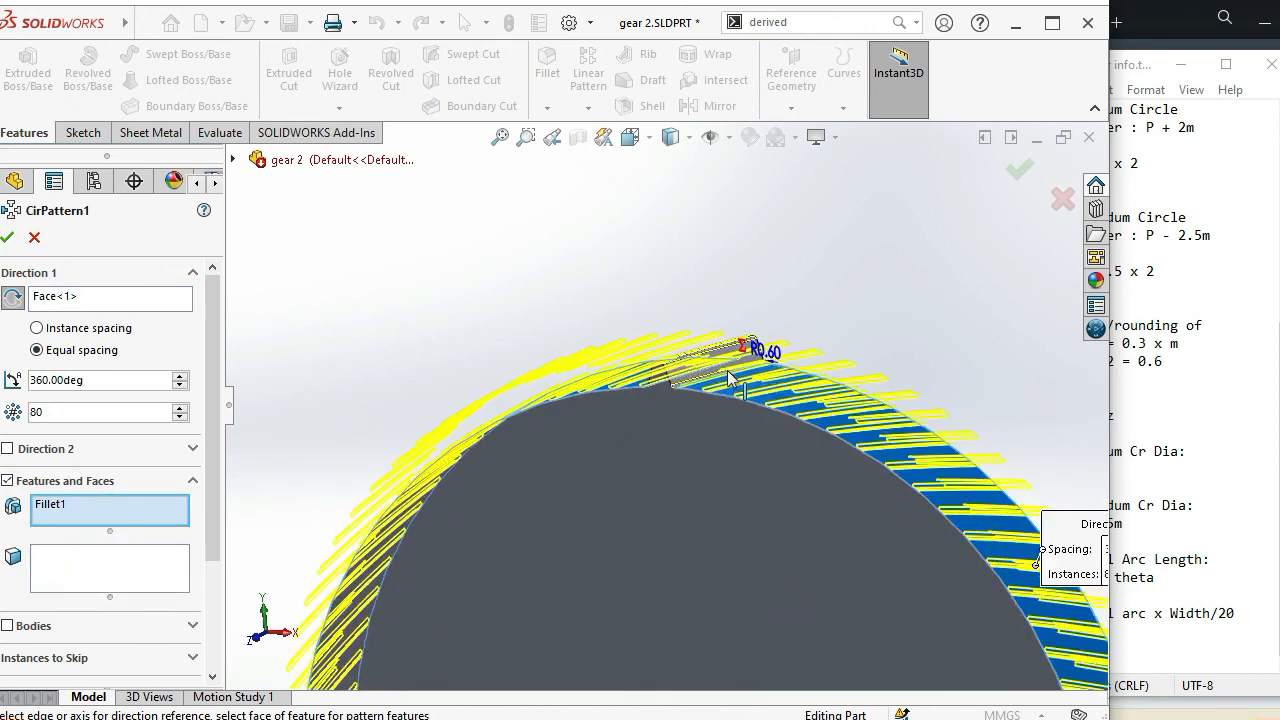
pyautogui.click(233, 160)
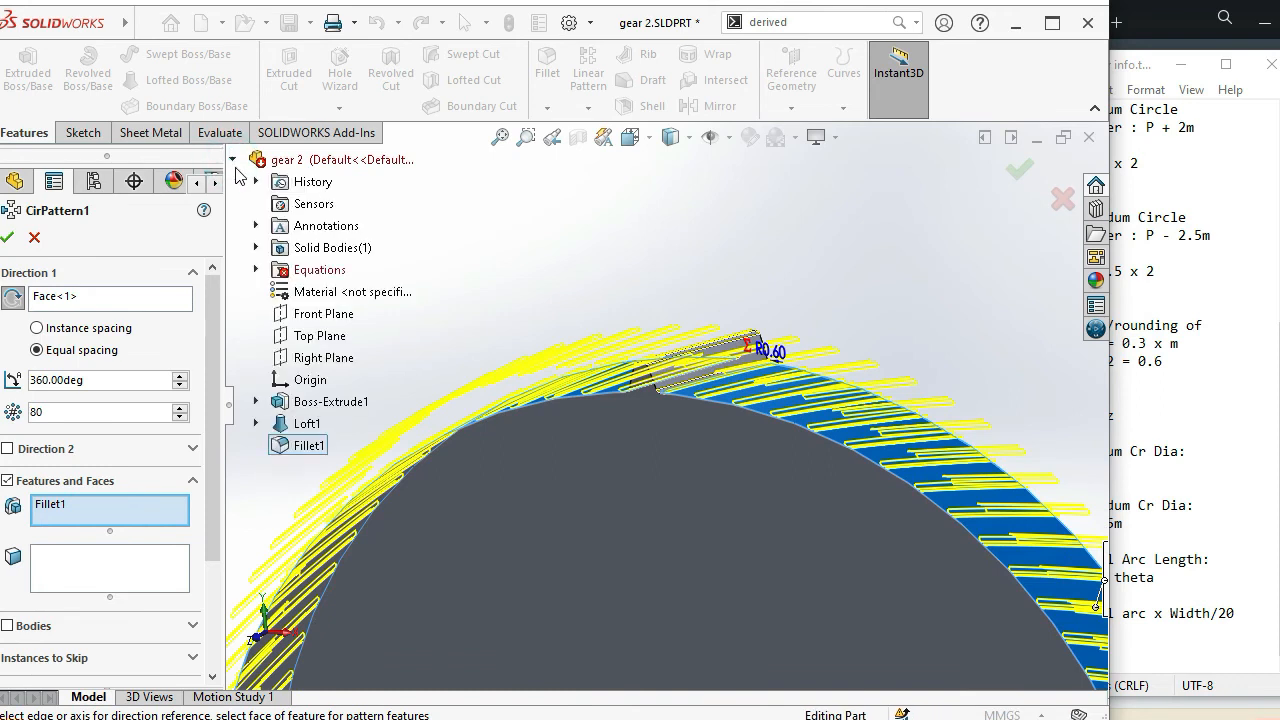
pyautogui.click(305, 424)
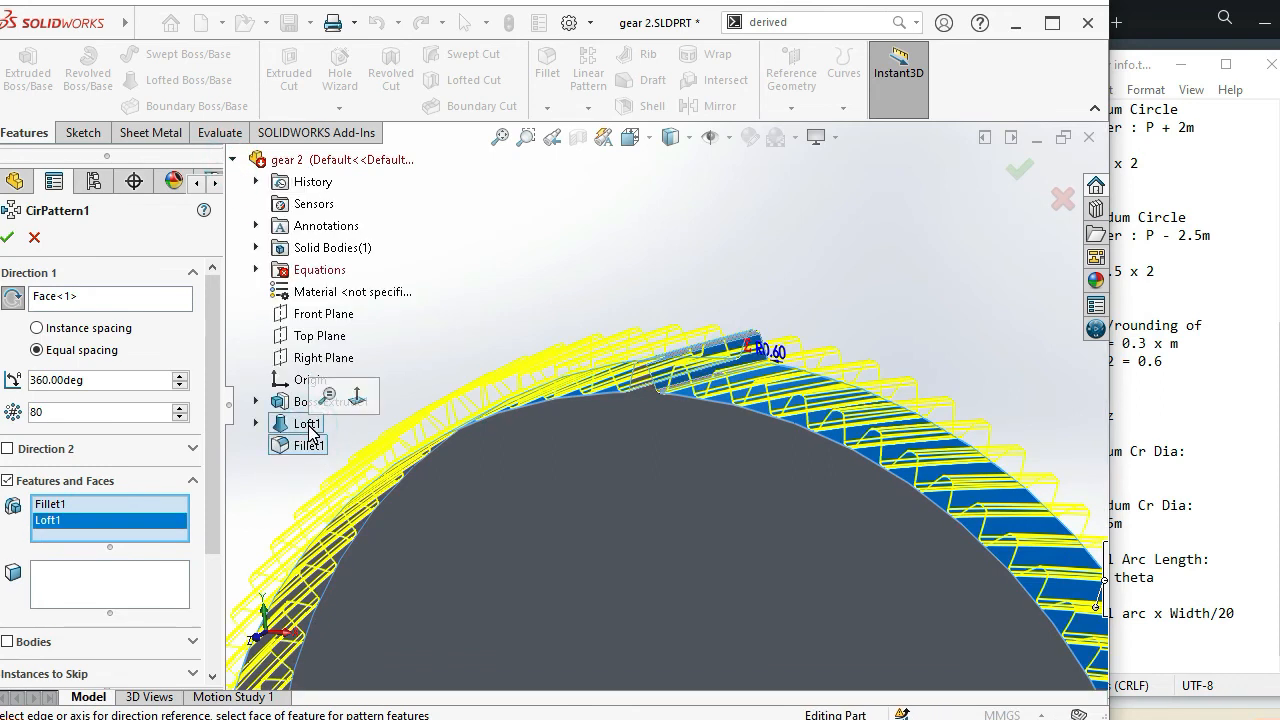
pyautogui.click(45, 505)
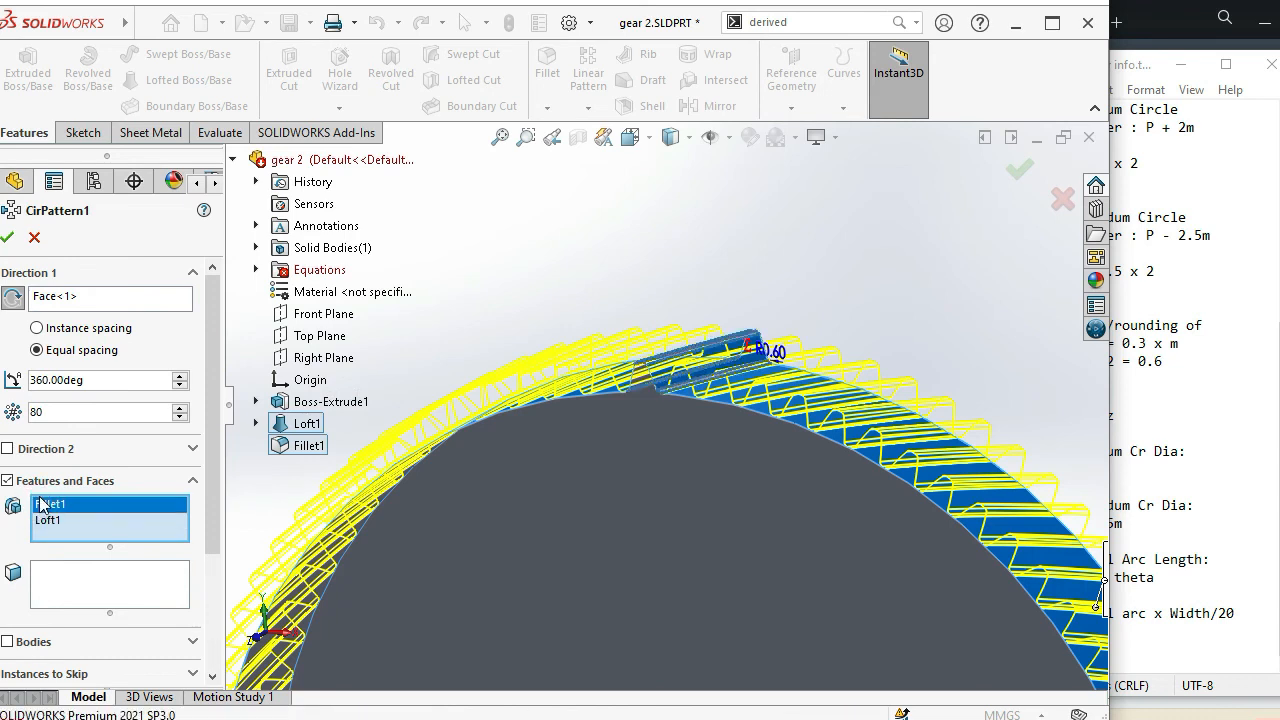
pyautogui.press('Delete')
pyautogui.click(309, 446)
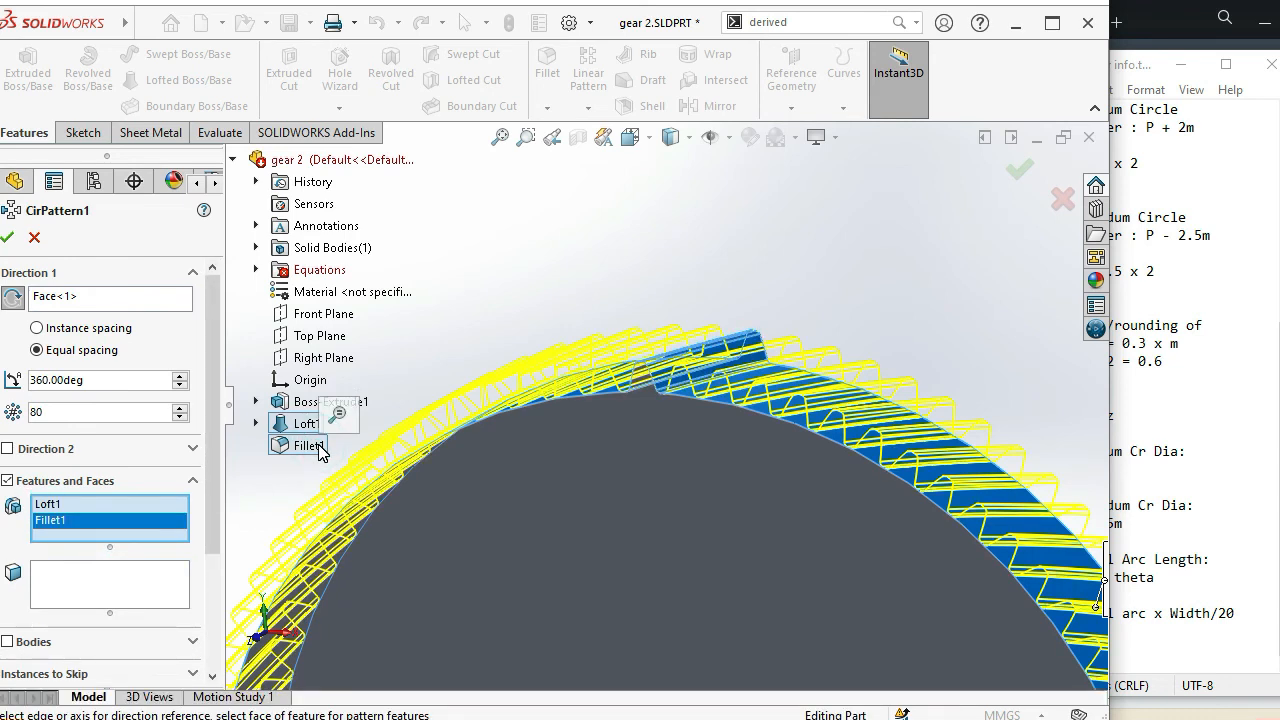
pyautogui.click(8, 237)
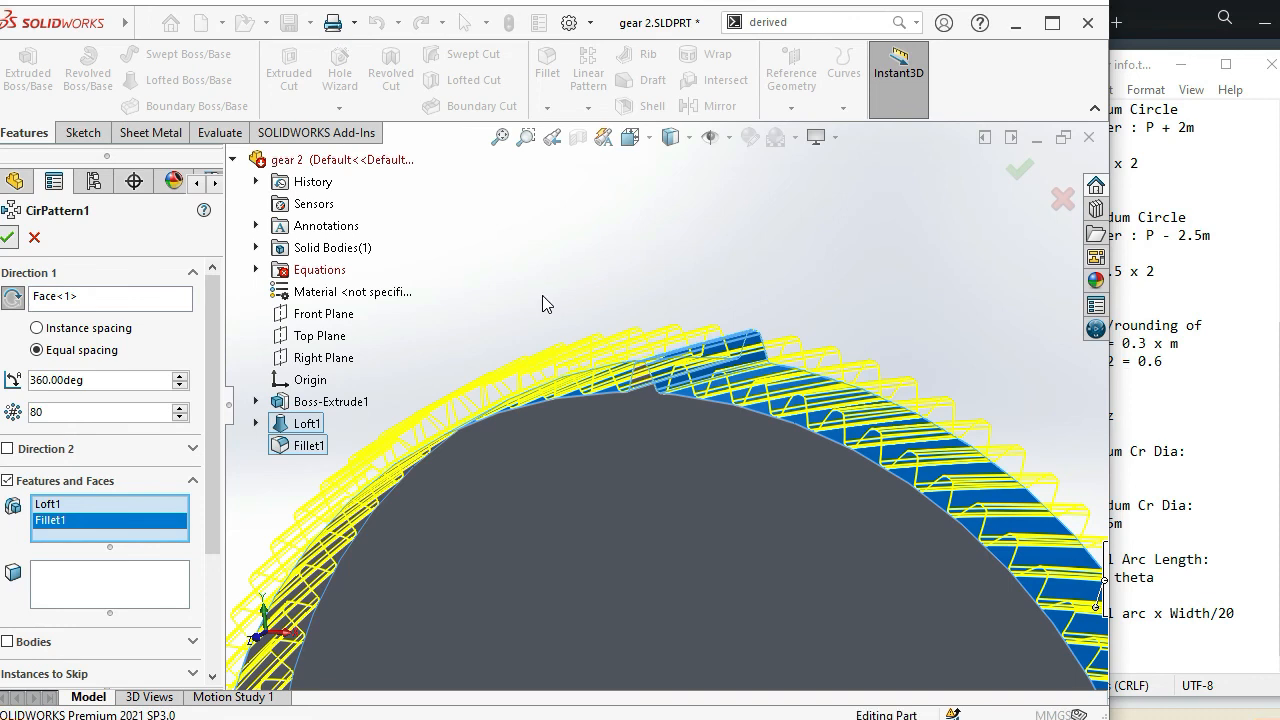
# Examine the patterned helical teeth around the gear's rim up close and from several angles
pyautogui.scroll(-5, 554, 306)
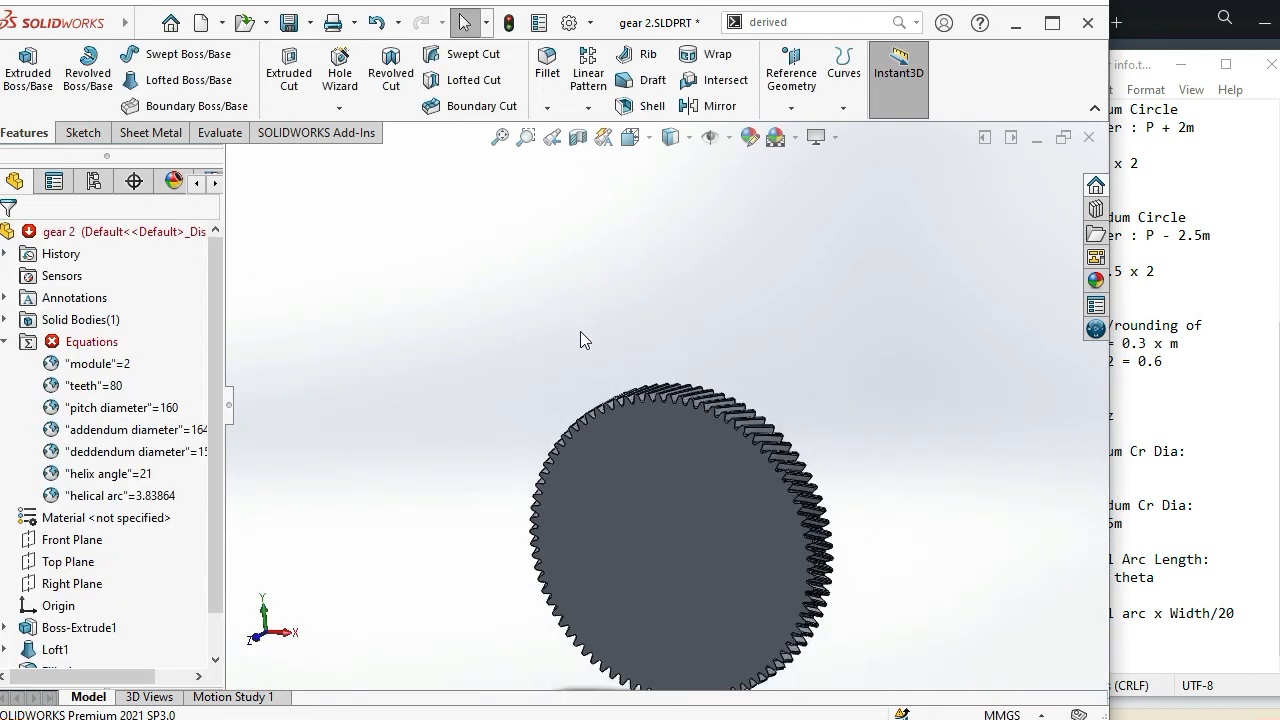
pyautogui.scroll(3, 663, 476)
pyautogui.moveTo(669, 477); pyautogui.dragTo(662, 674, button='middle')
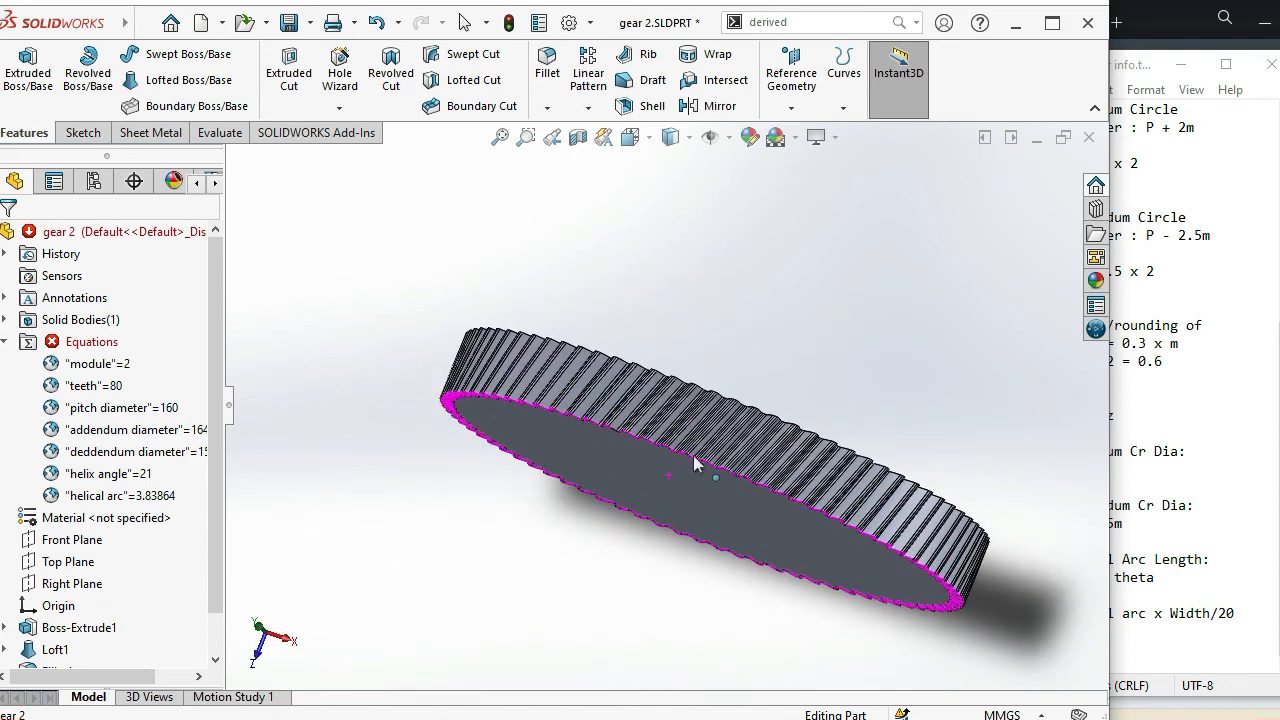
pyautogui.scroll(5, 695, 460)
pyautogui.click(671, 446)
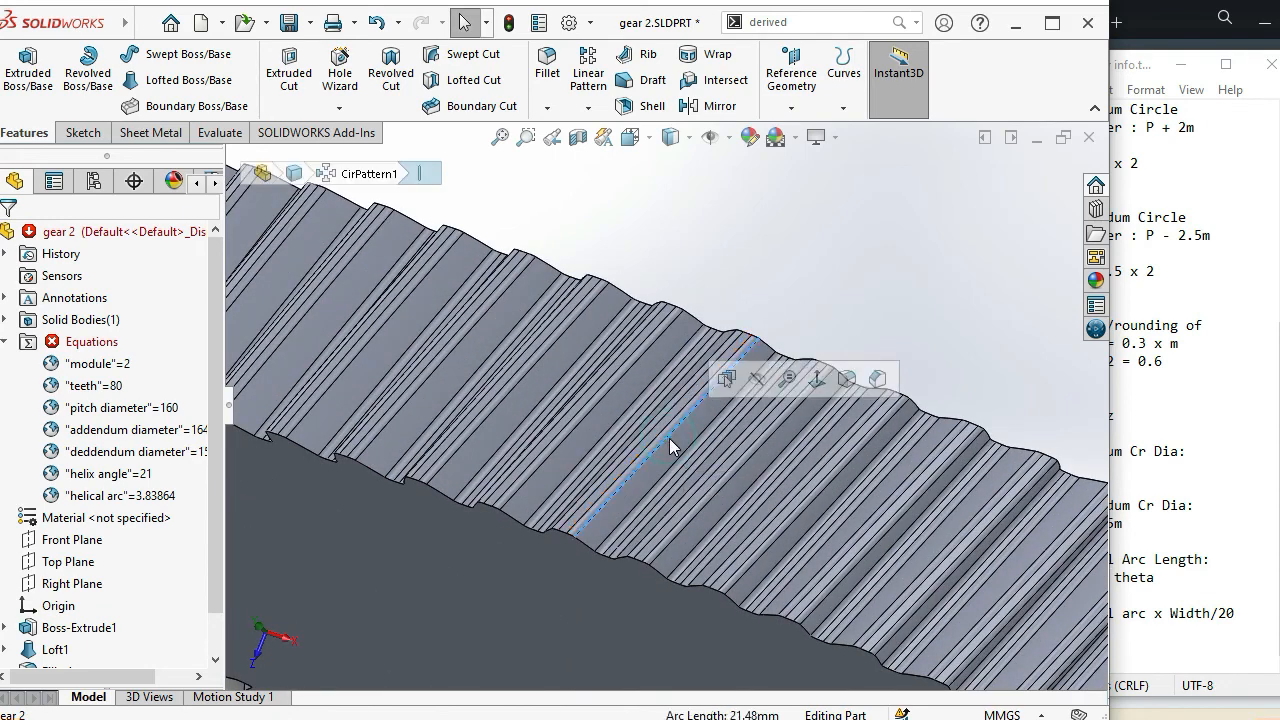
pyautogui.scroll(-10, 672, 442)
pyautogui.moveTo(657, 516); pyautogui.dragTo(592, 306, button='middle')
pyautogui.click(523, 531)
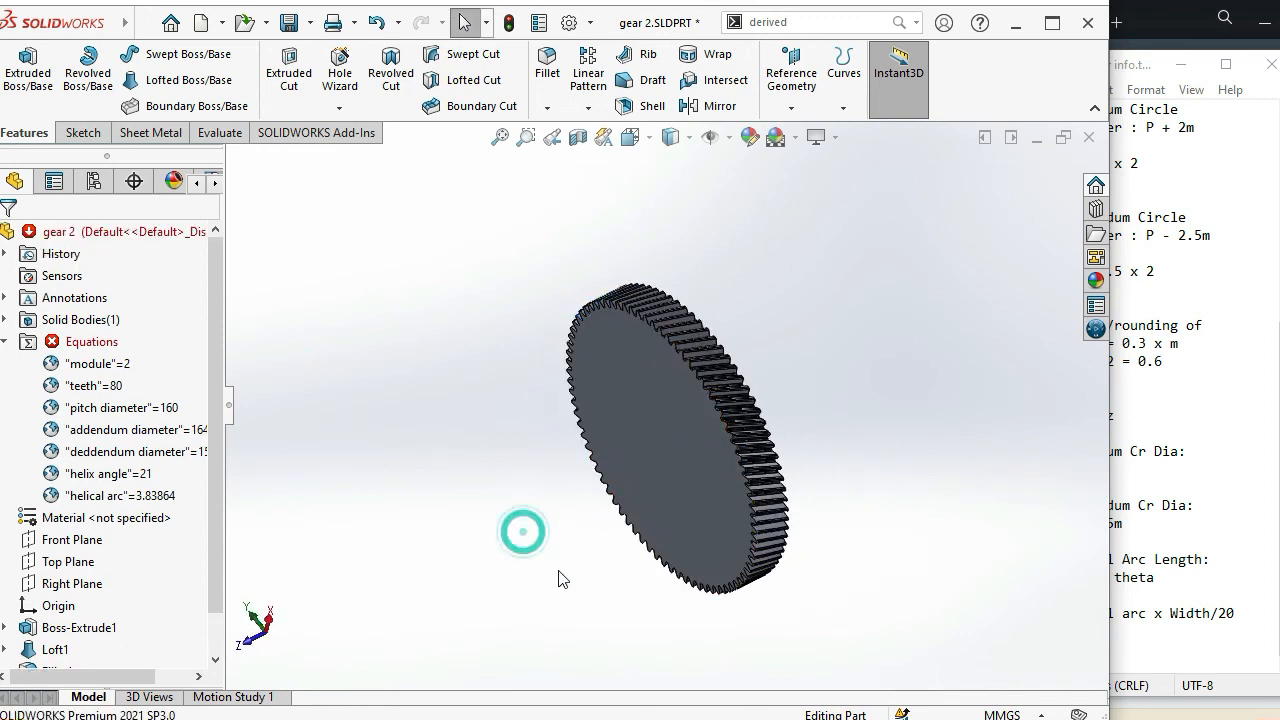
# View the gear edge-on and compare its tooth slant with the left-hand and right-hand helical gear pictures in the web browser
pyautogui.press('space')
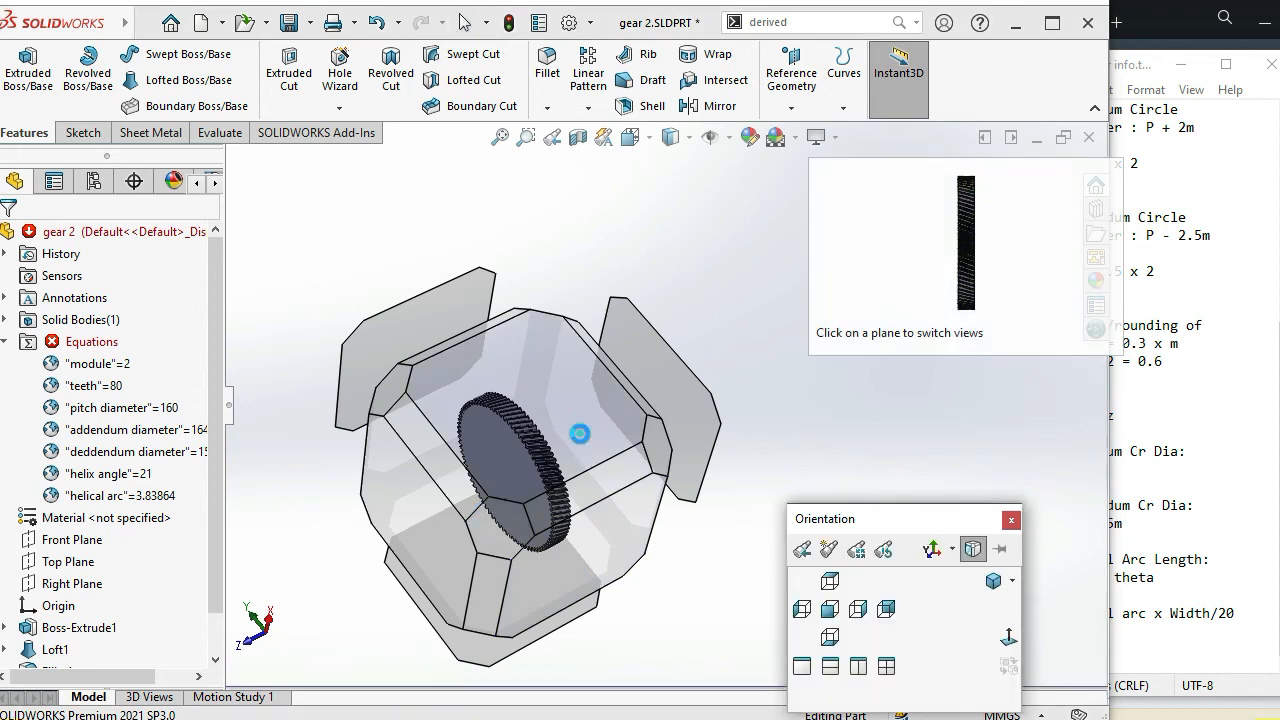
pyautogui.click(585, 440)
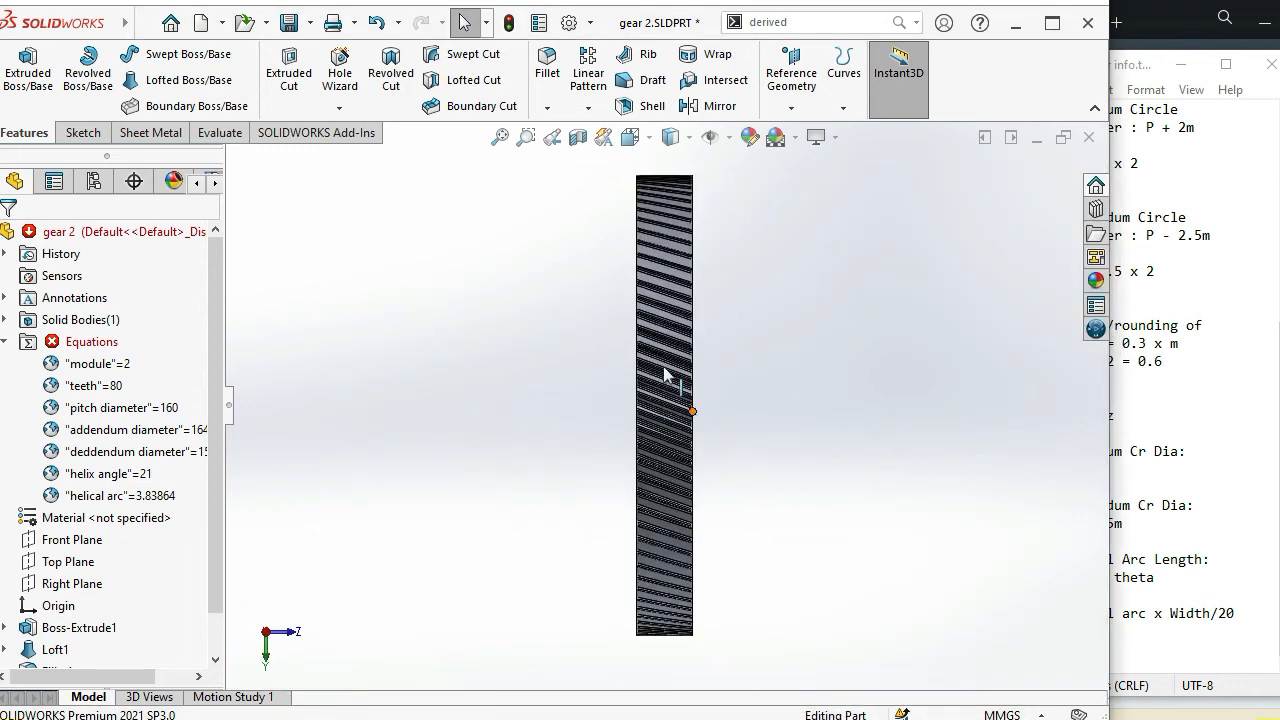
pyautogui.scroll(-3, 645, 400)
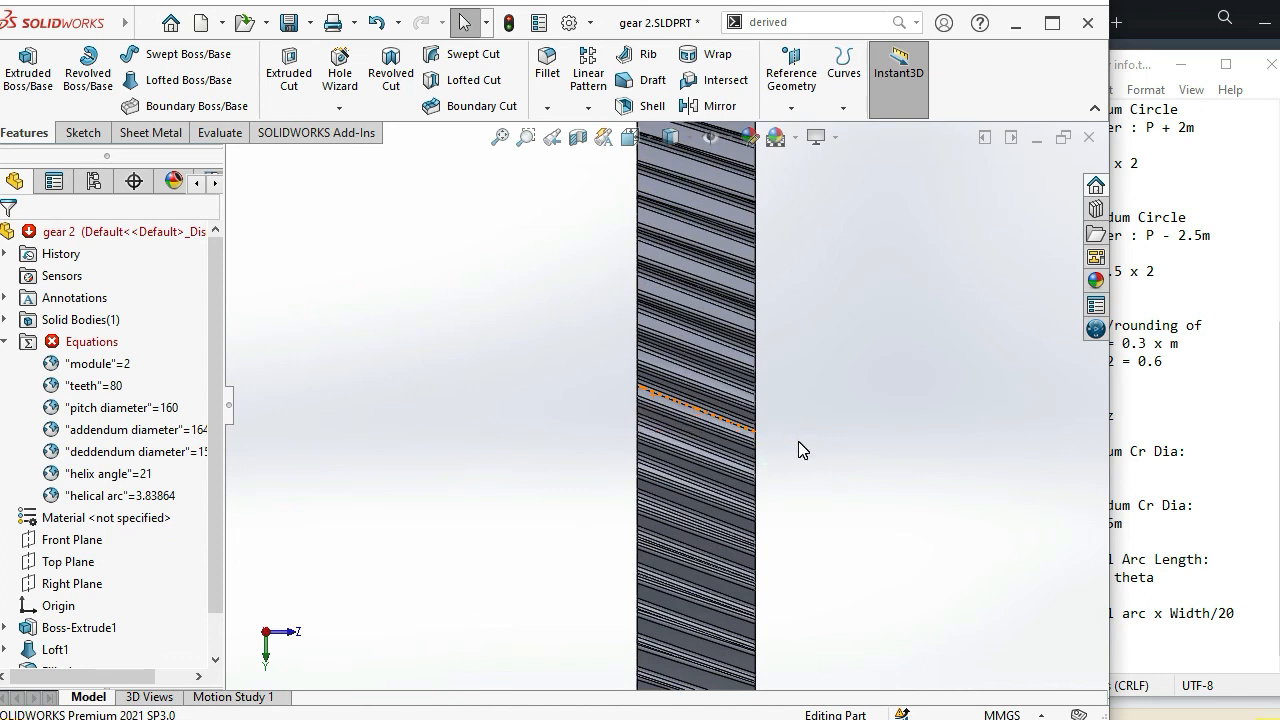
pyautogui.hotkey('alt', 'Tab')
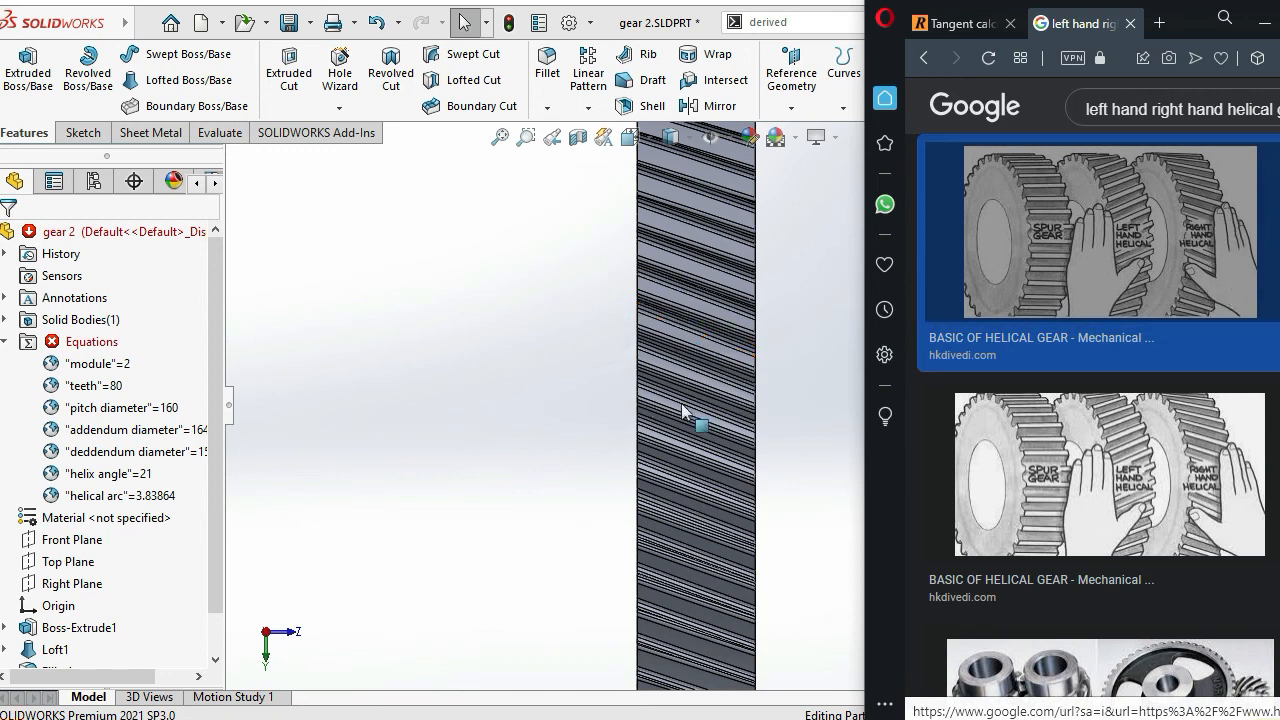
pyautogui.click(1196, 280)
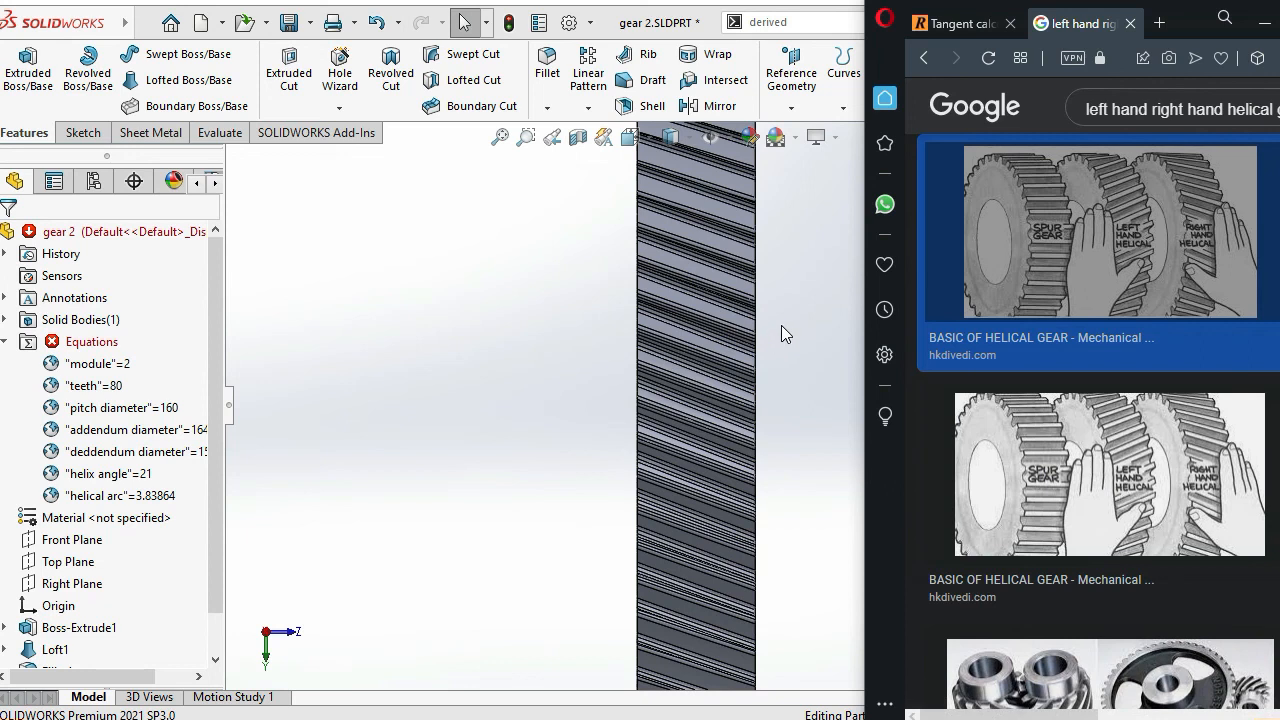
pyautogui.moveTo(781, 325); pyautogui.dragTo(500, 374, button='middle')
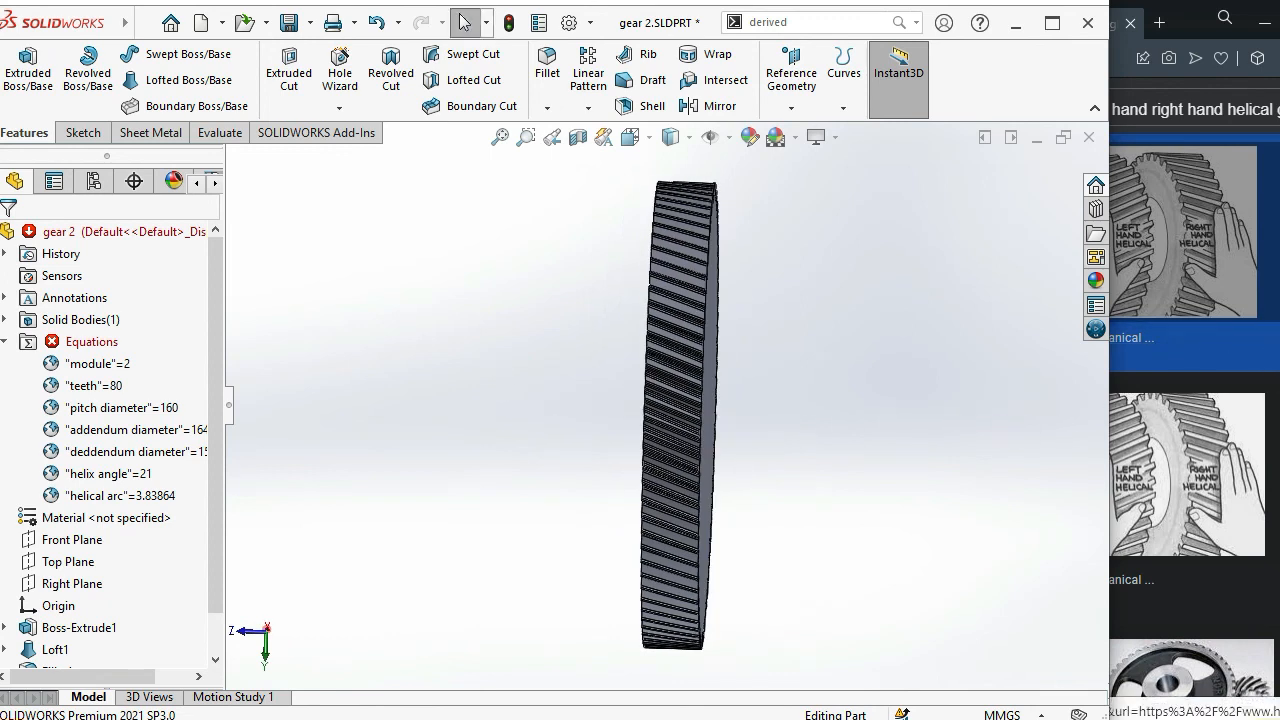
pyautogui.click(1235, 342)
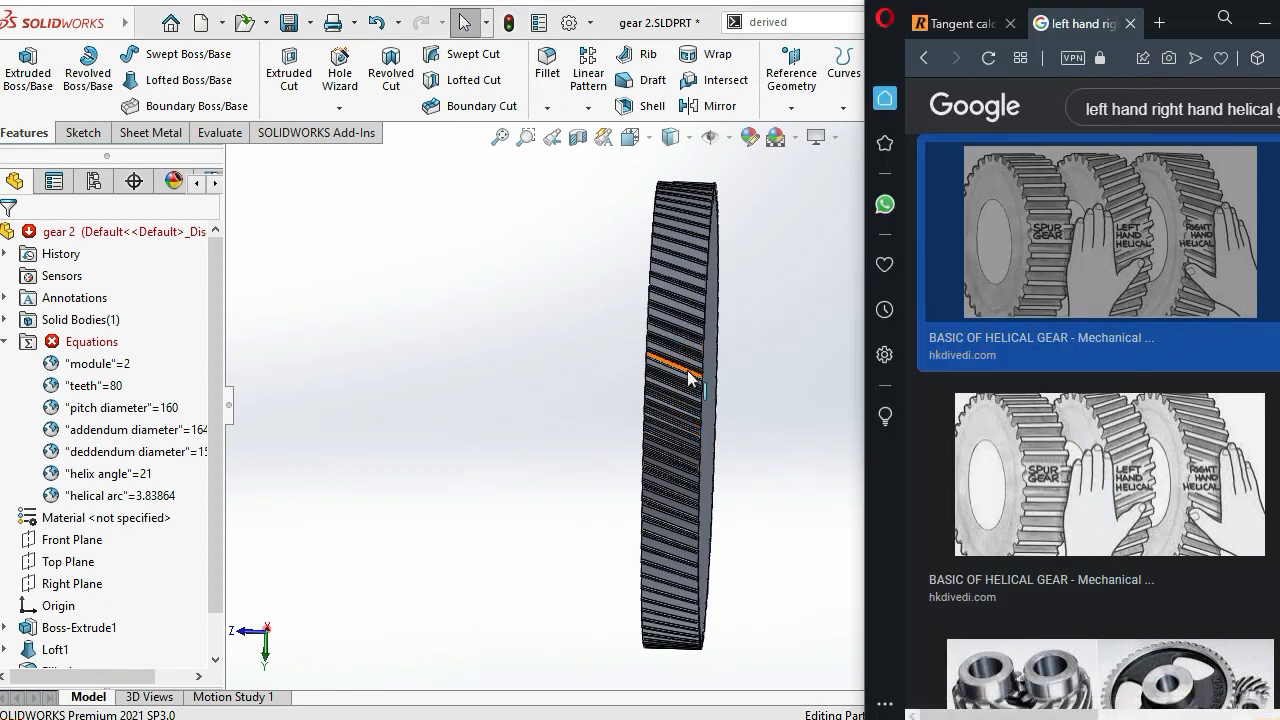